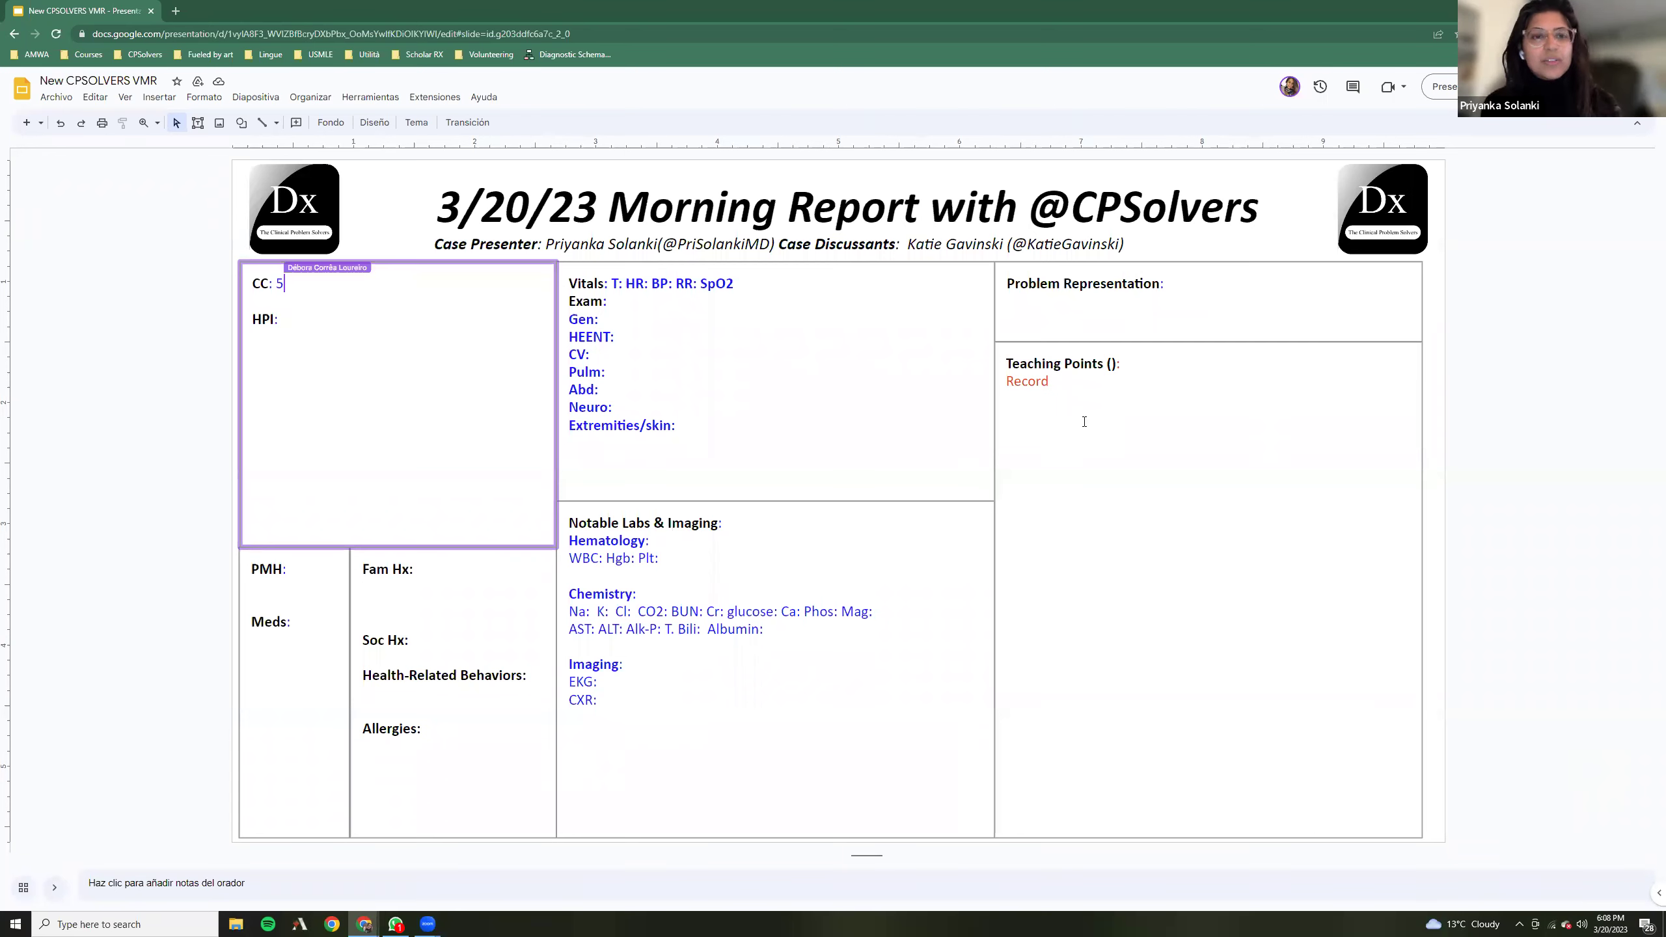
# Delete the leftover 'Record' note and fill the Teaching Points parentheses with 'Yaz'
pyautogui.click(1051, 380)
pyautogui.press('BackSpace')
pyautogui.press('BackSpace')
pyautogui.press('BackSpace')
pyautogui.press('BackSpace')
pyautogui.press('BackSpace')
pyautogui.press('BackSpace')
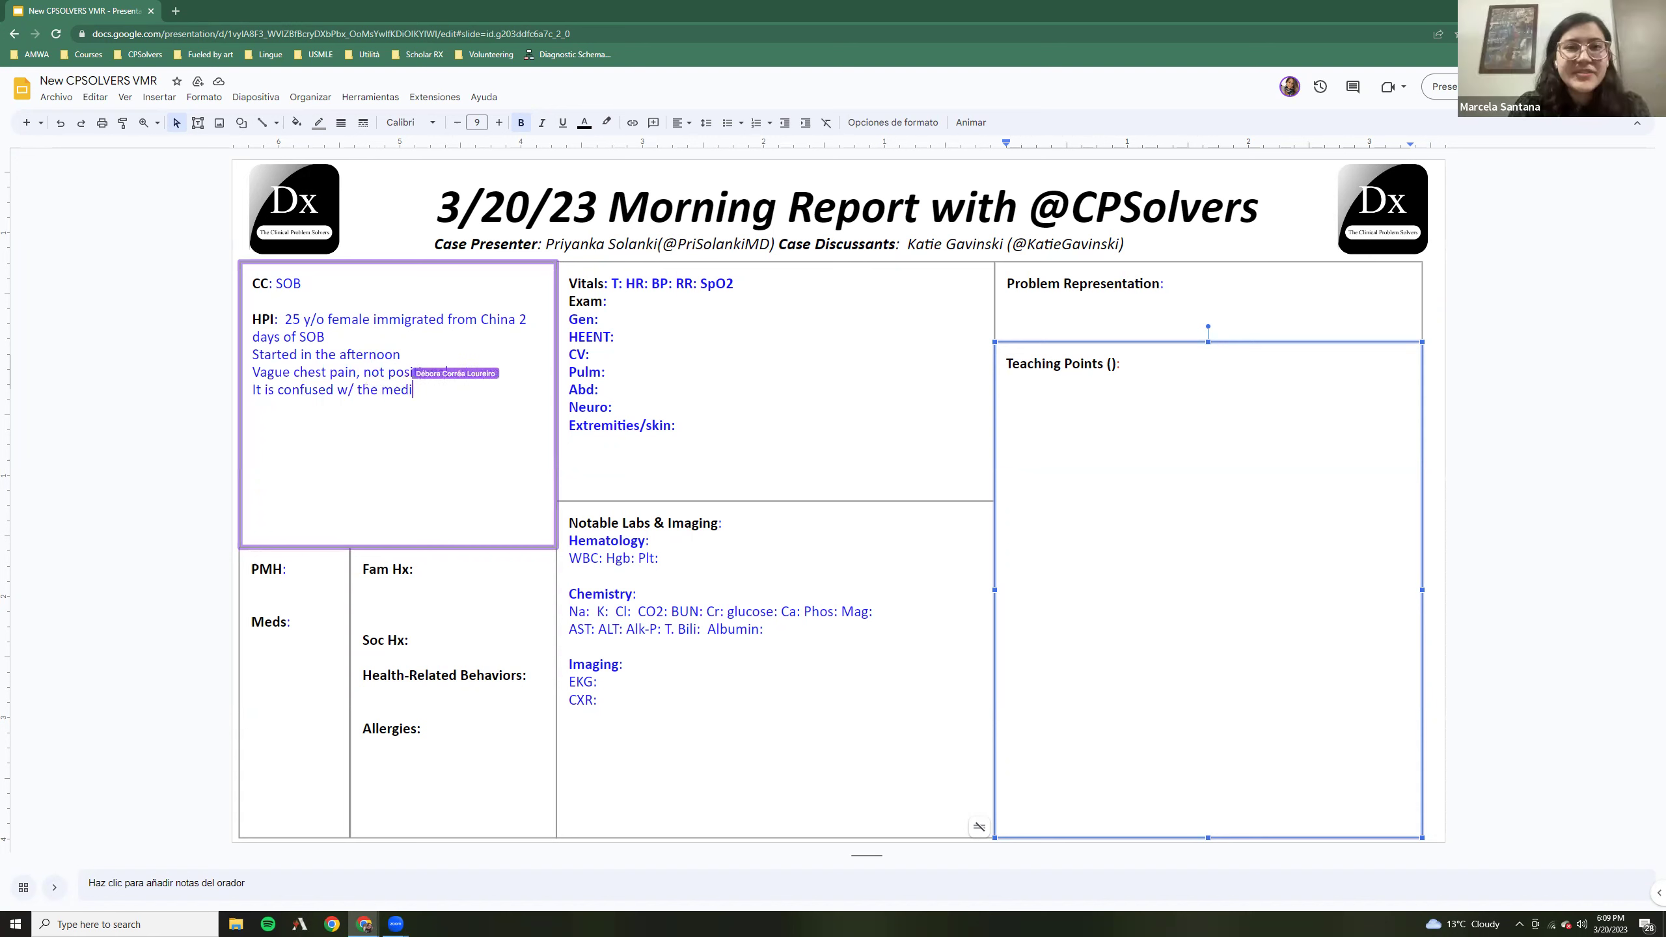
pyautogui.click(1113, 364)
pyautogui.write('Yzm')
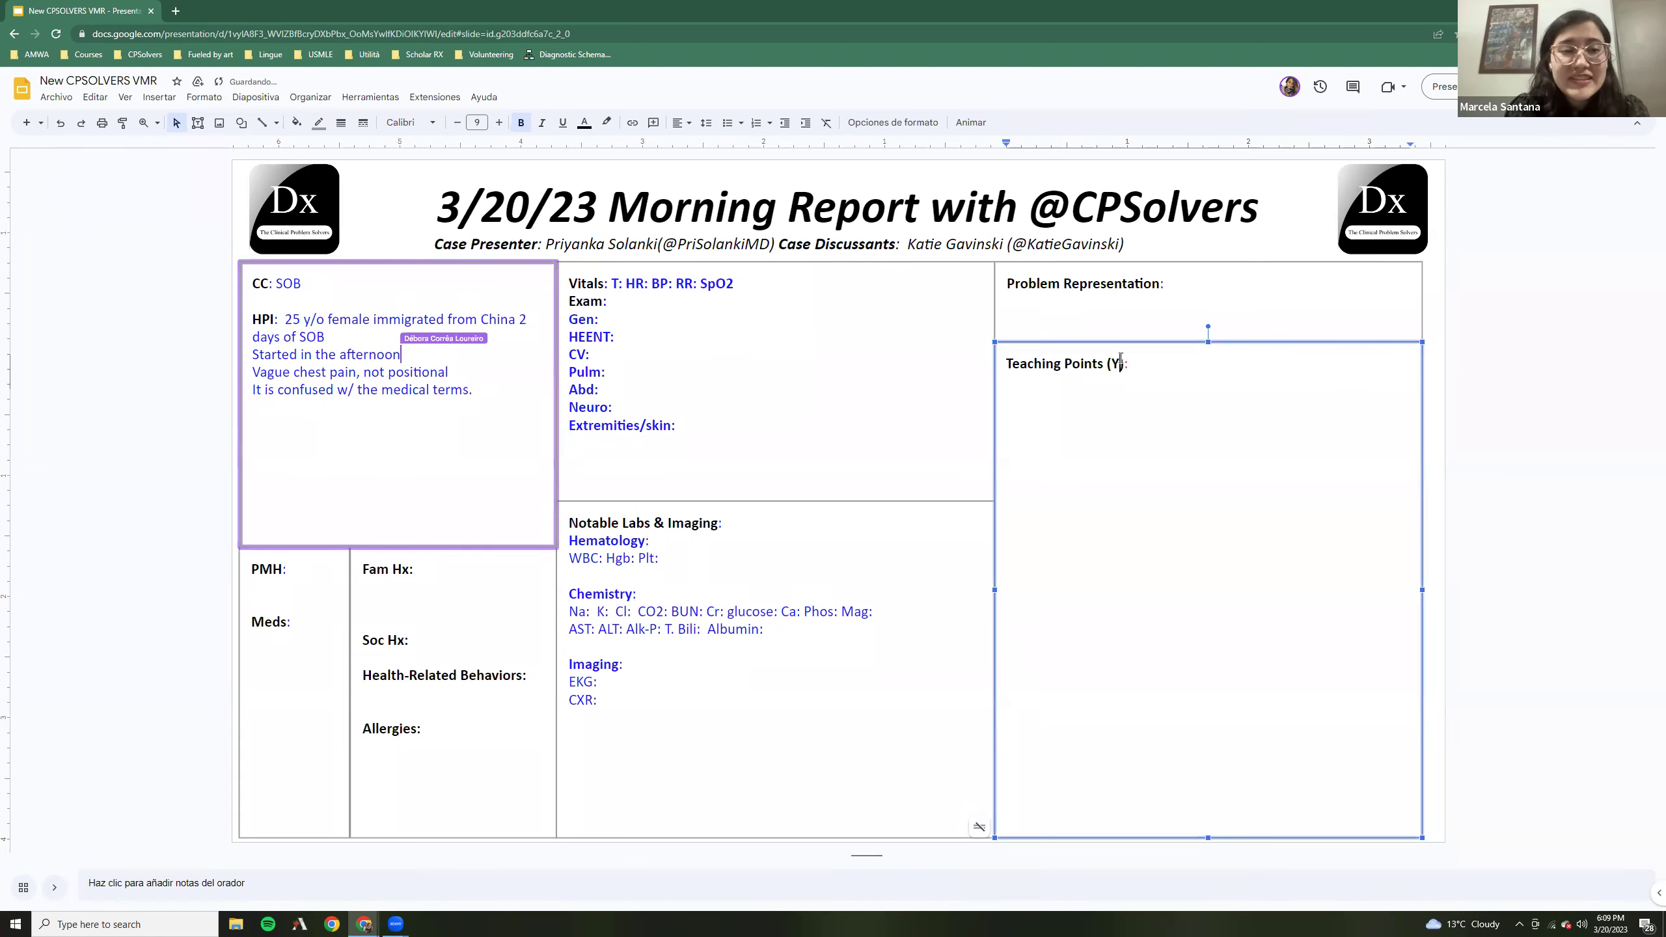
pyautogui.press('BackSpace')
pyautogui.press('BackSpace')
pyautogui.press('BackSpace')
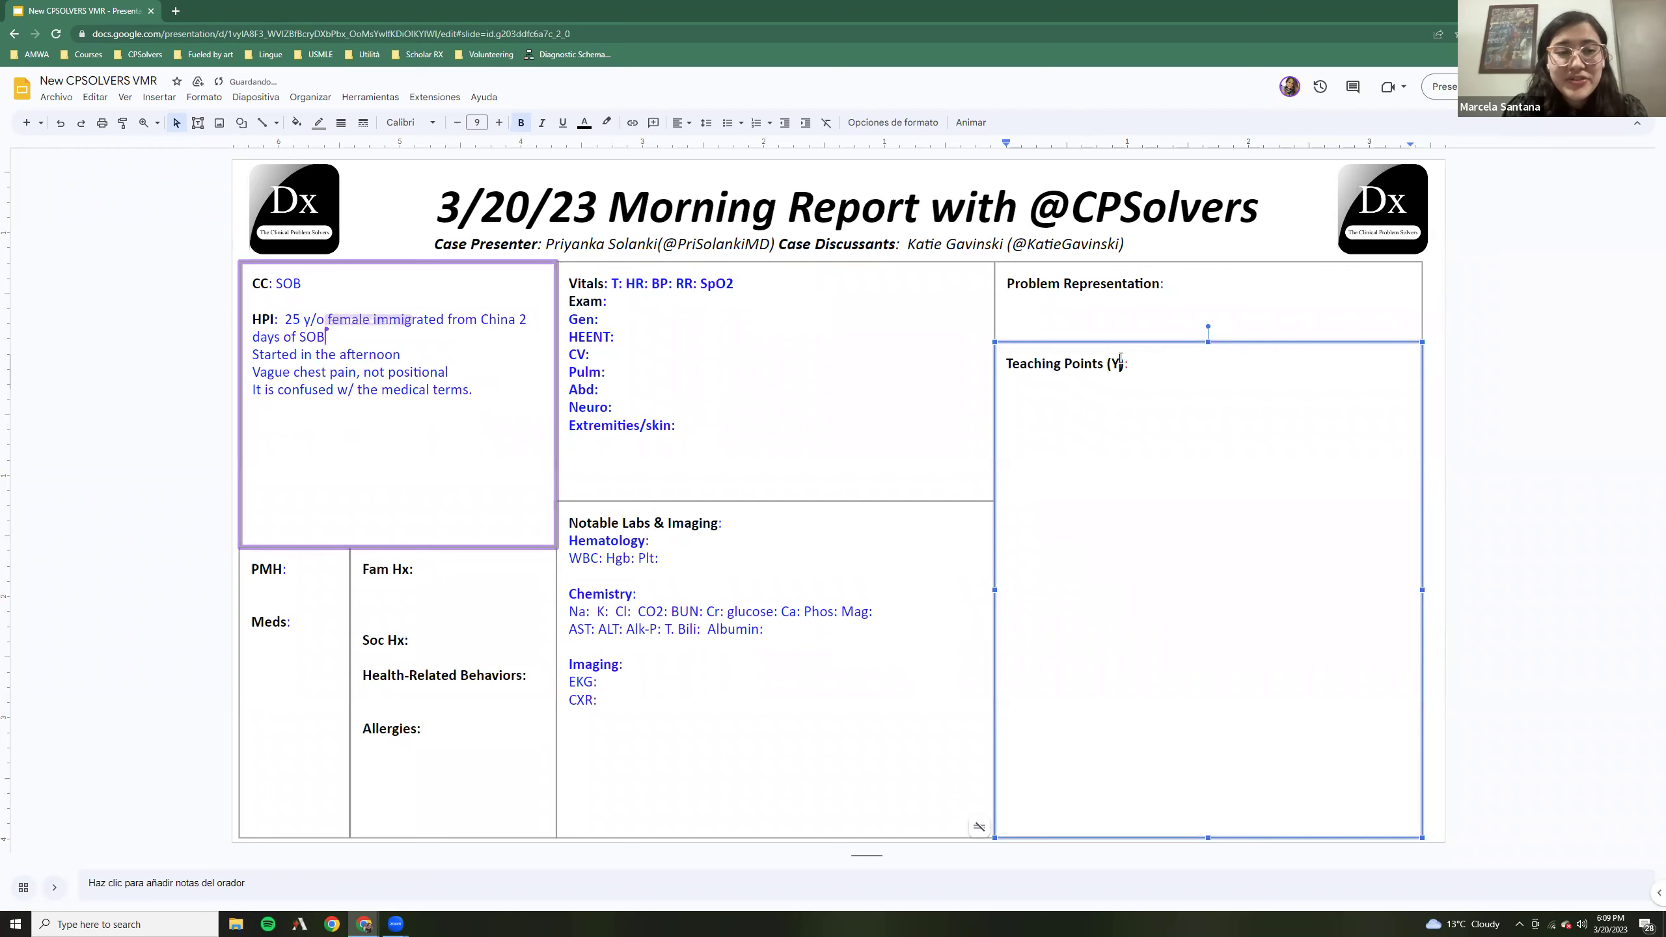
pyautogui.write('YA')
pyautogui.press('BackSpace')
pyautogui.write('az')
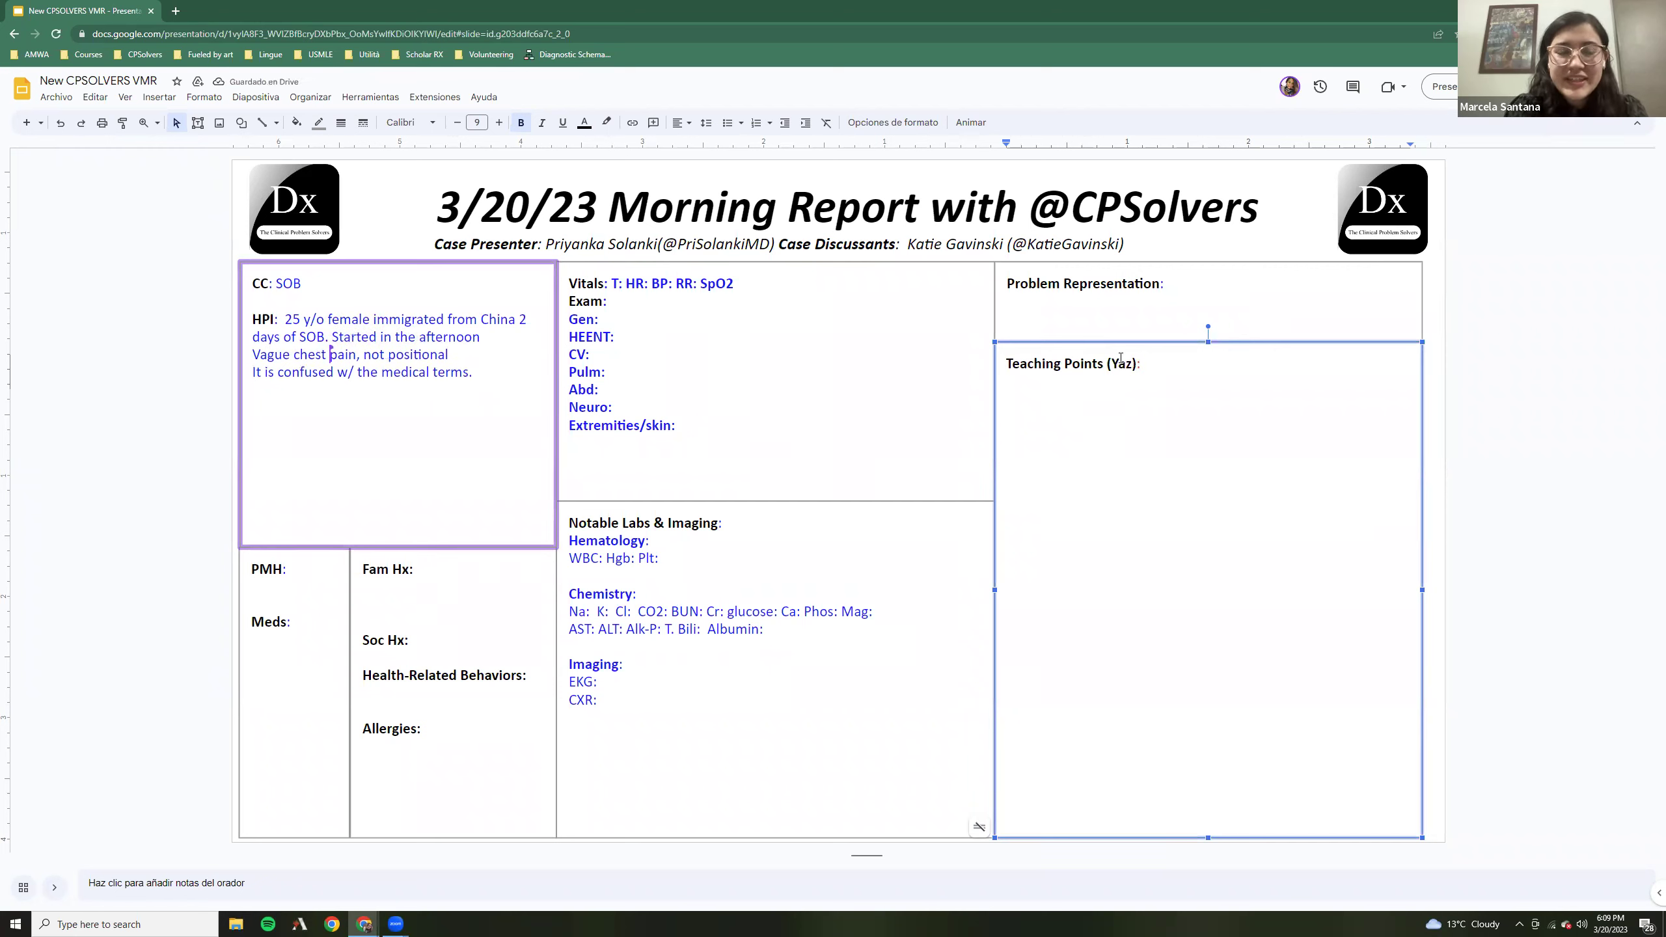
pyautogui.click(1053, 381)
pyautogui.press('Return')
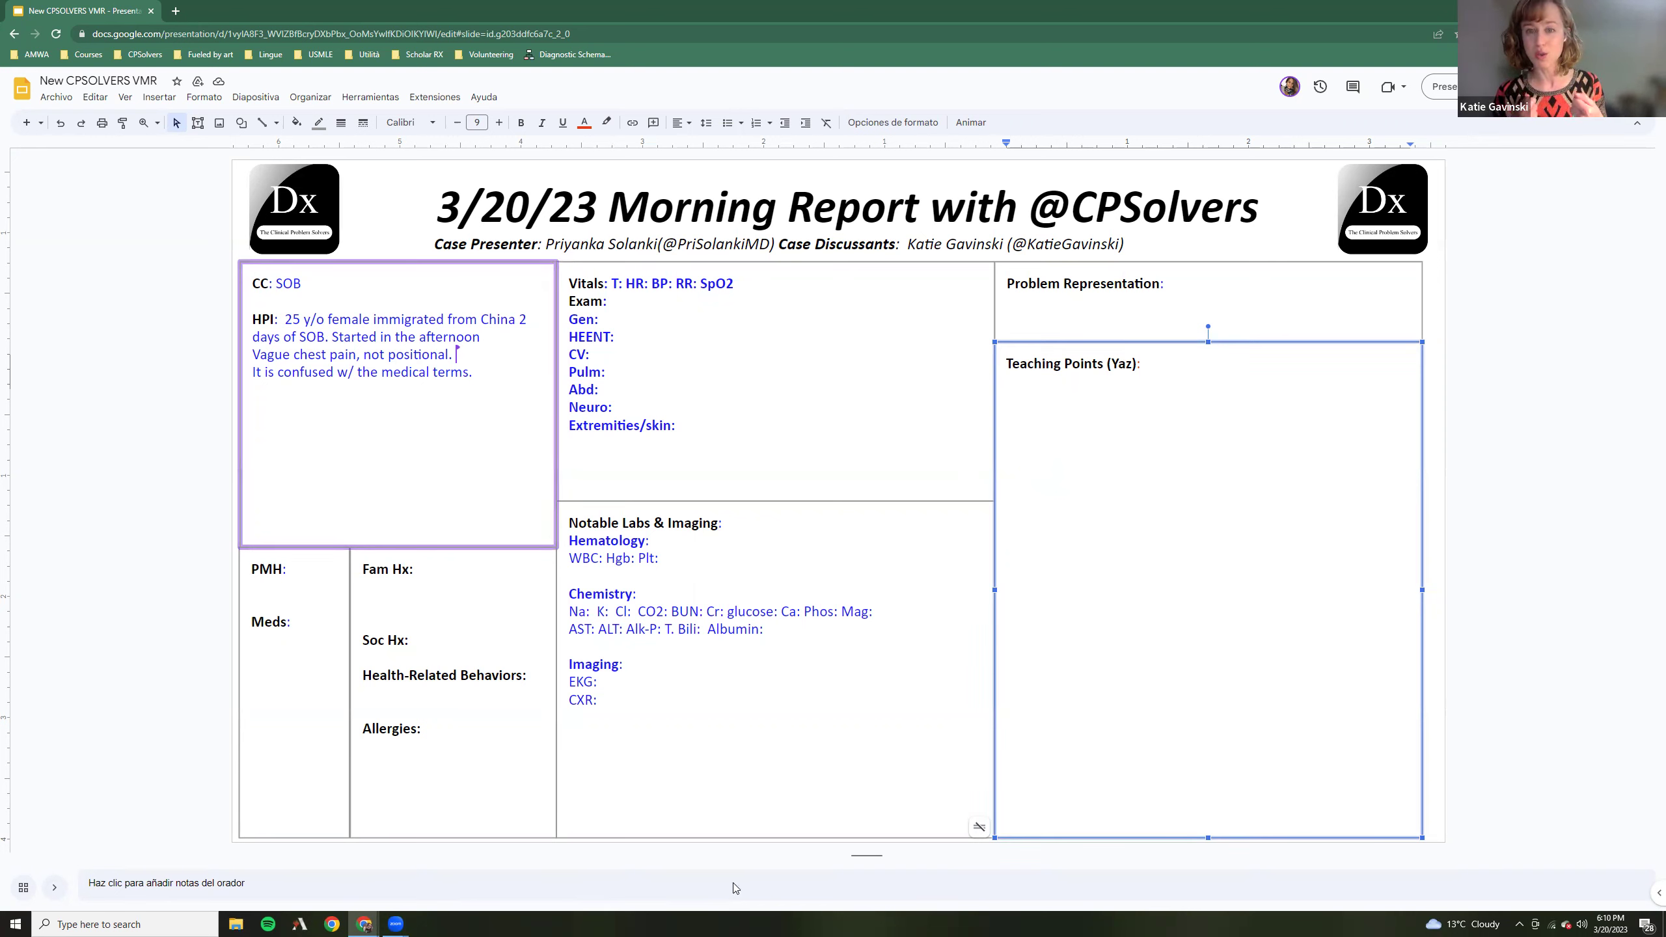
pyautogui.press('XF86AudioRaiseVolume')
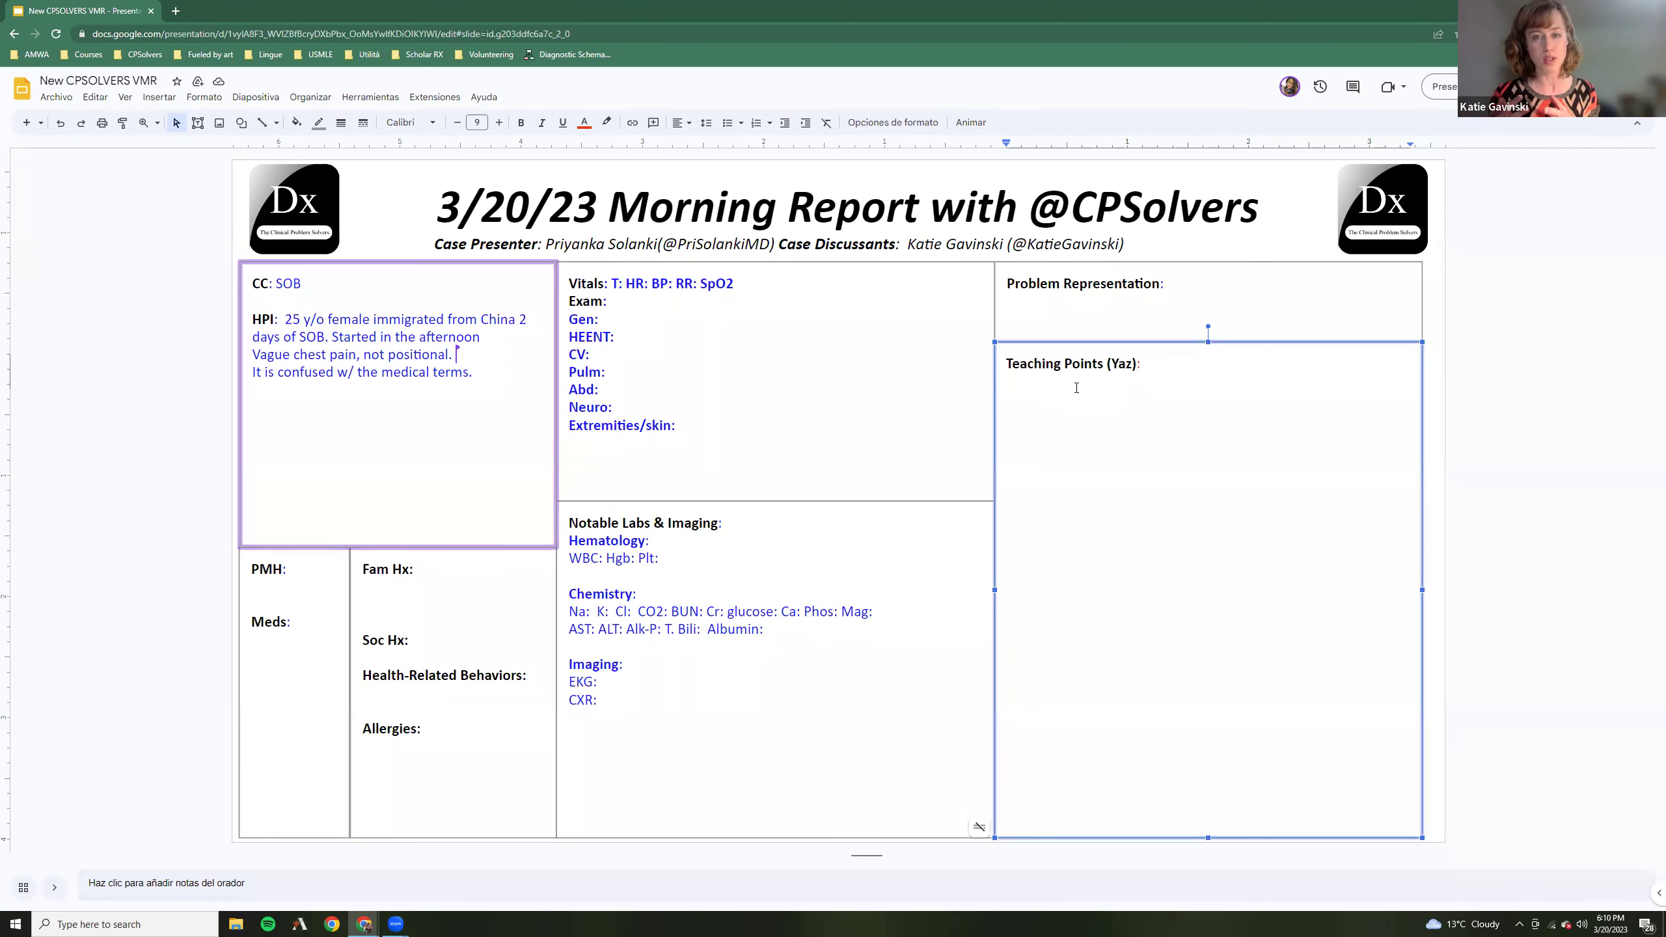
# Type 'SOB: Heme vs. Cardiac vs. Lung' under the heading and insert '(Malignancy)' after Heme
pyautogui.write('sHORTNESS')
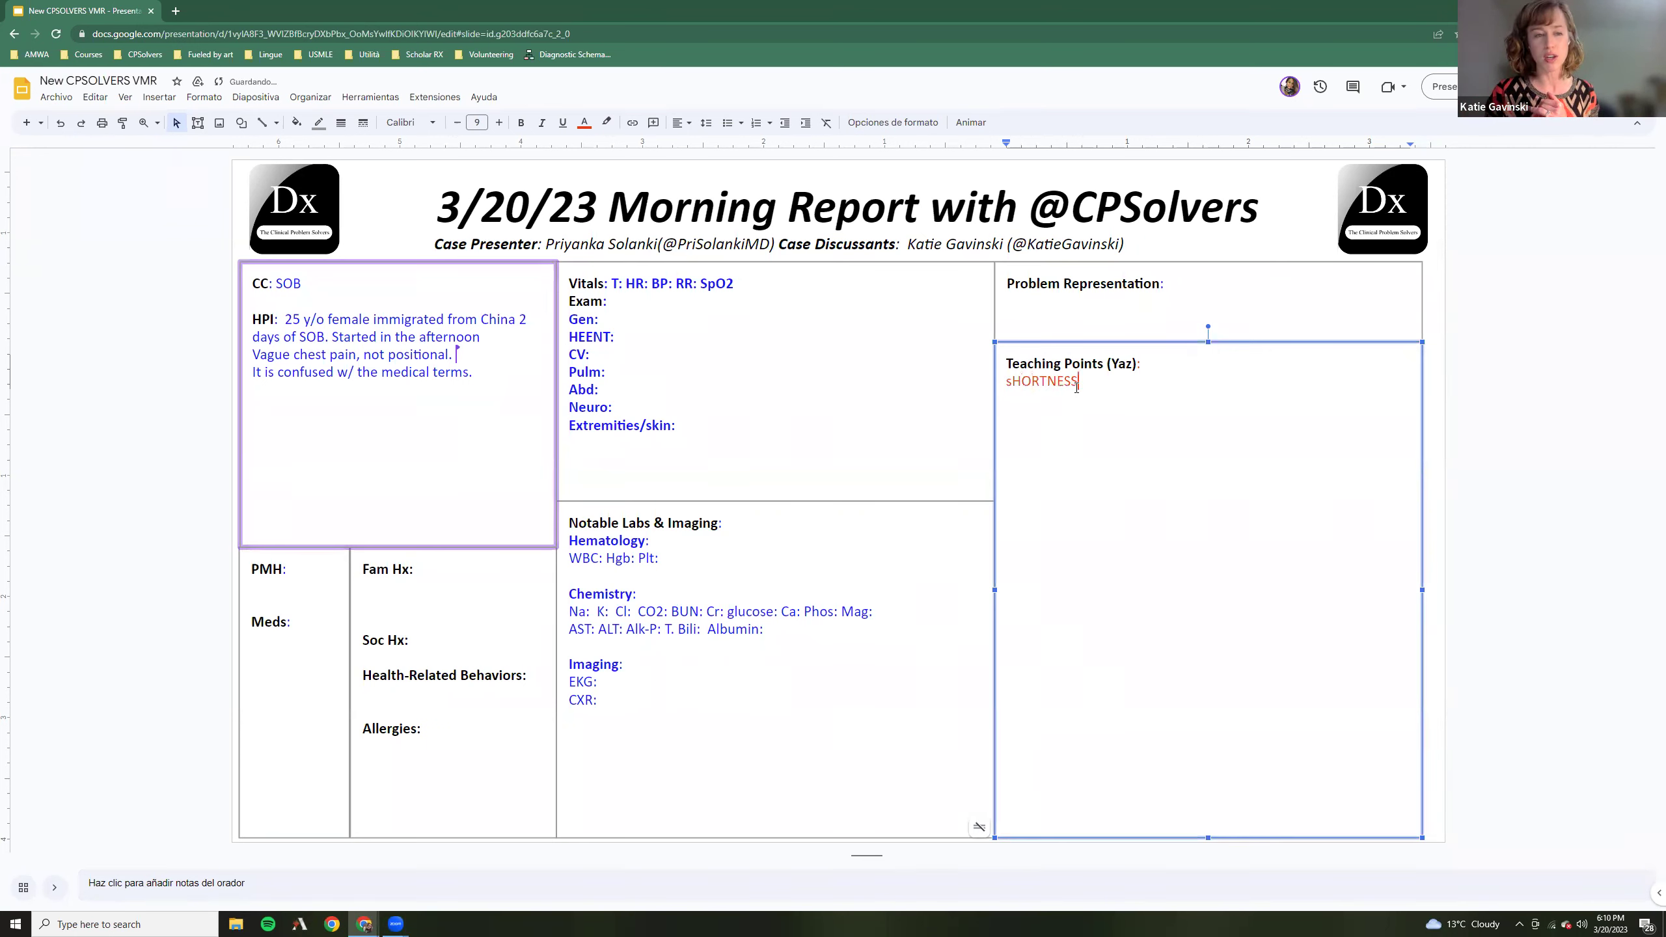
pyautogui.write(' OF BREAT')
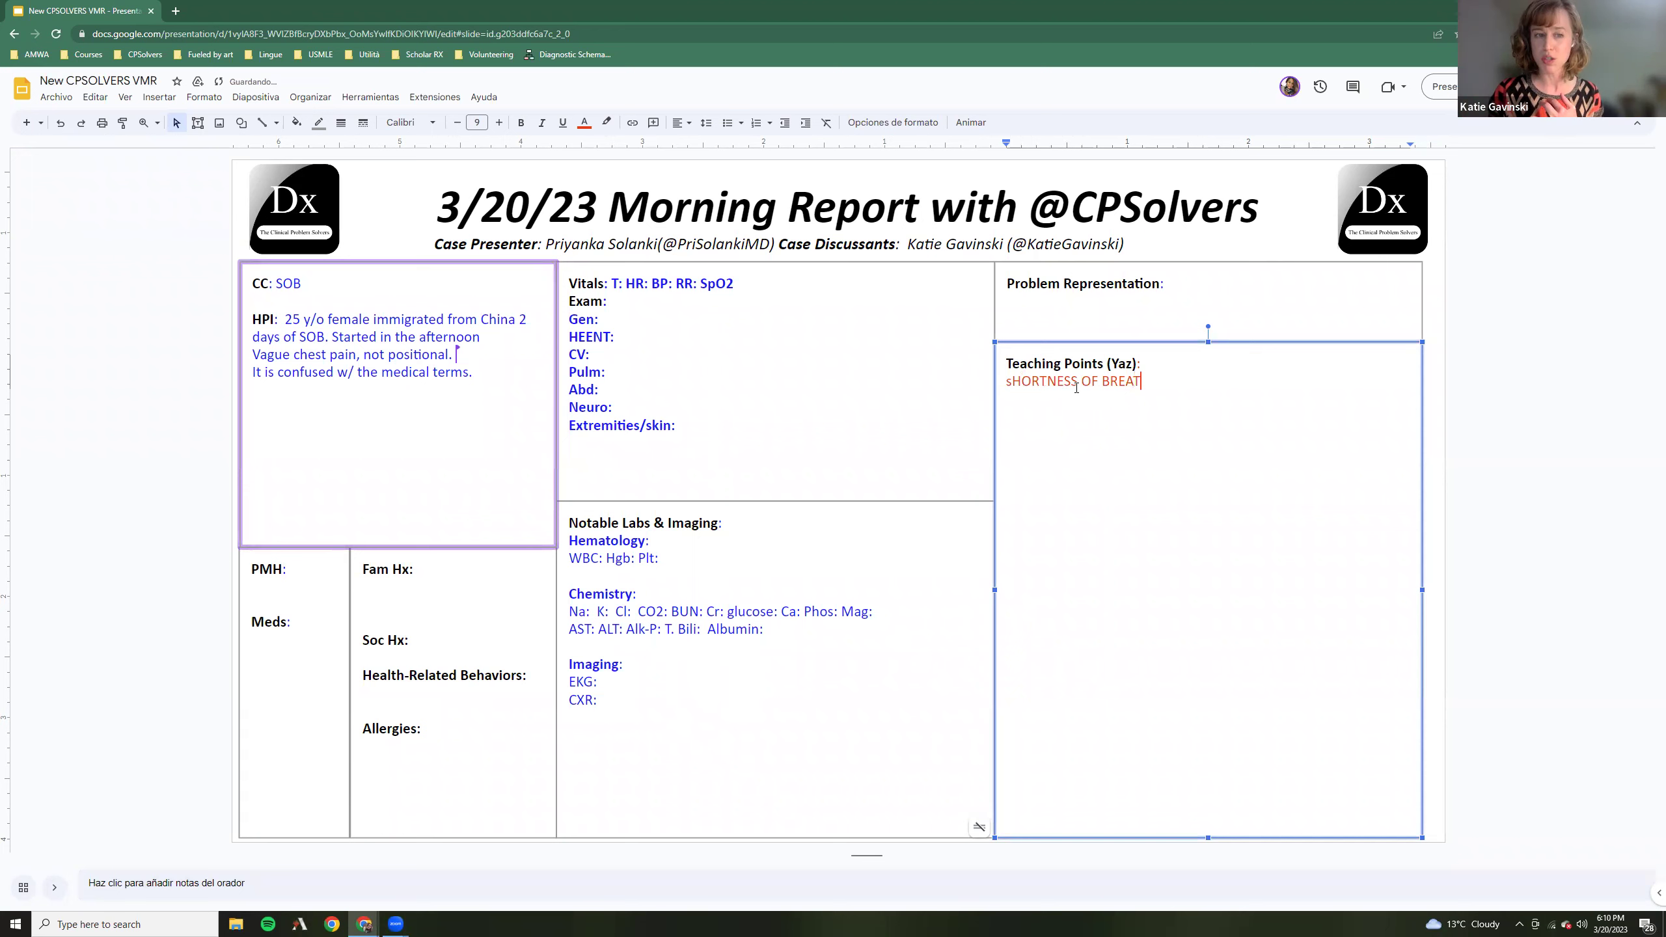
pyautogui.press('BackSpace')
pyautogui.press('BackSpace')
pyautogui.press('BackSpace')
pyautogui.press('BackSpace')
pyautogui.press('BackSpace')
pyautogui.press('BackSpace')
pyautogui.press('BackSpace')
pyautogui.press('BackSpace')
pyautogui.press('BackSpace')
pyautogui.press('BackSpace')
pyautogui.press('BackSpace')
pyautogui.press('BackSpace')
pyautogui.press('BackSpace')
pyautogui.press('BackSpace')
pyautogui.press('BackSpace')
pyautogui.press('BackSpace')
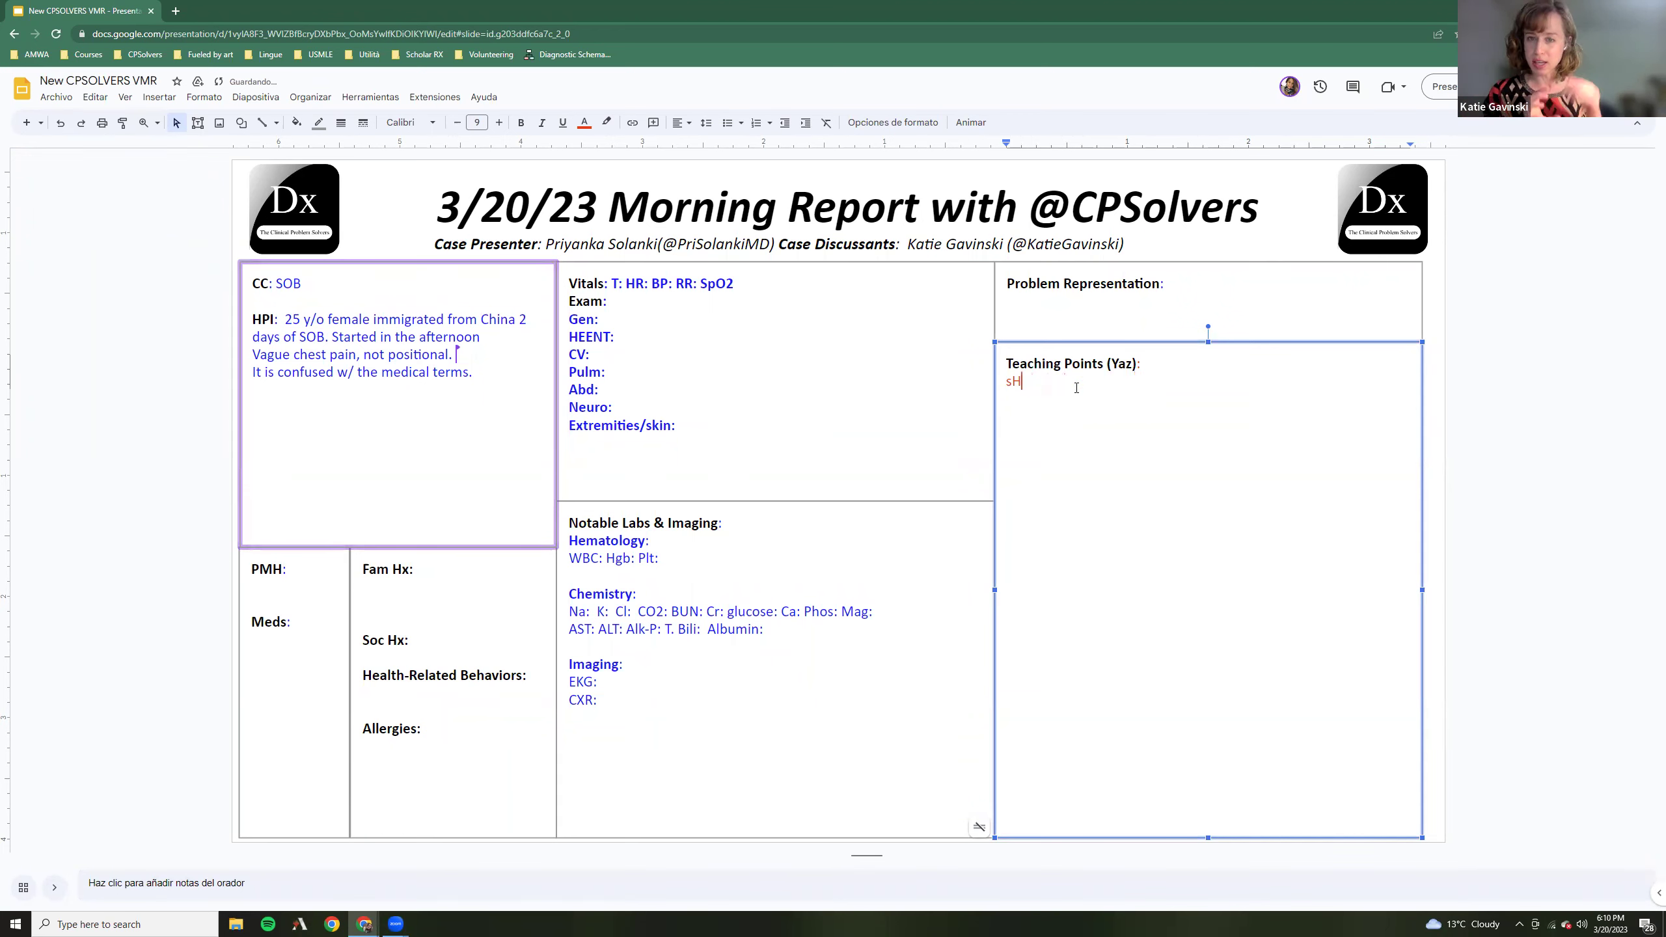
pyautogui.press('BackSpace')
pyautogui.write('SOB')
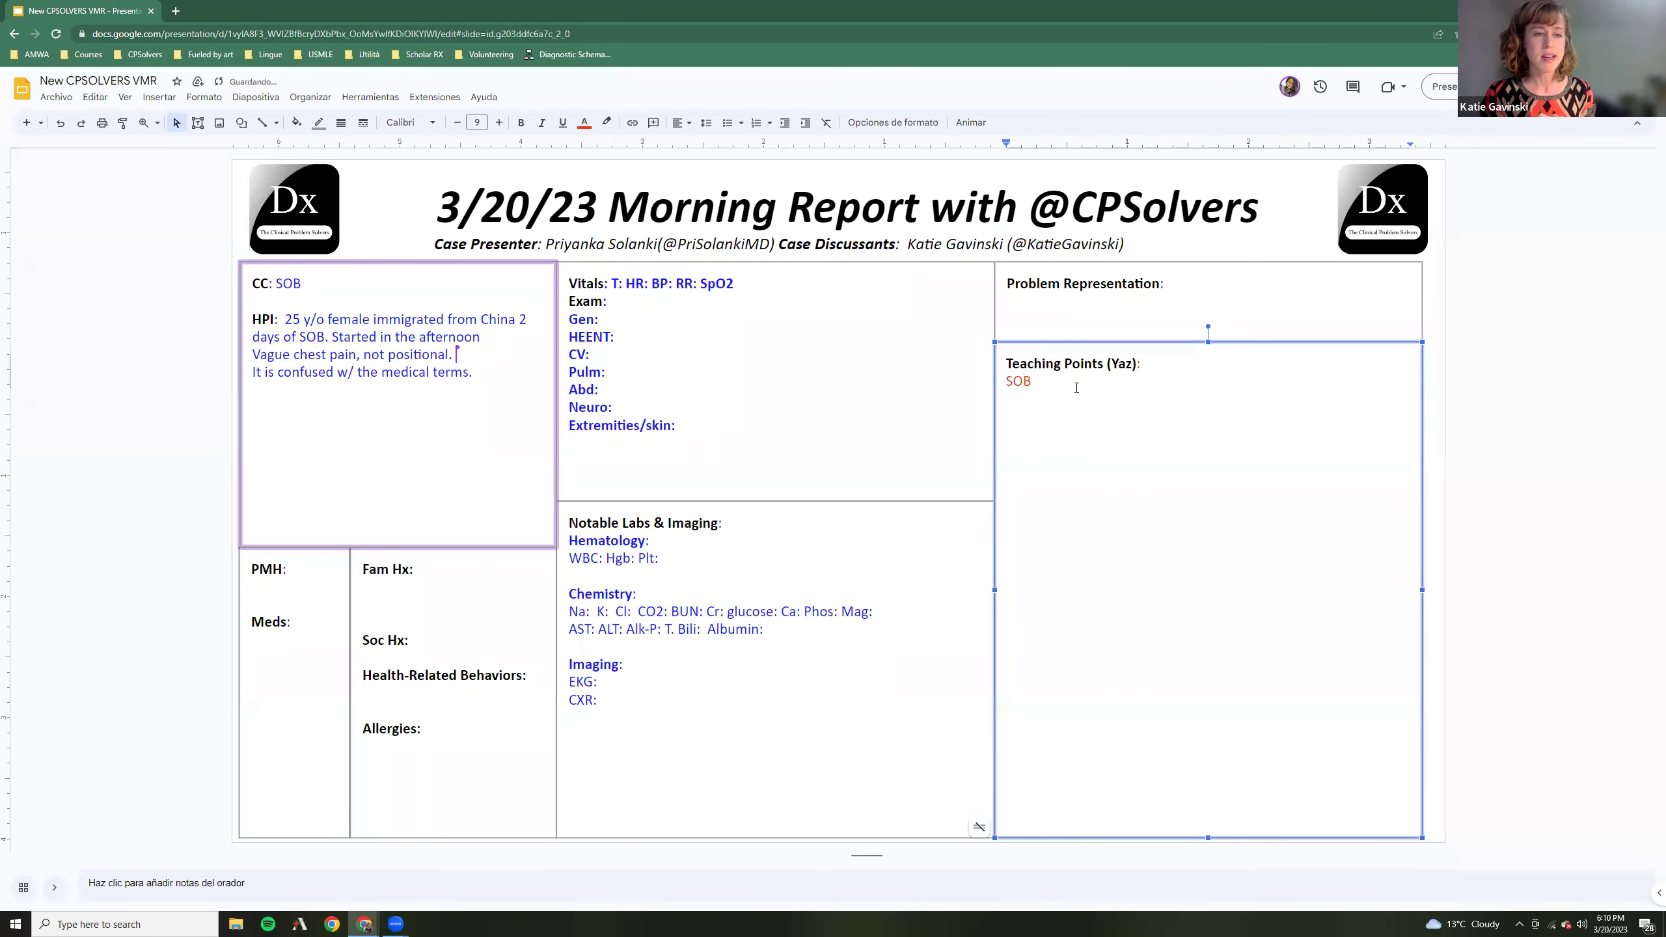
pyautogui.write(': Heme vs. C')
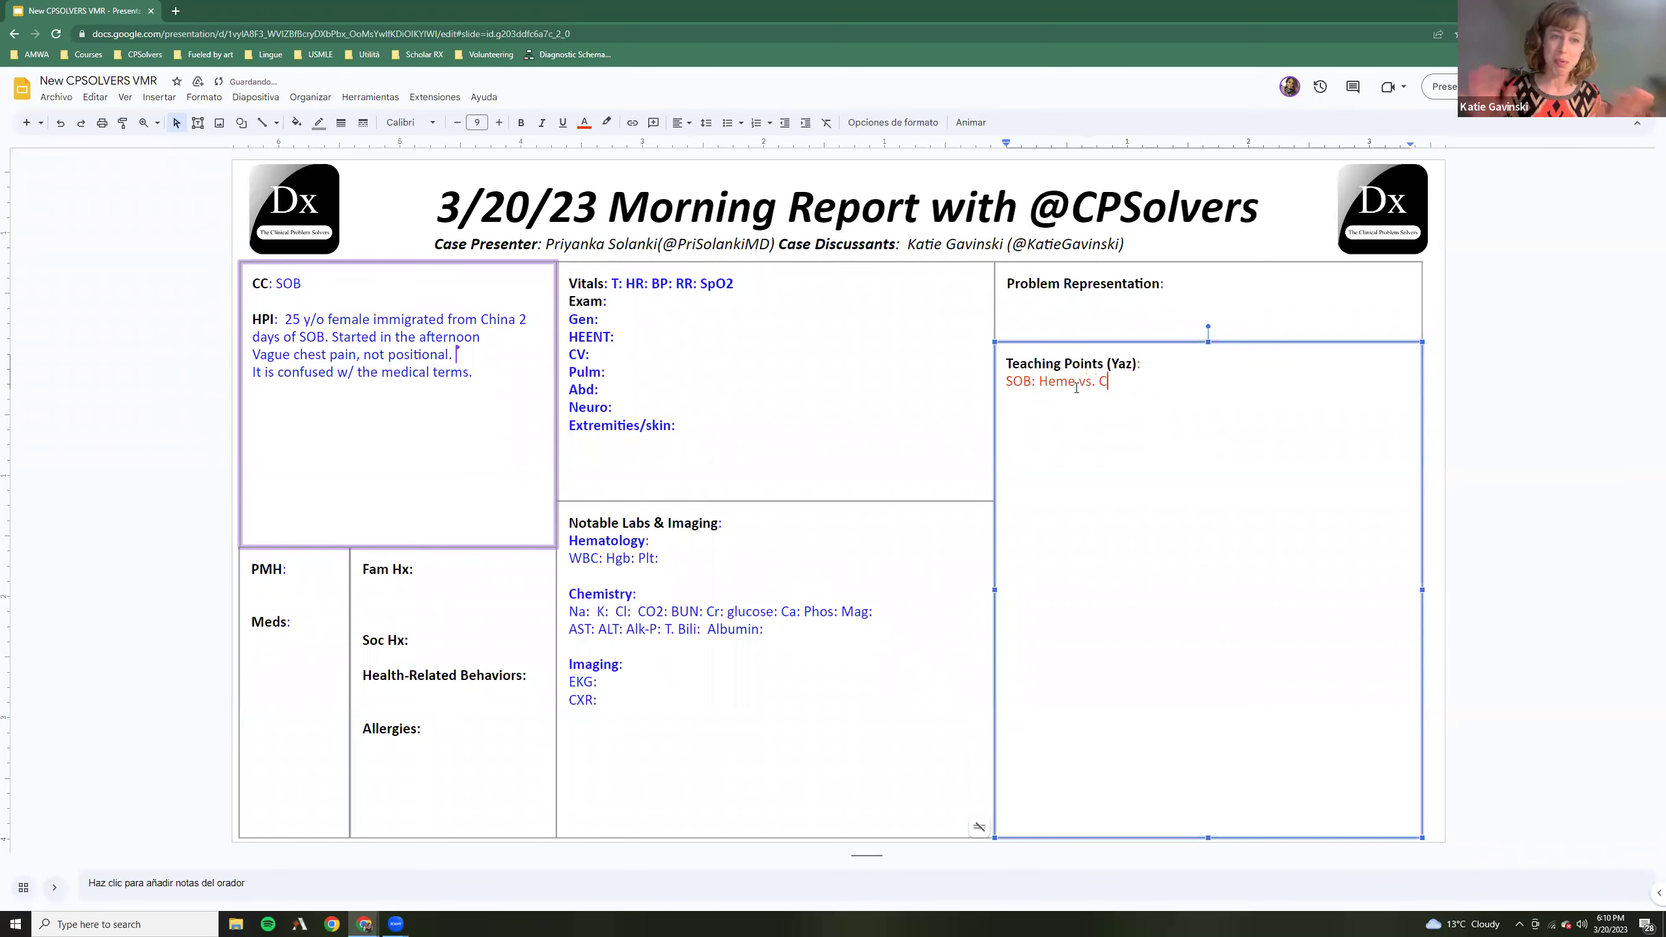
pyautogui.write('ardiac ')
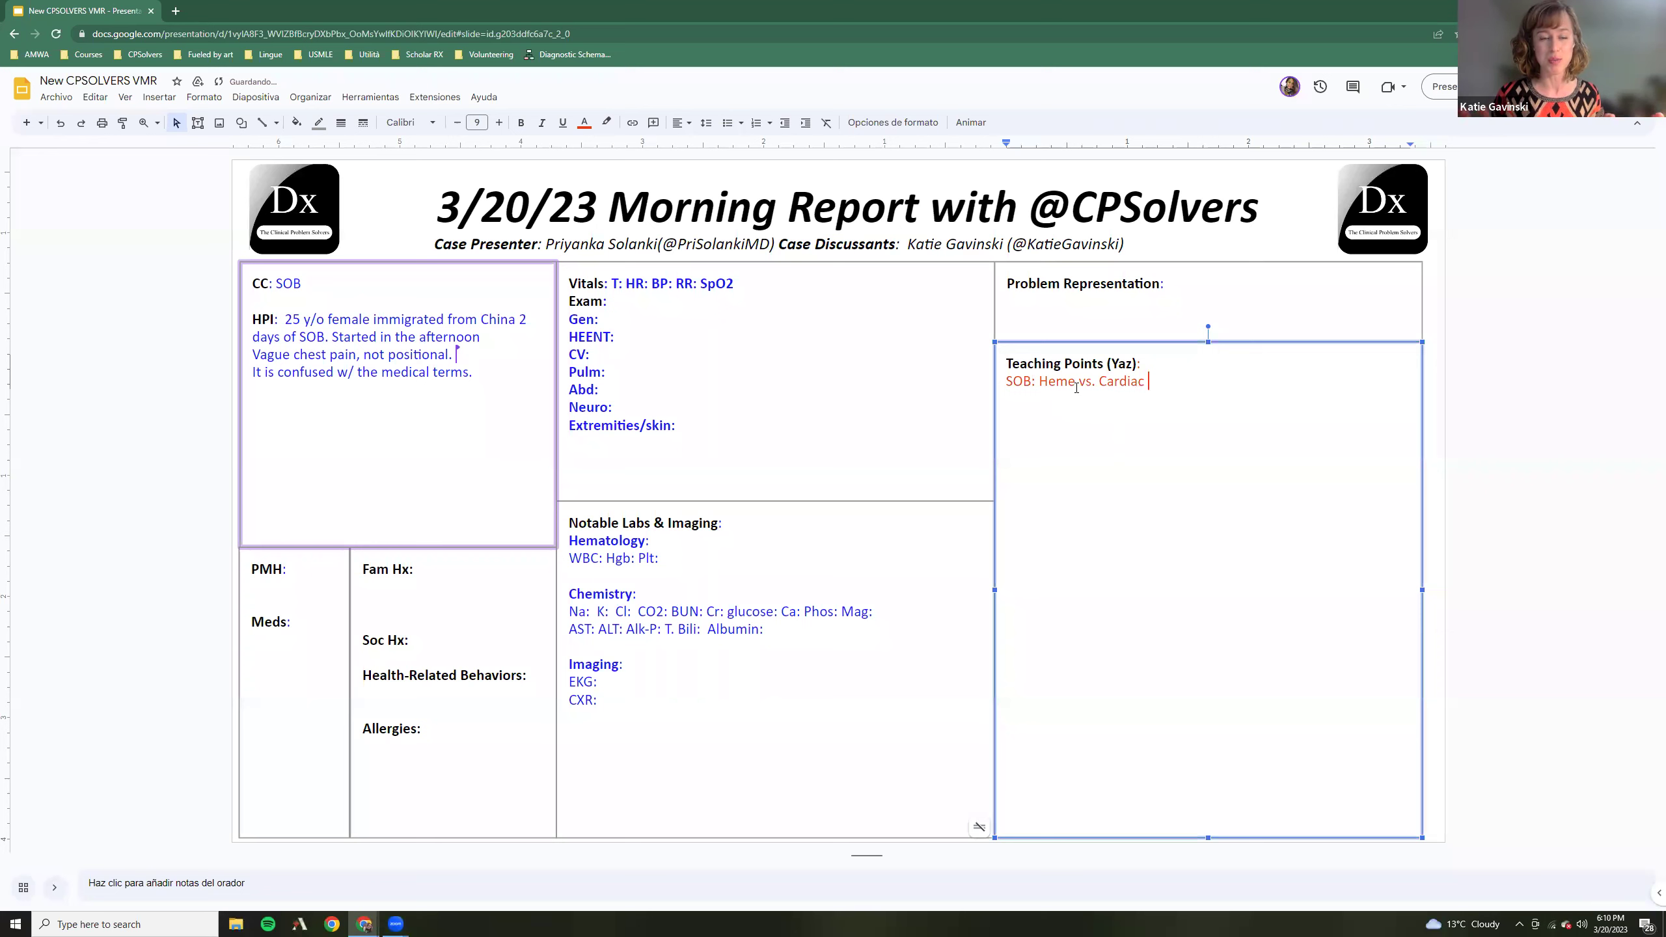
pyautogui.write('vs. Lung')
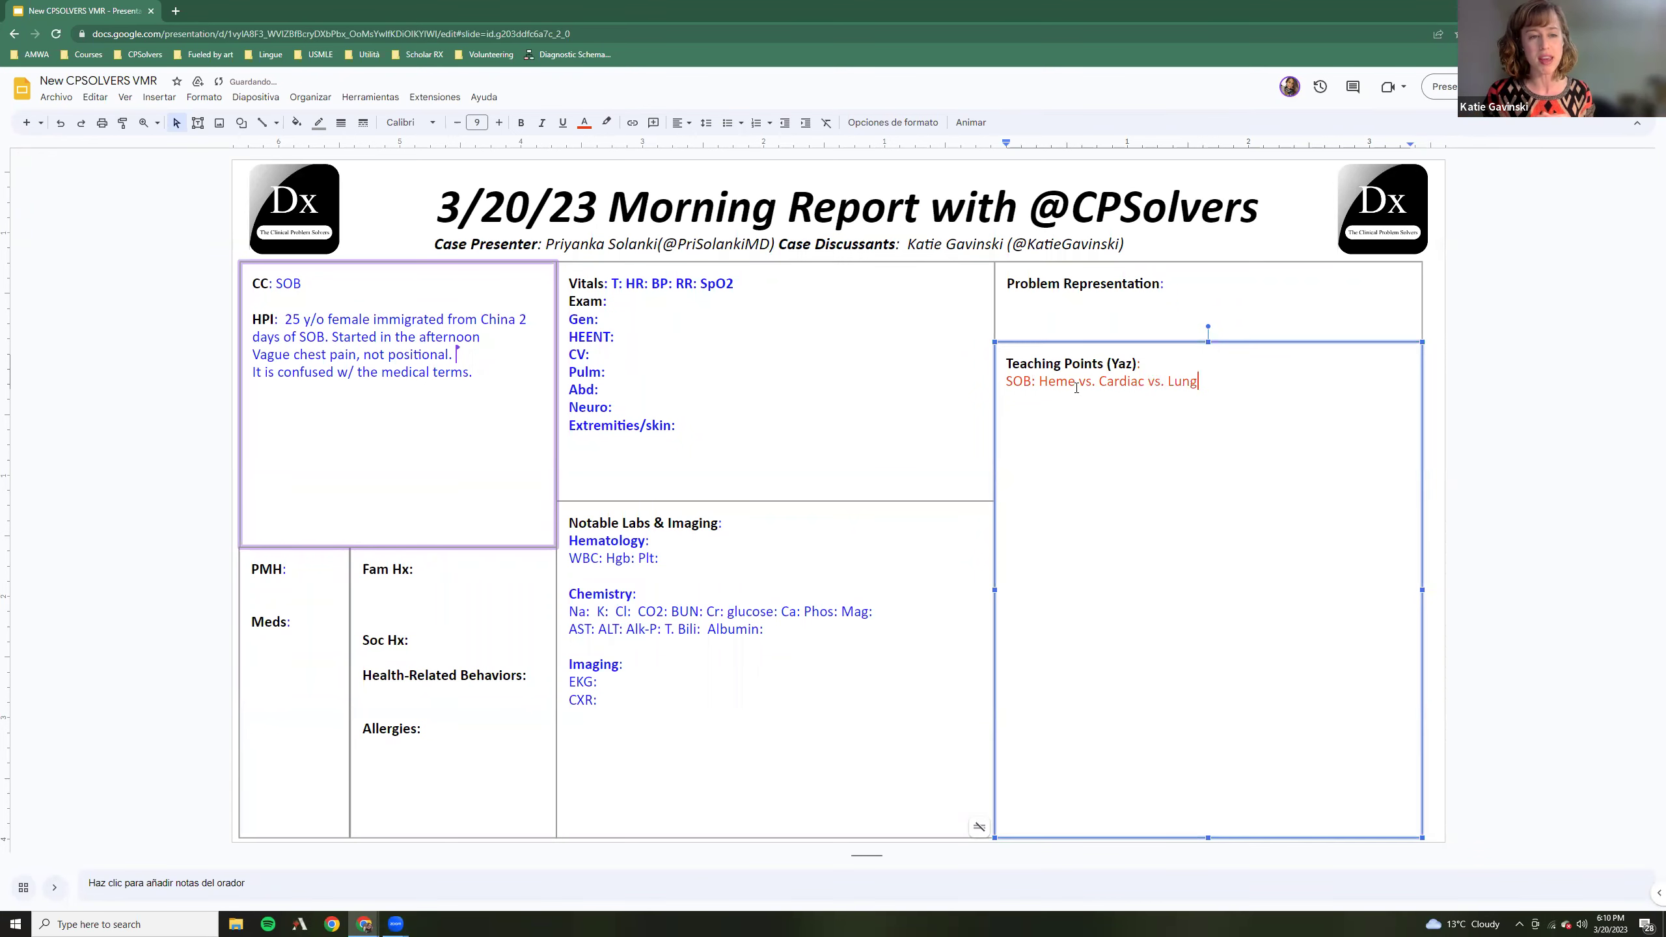
pyautogui.click(1075, 387)
pyautogui.write('(')
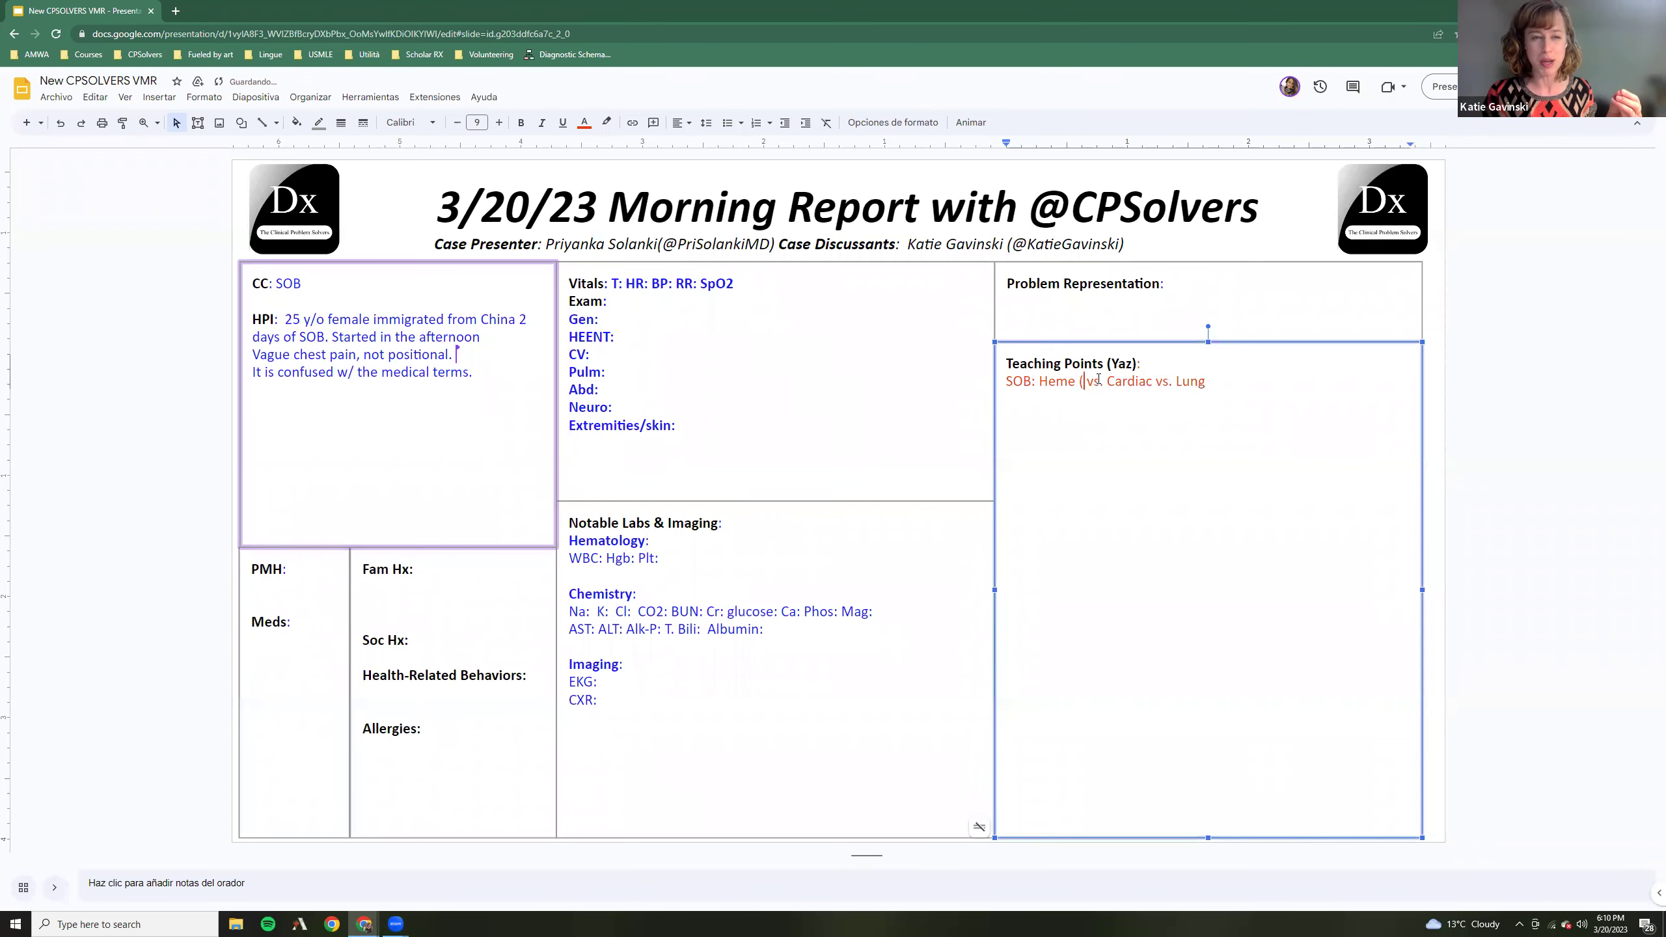
pyautogui.write('MA')
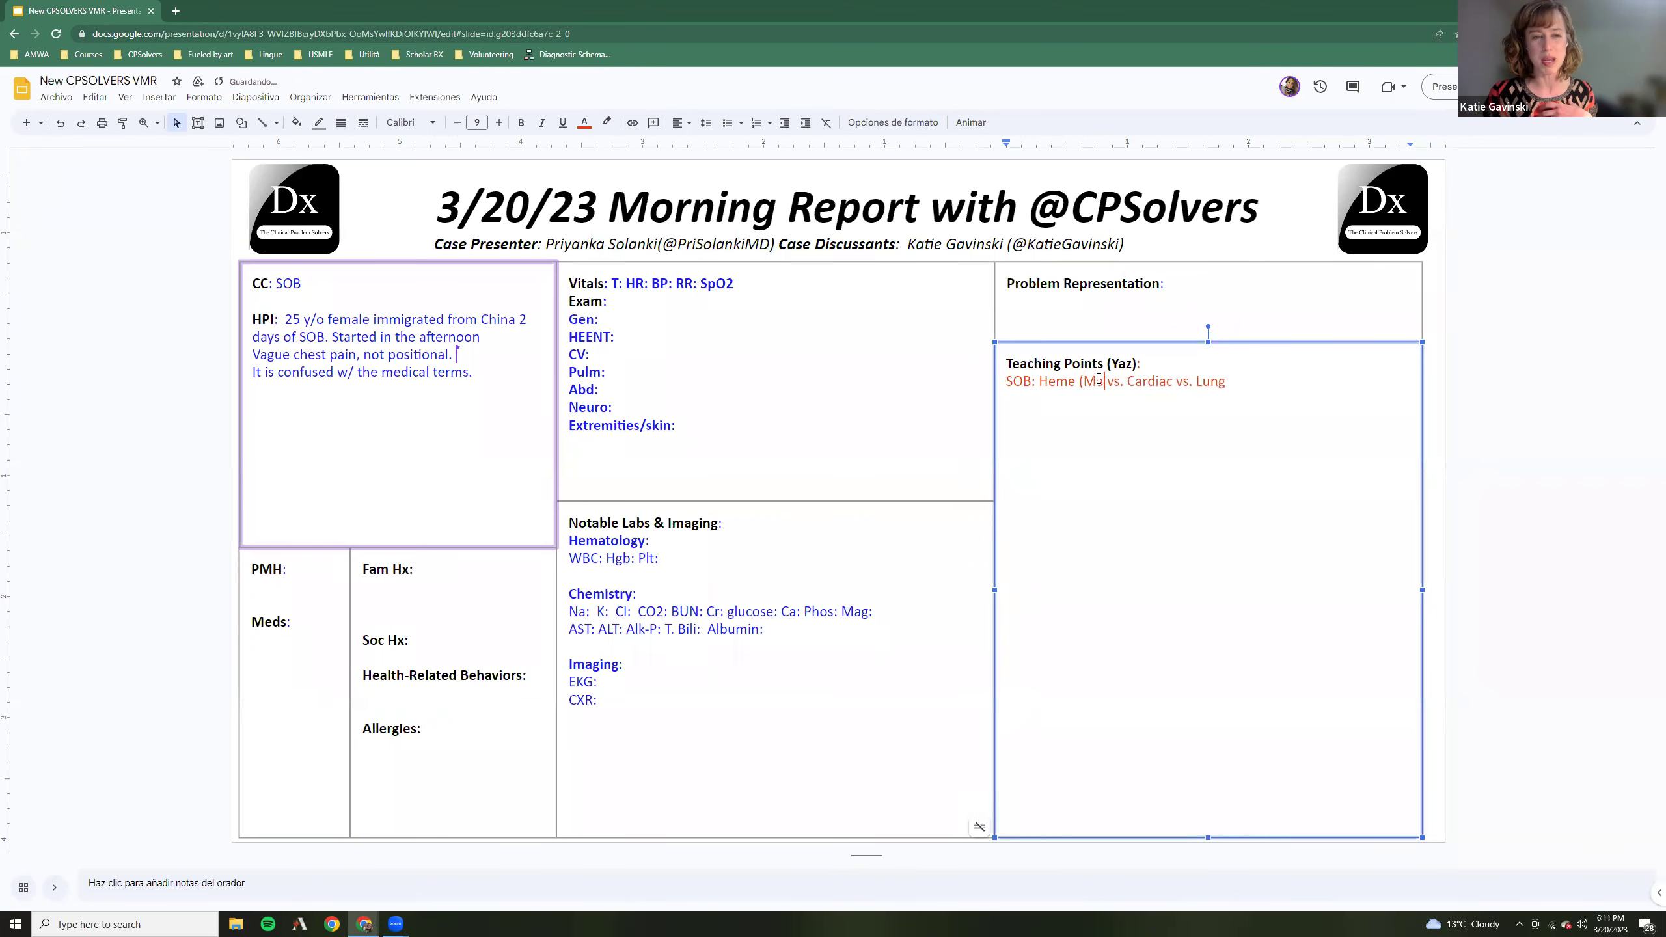
pyautogui.write('lignancy')
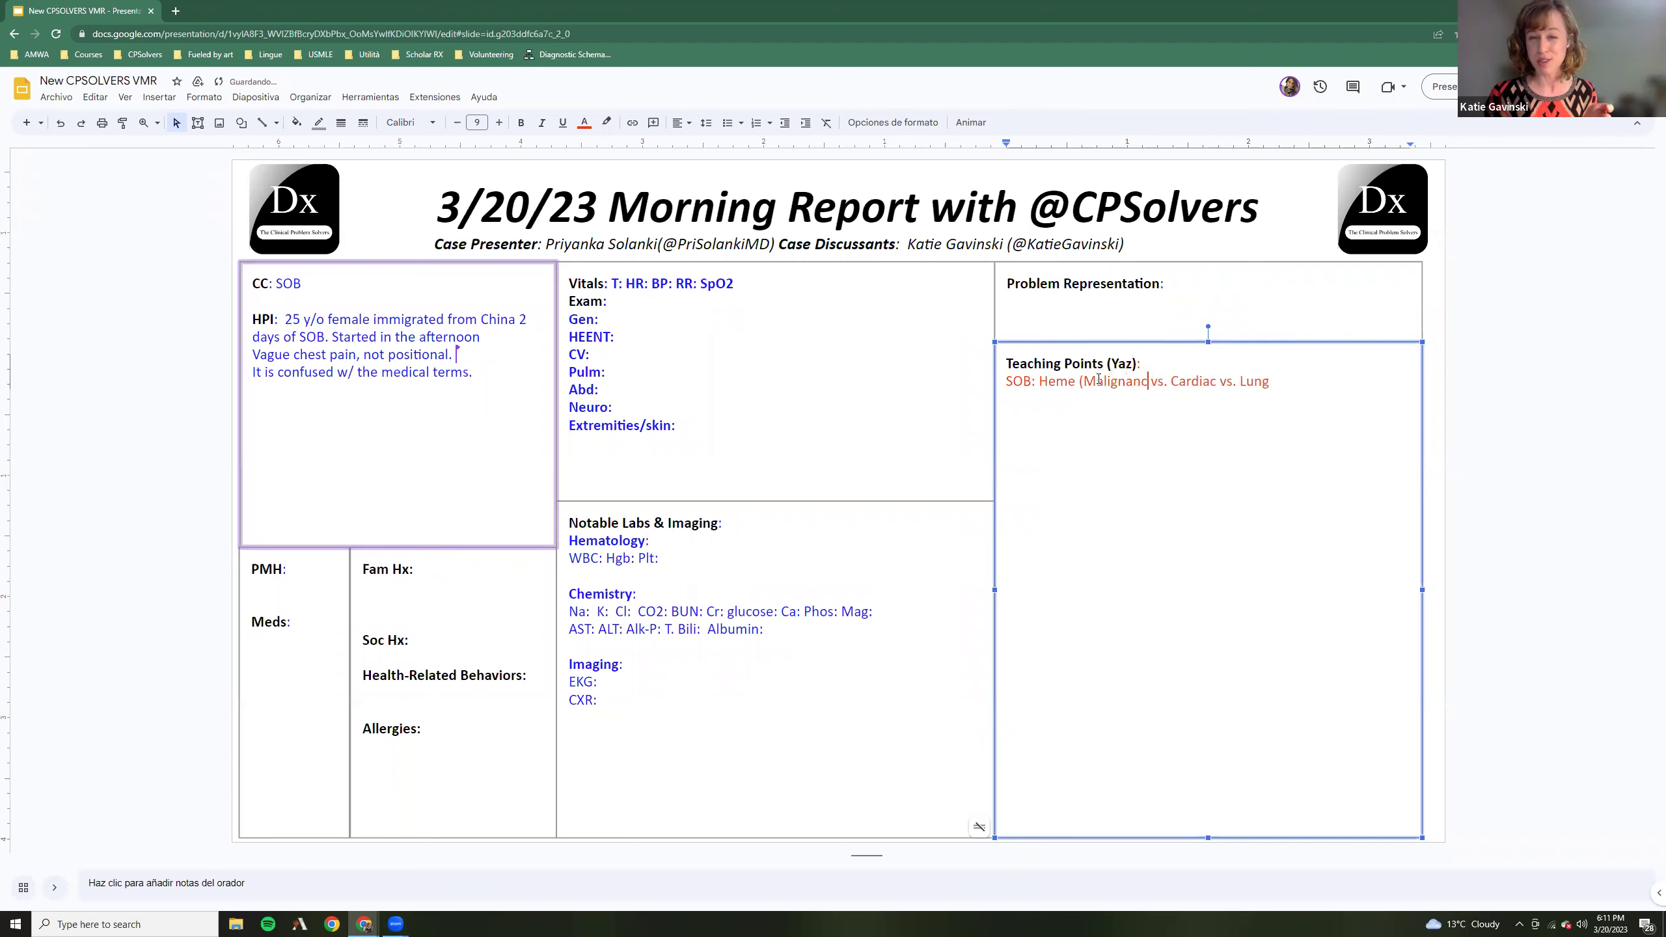
pyautogui.write(')')
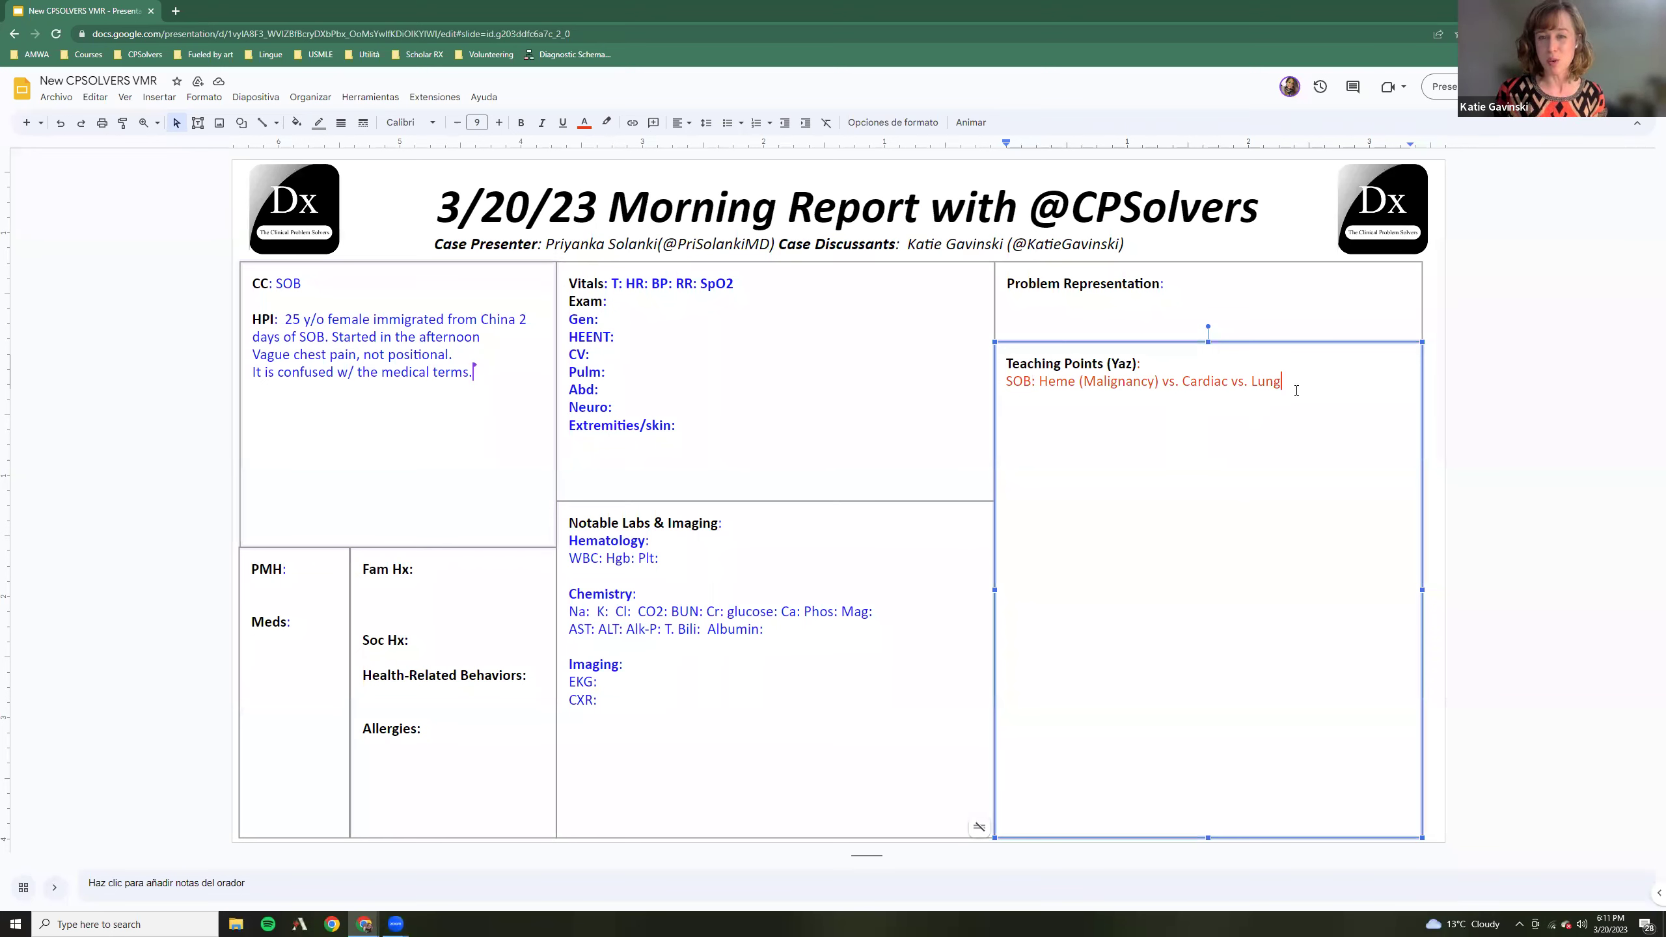
# Add a note: re-formulate questions, build rapport through translator/interpreter, consider information lost in translation
pyautogui.press('Return')
pyautogui.write('May need to ')
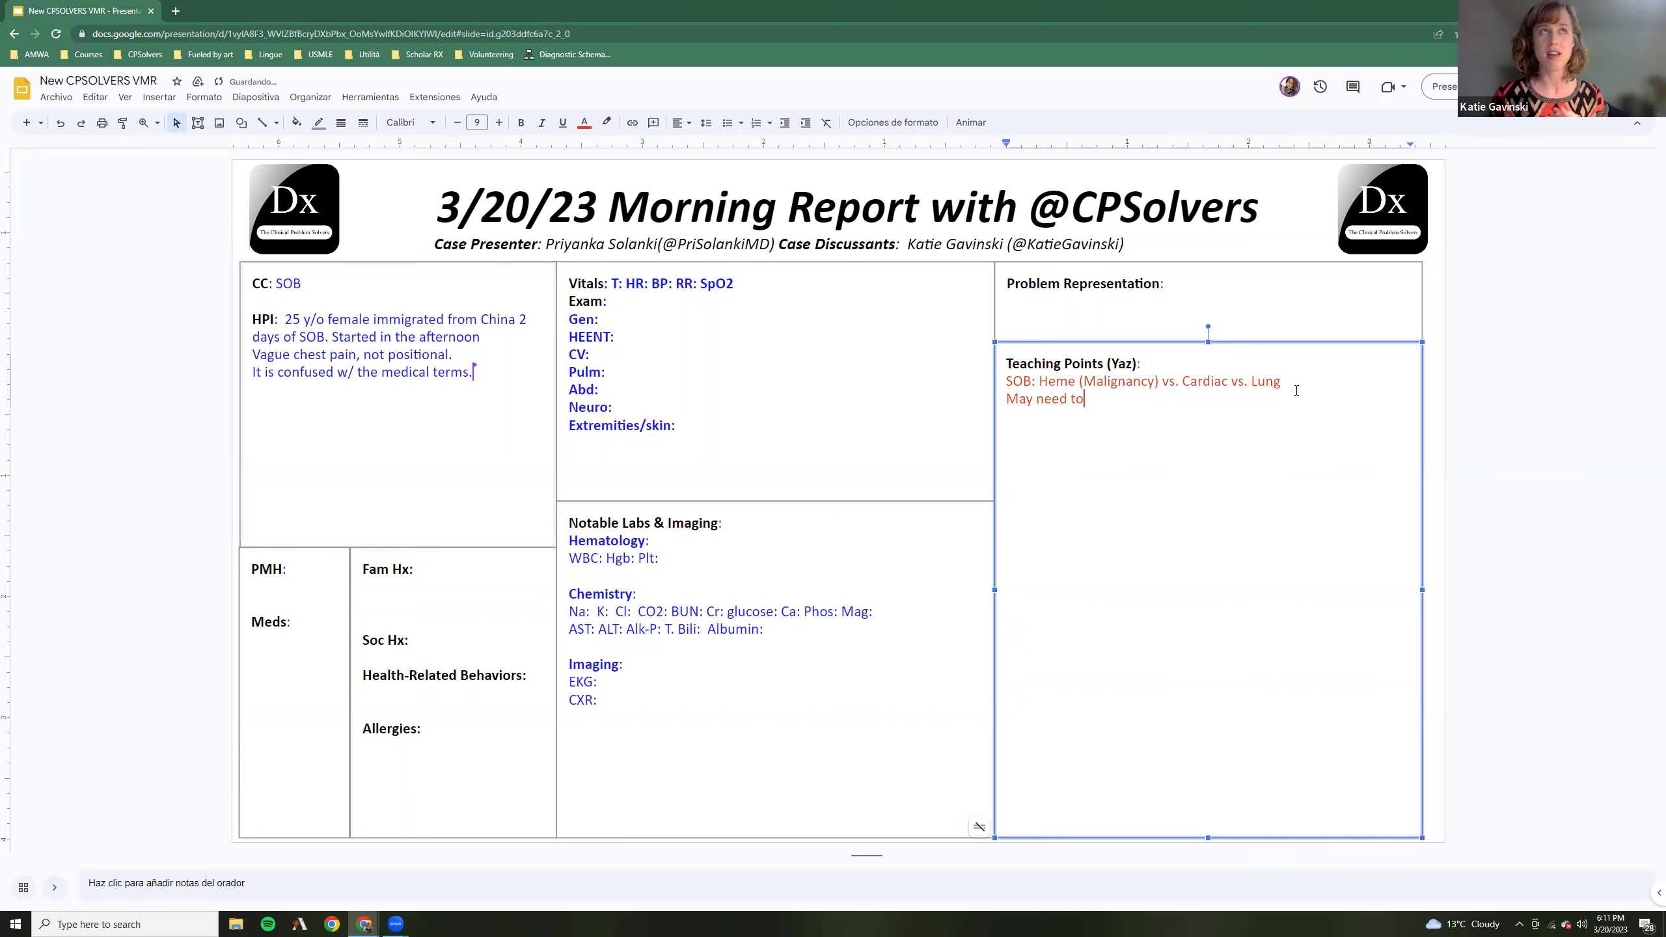
pyautogui.write('re-formula')
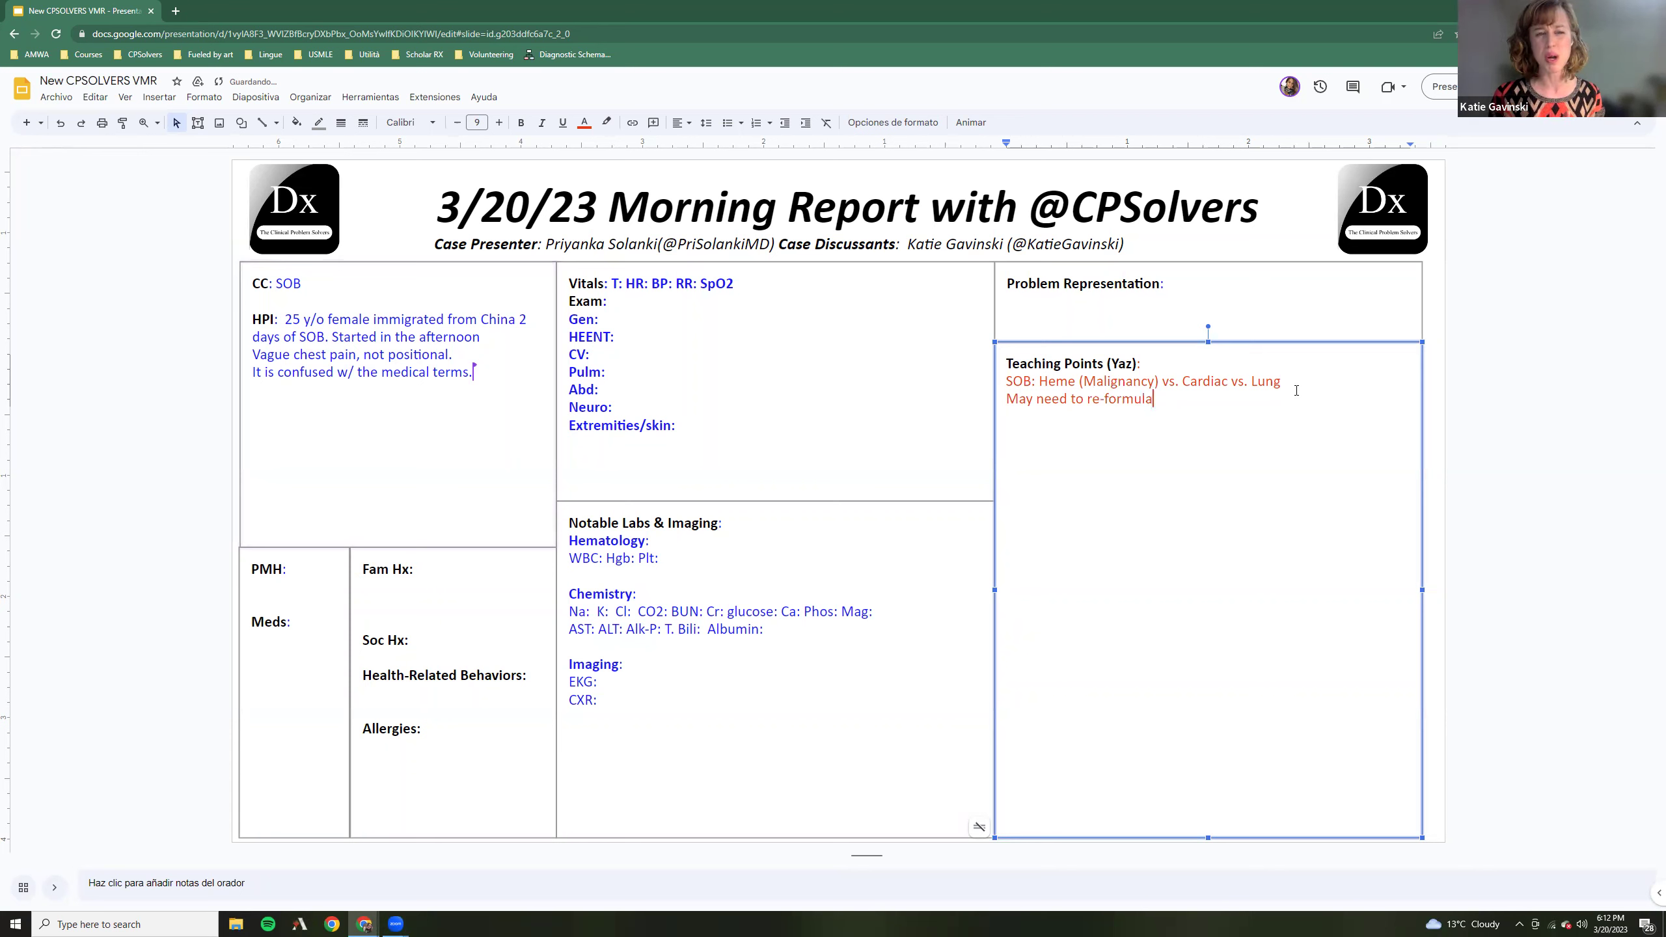
pyautogui.write('te questions and ')
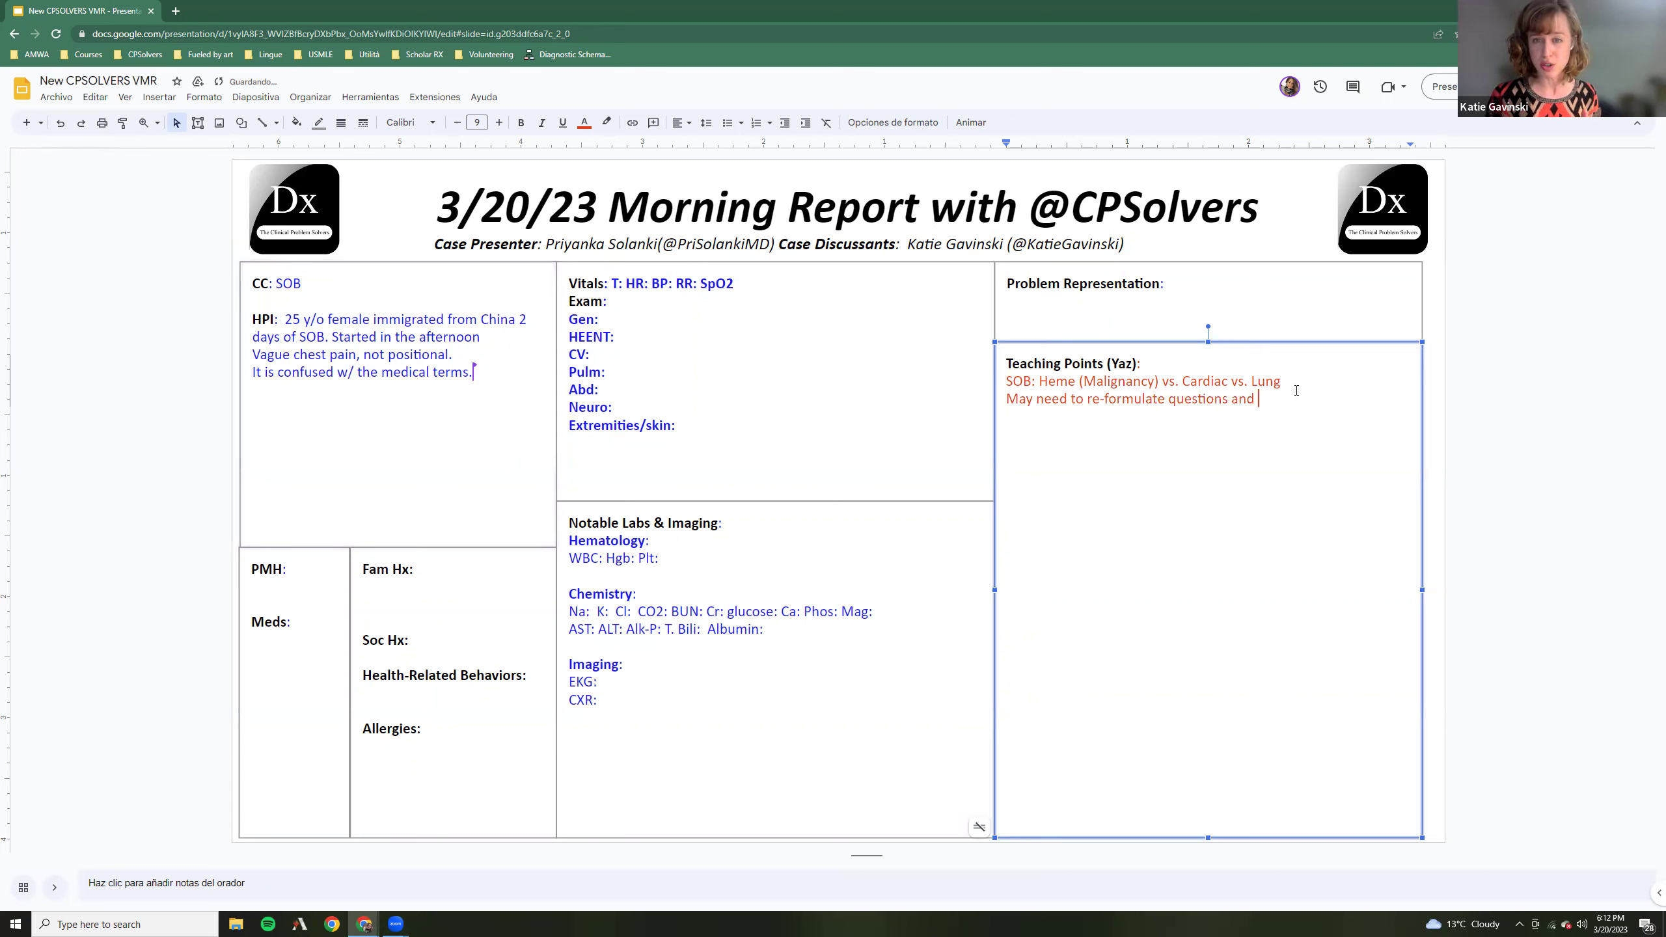
pyautogui.write('establish')
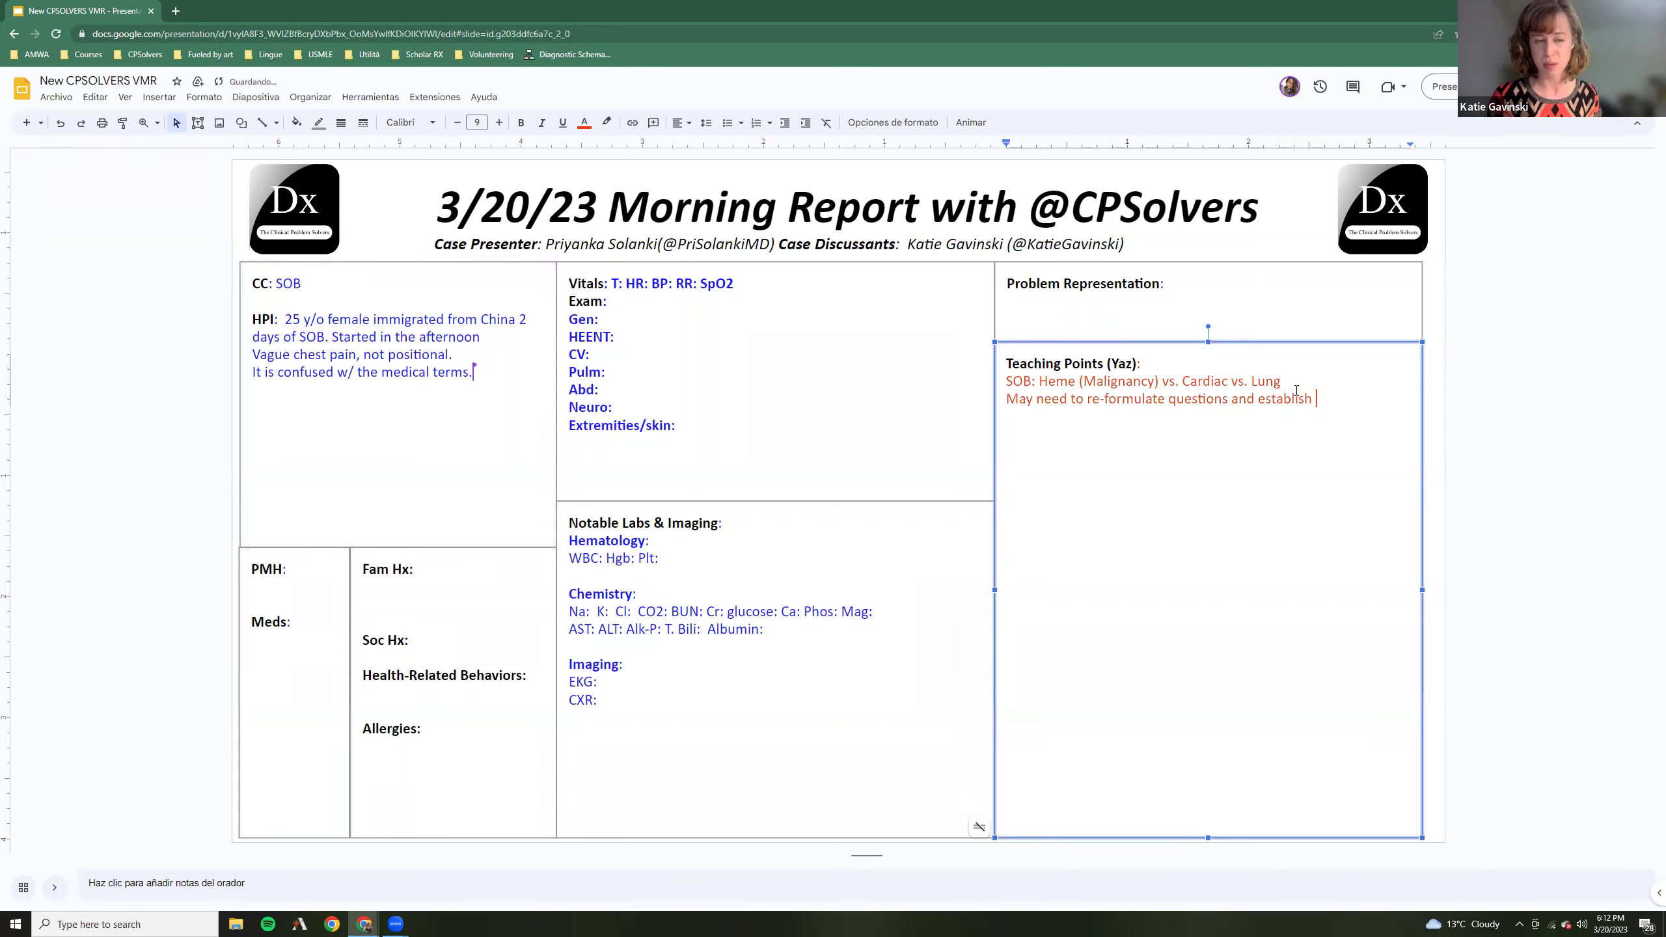
pyautogui.write('good rapport with ')
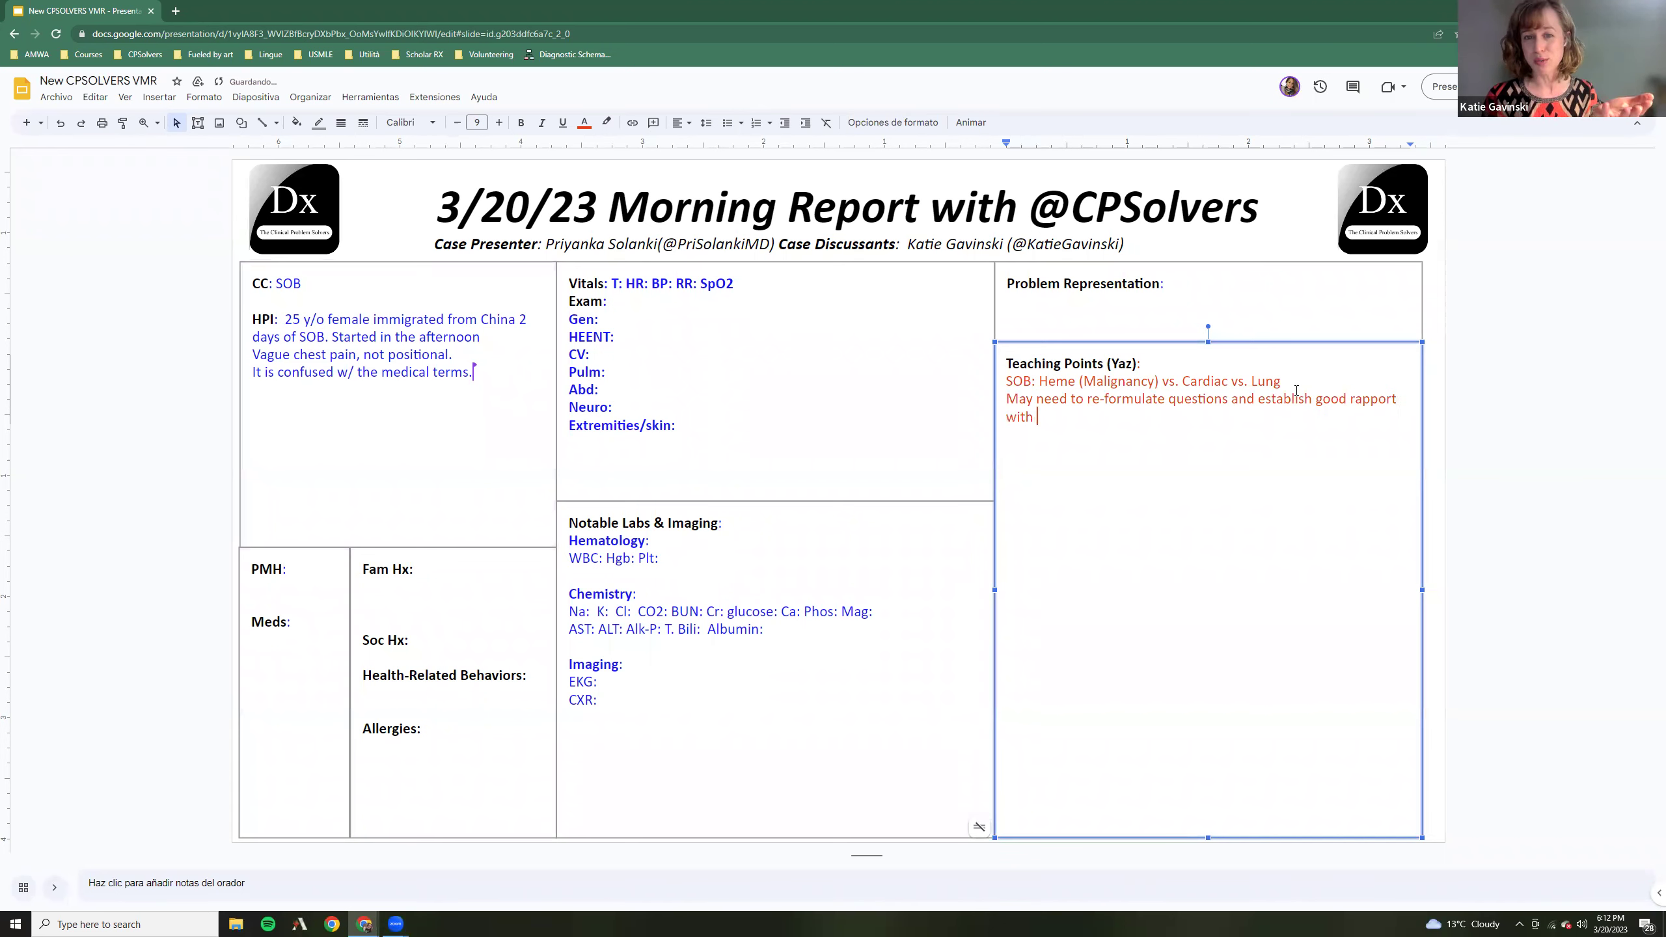
pyautogui.write('px through tr')
pyautogui.write('ansaltor')
pyautogui.press('BackSpace')
pyautogui.press('BackSpace')
pyautogui.press('BackSpace')
pyautogui.press('BackSpace')
pyautogui.press('BackSpace')
pyautogui.write('lator')
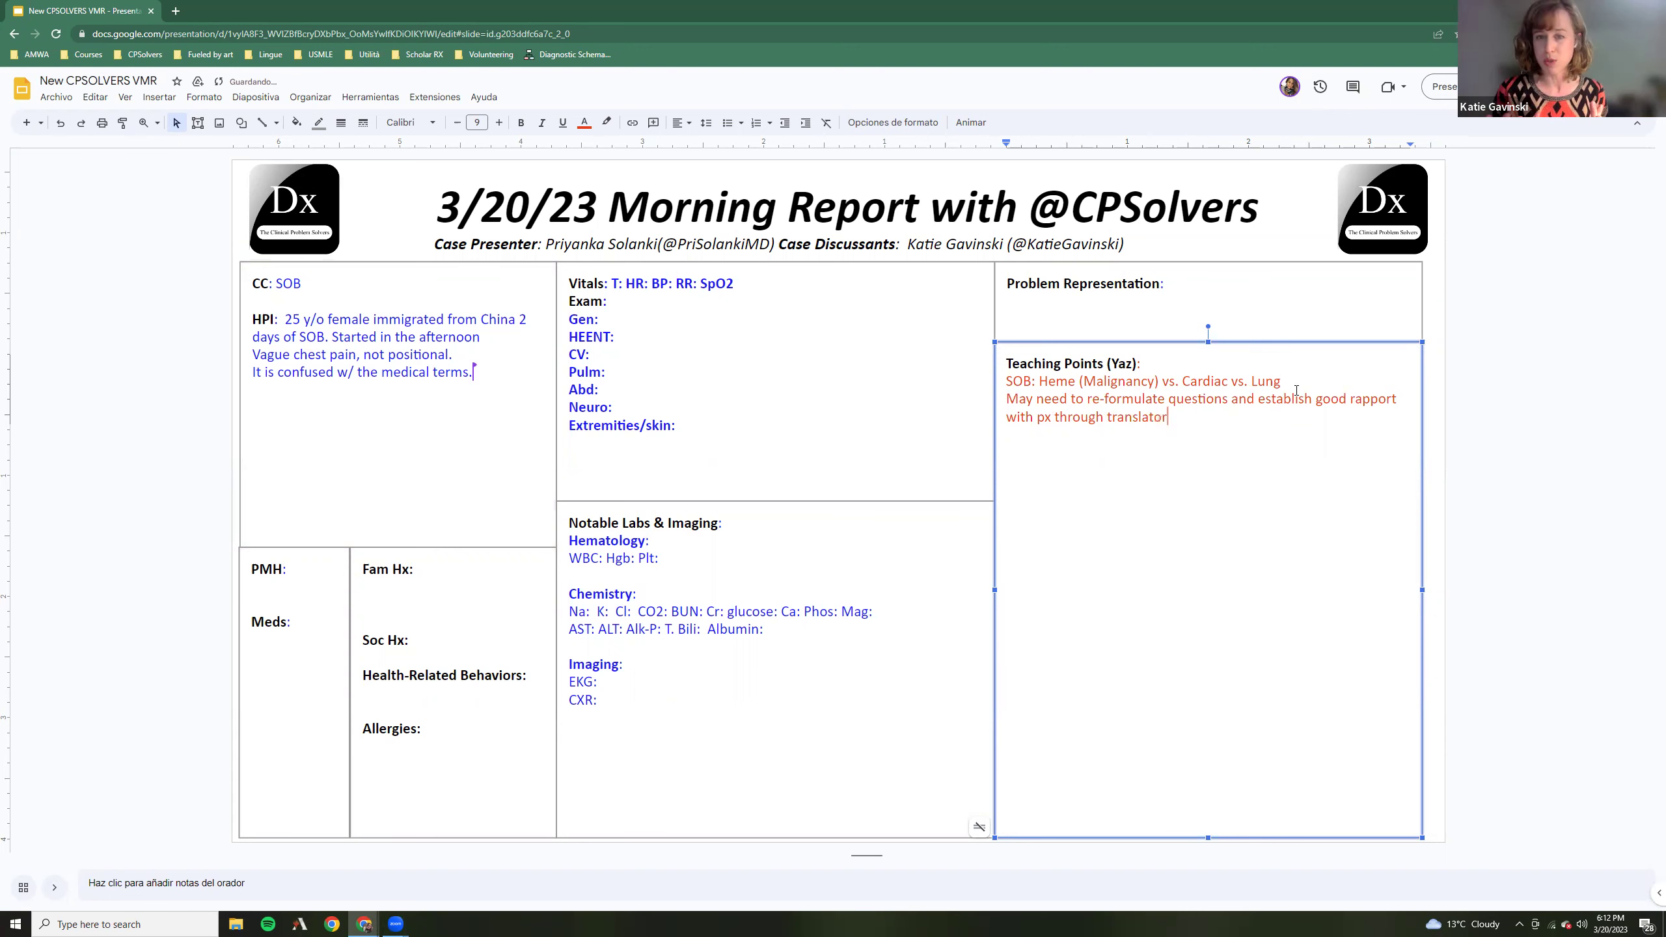
pyautogui.write('/')
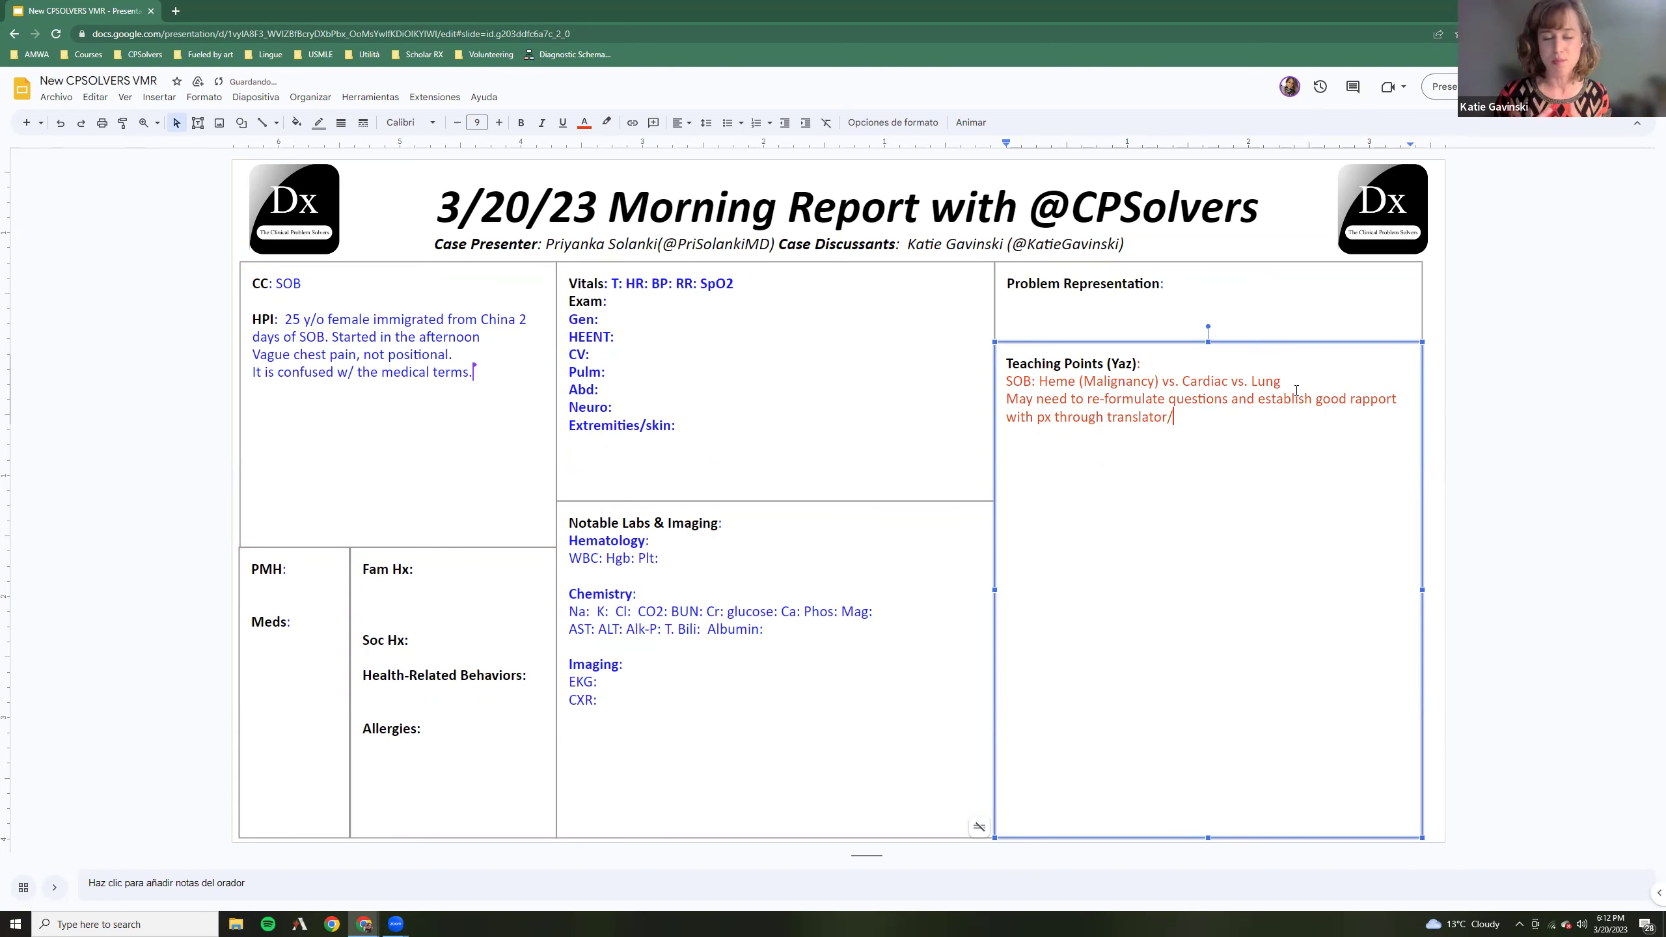
pyautogui.write('interprete')
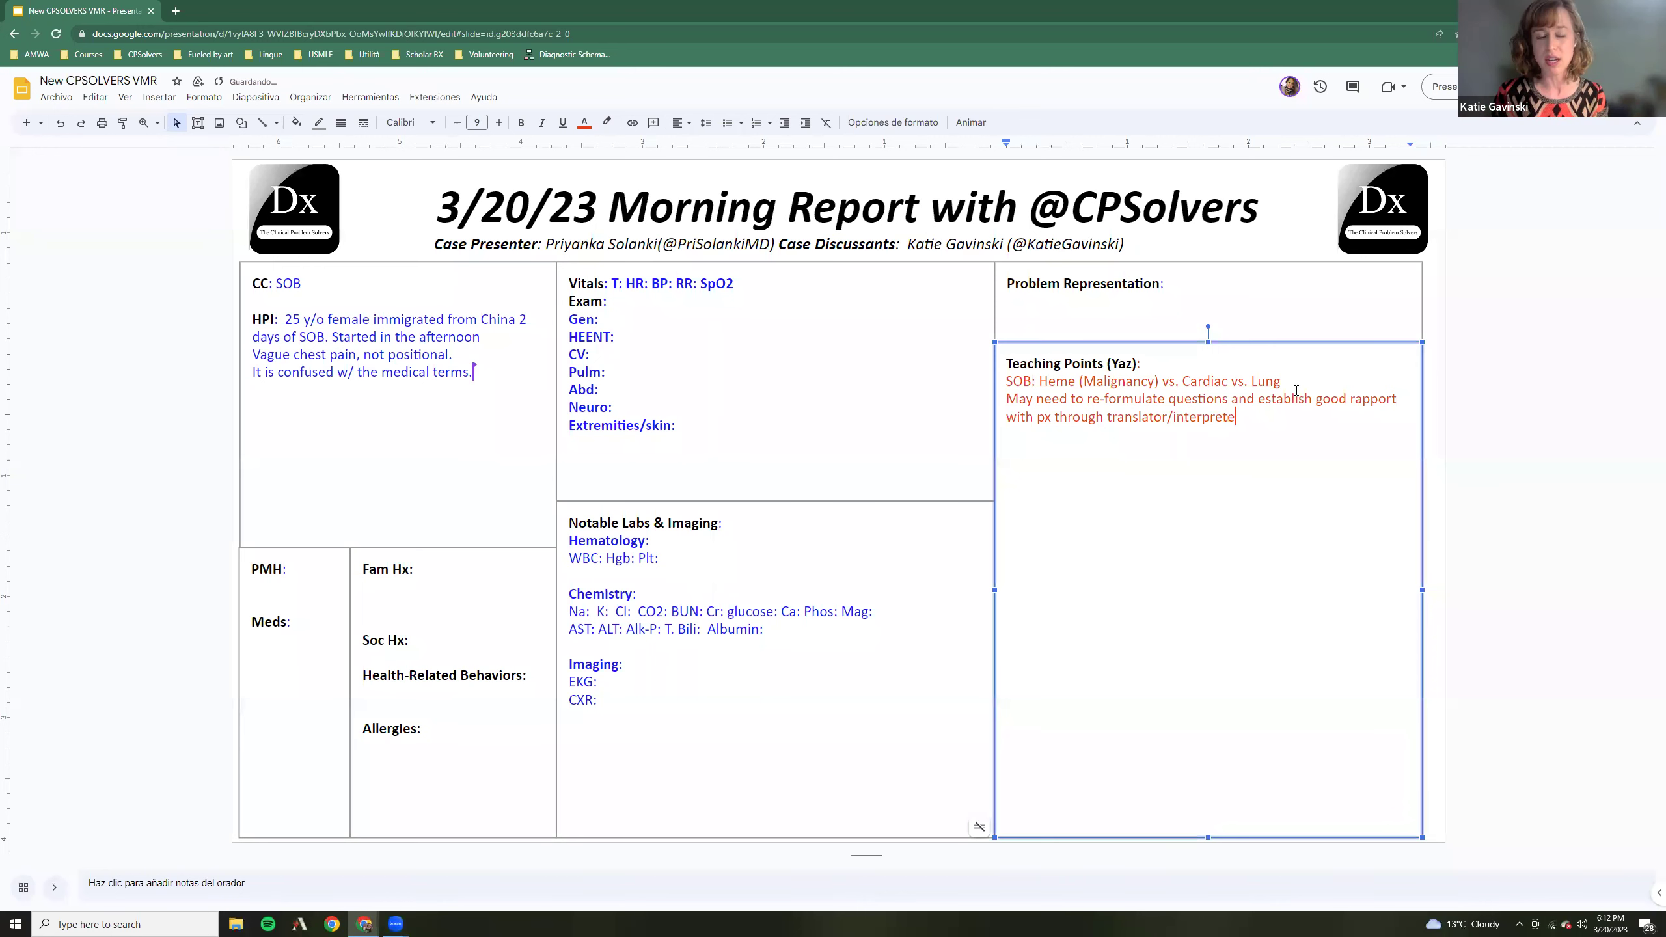
pyautogui.write('r, ')
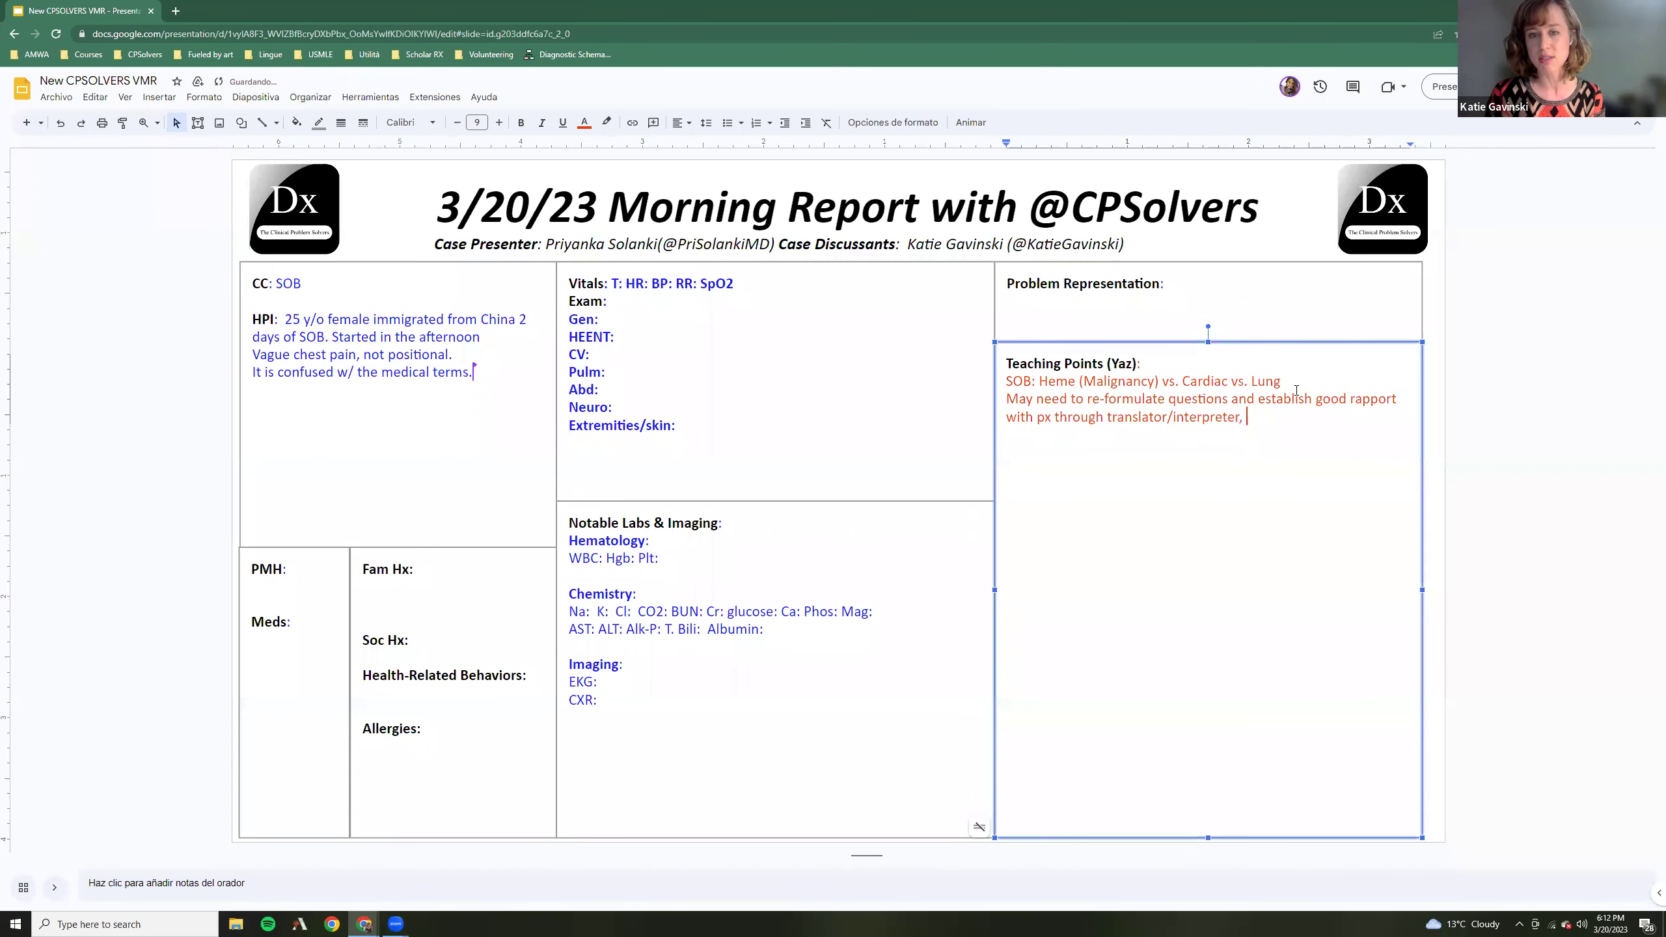
pyautogui.write('conside')
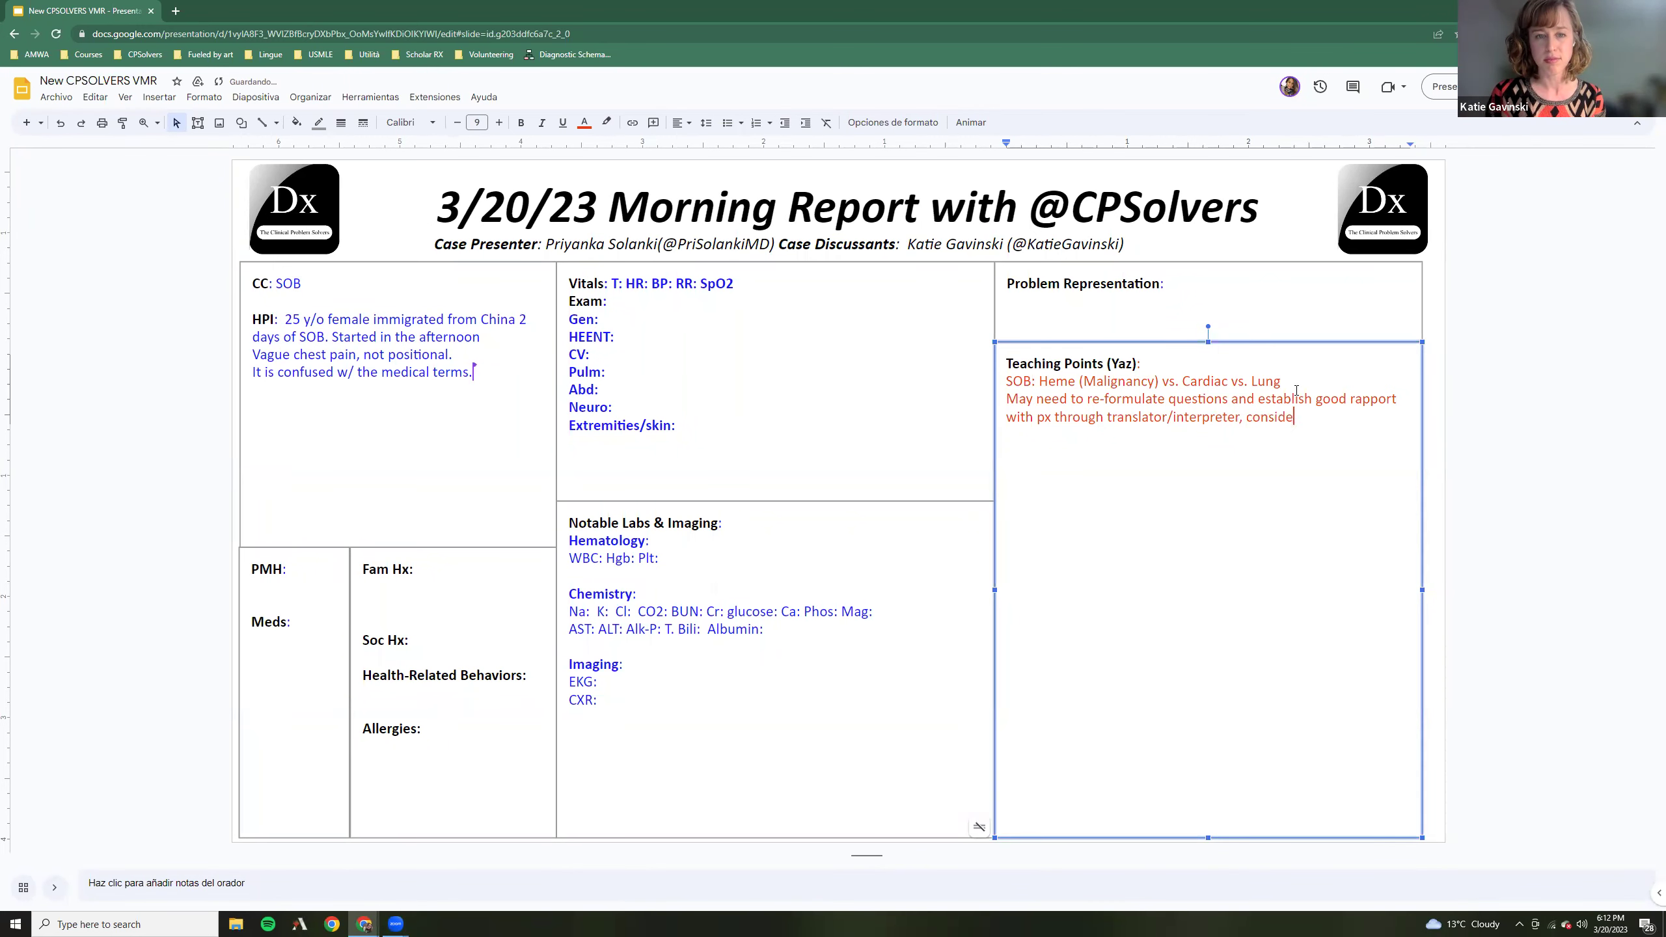
pyautogui.write('r ')
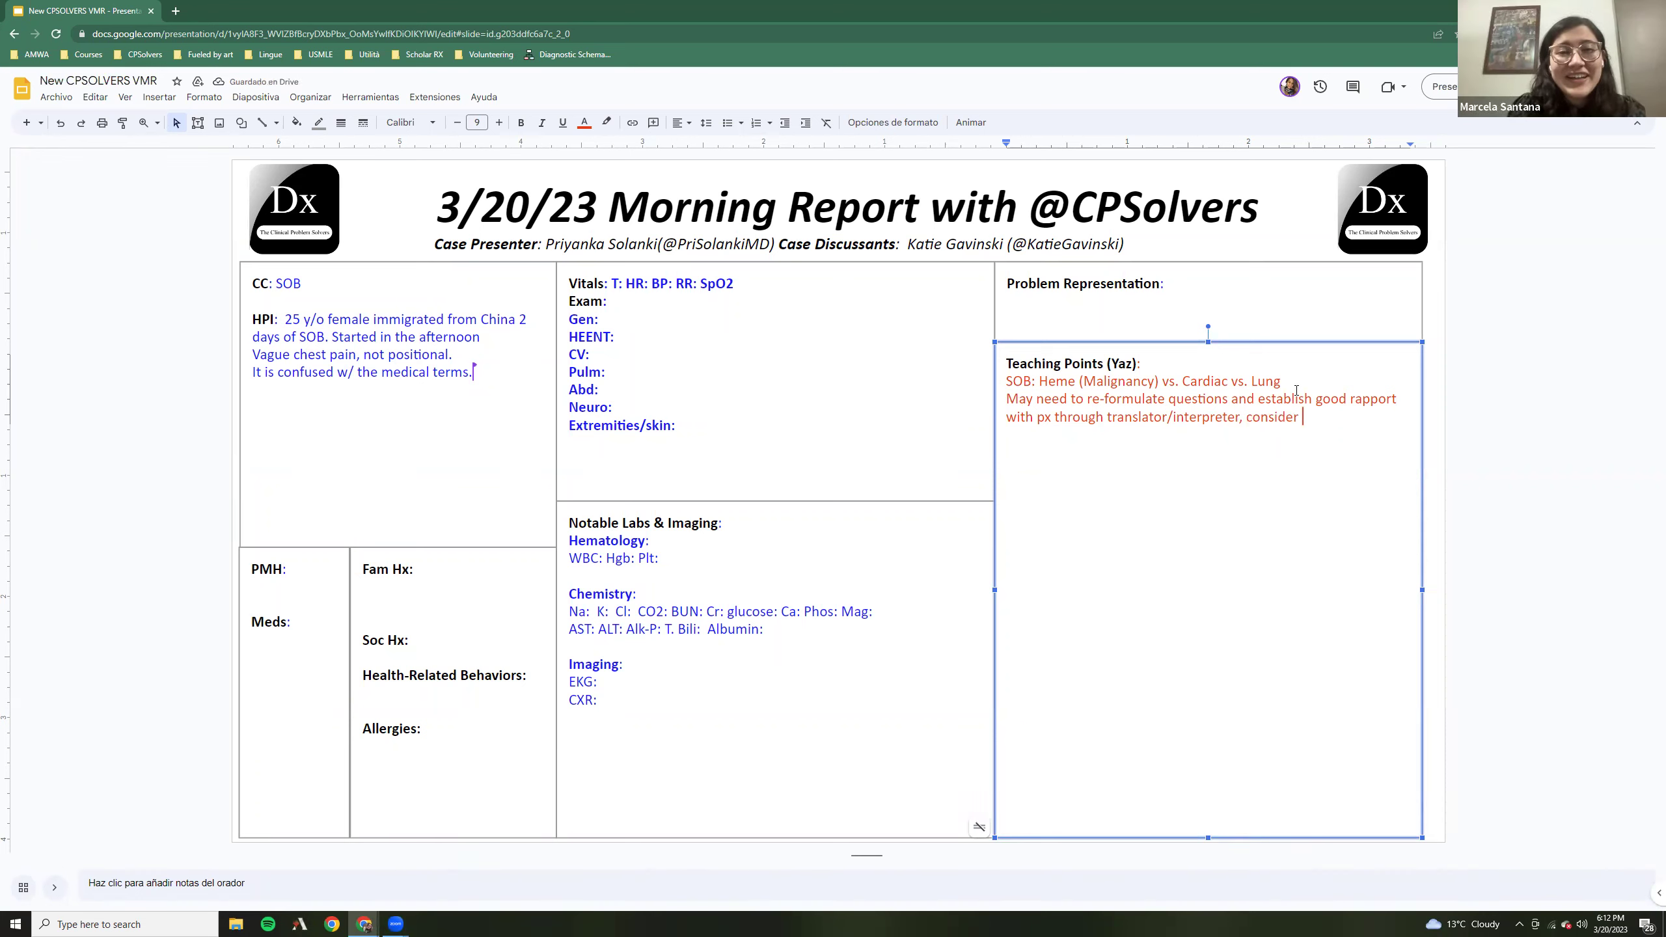
pyautogui.write('information')
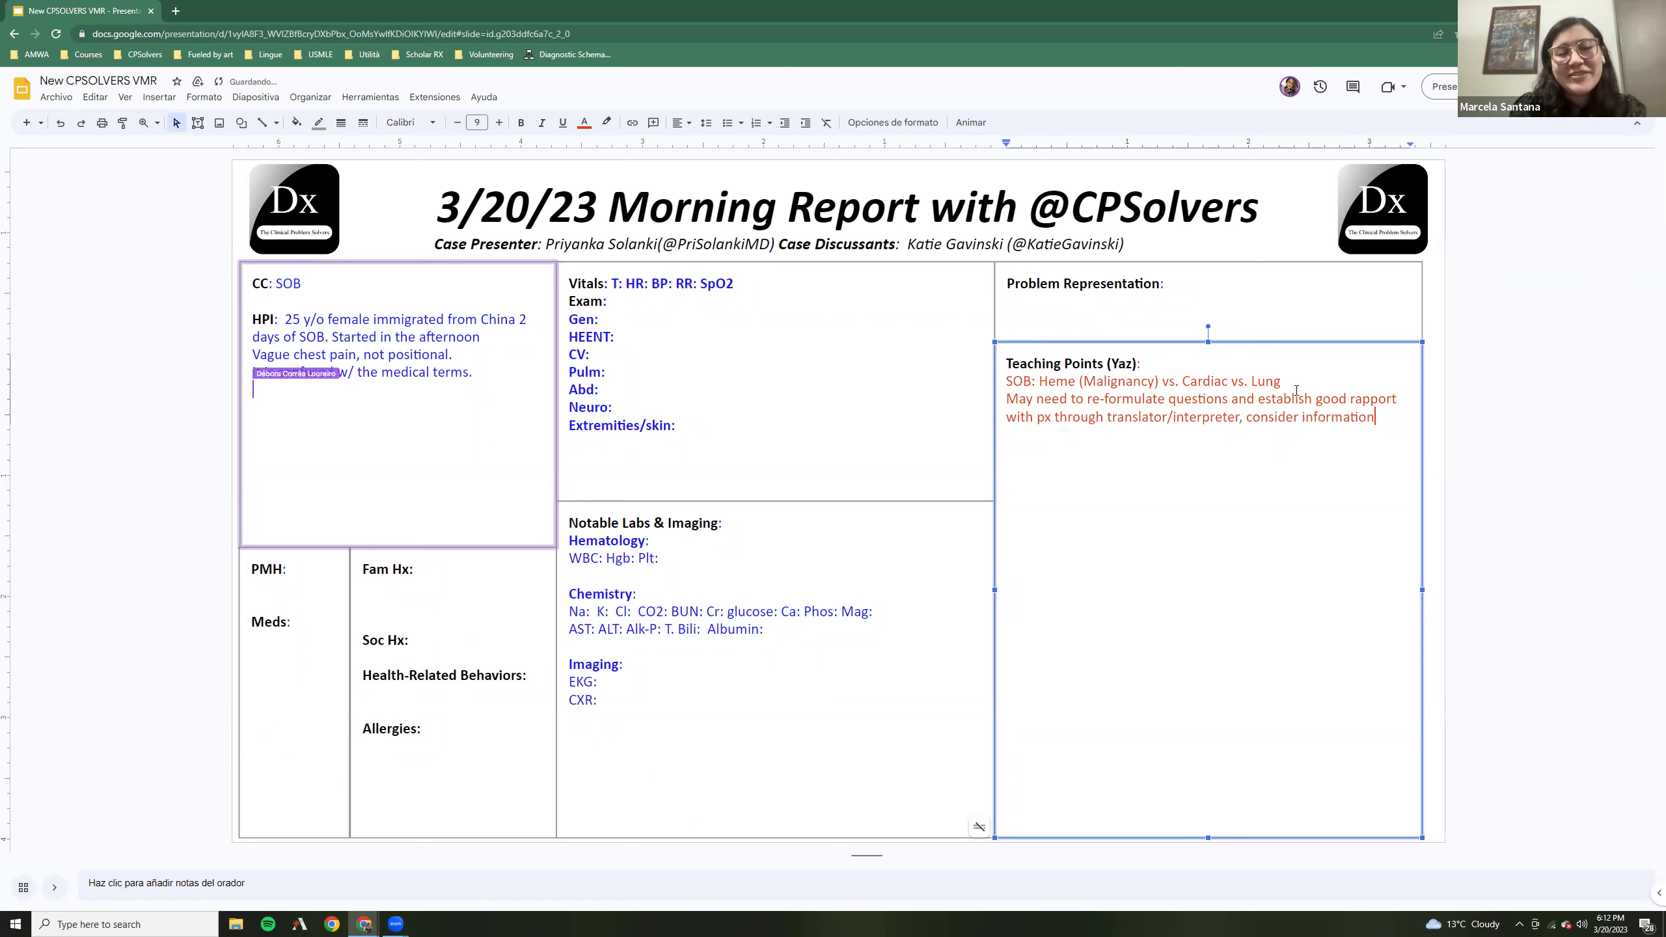
pyautogui.write(' lost in tra')
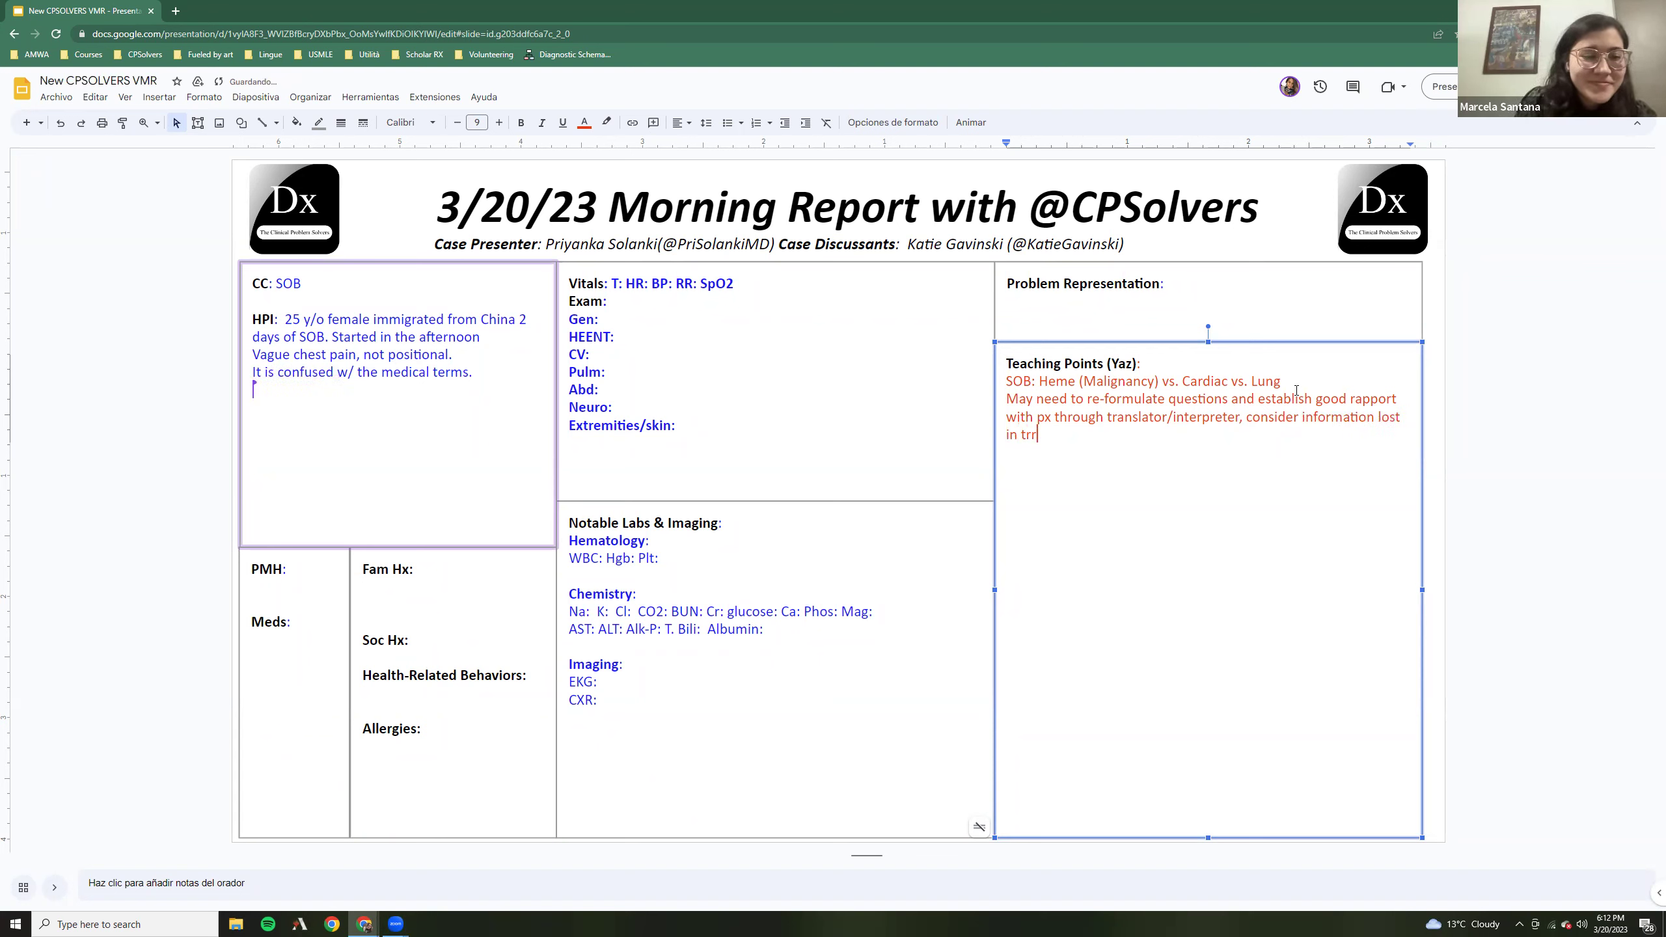
pyautogui.write('nla')
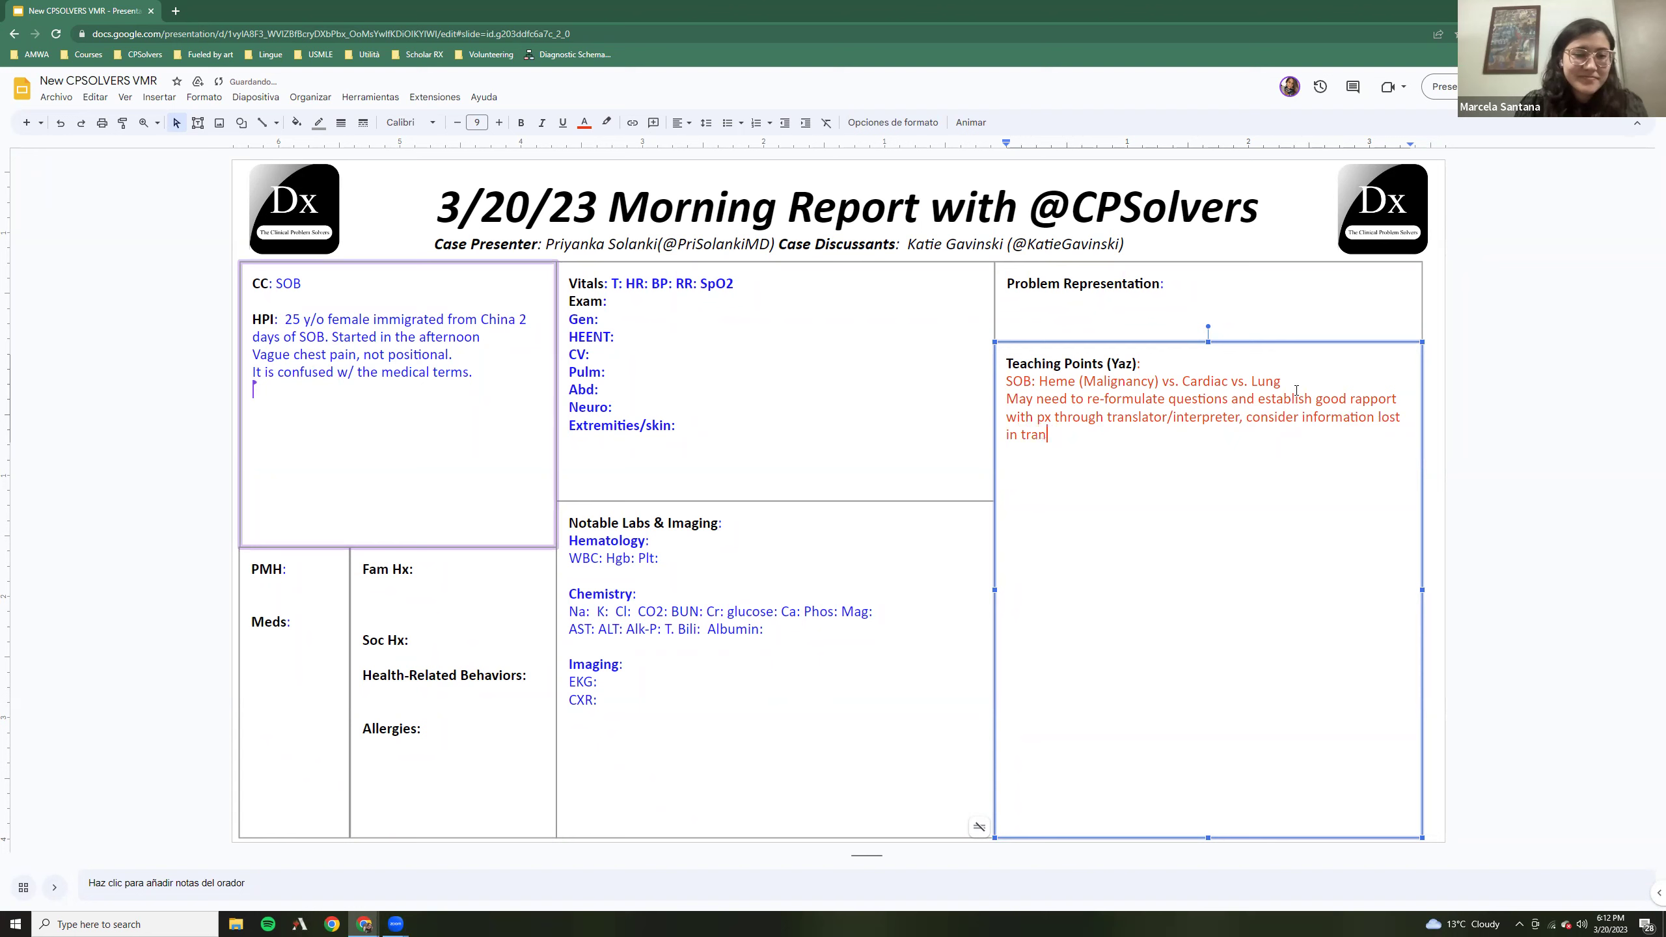
pyautogui.press('BackSpace')
pyautogui.press('BackSpace')
pyautogui.write('slationn')
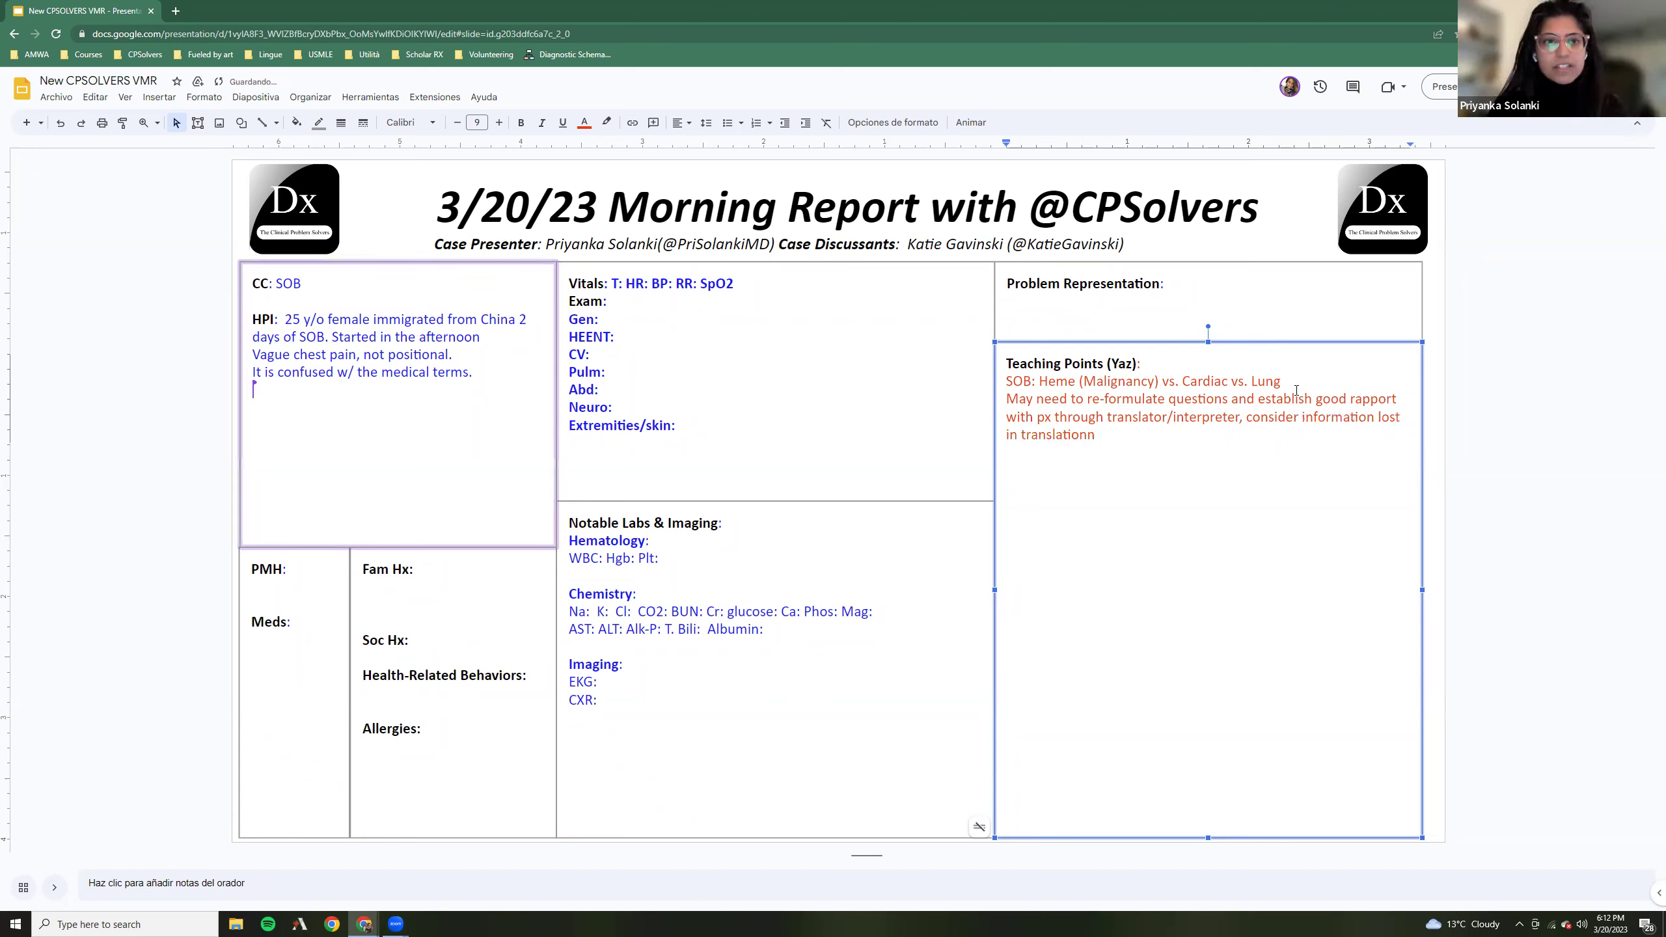
# Correct 'translation' and end it with a period, then leave an empty line below 'Lung'
pyautogui.press('BackSpace')
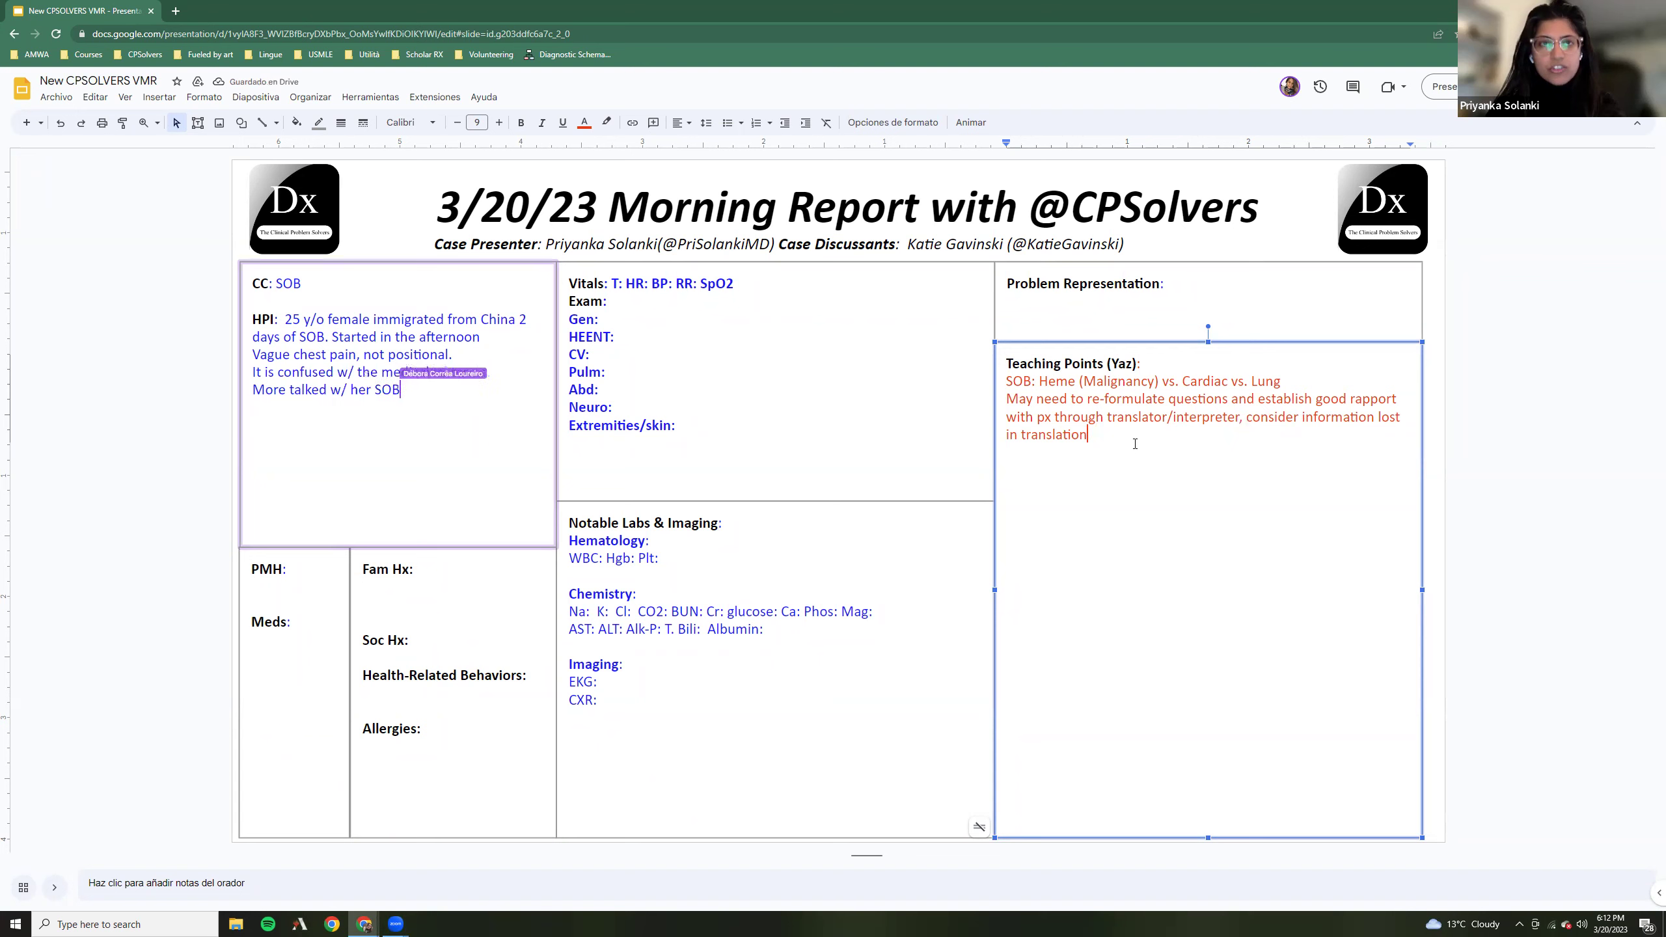
pyautogui.write('.')
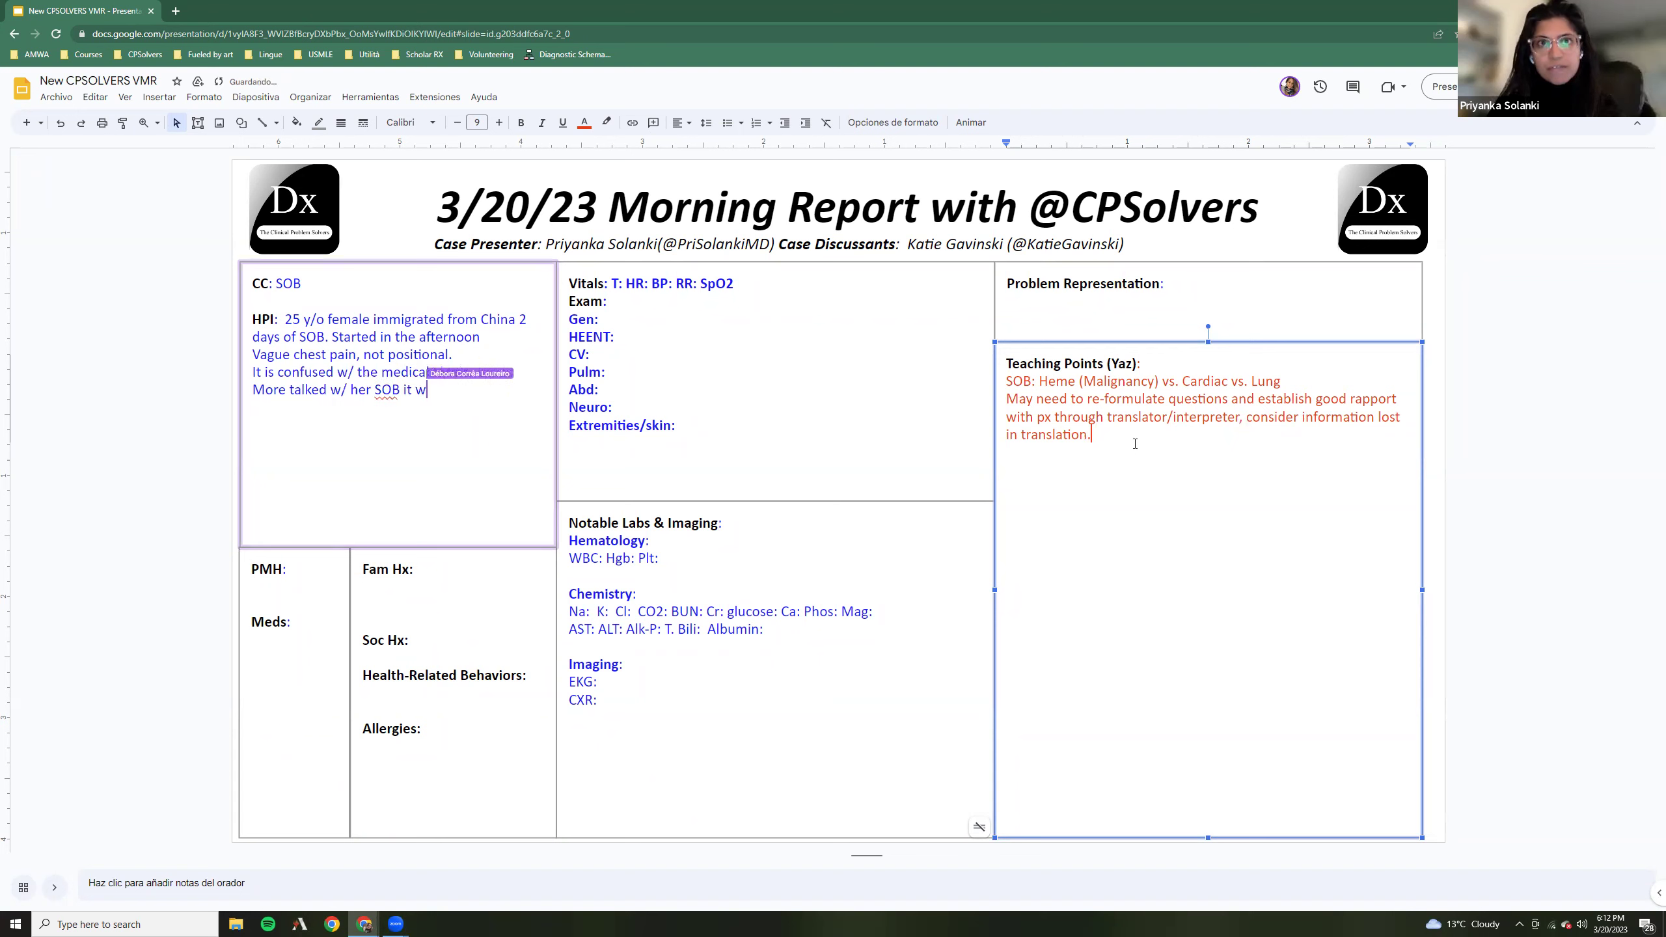
pyautogui.click(1285, 383)
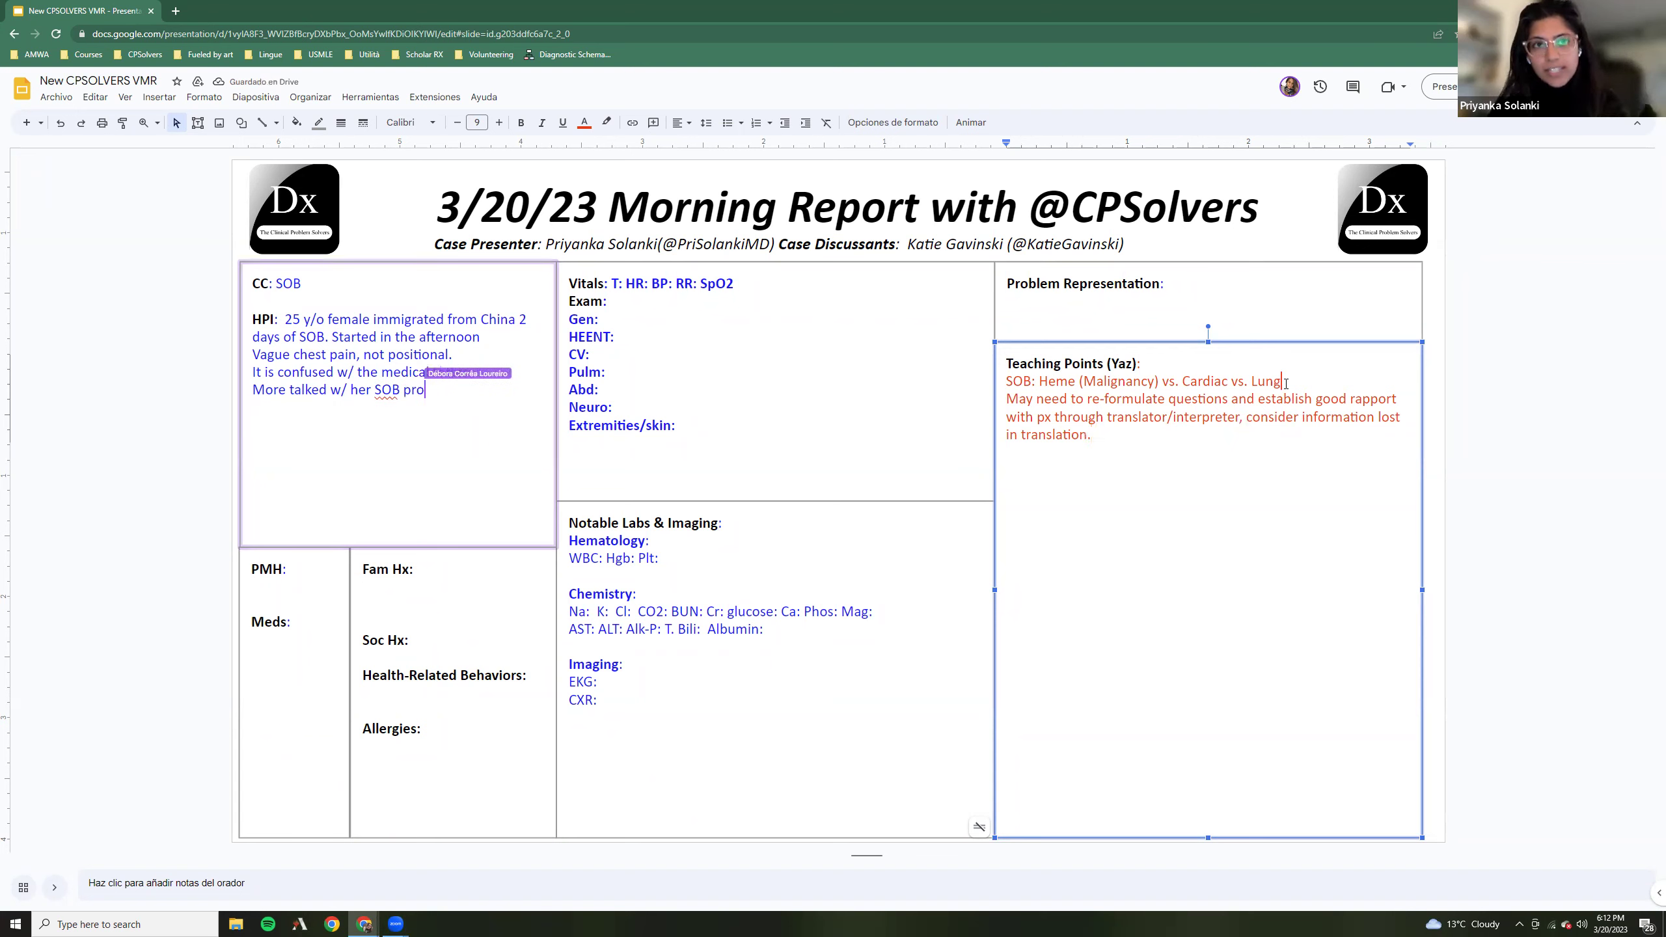
pyautogui.press('Return')
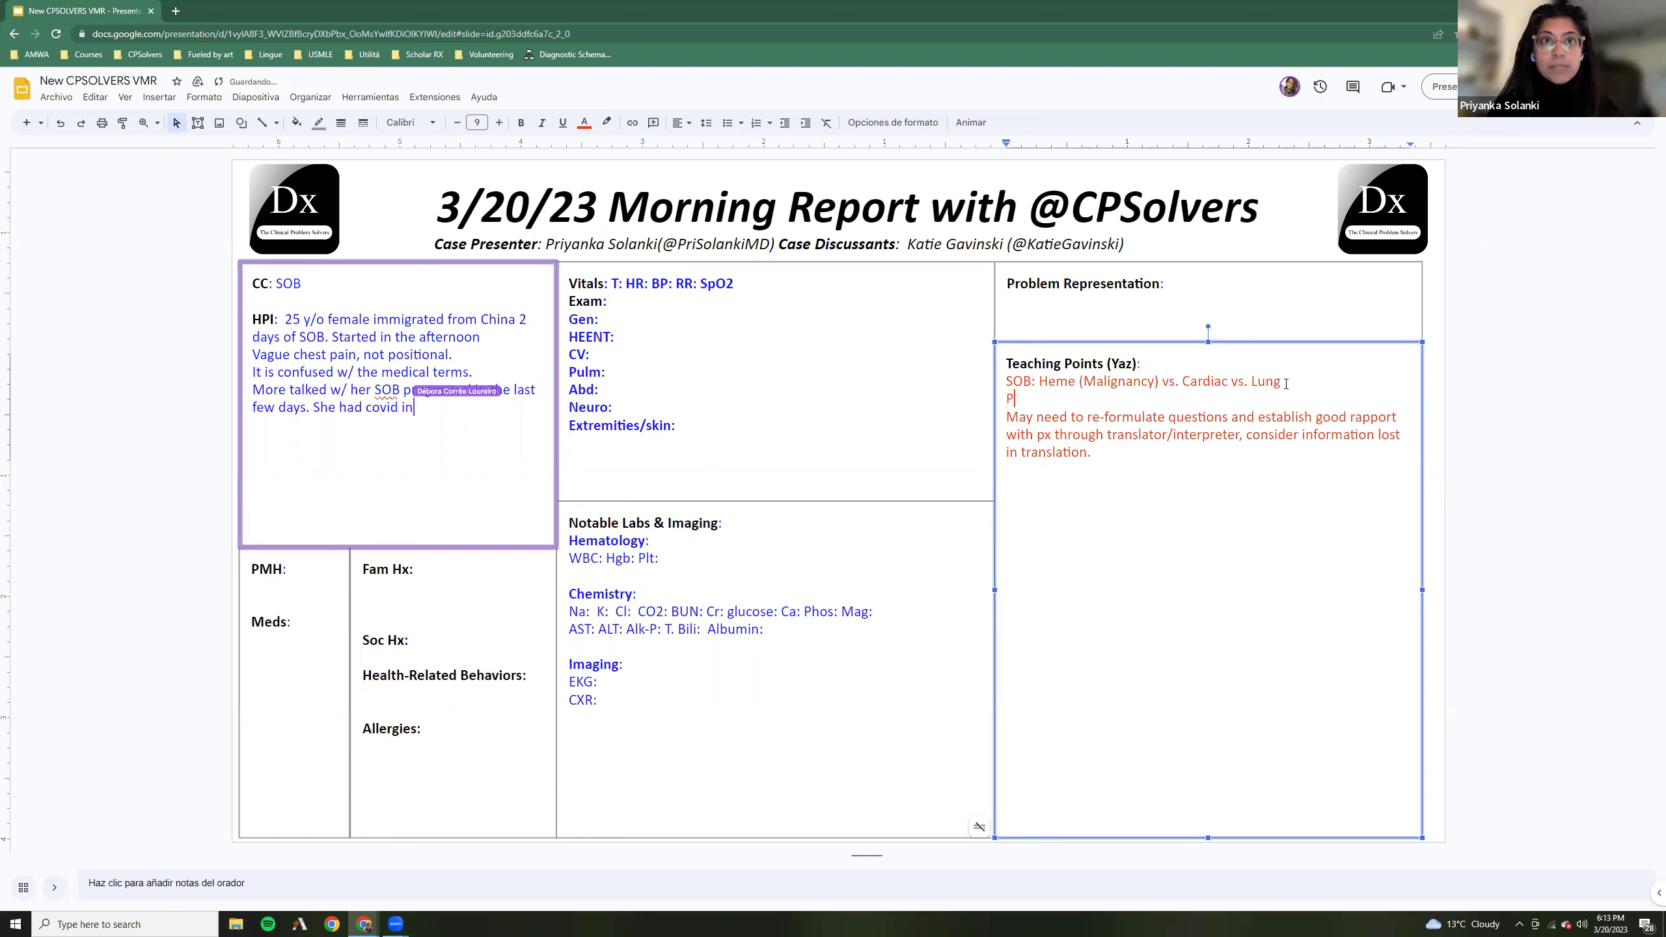
pyautogui.write('Progression')
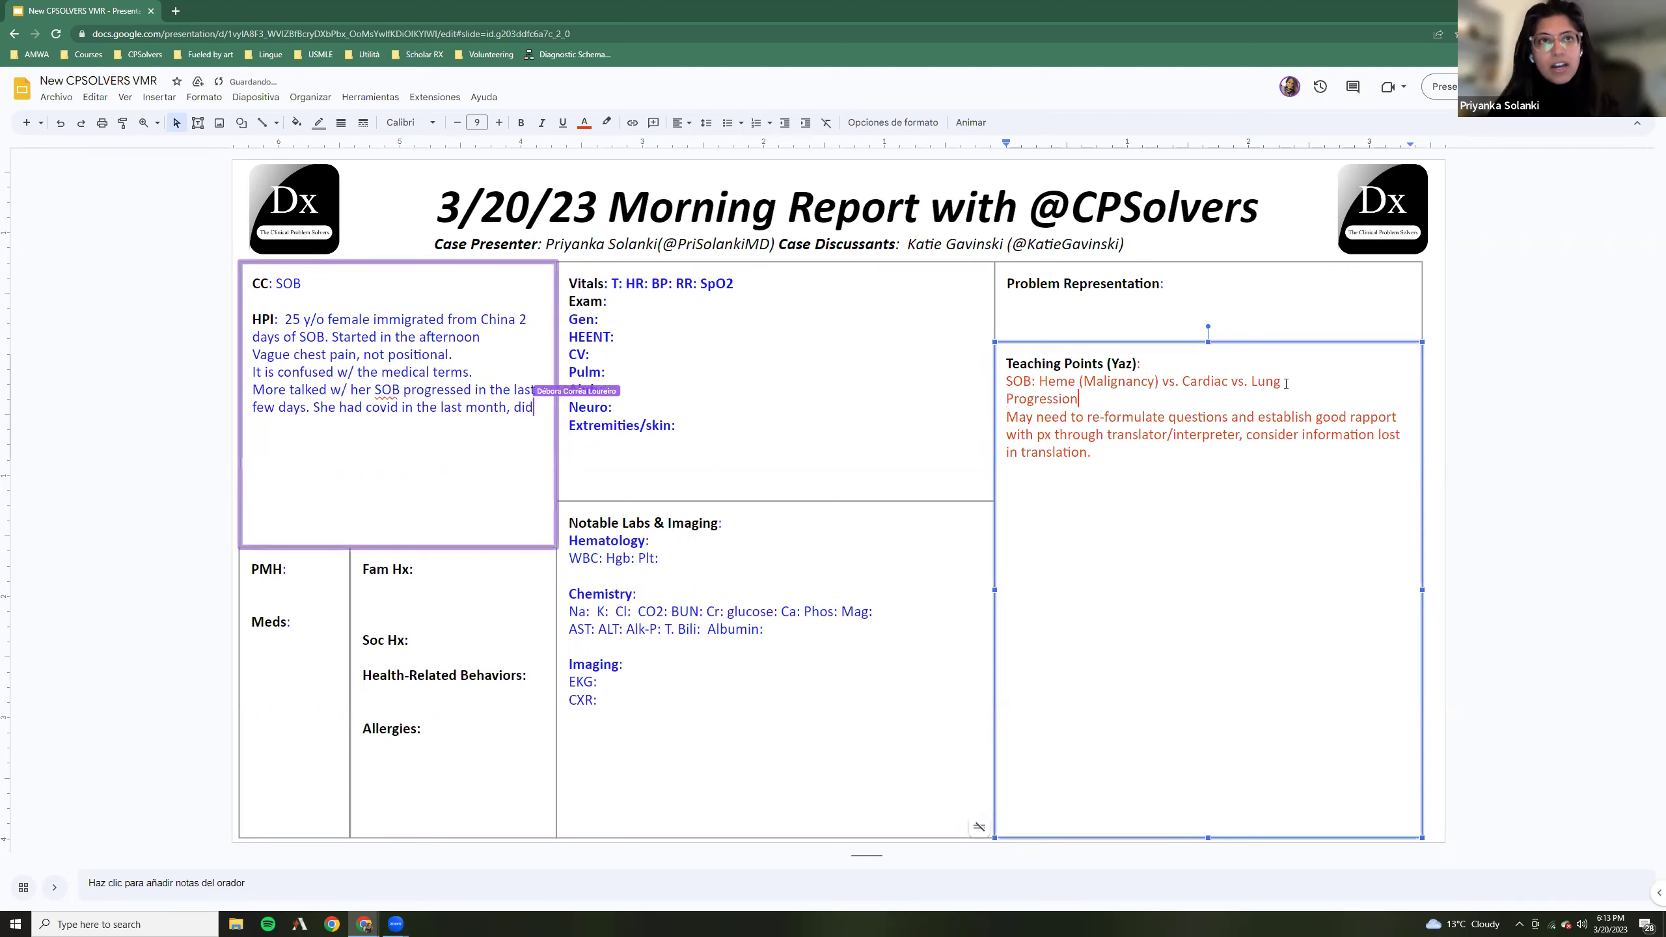
pyautogui.write(' of')
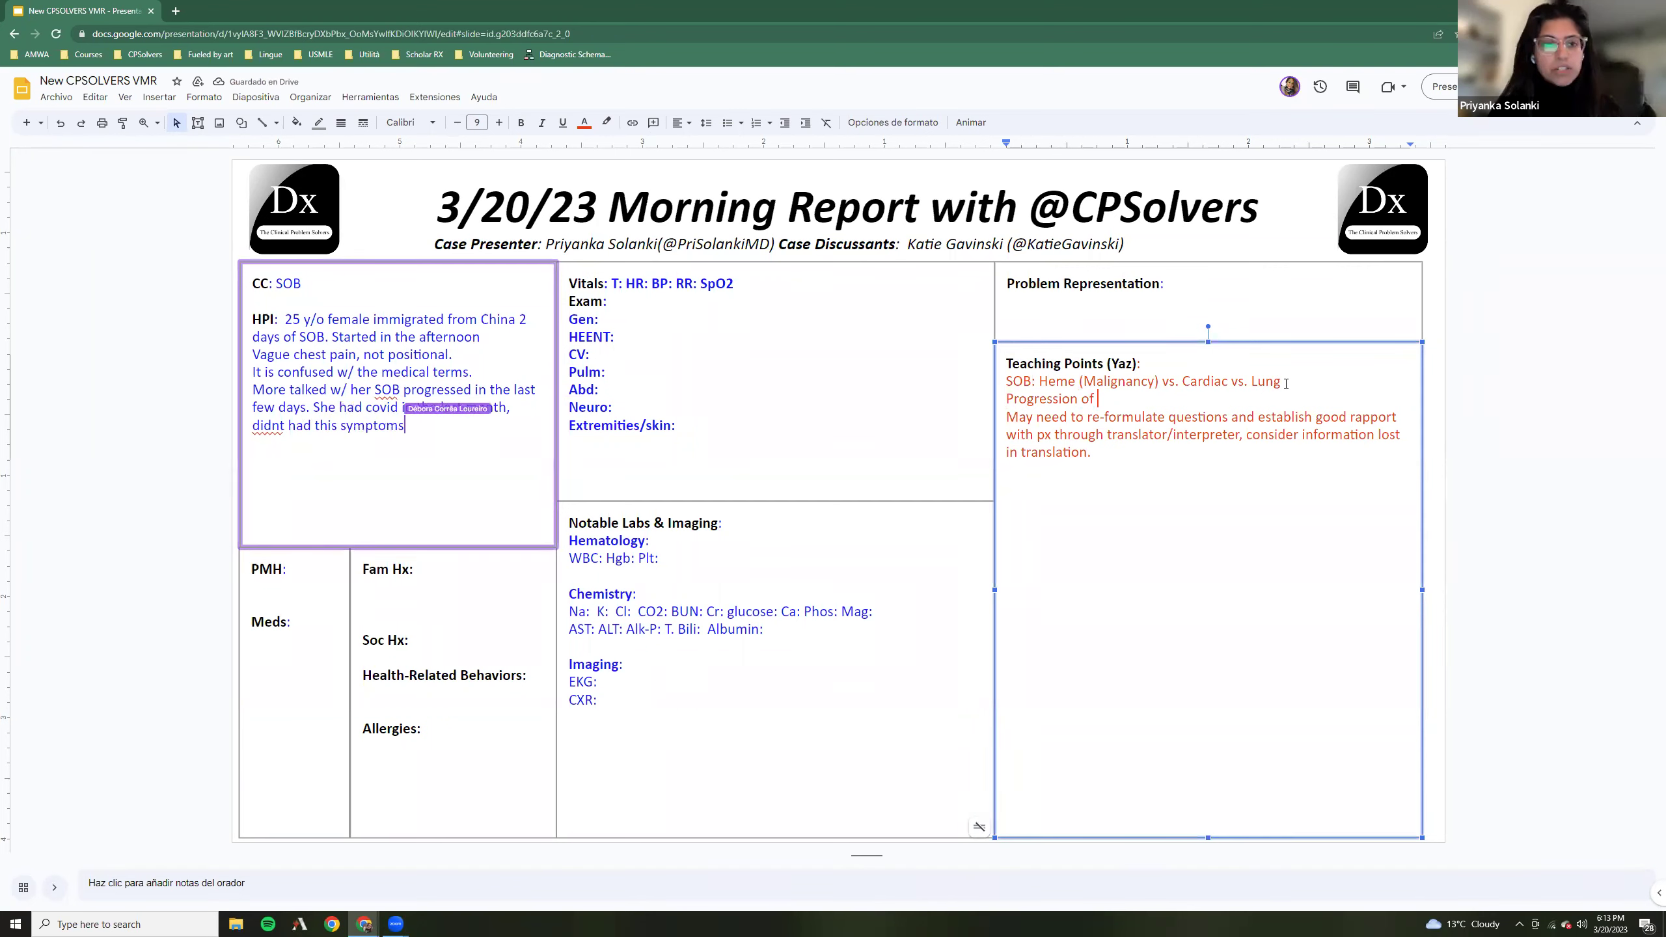
pyautogui.press('BackSpace')
pyautogui.press('BackSpace')
pyautogui.press('BackSpace')
pyautogui.press('BackSpace')
pyautogui.press('BackSpace')
pyautogui.press('BackSpace')
pyautogui.press('BackSpace')
pyautogui.press('BackSpace')
pyautogui.press('BackSpace')
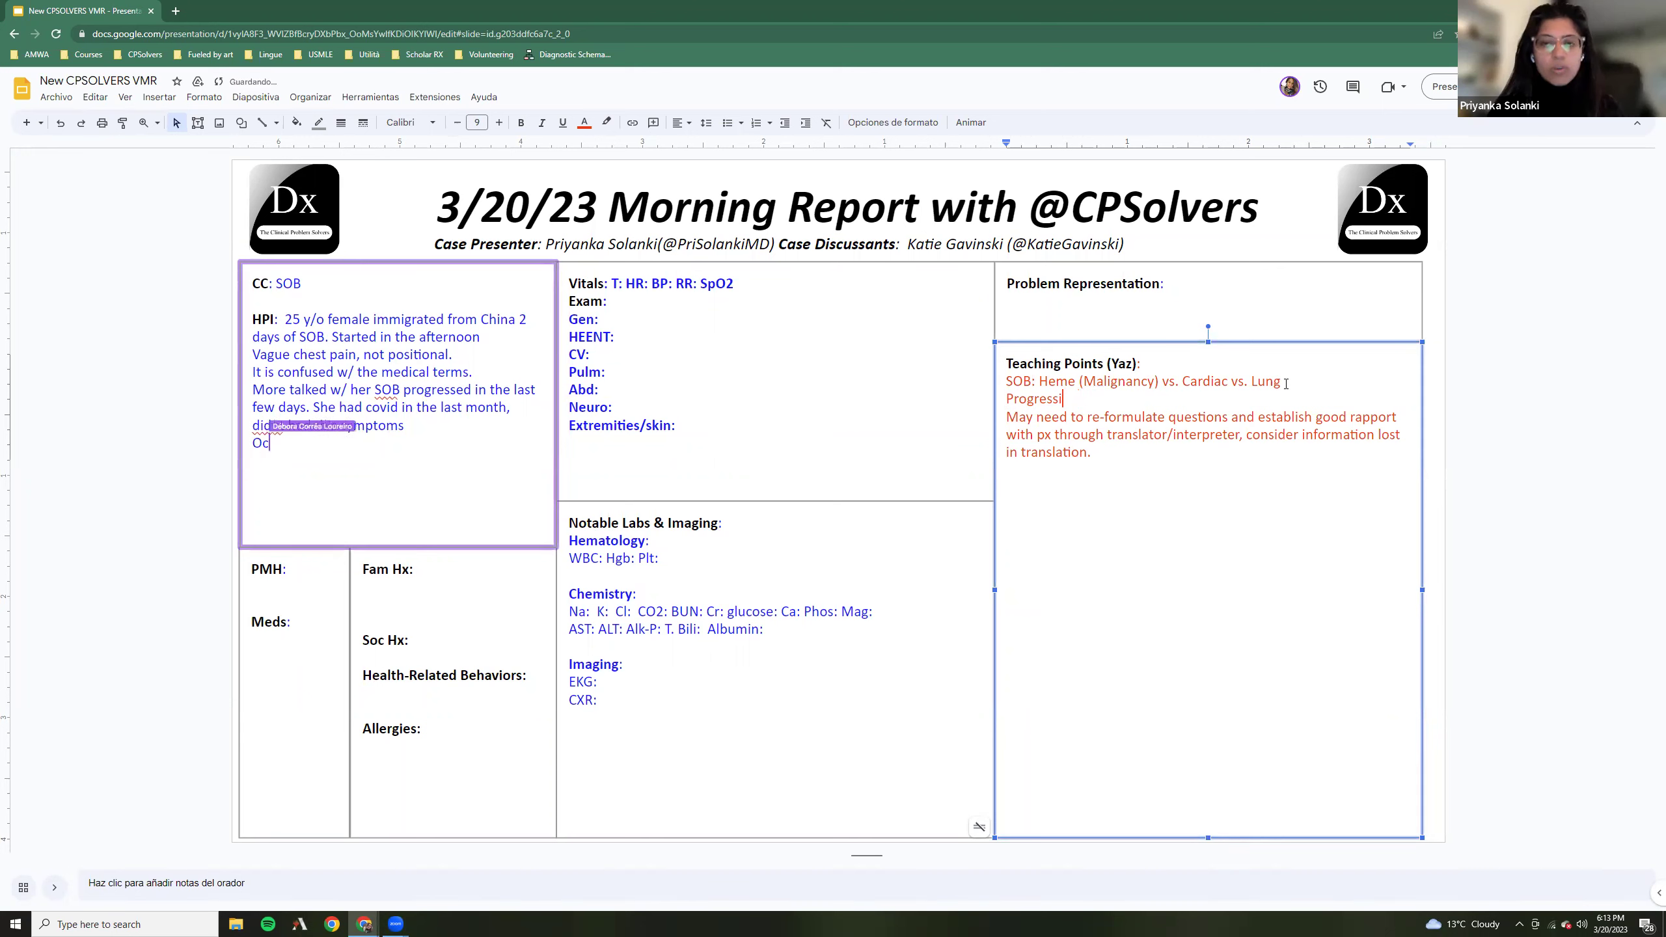
pyautogui.press('BackSpace')
pyautogui.press('BackSpace')
pyautogui.press('BackSpace')
pyautogui.press('BackSpace')
pyautogui.press('BackSpace')
pyautogui.press('BackSpace')
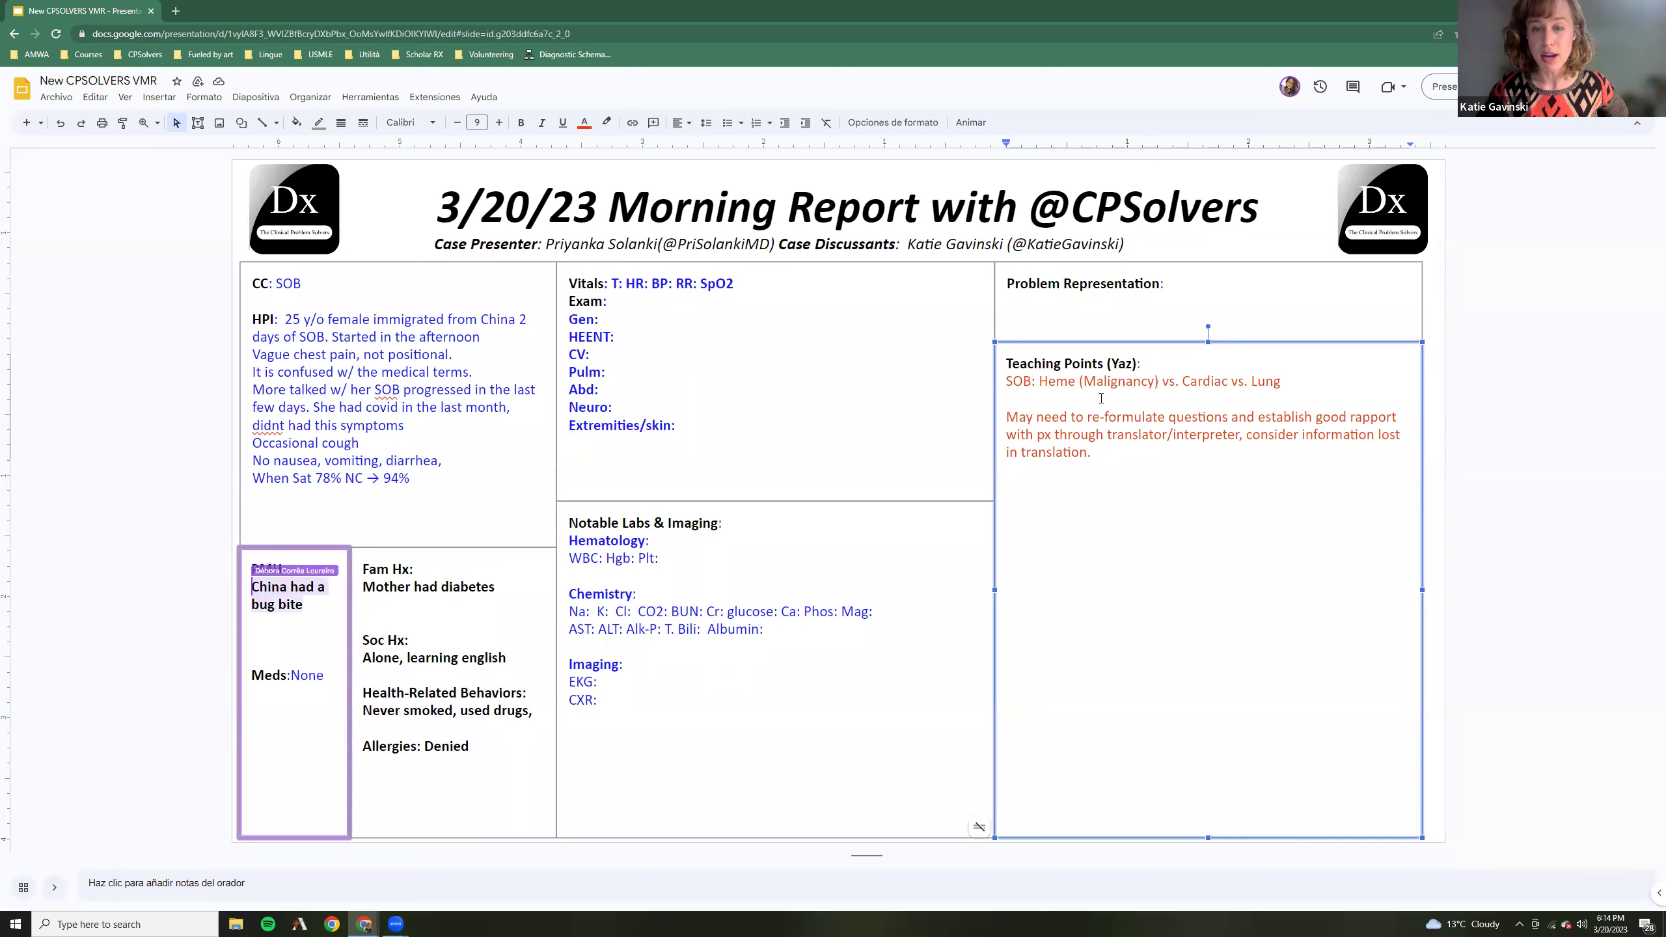
# Write '+Hypoxia =' on the new line without the automatic bullet
pyautogui.write('+ Hypoxia')
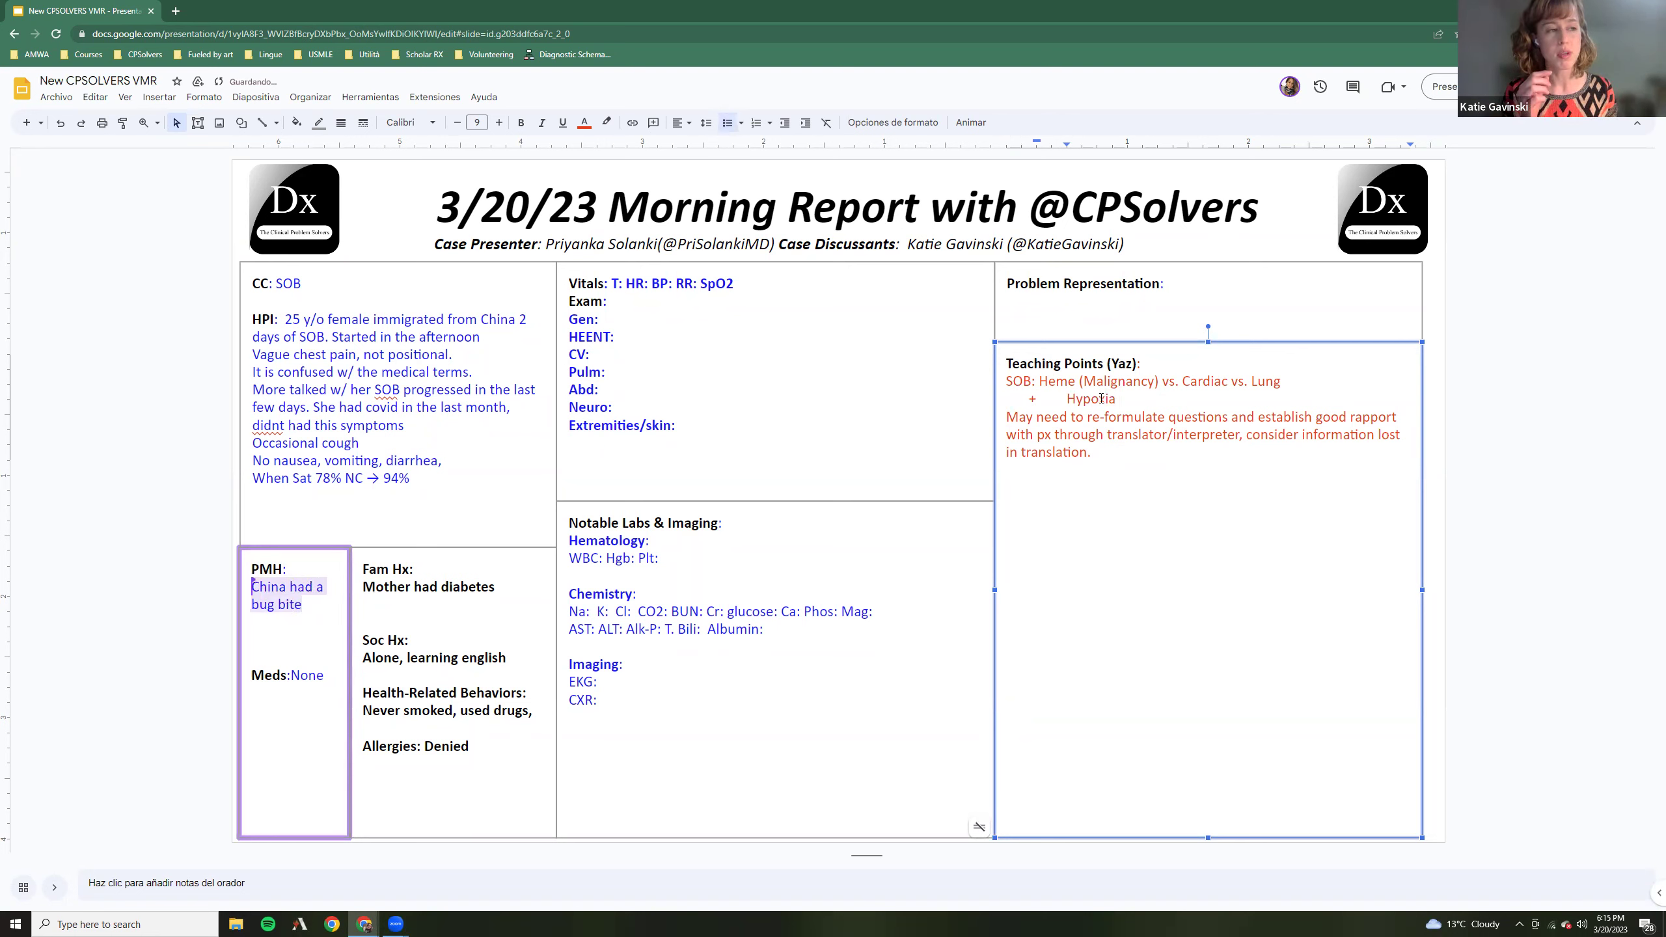
pyautogui.write(' =')
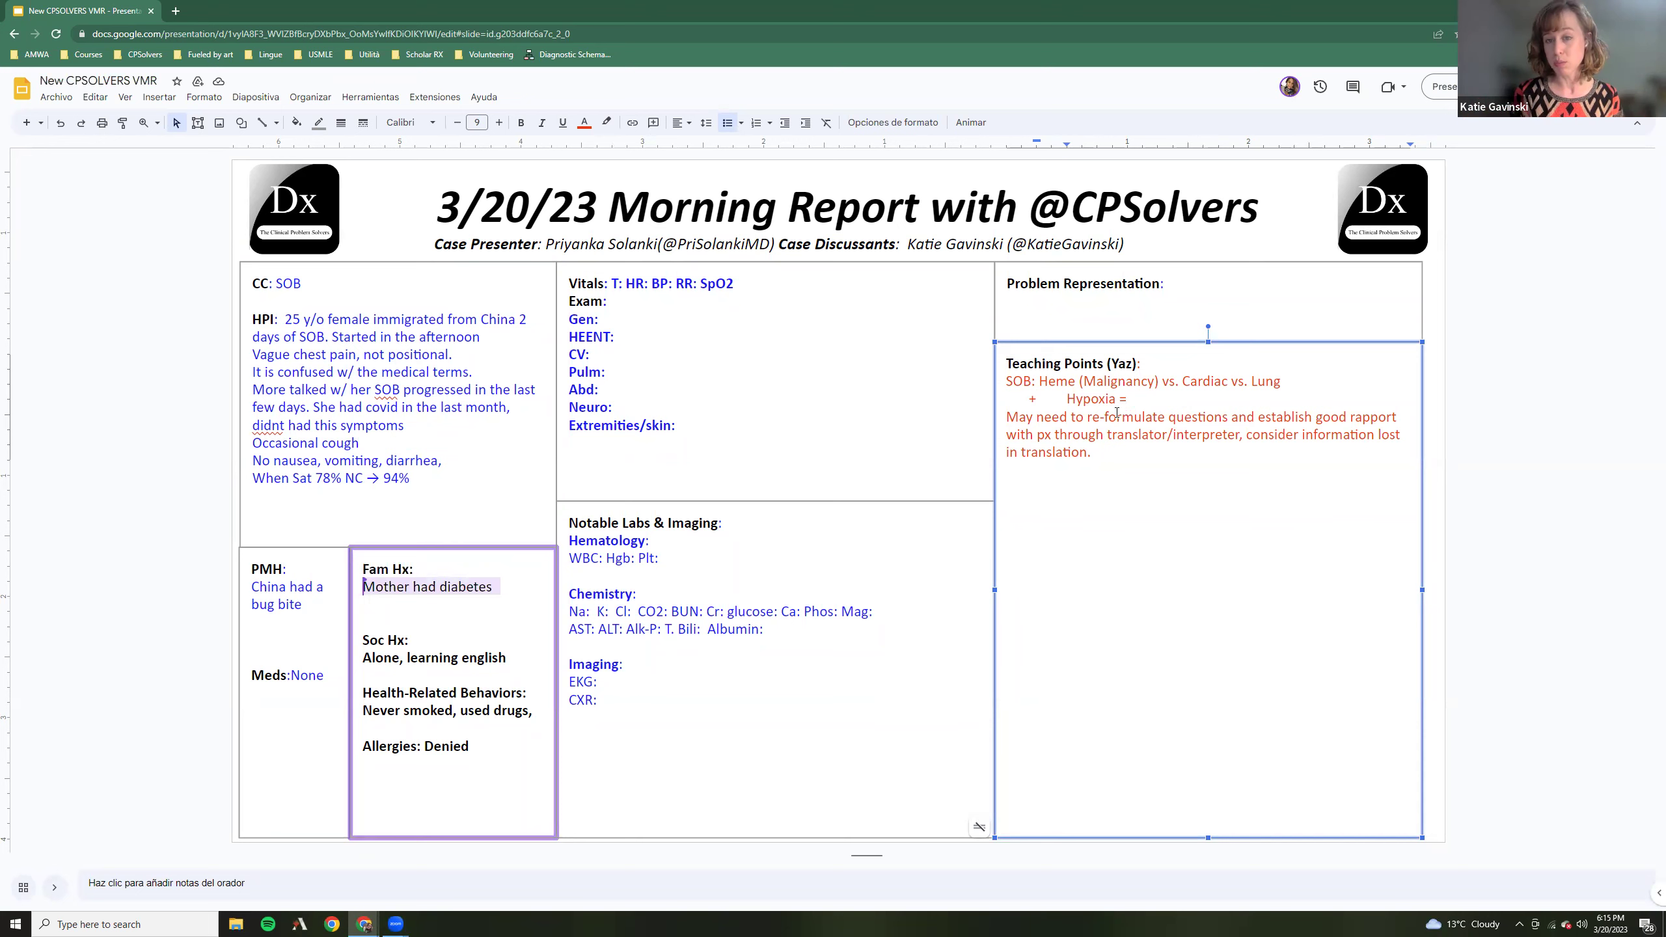
pyautogui.click(1065, 395)
pyautogui.press('BackSpace')
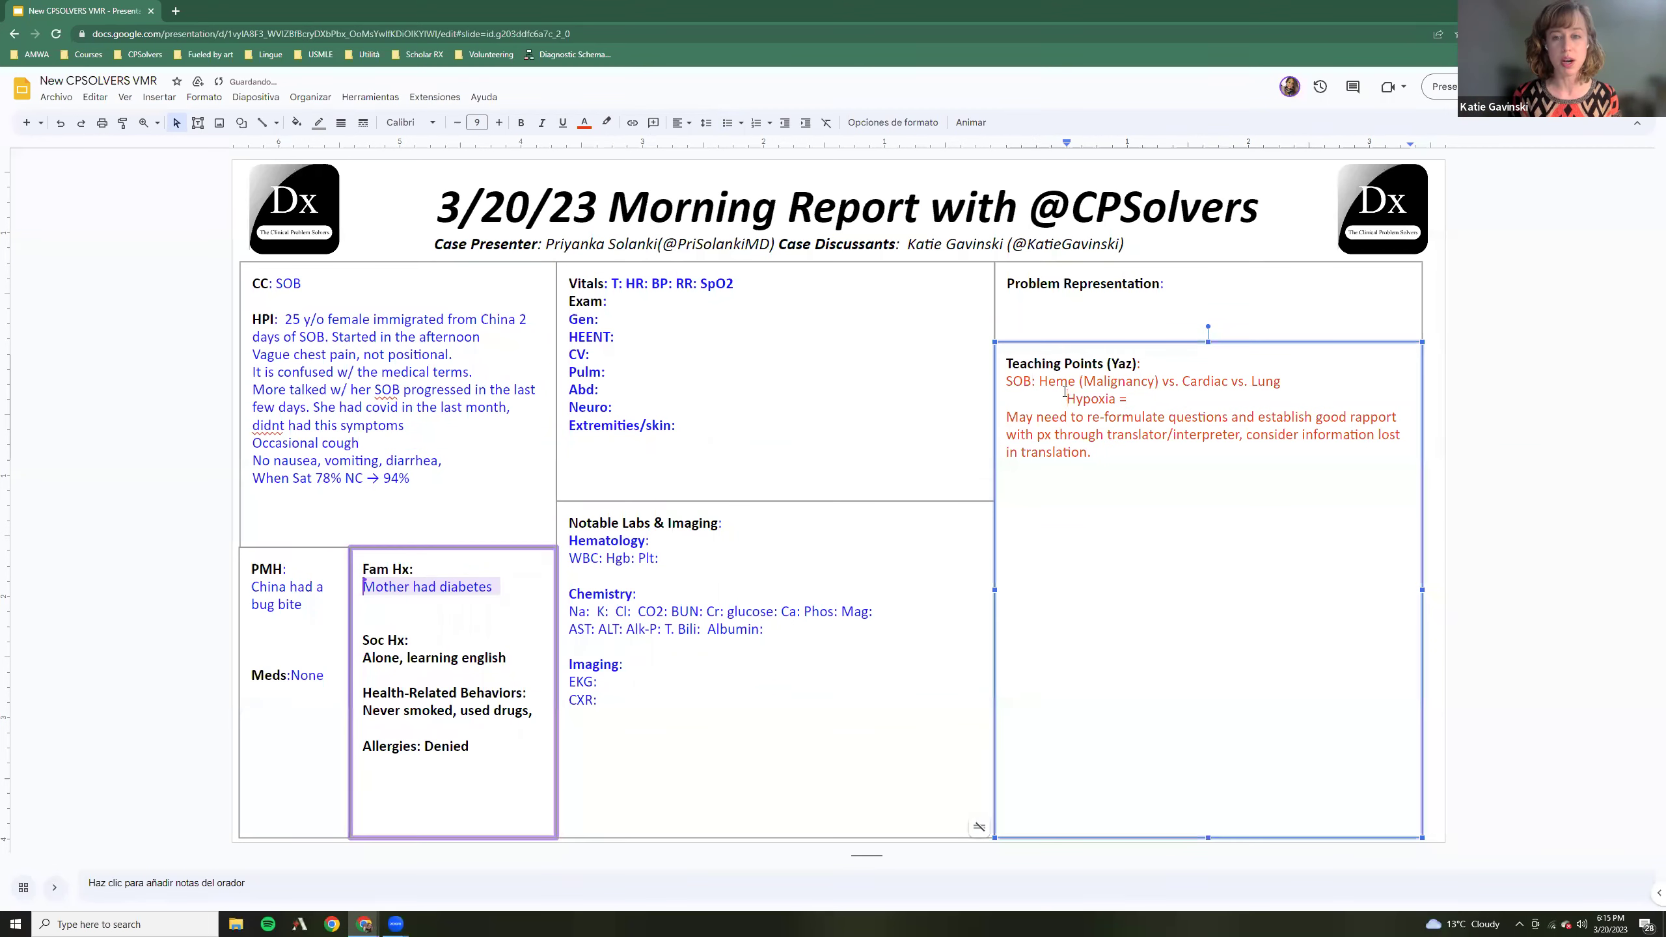
pyautogui.write('+')
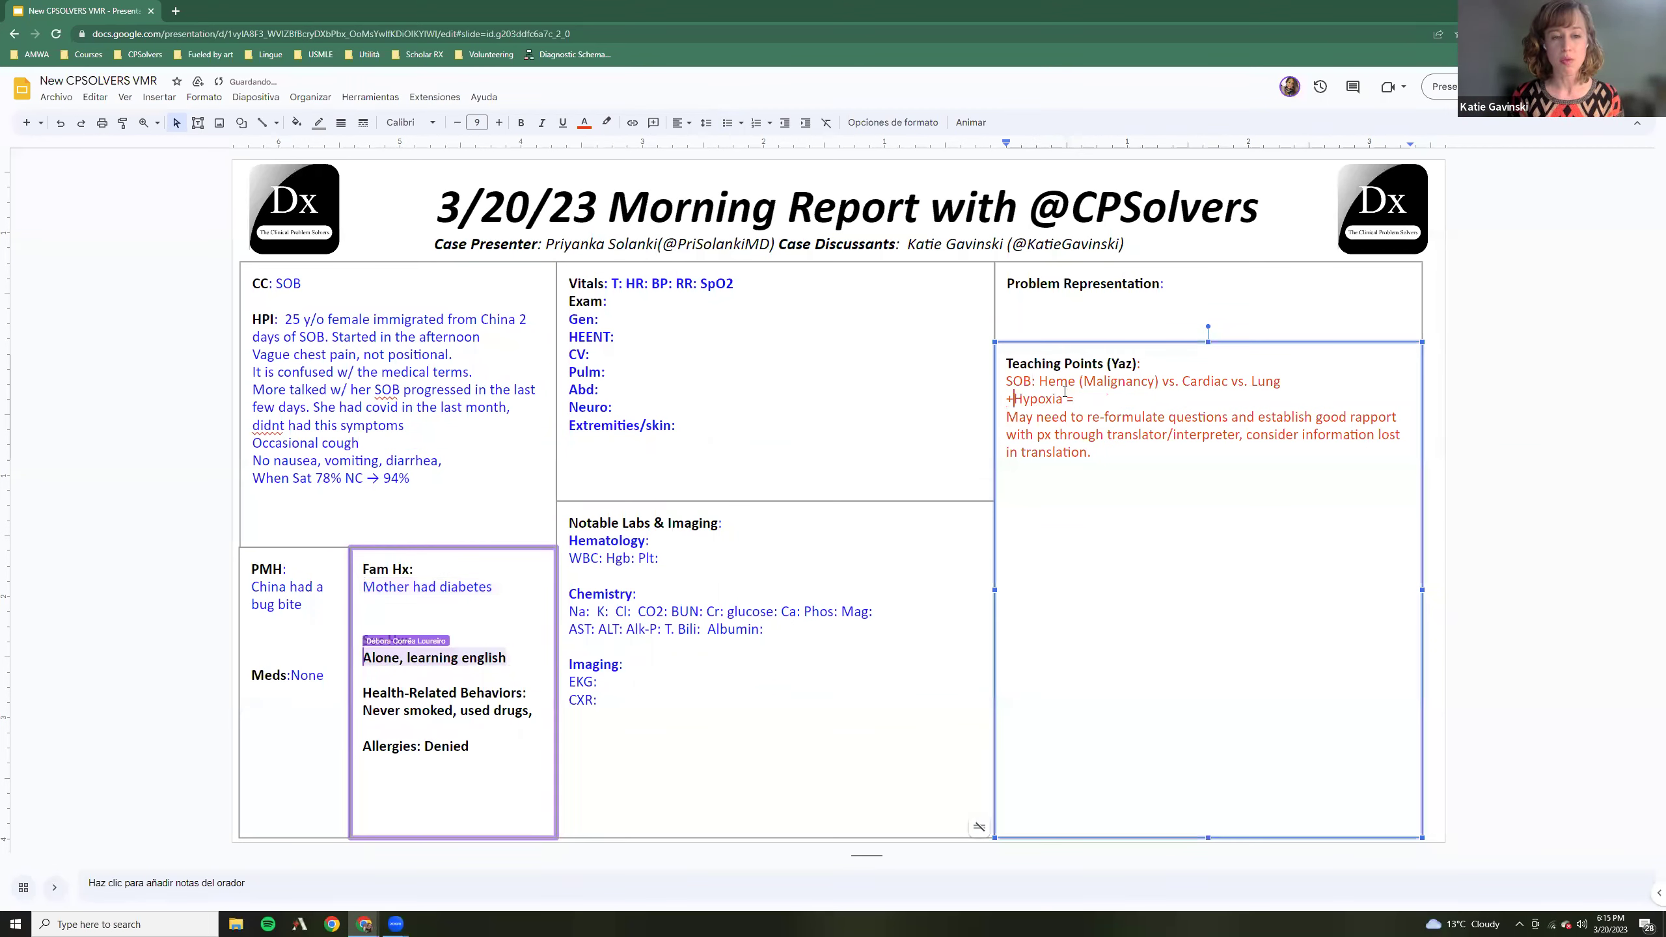
pyautogui.click(1086, 398)
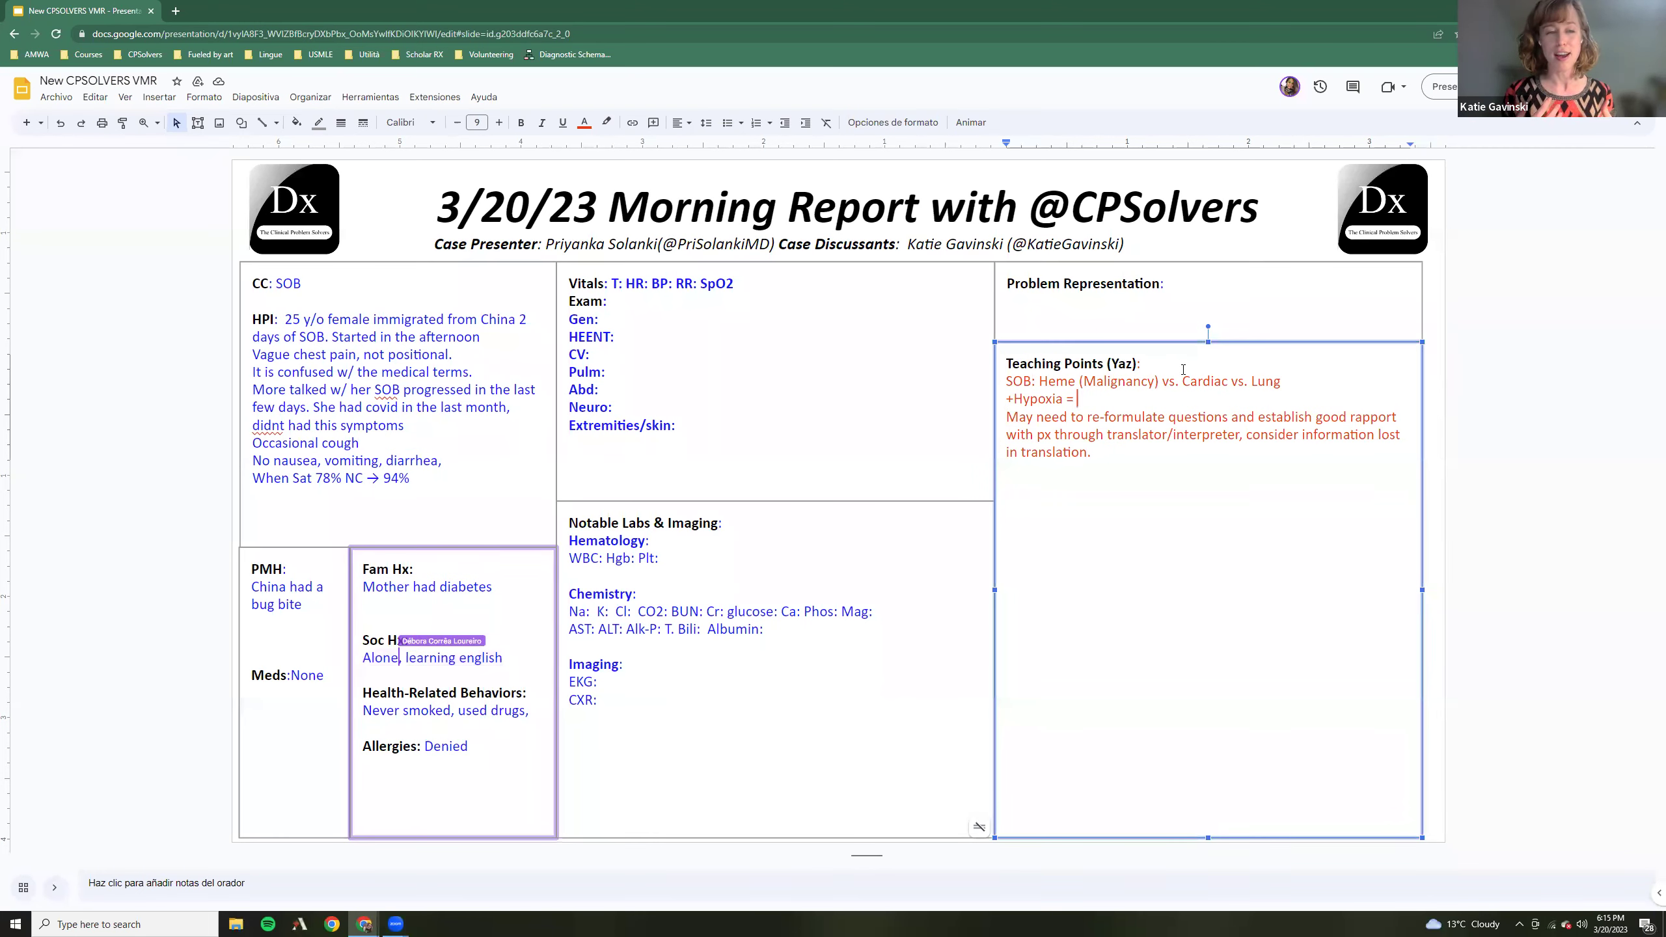
# Complete the line as '+Hypoxia = lung origin,' with an empty line beneath it
pyautogui.write('ung causes')
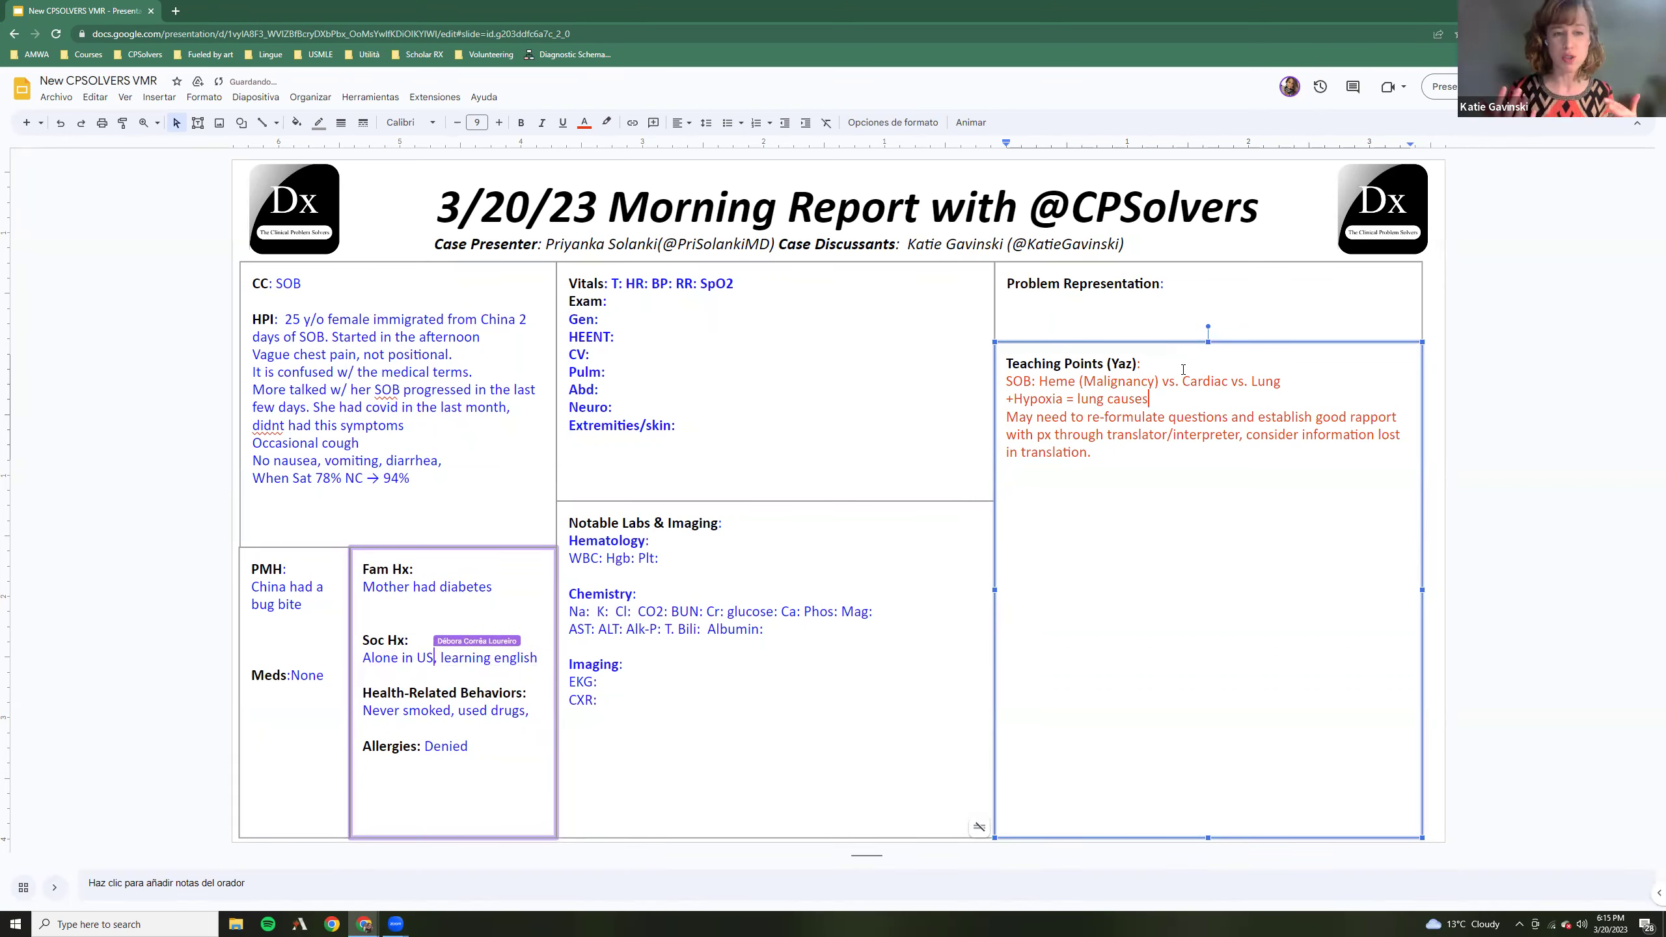
pyautogui.press('Return')
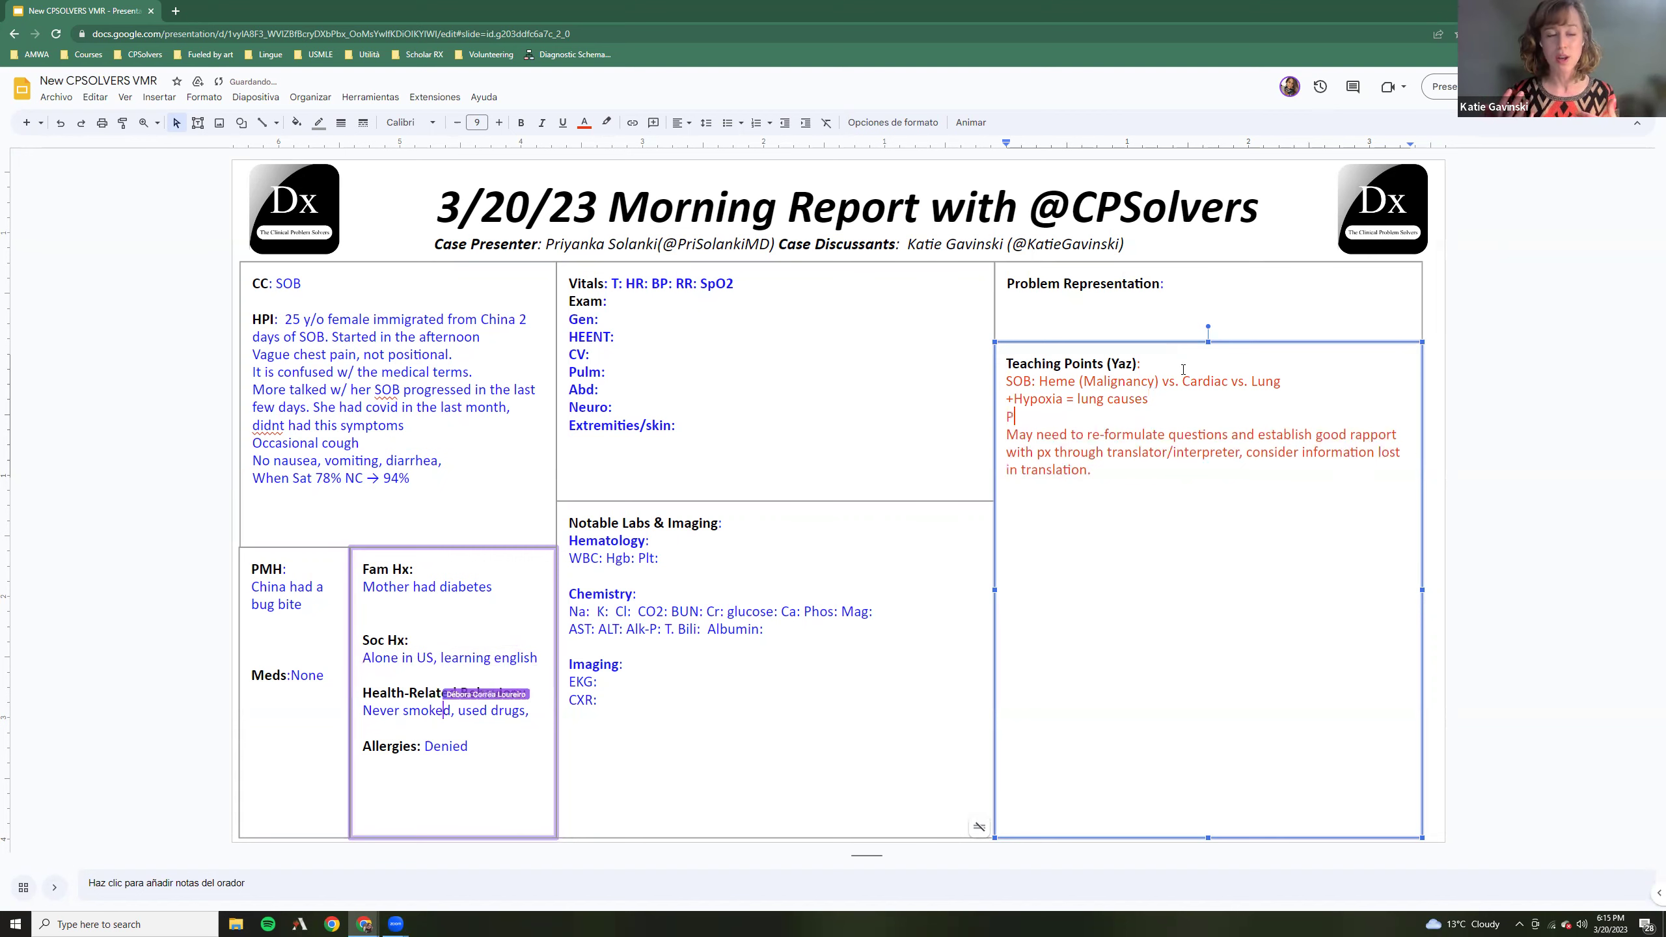
pyautogui.write('PMH')
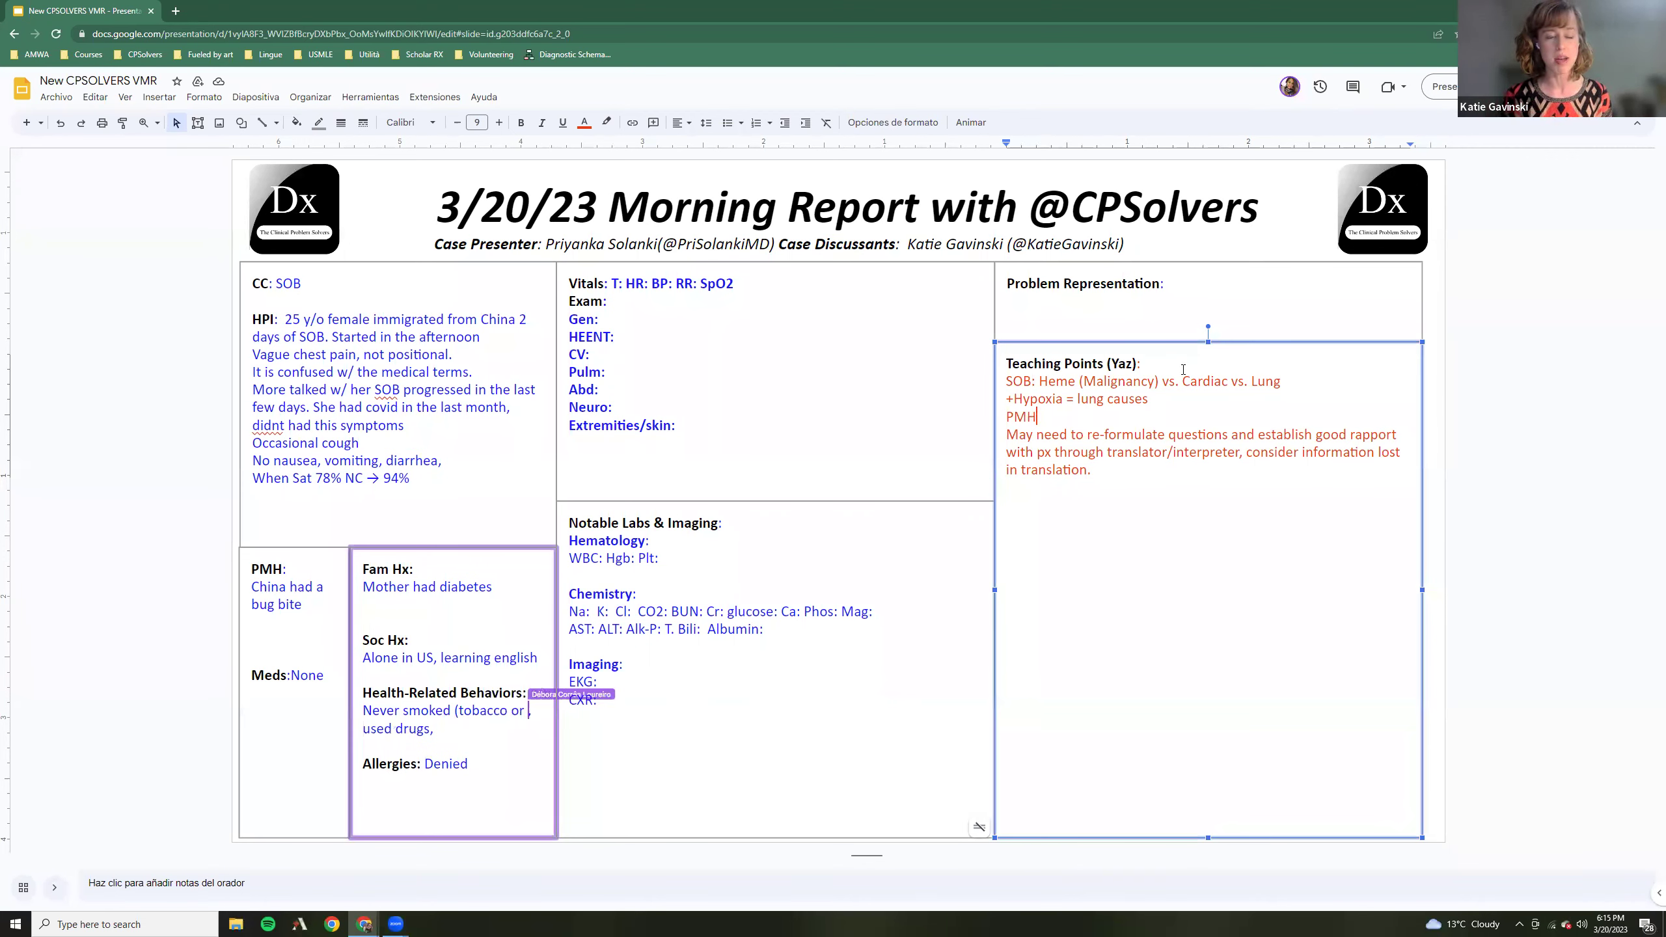
pyautogui.press('BackSpace')
pyautogui.press('BackSpace')
pyautogui.press('BackSpace')
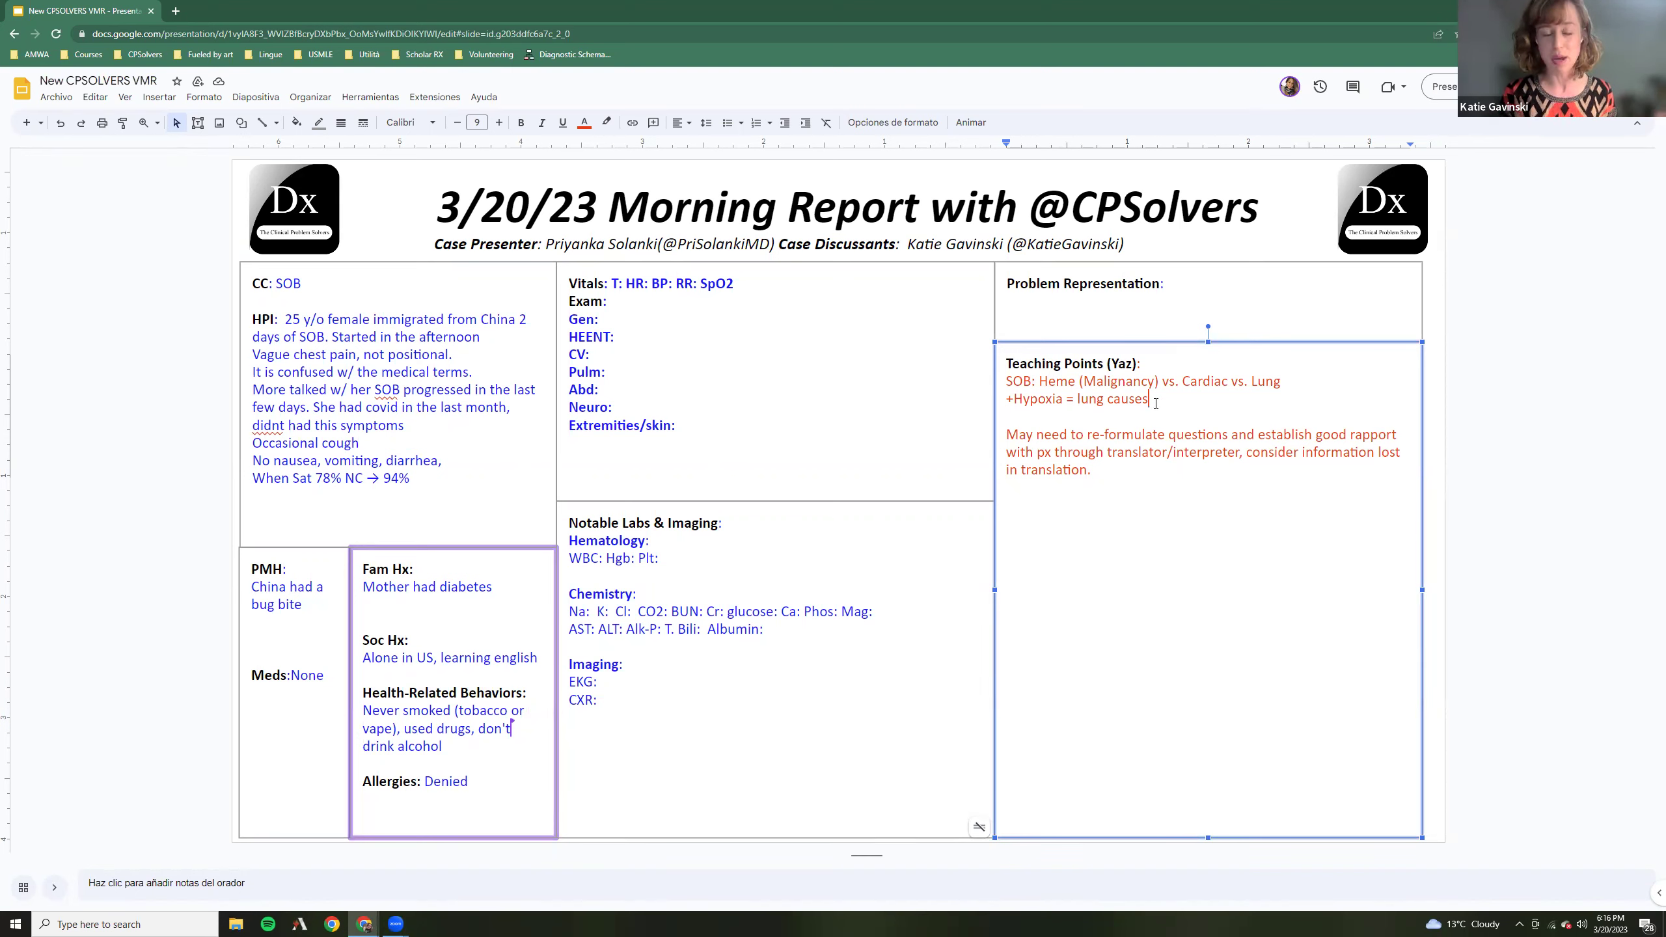
pyautogui.press('BackSpace')
pyautogui.press('BackSpace')
pyautogui.press('BackSpace')
pyautogui.press('BackSpace')
pyautogui.press('BackSpace')
pyautogui.press('BackSpace')
pyautogui.write('ORIGIN')
pyautogui.press('BackSpace')
pyautogui.press('BackSpace')
pyautogui.press('BackSpace')
pyautogui.press('BackSpace')
pyautogui.press('BackSpace')
pyautogui.press('BackSpace')
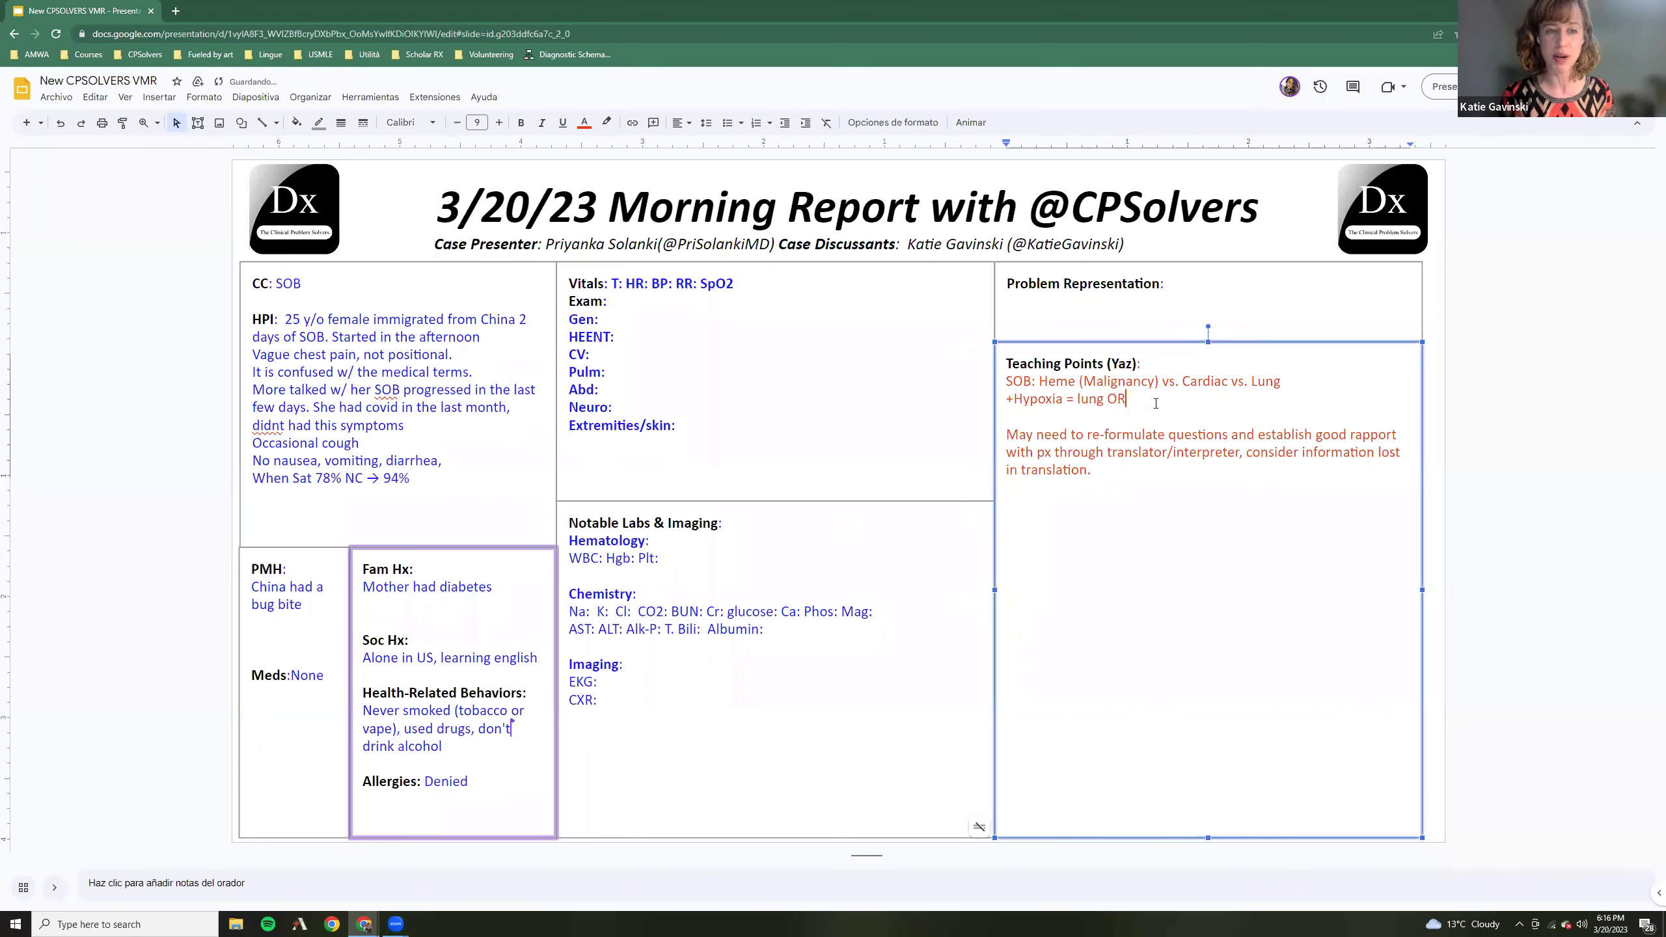
pyautogui.write('origin')
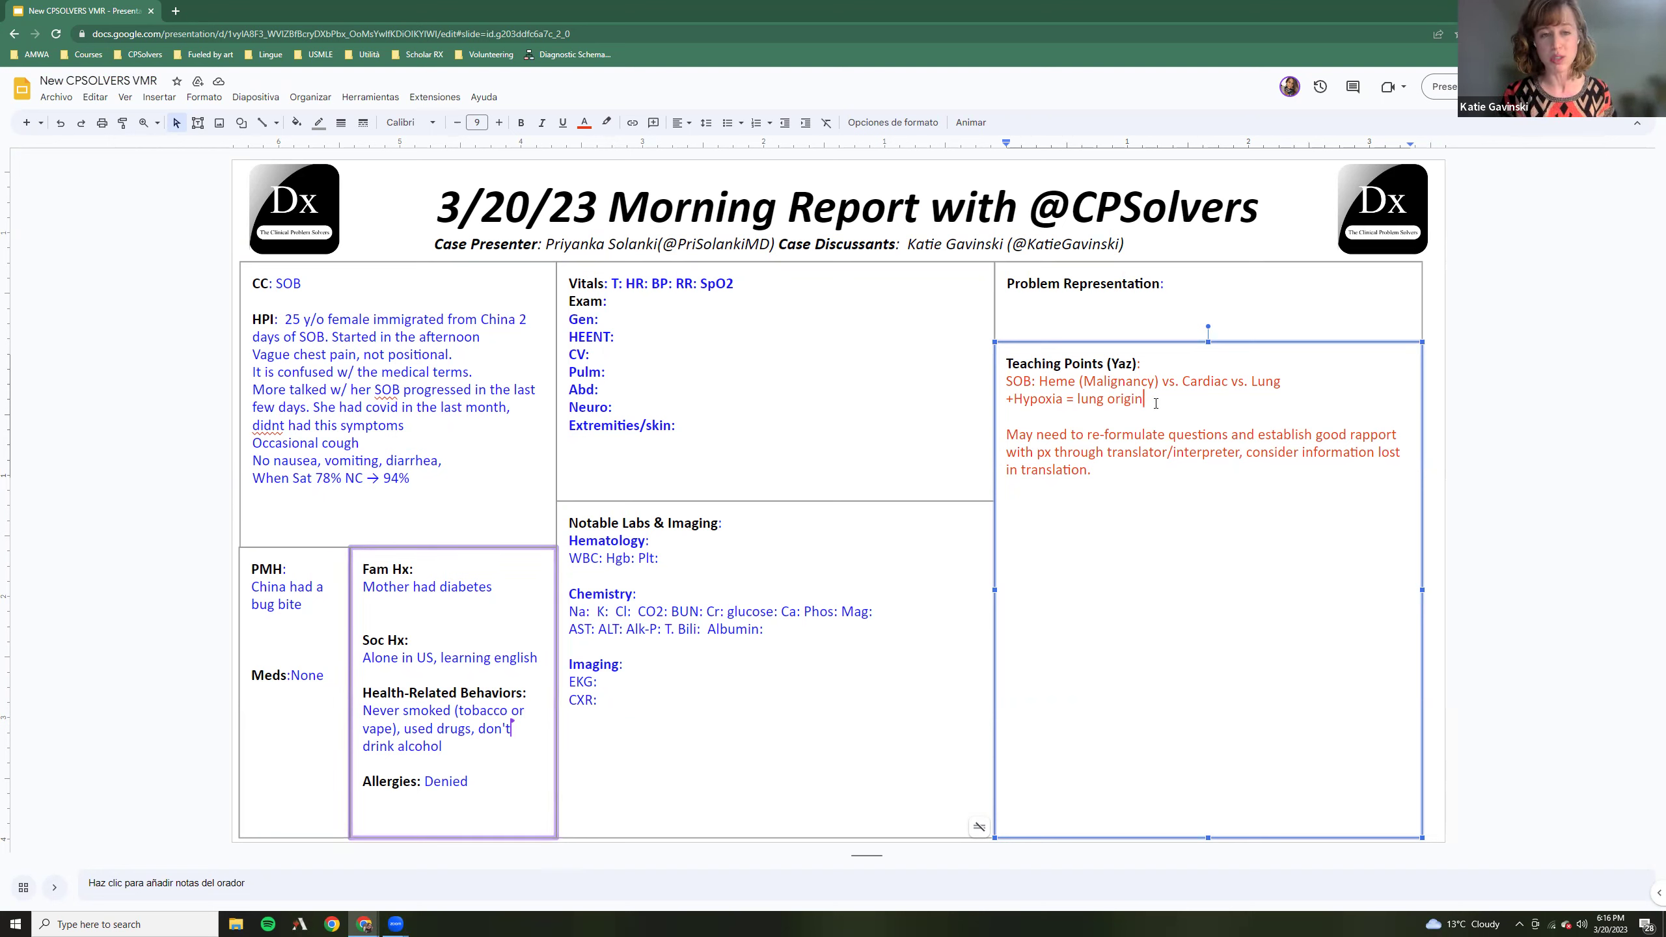
pyautogui.write(',')
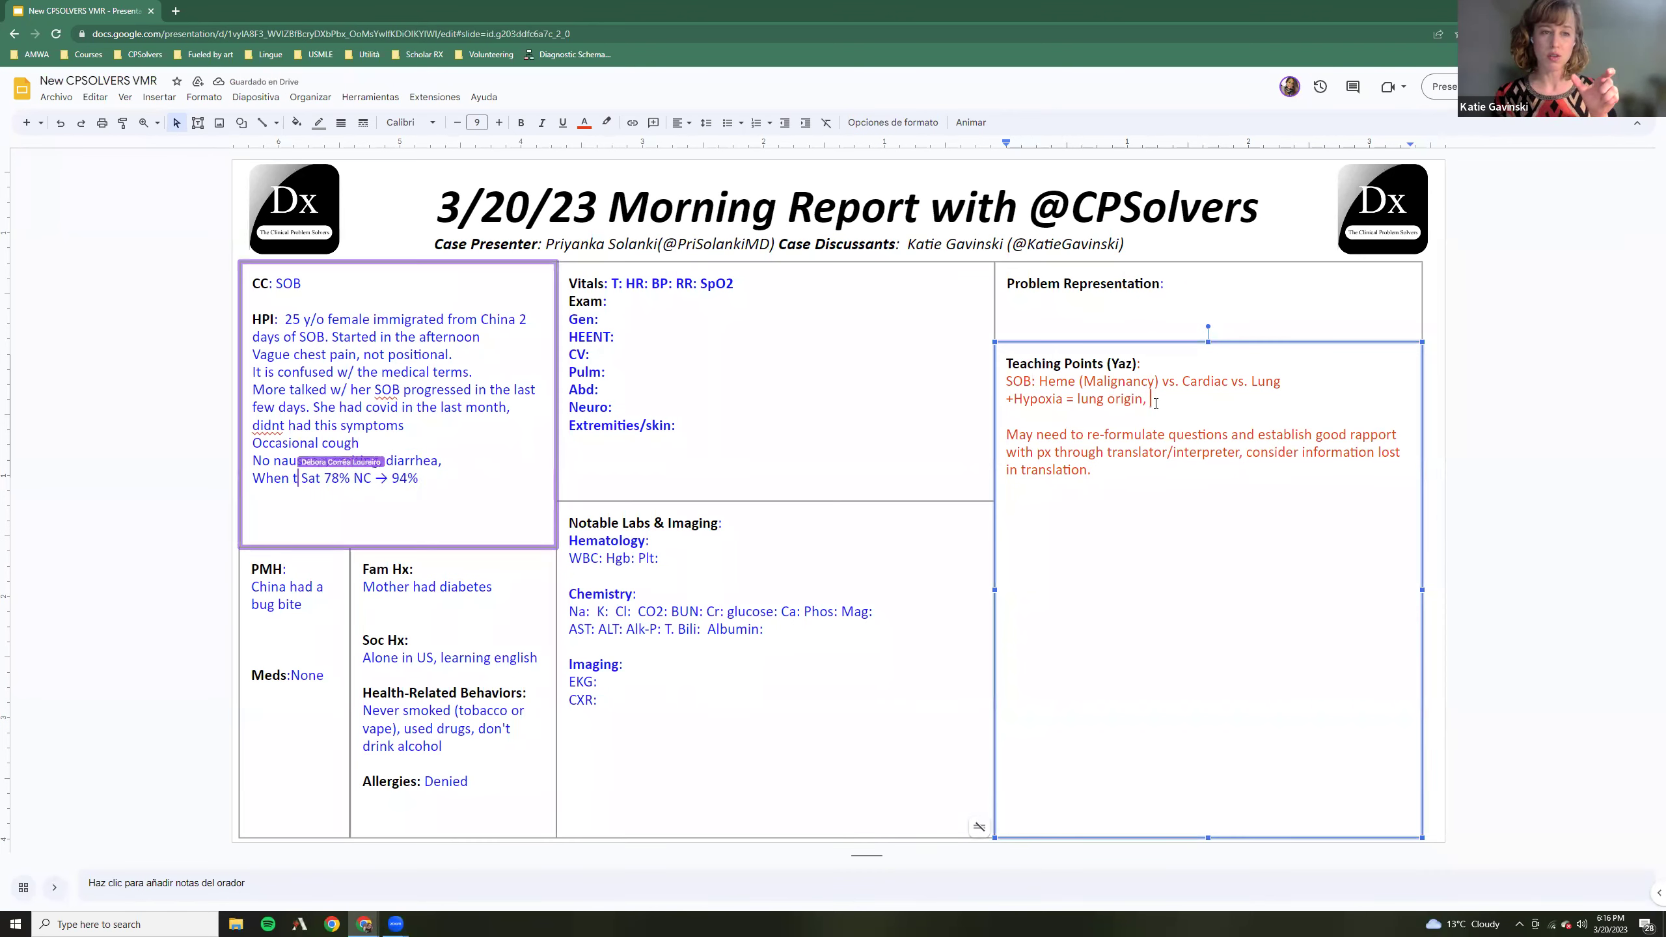
# Remove the comma after 'lung origin', then draft and erase a 'Determine the need for screening' line
pyautogui.press('BackSpace')
pyautogui.press('BackSpace')
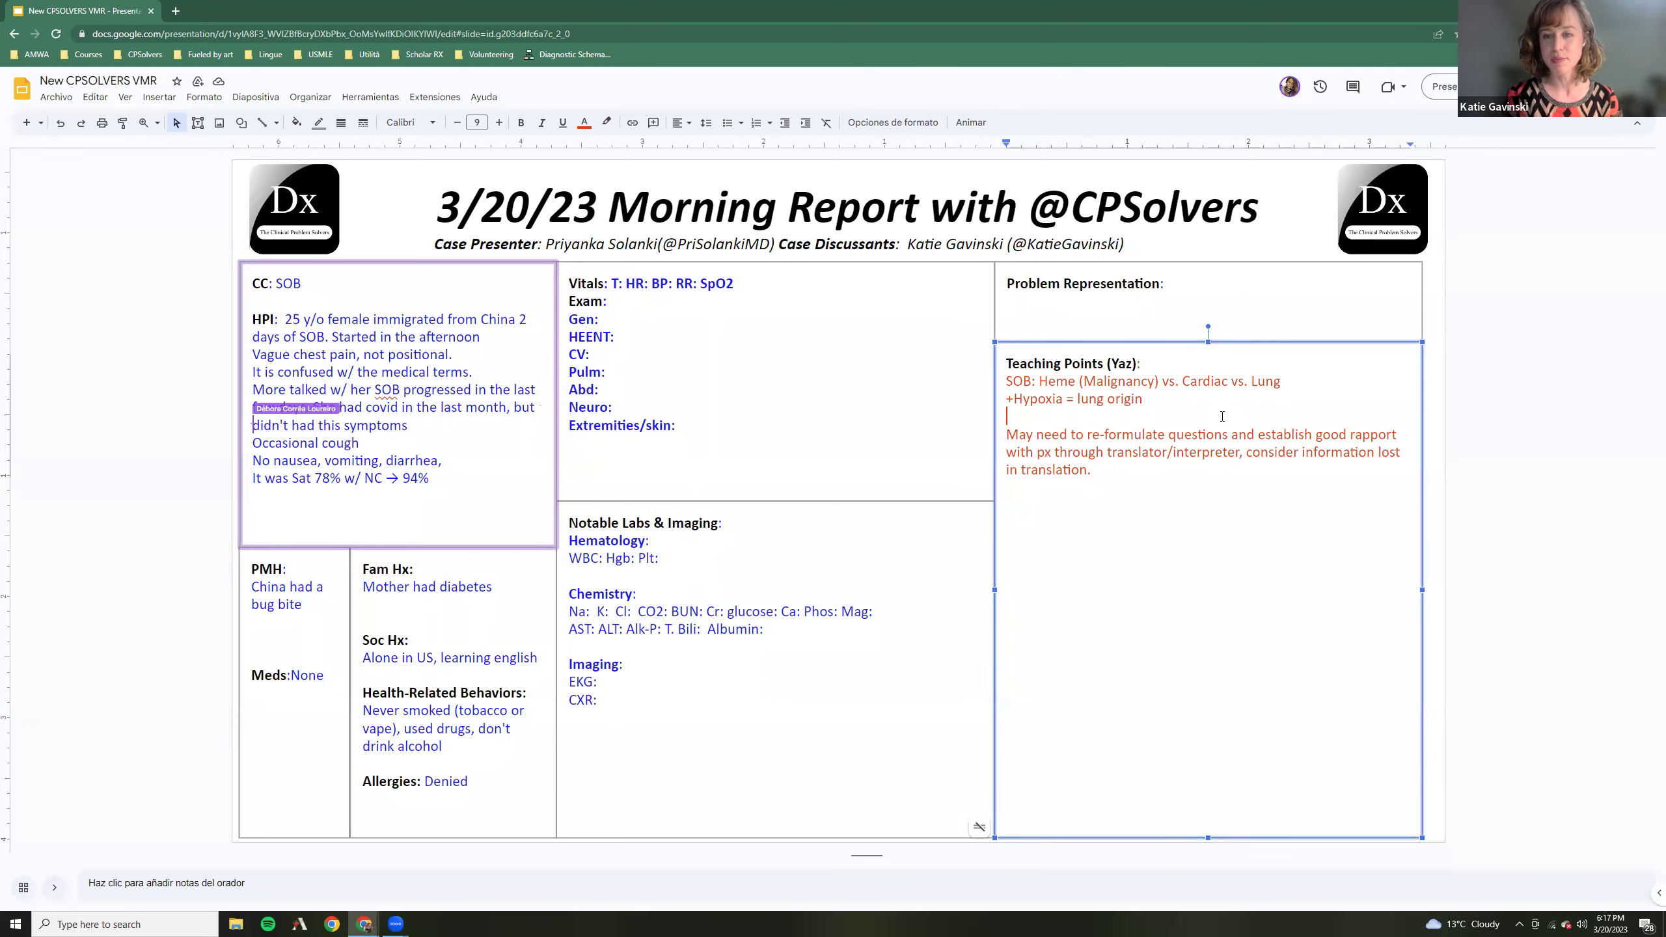
pyautogui.write('DETERMINE ')
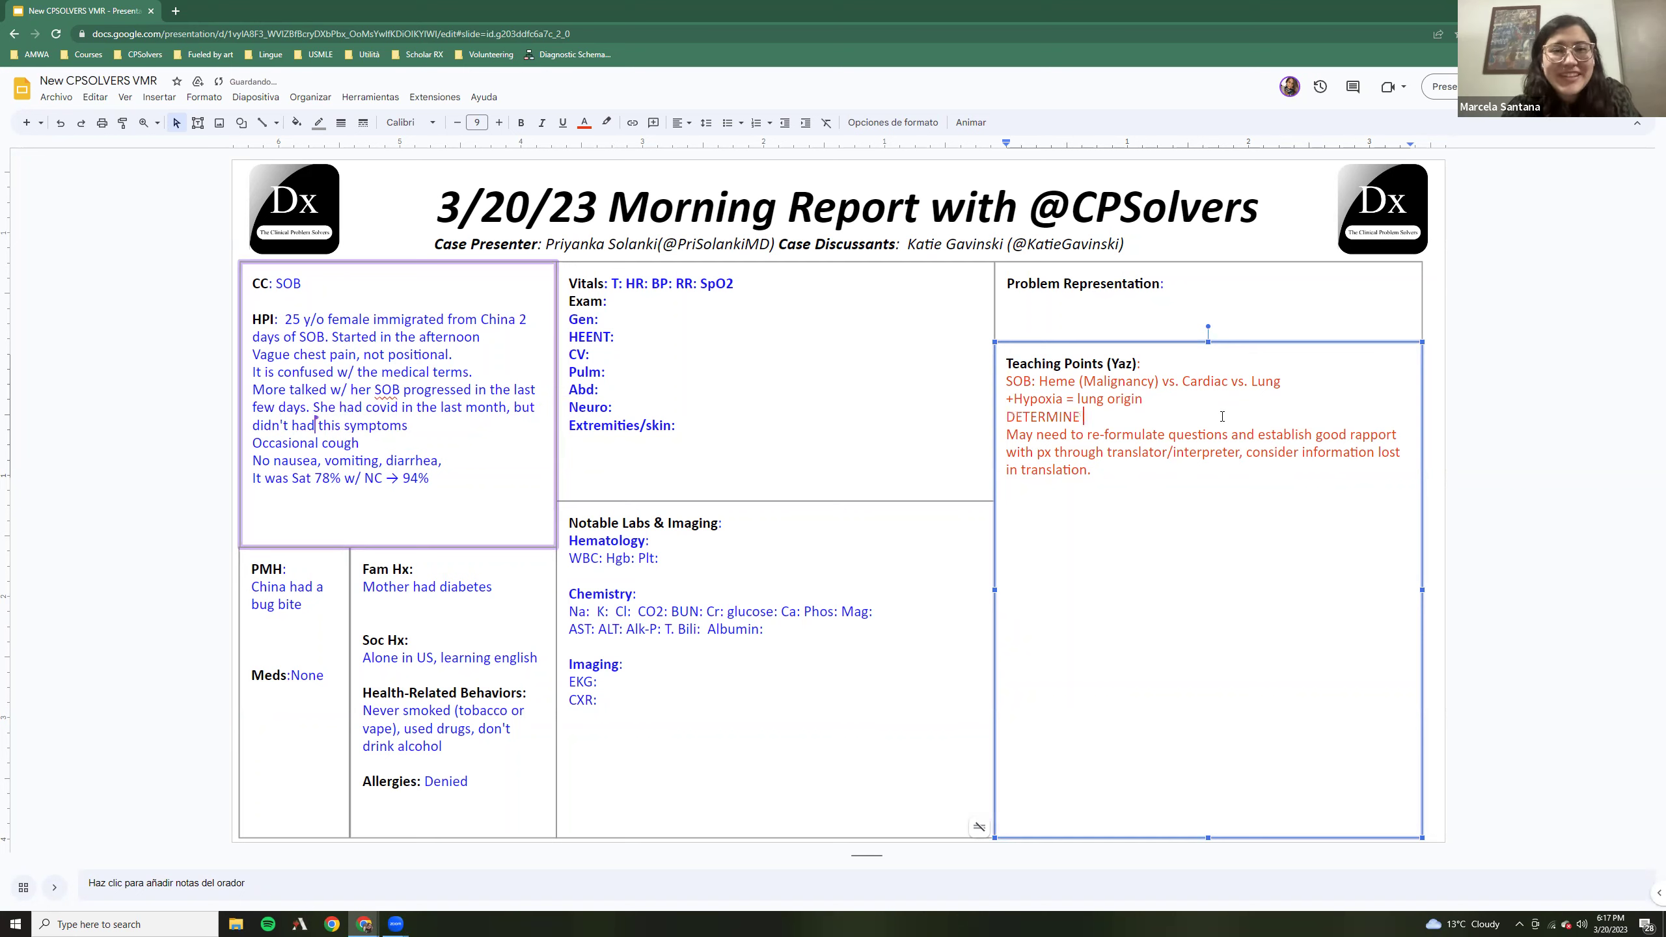
pyautogui.write('THE NEED FOR SCREENING')
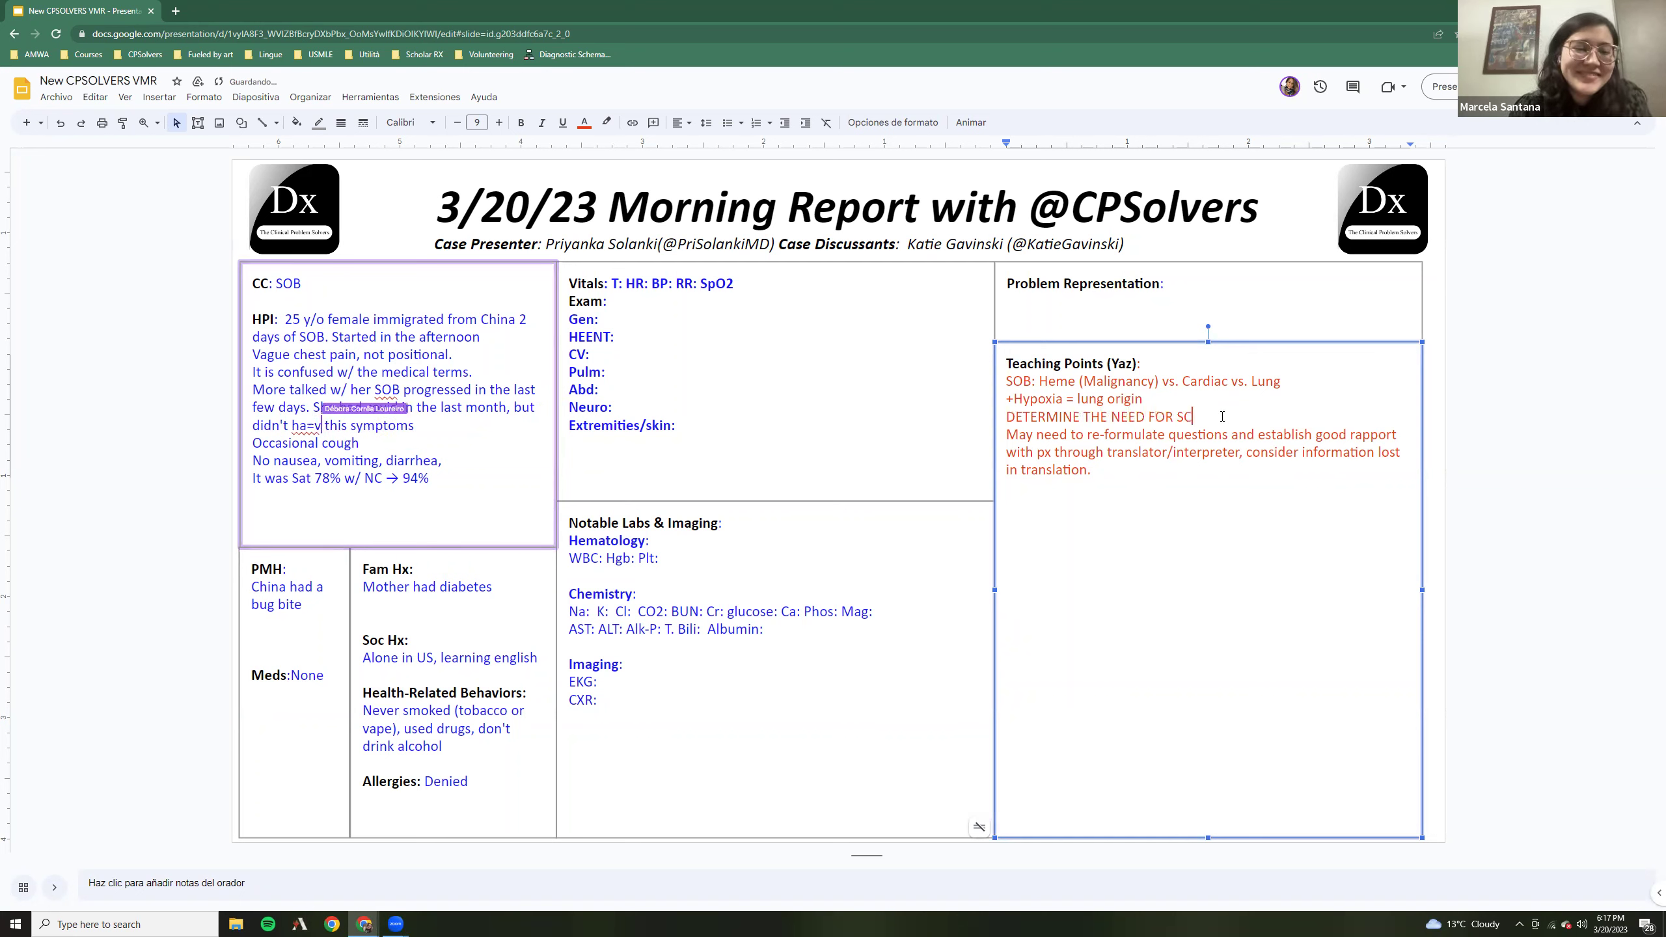
pyautogui.press('BackSpace')
pyautogui.press('BackSpace')
pyautogui.press('BackSpace')
pyautogui.press('BackSpace')
pyautogui.press('BackSpace')
pyautogui.press('BackSpace')
pyautogui.press('BackSpace')
pyautogui.press('BackSpace')
pyautogui.press('BackSpace')
pyautogui.press('BackSpace')
pyautogui.press('BackSpace')
pyautogui.press('BackSpace')
pyautogui.press('BackSpace')
pyautogui.press('BackSpace')
pyautogui.press('BackSpace')
pyautogui.press('BackSpace')
pyautogui.press('BackSpace')
pyautogui.press('BackSpace')
pyautogui.press('BackSpace')
pyautogui.press('BackSpace')
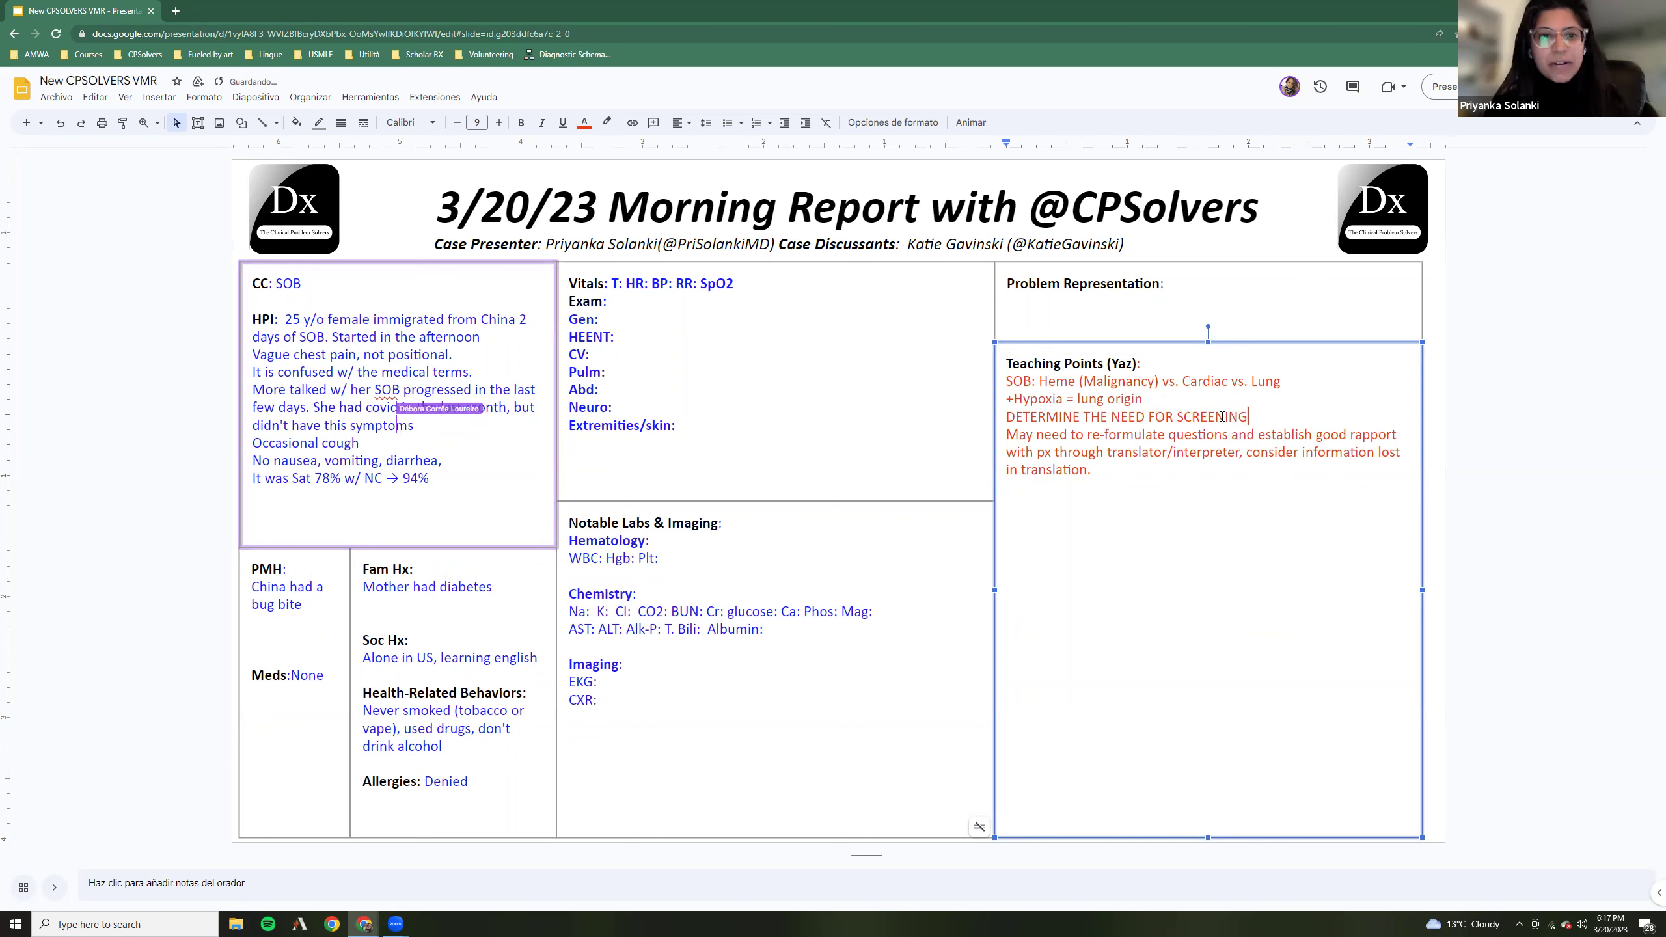
pyautogui.press('BackSpace')
pyautogui.press('BackSpace')
pyautogui.press('BackSpace')
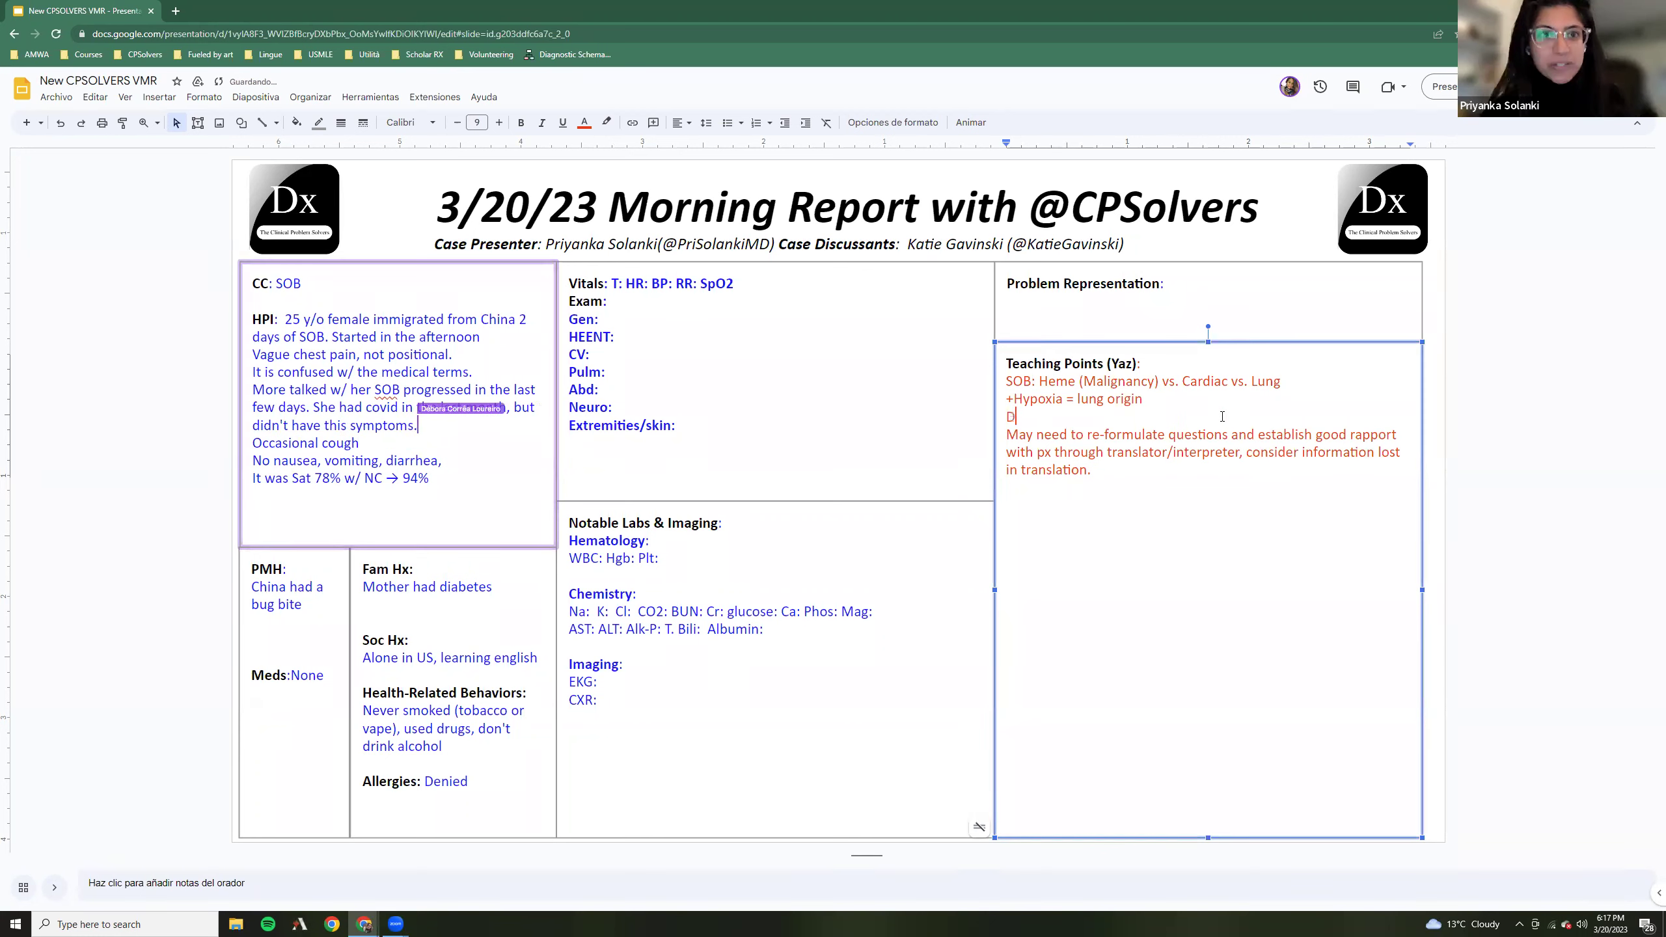
pyautogui.write('etermine the need')
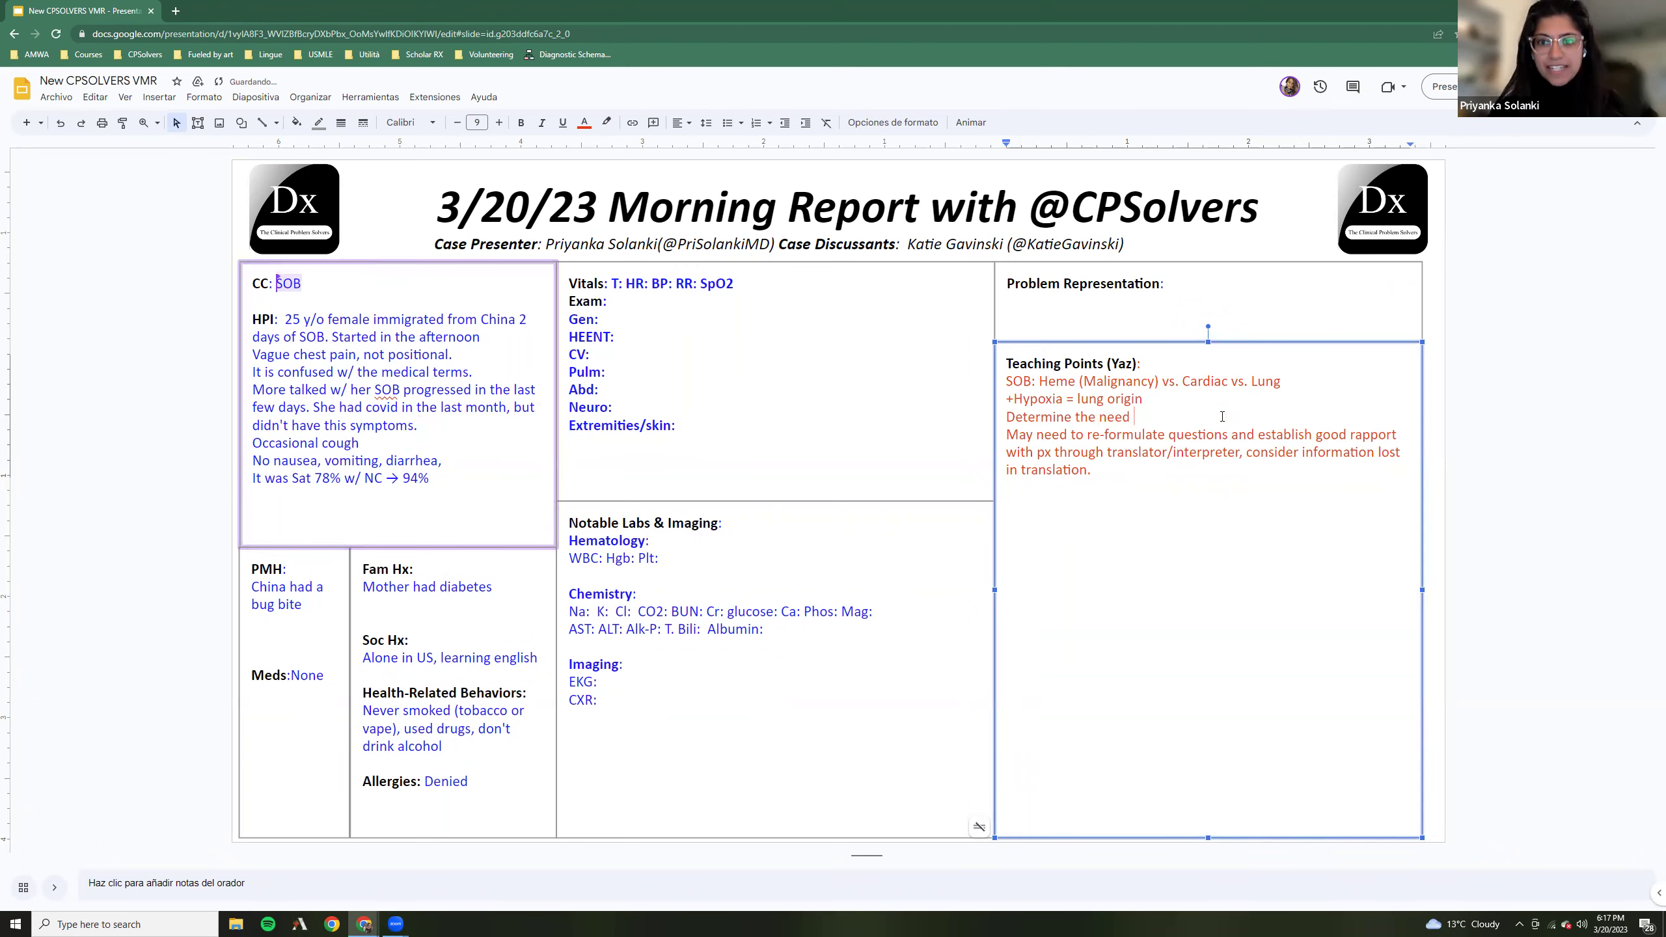
pyautogui.press('BackSpace')
pyautogui.press('BackSpace')
pyautogui.press('BackSpace')
pyautogui.press('BackSpace')
pyautogui.press('BackSpace')
pyautogui.press('BackSpace')
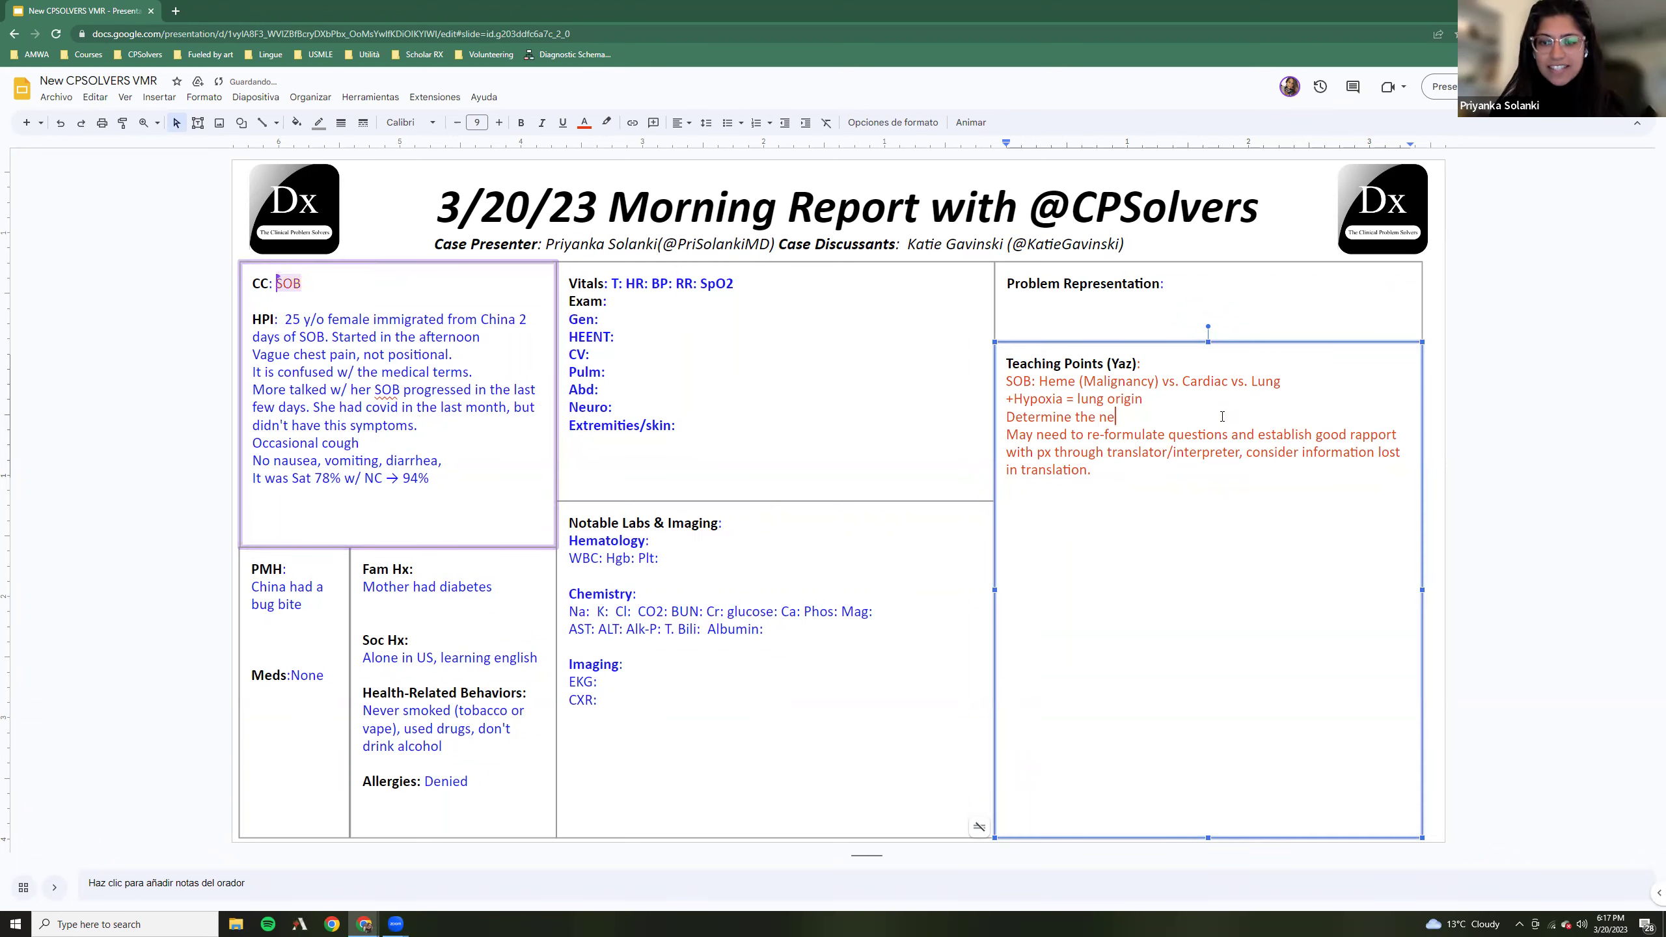
pyautogui.press('BackSpace')
pyautogui.press('BackSpace')
pyautogui.press('BackSpace')
pyautogui.press('BackSpace')
pyautogui.press('BackSpace')
pyautogui.press('BackSpace')
pyautogui.press('BackSpace')
pyautogui.press('BackSpace')
pyautogui.press('BackSpace')
pyautogui.press('BackSpace')
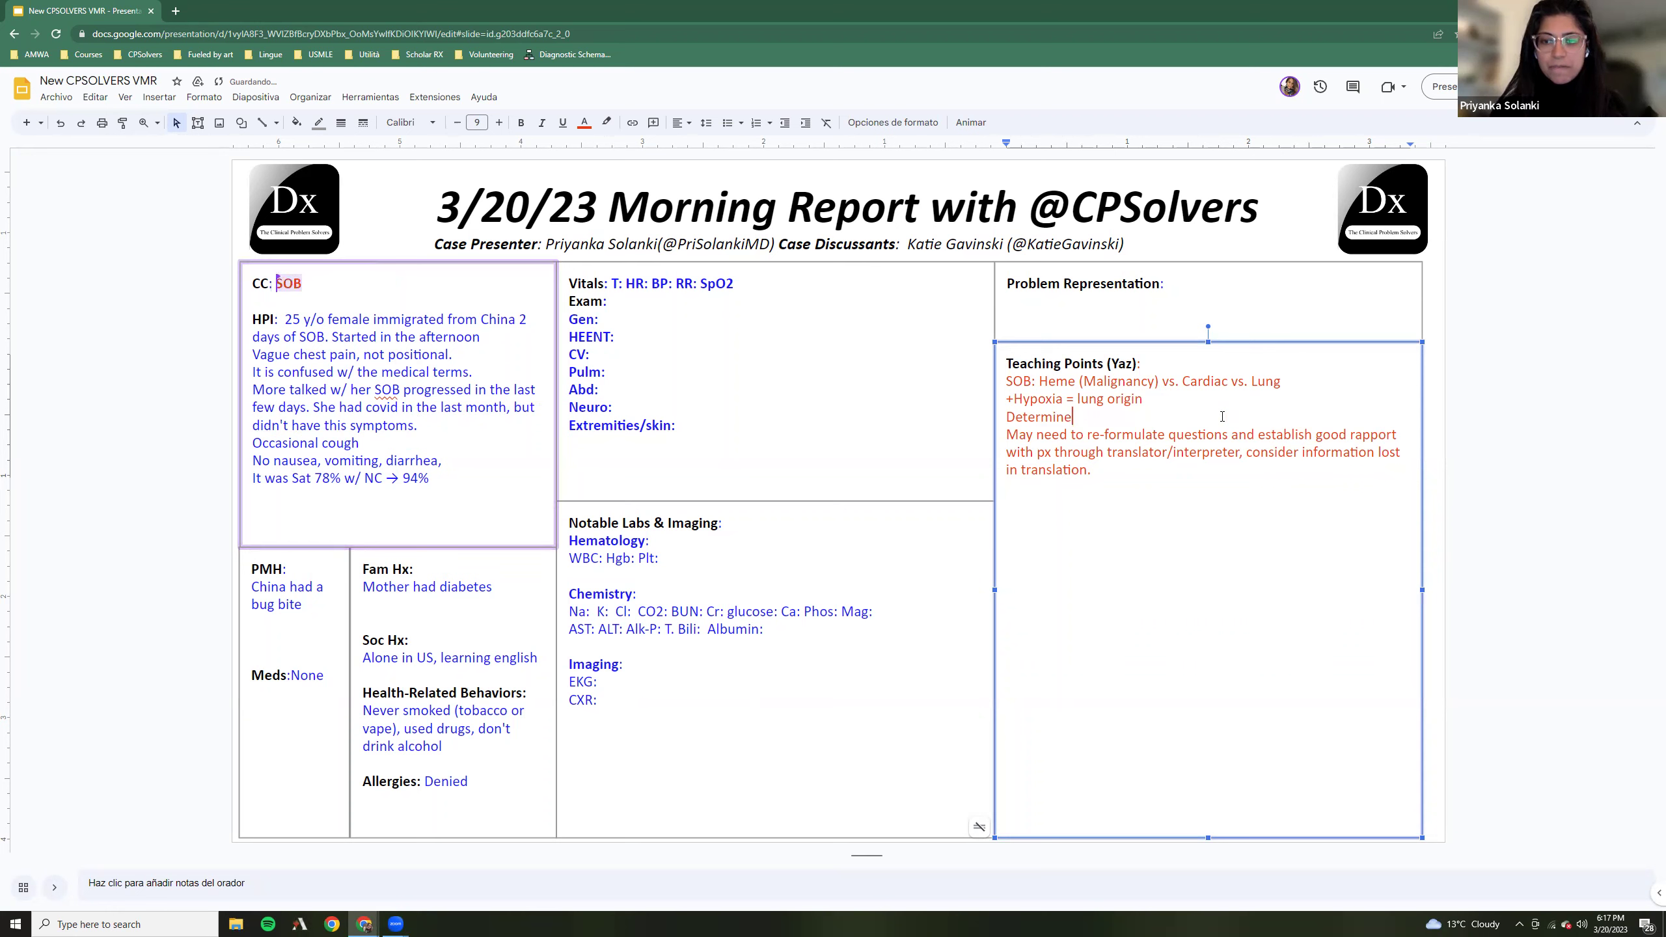
# Clear the leftover draft and type 'Hoarseness, Stridor, Retraction' on the empty line
pyautogui.press('BackSpace')
pyautogui.press('BackSpace')
pyautogui.press('BackSpace')
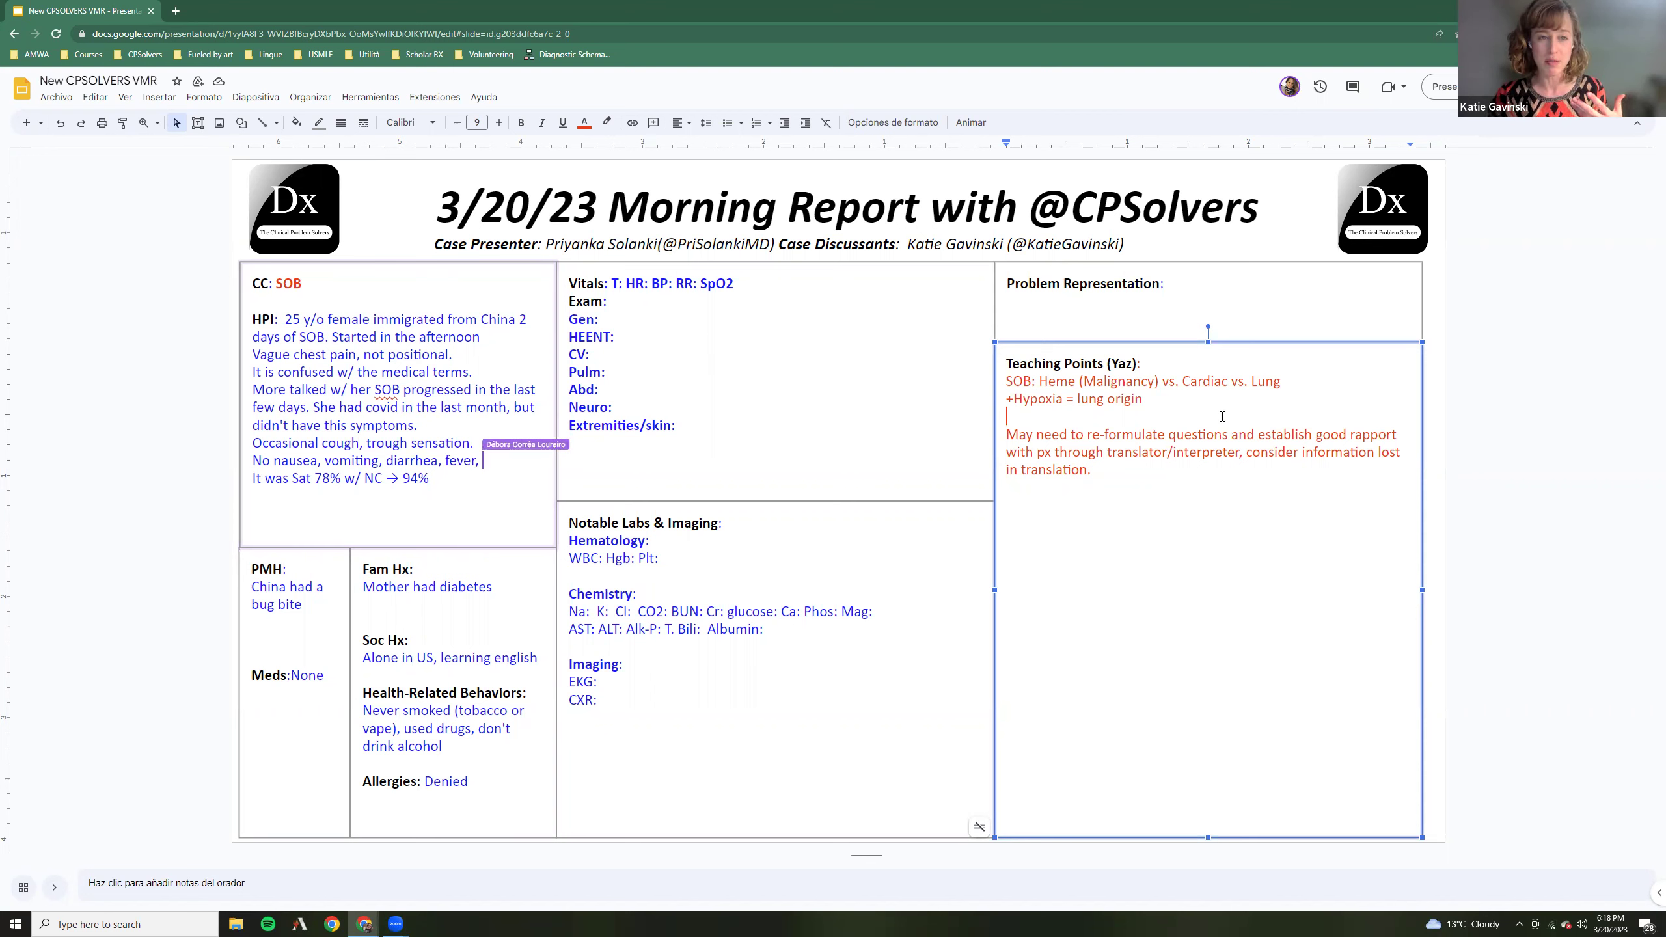
pyautogui.write('Hoars')
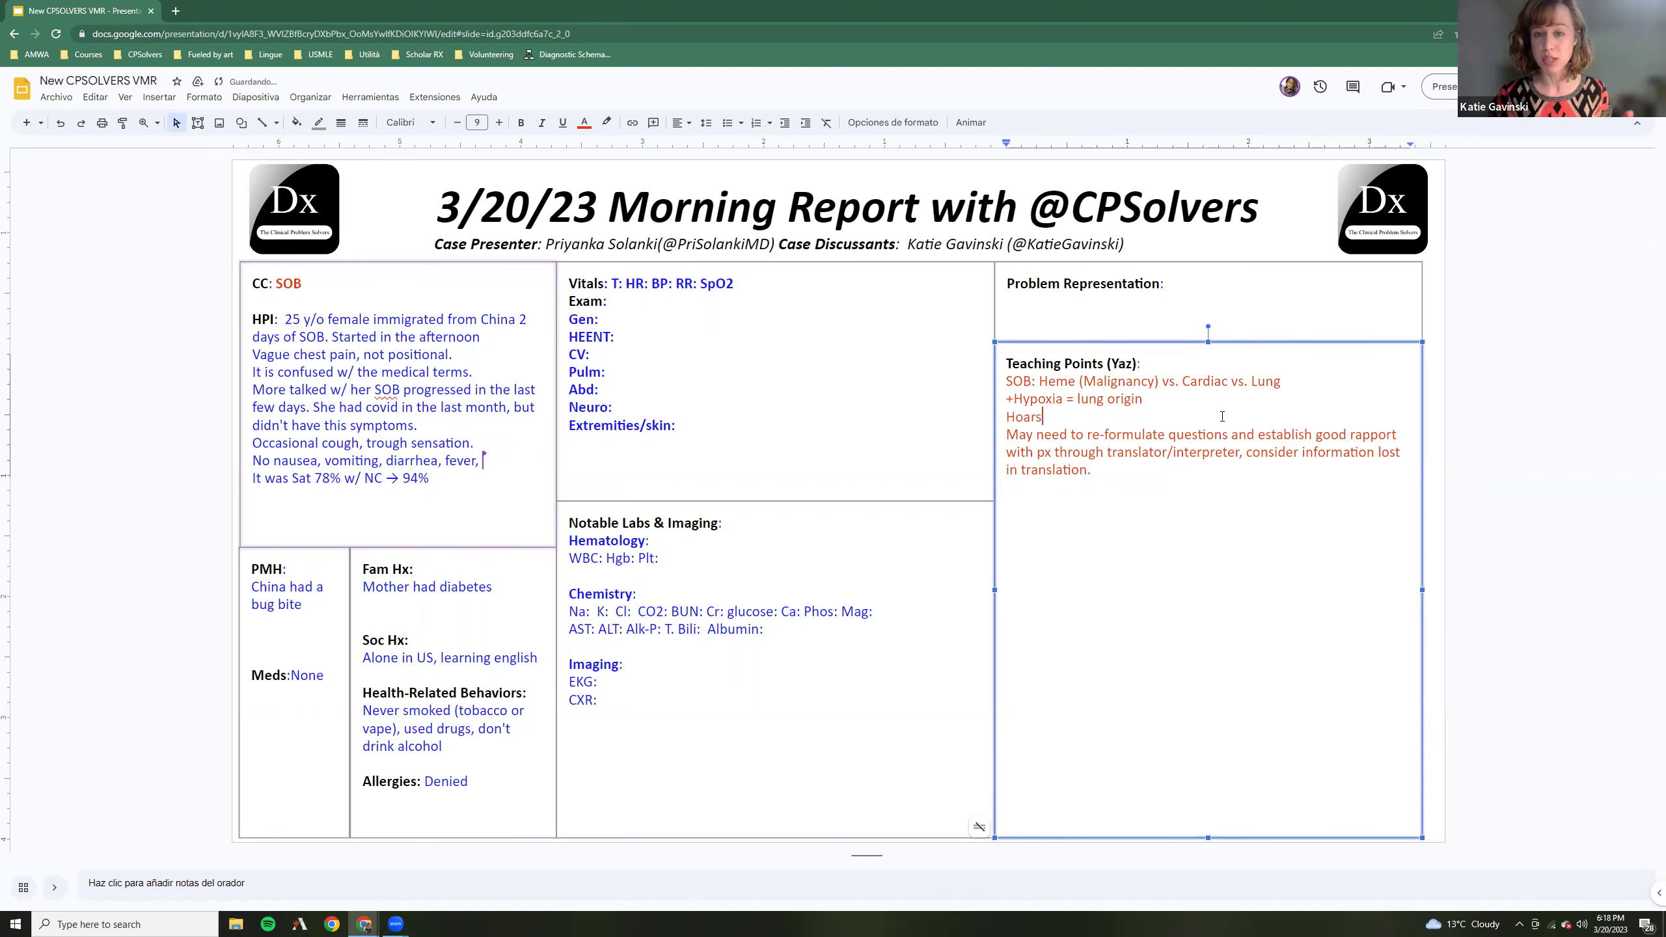
pyautogui.write('eness')
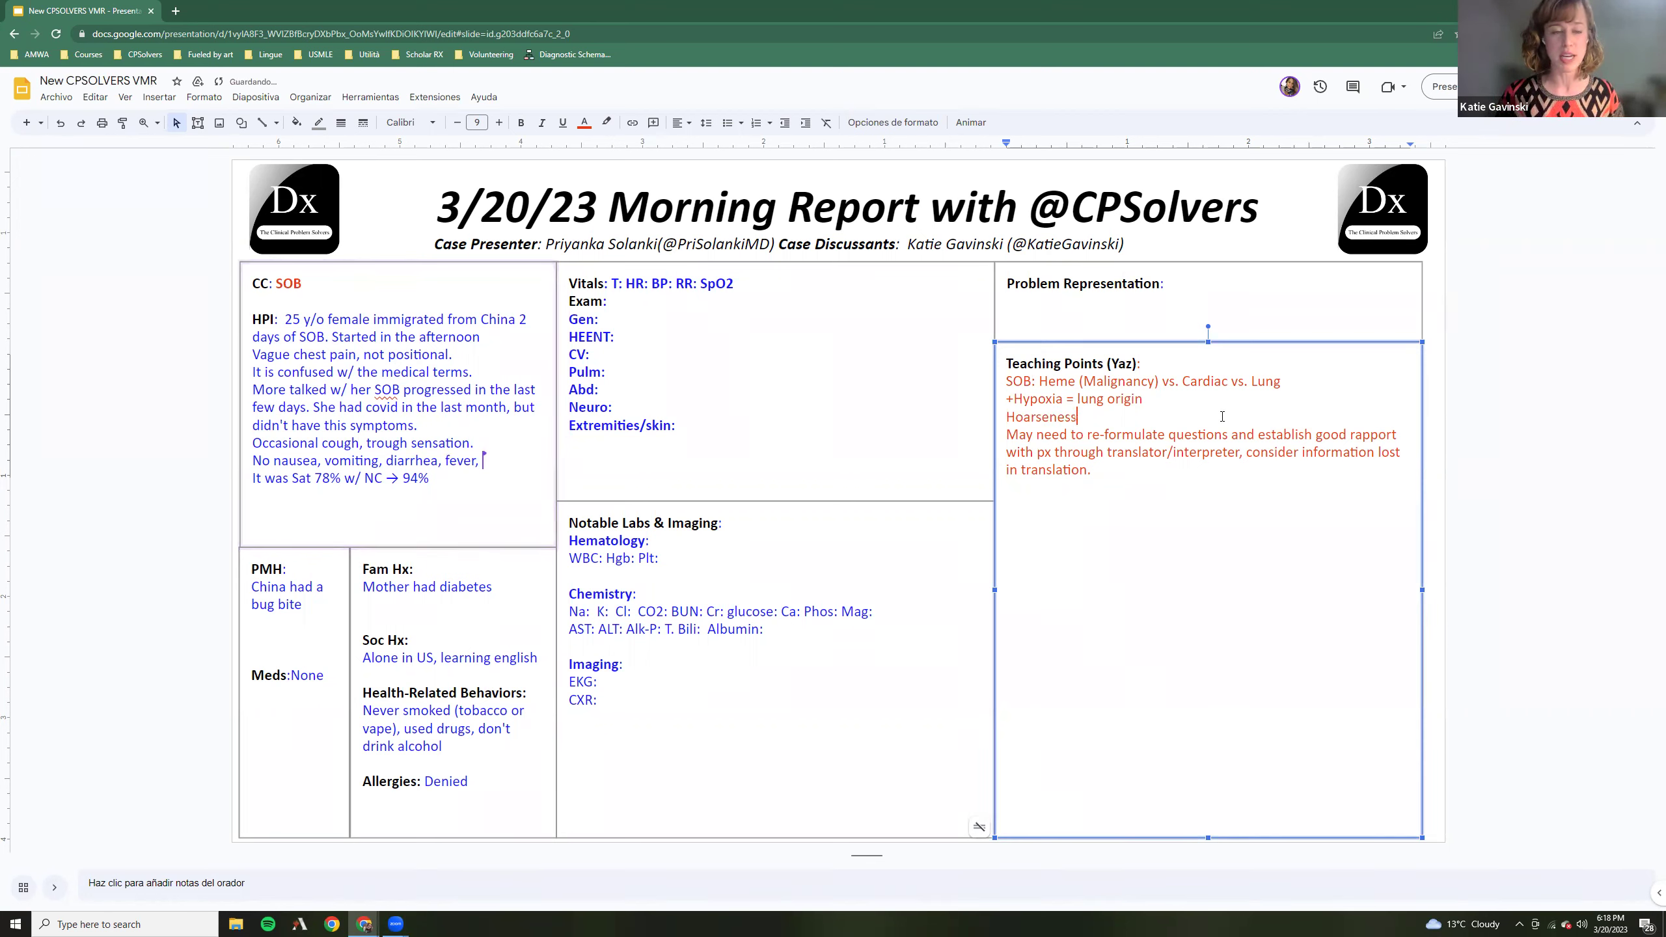
pyautogui.write(', Stridor, ')
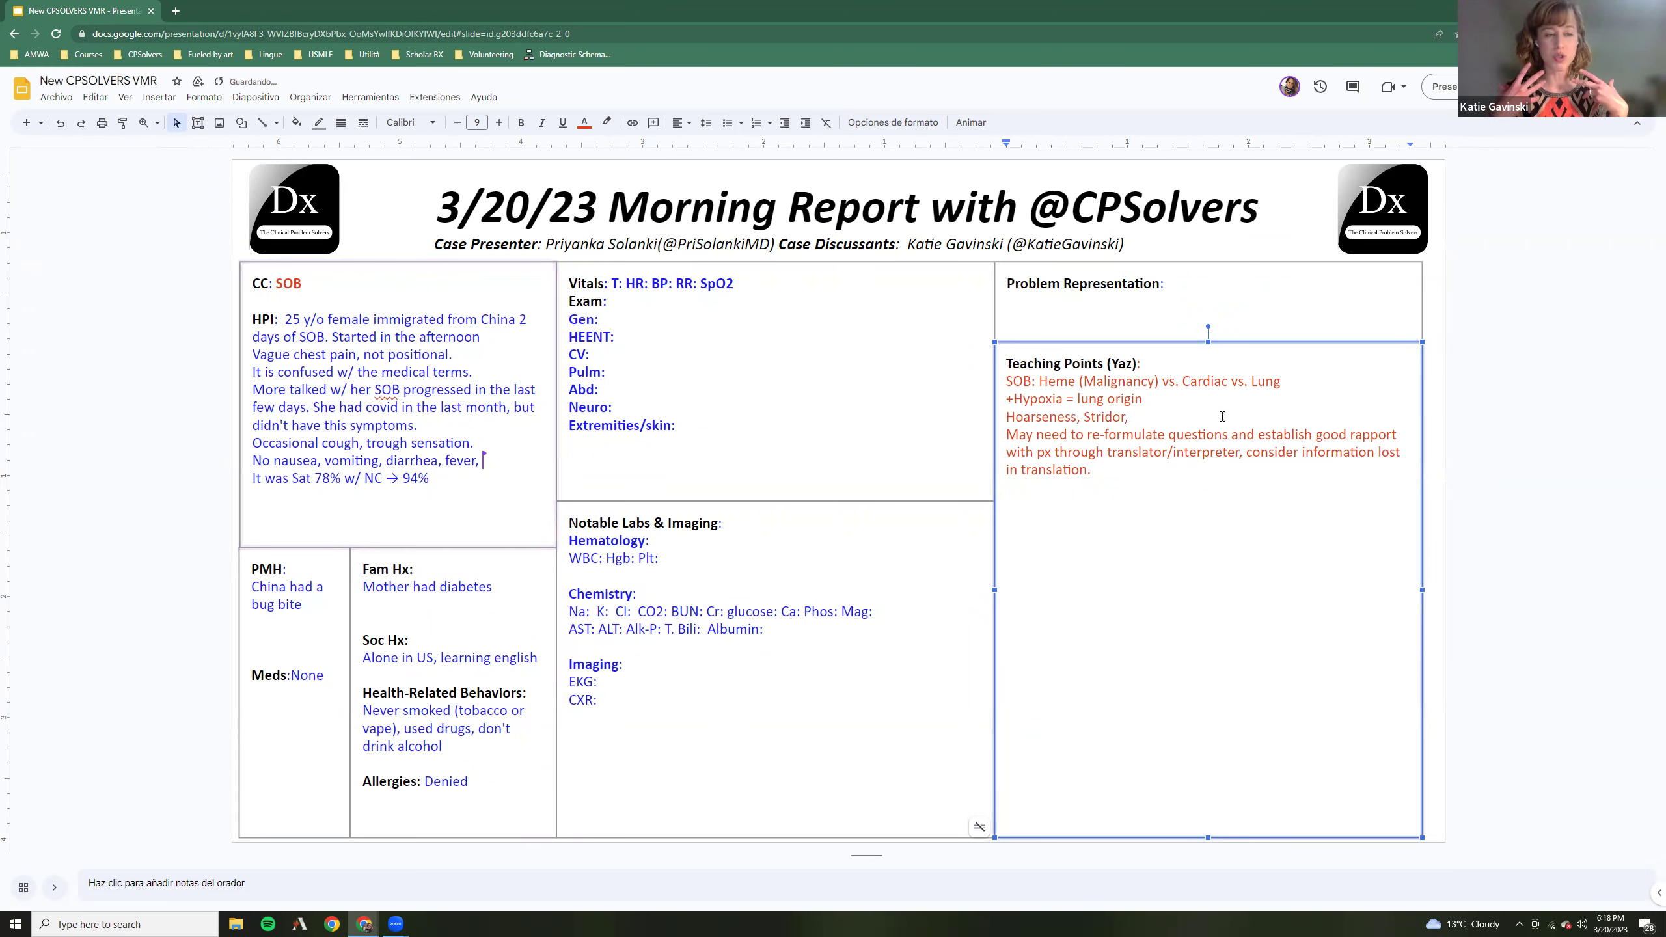
pyautogui.write('Retraction')
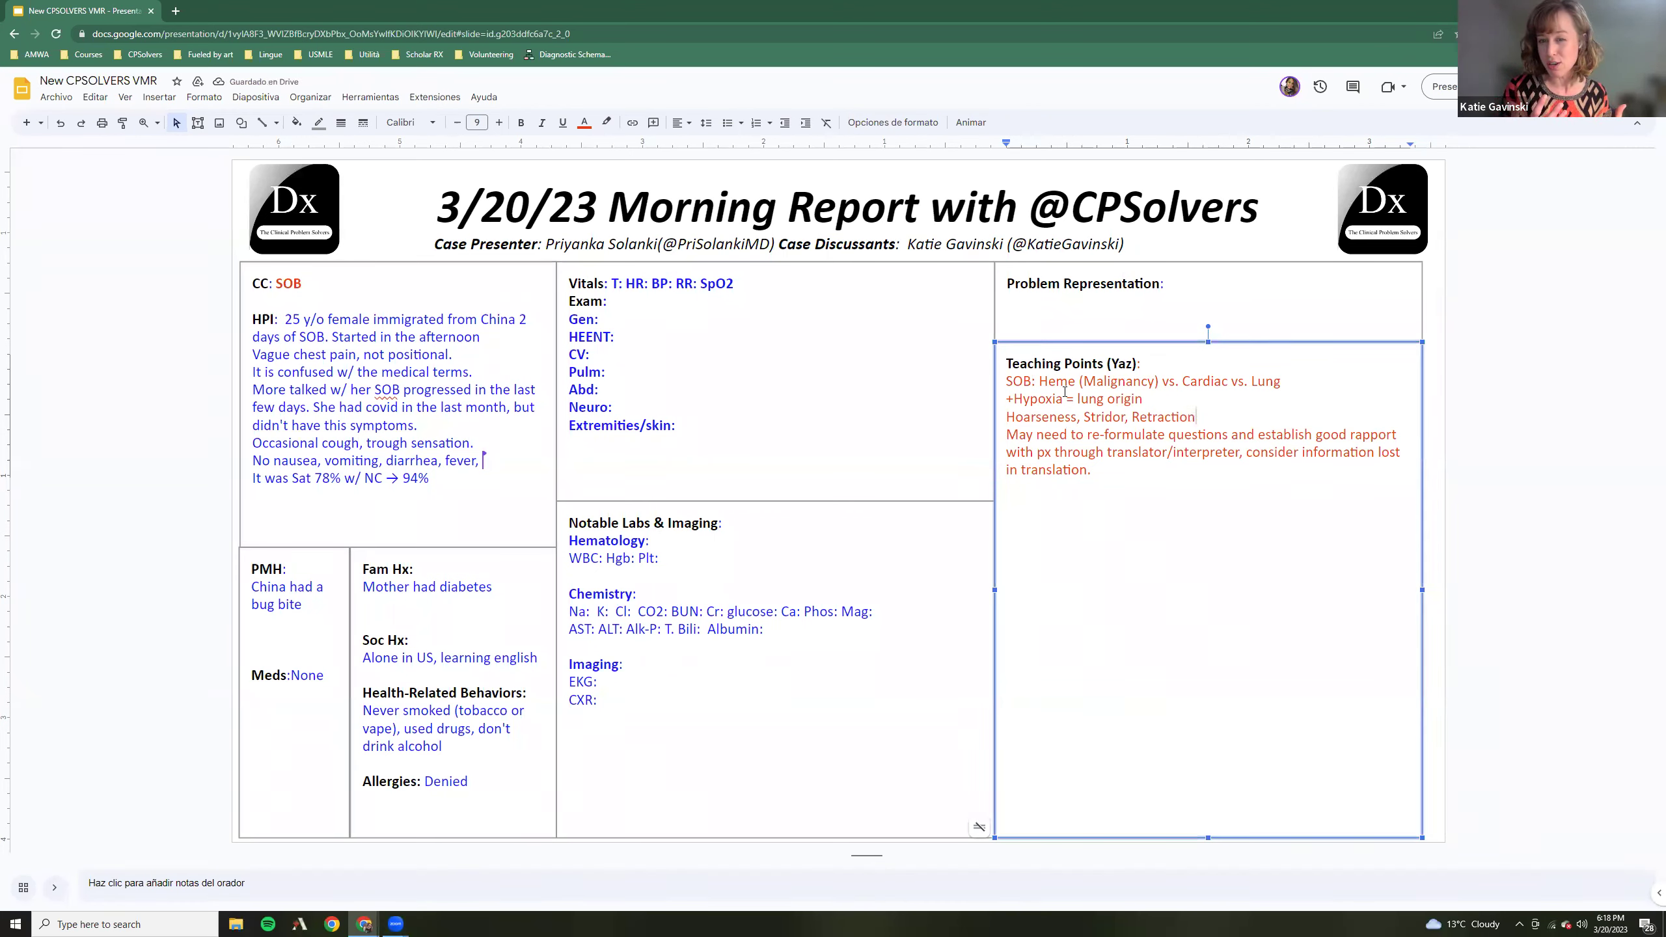
# Prefix the line with 'When the px refers a "subjective" issue take the objective data from PE:' and add 'of ribs,' after Retraction
pyautogui.click(1008, 416)
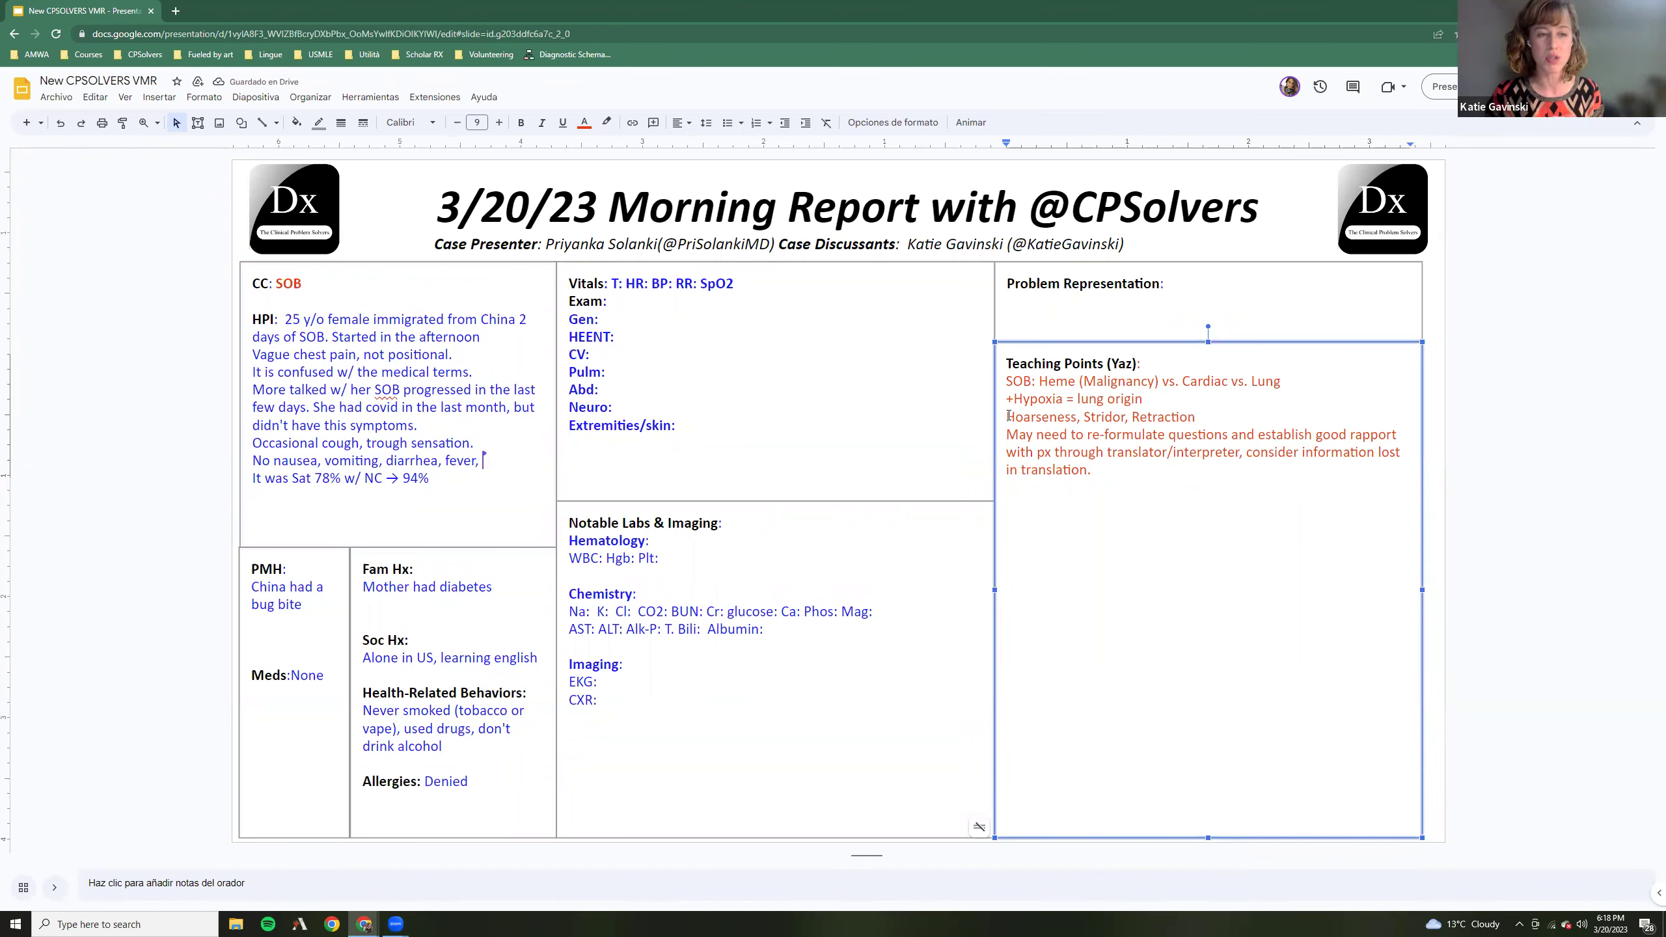
pyautogui.write('WHEN THER')
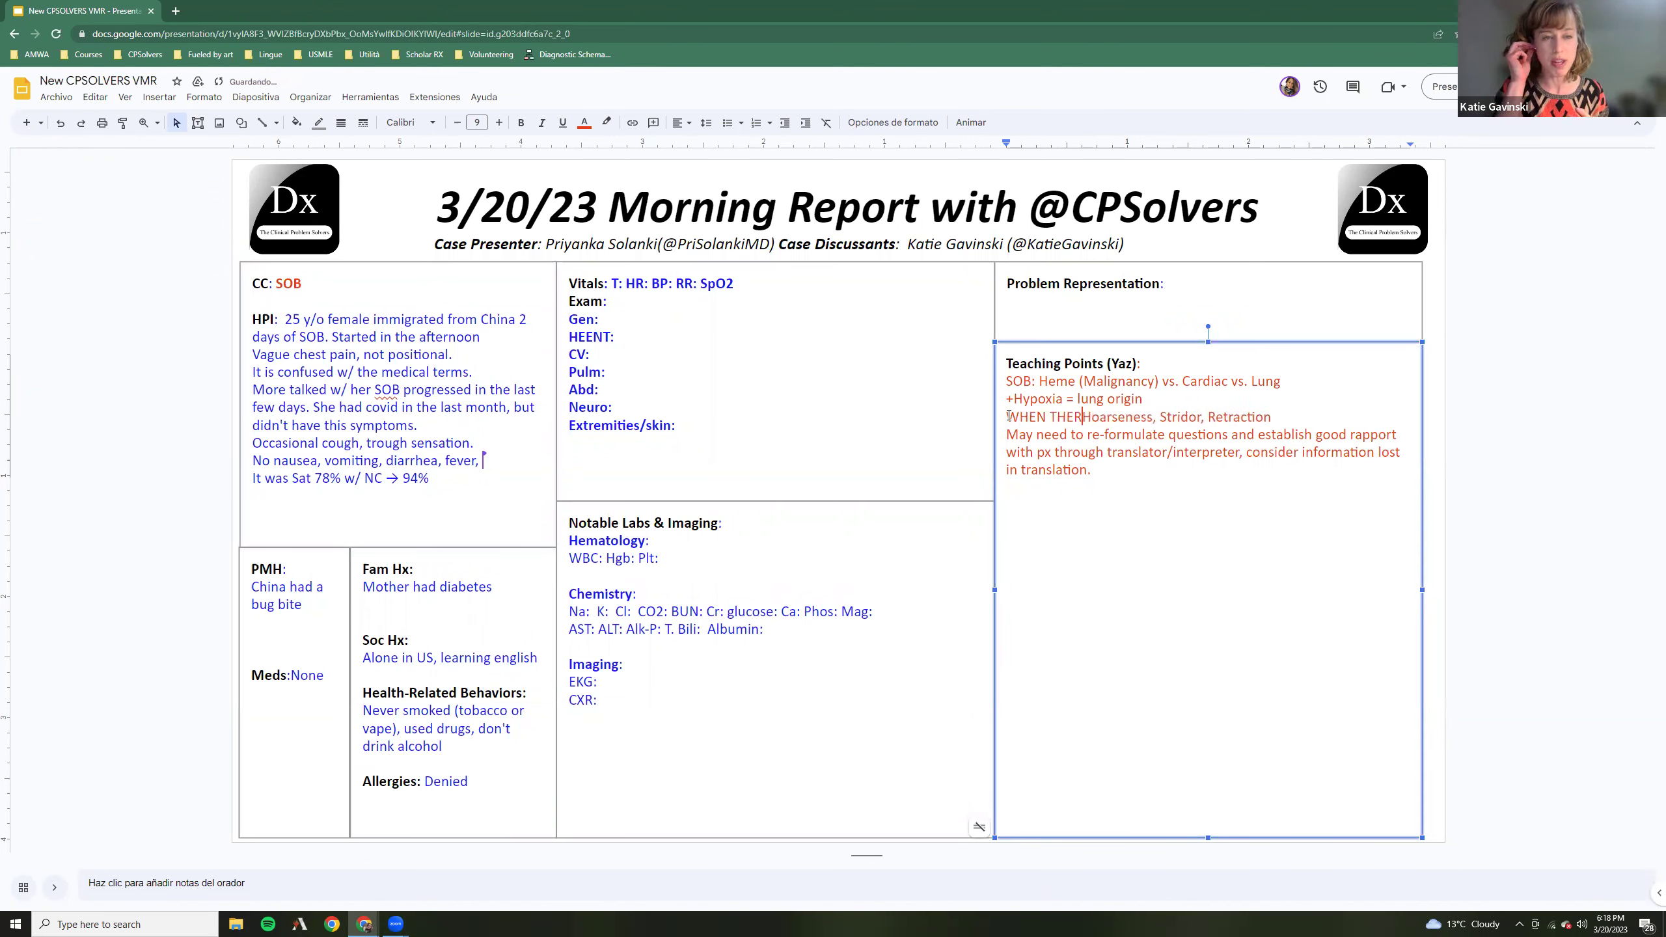
pyautogui.press('BackSpace')
pyautogui.press('BackSpace')
pyautogui.press('BackSpace')
pyautogui.press('BackSpace')
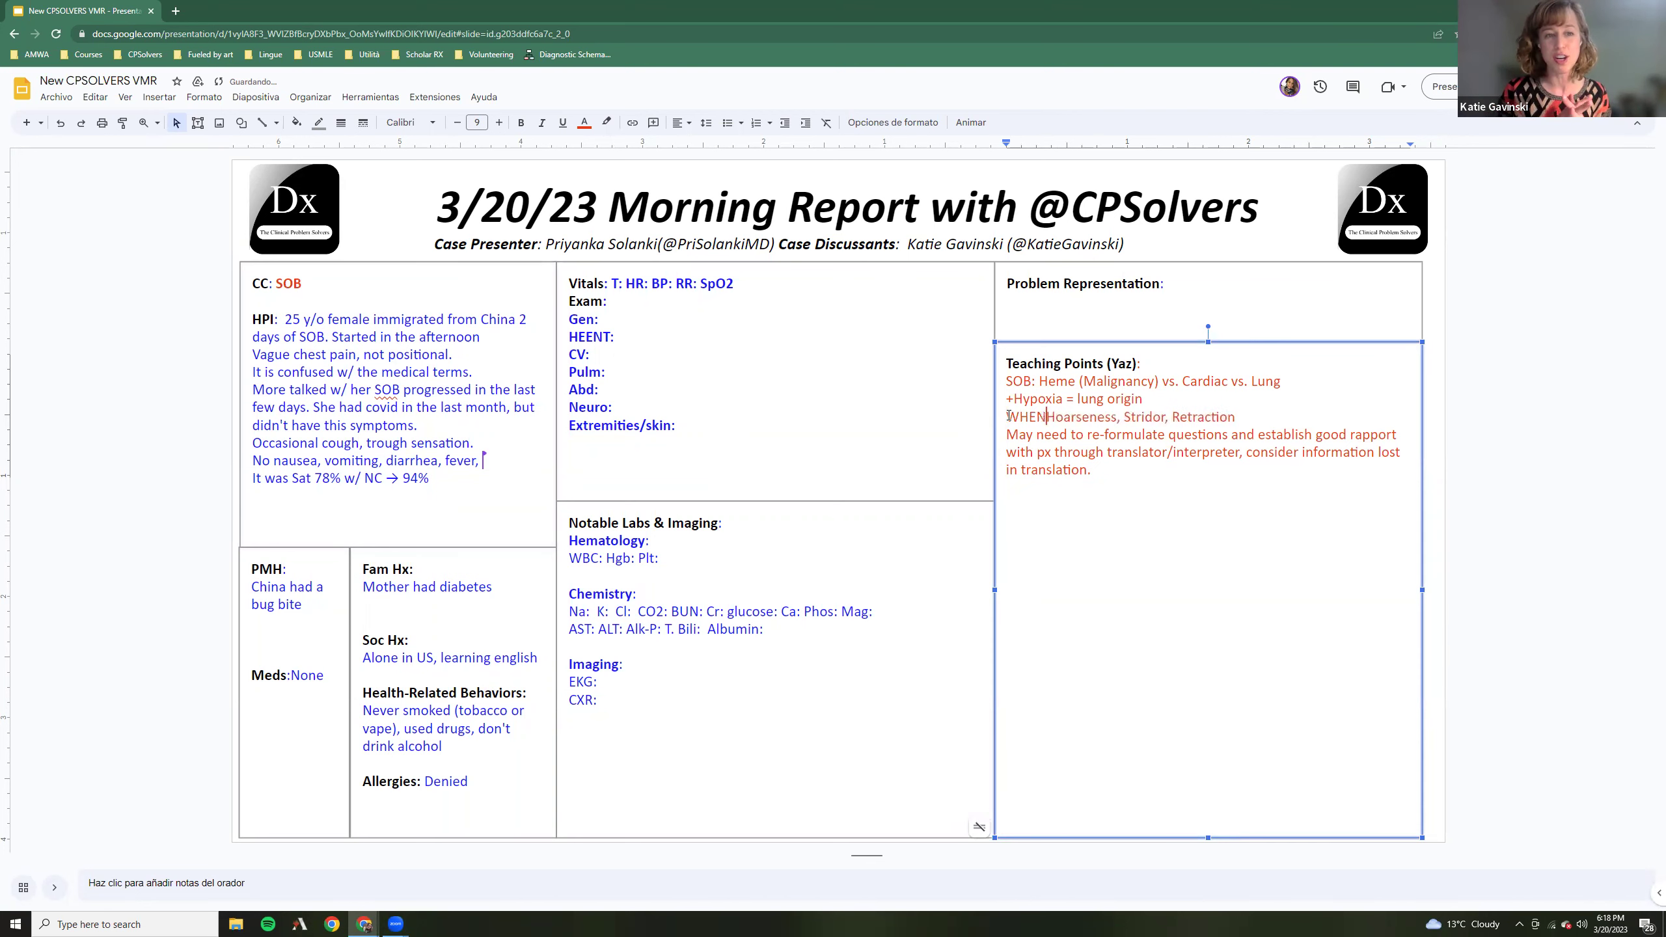
pyautogui.write('THE')
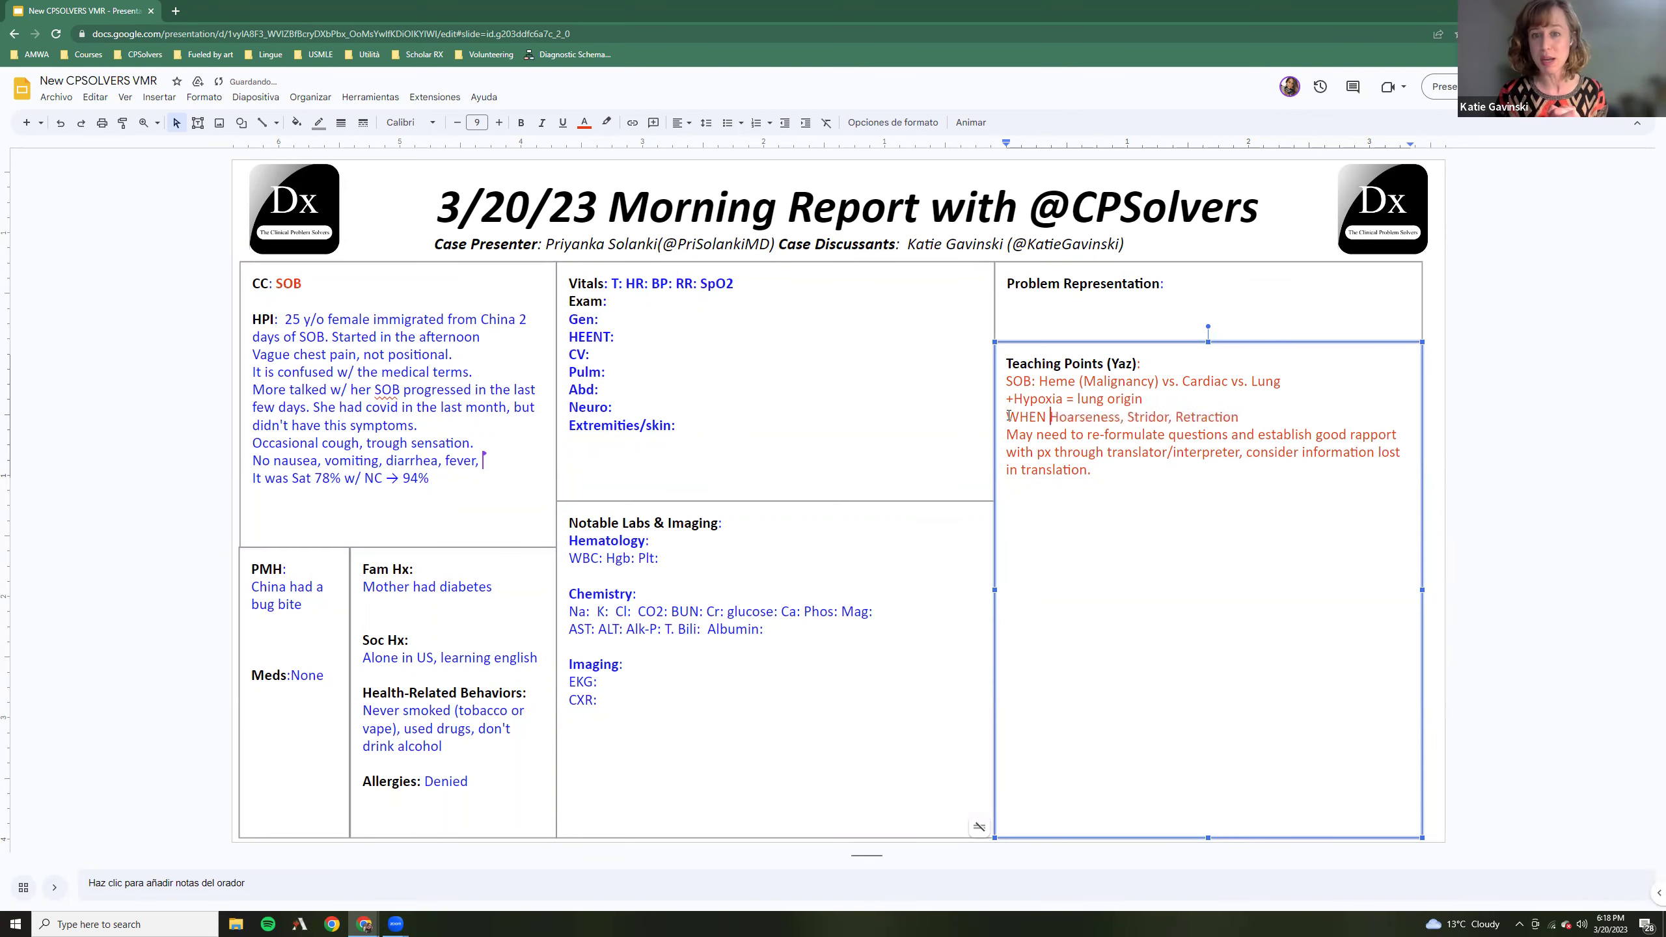
pyautogui.press('BackSpace')
pyautogui.press('BackSpace')
pyautogui.press('BackSpace')
pyautogui.press('BackSpace')
pyautogui.write('hen ')
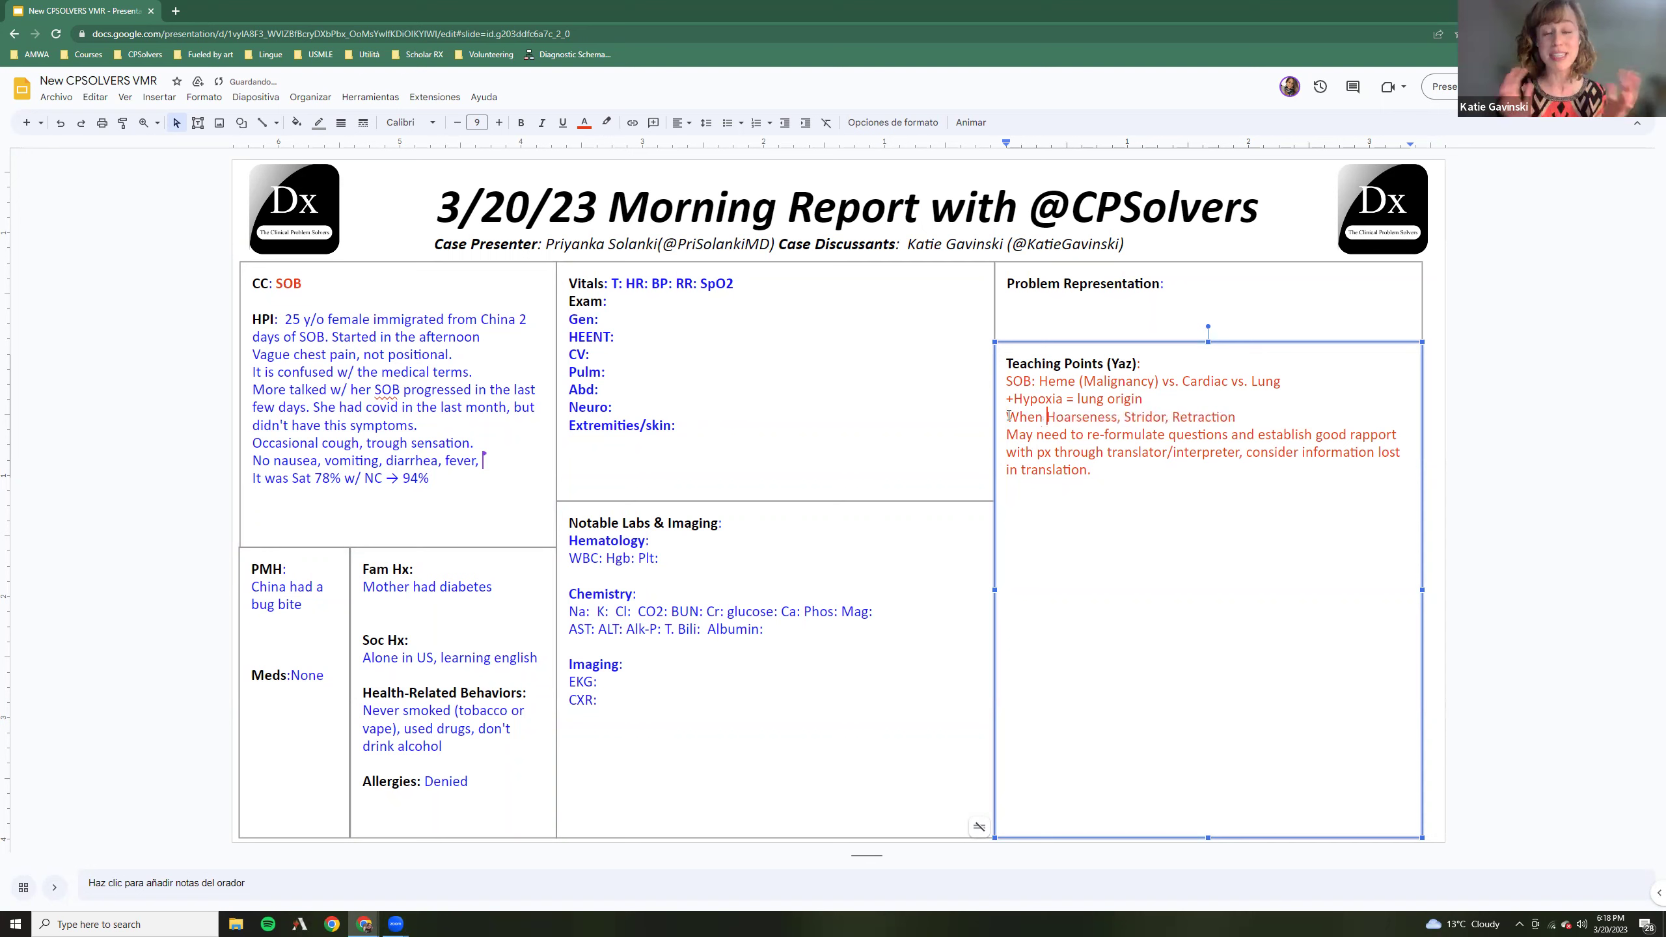
pyautogui.write('the px ')
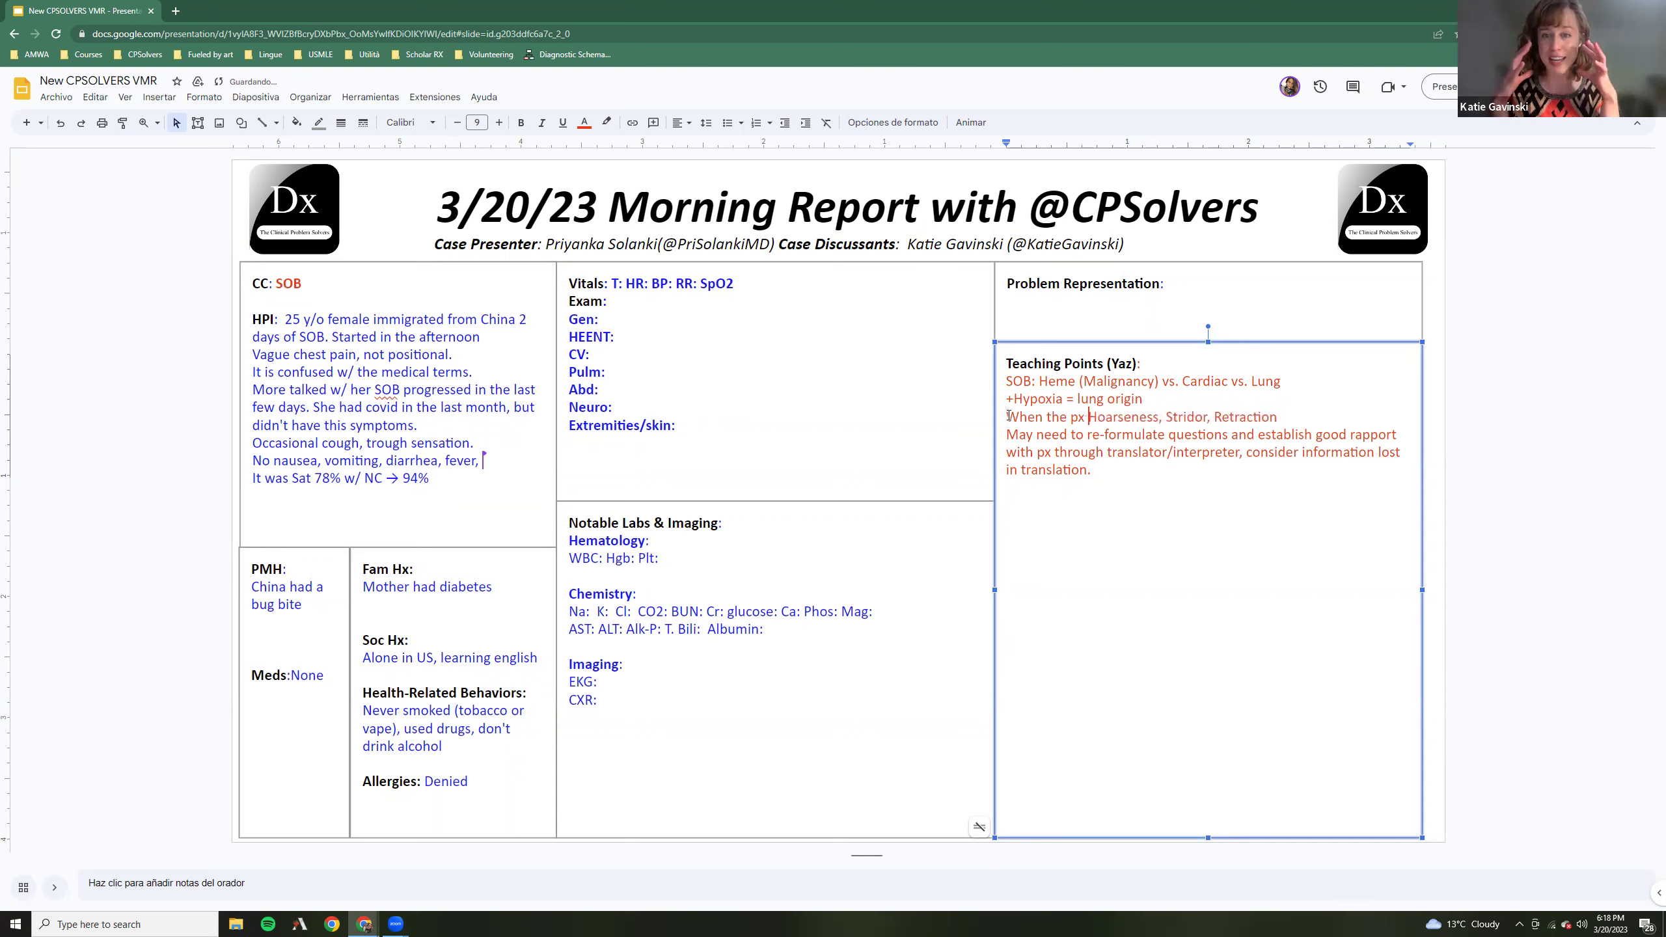
pyautogui.write('refers ')
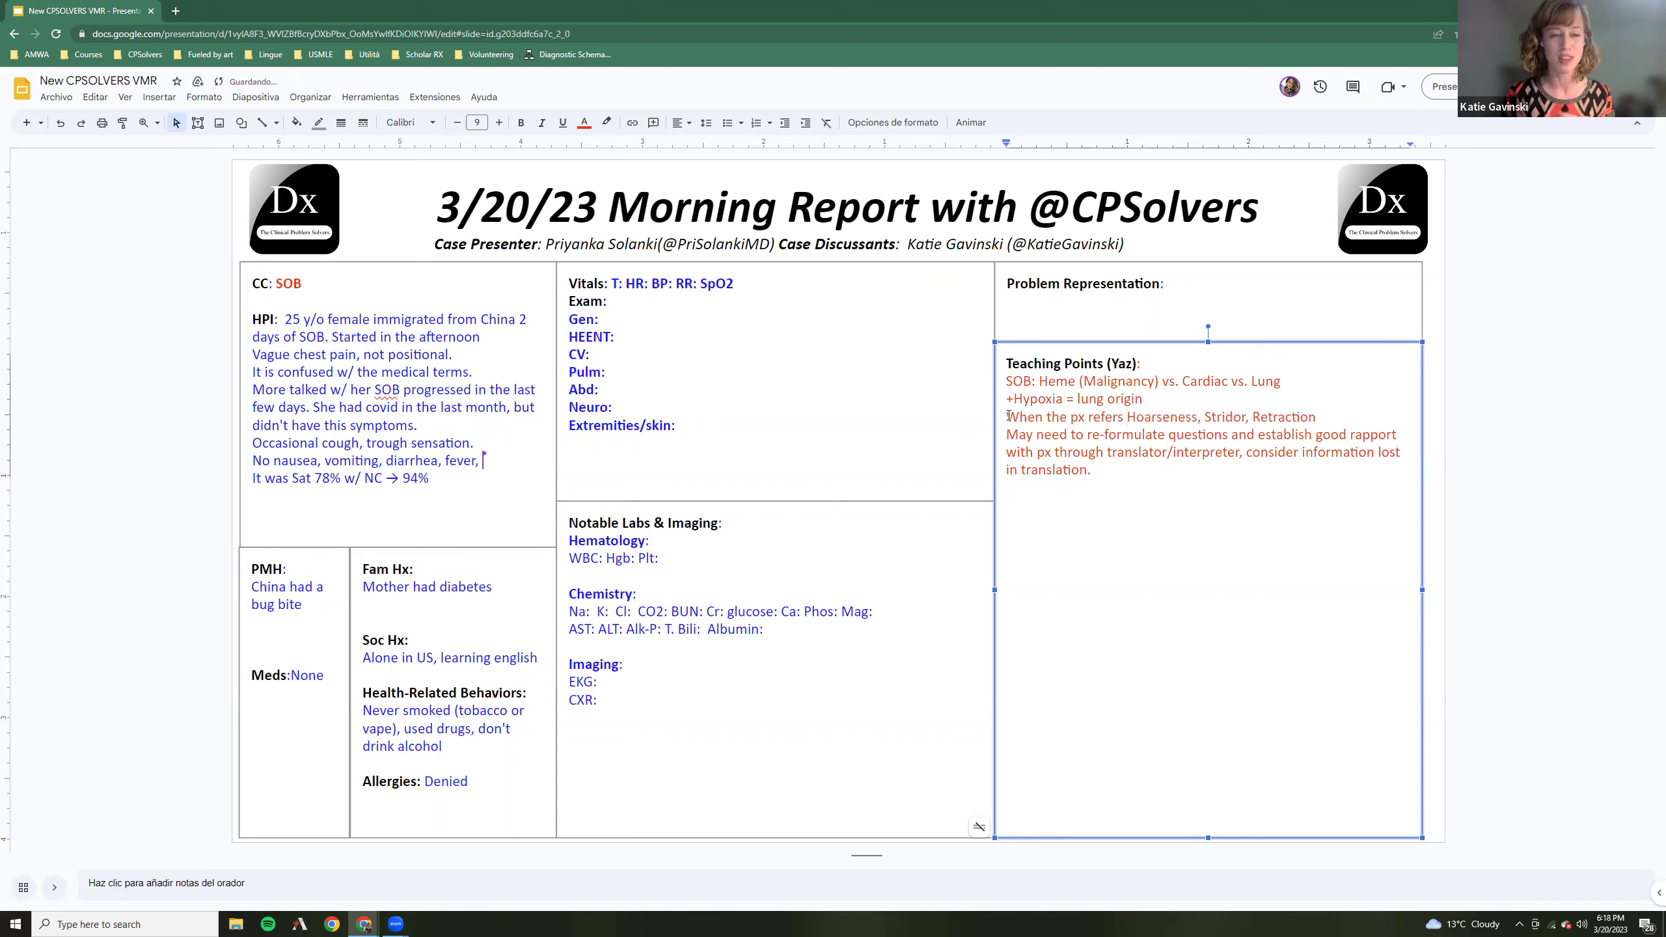
pyautogui.write('a')
pyautogui.press('BackSpace')
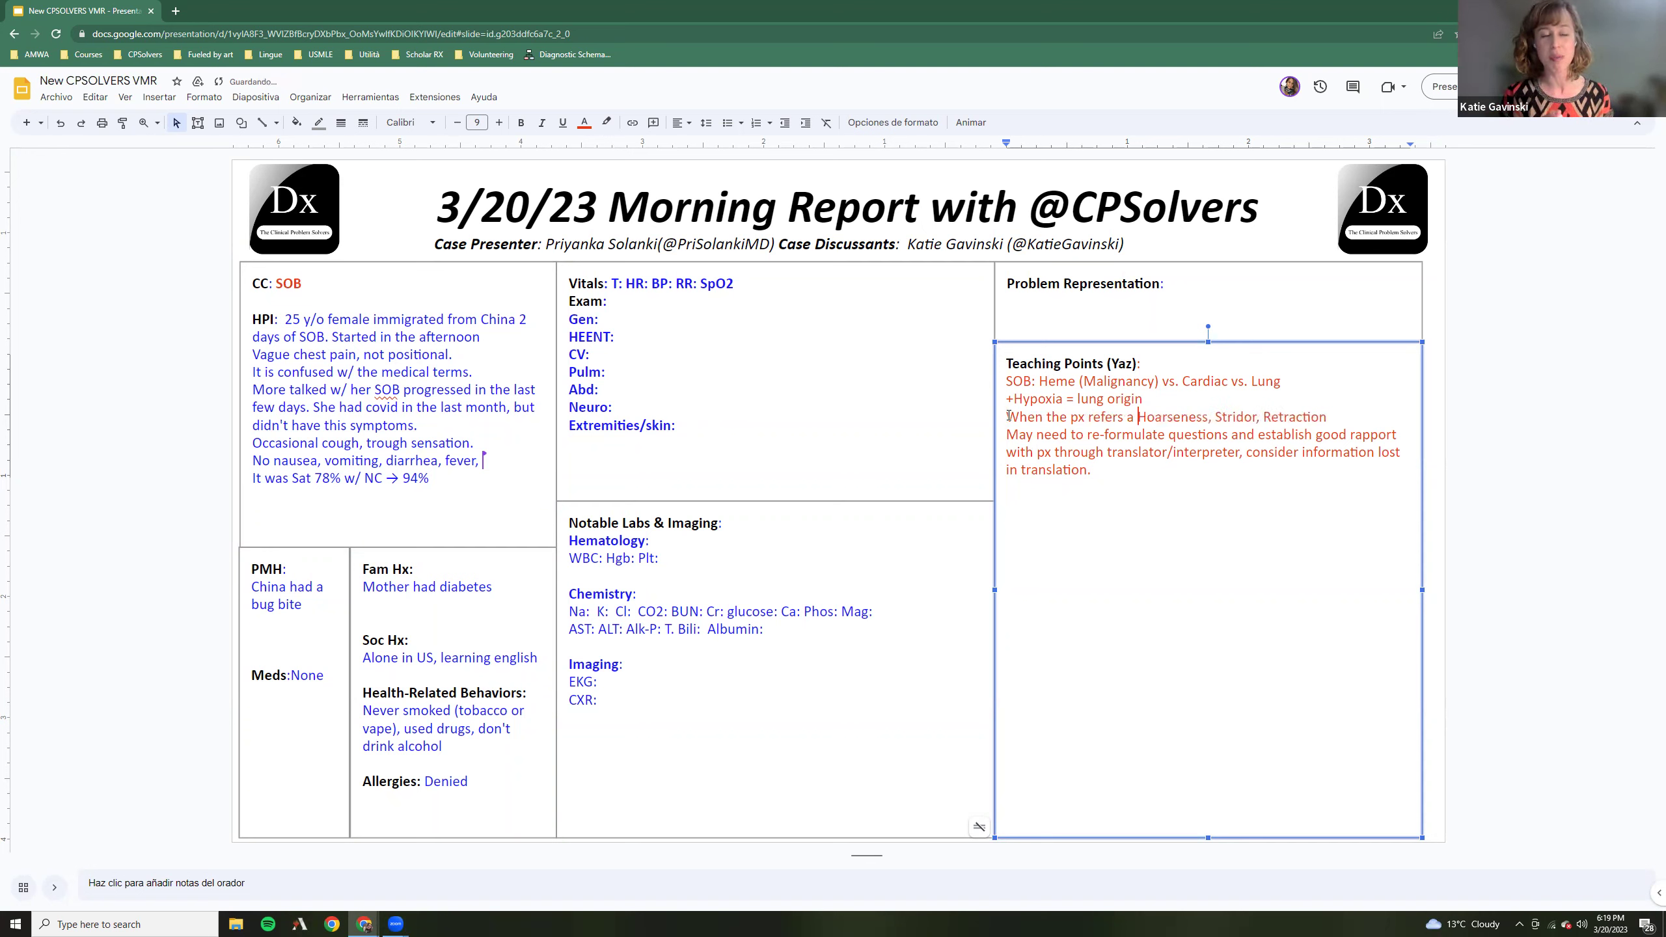
pyautogui.write('"subjective” i')
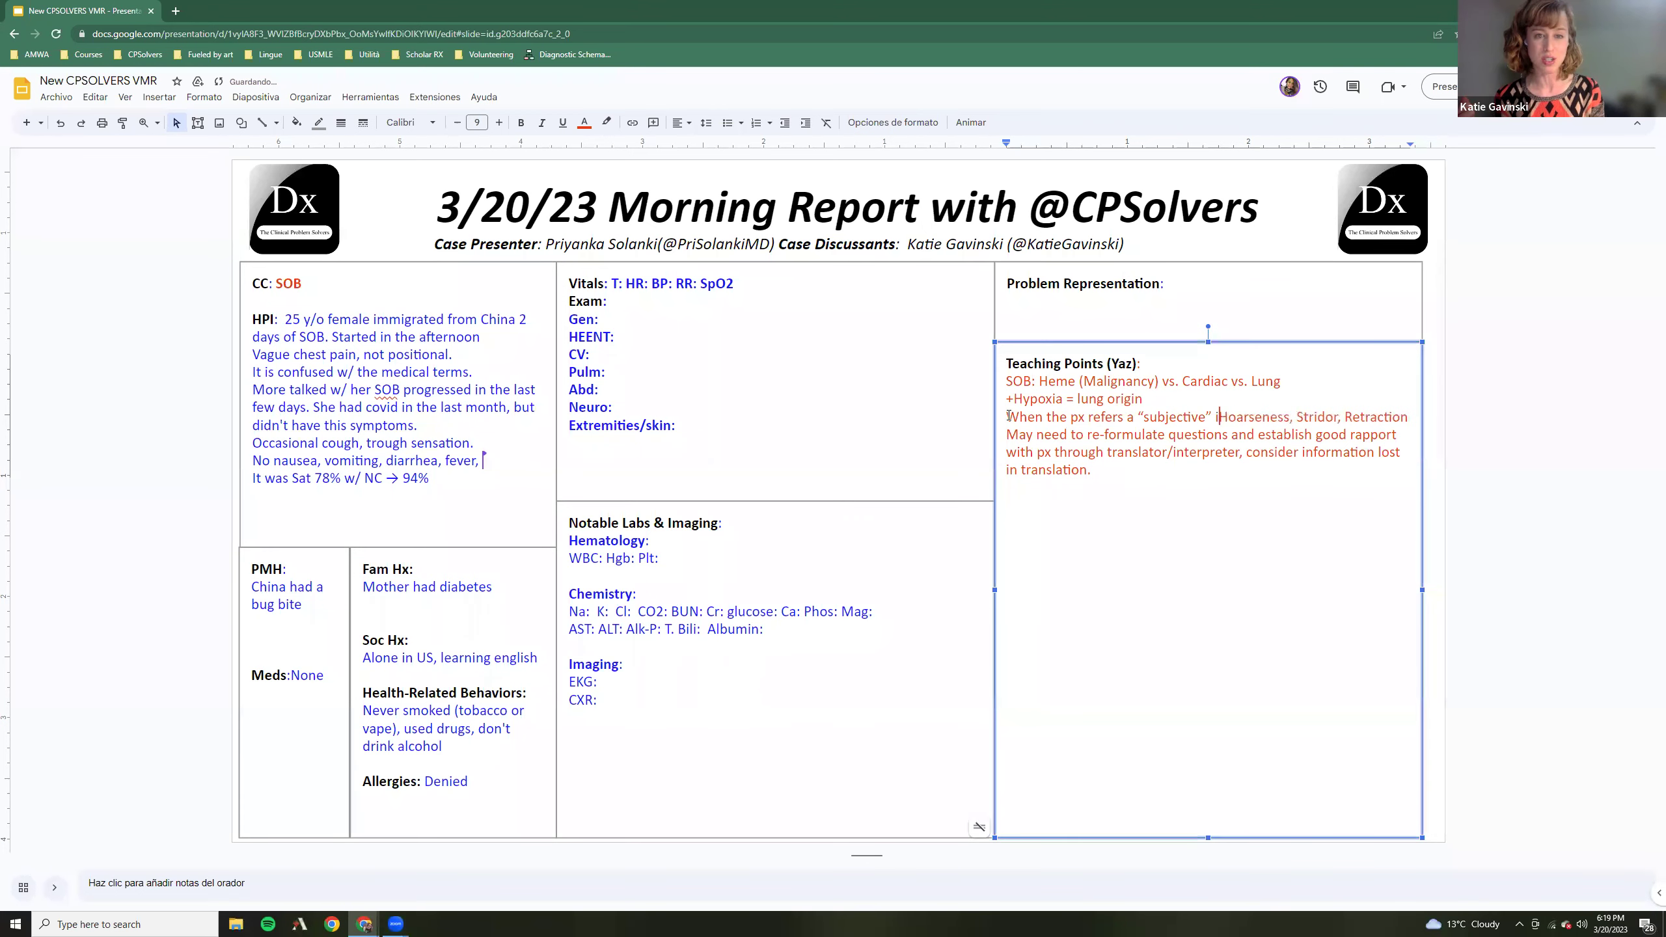
pyautogui.write('" issue')
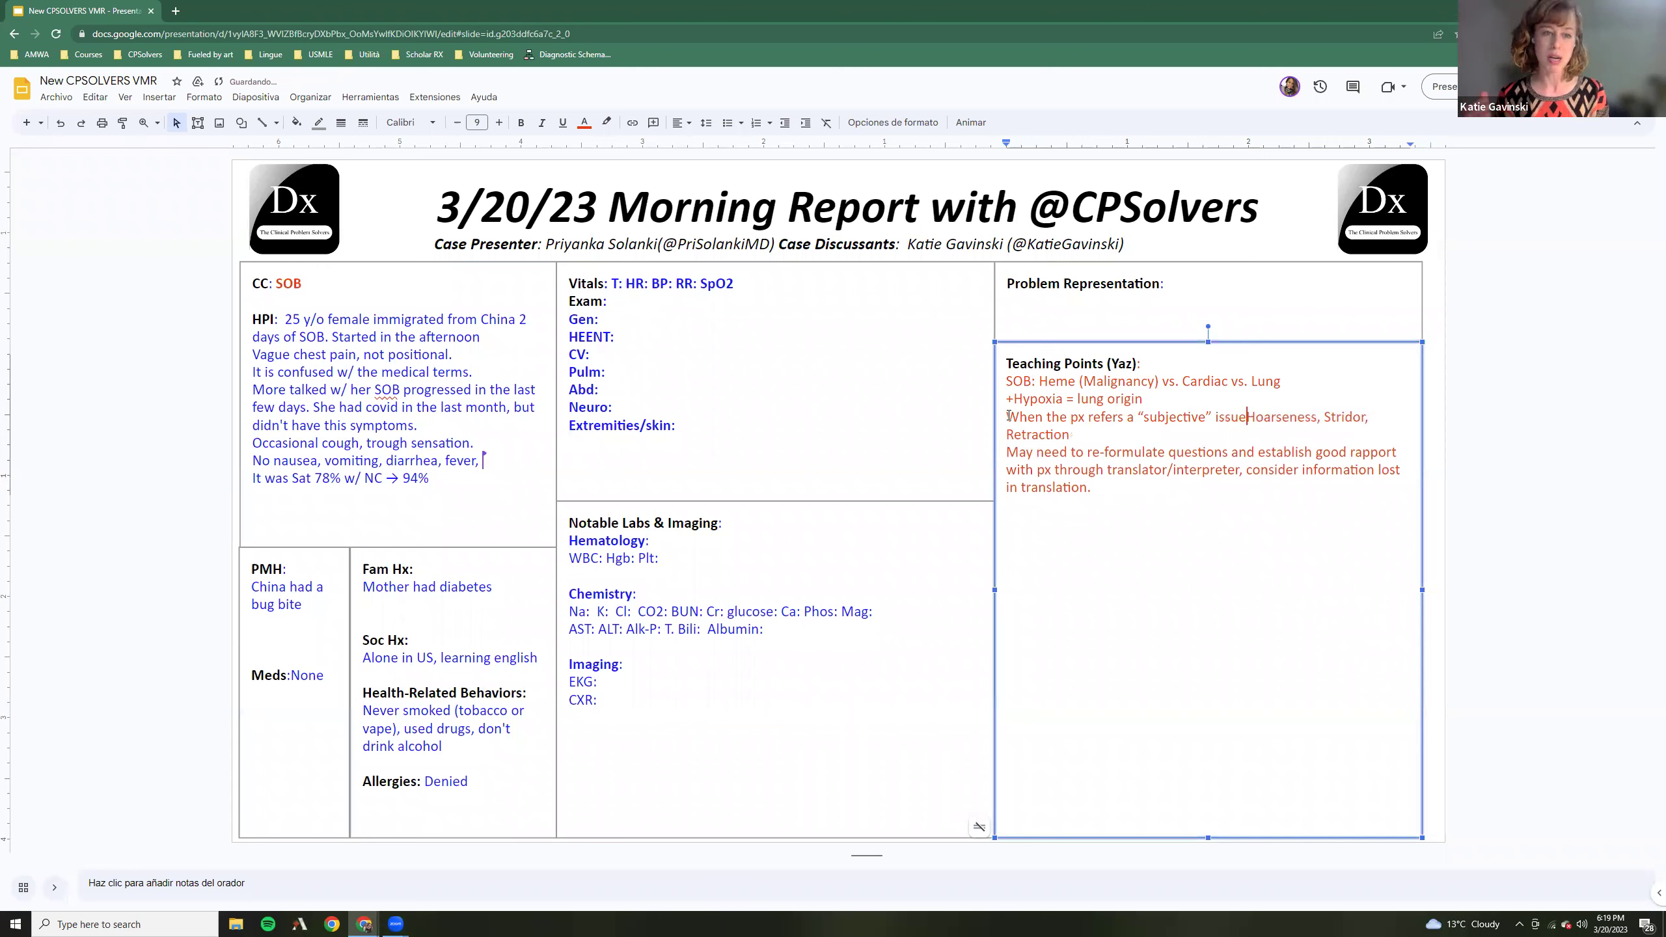
pyautogui.write(' try to')
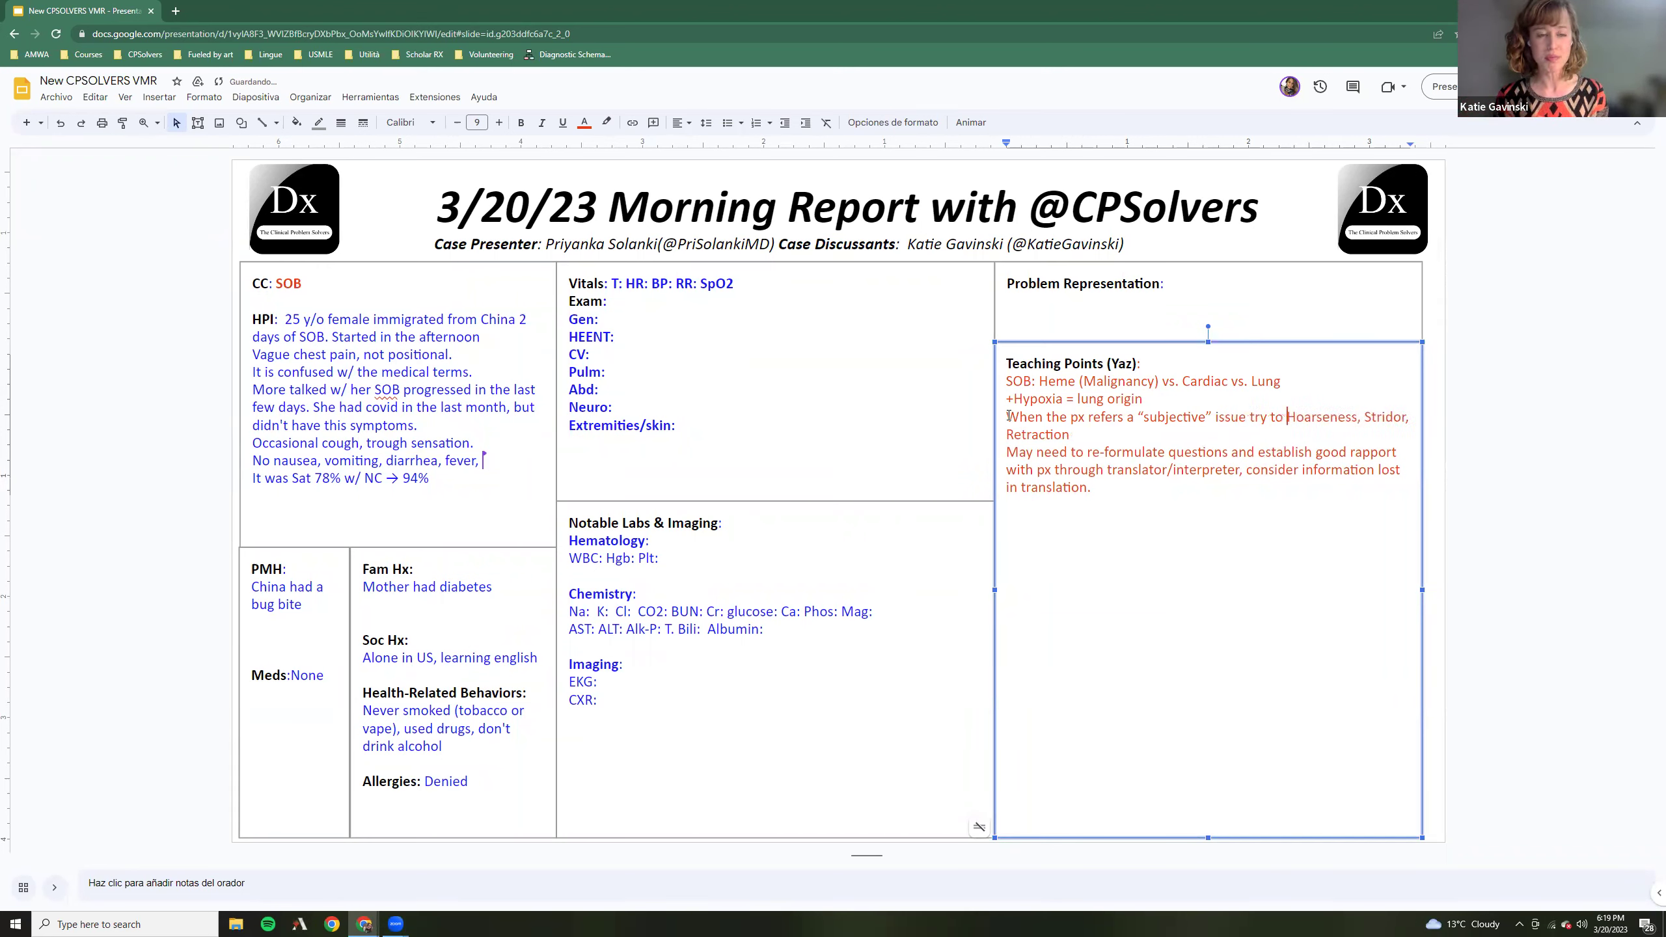
pyautogui.press('BackSpace')
pyautogui.press('BackSpace')
pyautogui.press('BackSpace')
pyautogui.press('BackSpace')
pyautogui.press('BackSpace')
pyautogui.press('BackSpace')
pyautogui.press('BackSpace')
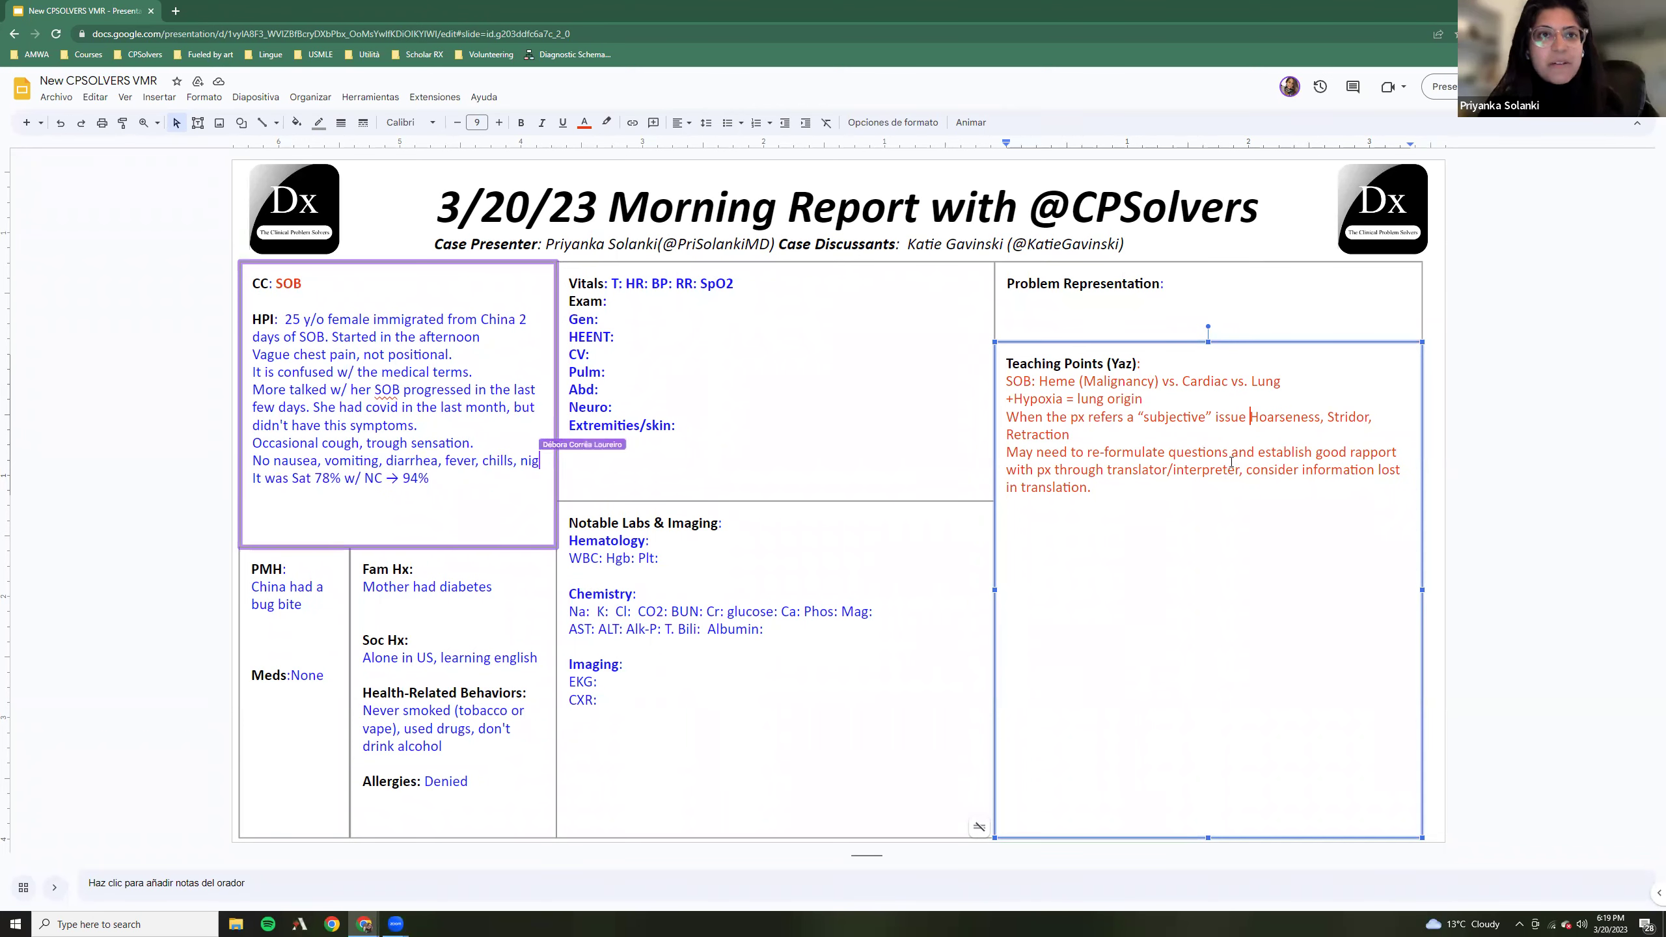
pyautogui.write('take ')
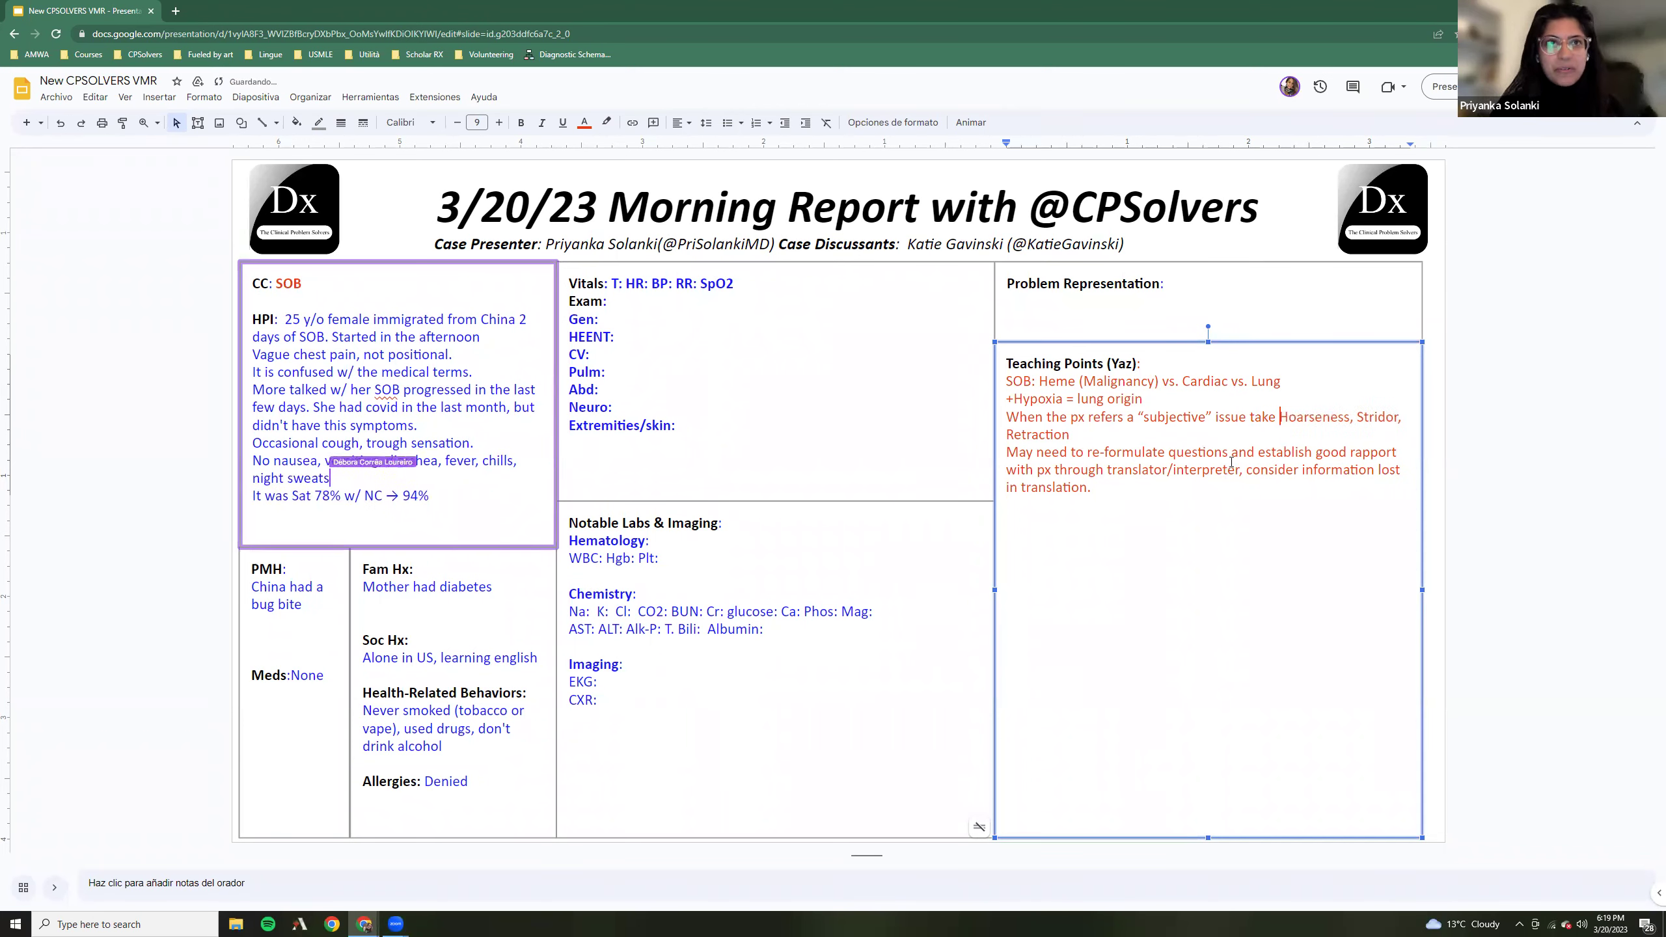
pyautogui.write('the objective d')
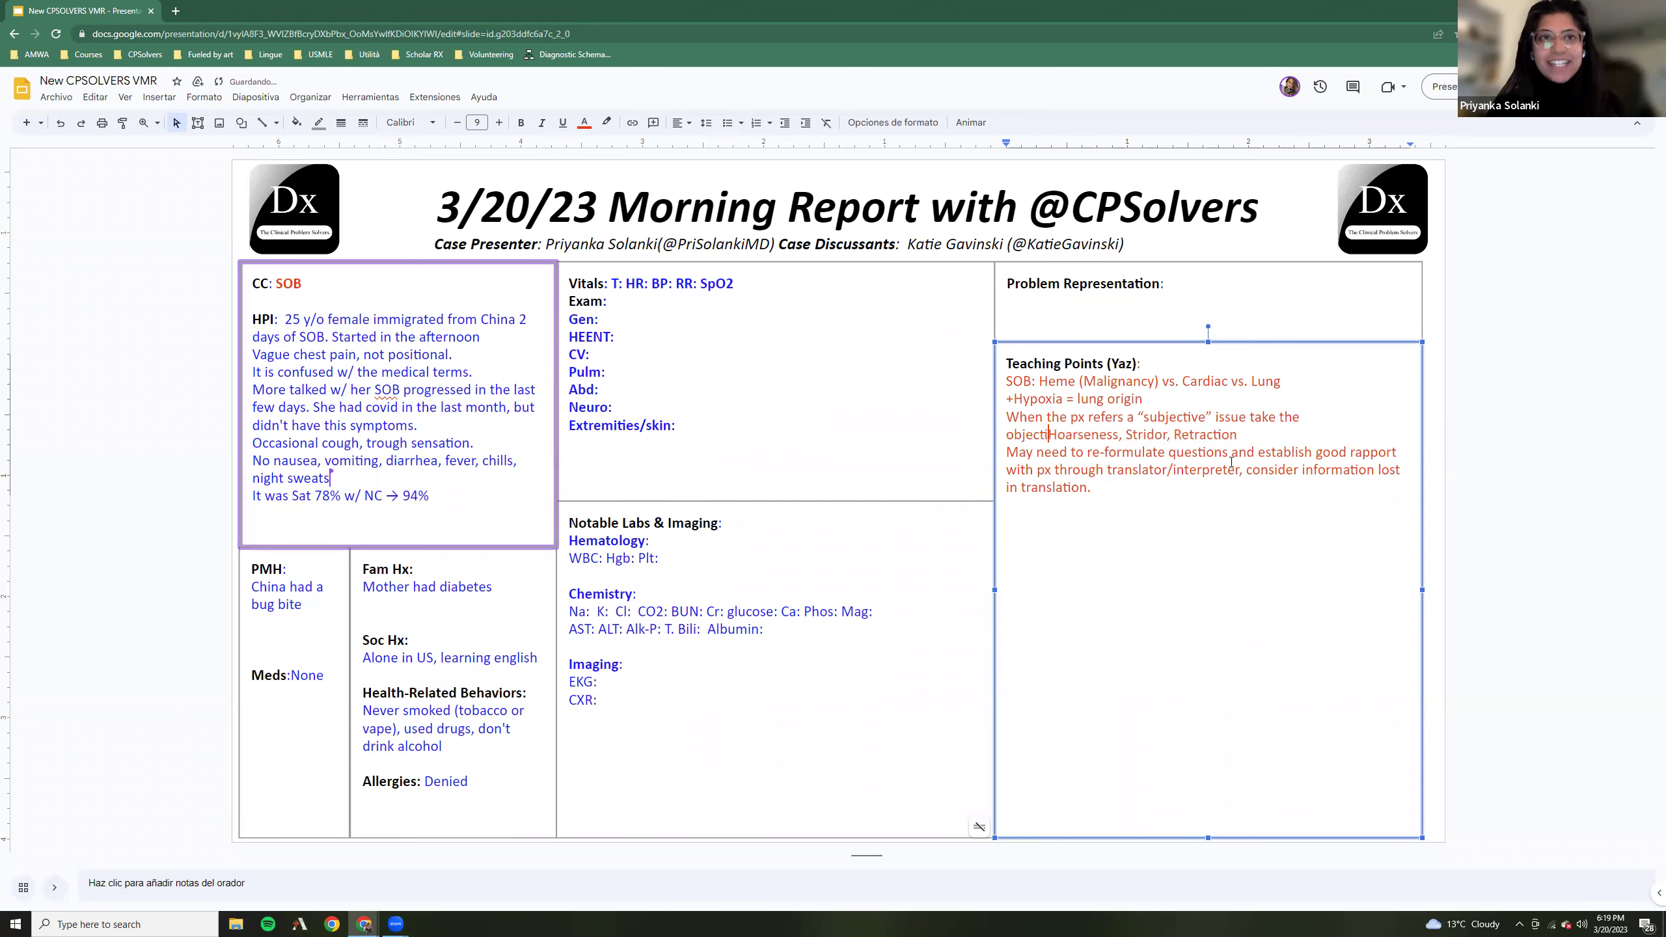
pyautogui.write('ata from PE')
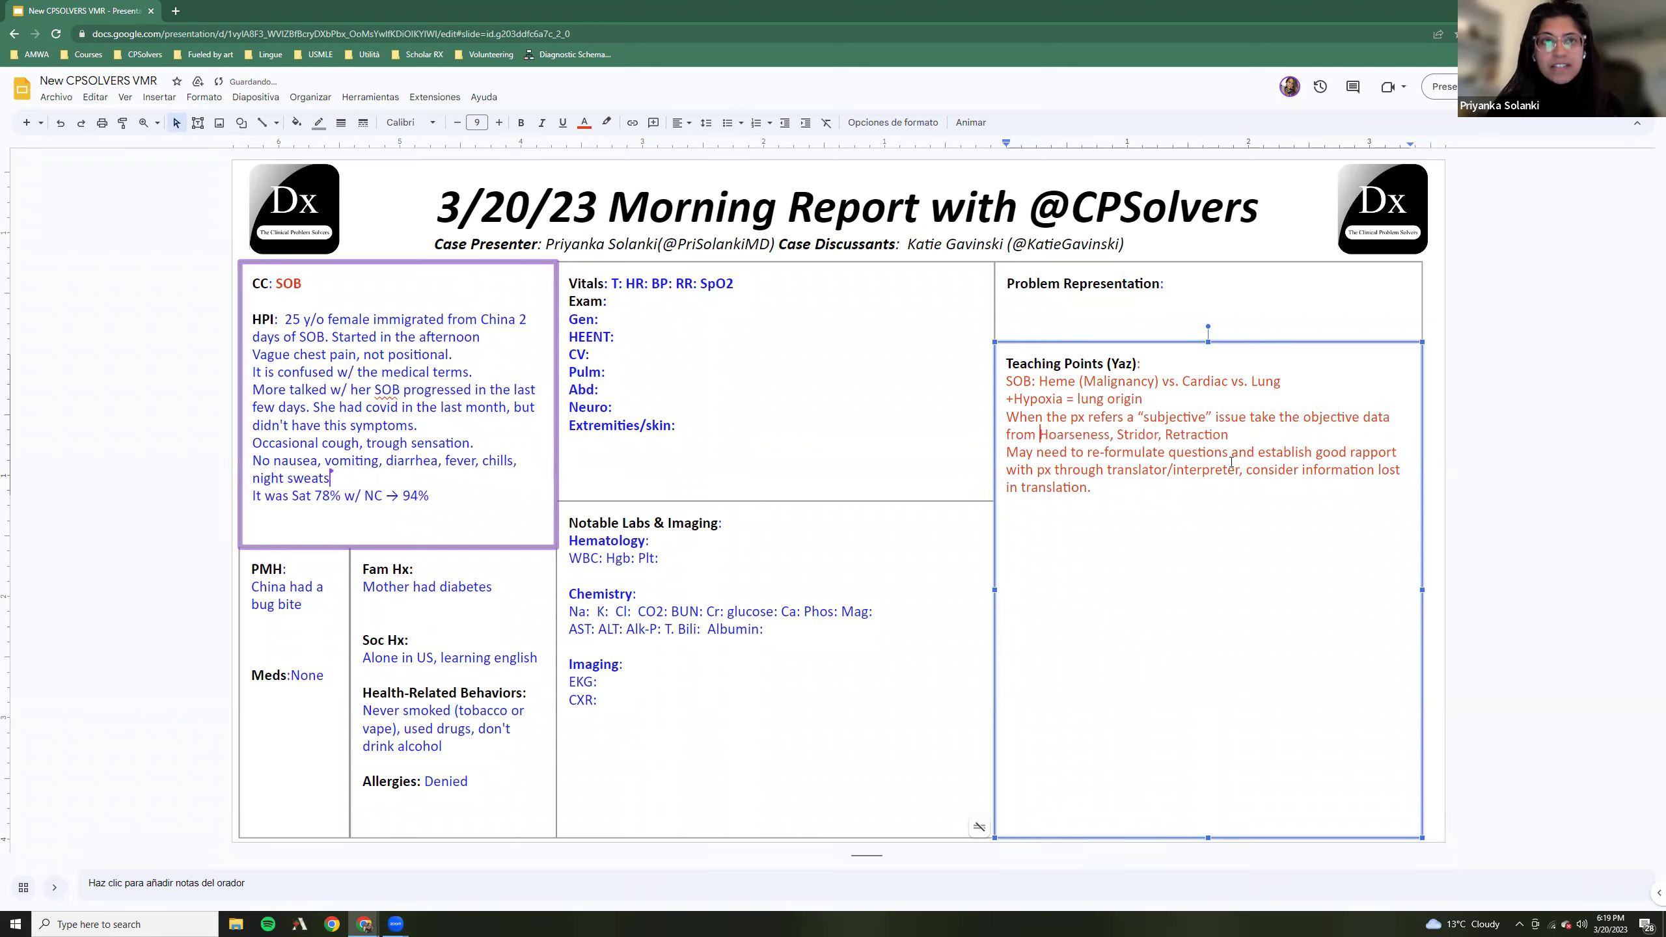
pyautogui.write(':')
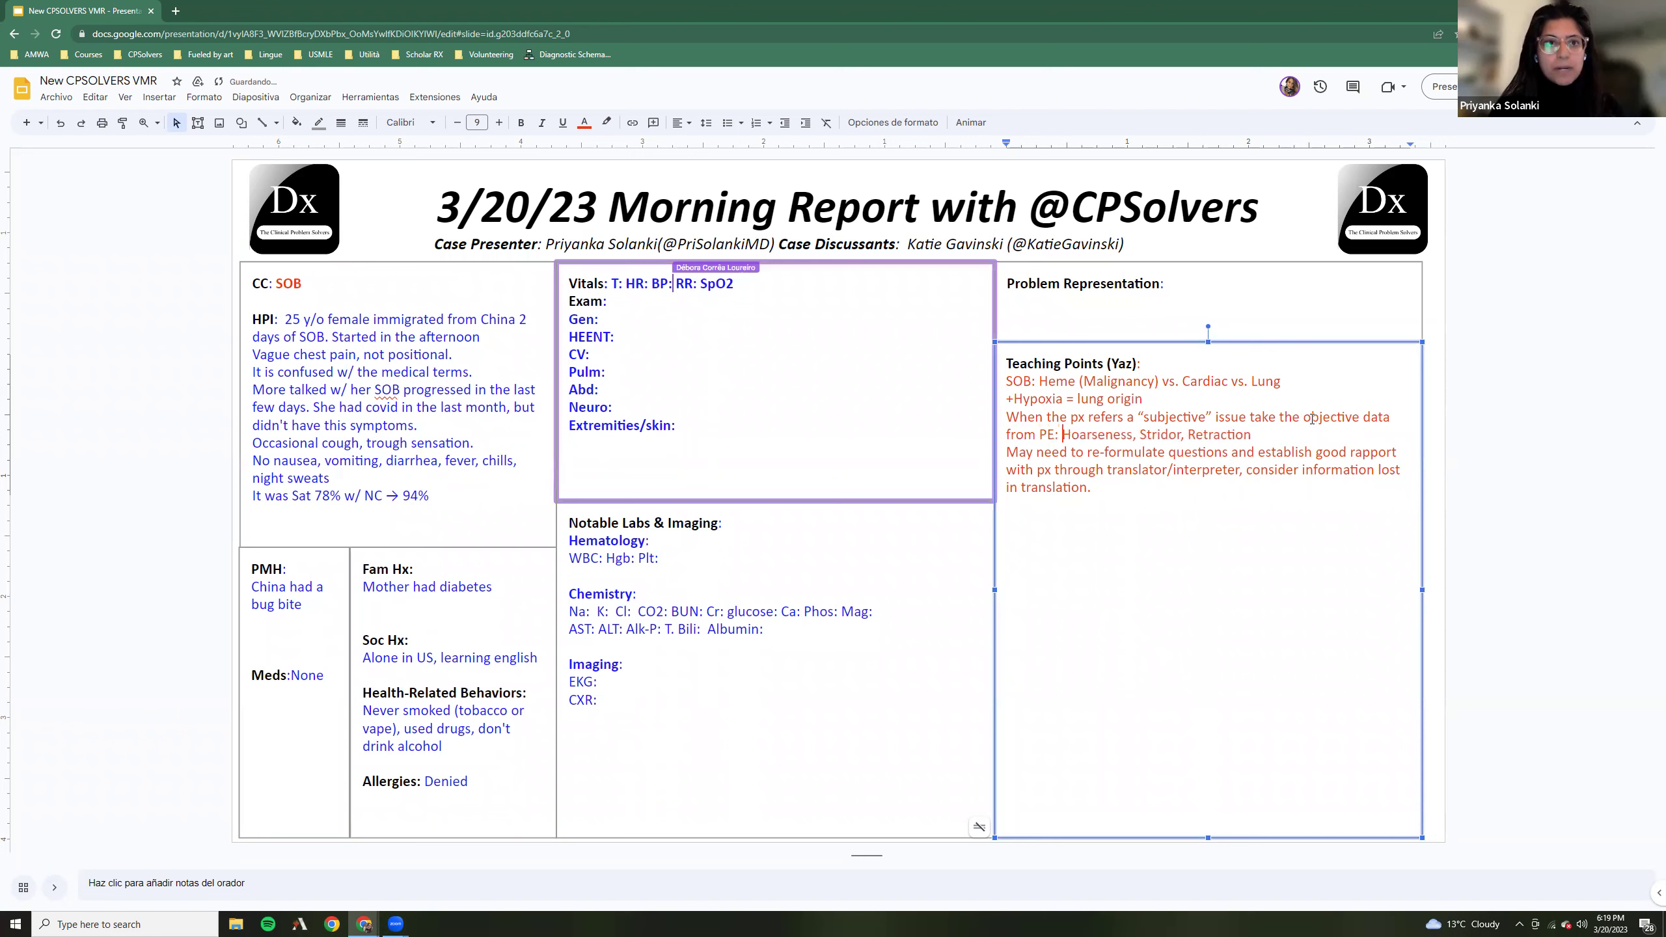
pyautogui.click(1272, 430)
pyautogui.write('of ')
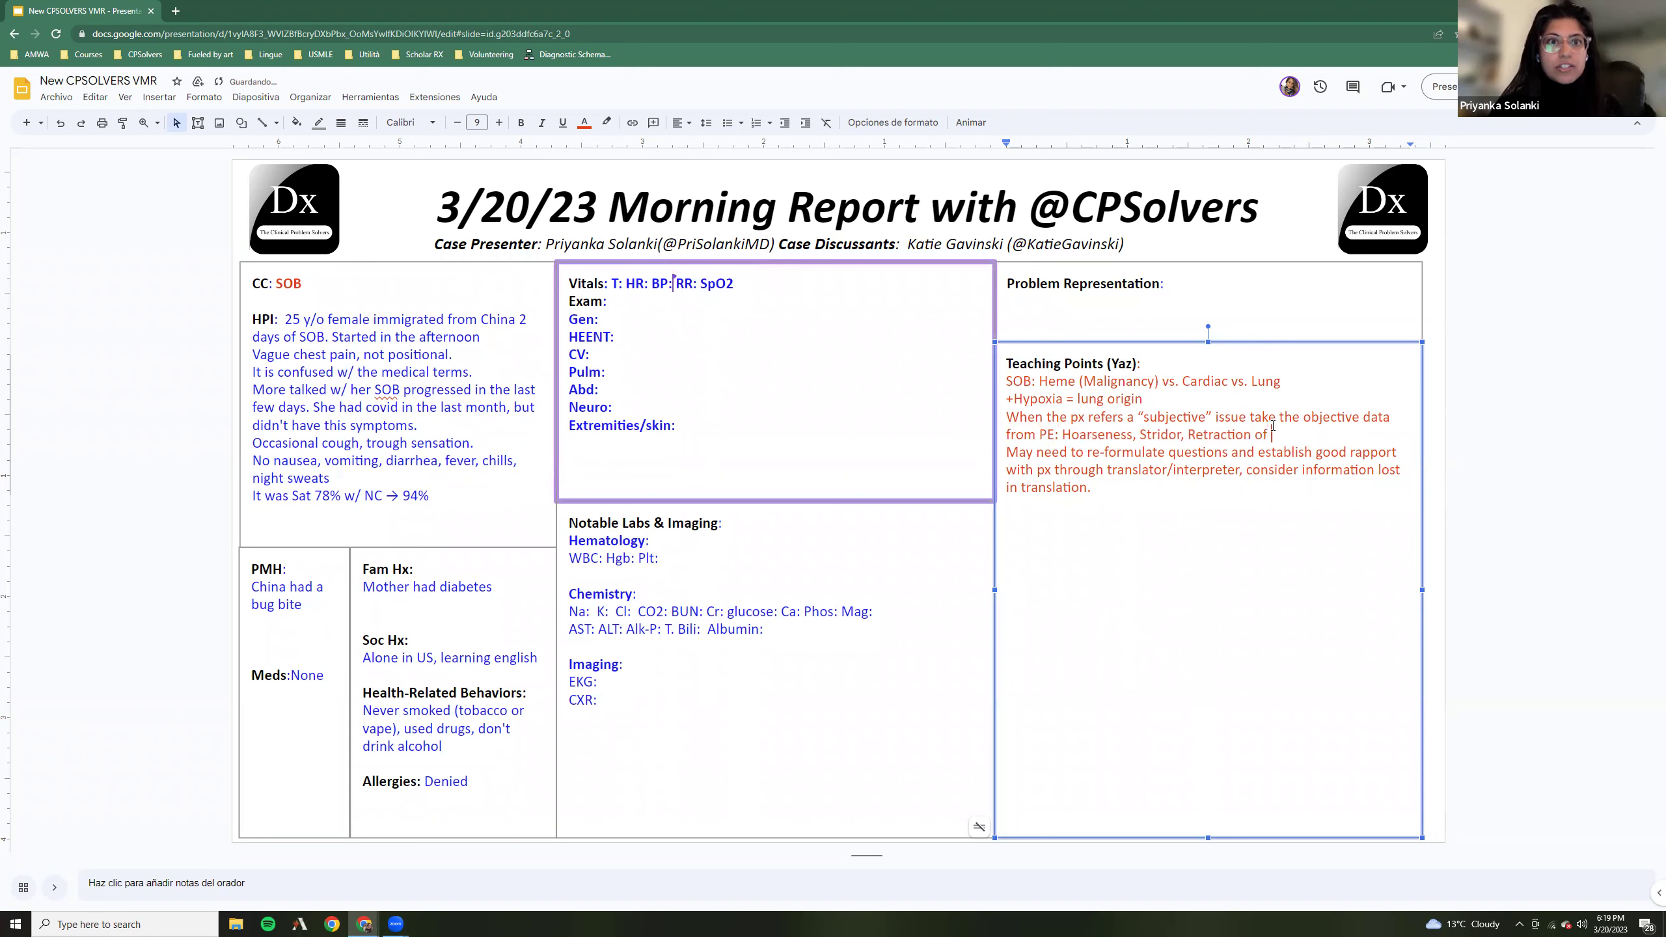
pyautogui.write('ribs,')
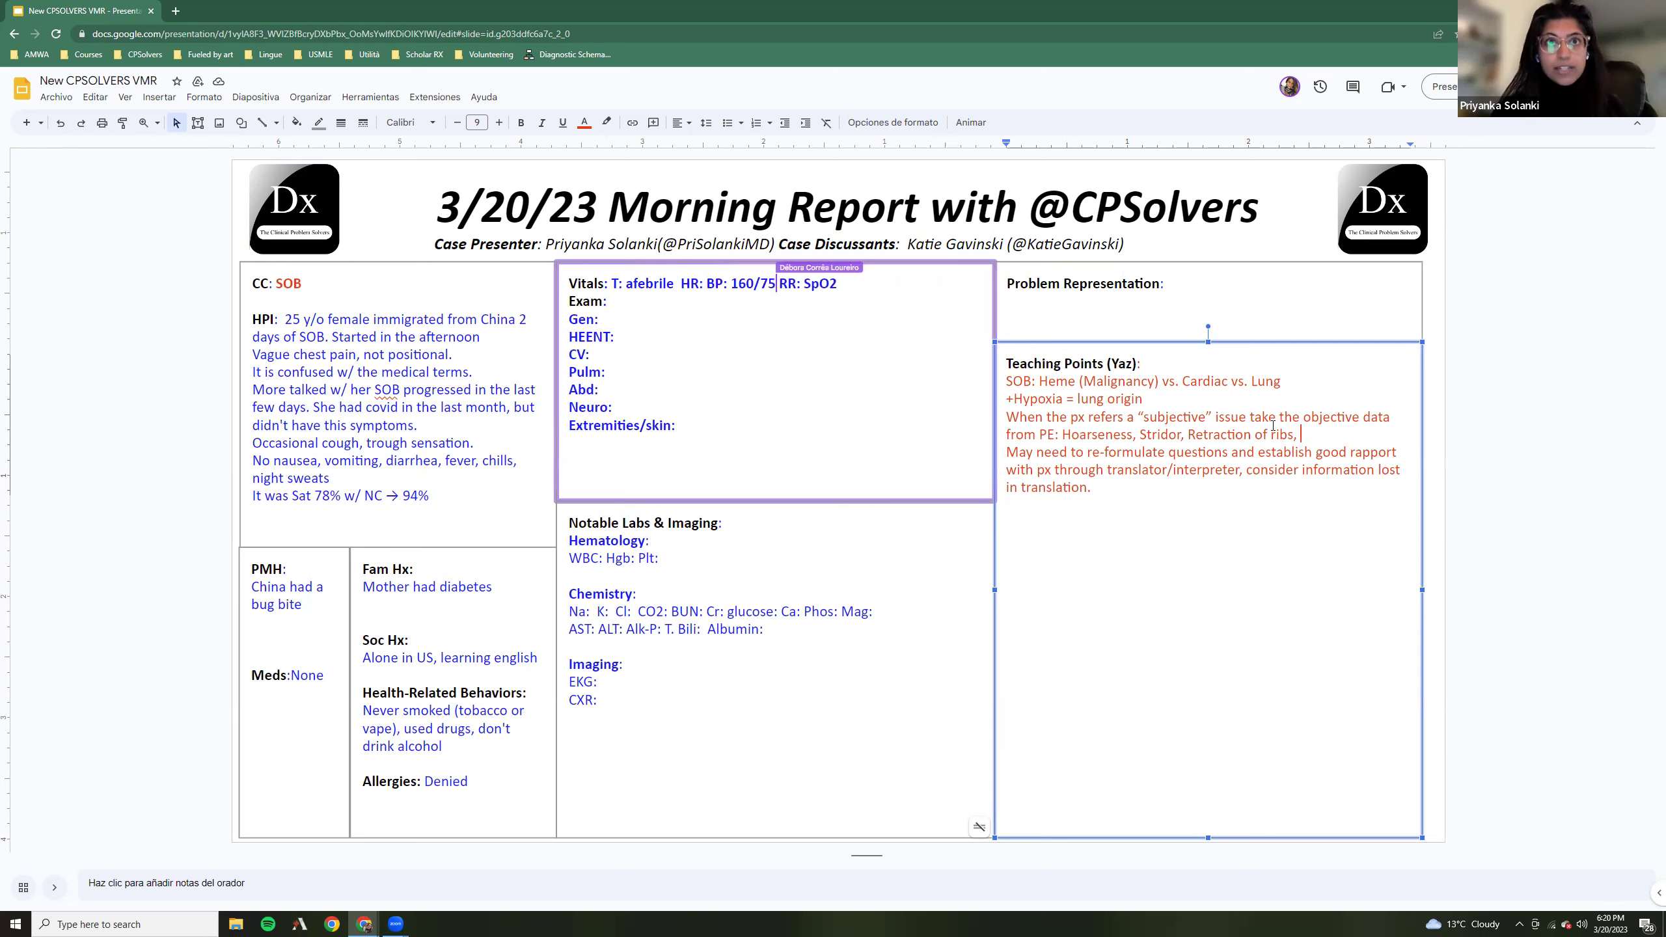
# Change 'Retraction of ribs,' to 'Retraction of chest'
pyautogui.press('BackSpace')
pyautogui.press('BackSpace')
pyautogui.press('BackSpace')
pyautogui.press('BackSpace')
pyautogui.press('BackSpace')
pyautogui.press('BackSpace')
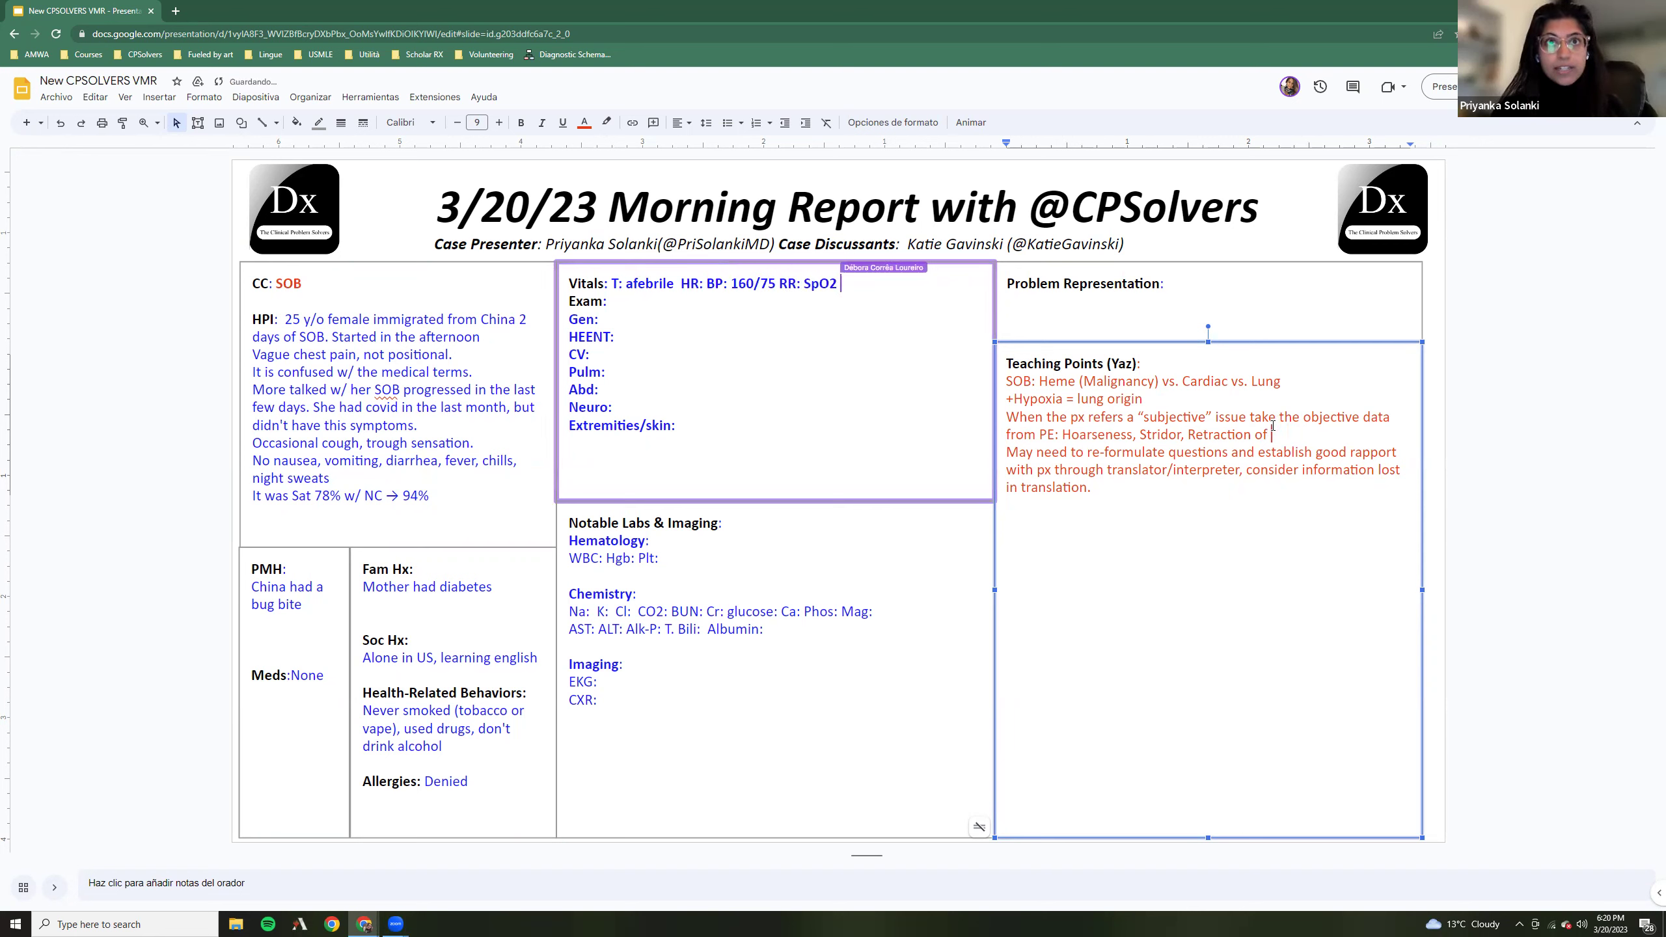
pyautogui.write('R')
pyautogui.press('BackSpace')
pyautogui.write('chest')
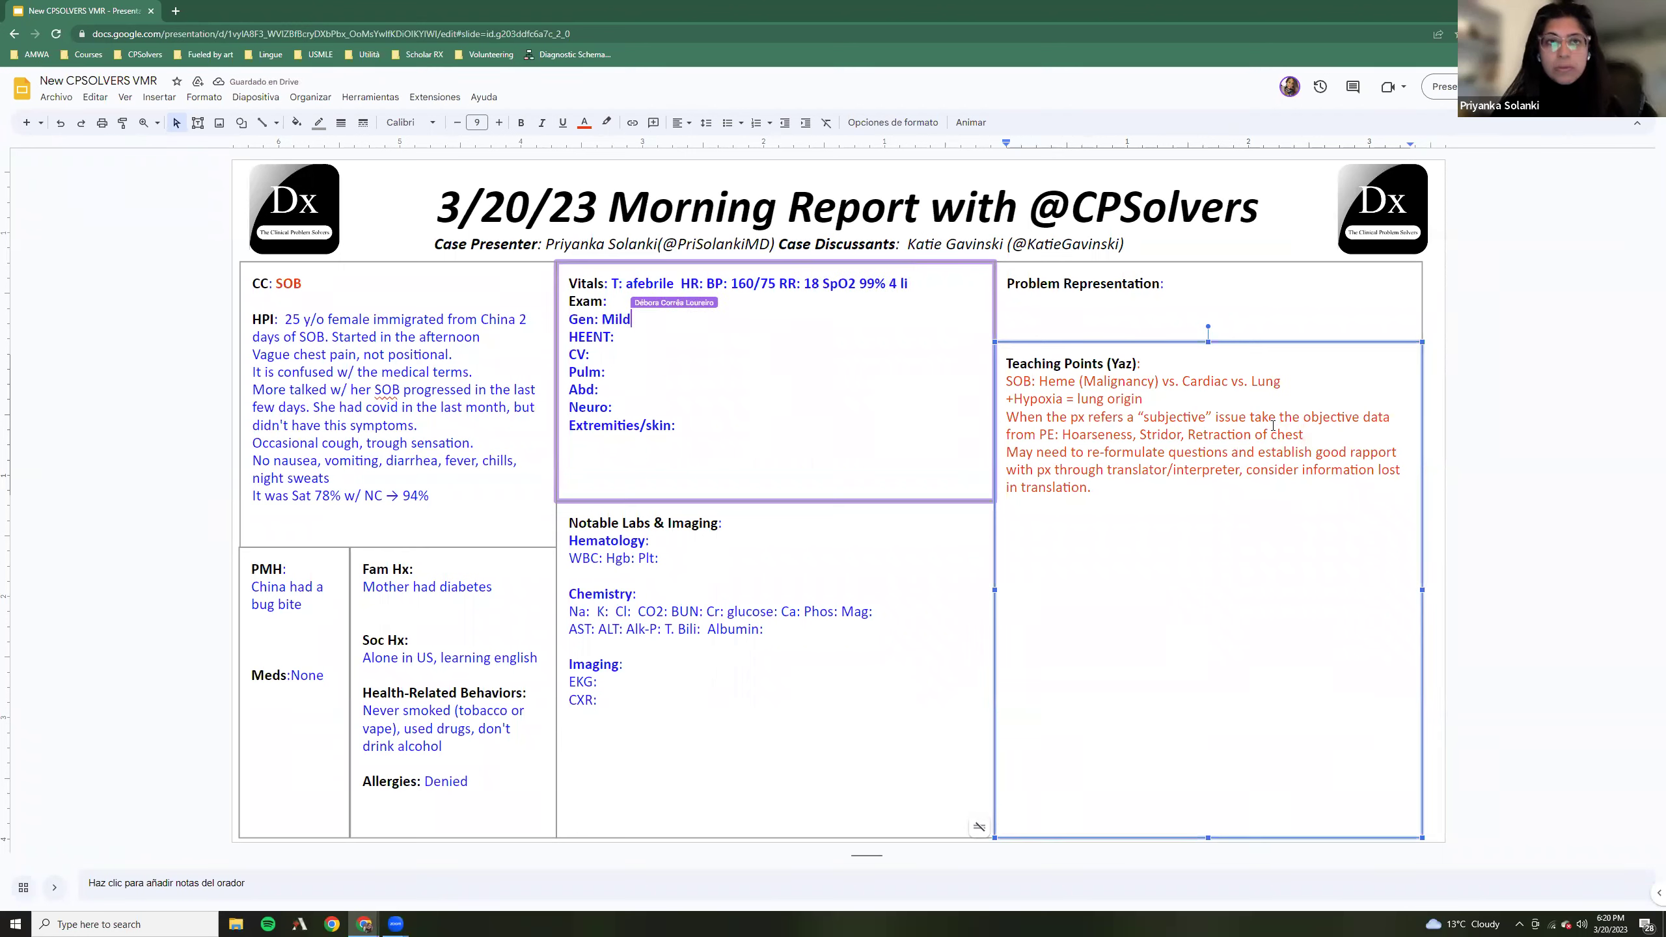
# Make '+Hypoxia = lung origin' a + list item and reduce its indent
pyautogui.click(1011, 399)
pyautogui.press('space')
pyautogui.moveTo(1069, 146); pyautogui.dragTo(1026, 143)
pyautogui.click(1228, 380)
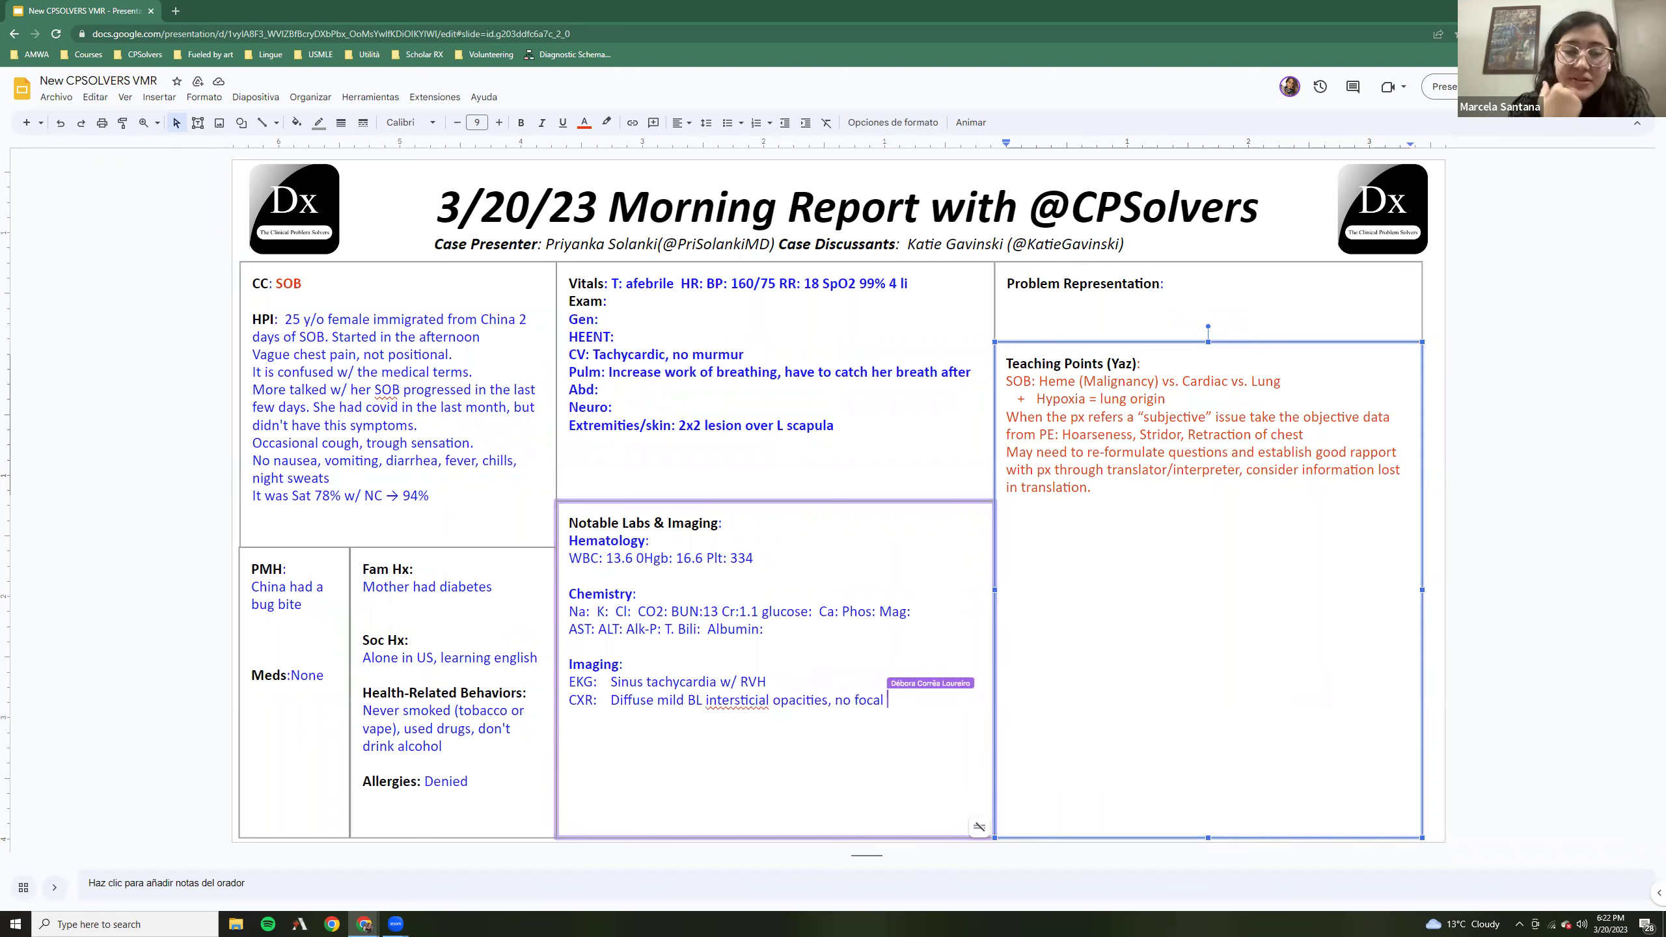
# Insert a blank line before the 'May need to re-formulate…' teaching point
pyautogui.press('Return')
pyautogui.press('Return')
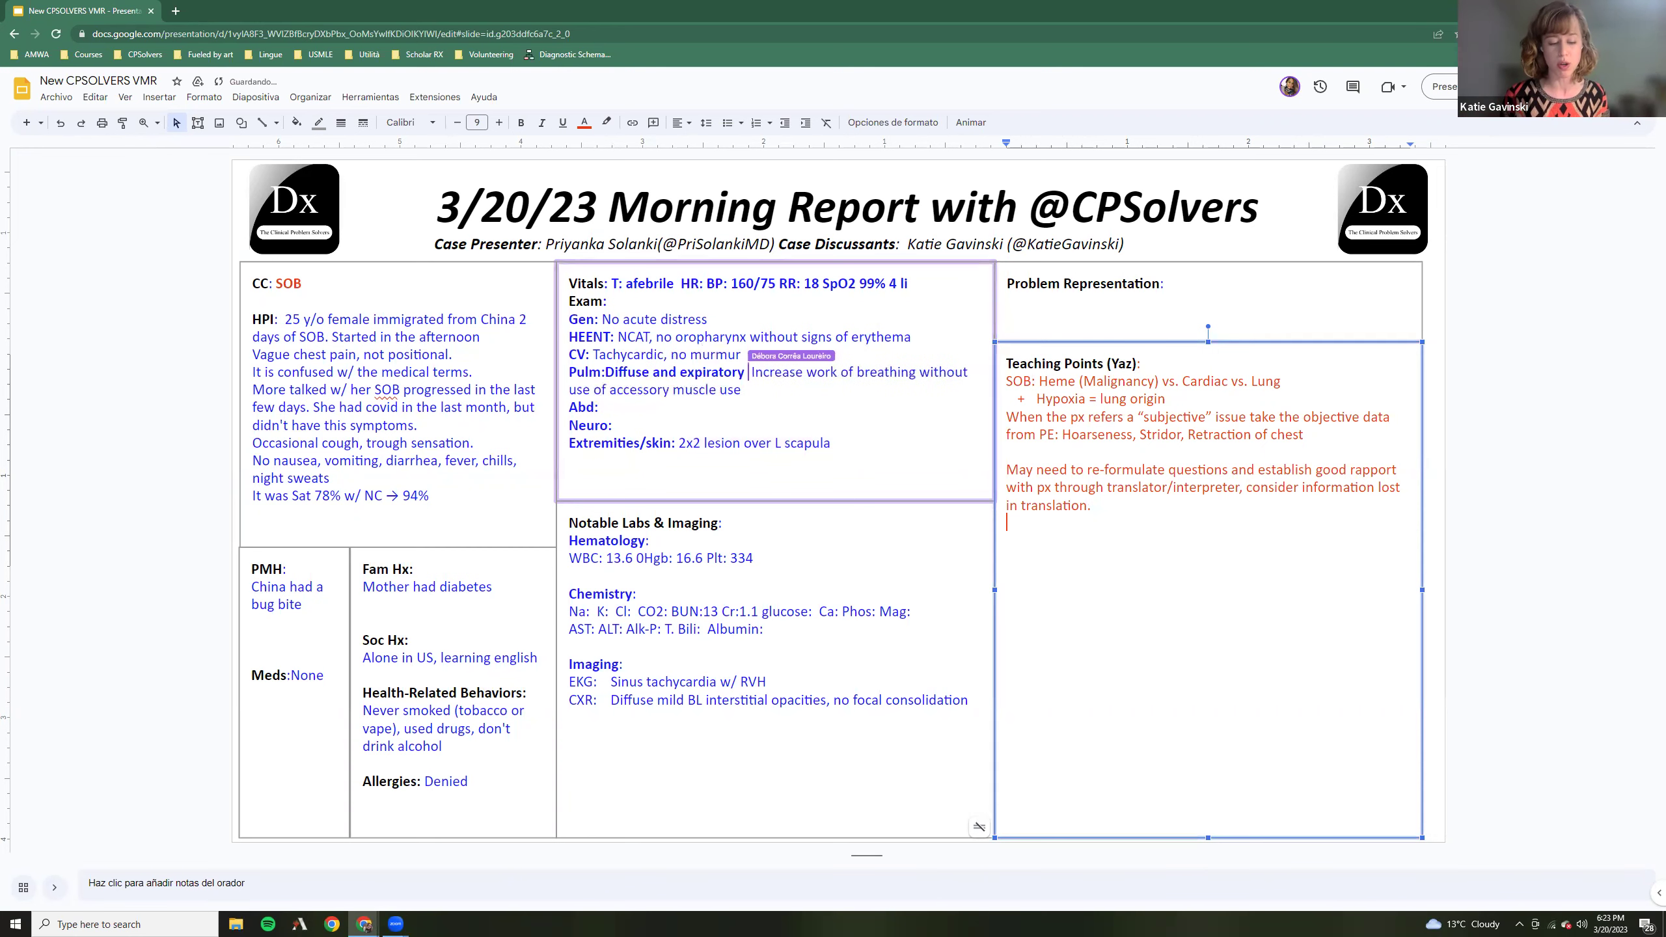
# Type 'Leukocytosis' as a new line beneath 'Retraction of chest' in Teaching Points
pyautogui.press('Return')
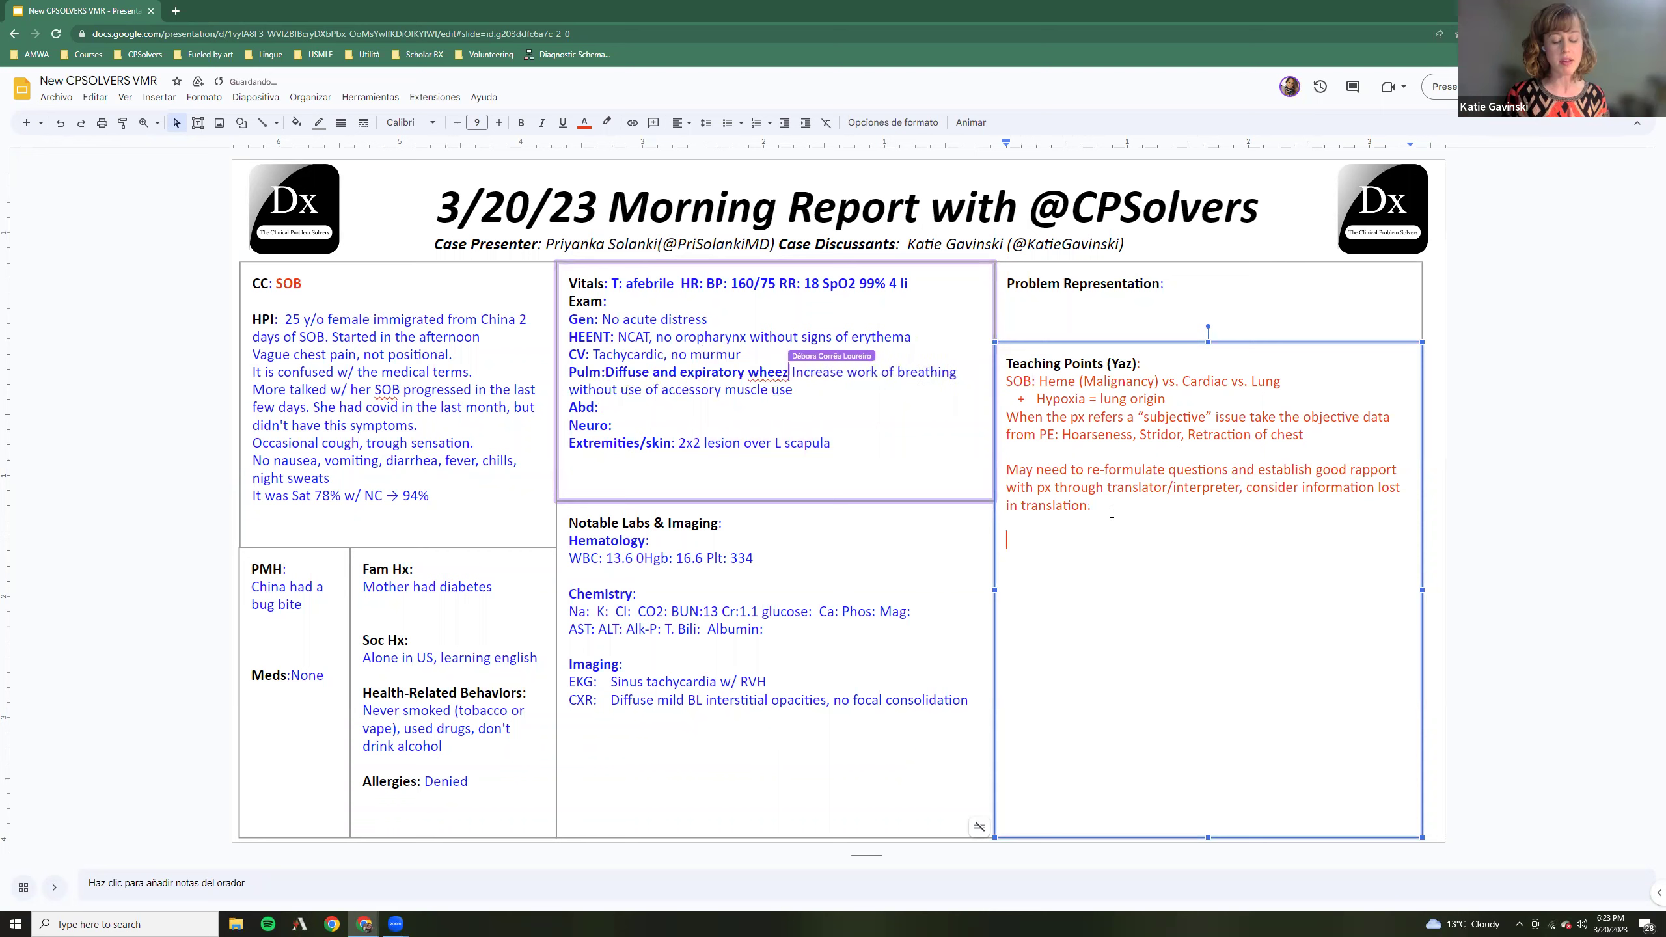
pyautogui.click(1325, 434)
pyautogui.press('Return')
pyautogui.press('Return')
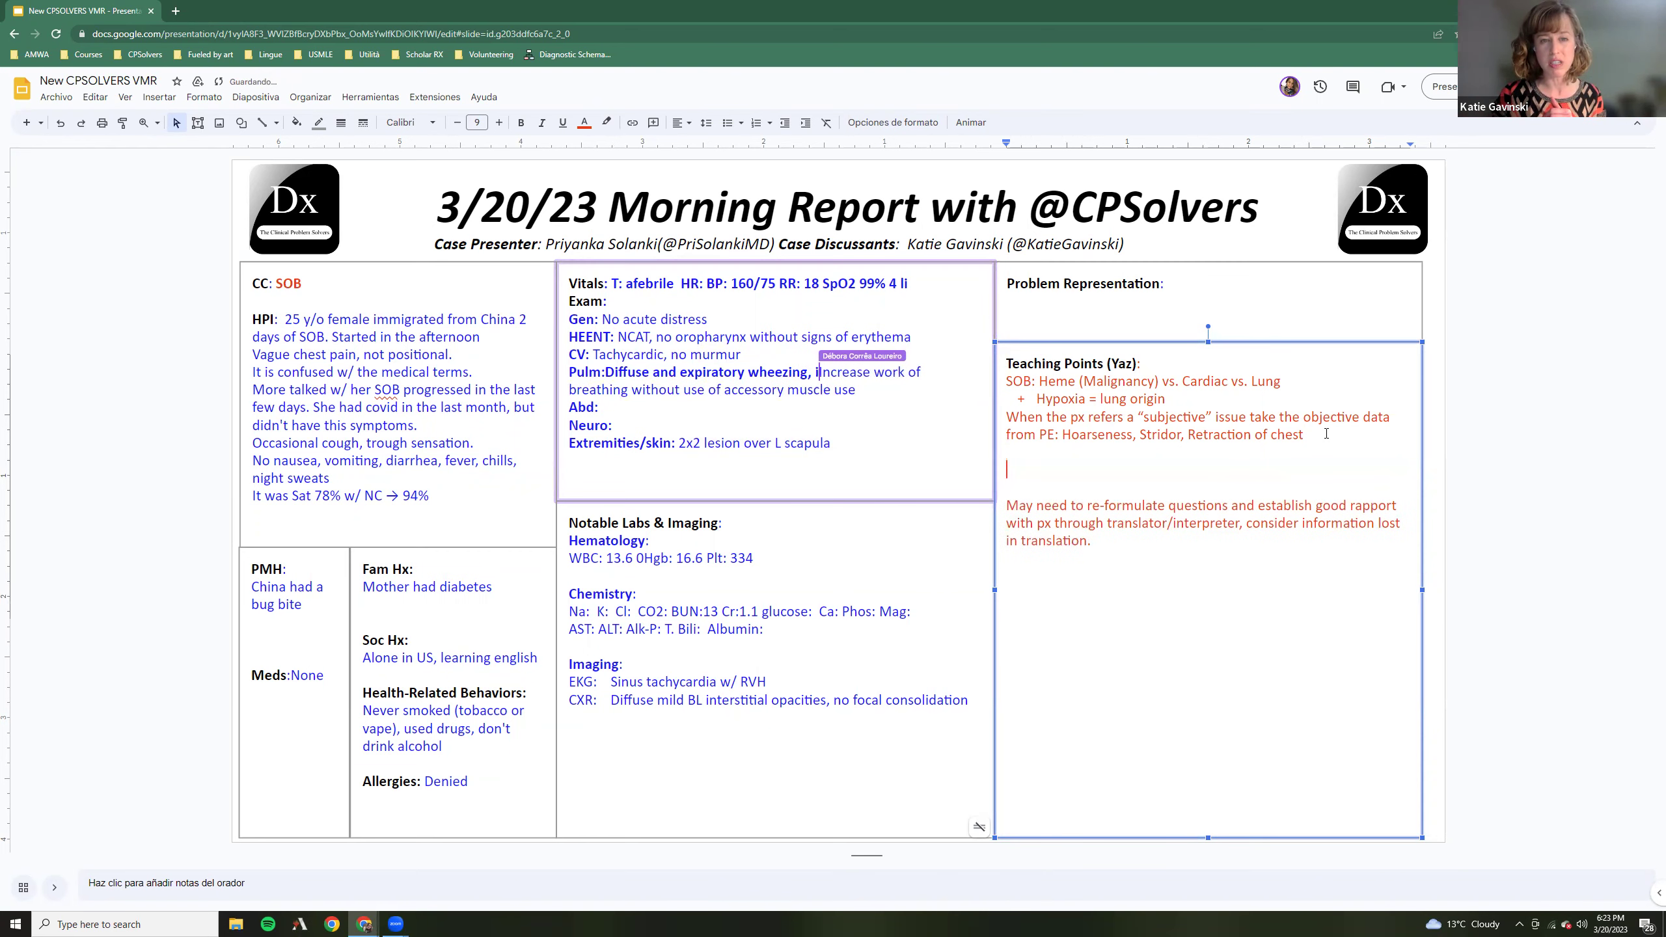
pyautogui.write('Leukoc')
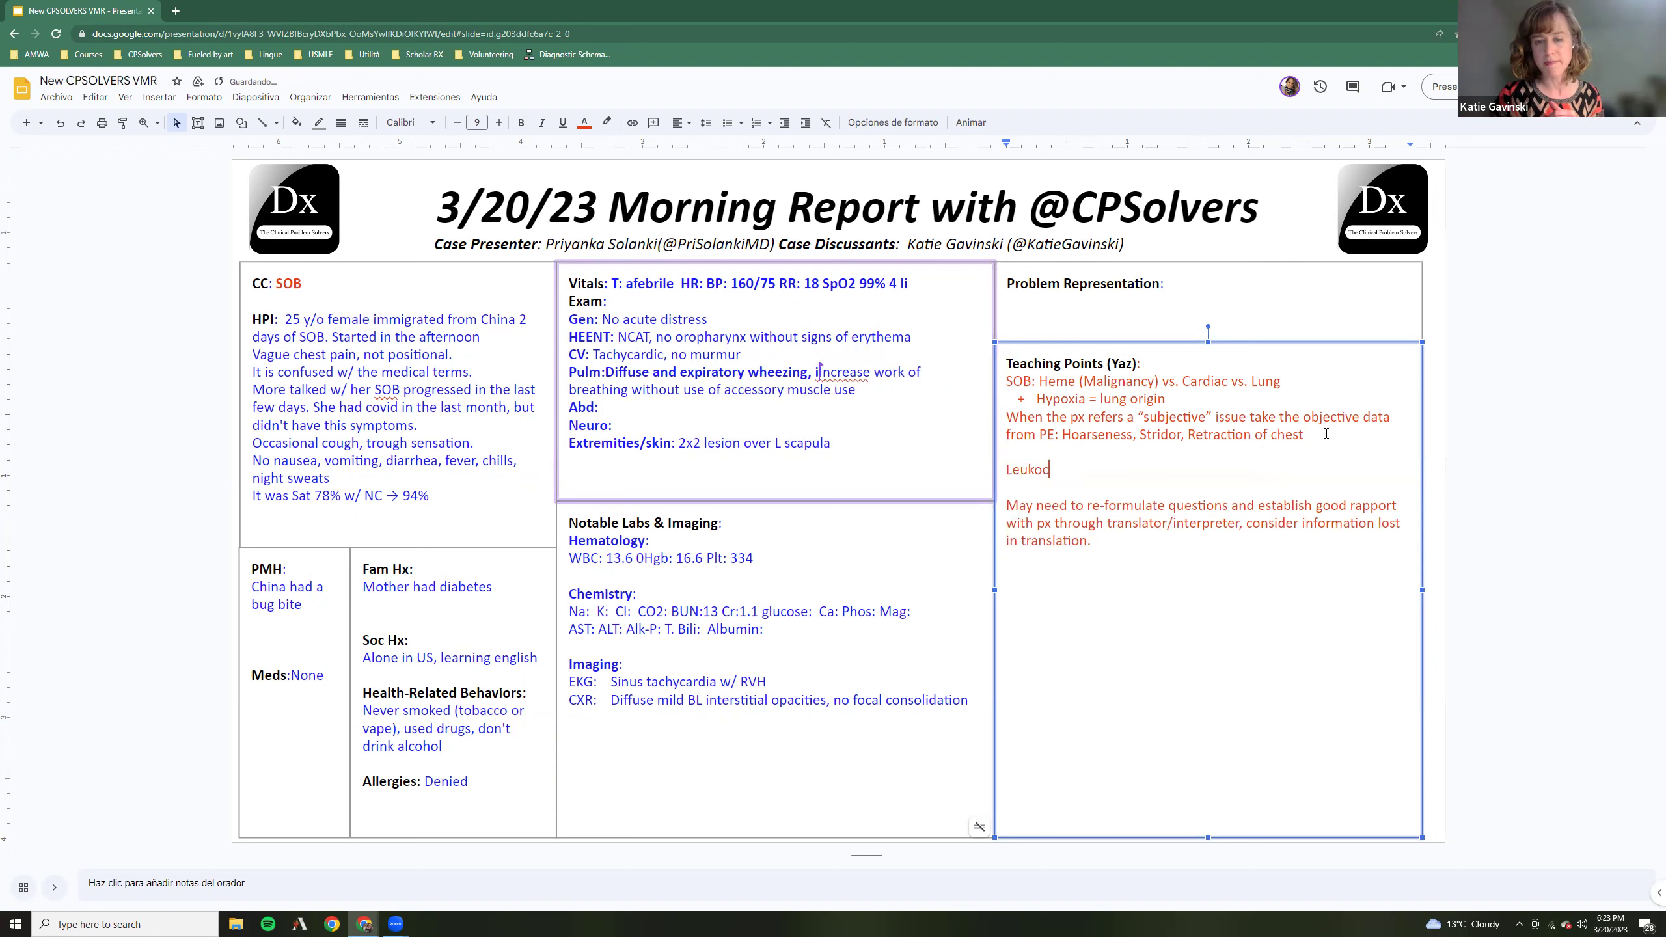
pyautogui.write('ytosis')
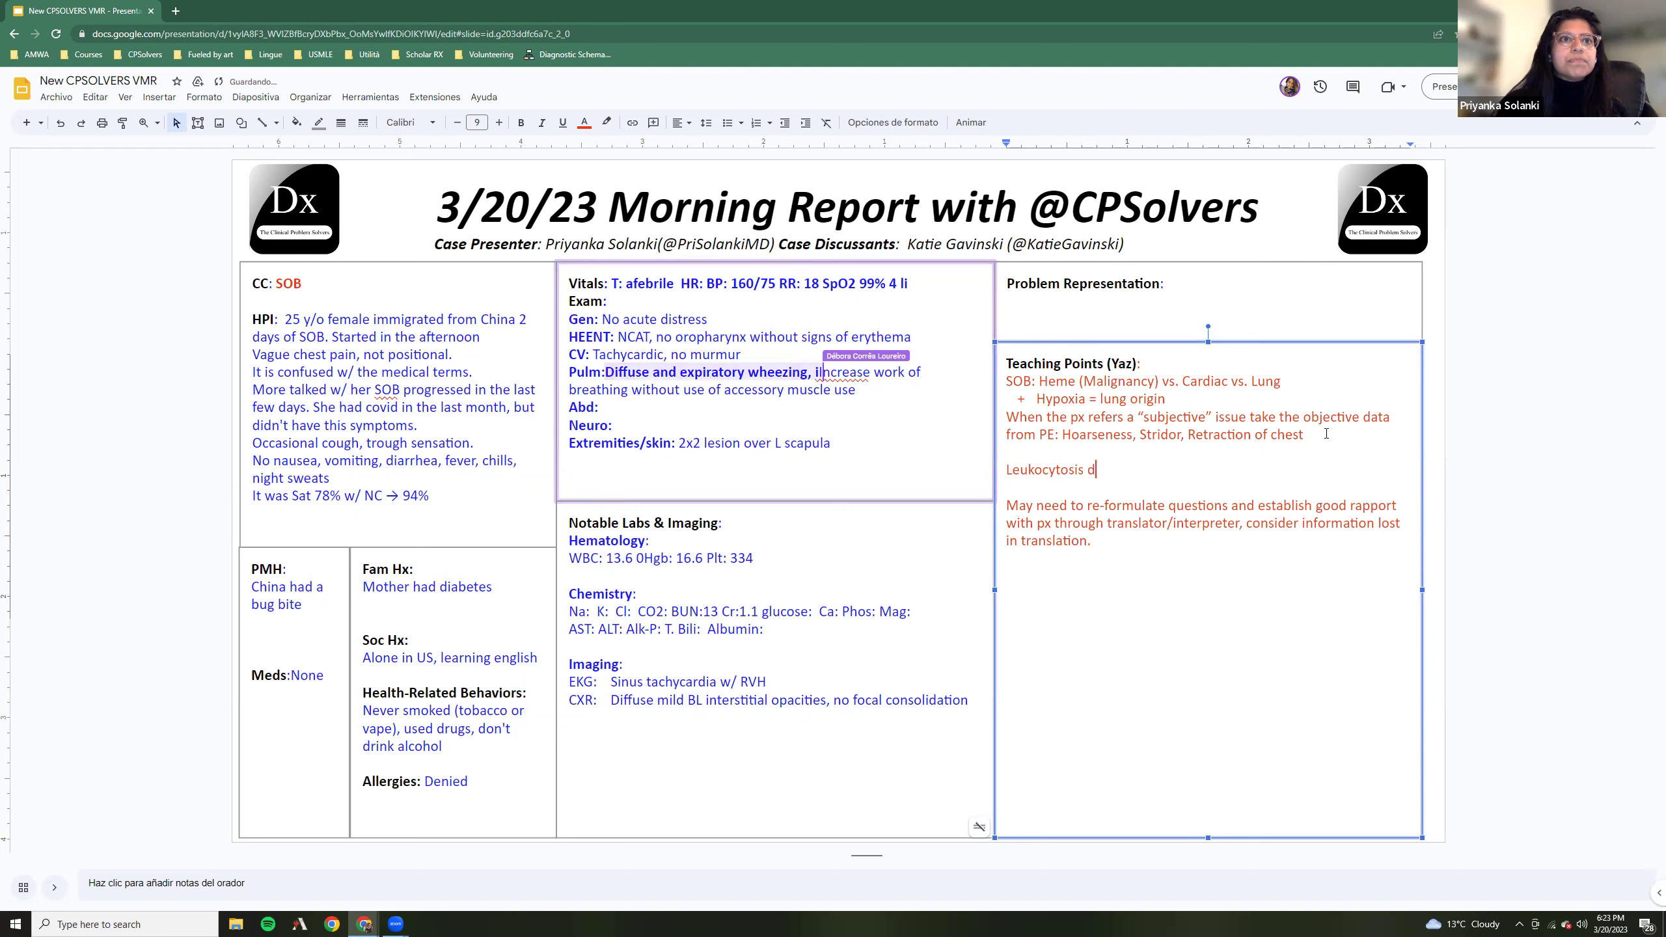
pyautogui.press('BackSpace')
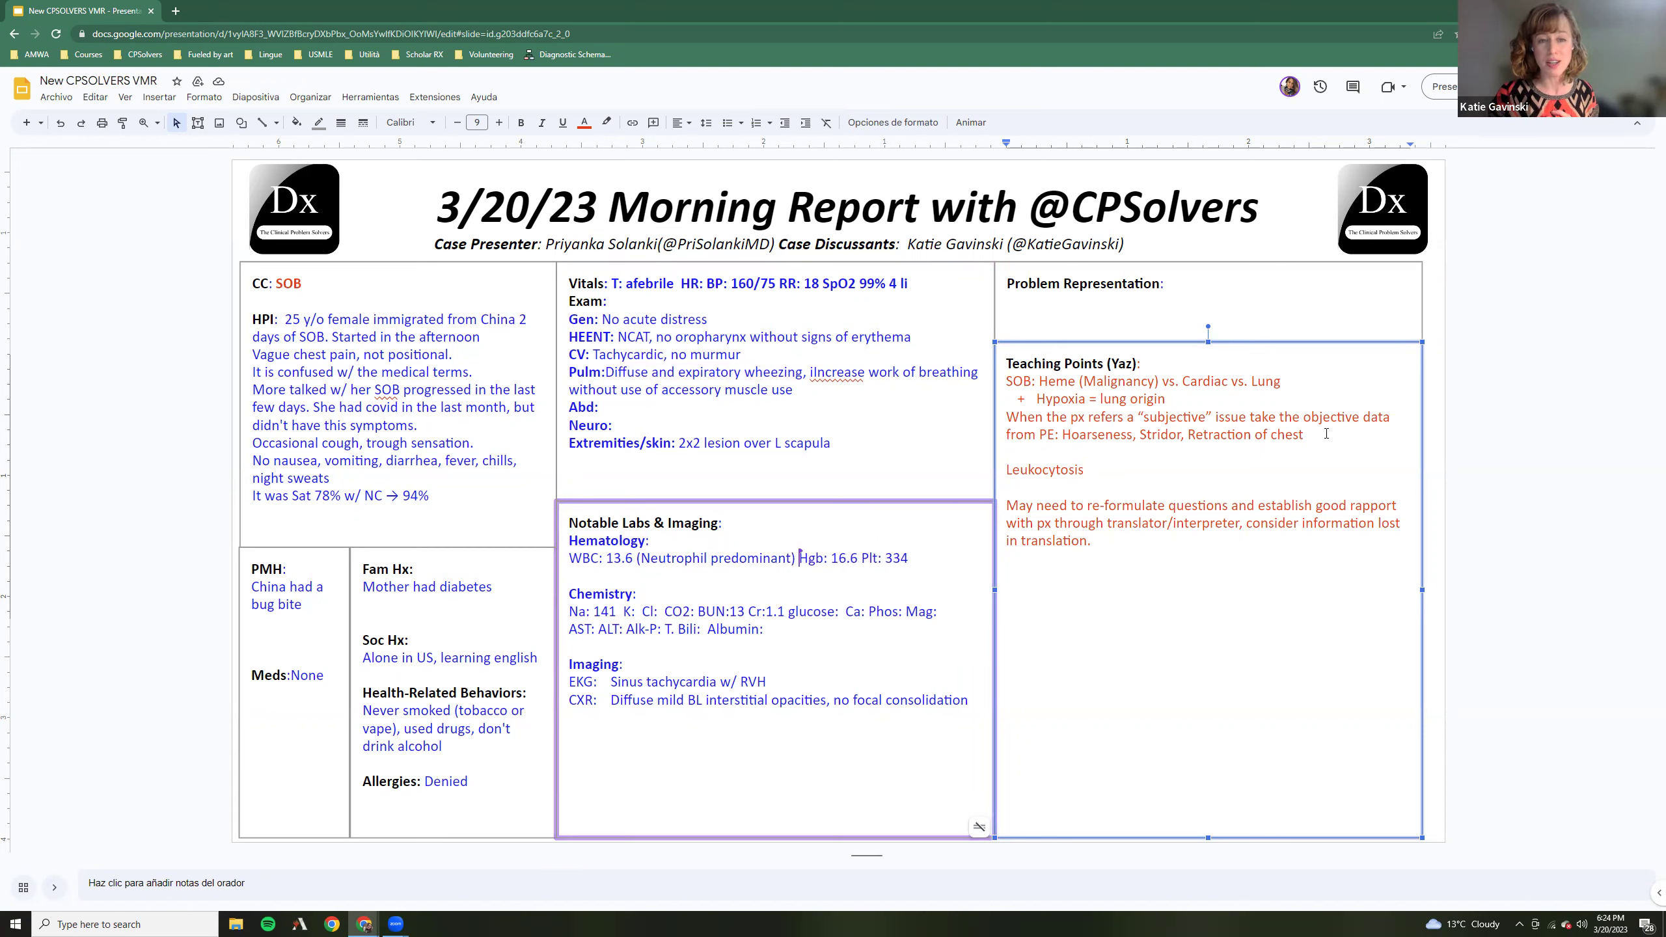
# Replace the Leukocytosis note with 'Increased Hb: Hemoconcentration?'
pyautogui.press('BackSpace')
pyautogui.press('BackSpace')
pyautogui.press('BackSpace')
pyautogui.press('BackSpace')
pyautogui.press('BackSpace')
pyautogui.press('BackSpace')
pyautogui.press('BackSpace')
pyautogui.press('BackSpace')
pyautogui.press('BackSpace')
pyautogui.press('BackSpace')
pyautogui.press('BackSpace')
pyautogui.press('BackSpace')
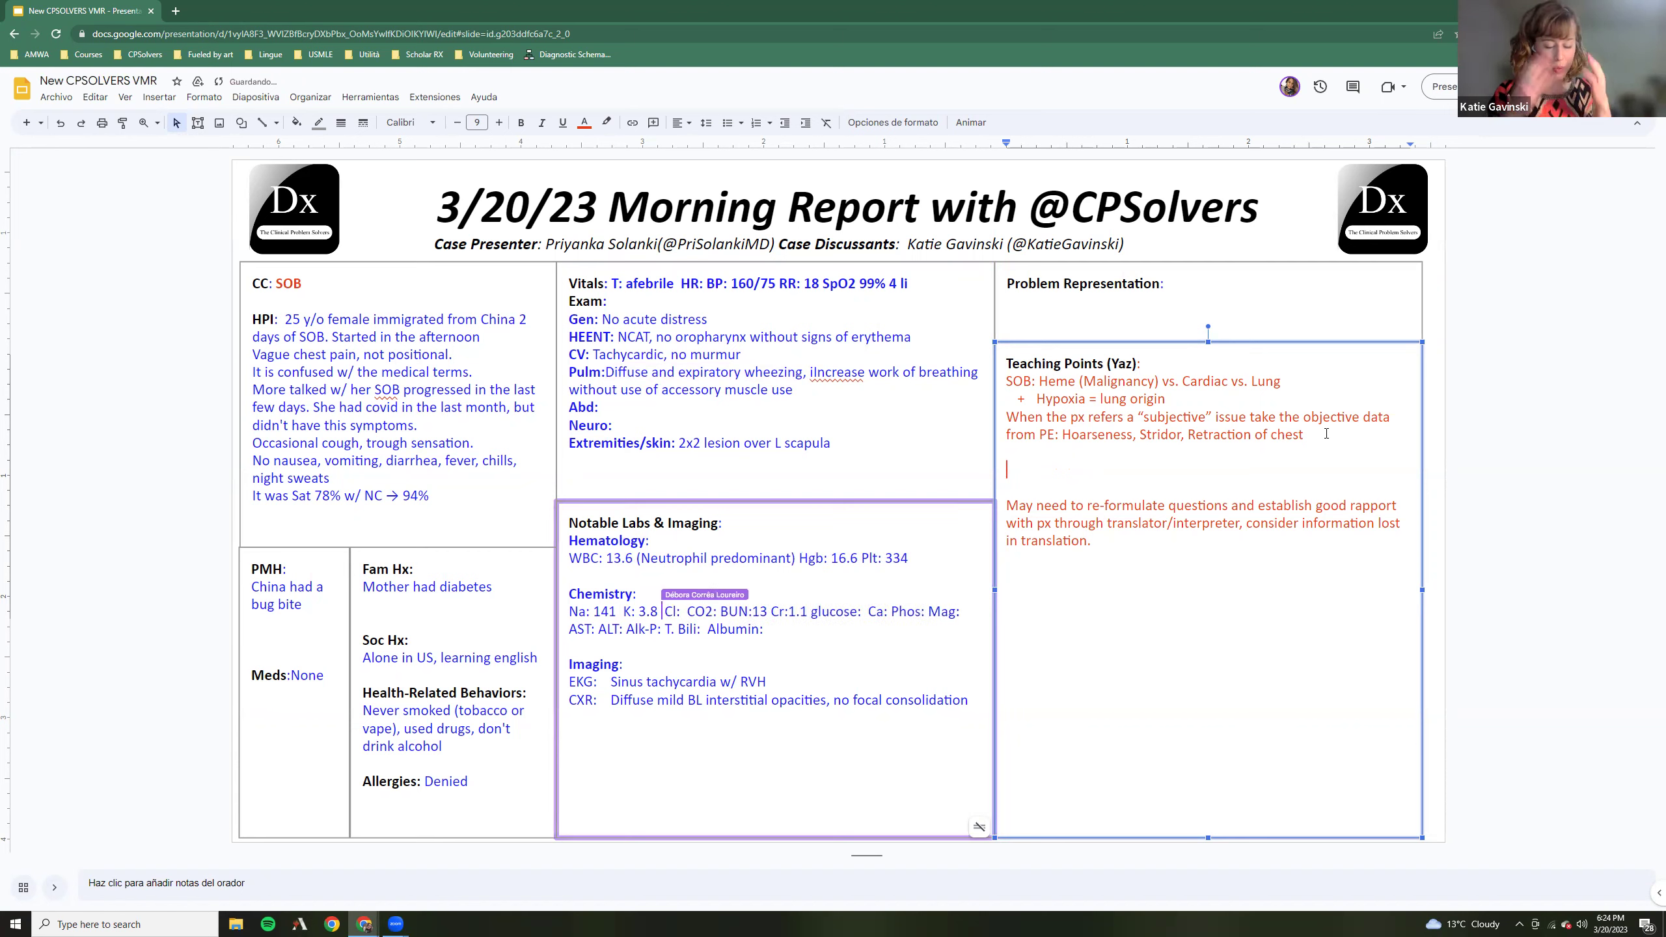
pyautogui.write('Increased Hb: Hemoconcentrat')
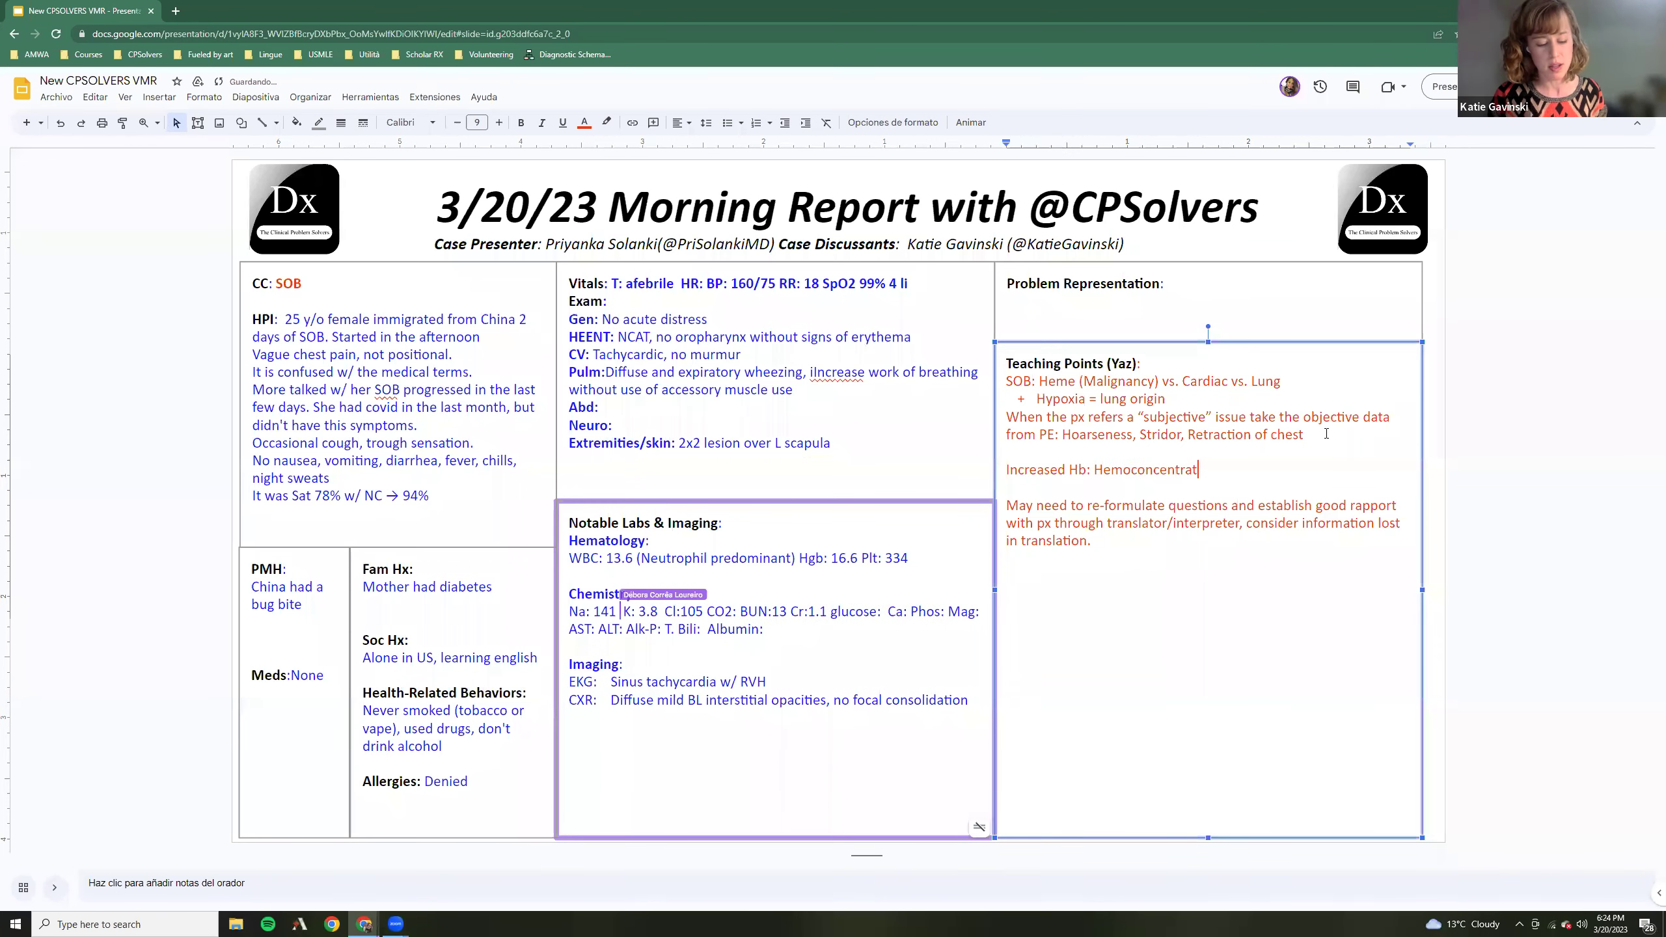
pyautogui.write('ion?')
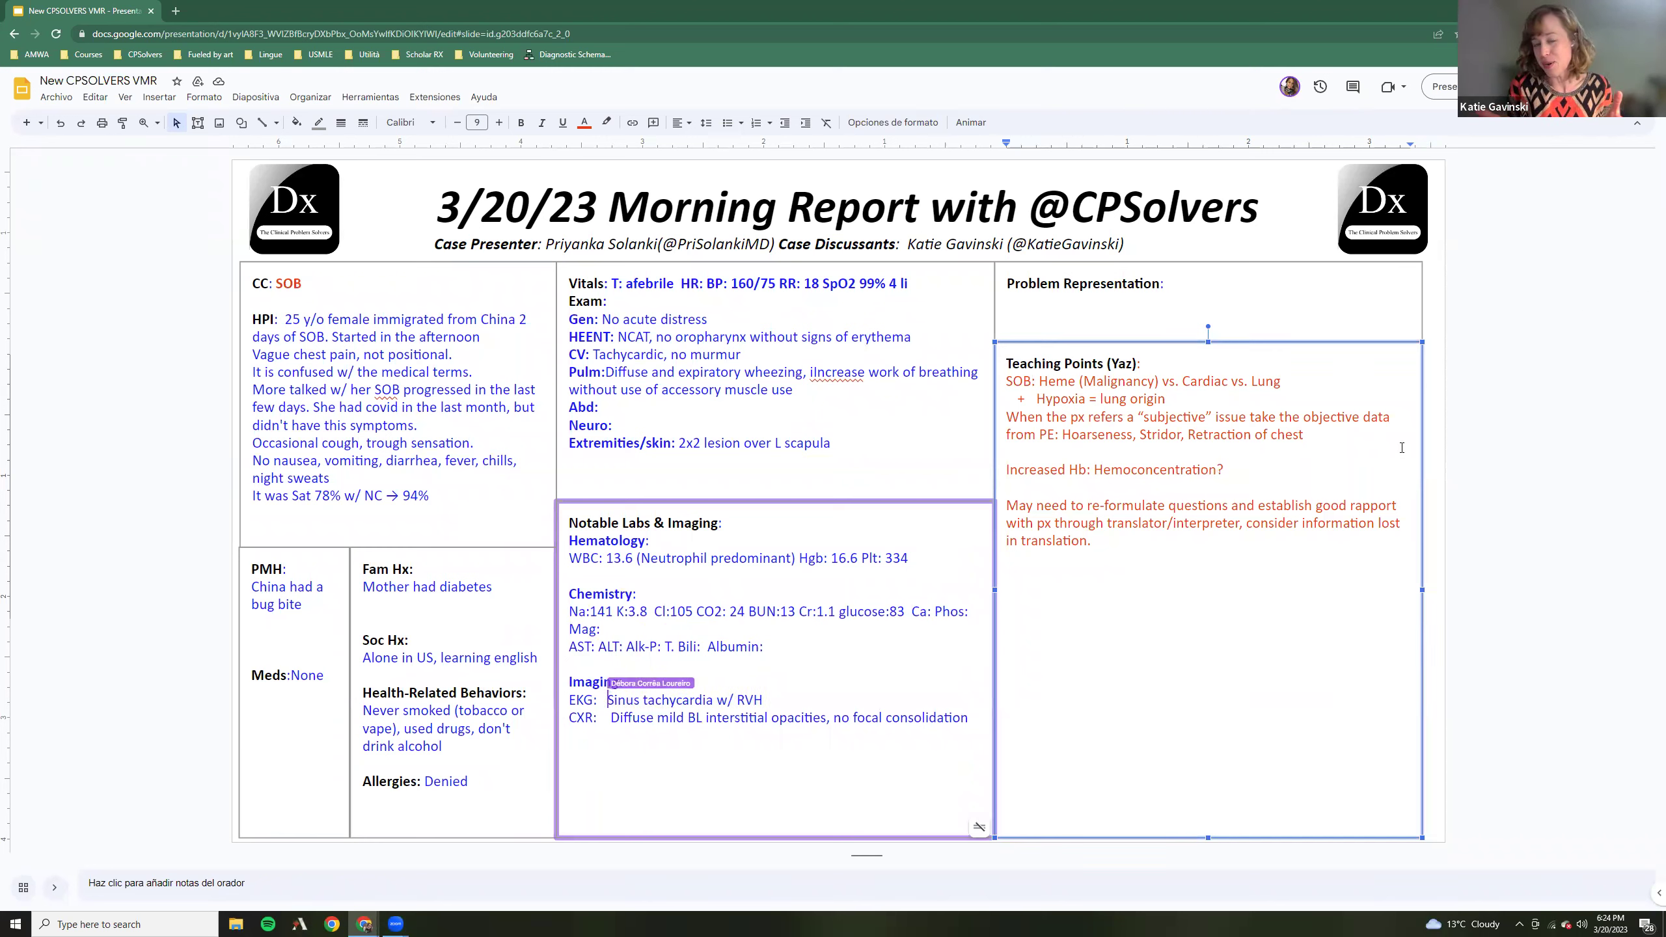
pyautogui.click(1348, 432)
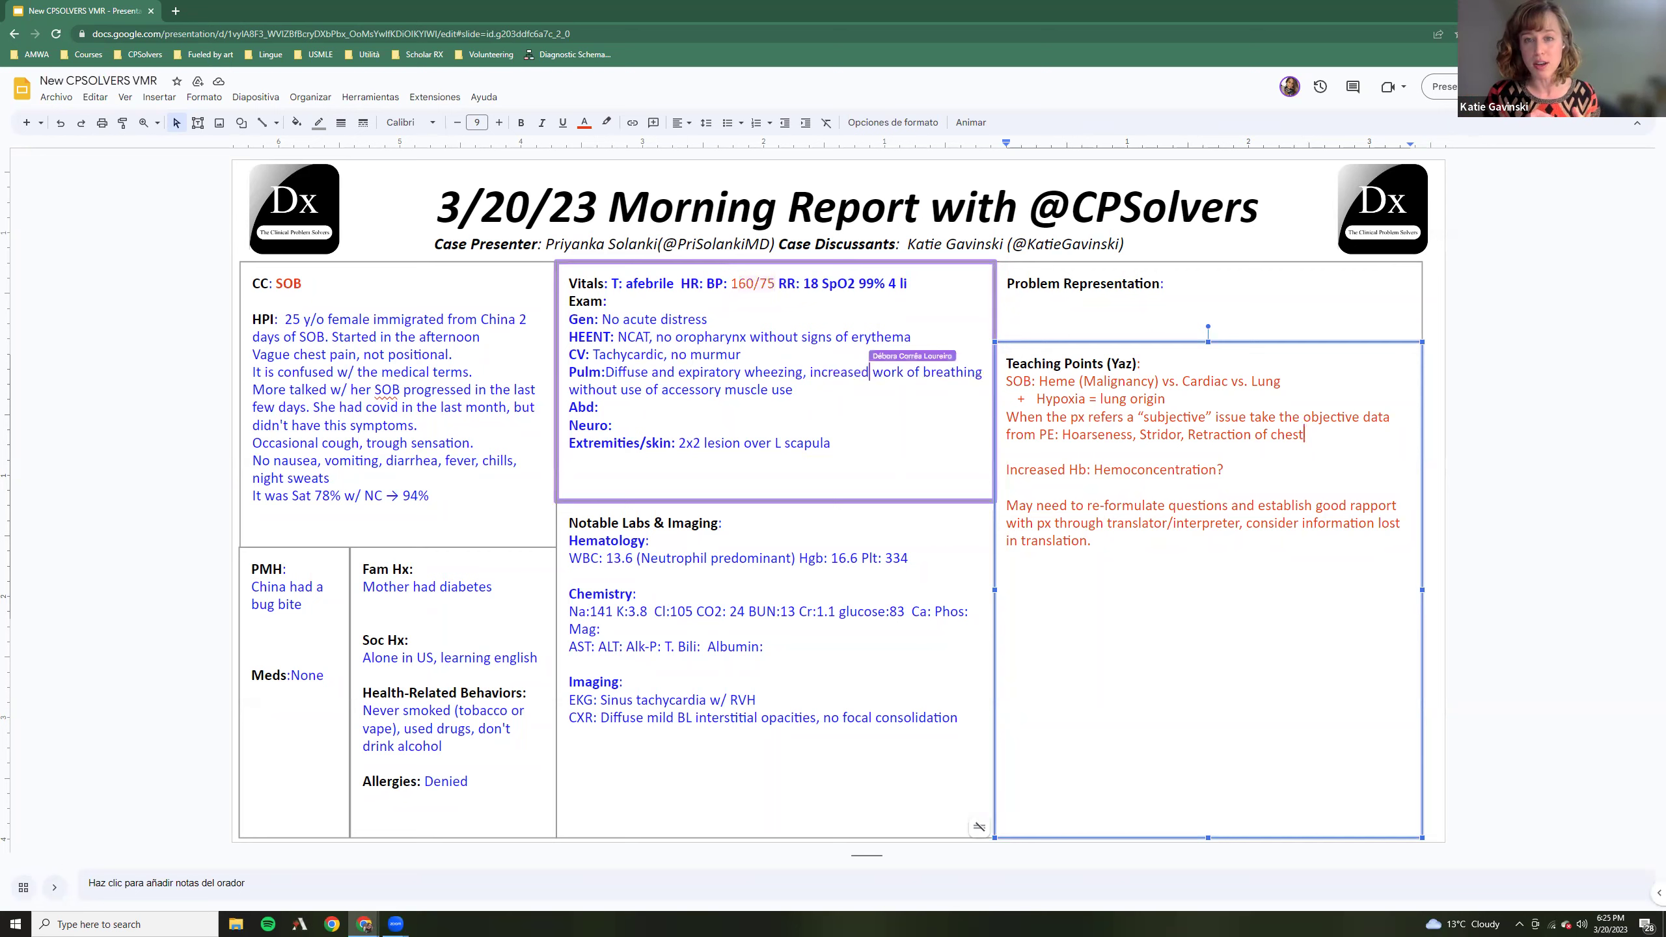
# Insert 'First think is it' before 'Hemoconcentration?' and add 'Leukocytosis + Tachy = acute and progressive first rule out PE'
pyautogui.click(1095, 470)
pyautogui.write('First think i')
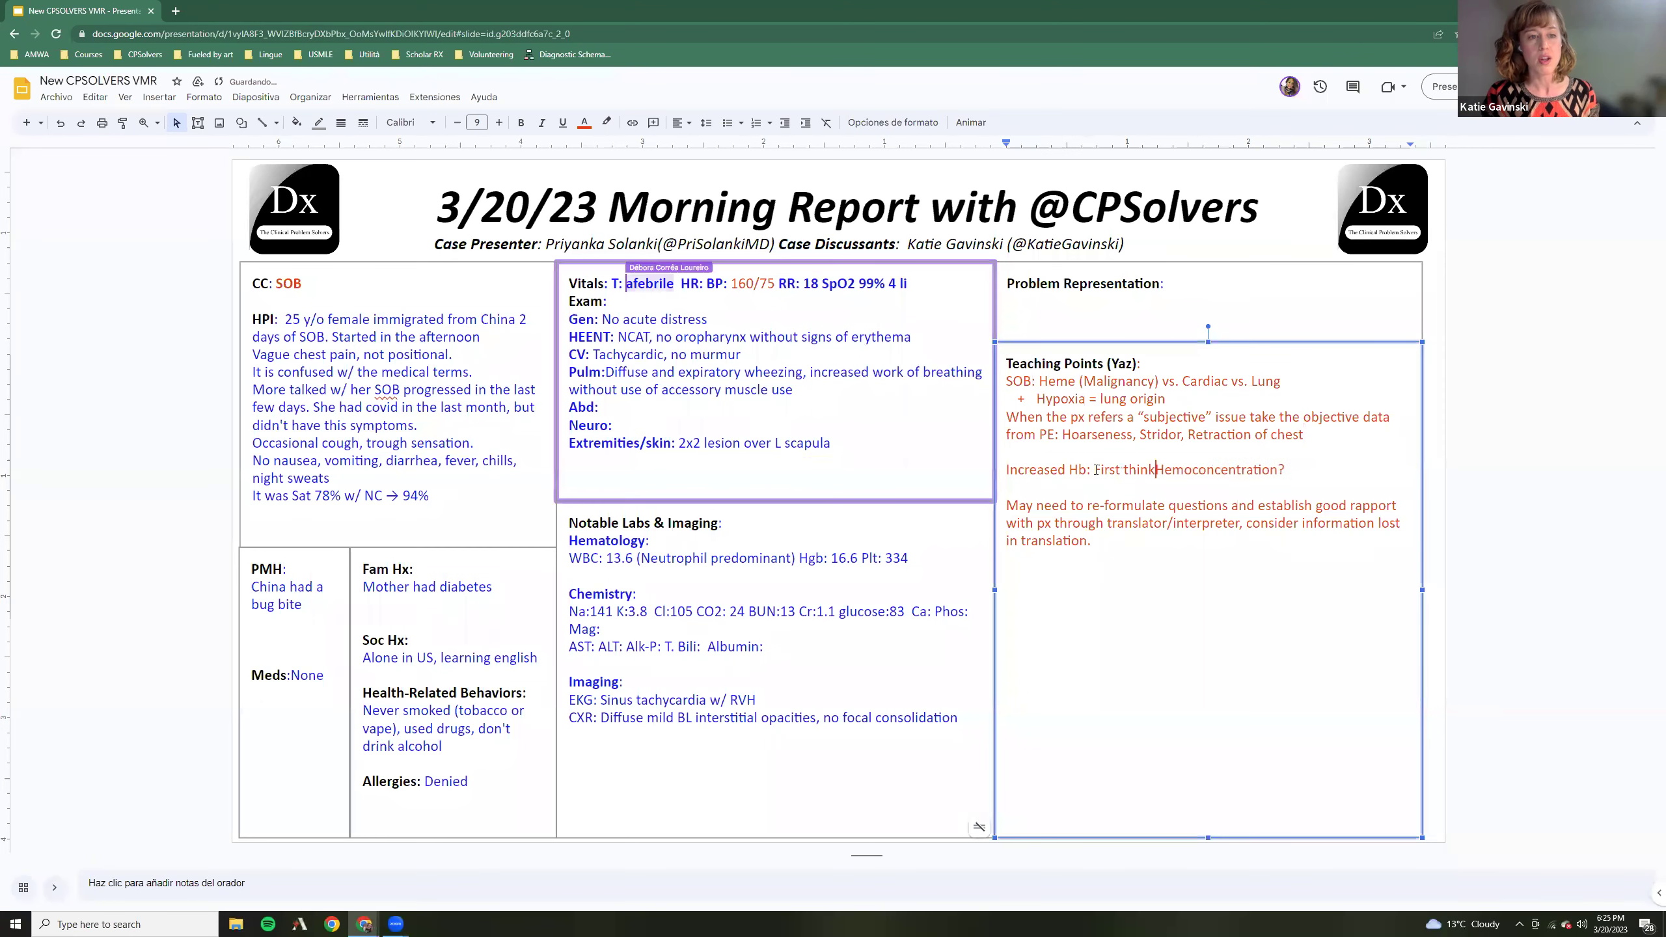
pyautogui.write('s it')
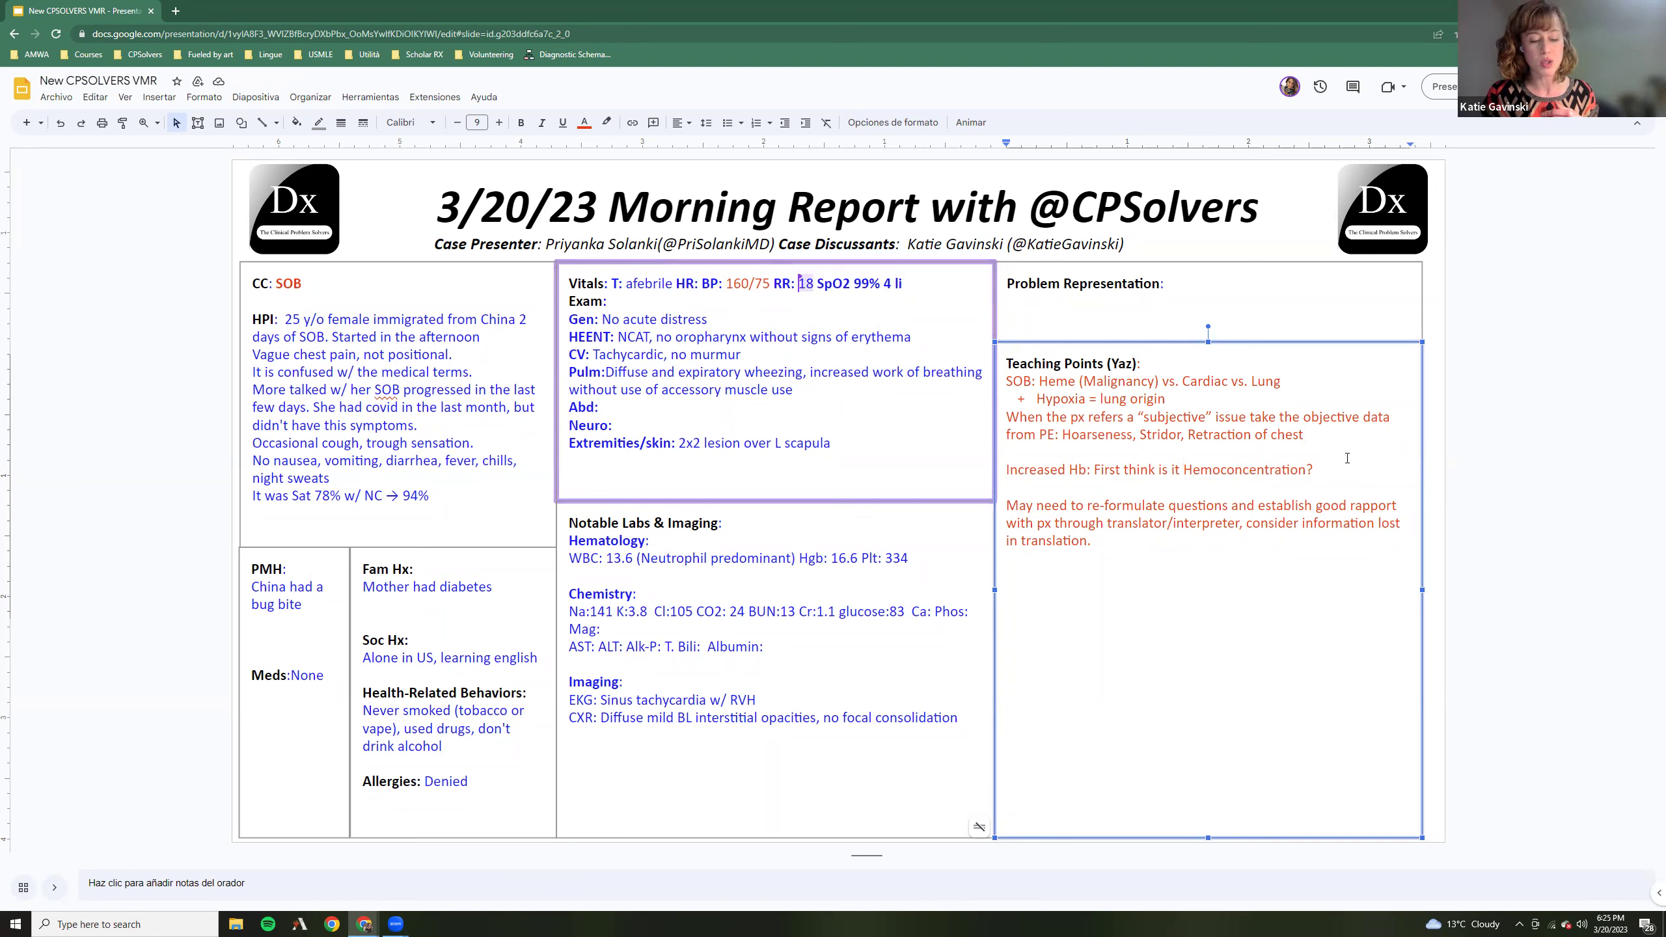
pyautogui.press('Return')
pyautogui.press('Return')
pyautogui.write('Leuko')
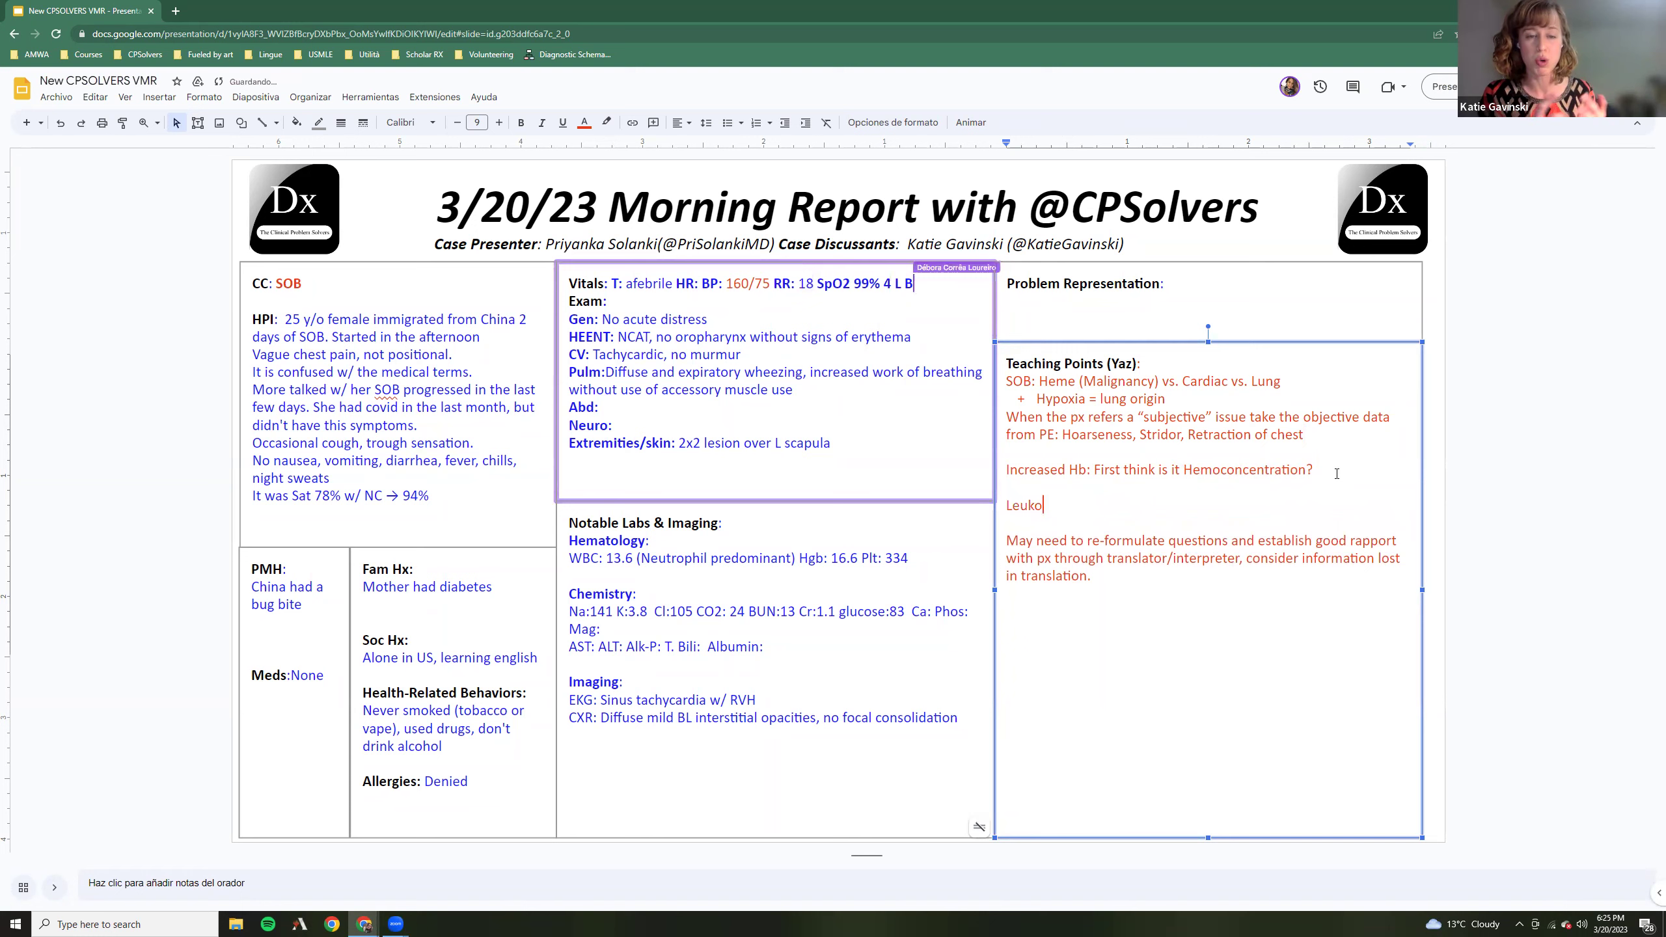
pyautogui.write('cytosis ')
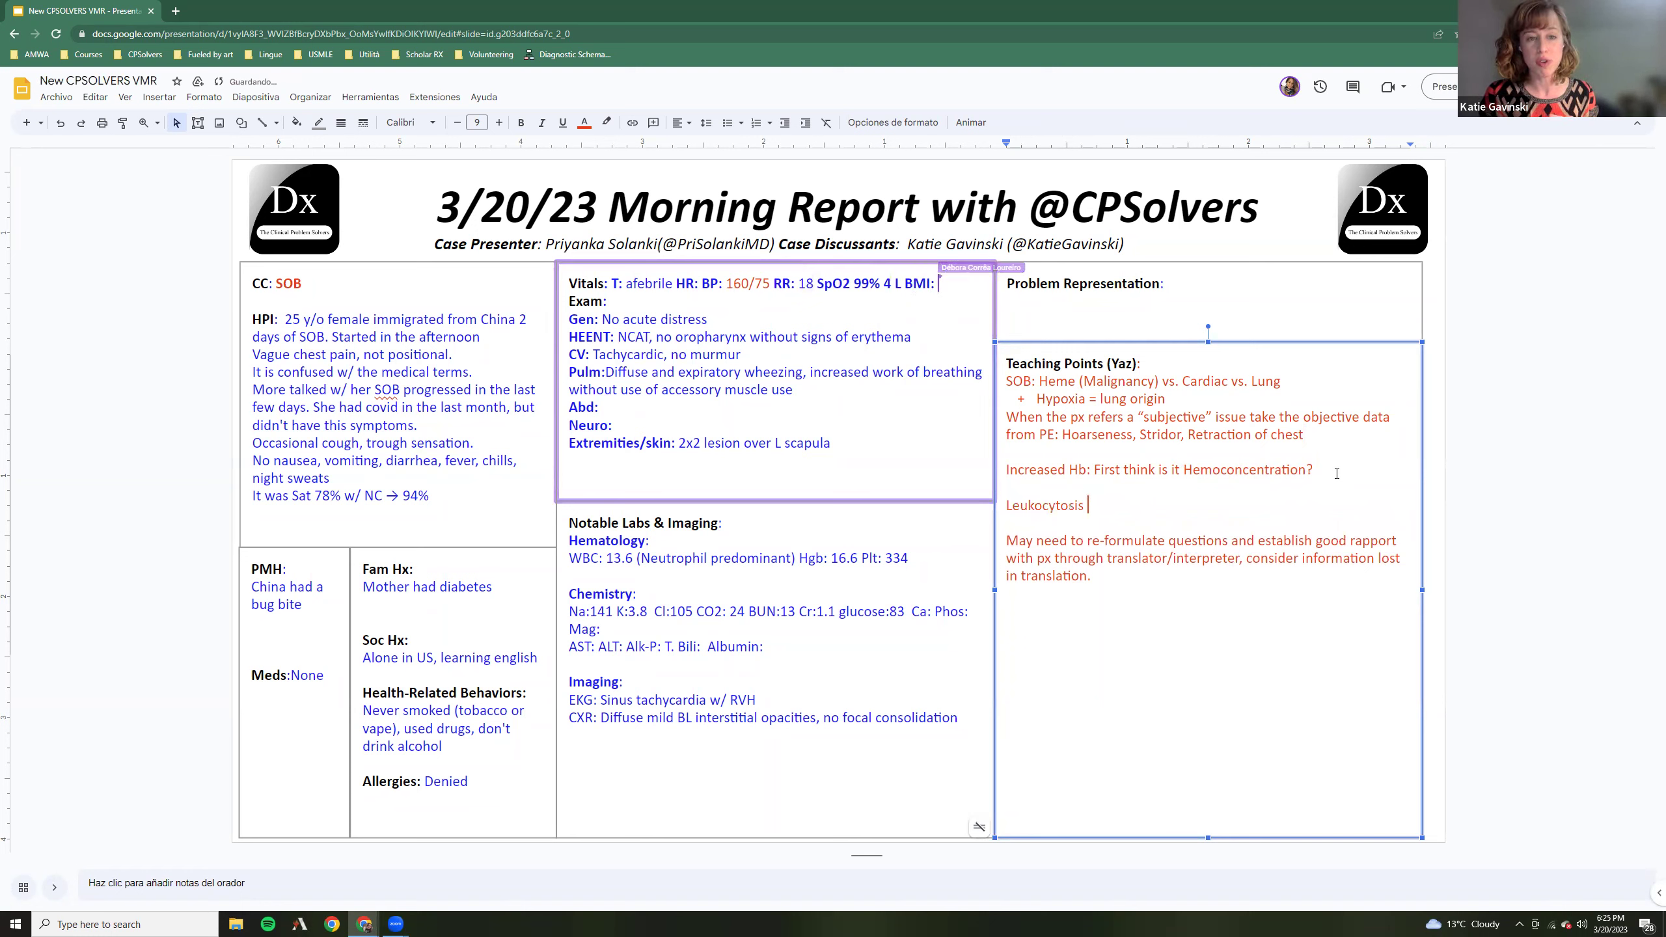
pyautogui.write('+ Tachy =')
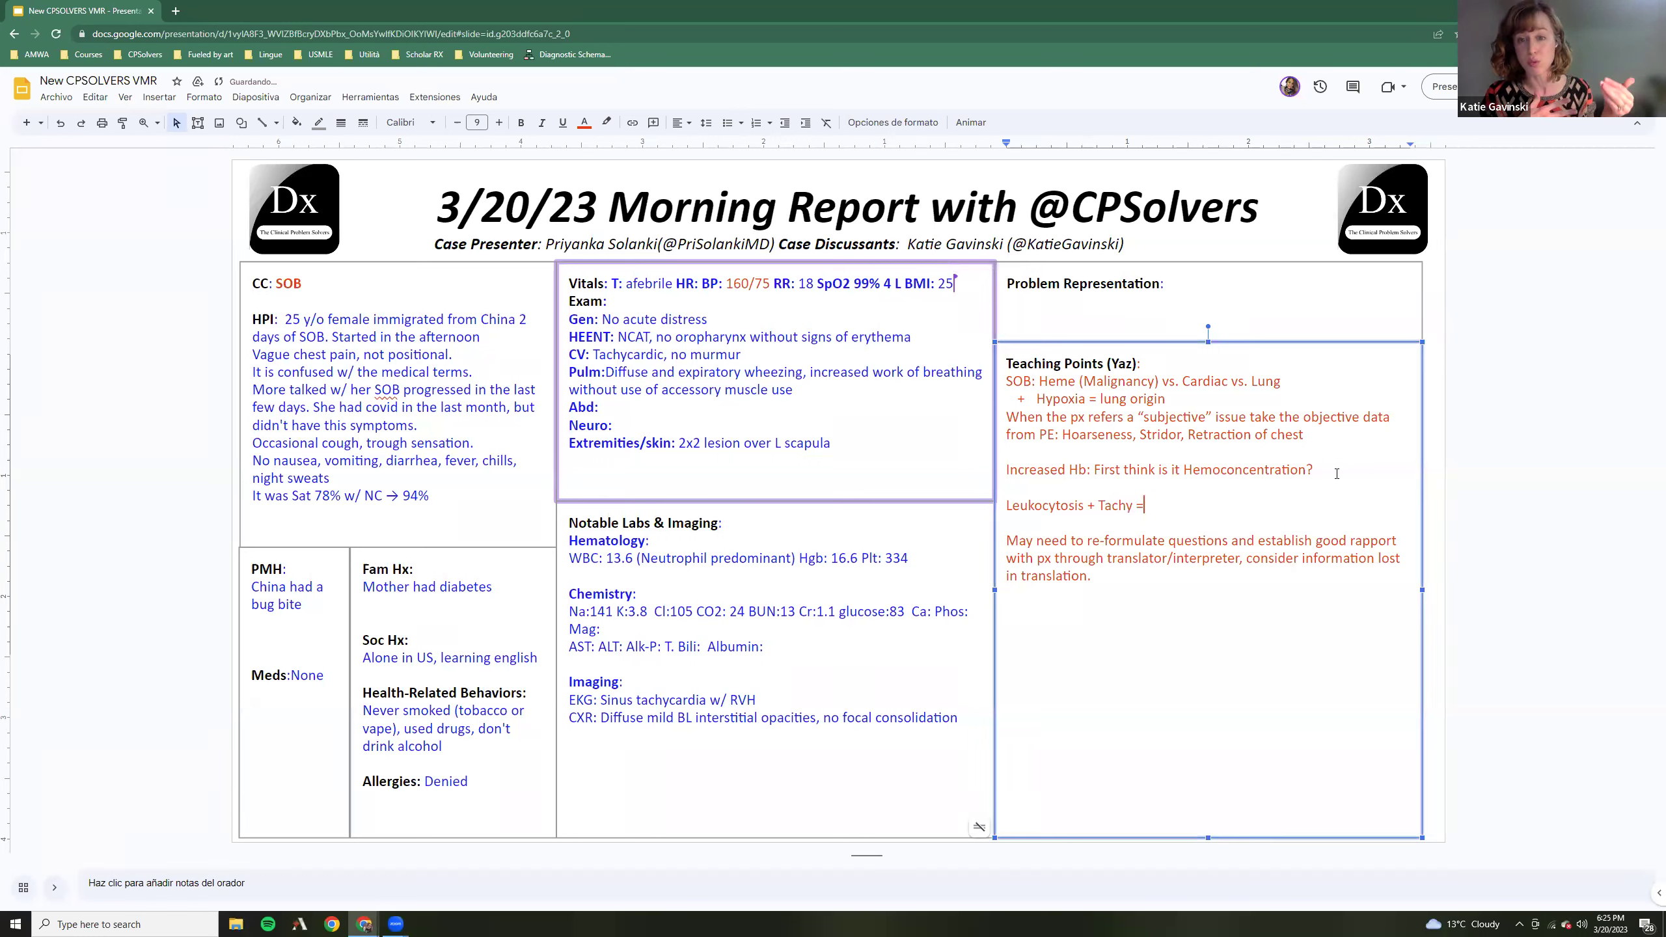
pyautogui.write(' acute and progresi')
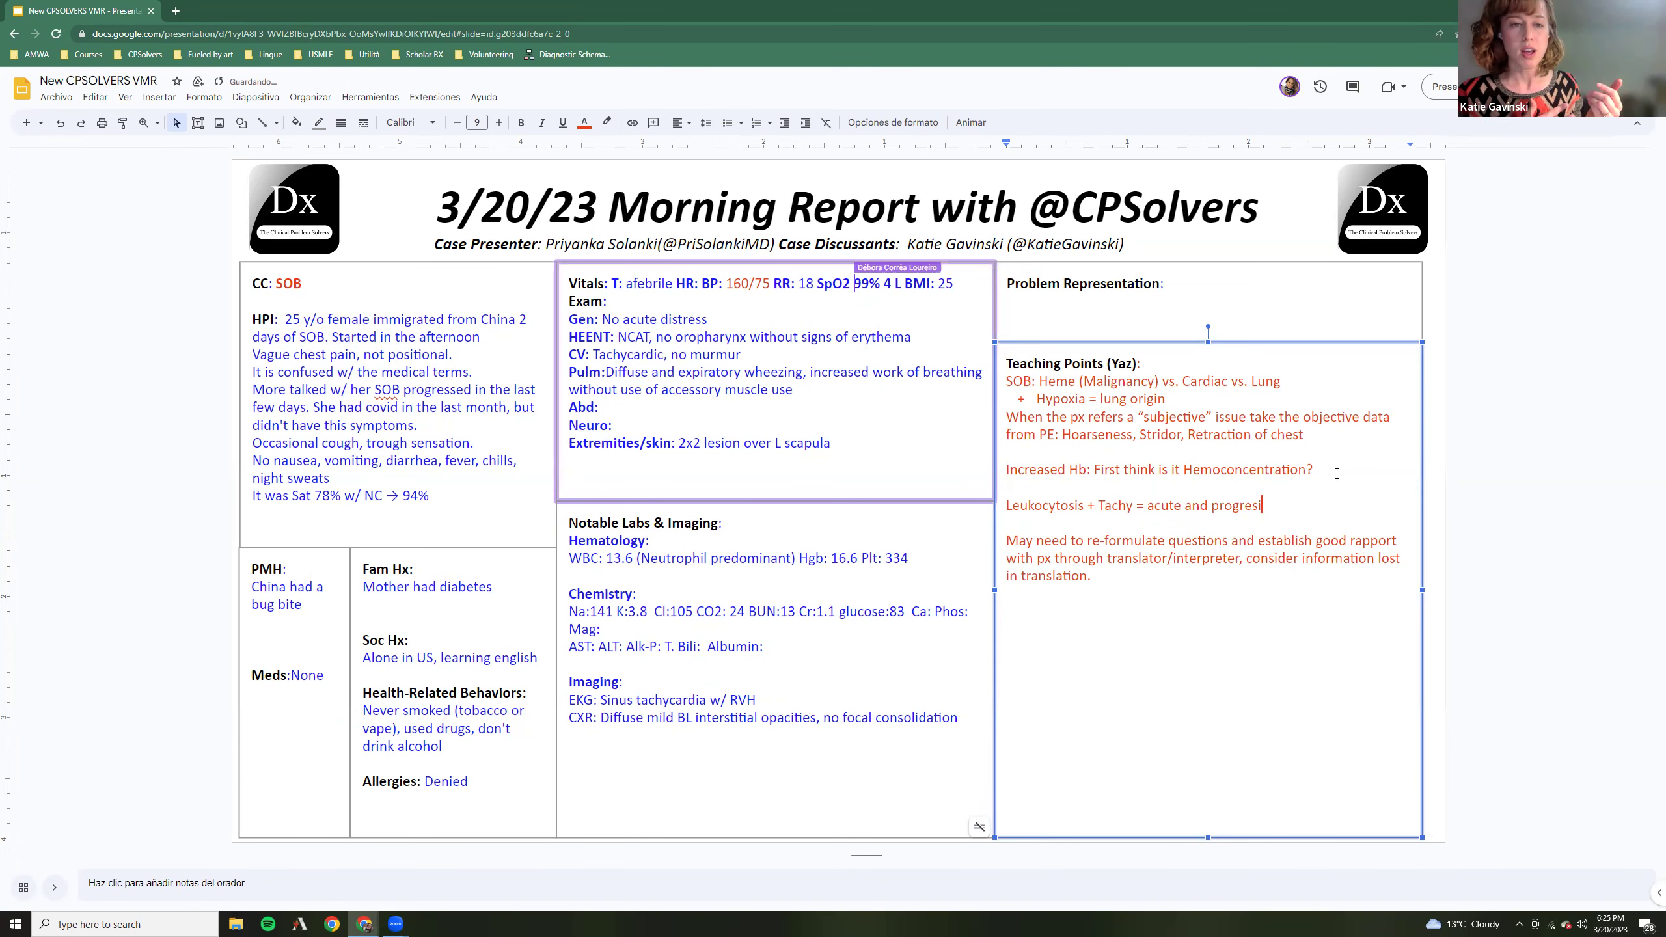
pyautogui.press('BackSpace')
pyautogui.write('ssive')
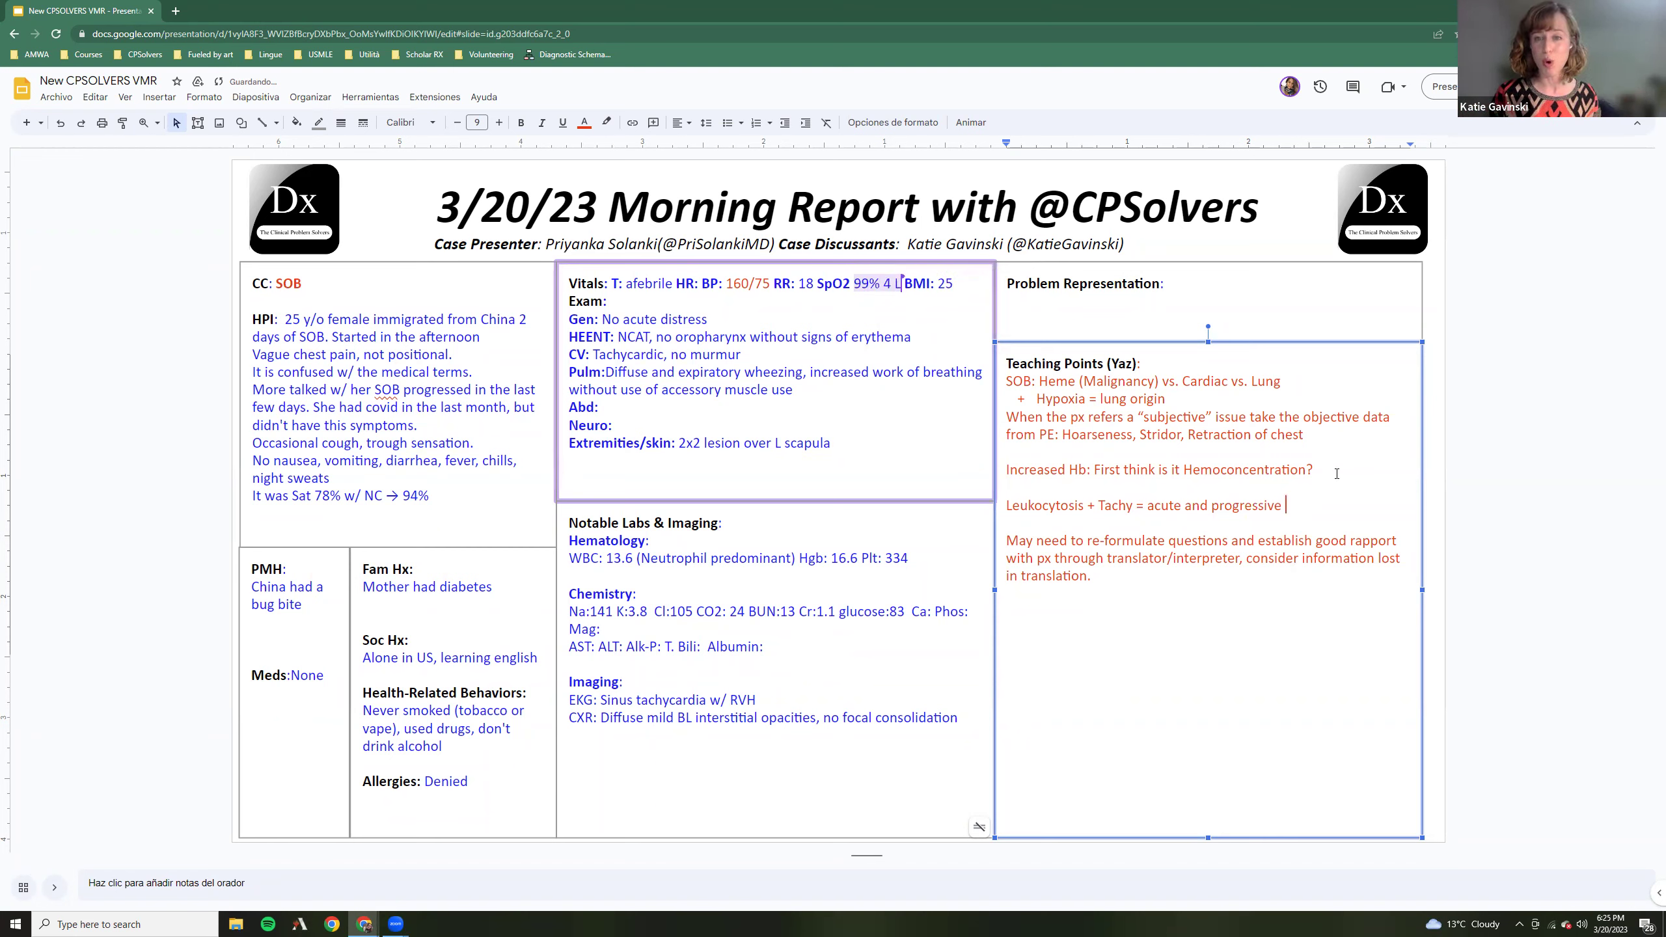
pyautogui.write(' first rule out PE')
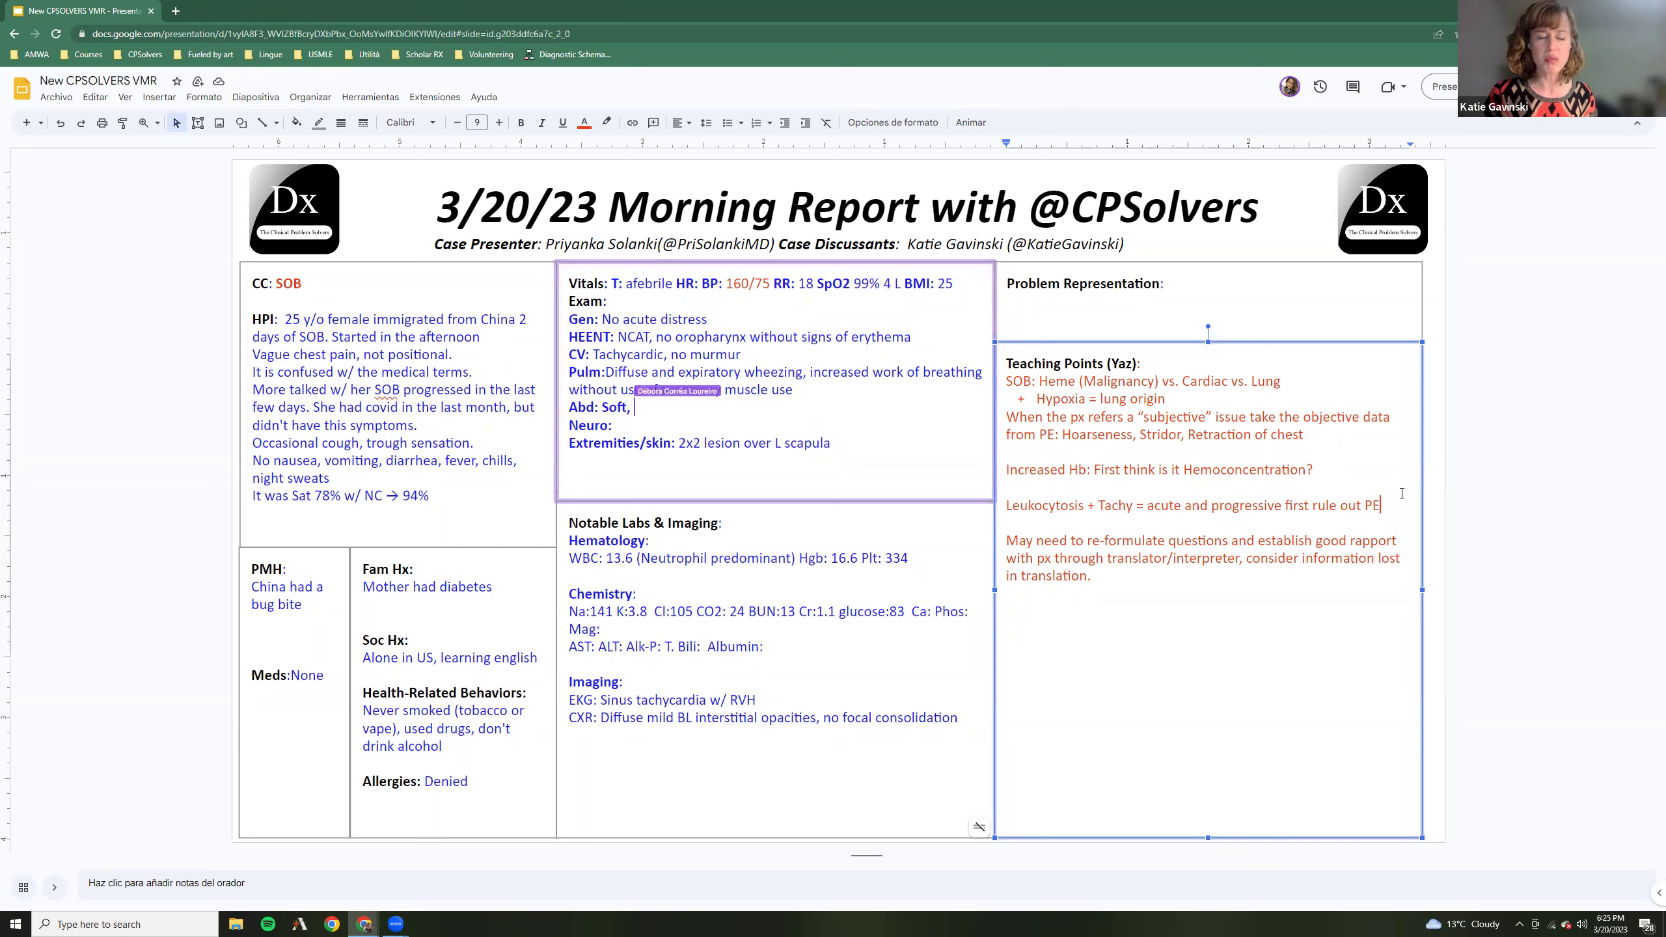
pyautogui.write('(on')
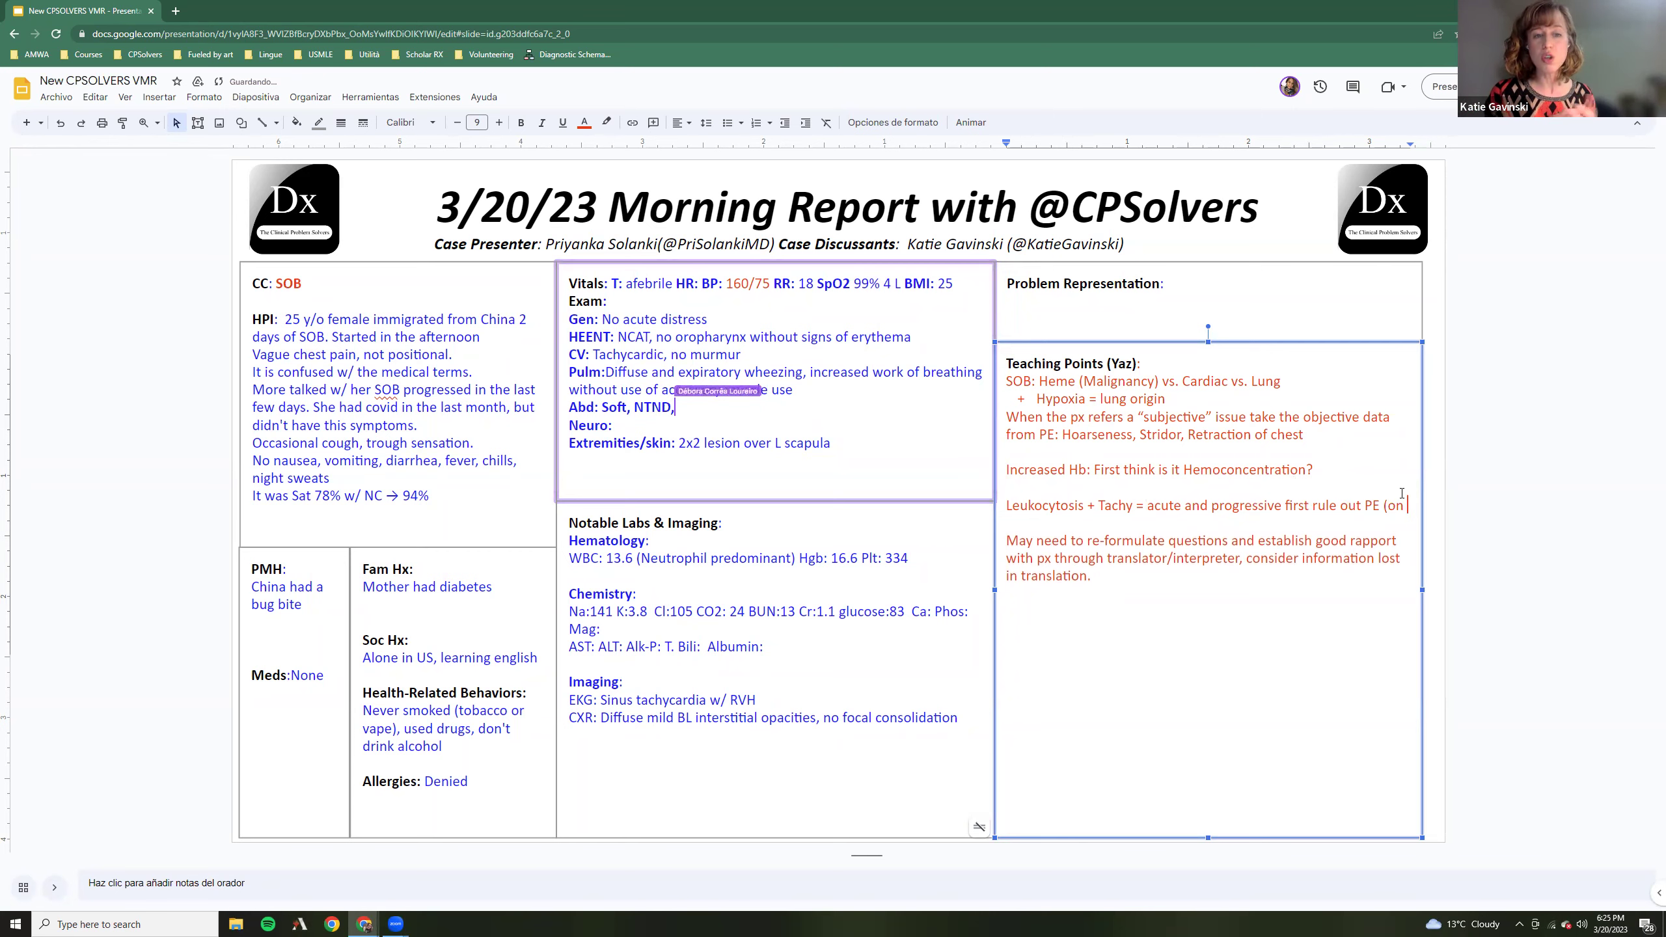
pyautogui.write('o')
pyautogui.press('BackSpace')
pyautogui.press('BackSpace')
pyautogui.press('BackSpace')
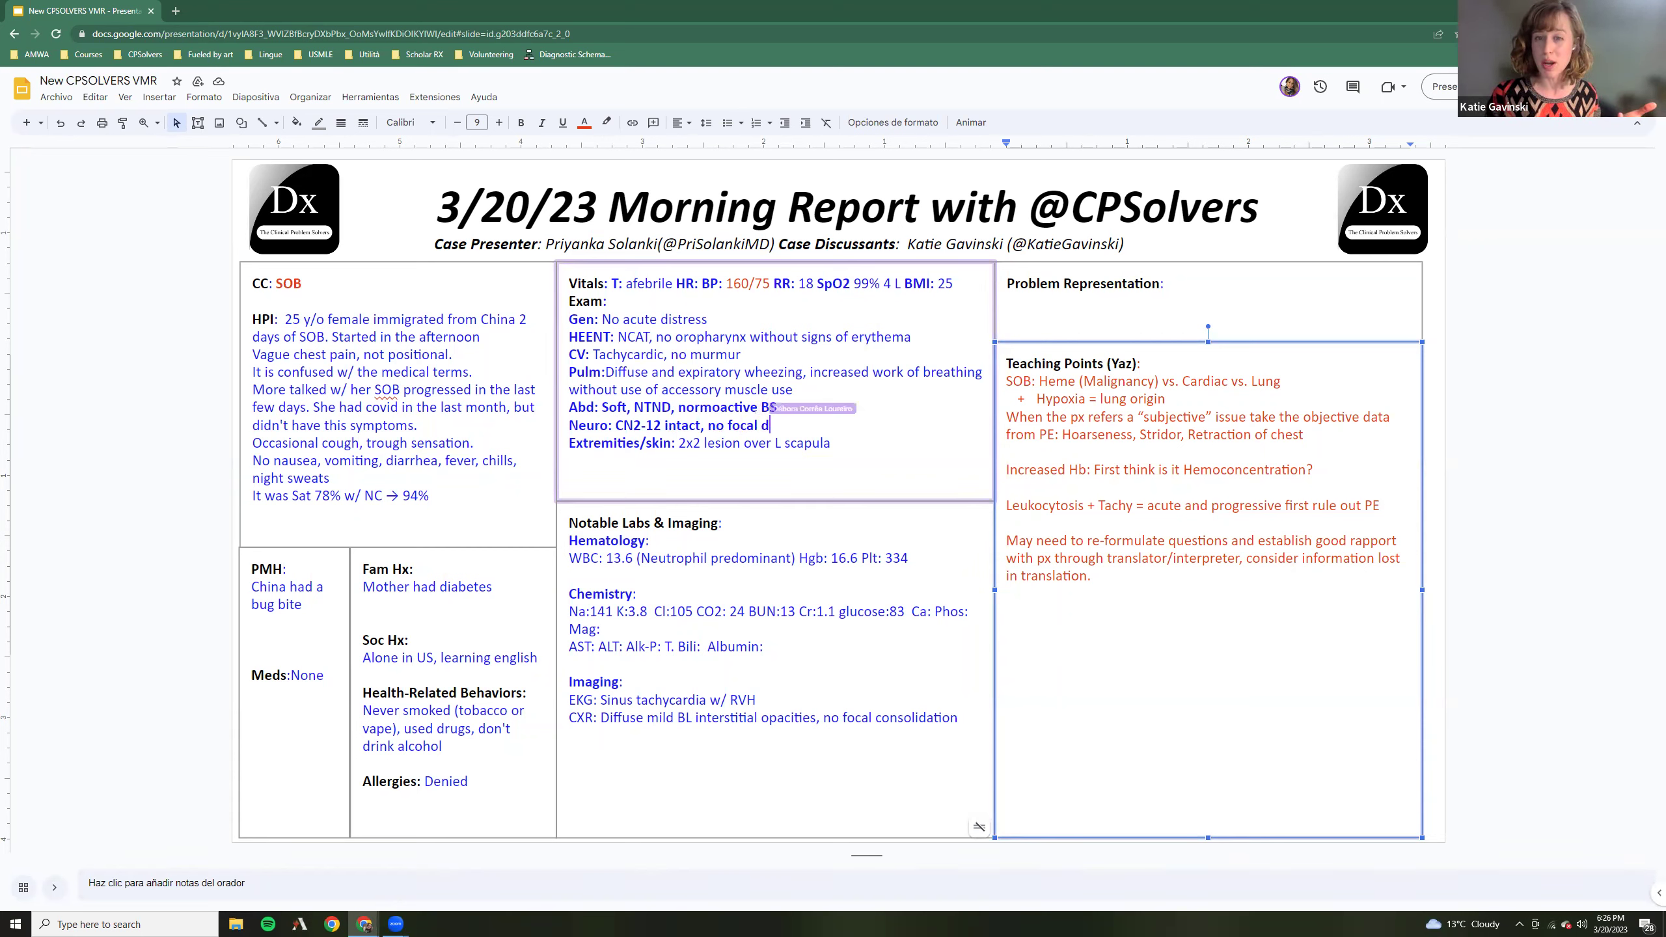
# Add an empty line after 'first rule out PE', tidying the trailing space
pyautogui.click(1394, 506)
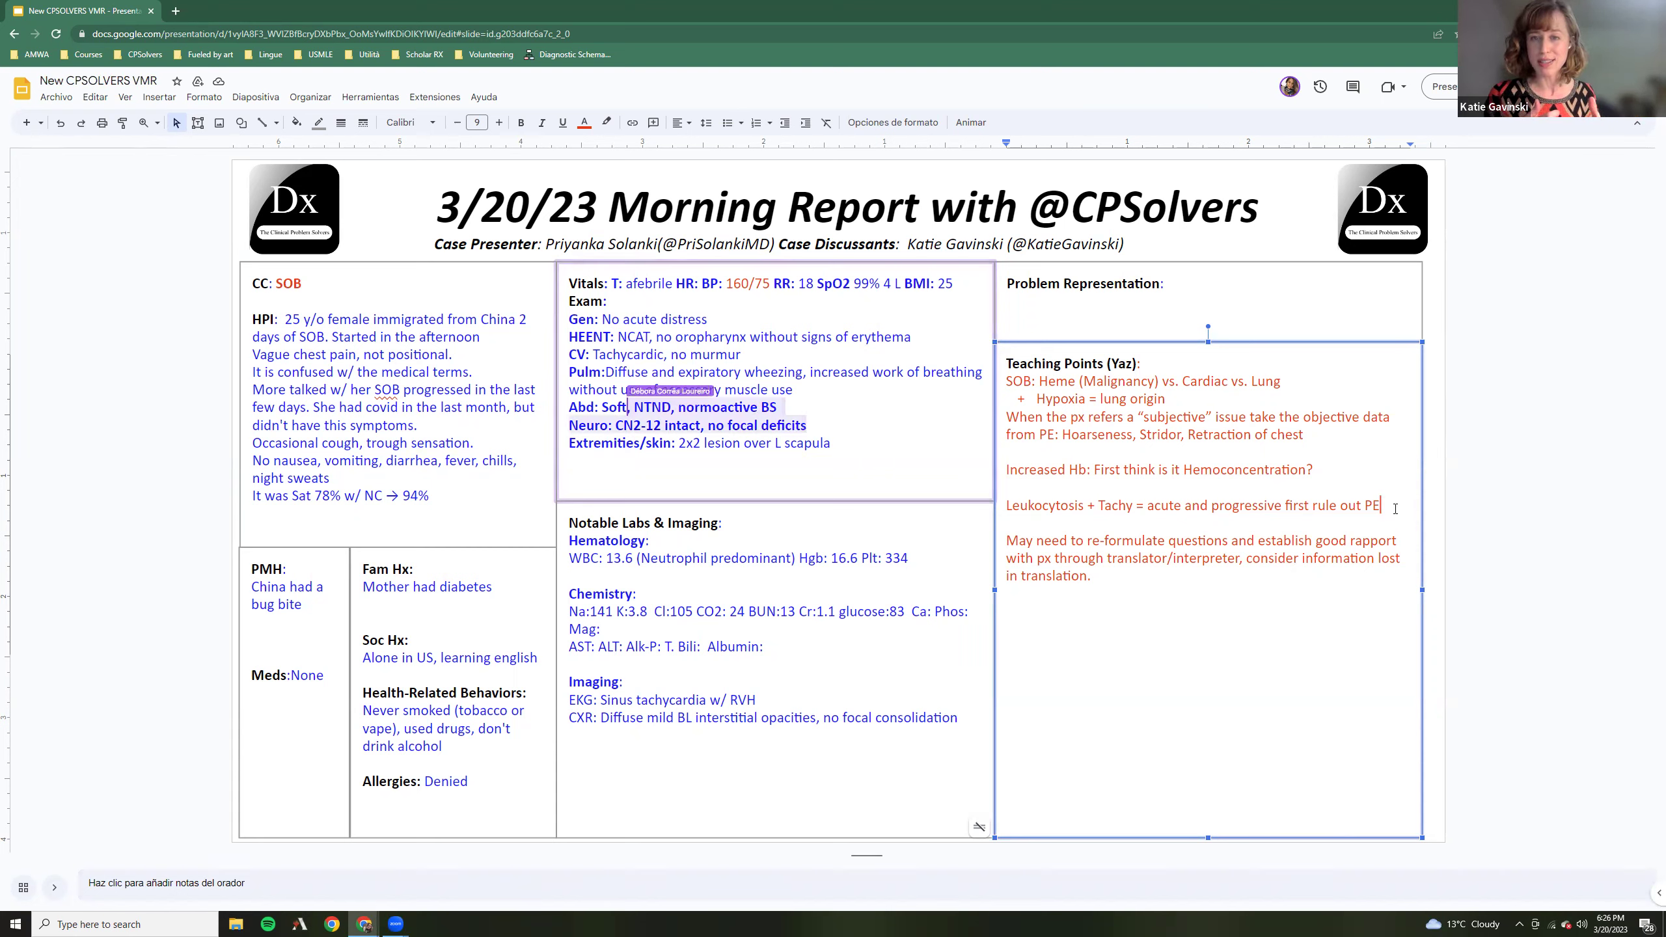
pyautogui.press('Return')
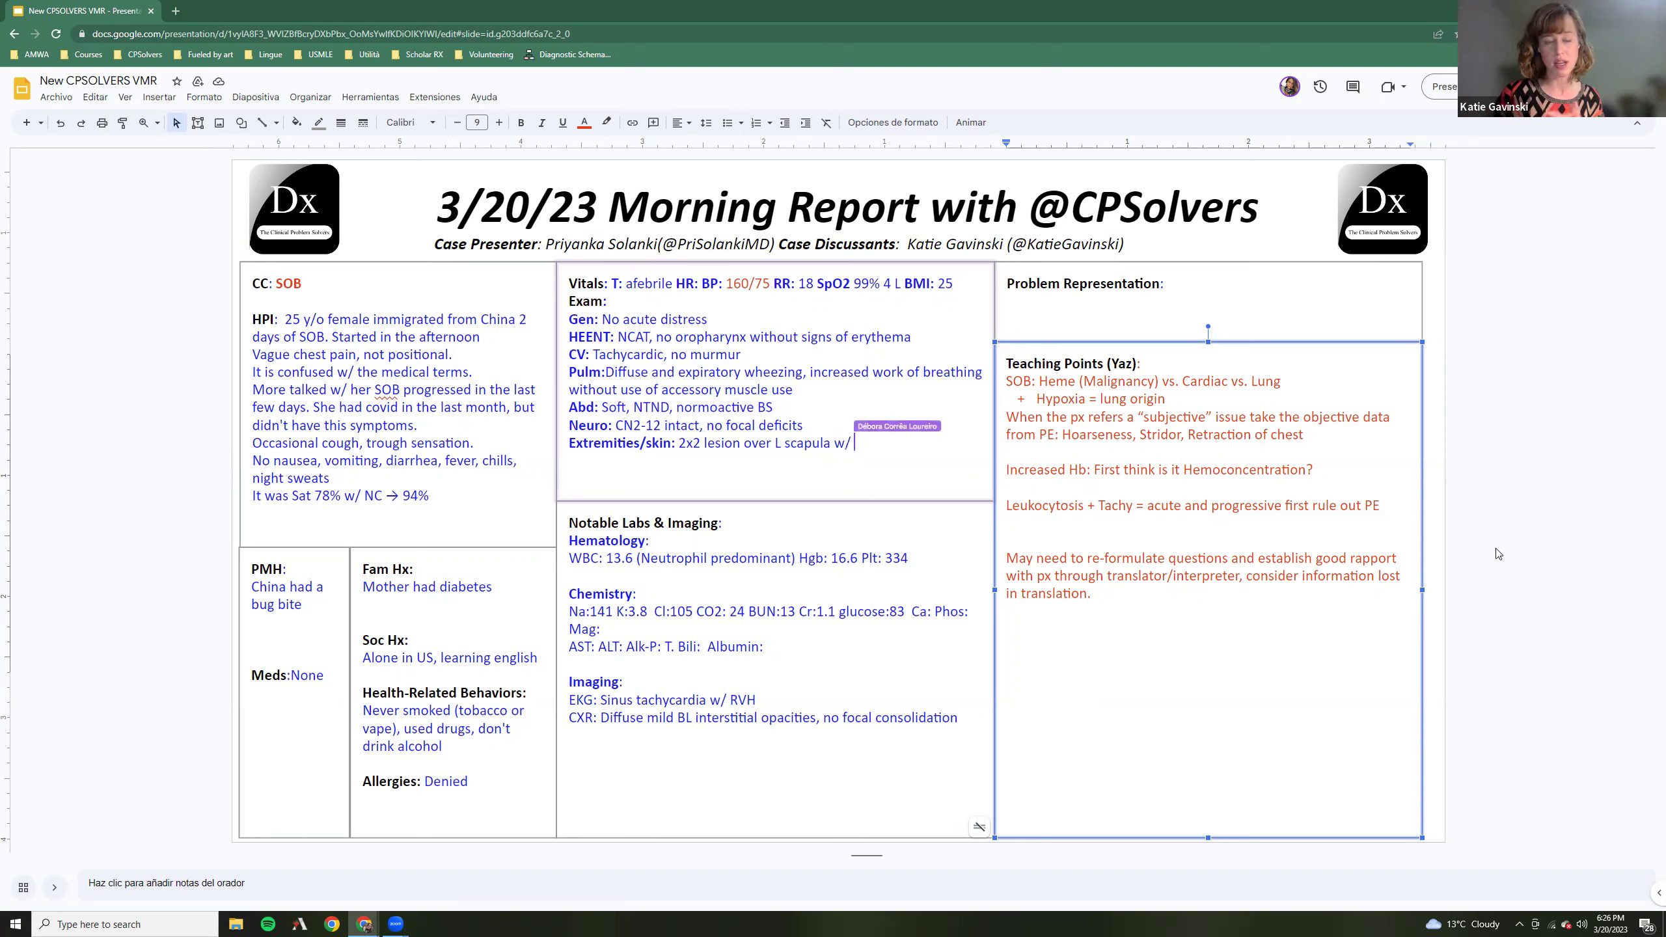
pyautogui.moveTo(1381, 506); pyautogui.dragTo(1390, 512)
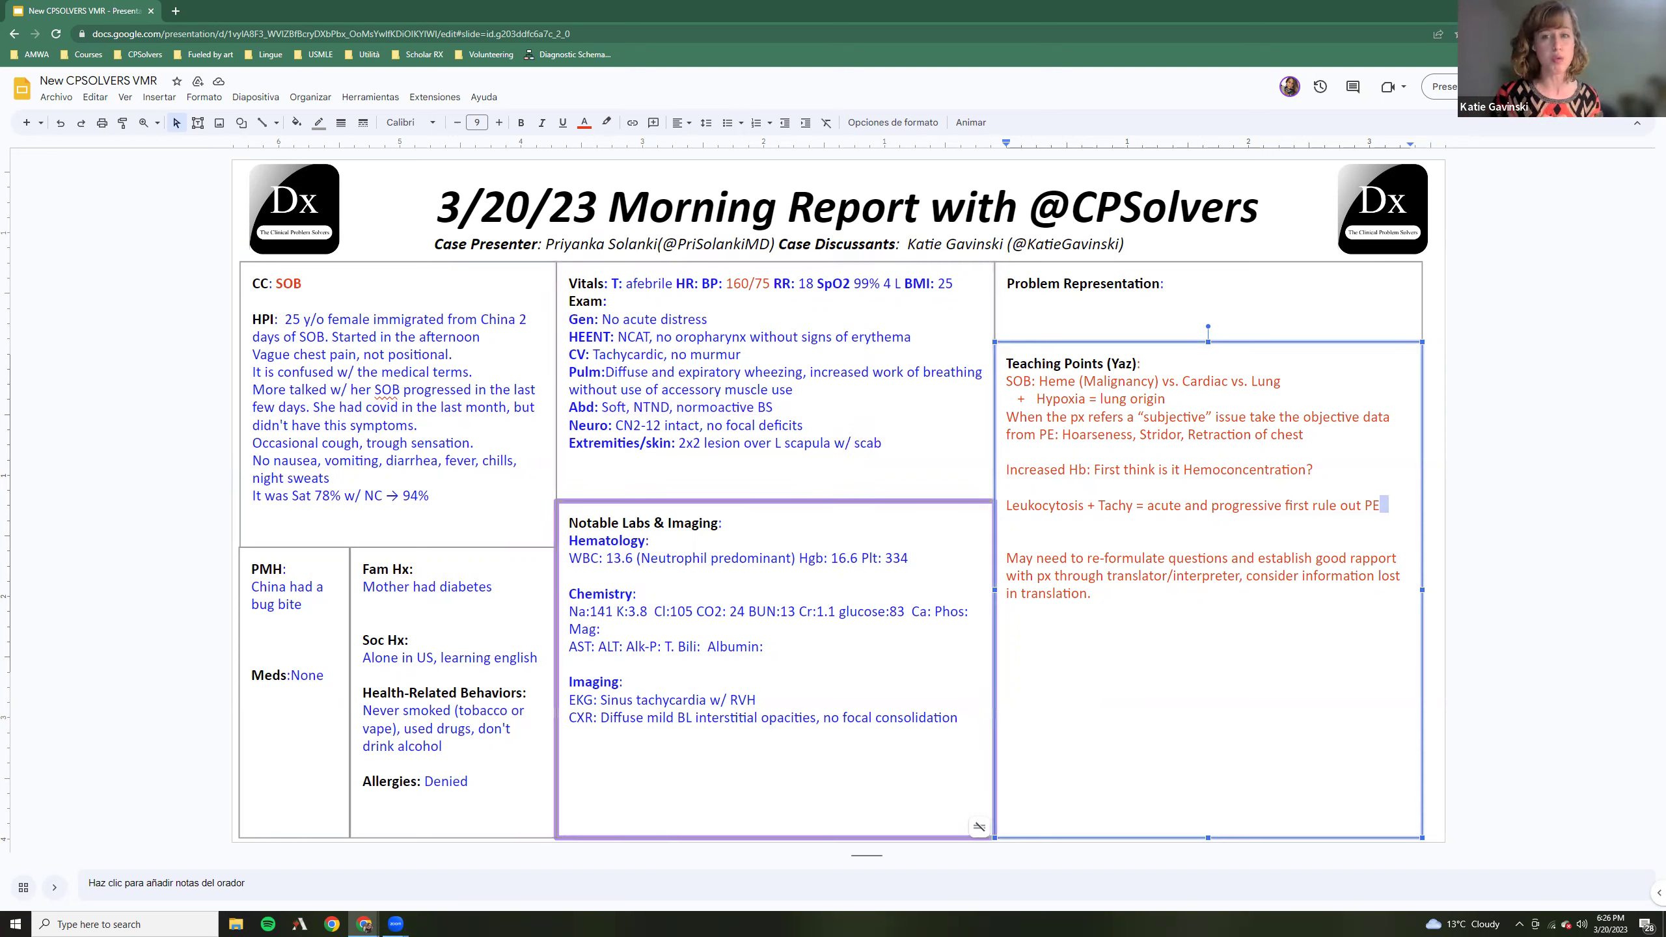
pyautogui.press('Escape')
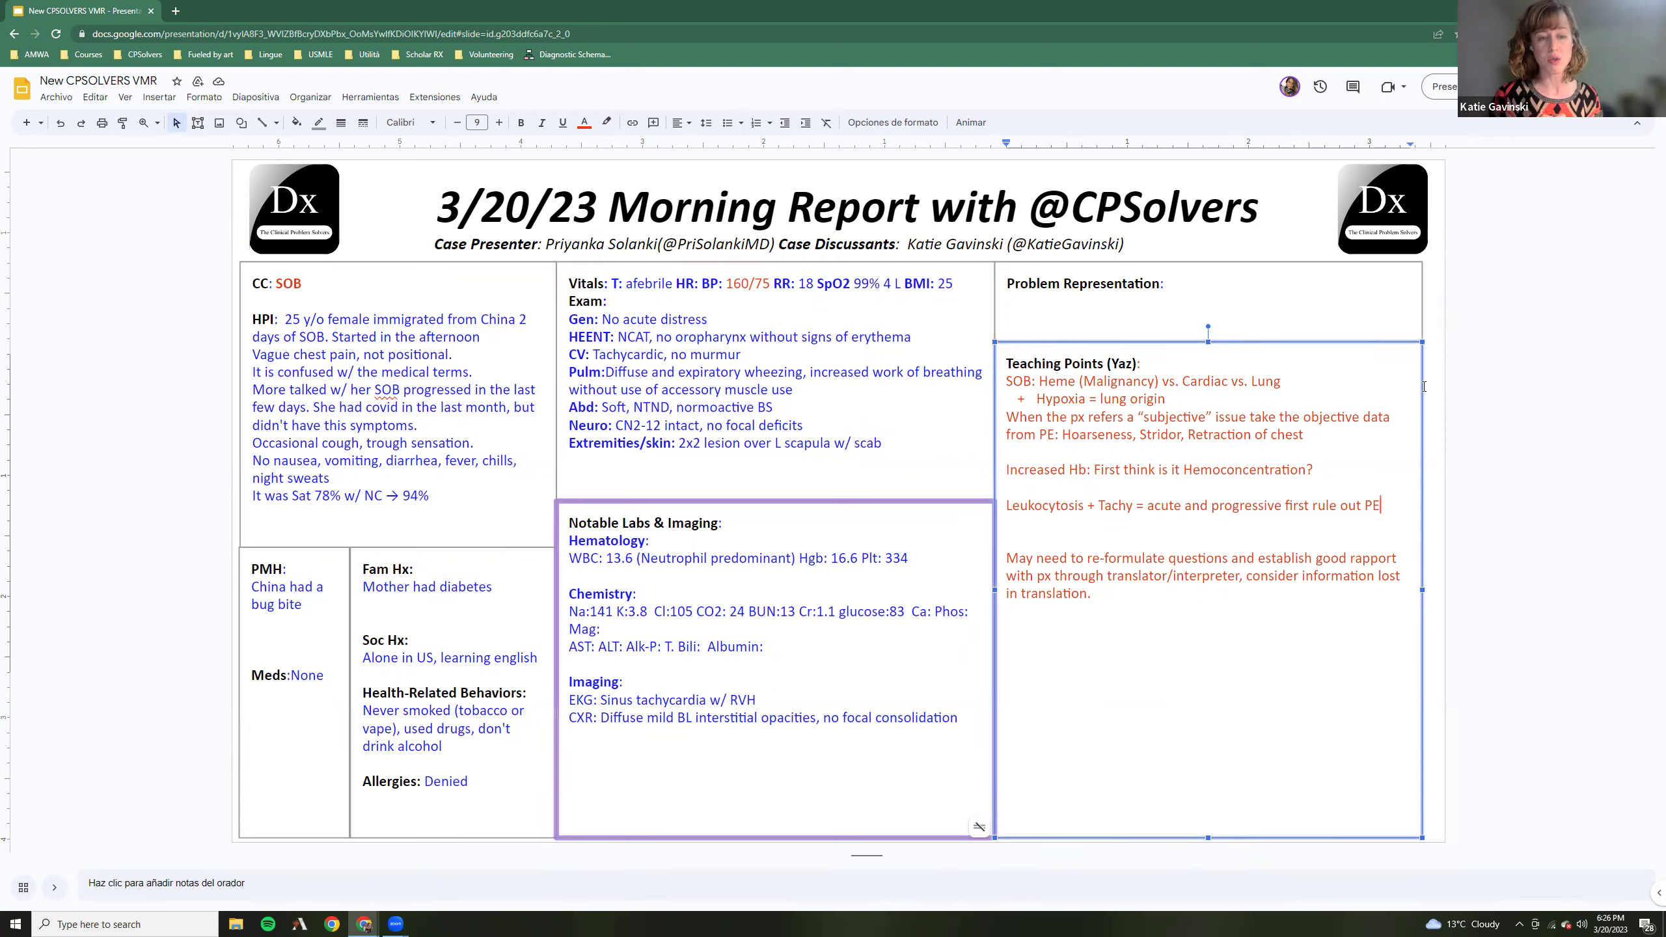
# Type 'Look for patterns in the lung imaging: infectious, infiltrative, etc.' under the PE note
pyautogui.press('Return')
pyautogui.write('Look for pat')
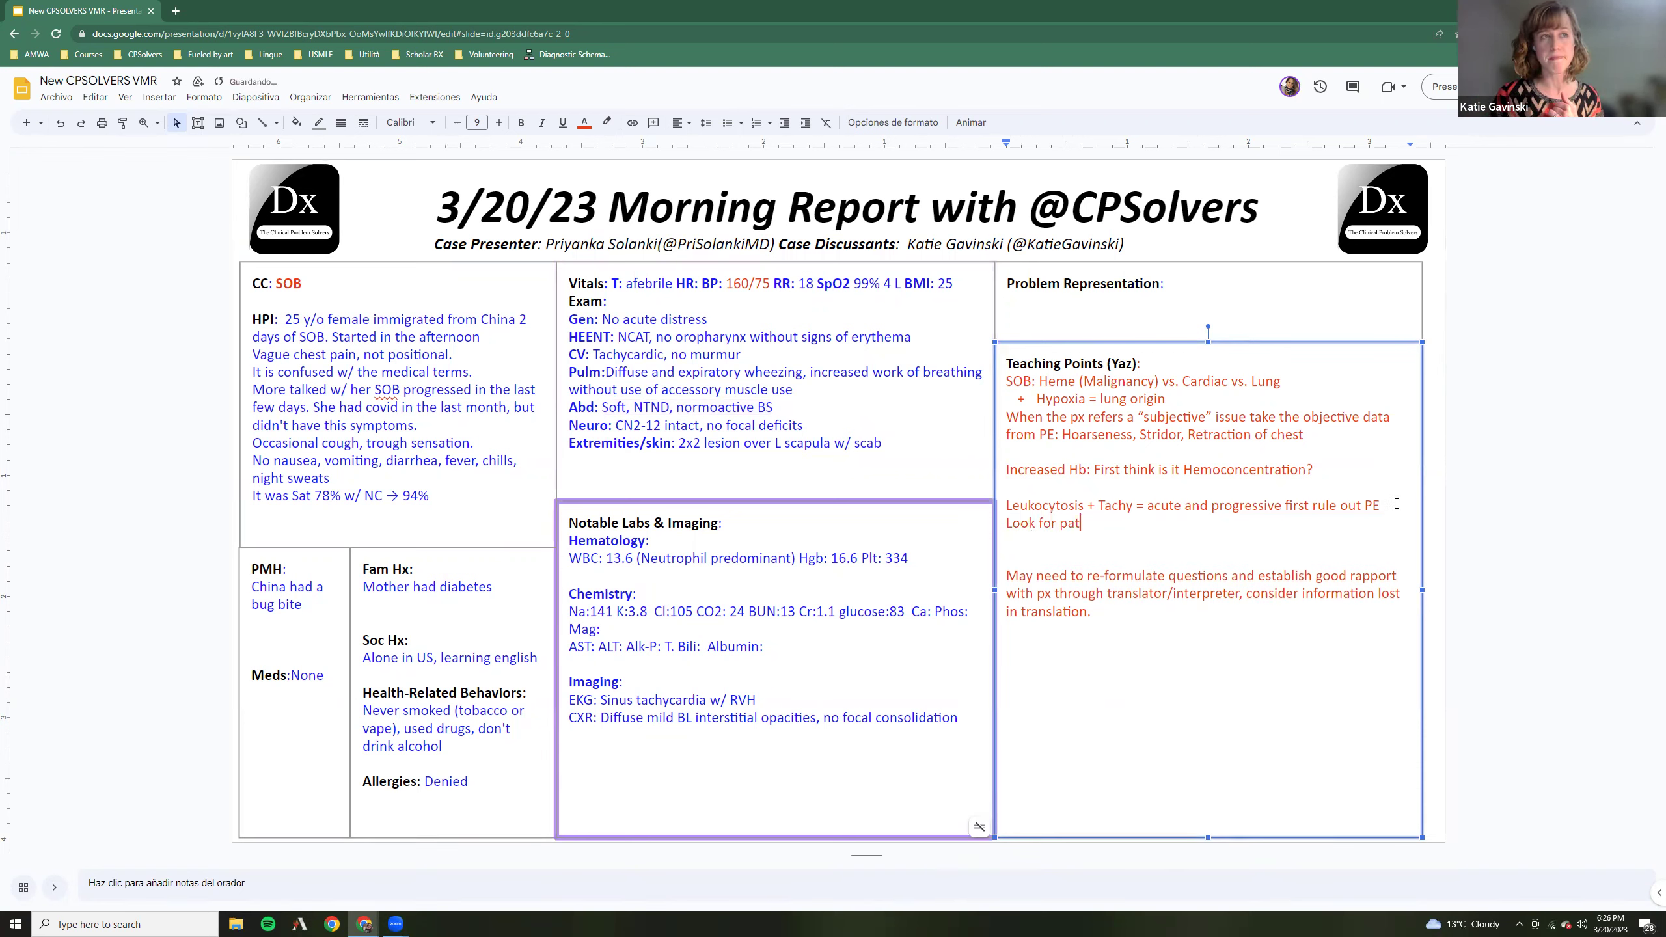
pyautogui.write('terns')
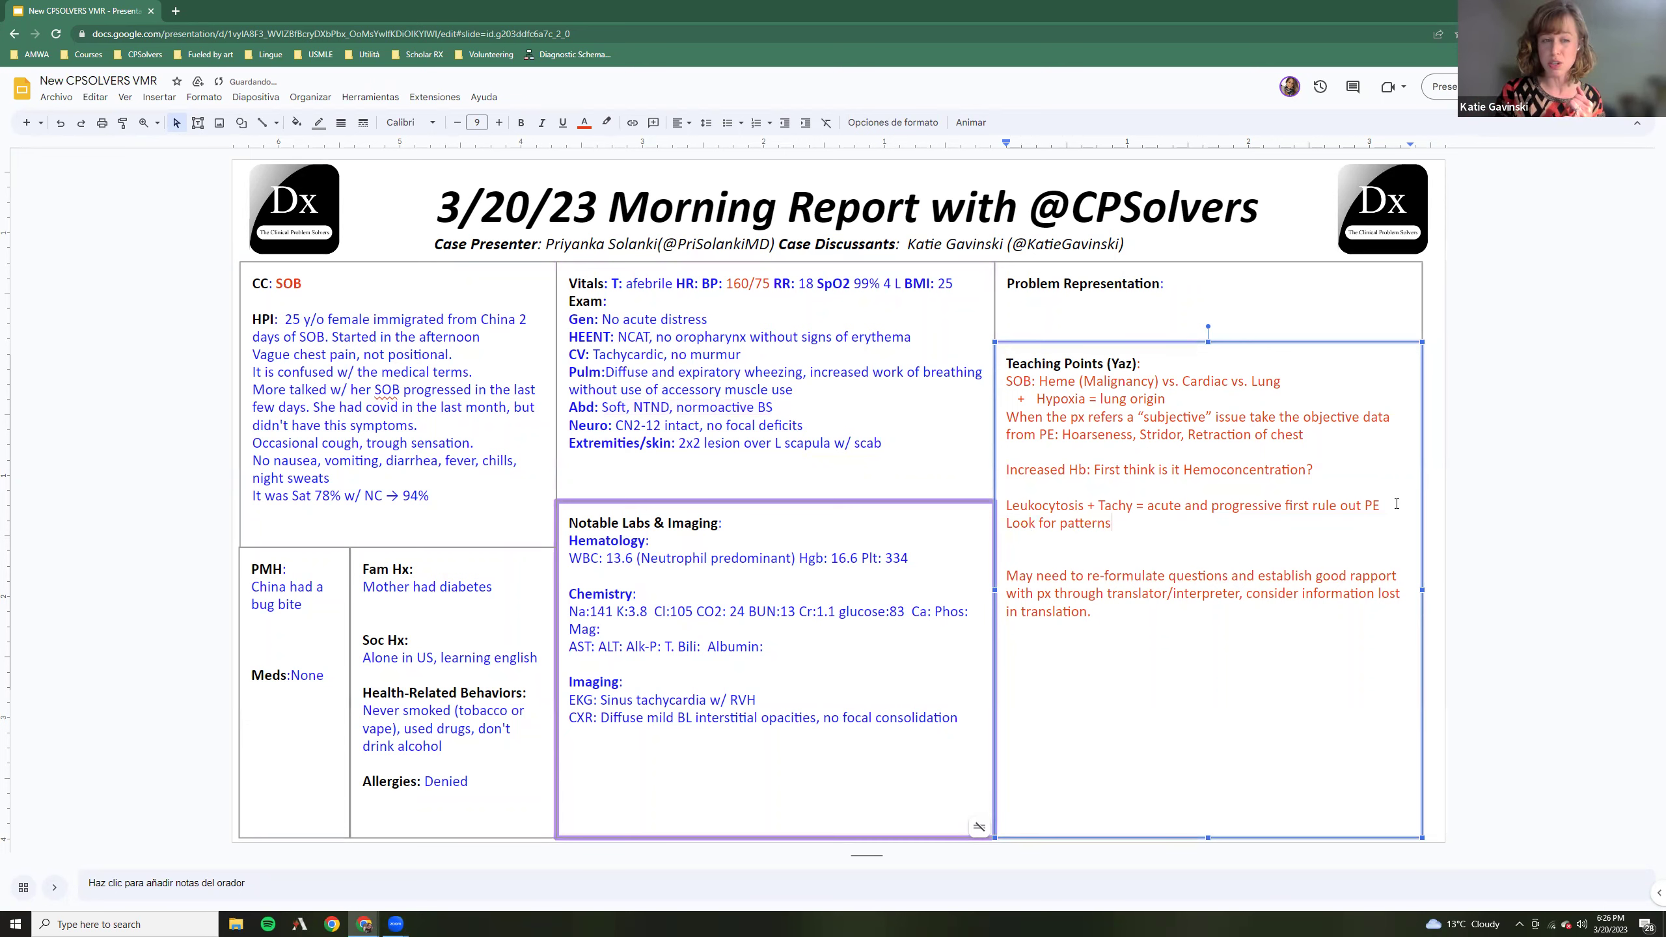
pyautogui.write(' in the')
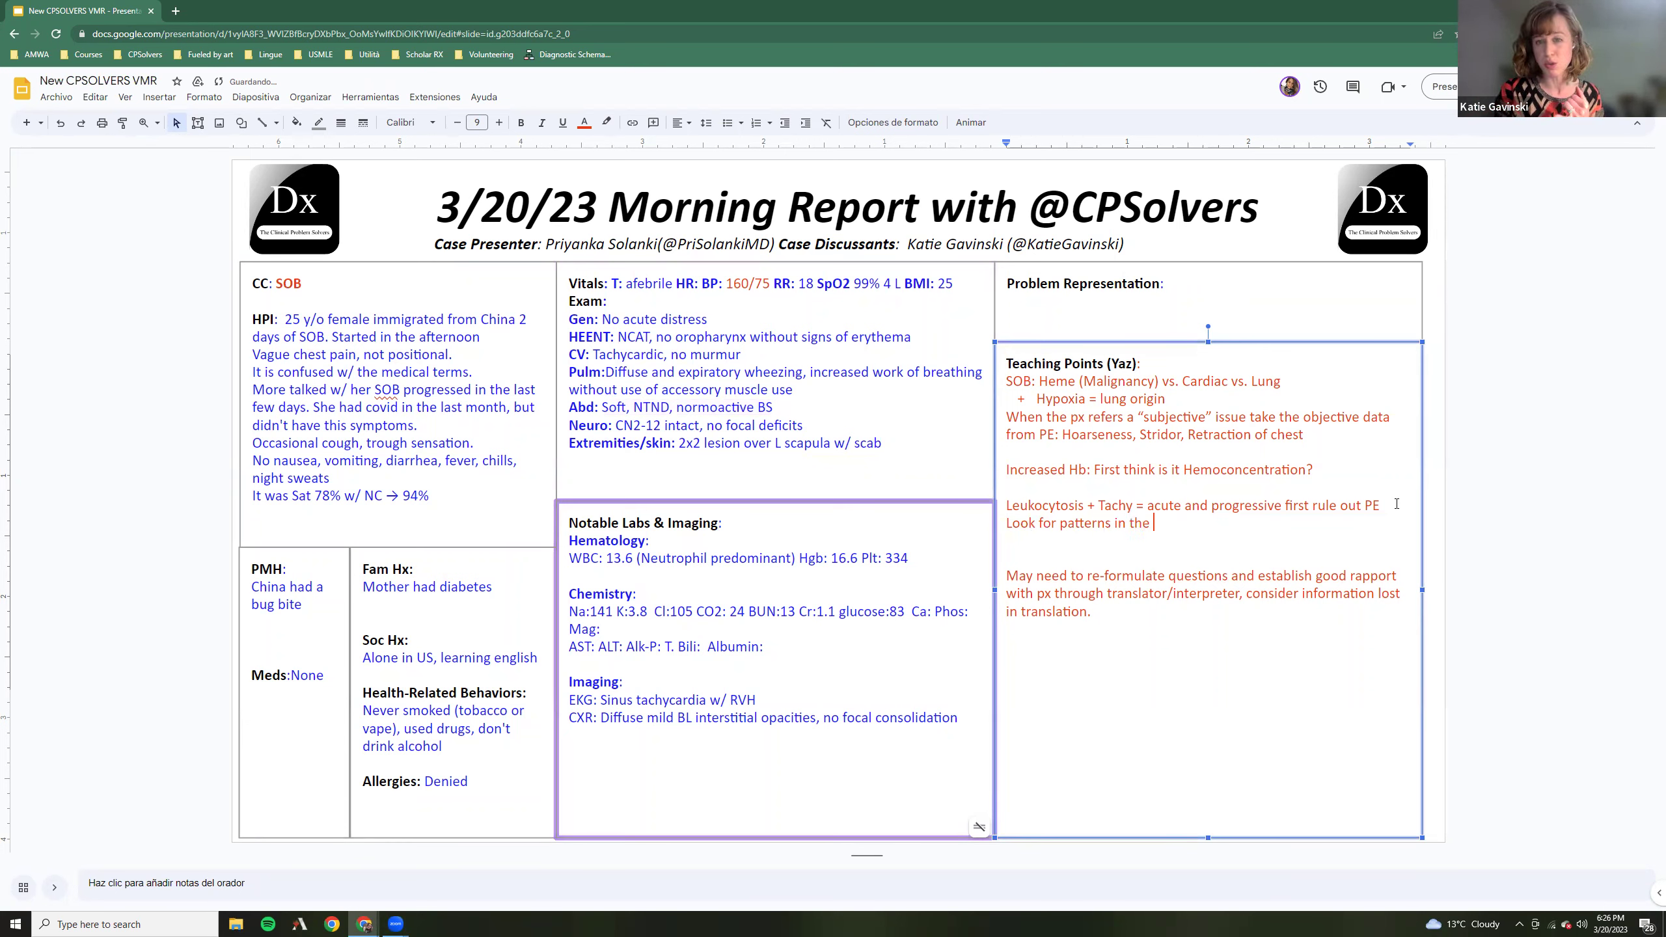
pyautogui.press('BackSpace')
pyautogui.press('BackSpace')
pyautogui.press('BackSpace')
pyautogui.press('BackSpace')
pyautogui.press('BackSpace')
pyautogui.press('BackSpace')
pyautogui.press('BackSpace')
pyautogui.press('BackSpace')
pyautogui.write('in the lun')
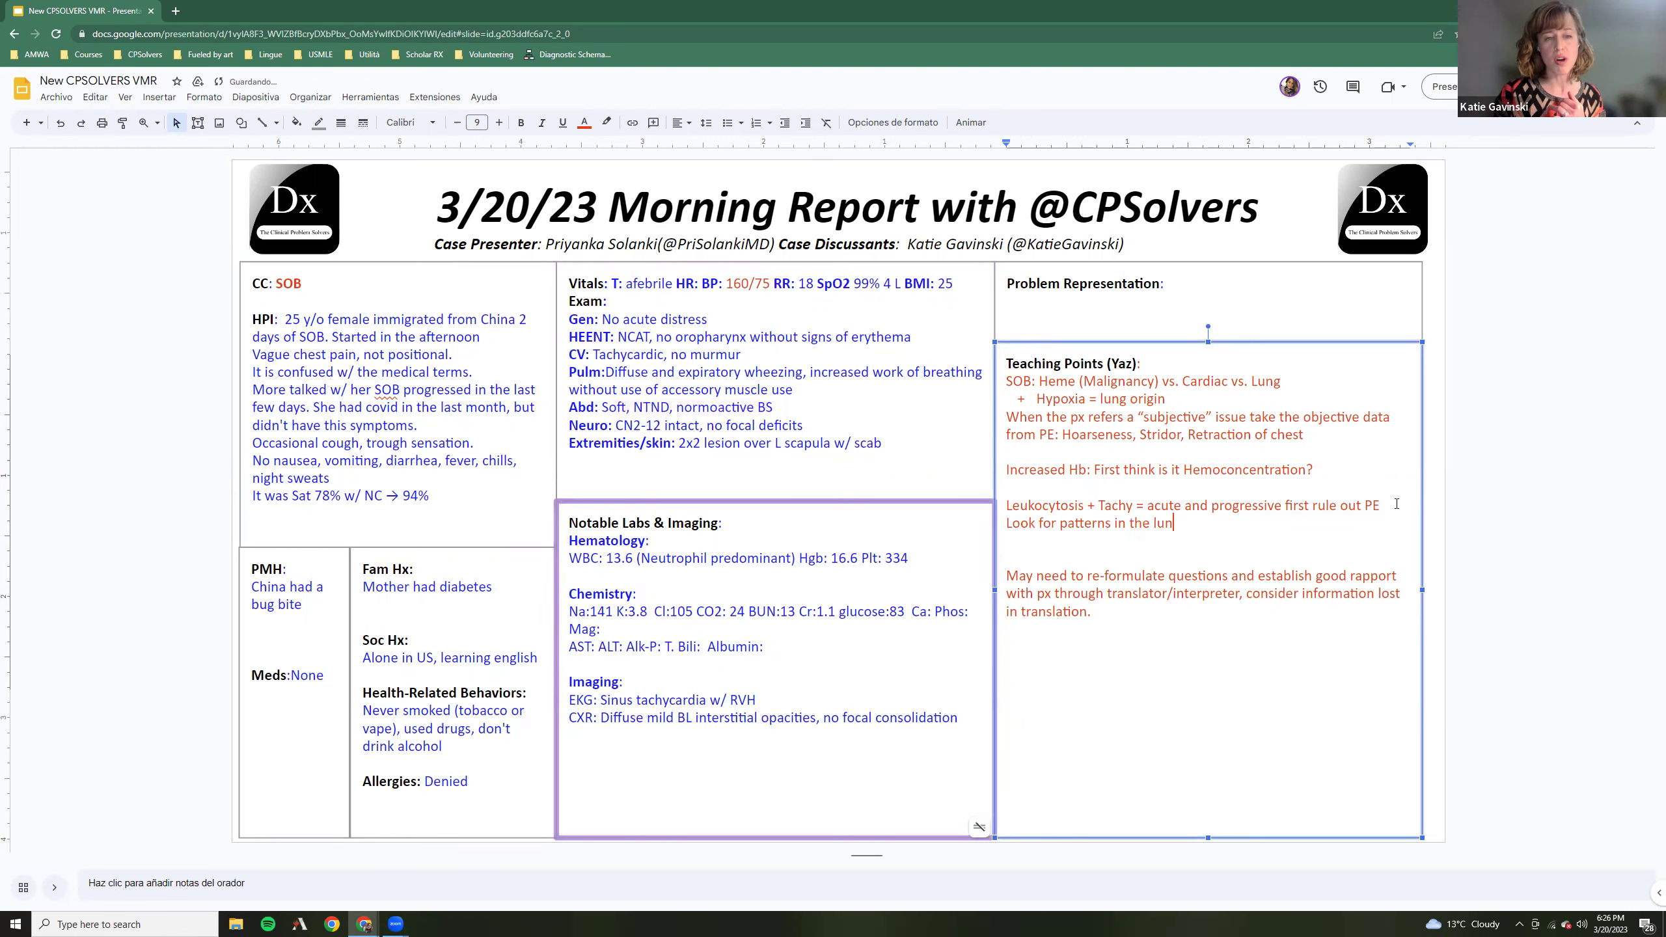
pyautogui.write('g imaging: ')
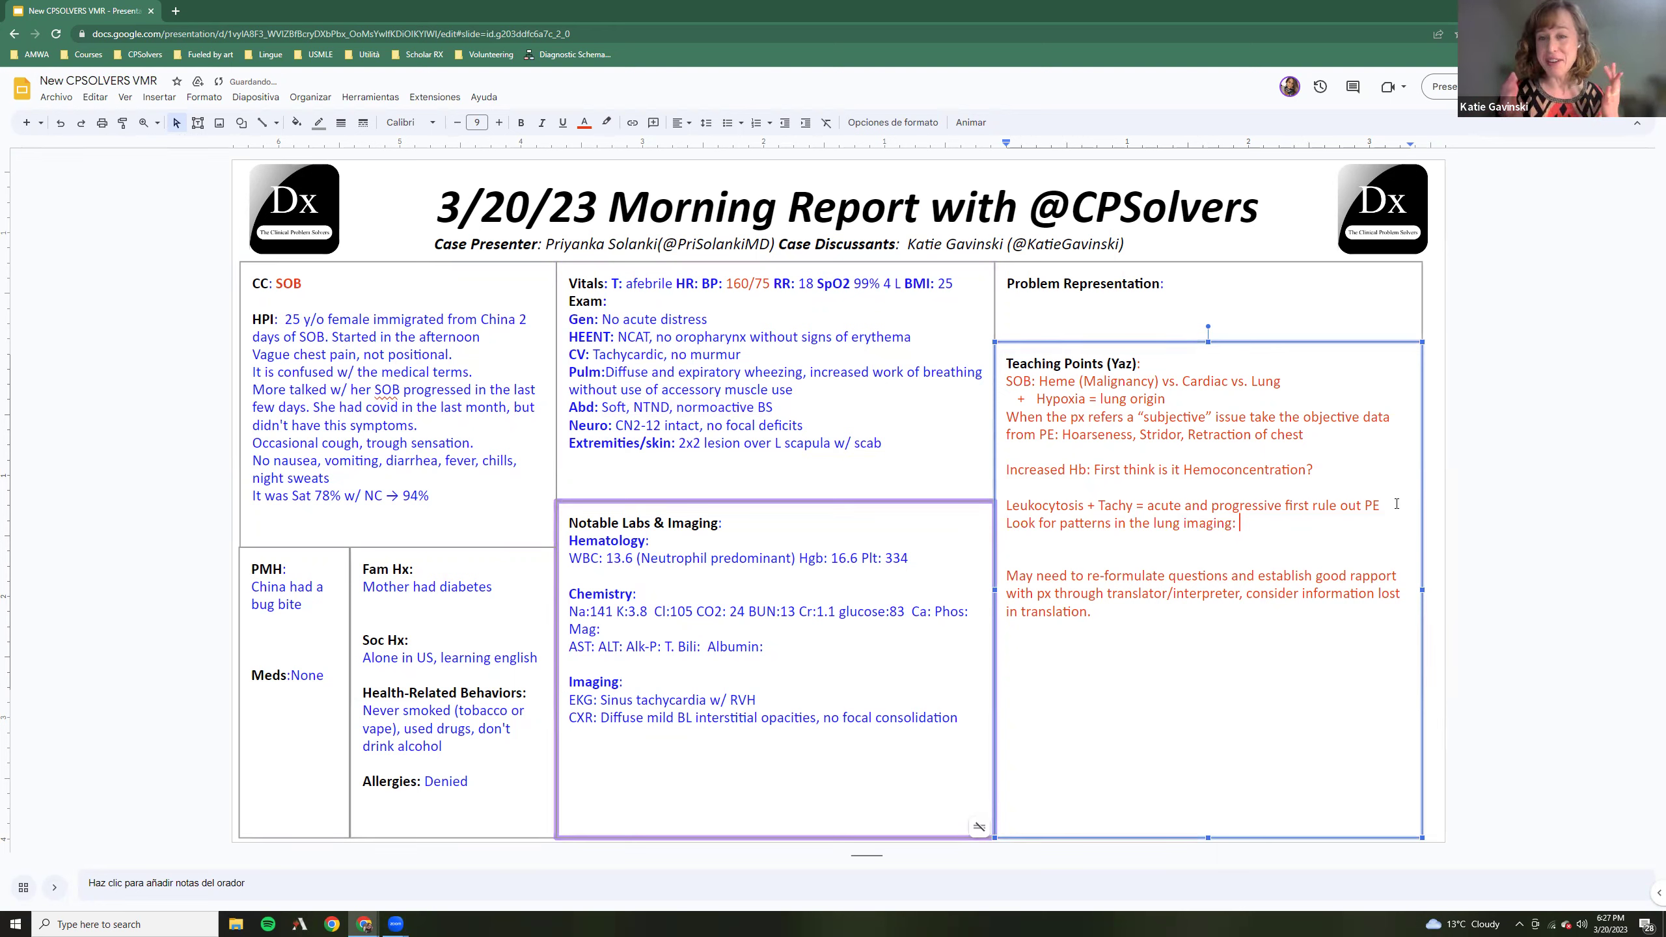
pyautogui.write('infectious, ')
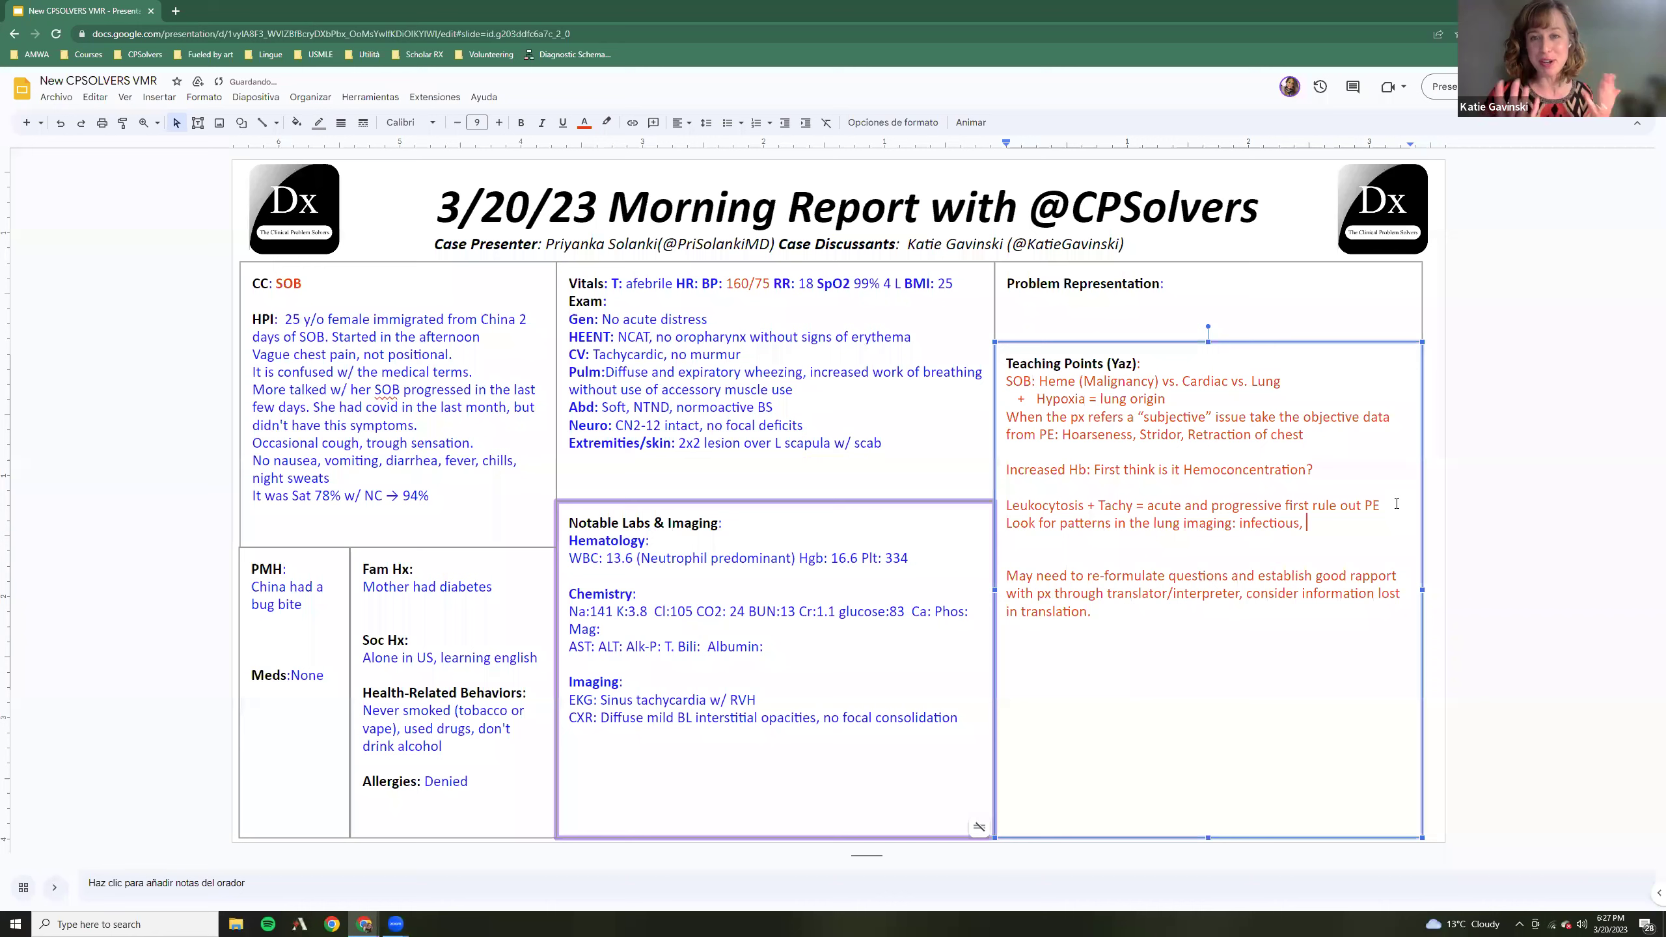
pyautogui.write('infiltrative')
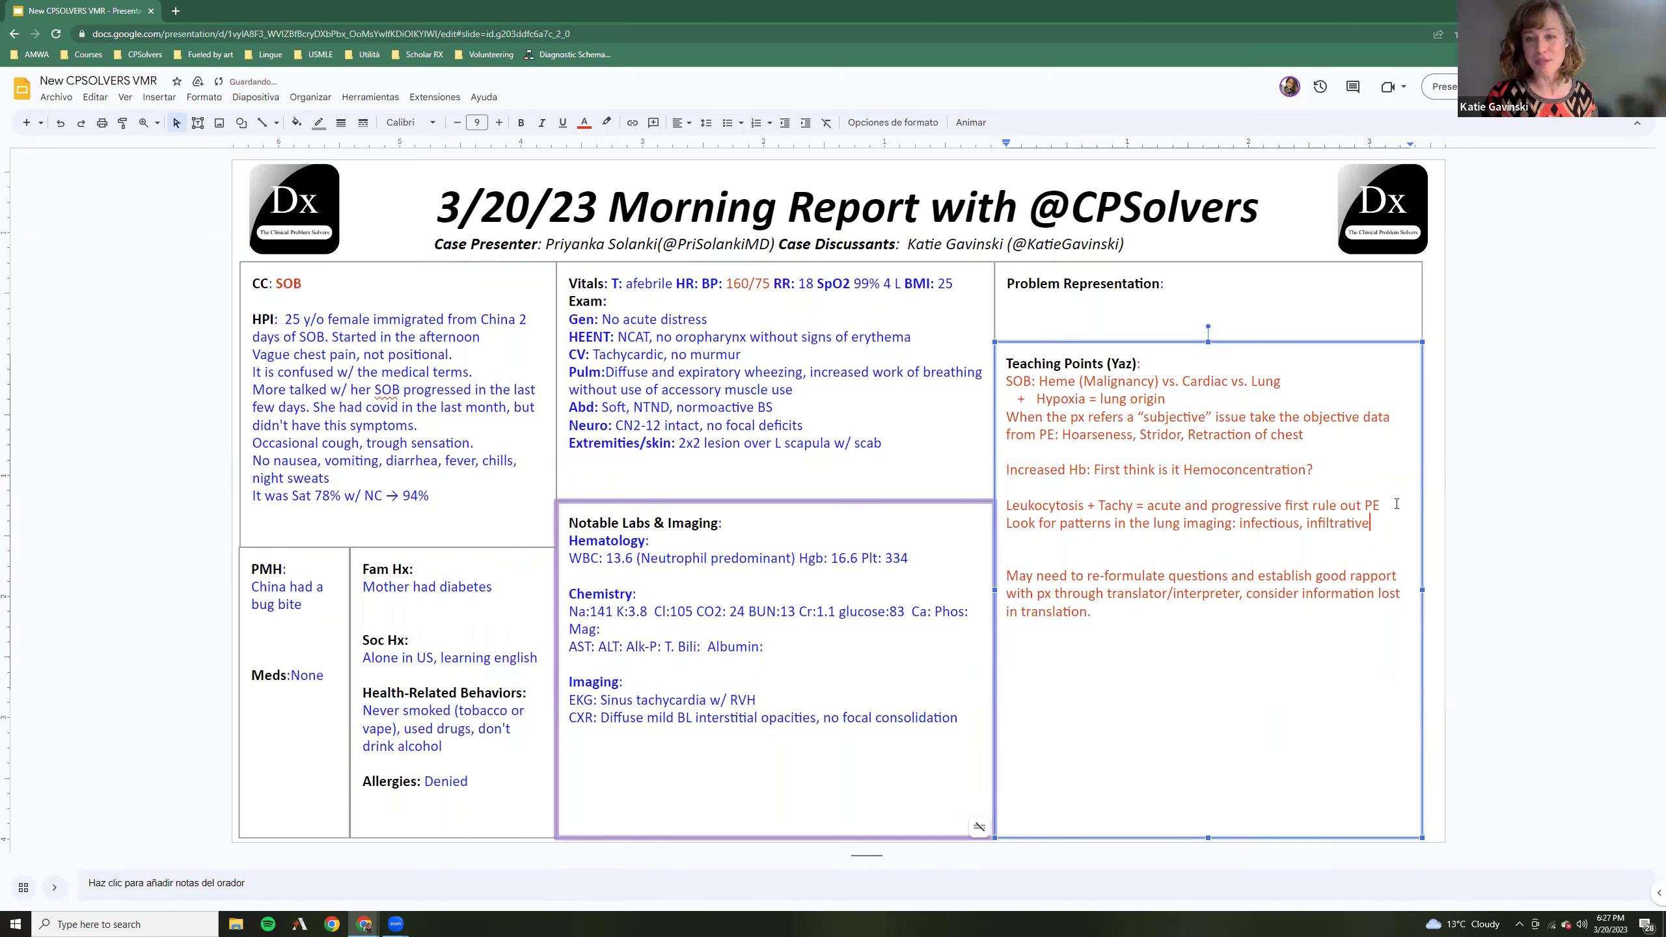
pyautogui.write(', etc.')
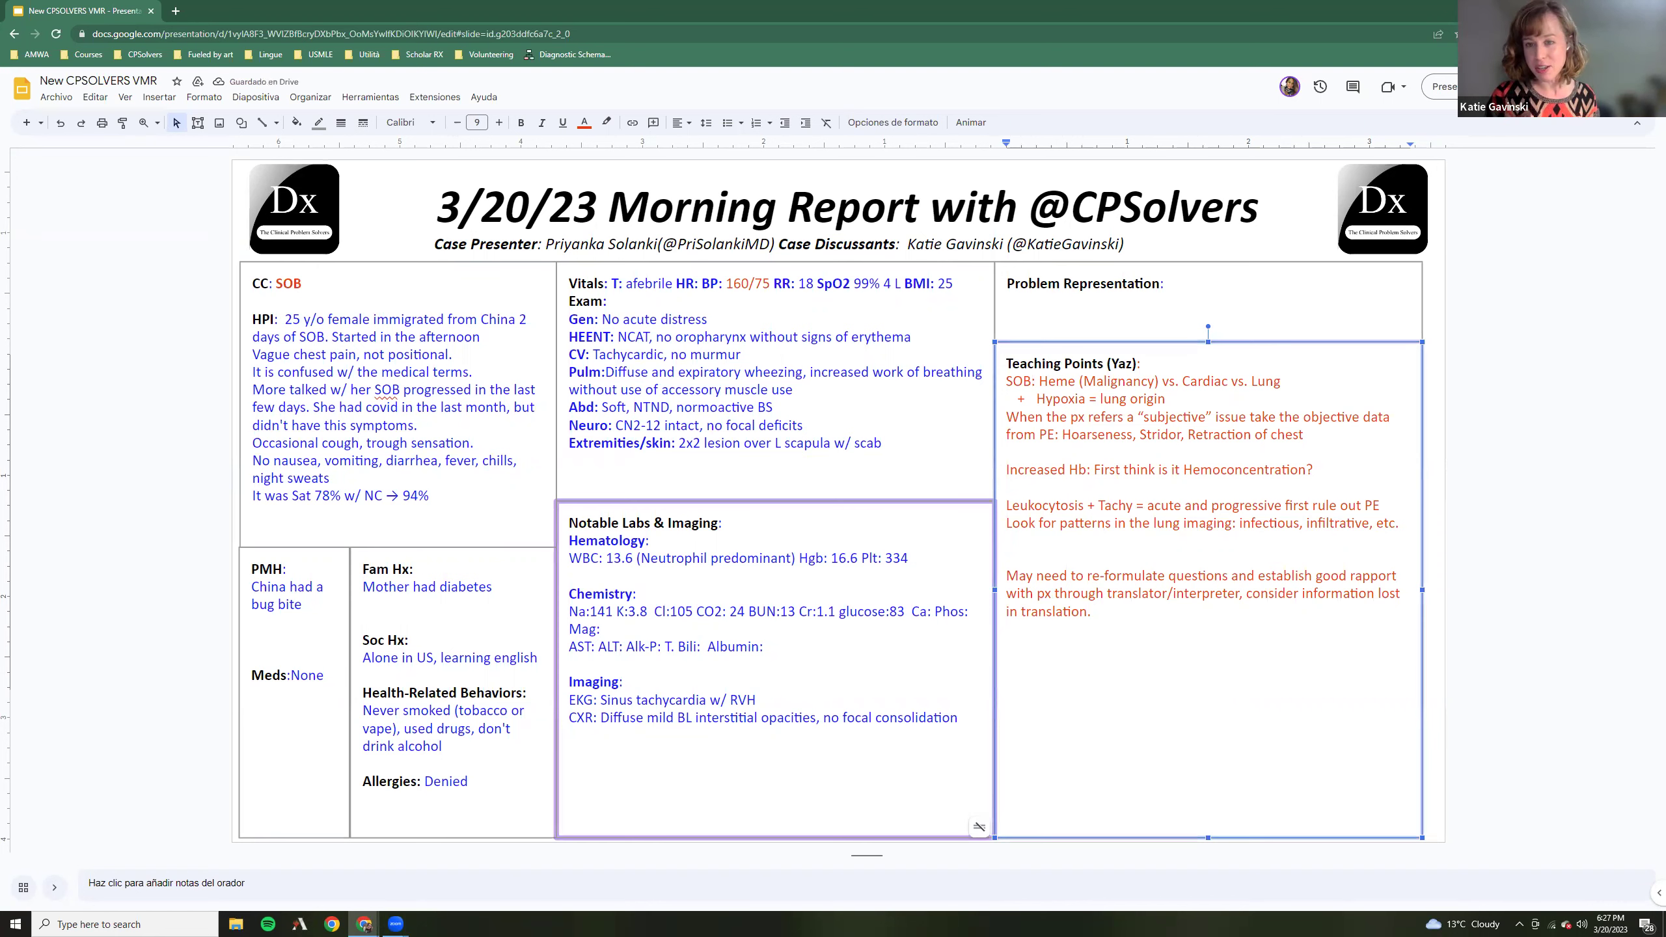
# Insert 'interstitial,' before 'etc.' and clean up the lines below the imaging note
pyautogui.click(1373, 523)
pyautogui.write('inter')
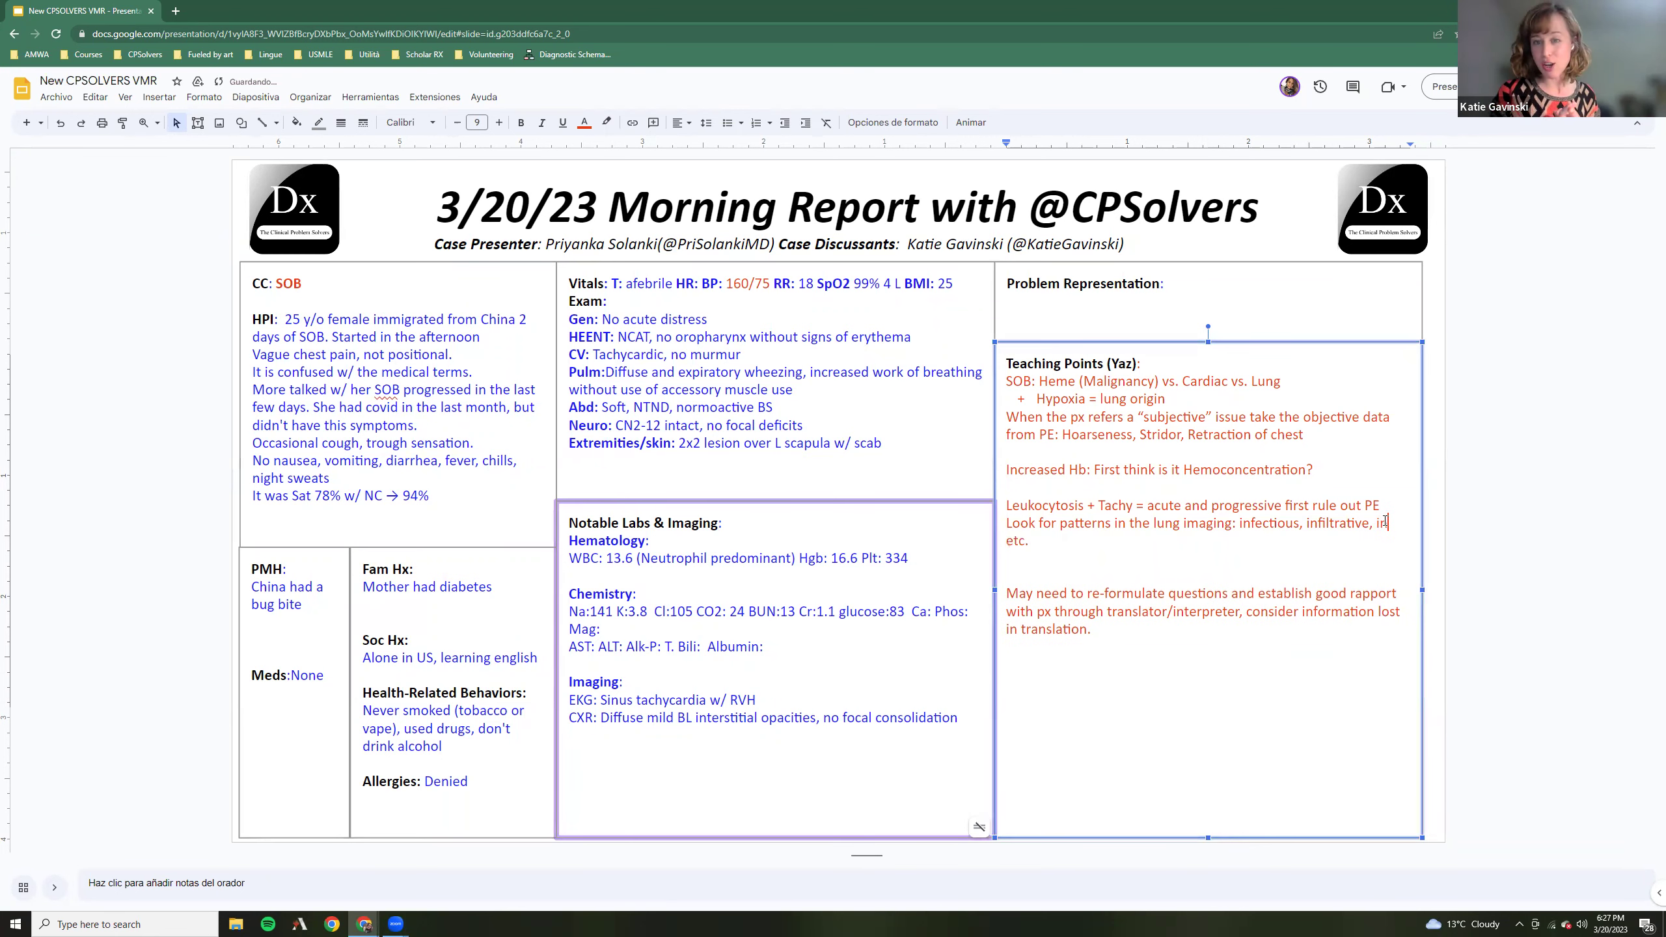
pyautogui.write('stitial')
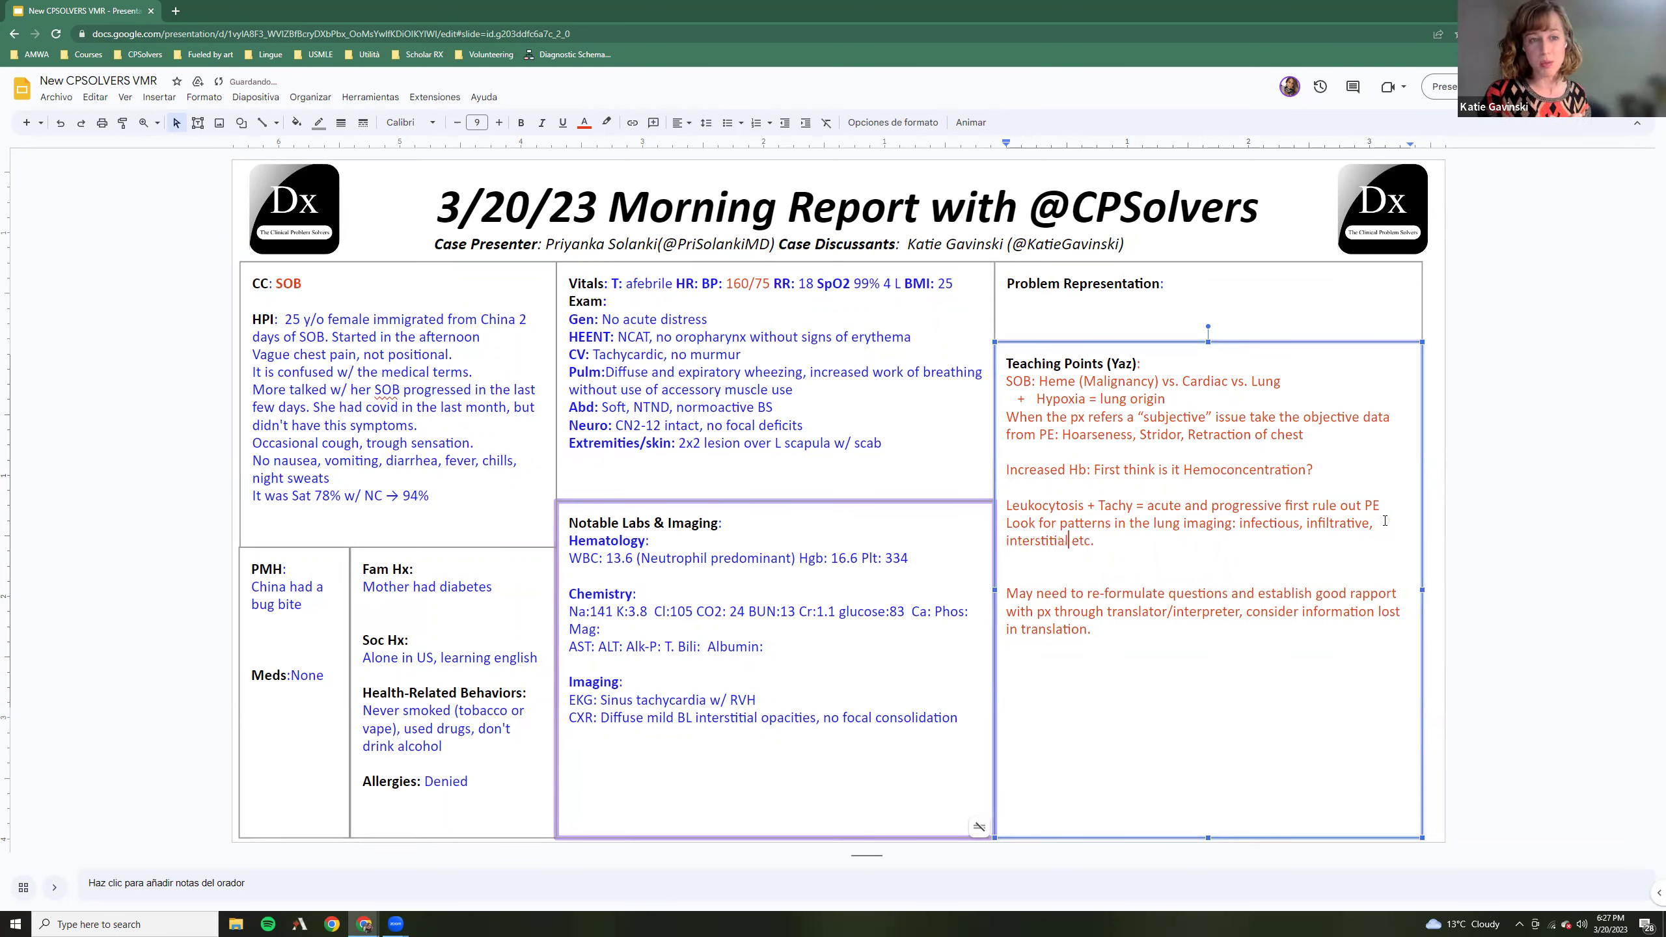
pyautogui.write(',')
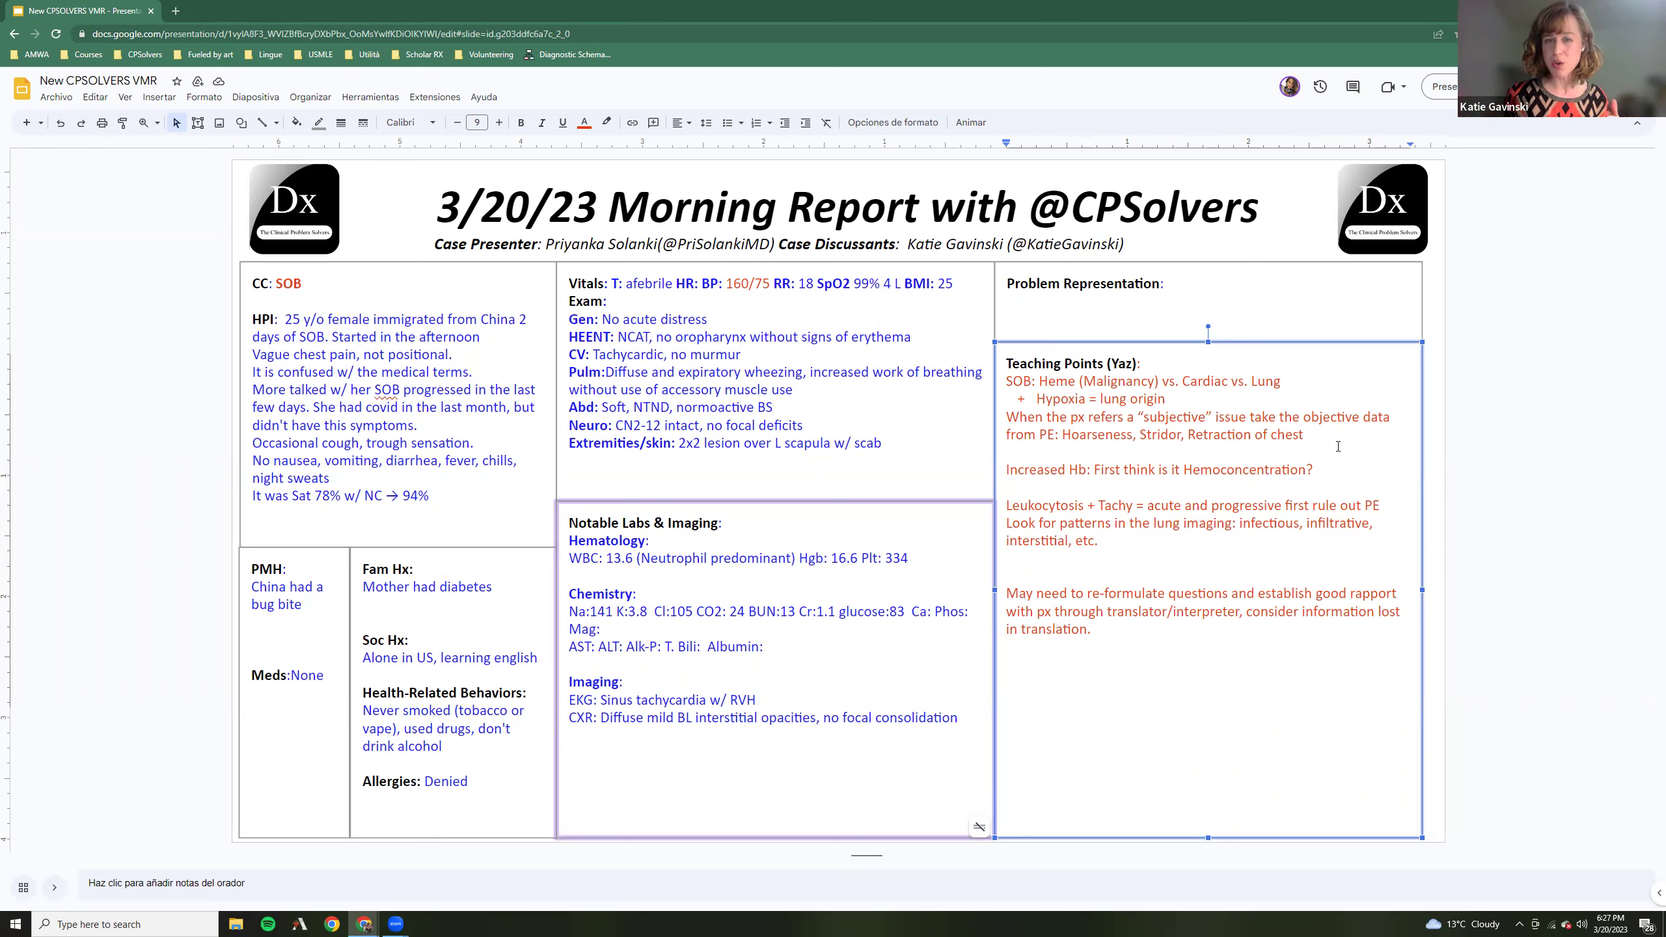
pyautogui.doubleClick(1138, 533)
pyautogui.press('Return')
pyautogui.press('Return')
pyautogui.write('In')
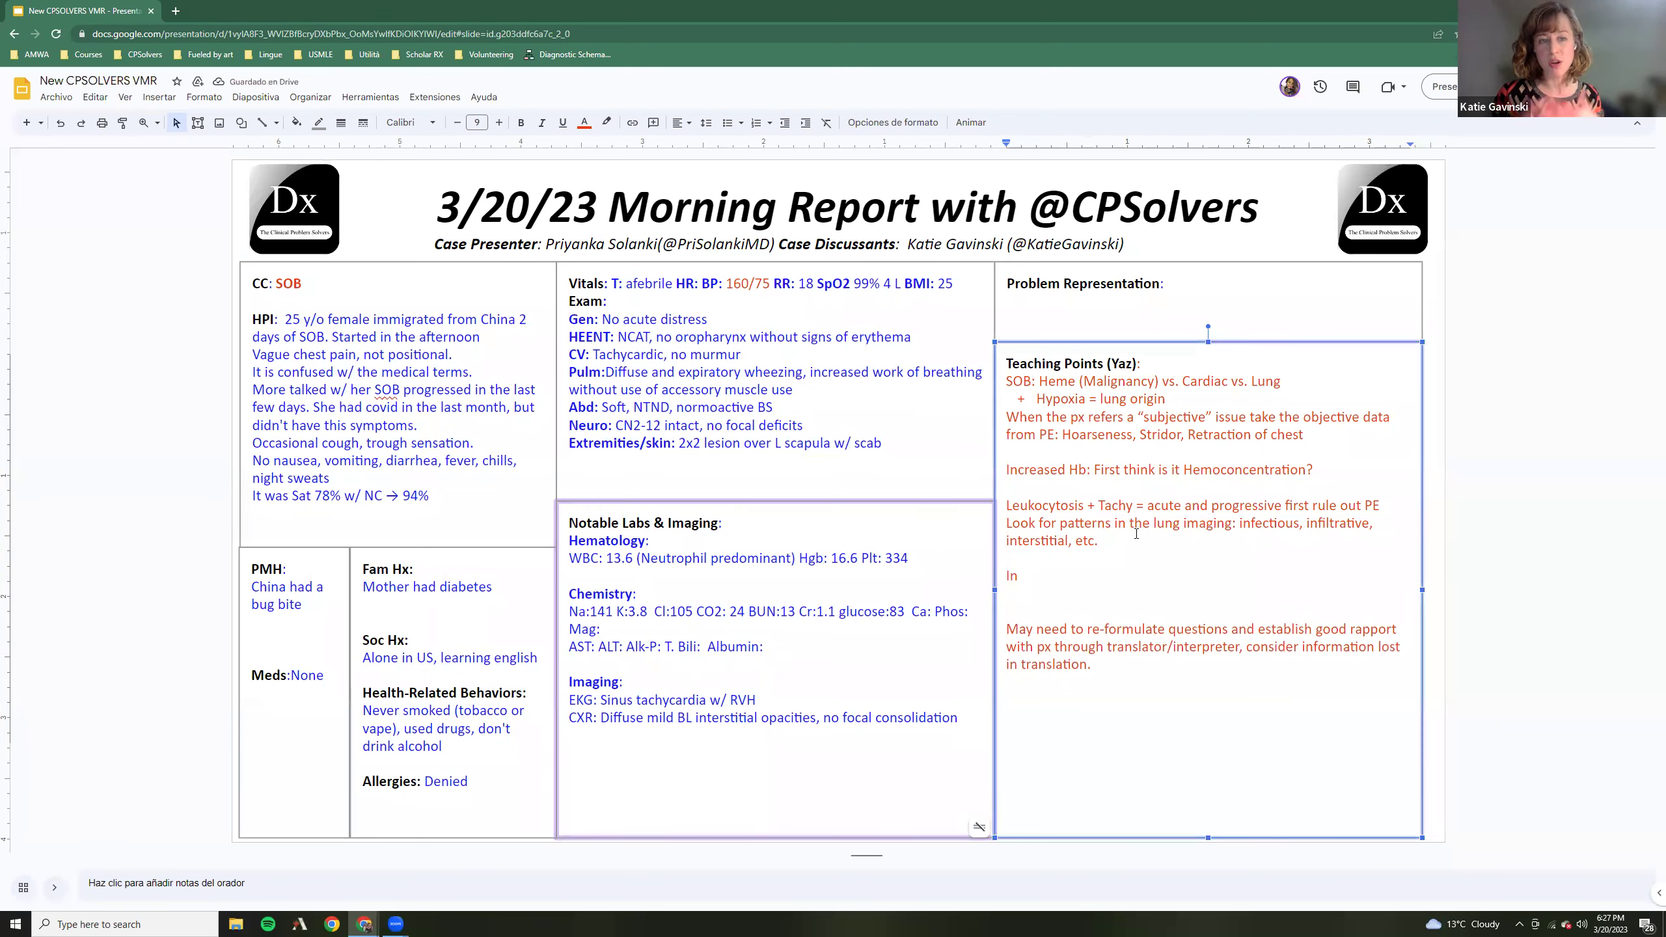
pyautogui.press('BackSpace')
pyautogui.press('BackSpace')
pyautogui.press('BackSpace')
pyautogui.press('BackSpace')
pyautogui.press('BackSpace')
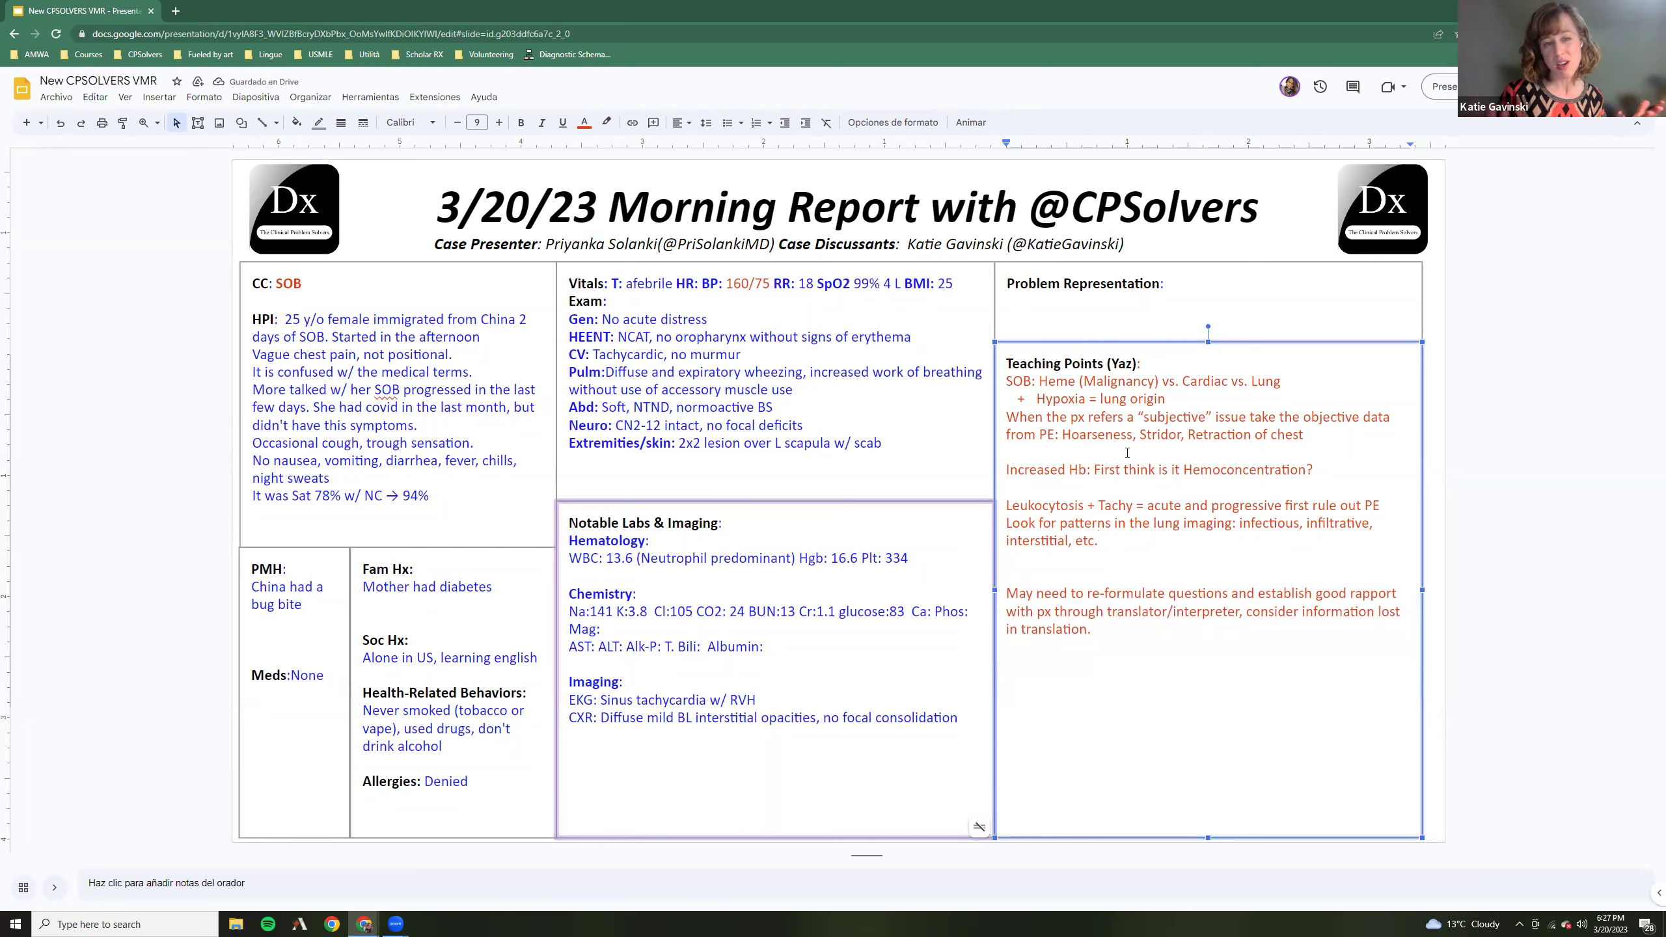
# Below 'Retraction of chest', add 'Time of progression can help in the ddx…' contrasting acute PE with subacute pneumonia
pyautogui.click(1332, 436)
pyautogui.press('Return')
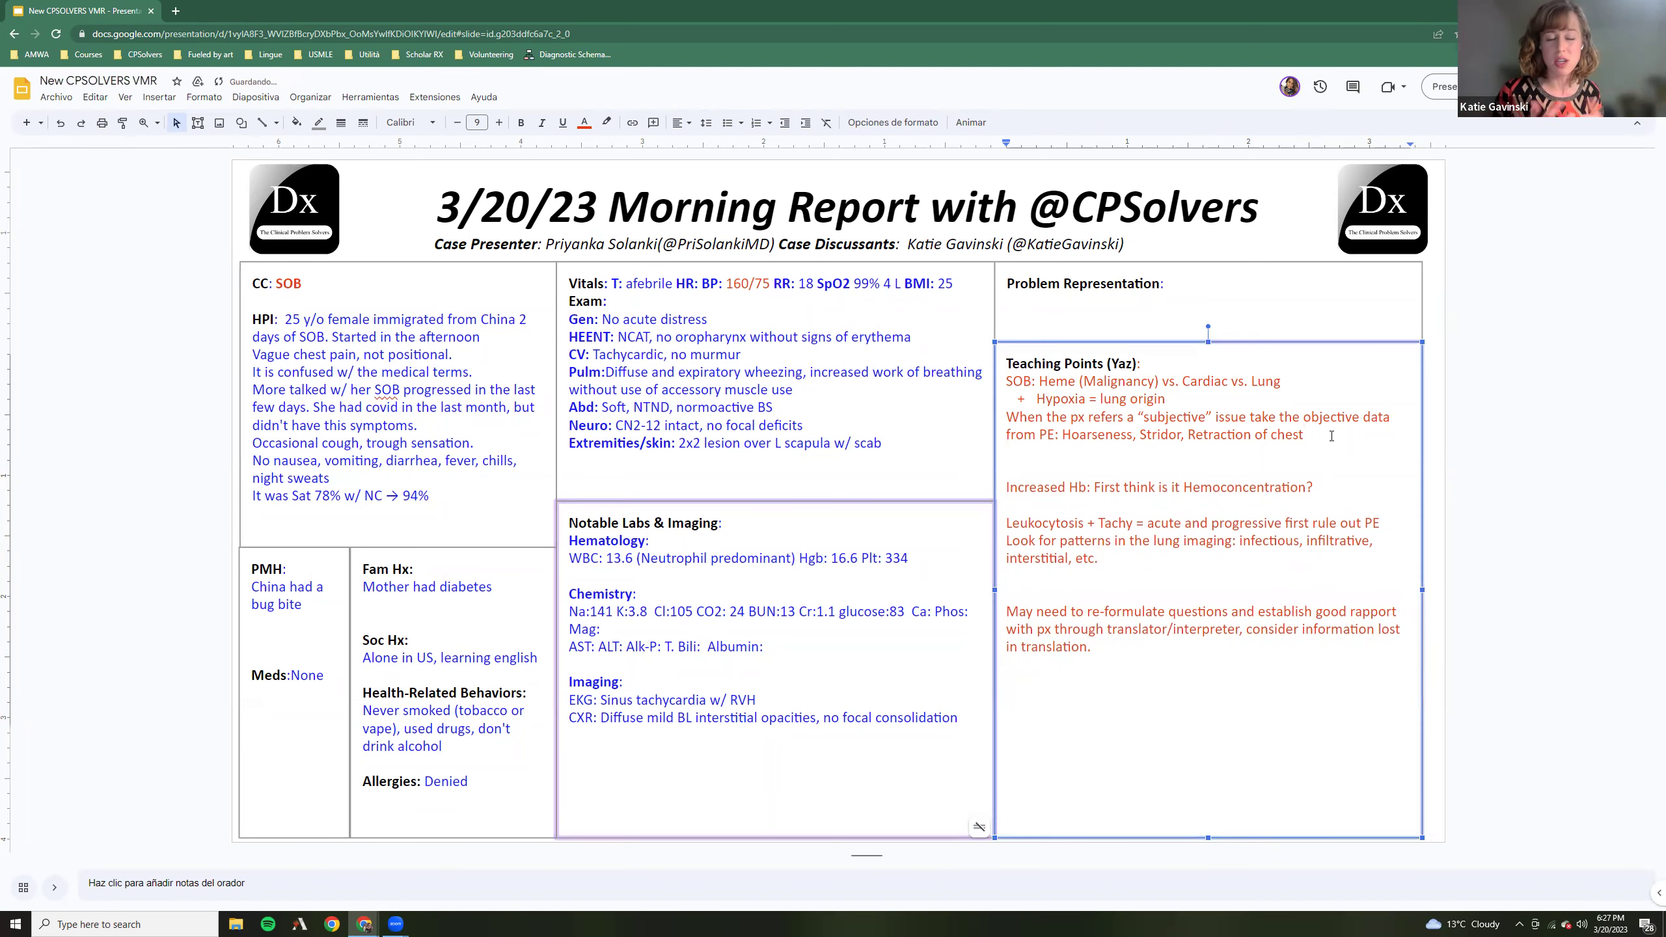
pyautogui.write('Time of prog')
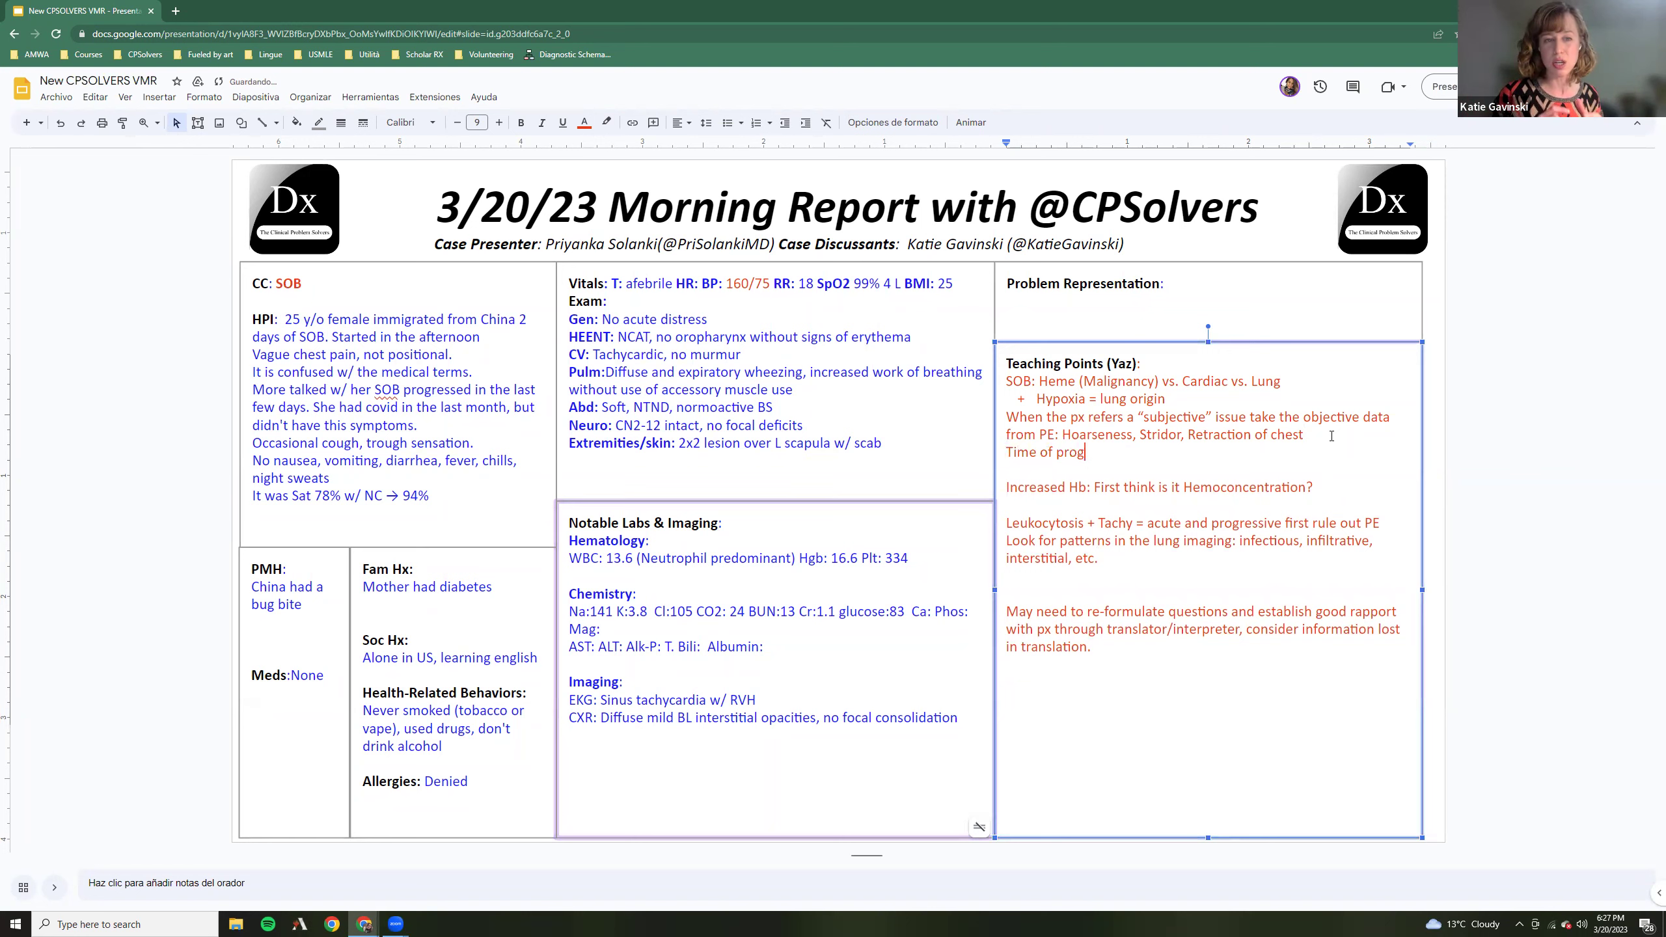
pyautogui.write('ression can ')
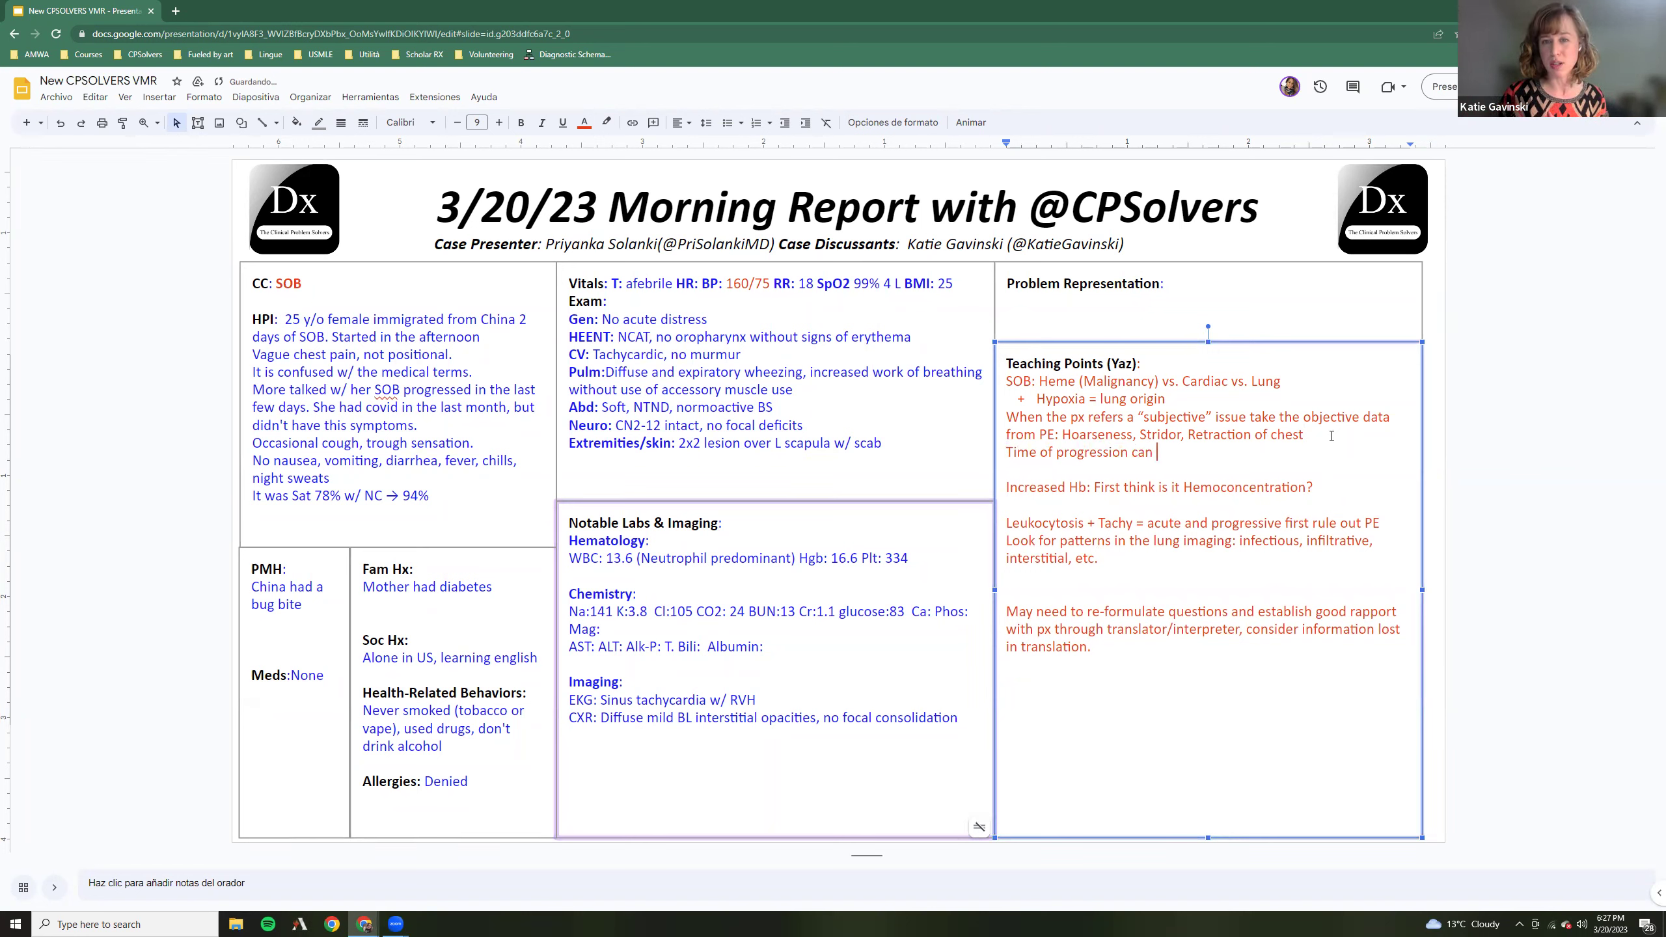
pyautogui.write('help in the')
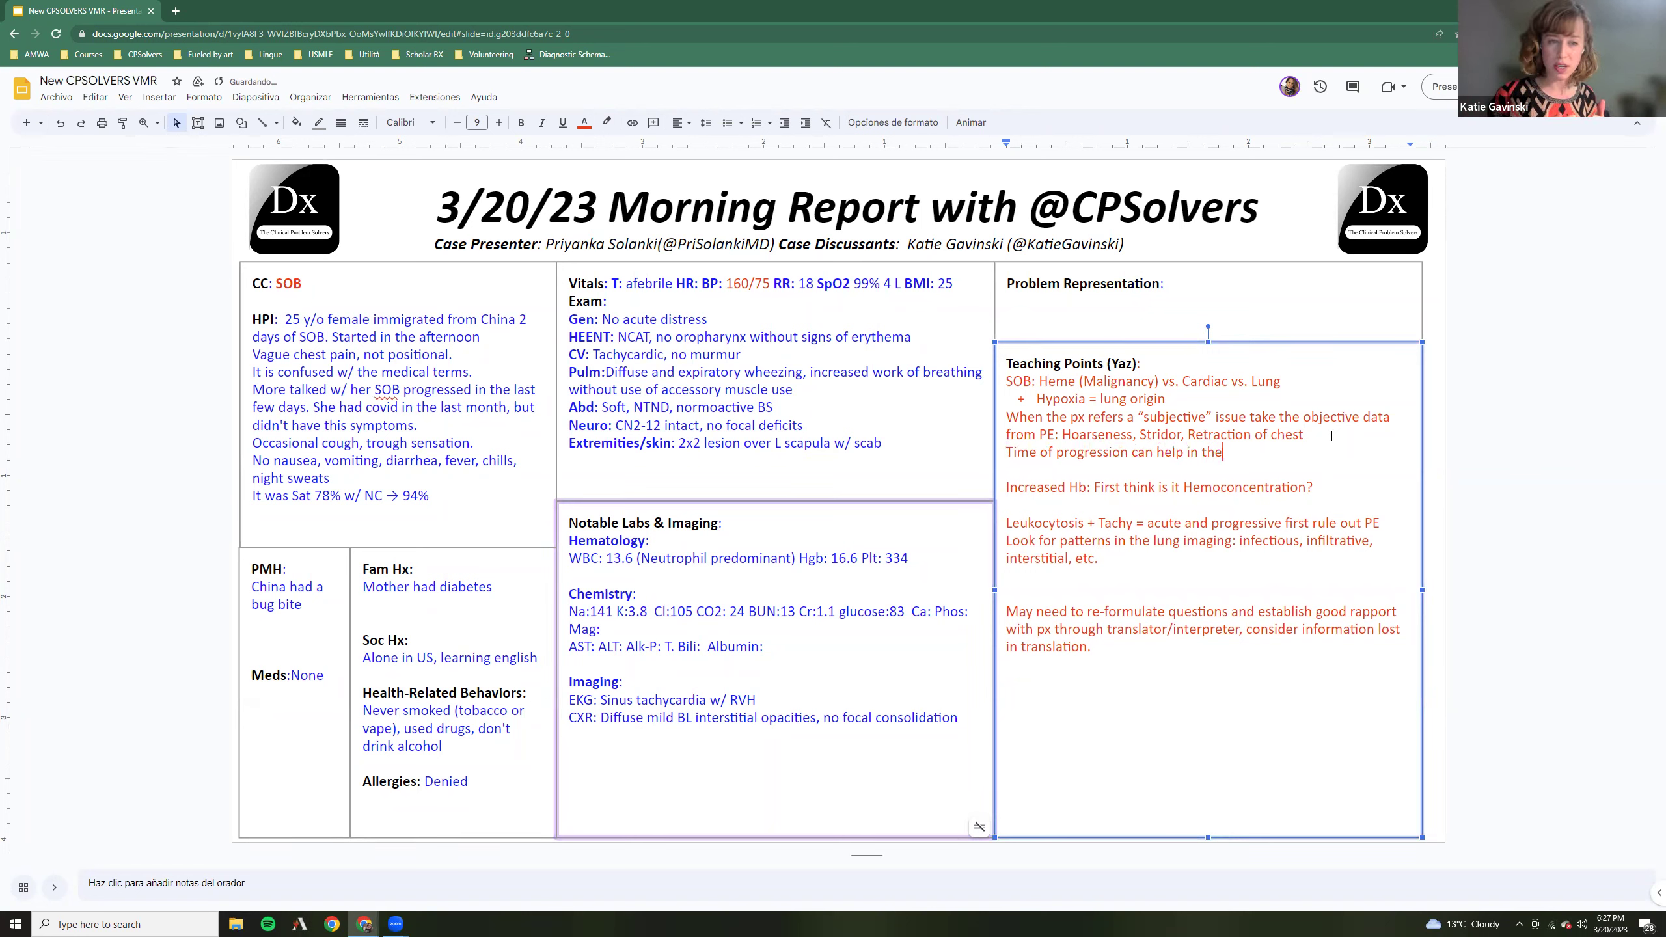
pyautogui.write(' ddx: ')
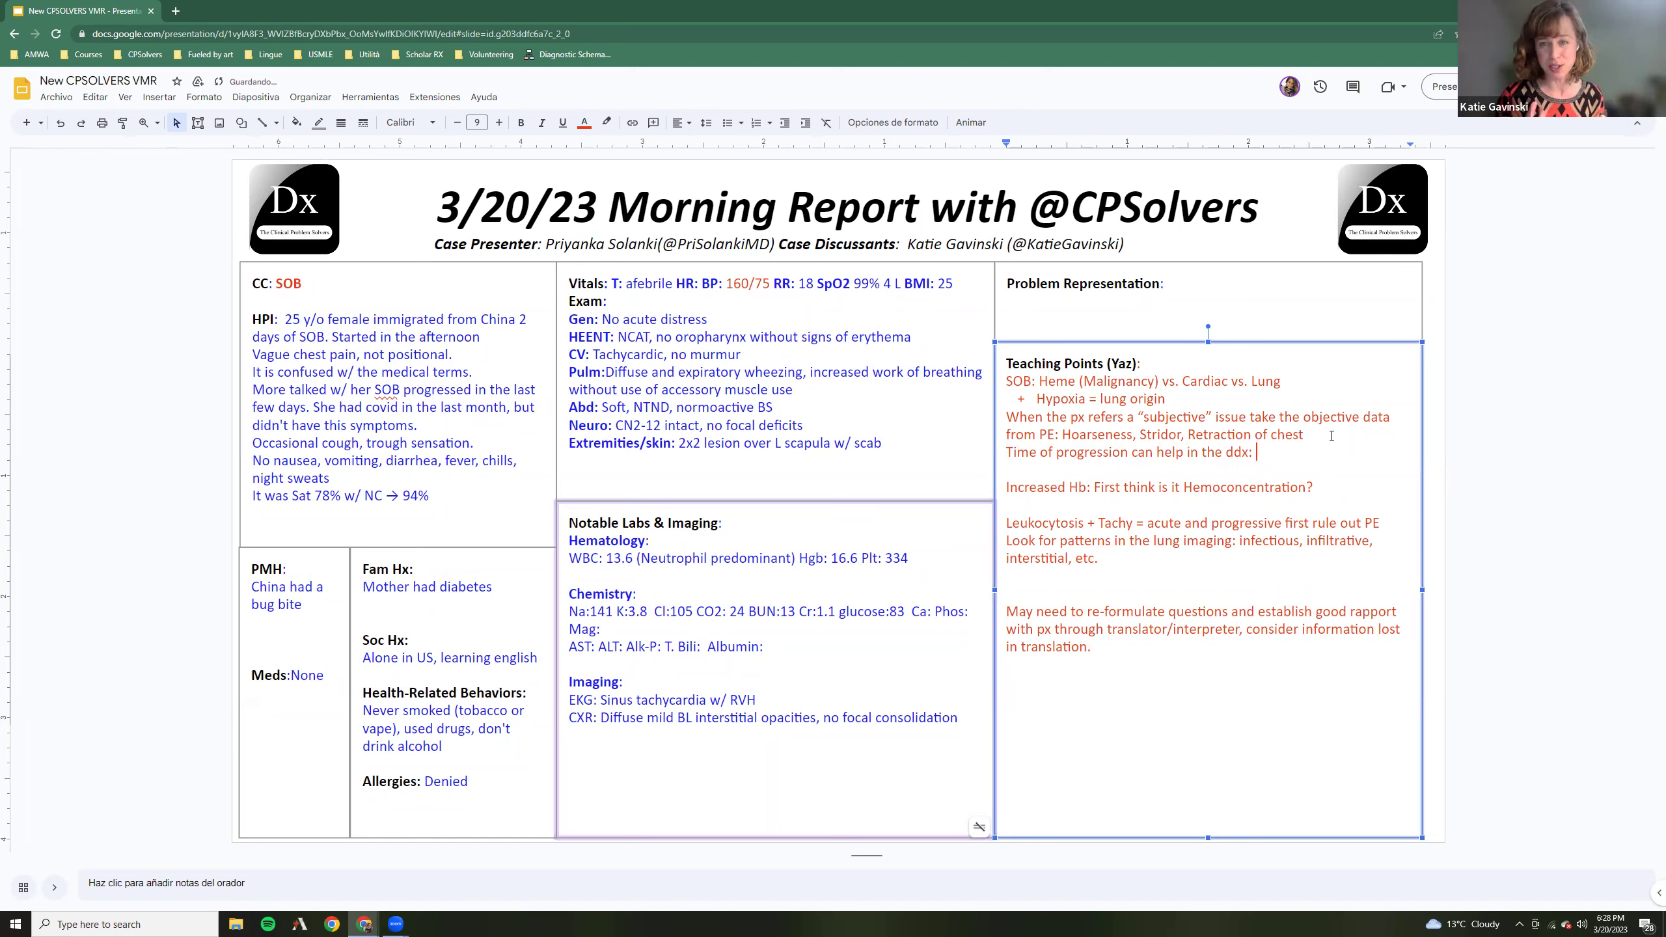
pyautogui.write('in a')
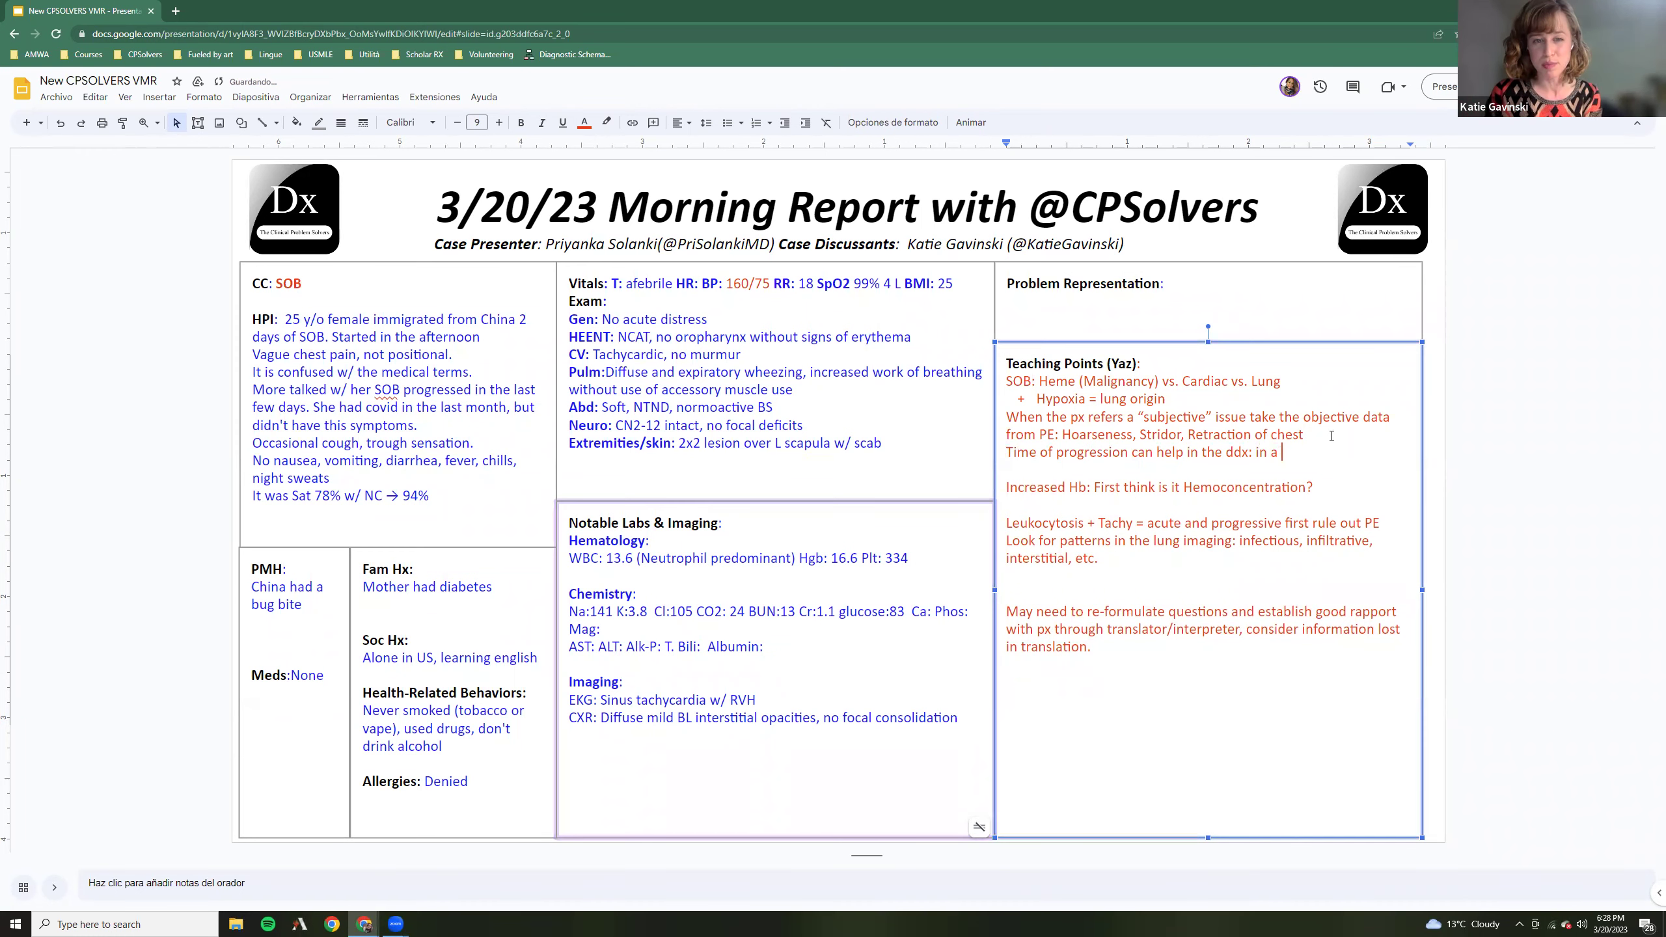
pyautogui.press('BackSpace')
pyautogui.press('BackSpace')
pyautogui.press('BackSpace')
pyautogui.press('BackSpace')
pyautogui.press('BackSpace')
pyautogui.write('an ac')
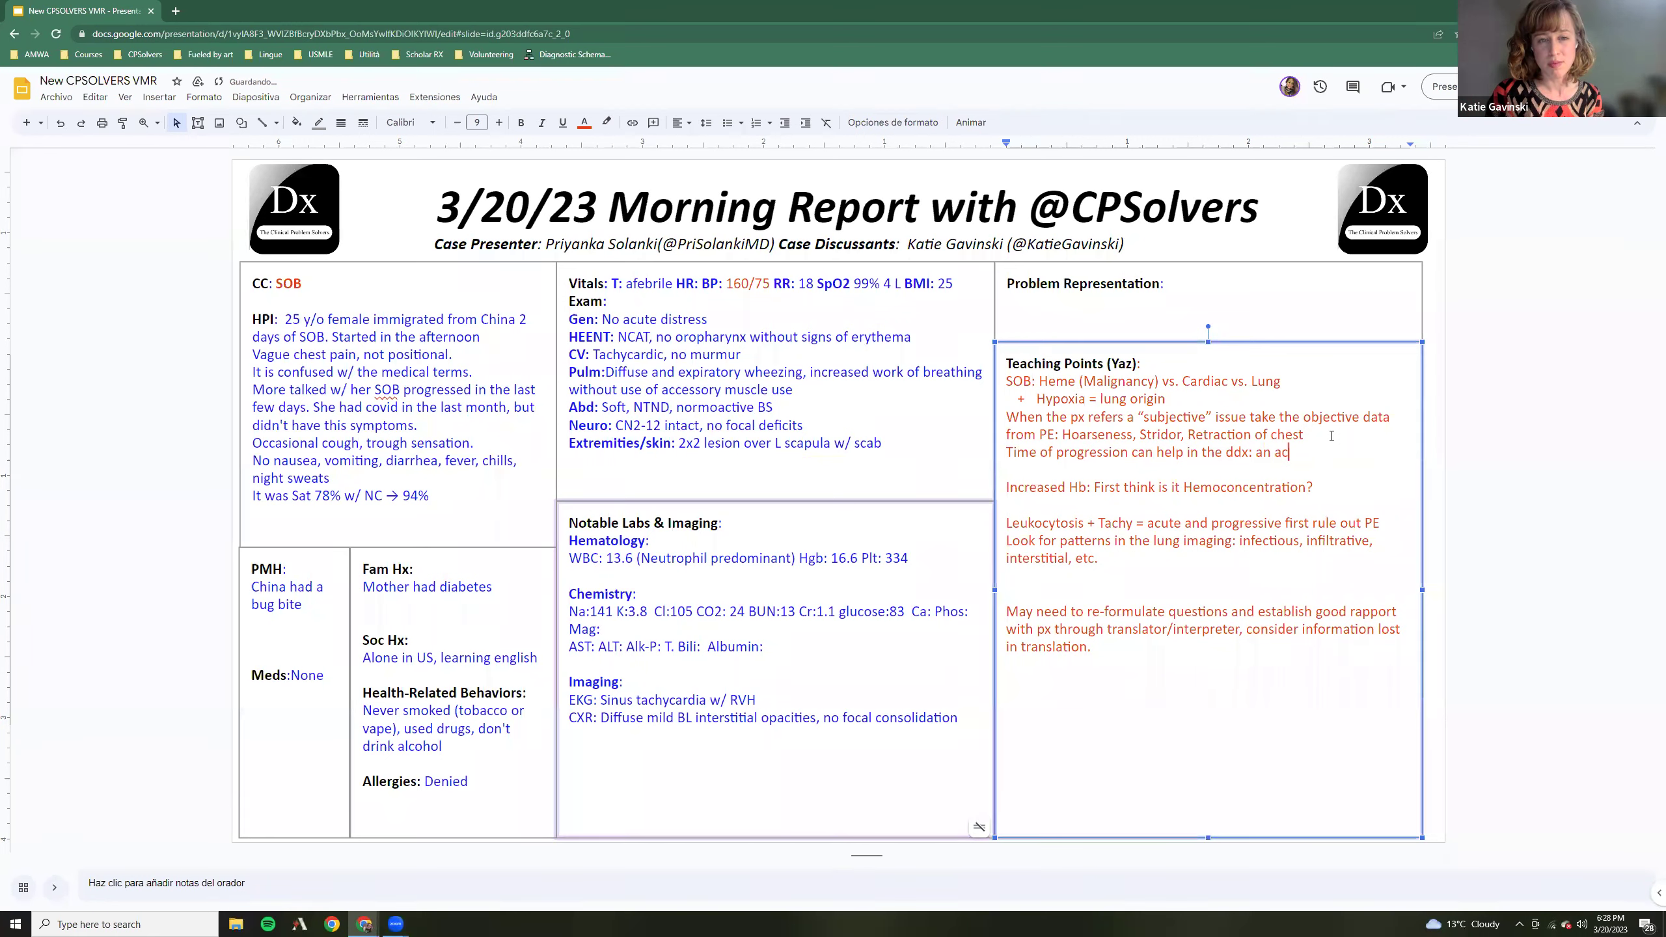
pyautogui.write('ute p')
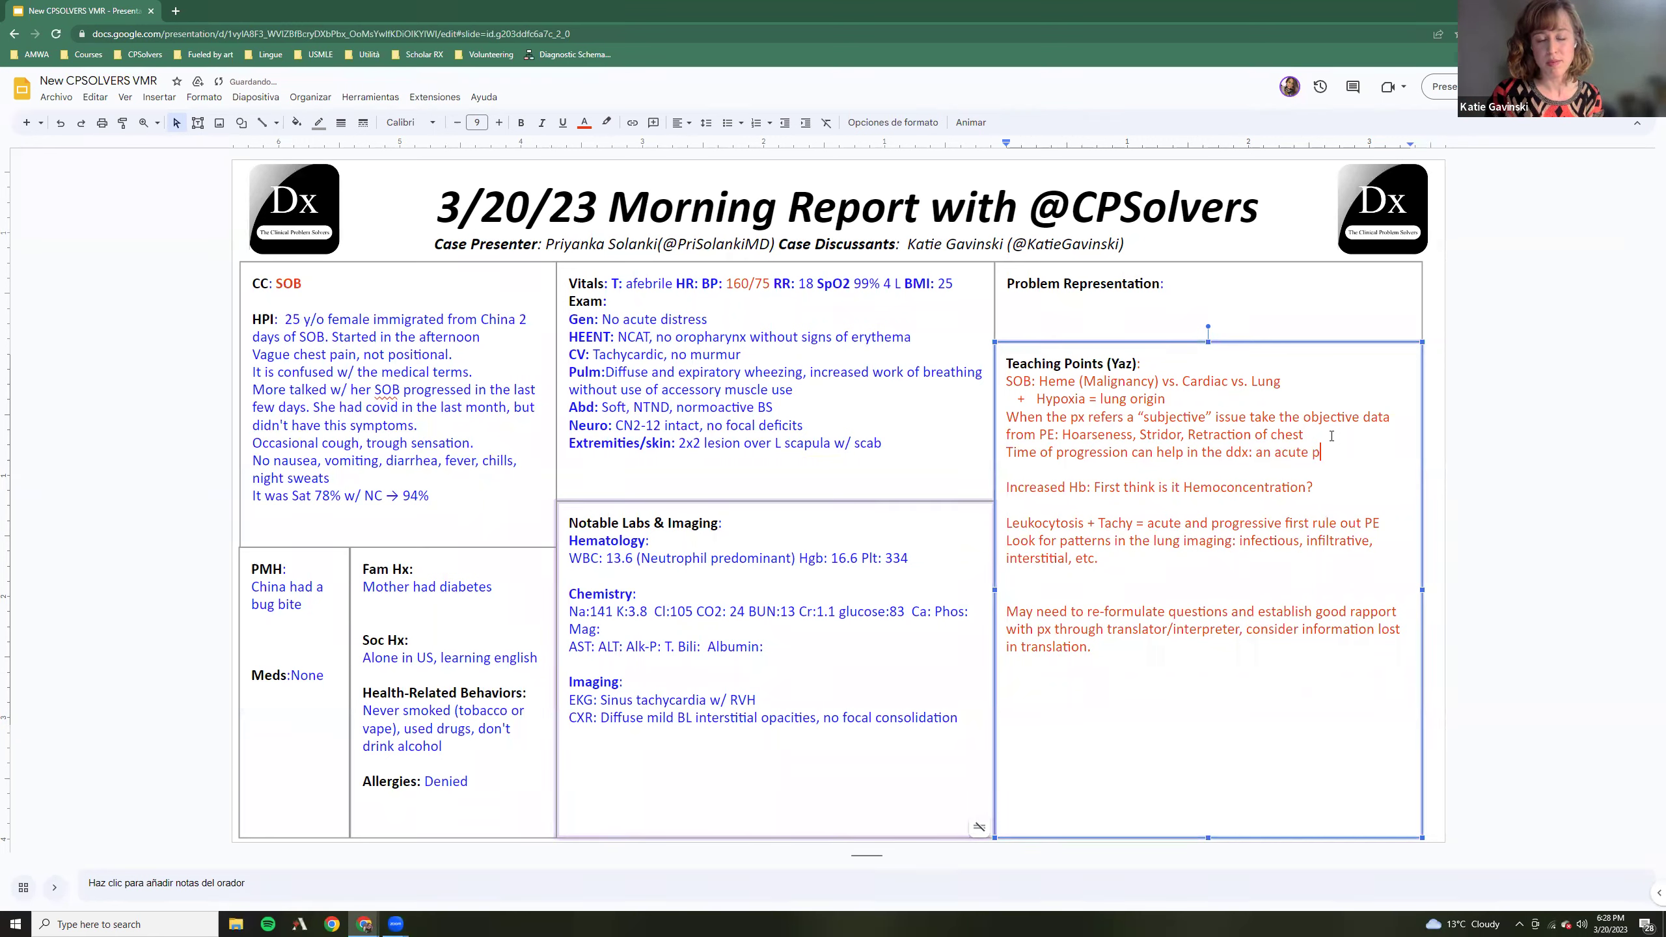
pyautogui.write('rocess can make')
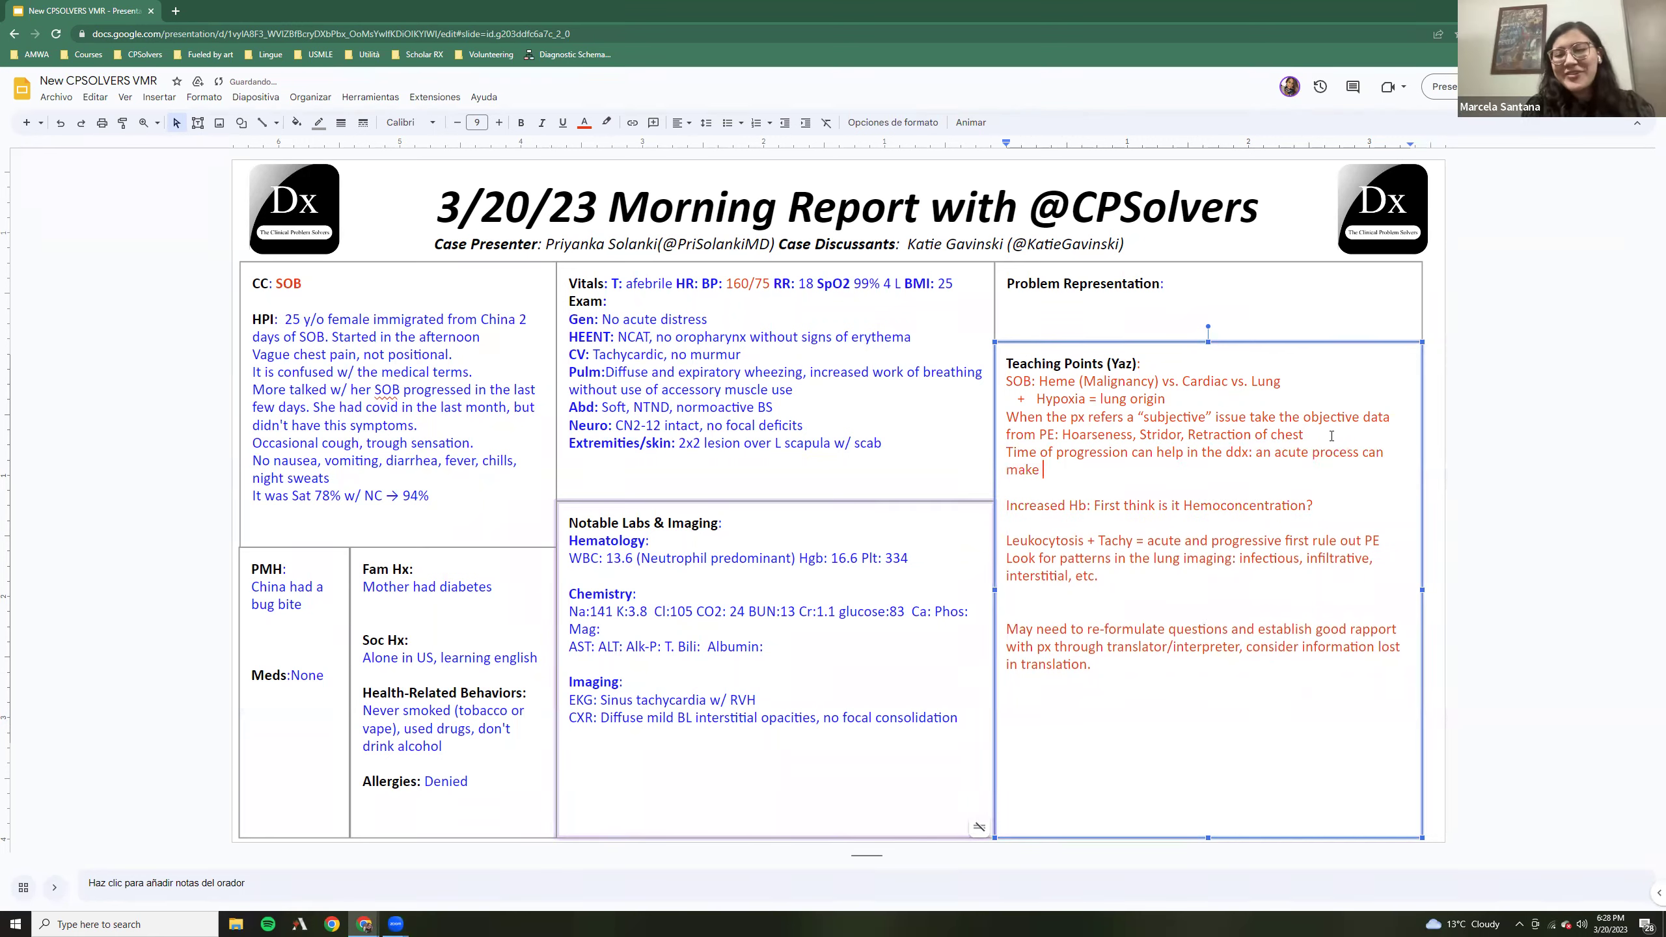
pyautogui.press('BackSpace')
pyautogui.press('BackSpace')
pyautogui.press('BackSpace')
pyautogui.press('BackSpace')
pyautogui.press('BackSpace')
pyautogui.write('orient ')
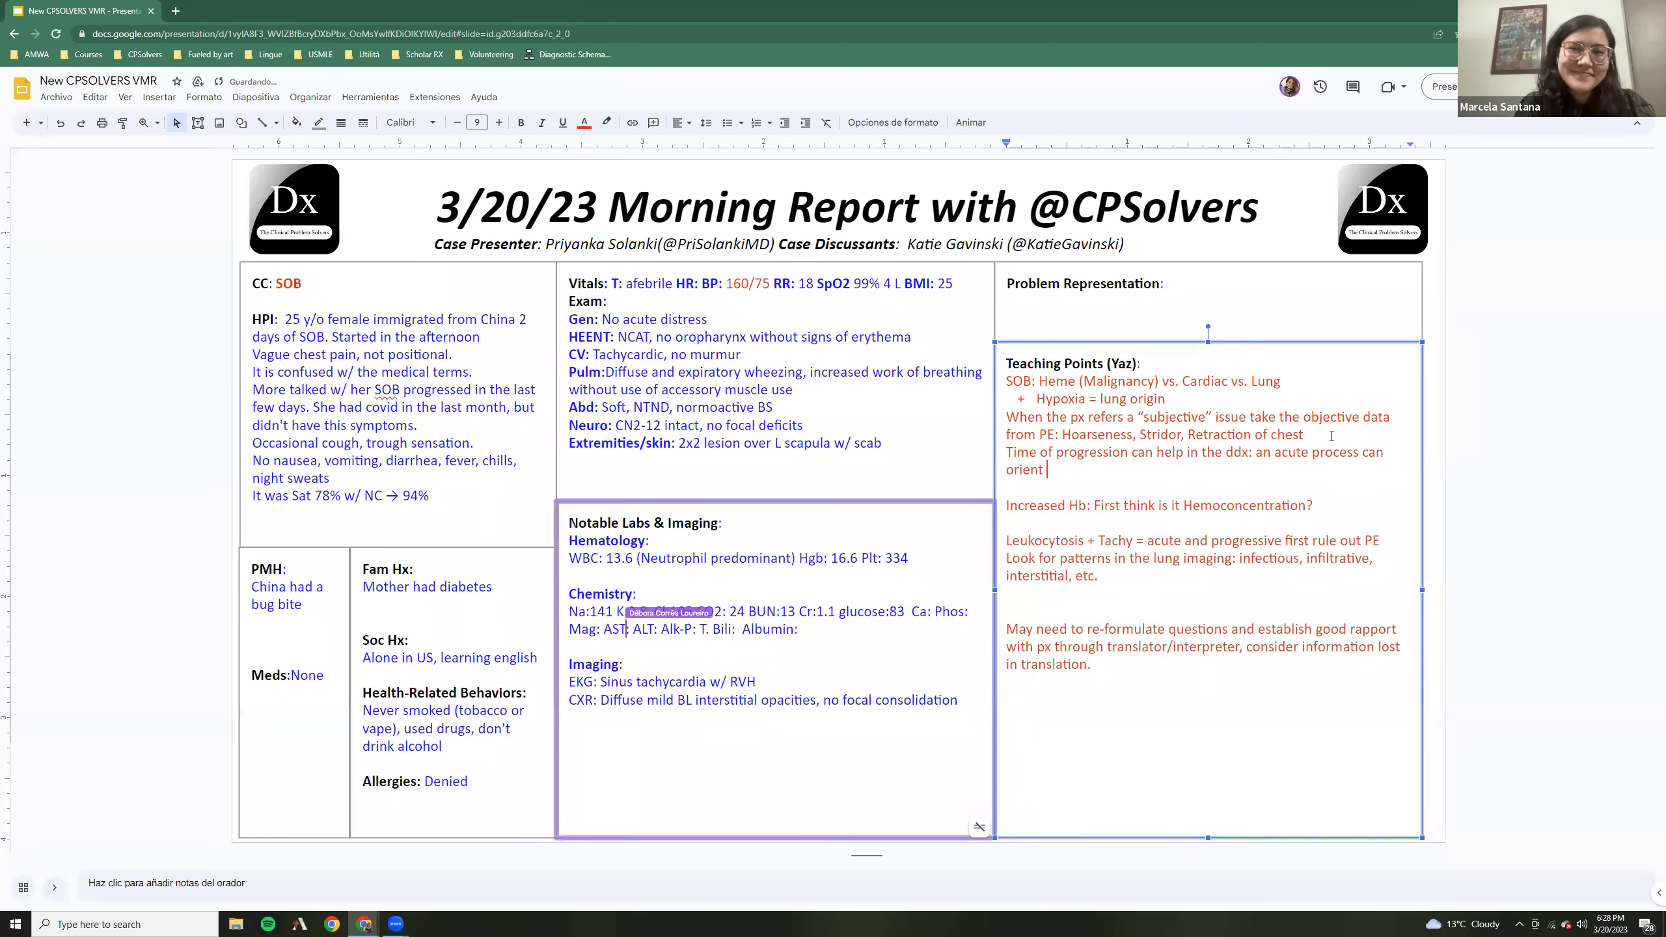
pyautogui.write('us to ')
pyautogui.write('more emer')
pyautogui.write('gent ')
pyautogui.write('d')
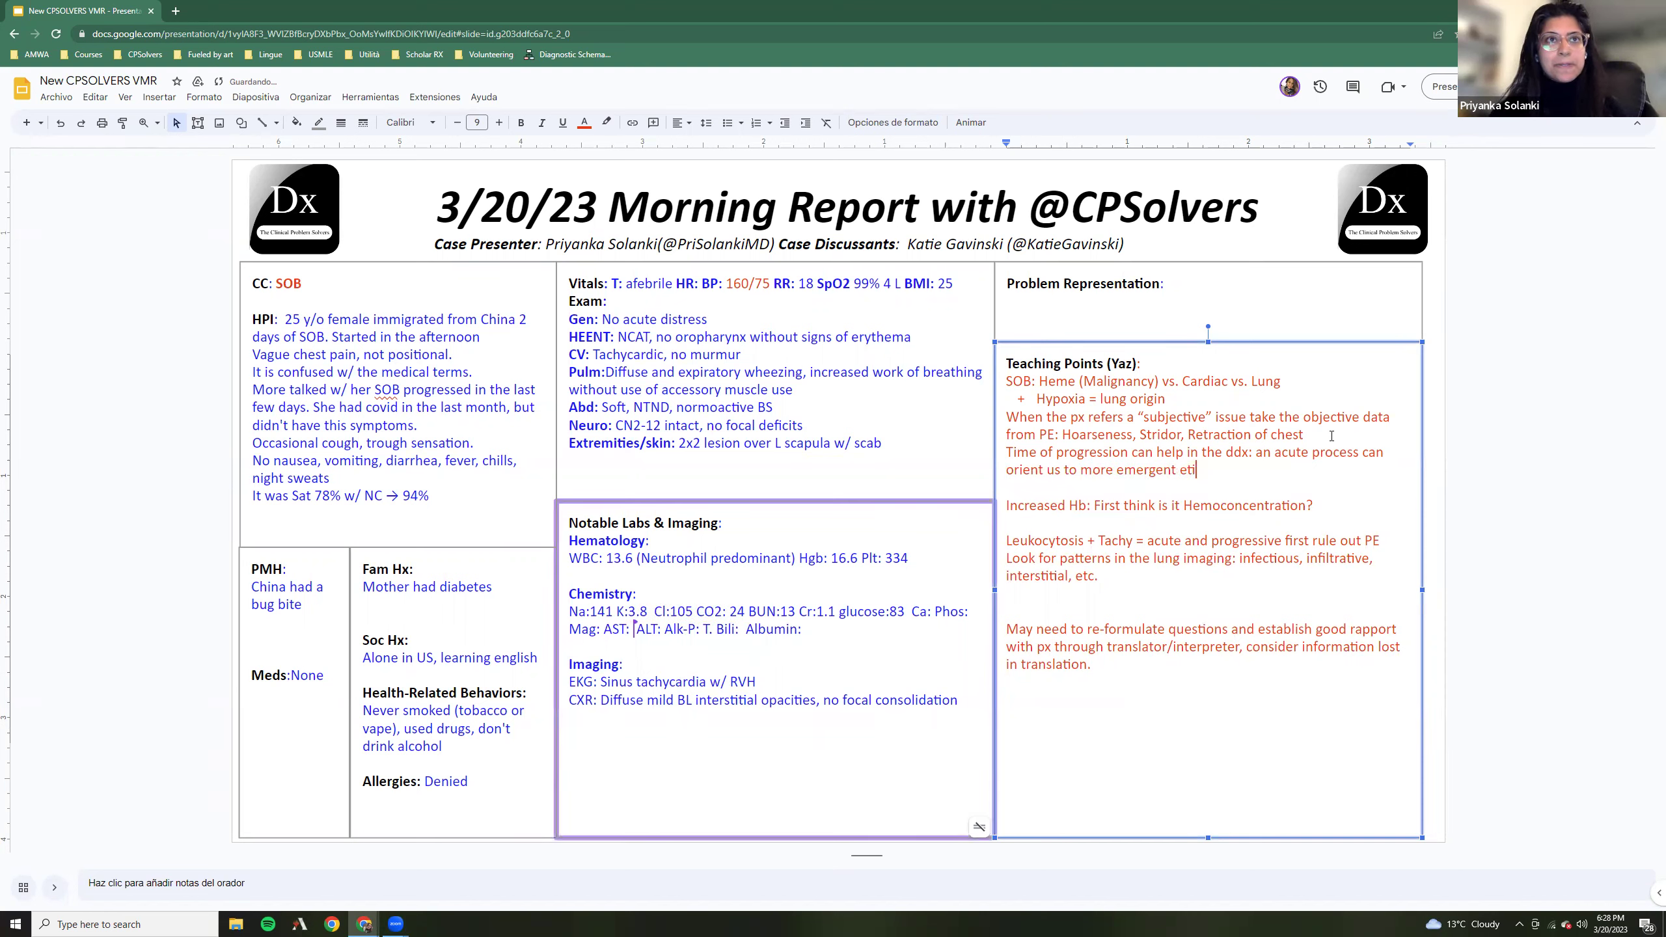
pyautogui.write('x such a')
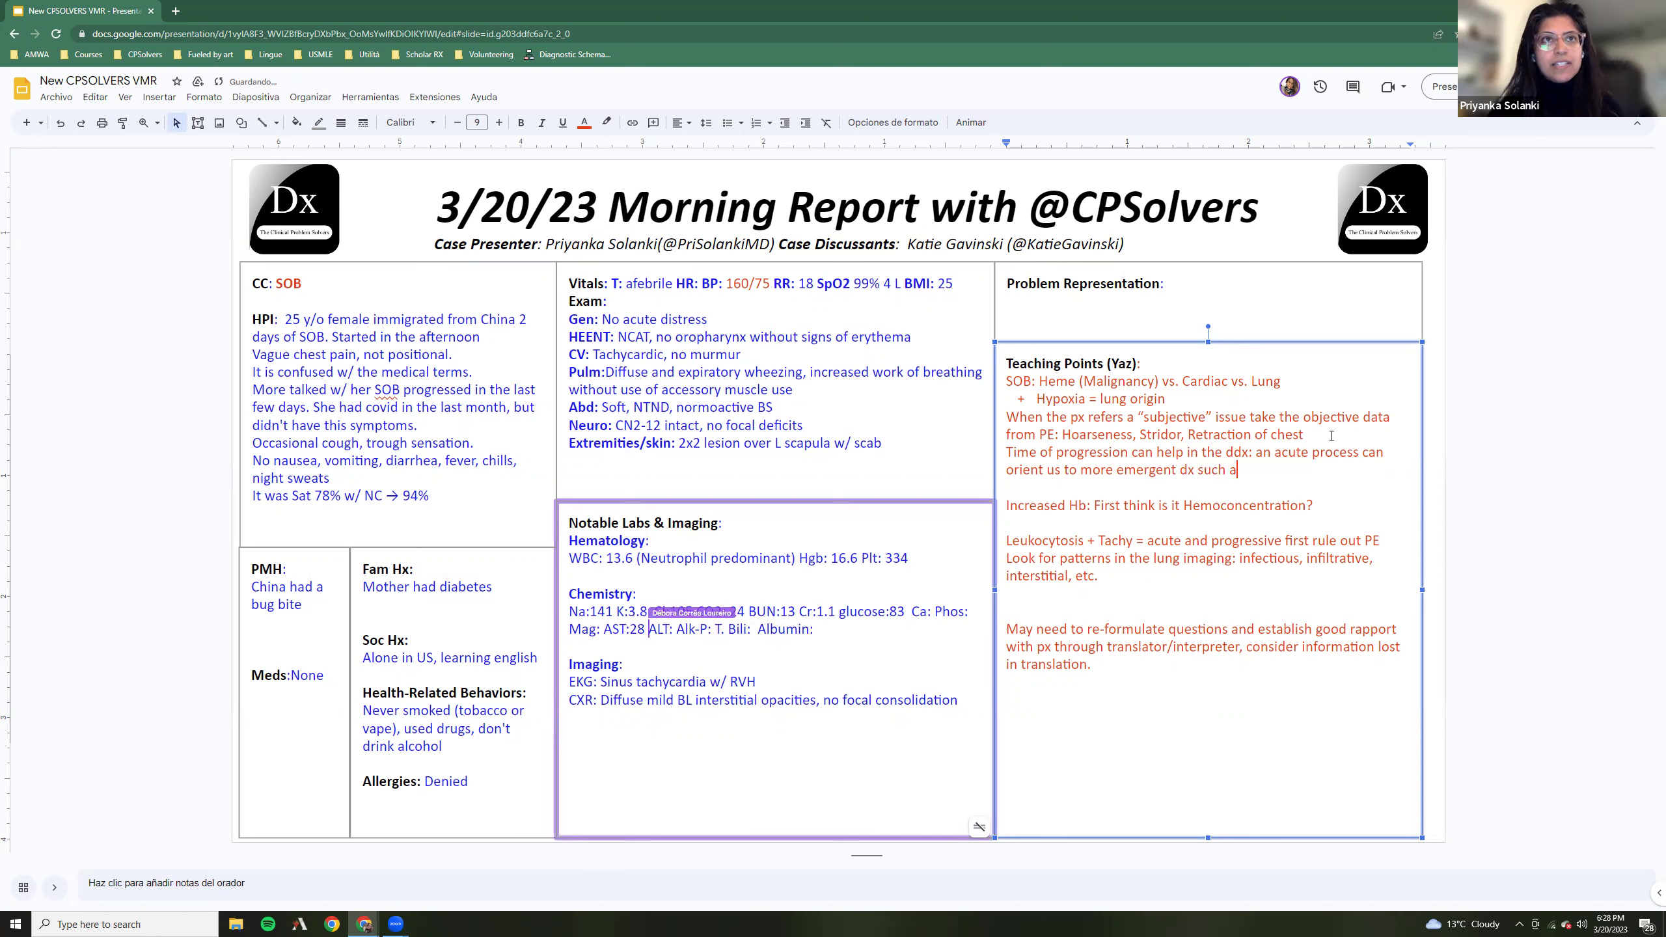
pyautogui.write('s PE, whi')
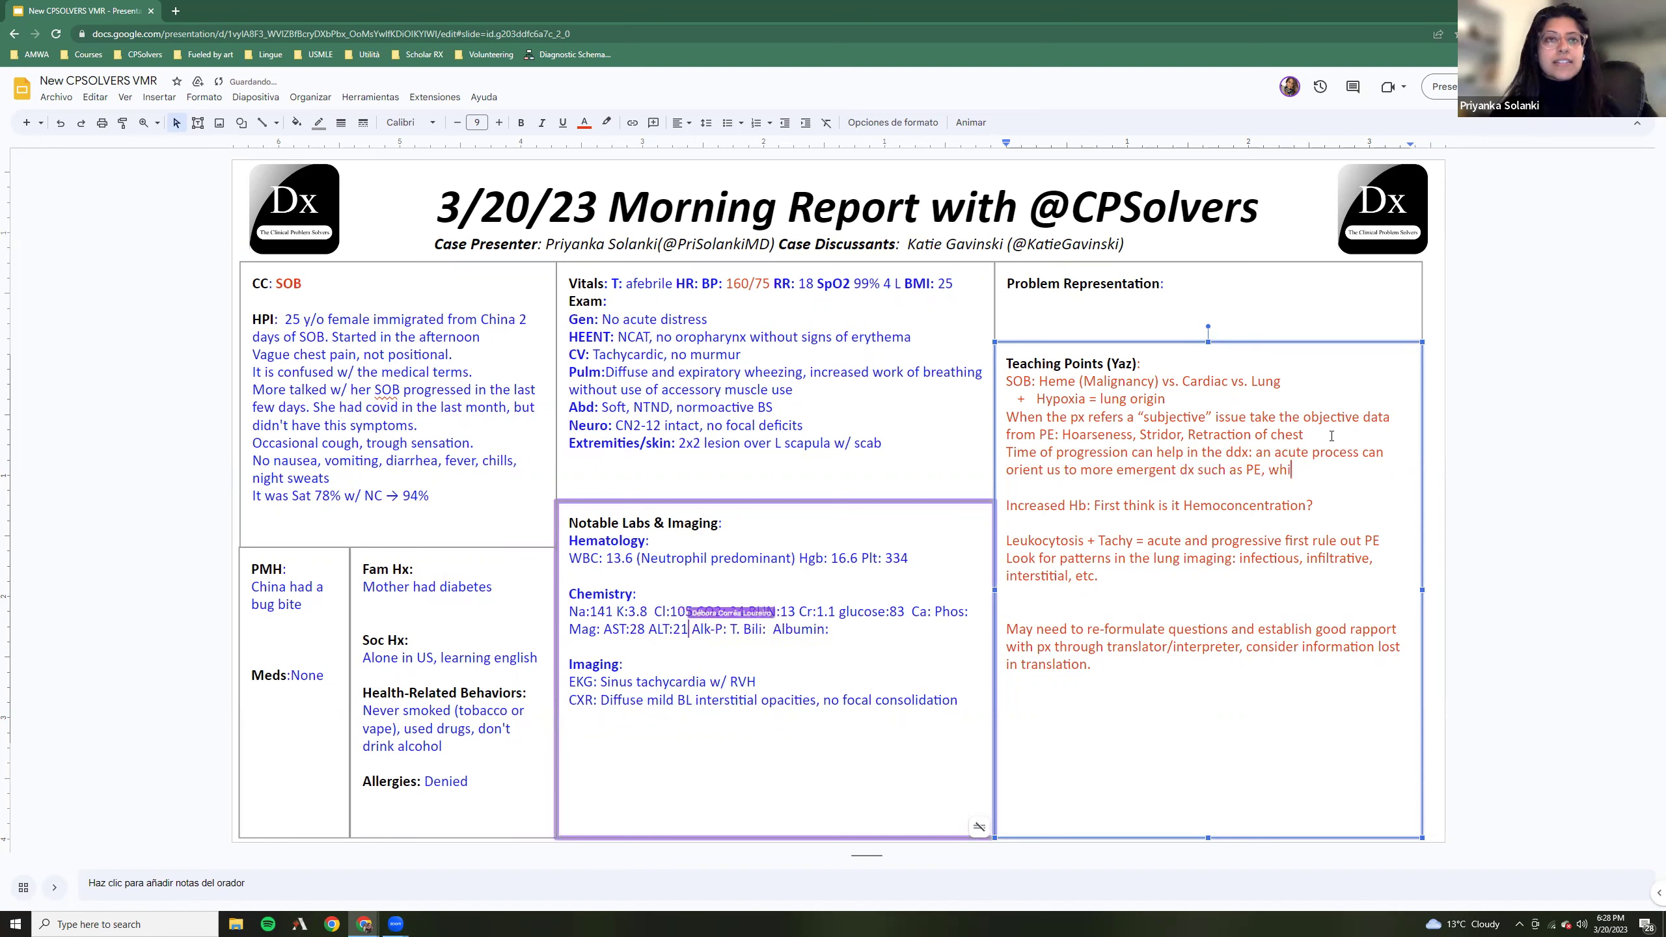
pyautogui.write('le a subacute ')
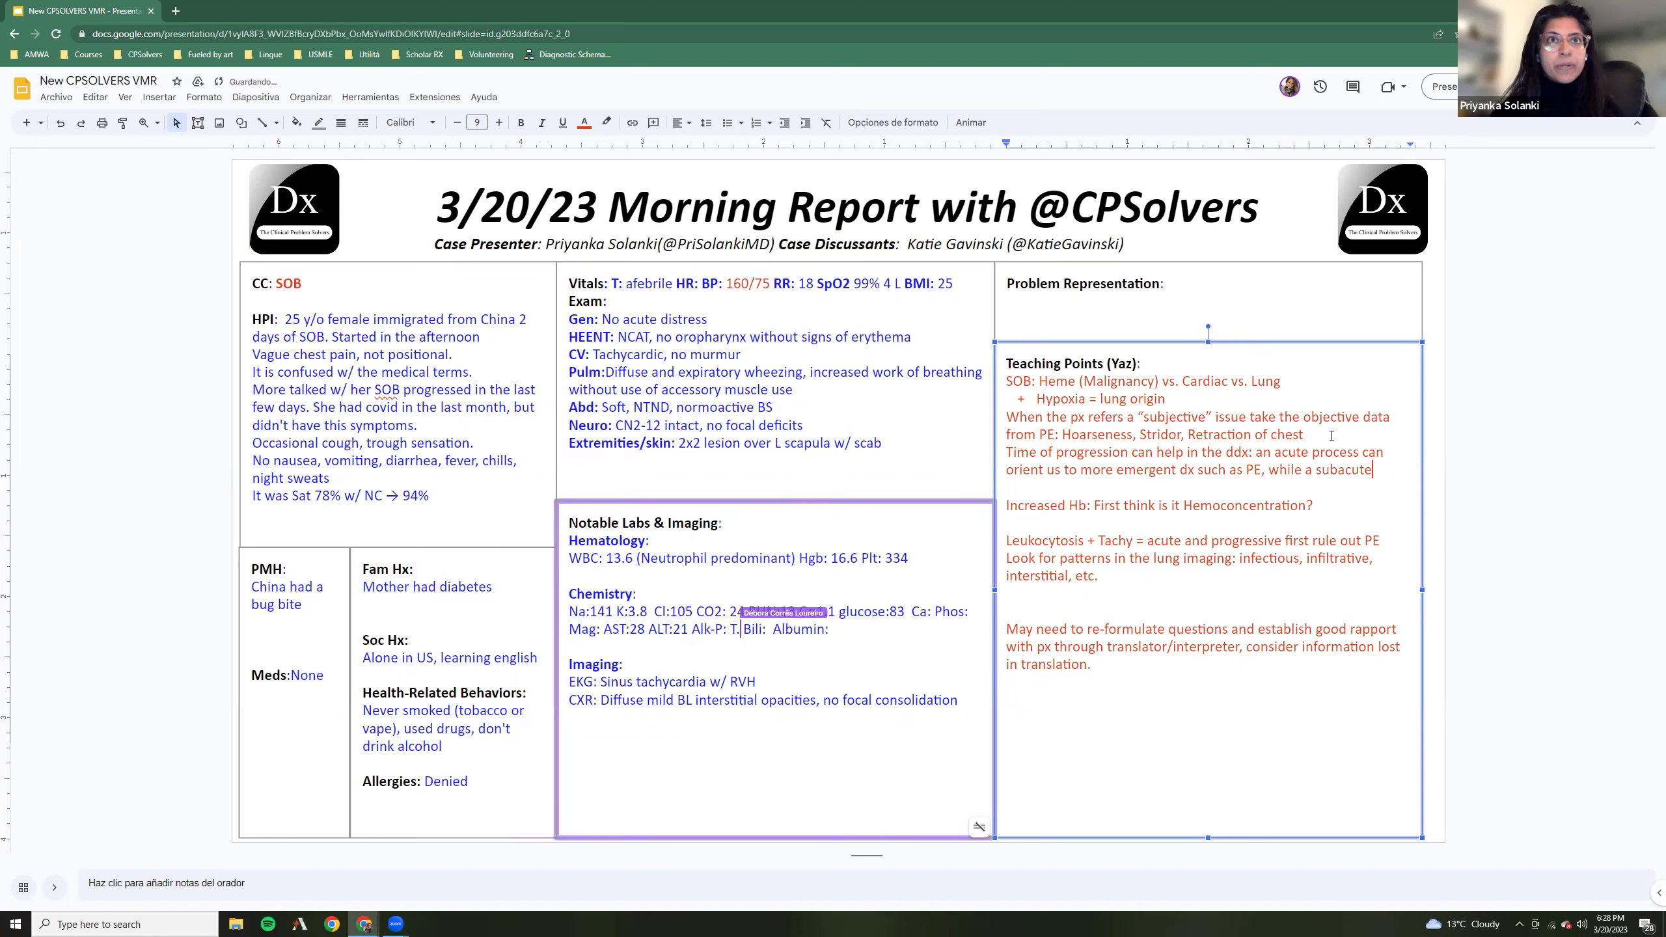
pyautogui.write('process can ')
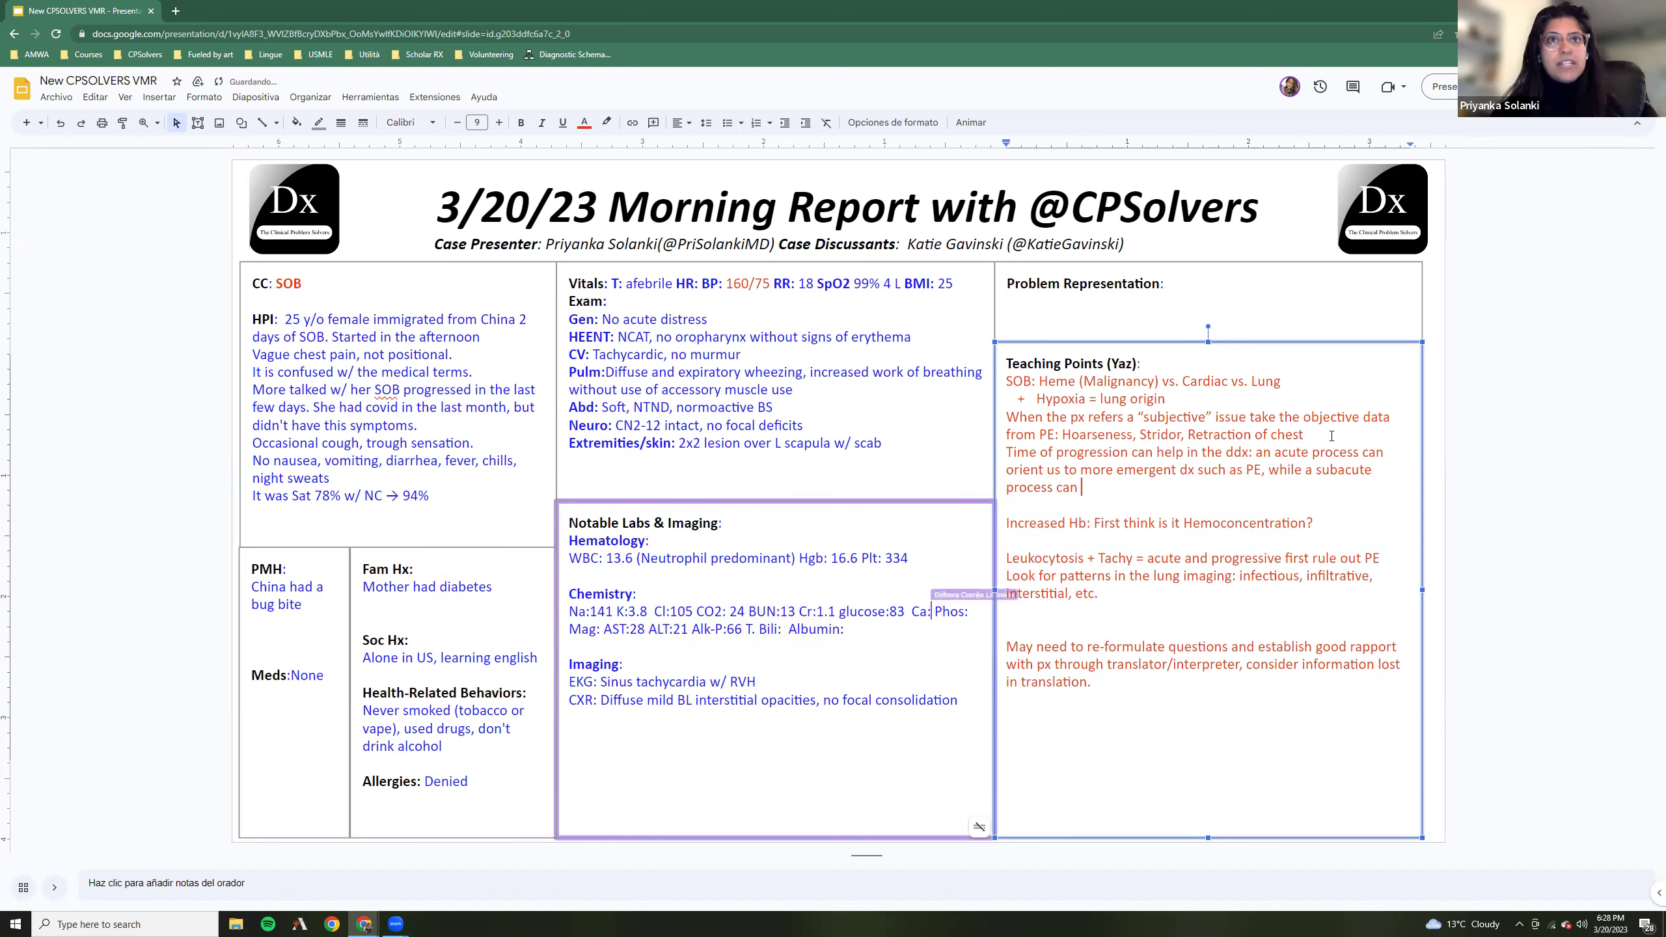
pyautogui.write('be pneu')
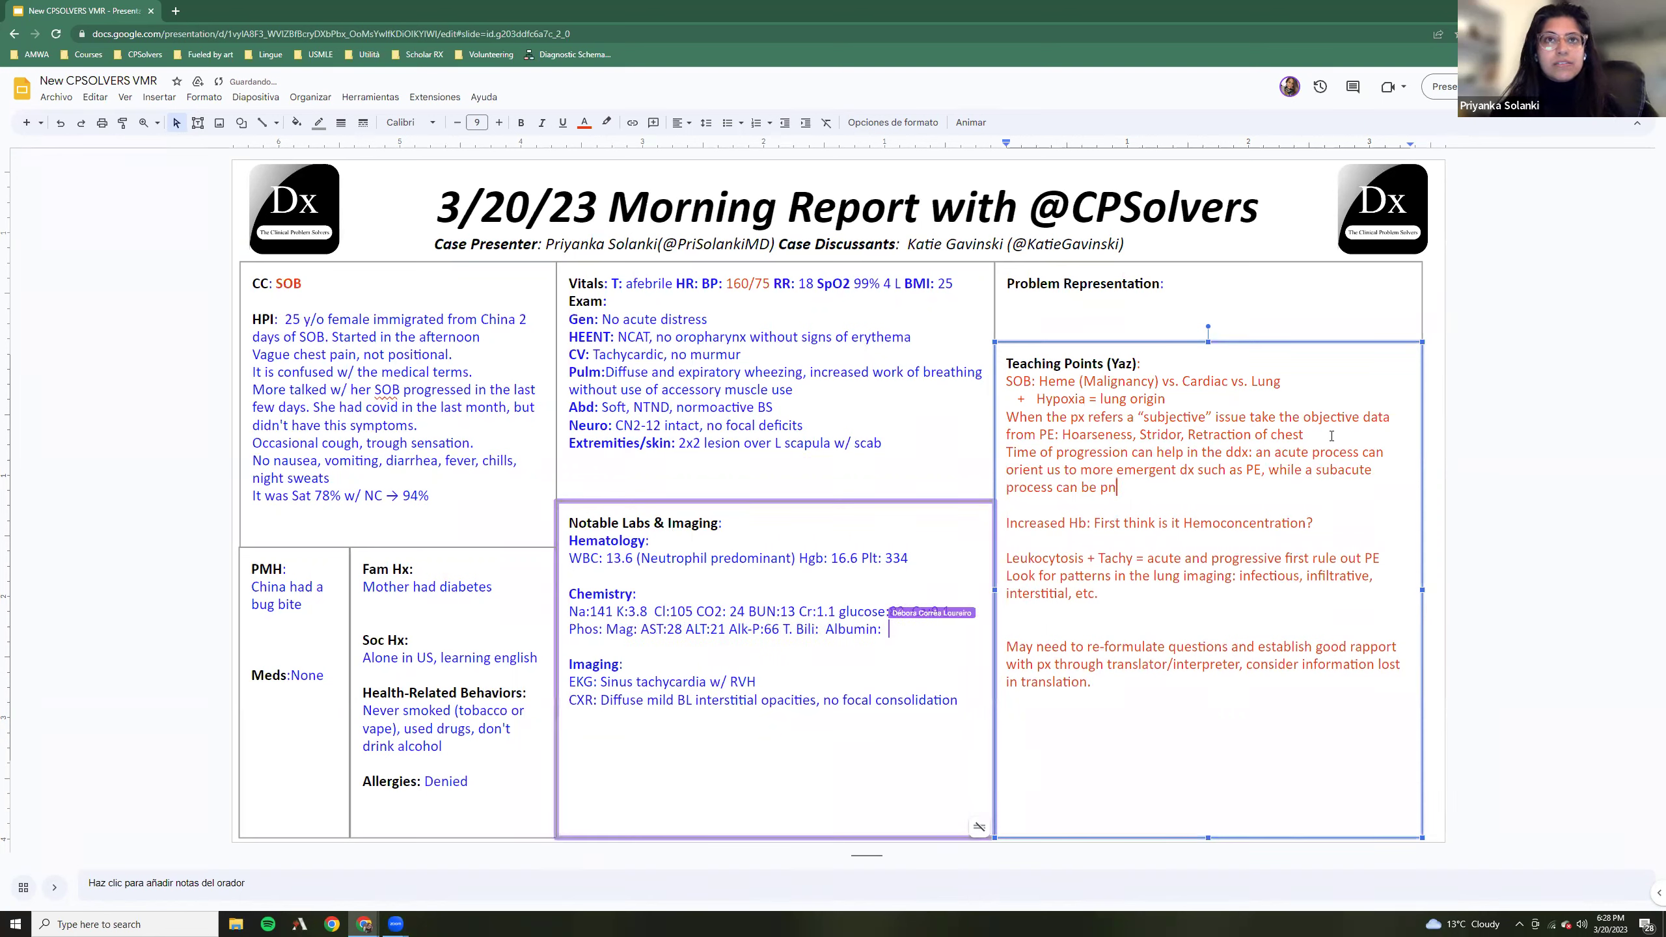
pyautogui.write('monia')
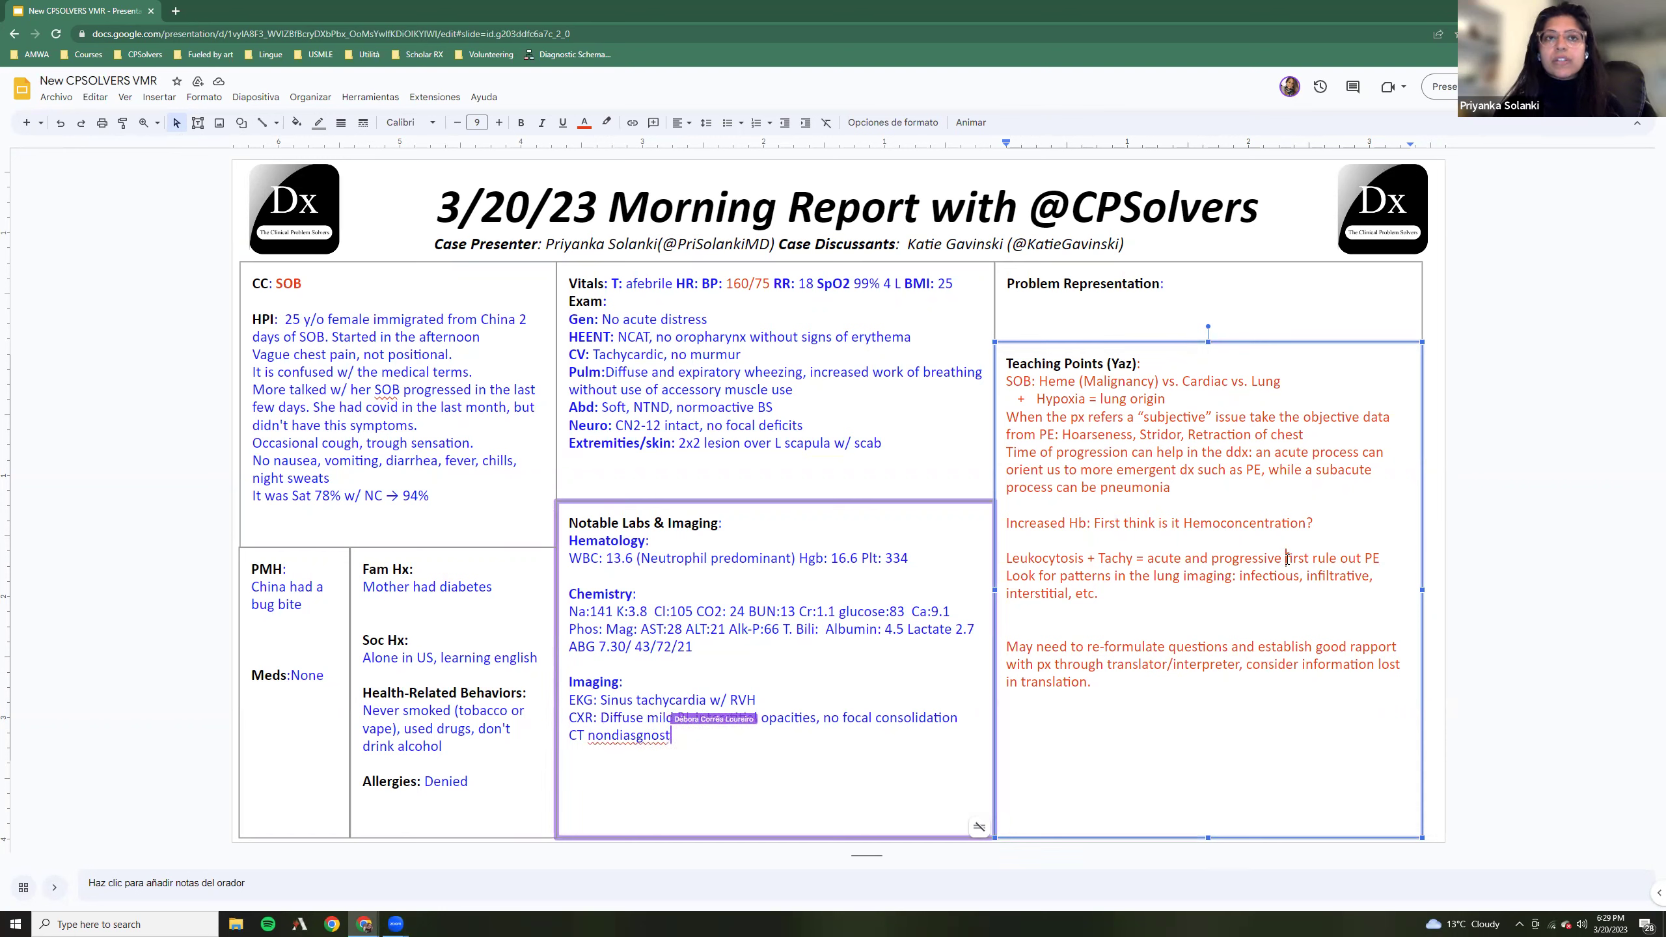
# Put an arrow '->' before 'first rule out PE'
pyautogui.write('->')
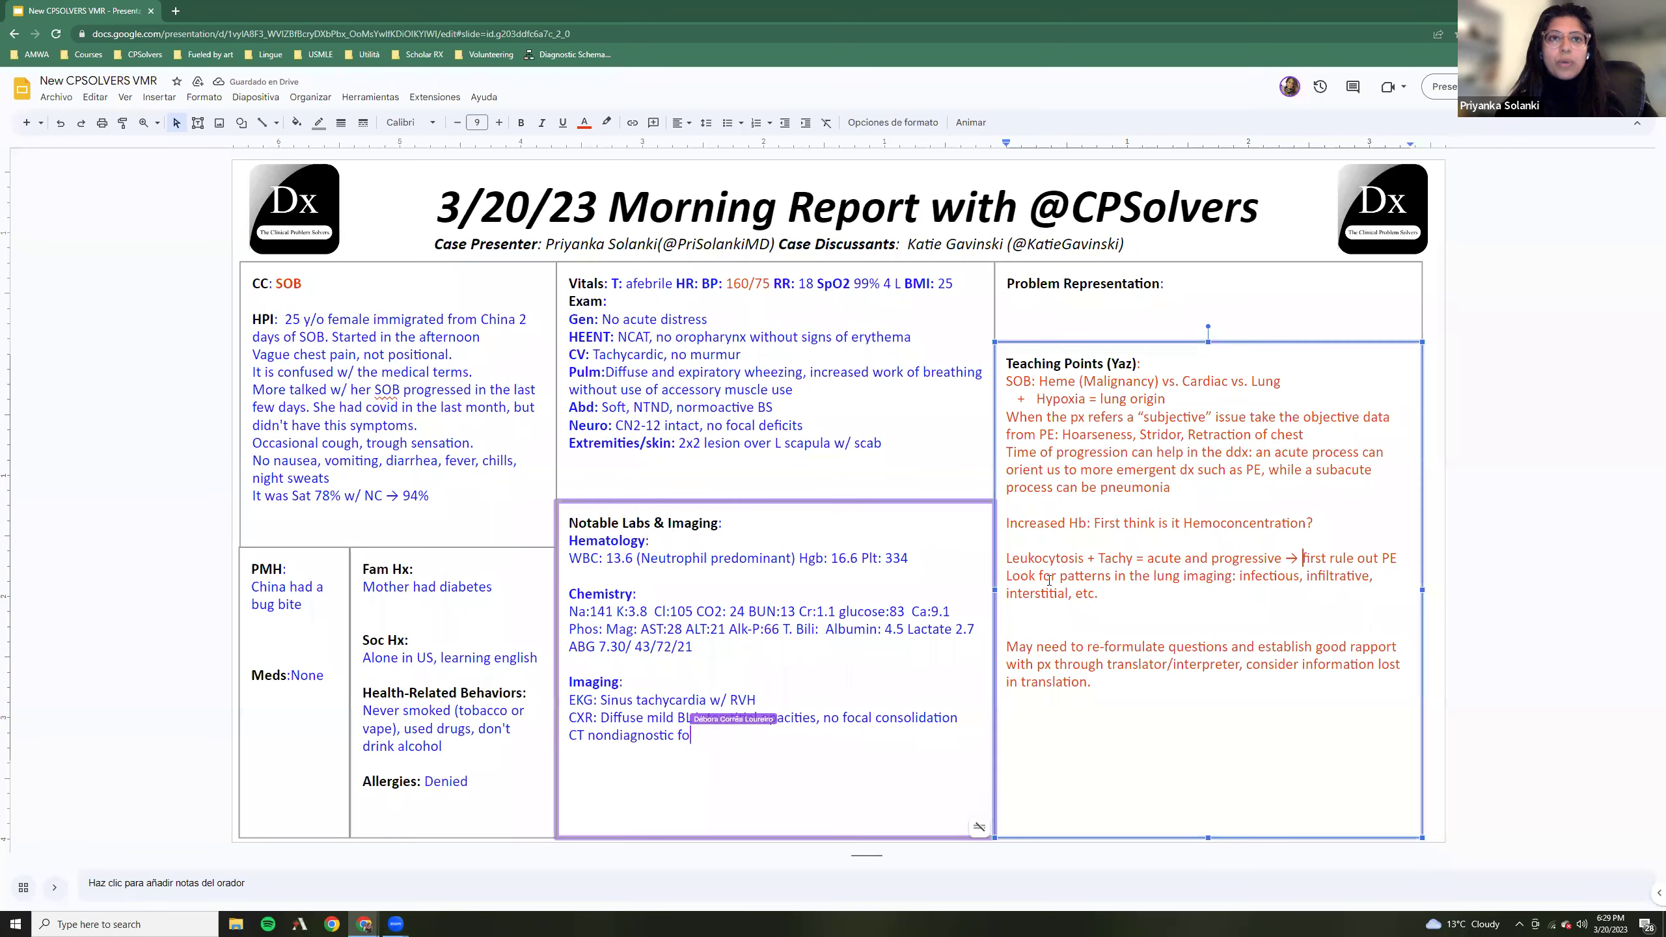
# Type the heading 'Approach to ddx w/labs & imaging' above the Increased Hb line
pyautogui.click(1022, 502)
pyautogui.press('Return')
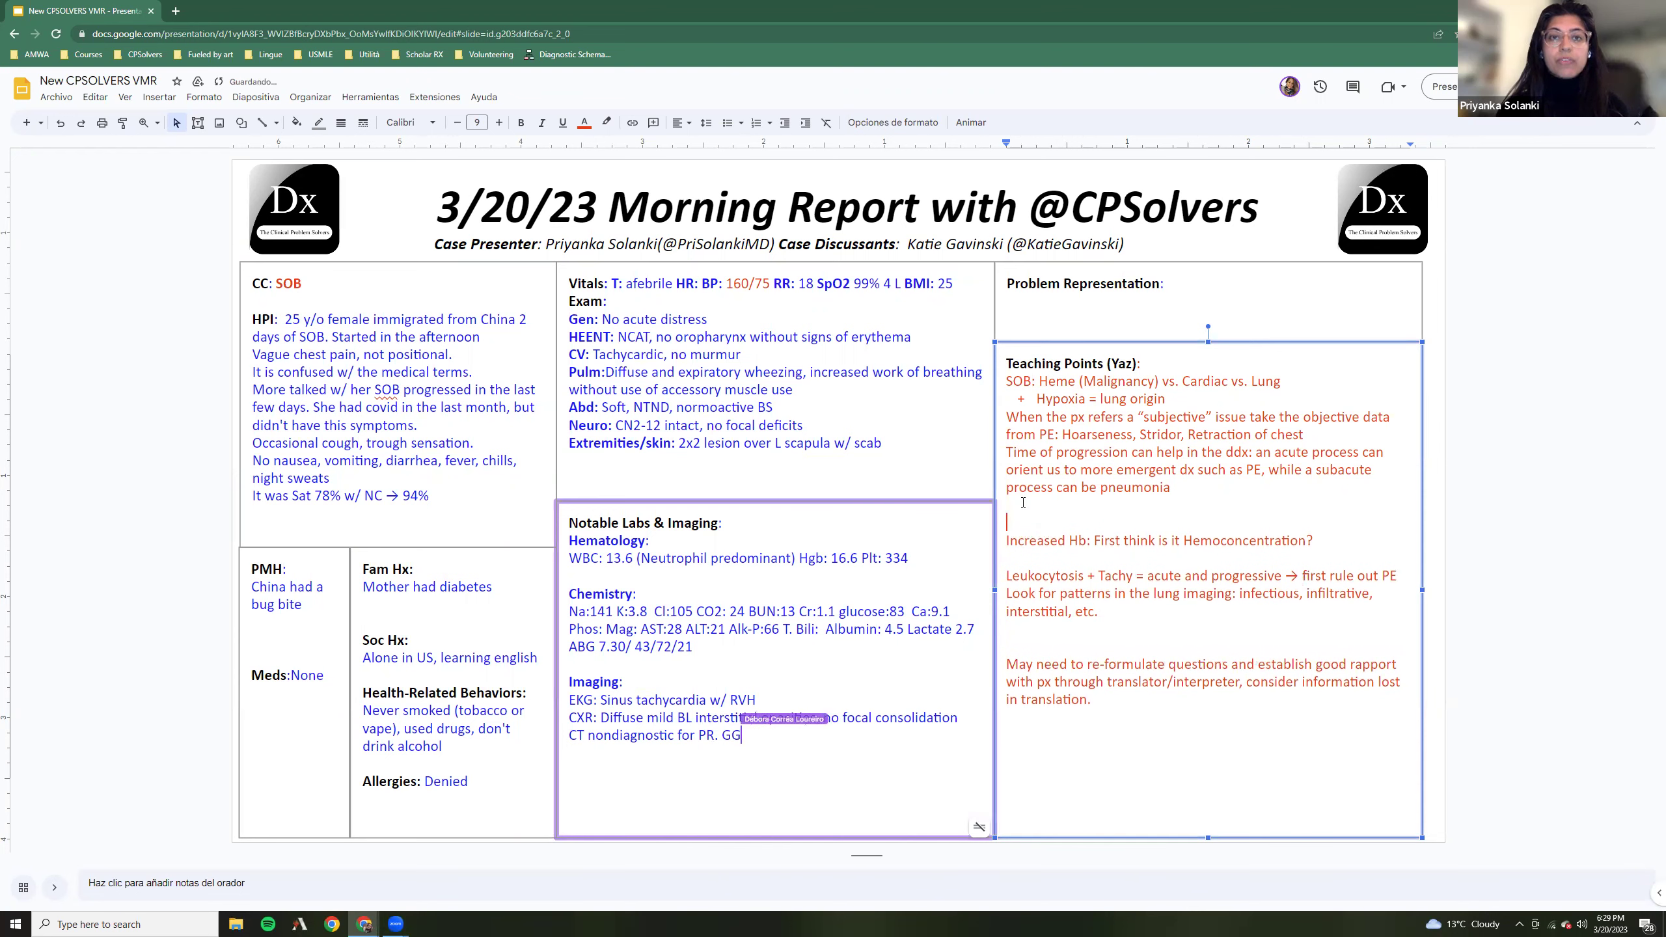
pyautogui.write('Approach')
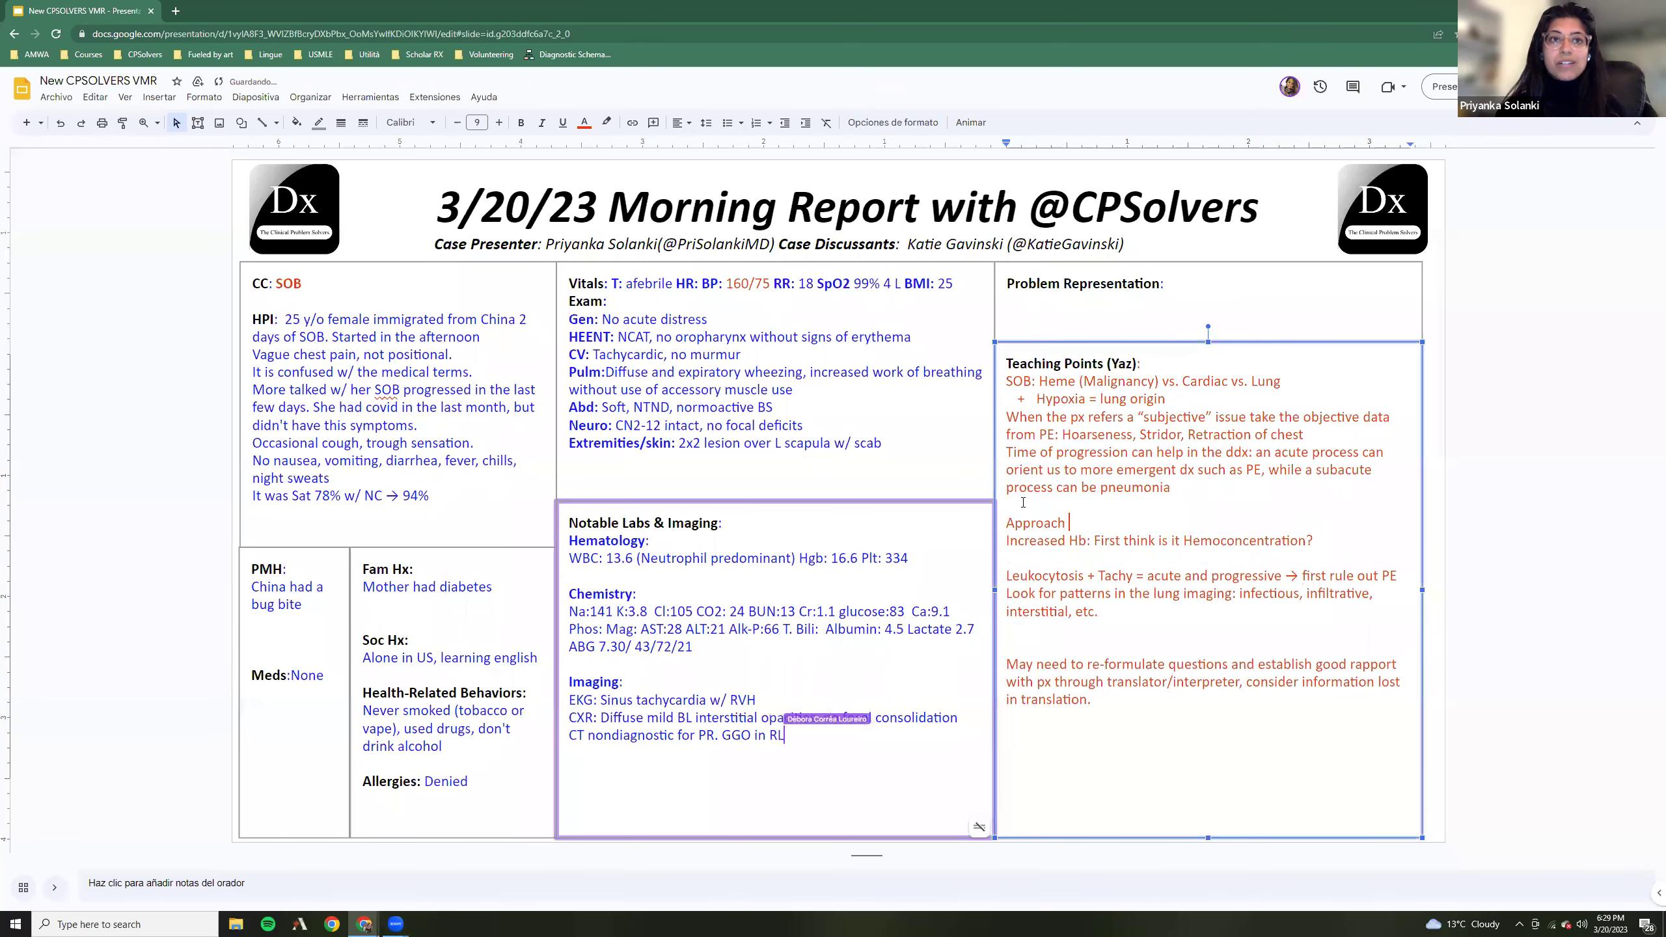
pyautogui.write(' to ddx w')
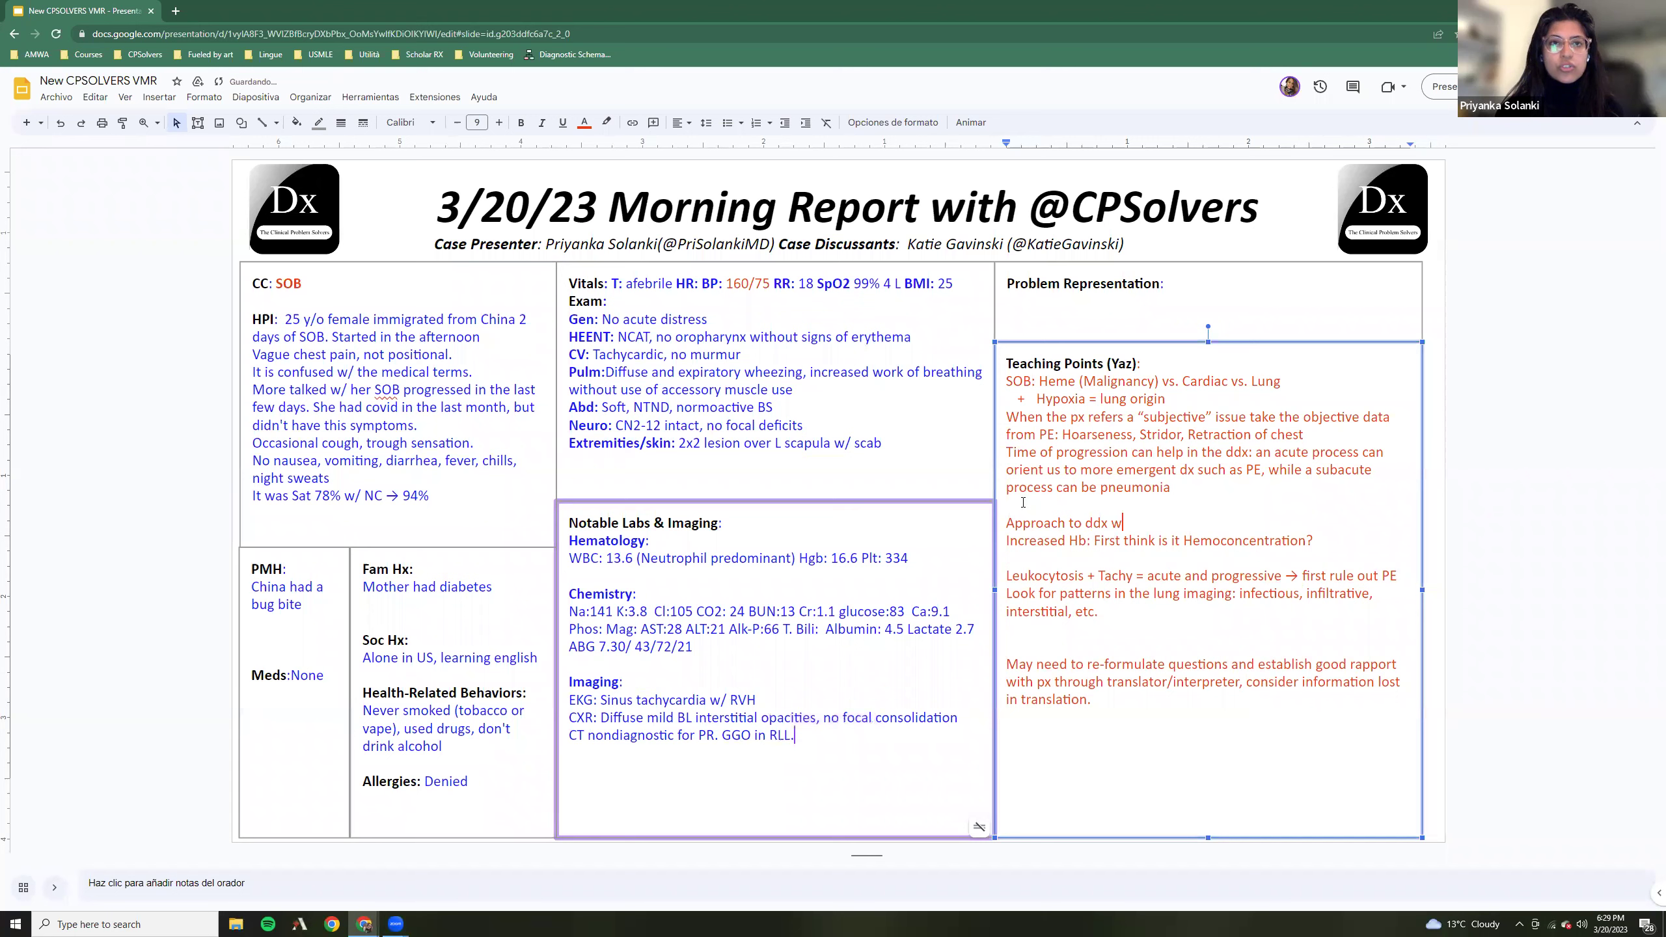
pyautogui.write('/')
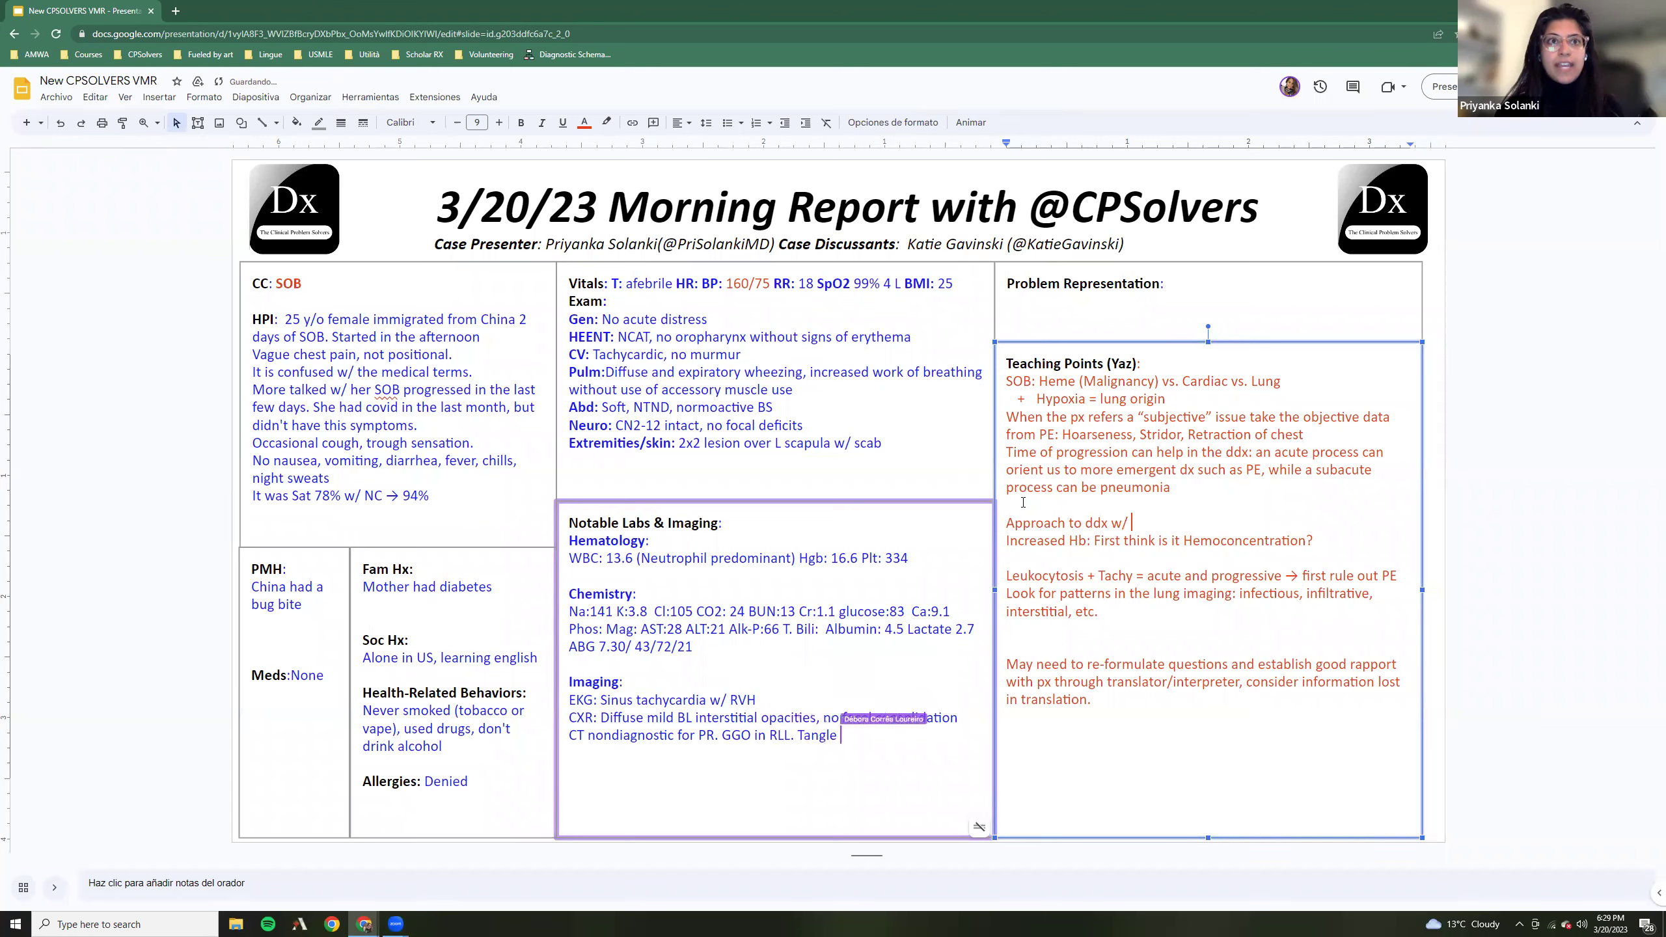
pyautogui.write('labs and')
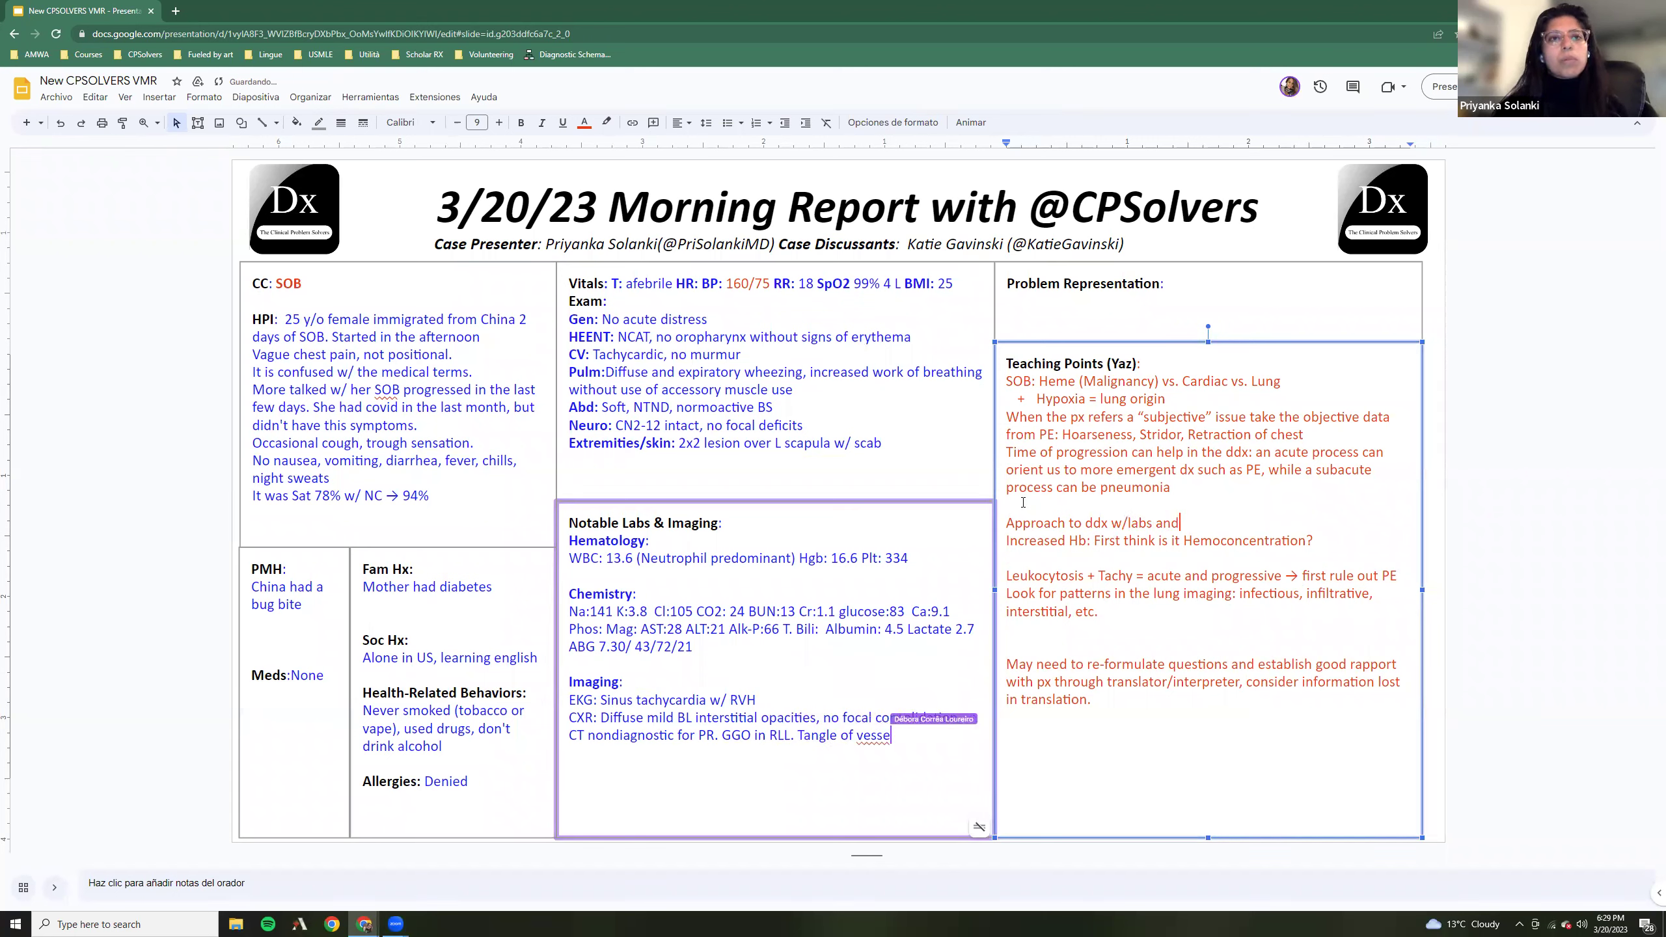
pyautogui.press('BackSpace')
pyautogui.press('BackSpace')
pyautogui.write('& s')
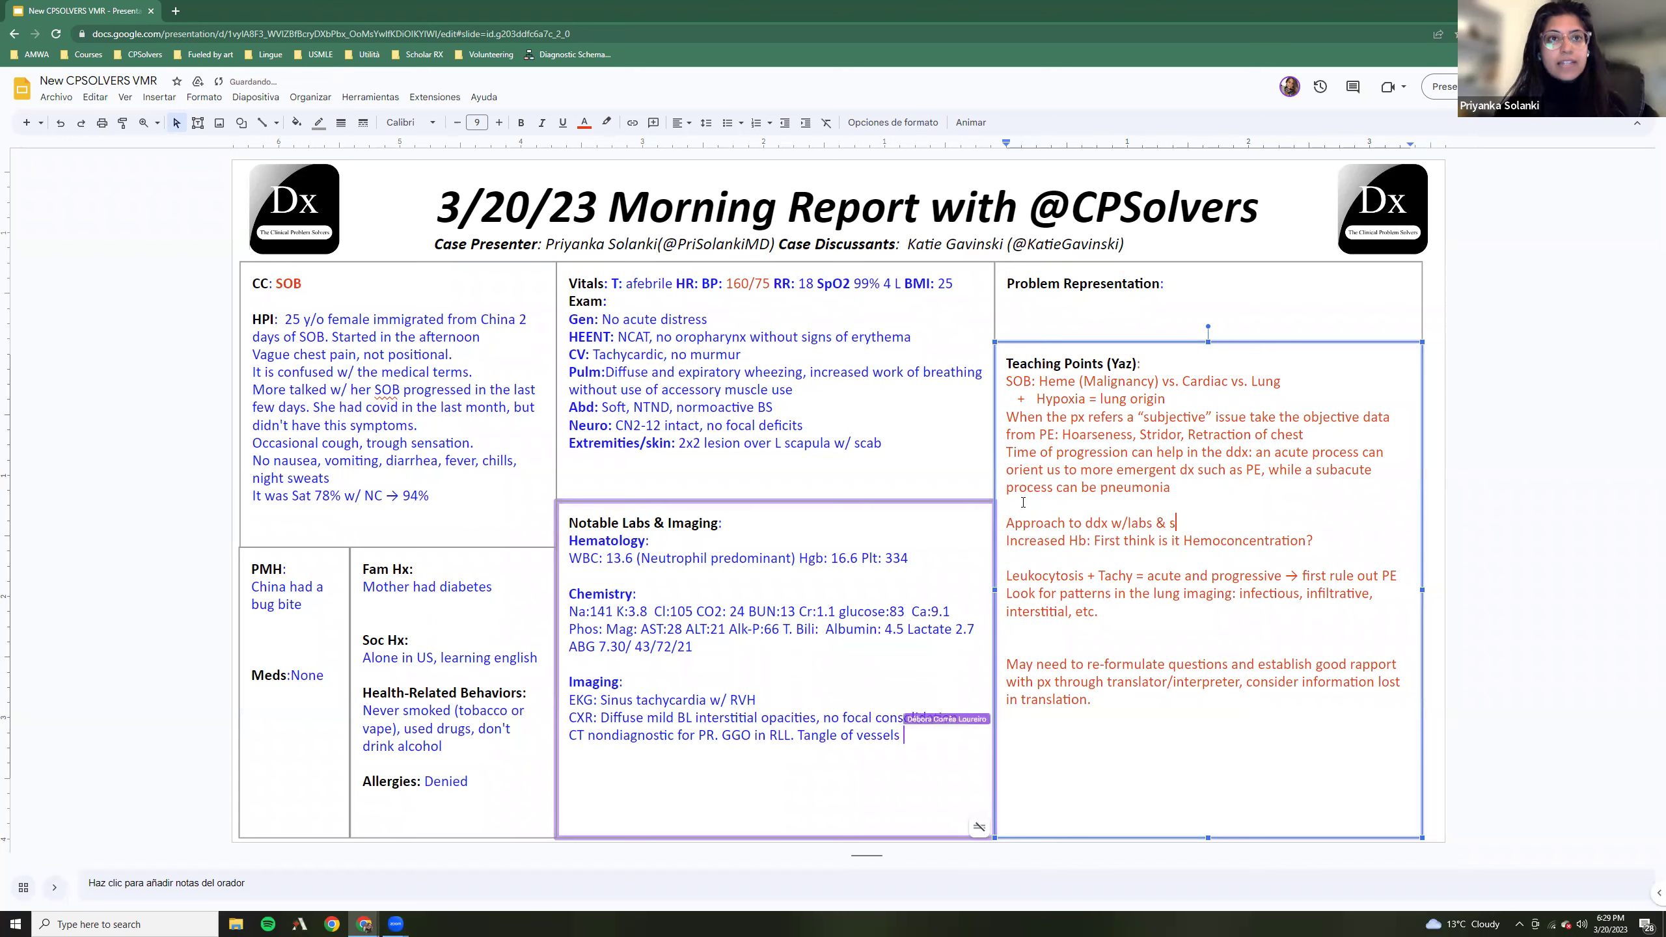
pyautogui.press('BackSpace')
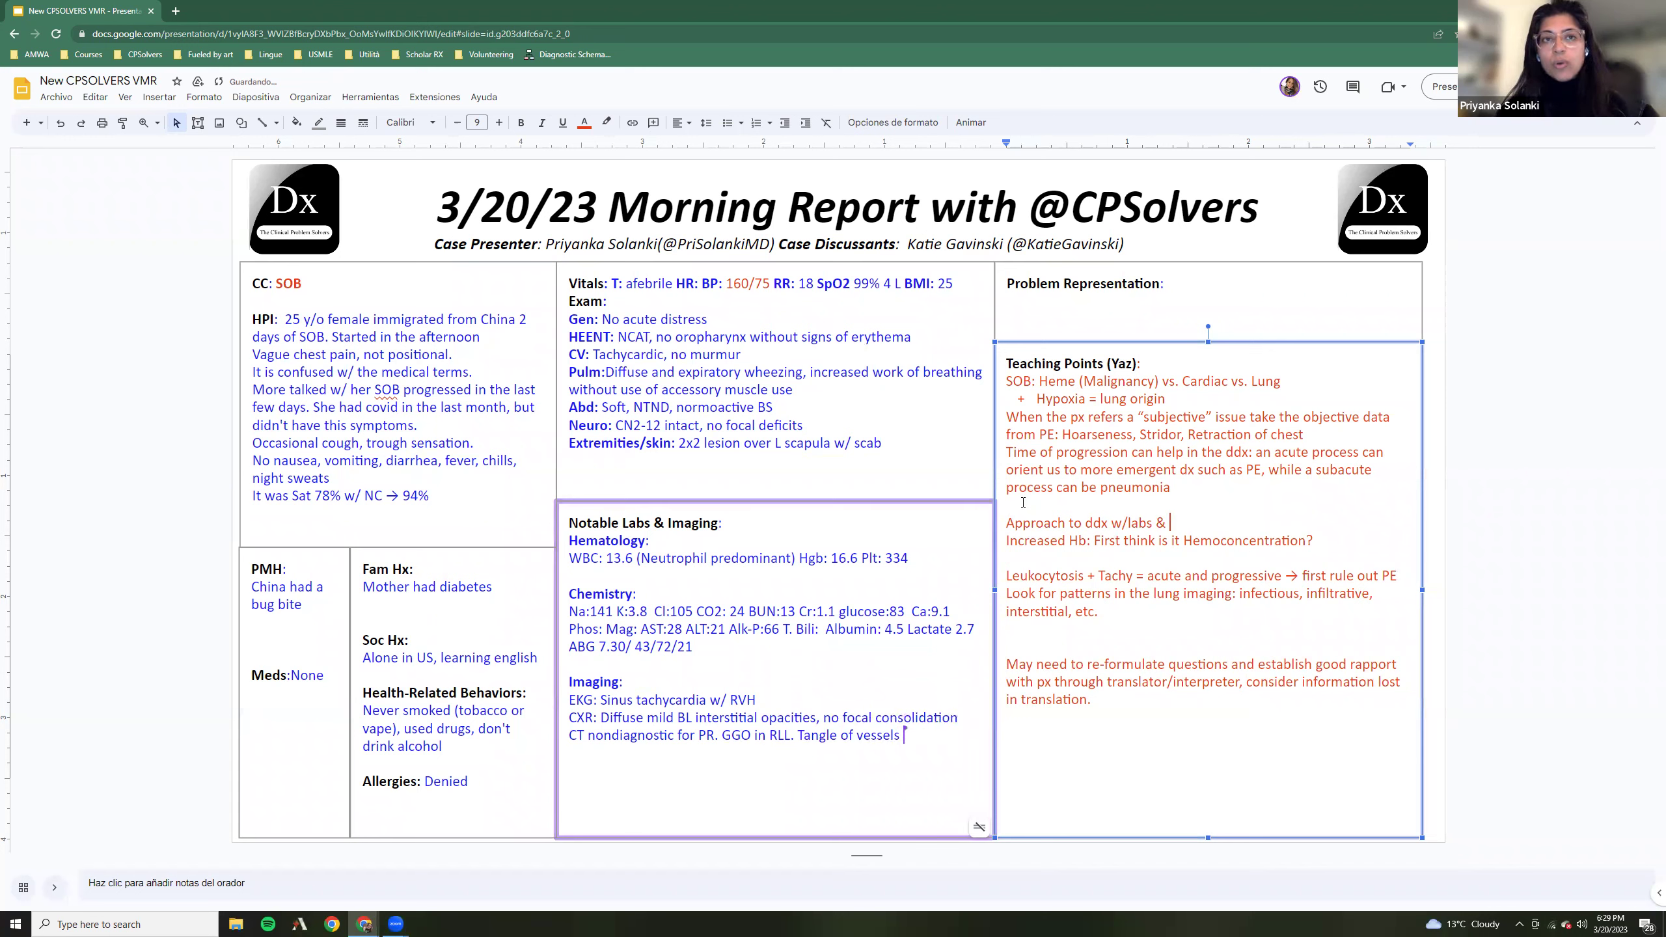
pyautogui.write('imaging')
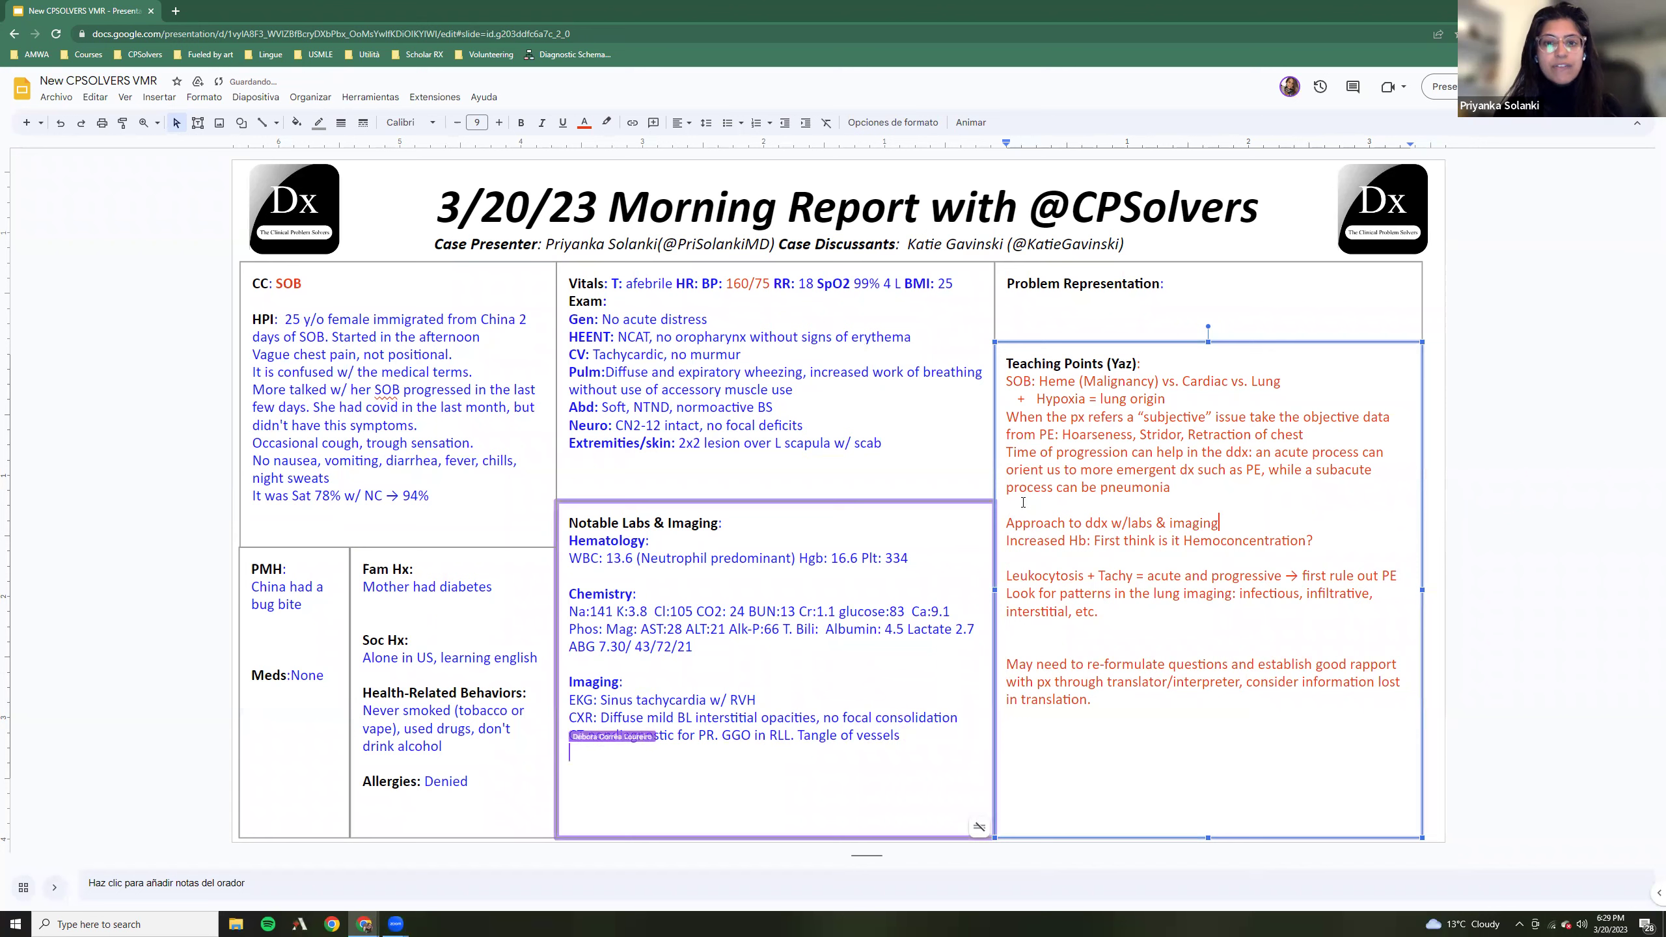
# Make the heading bold and underlined, and start the Increased Hb line with a dash
pyautogui.moveTo(1219, 523); pyautogui.dragTo(1005, 524)
pyautogui.click(521, 123)
pyautogui.click(565, 123)
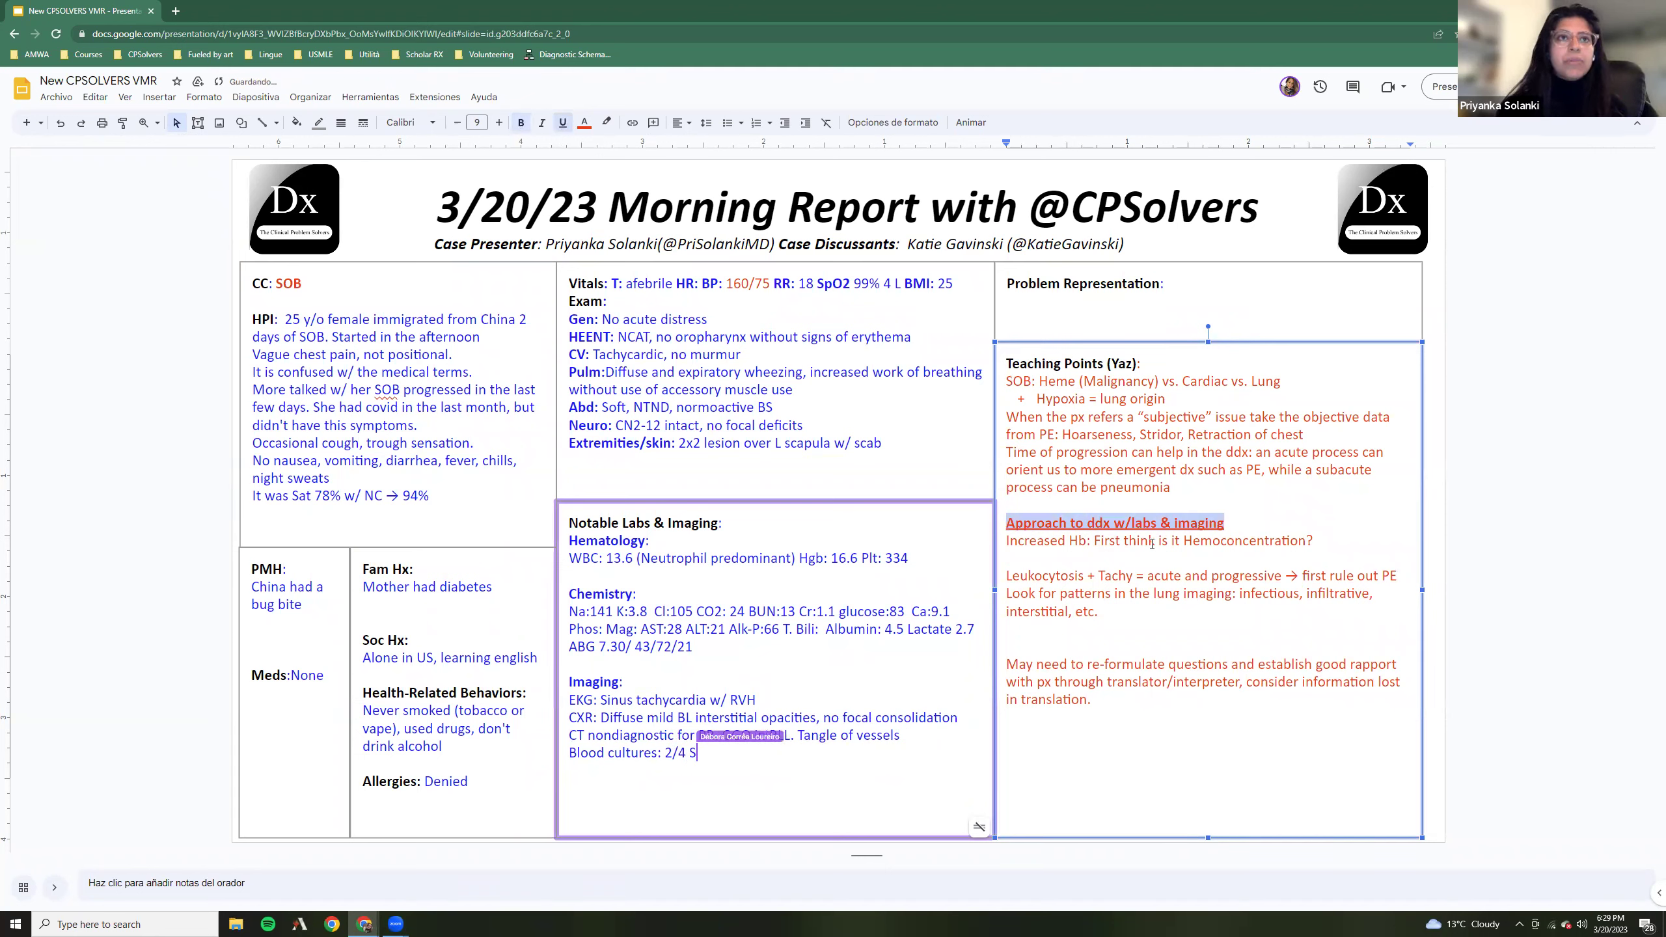
pyautogui.click(1010, 542)
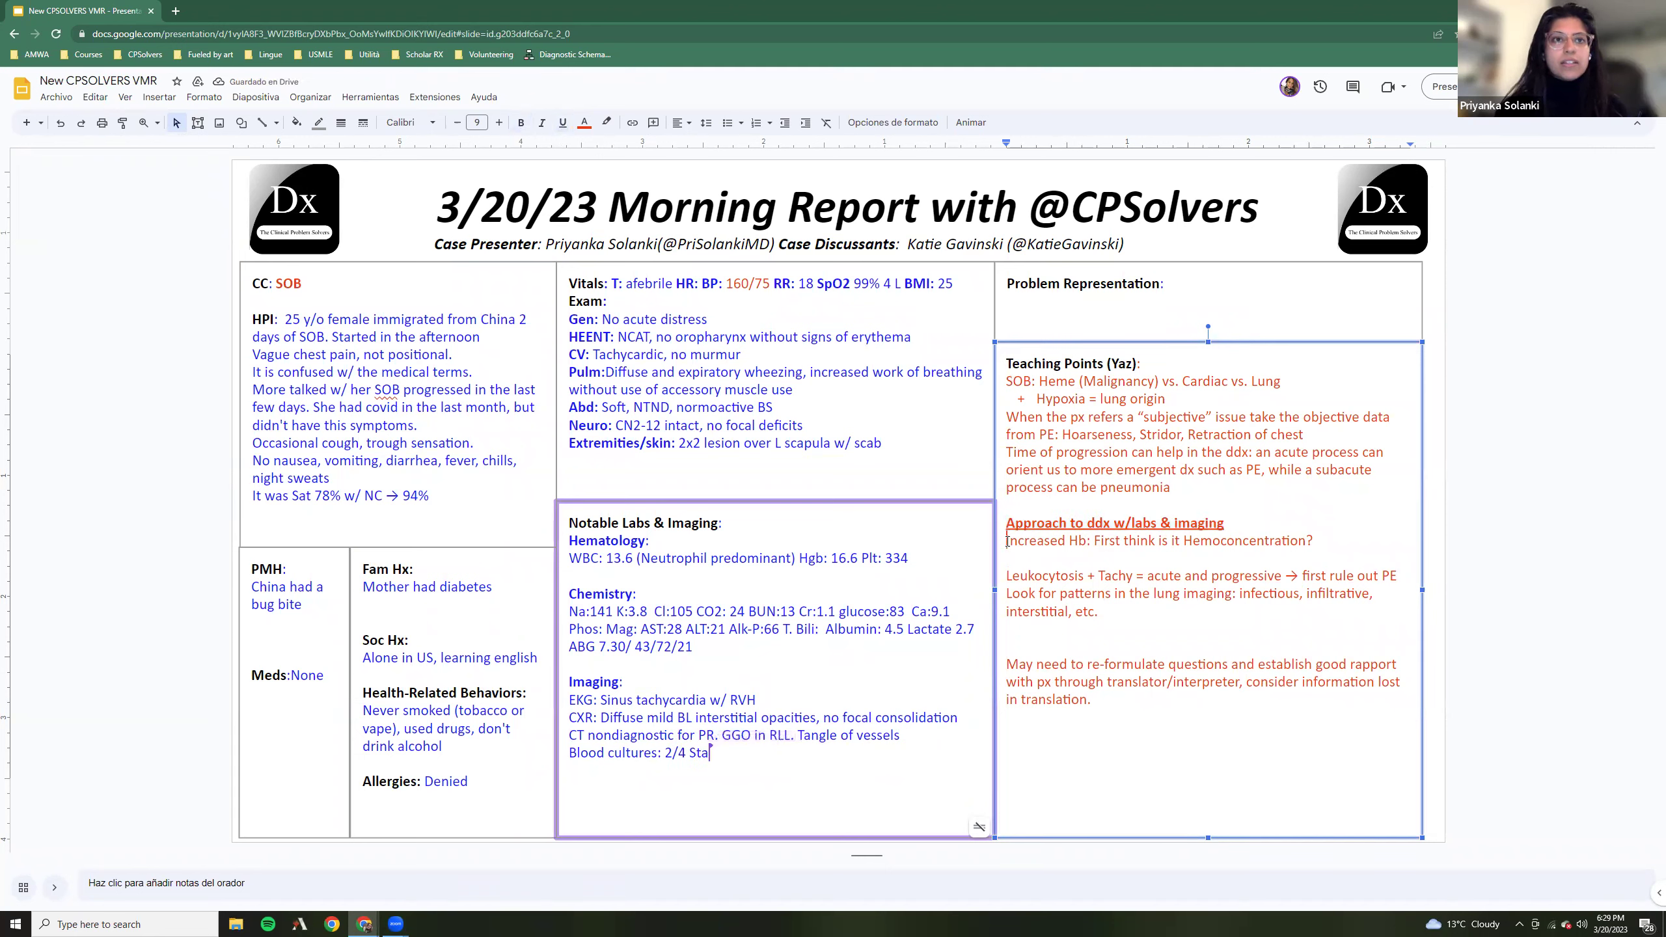
pyautogui.write('-')
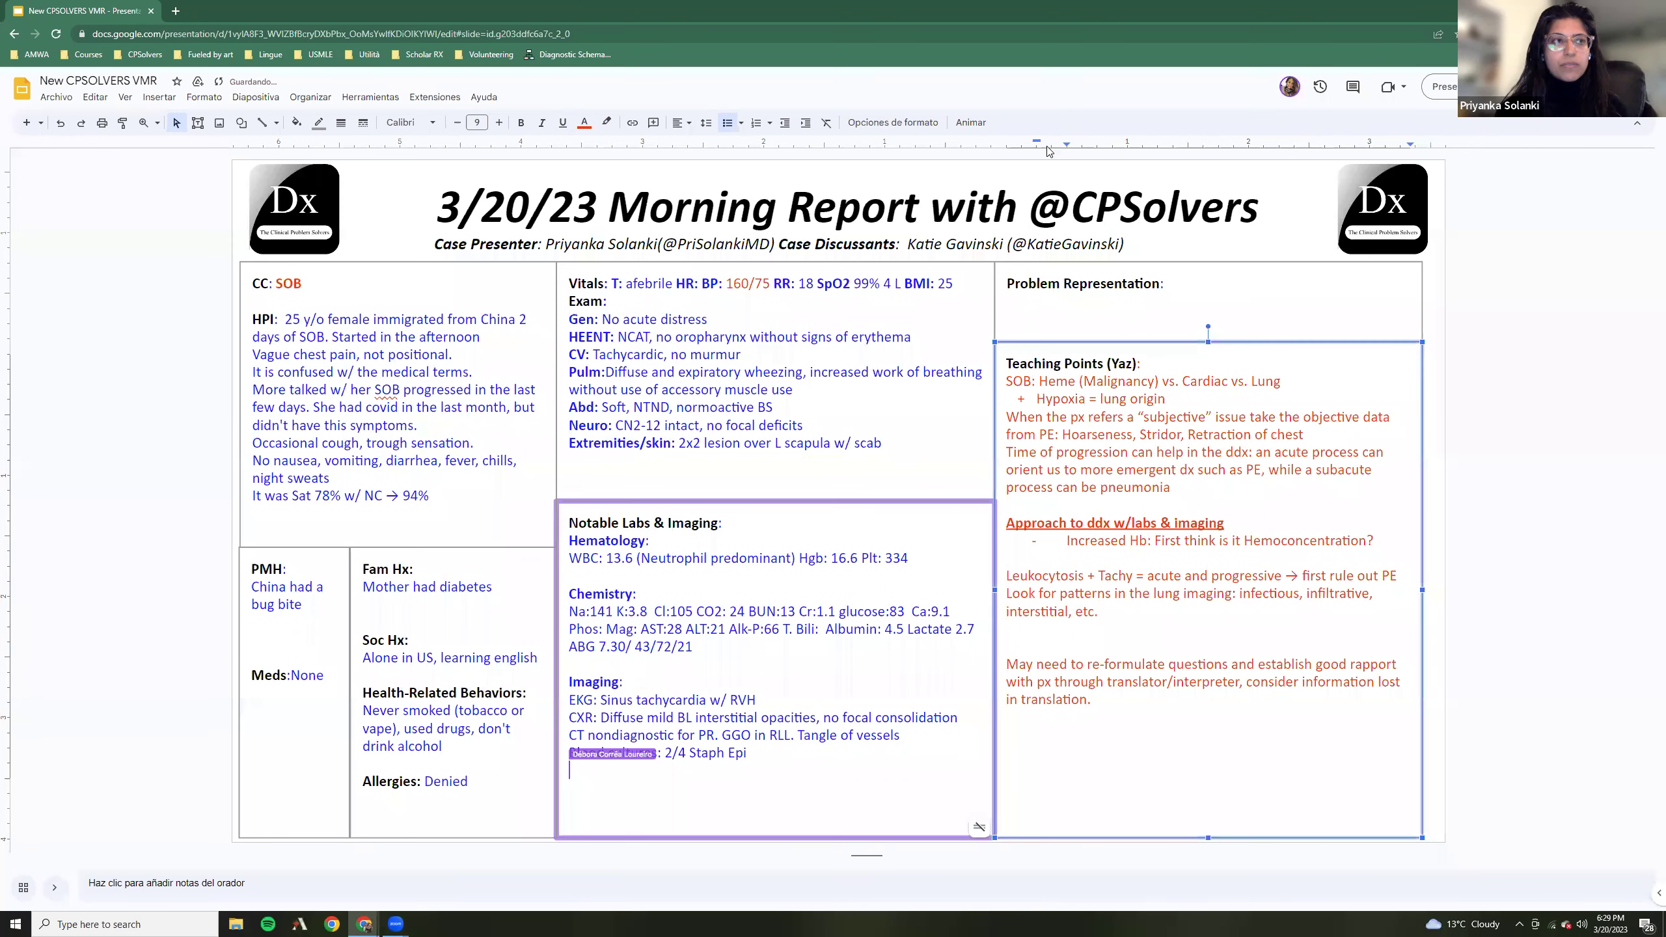
# Move the Increased Hb line's indent back to the left on the ruler
pyautogui.click(1050, 149)
pyautogui.rightClick(1039, 149)
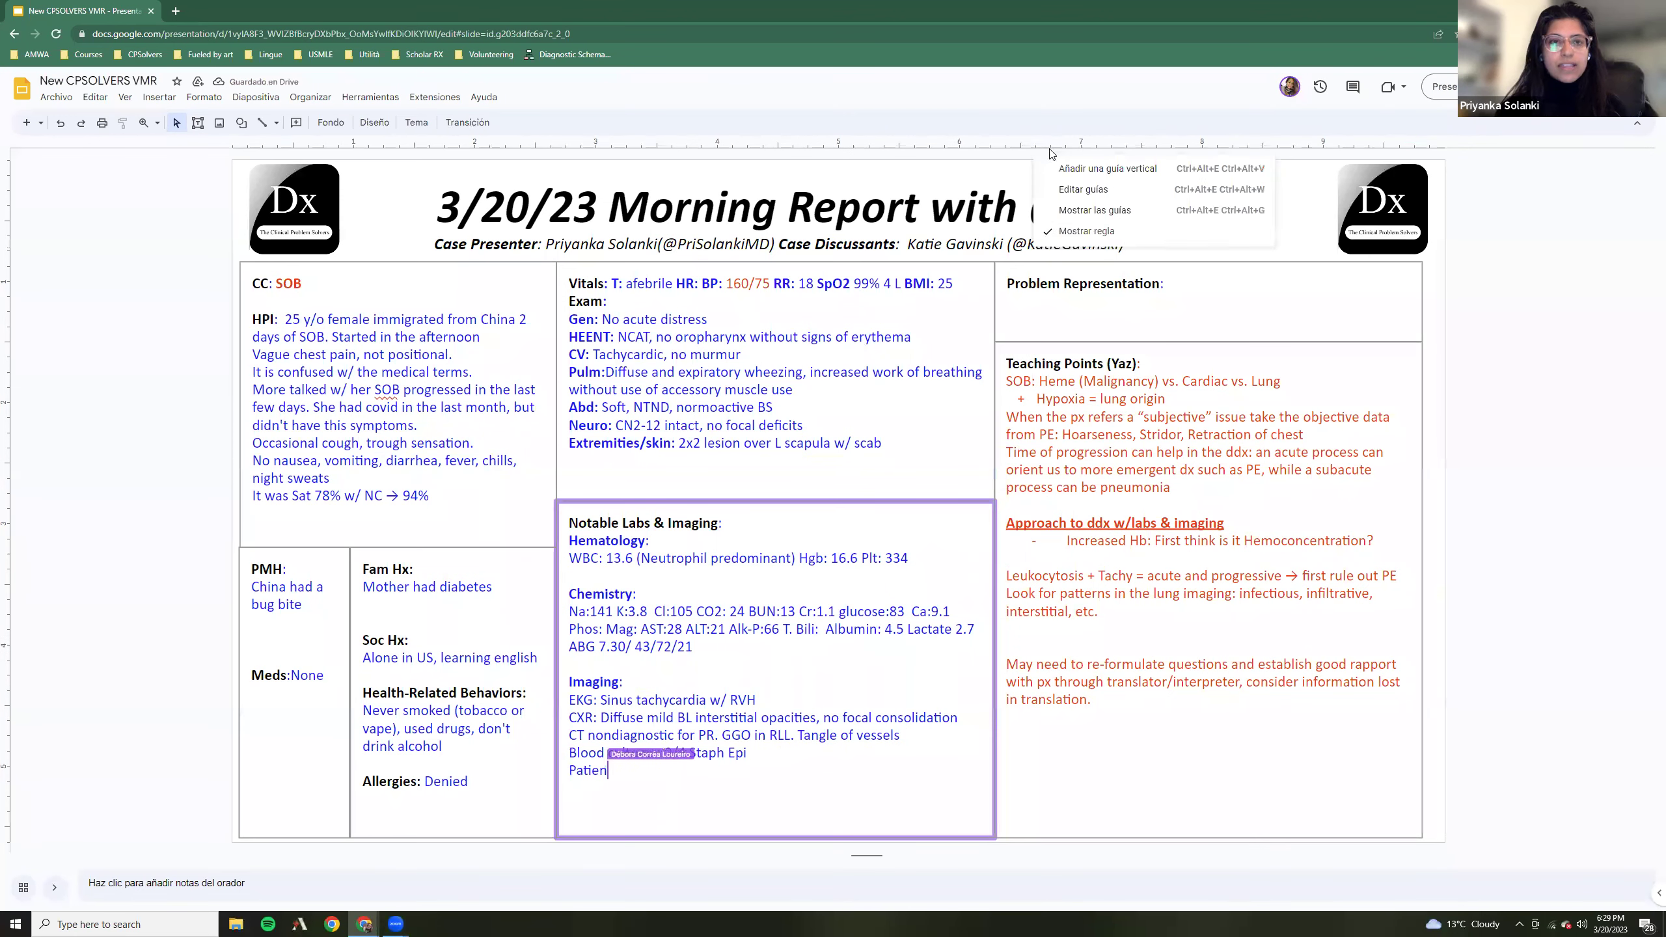
pyautogui.click(1068, 540)
pyautogui.moveTo(1067, 146); pyautogui.dragTo(1013, 144)
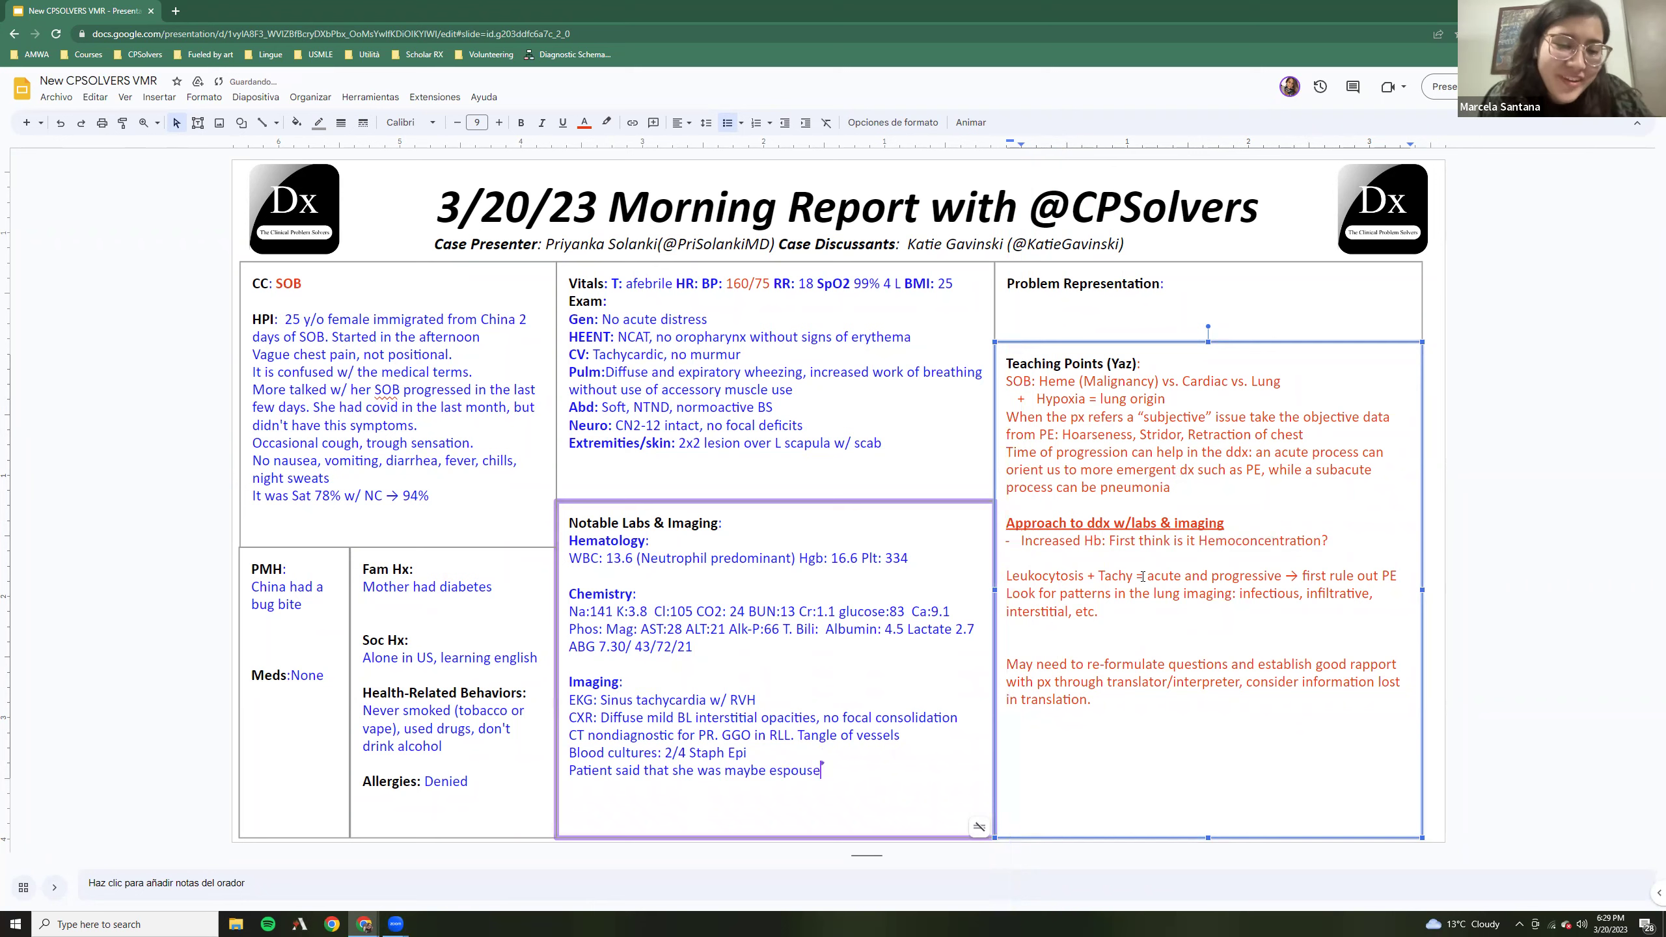
# Remove the blank line and make Leukocytosis and Look for patterns separate dash bullets
pyautogui.click(1008, 575)
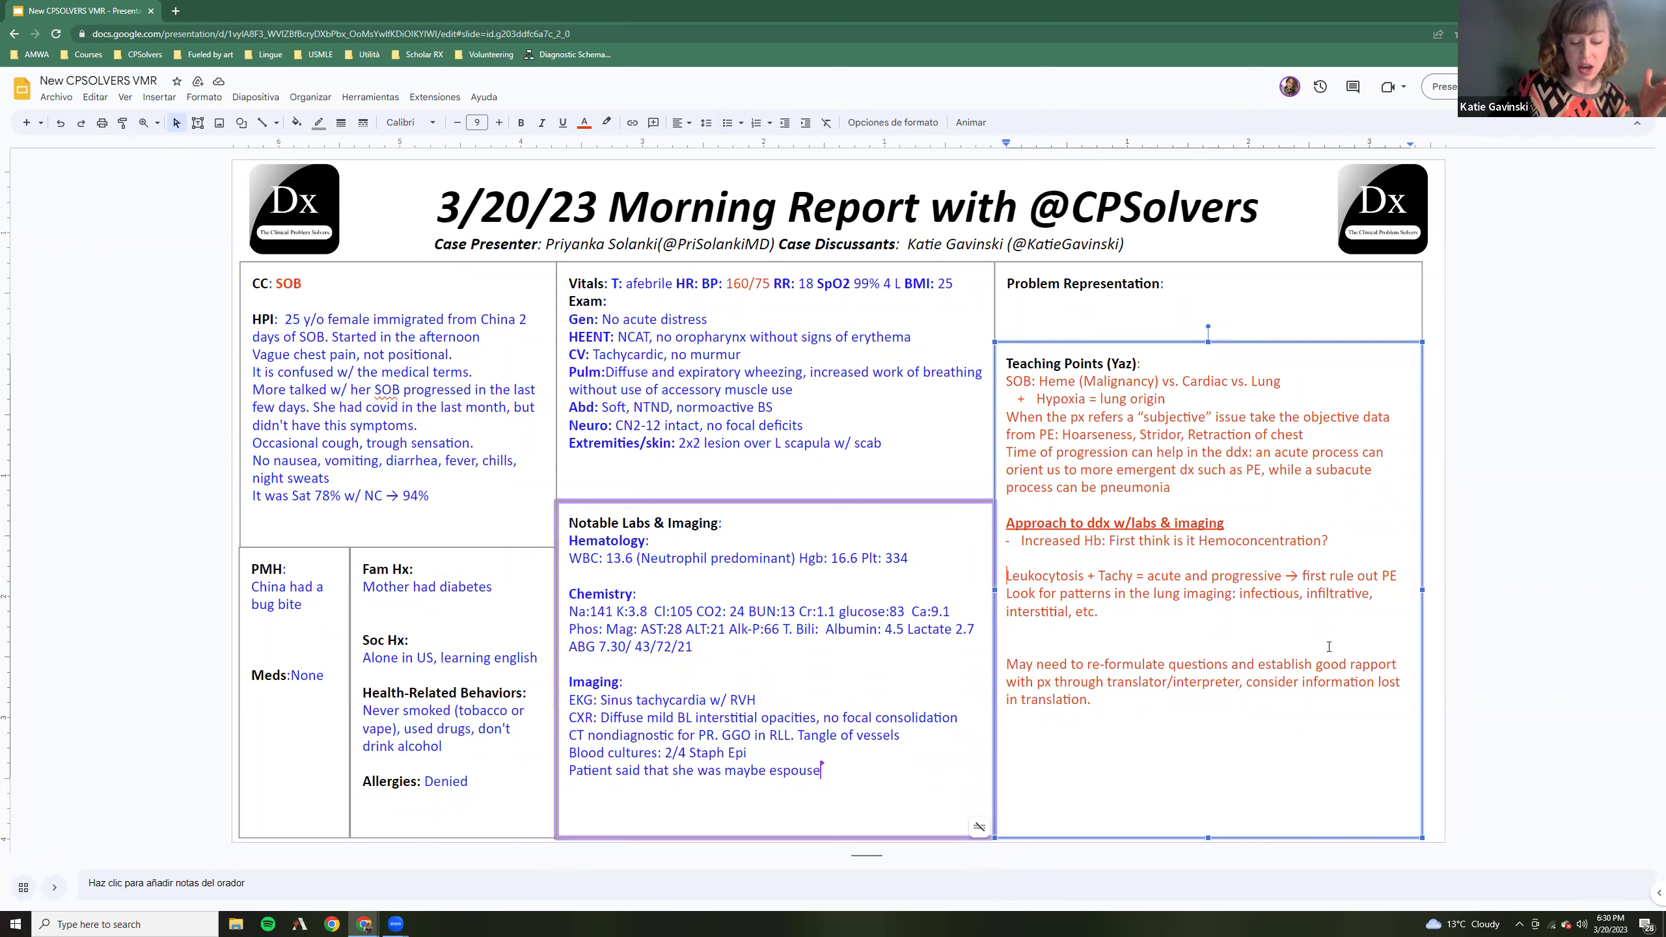
pyautogui.press('BackSpace')
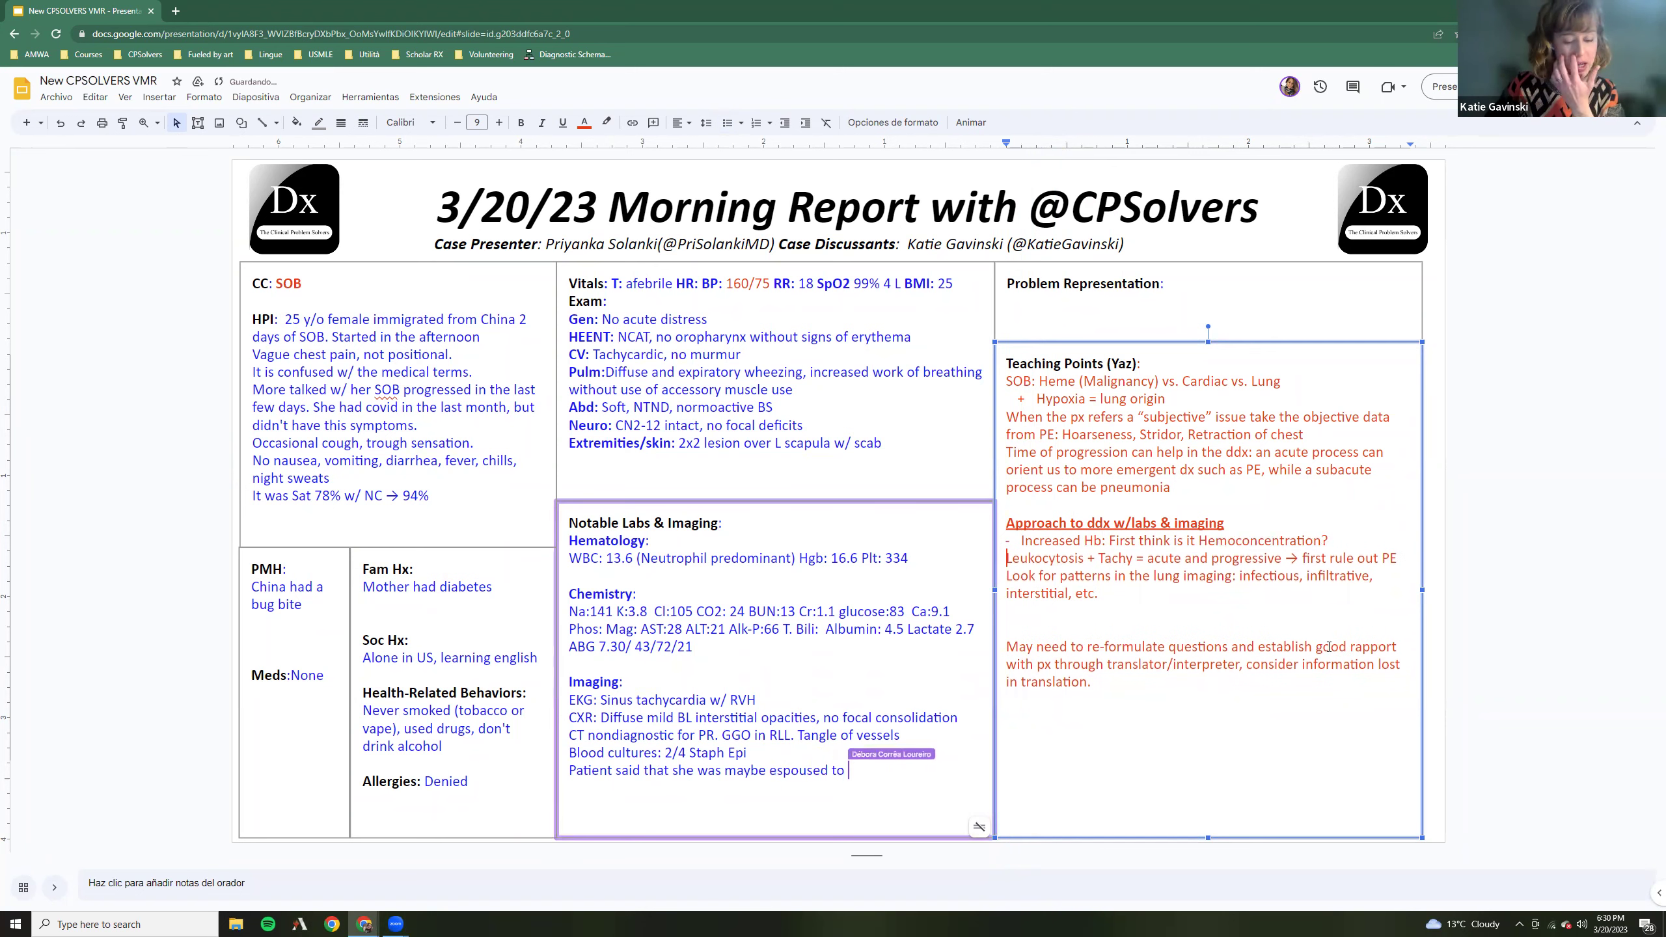
pyautogui.hotkey('ctrl', 'shift', '8')
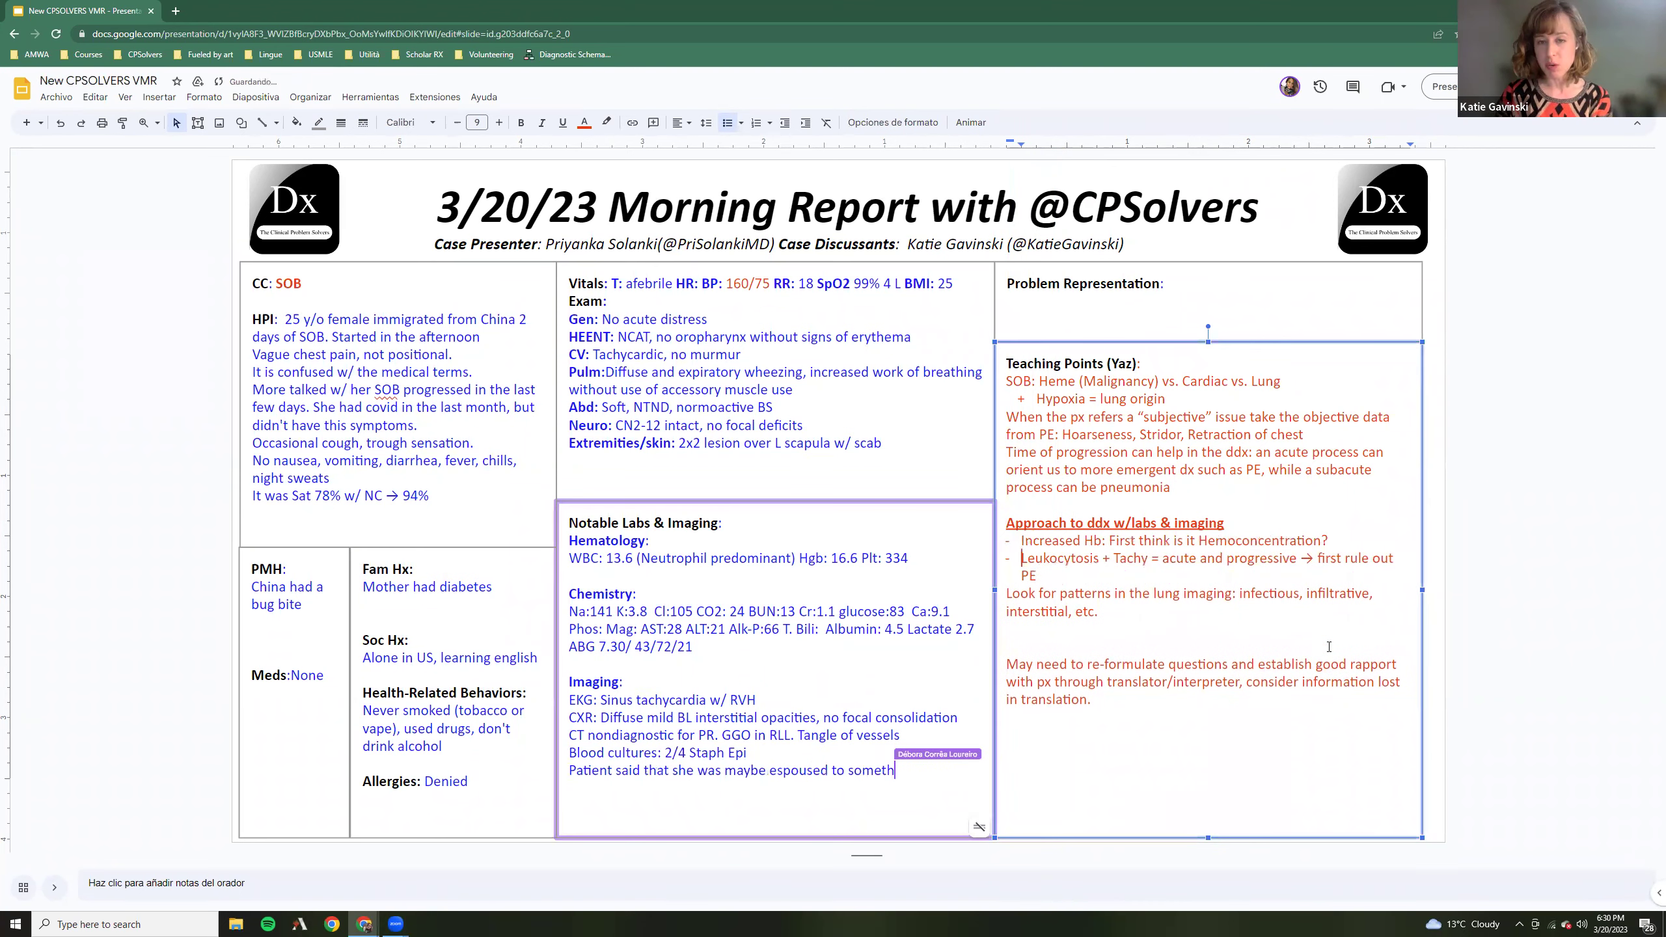
pyautogui.click(1008, 593)
pyautogui.press('BackSpace')
pyautogui.press('Return')
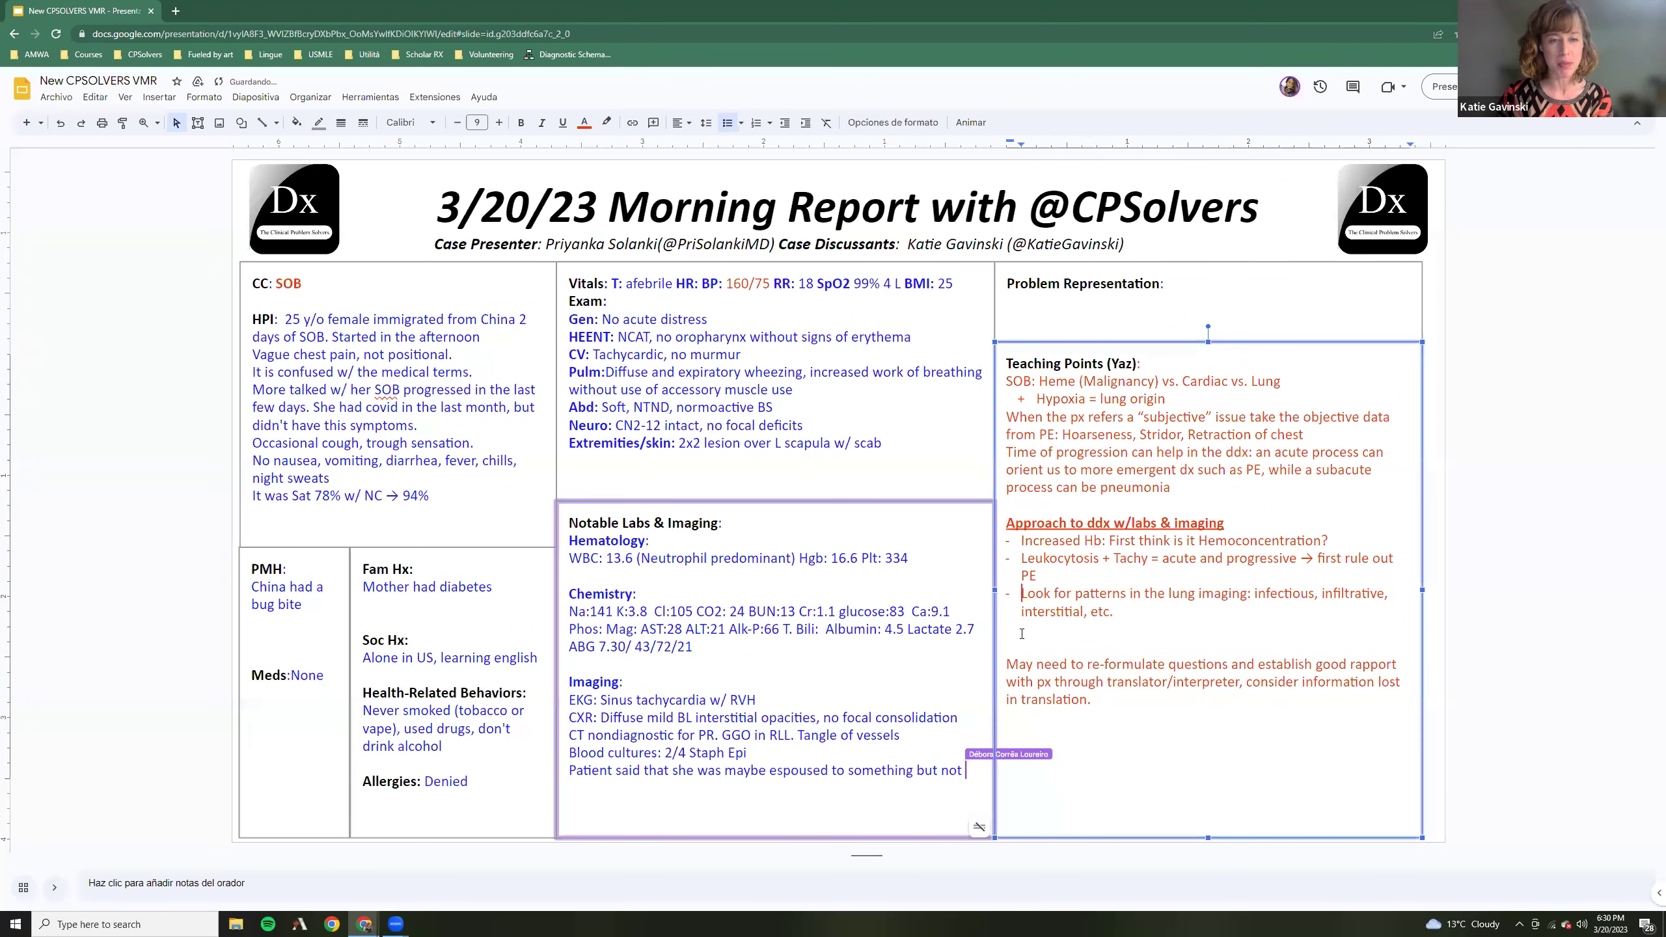
pyautogui.click(1036, 630)
pyautogui.press('Return')
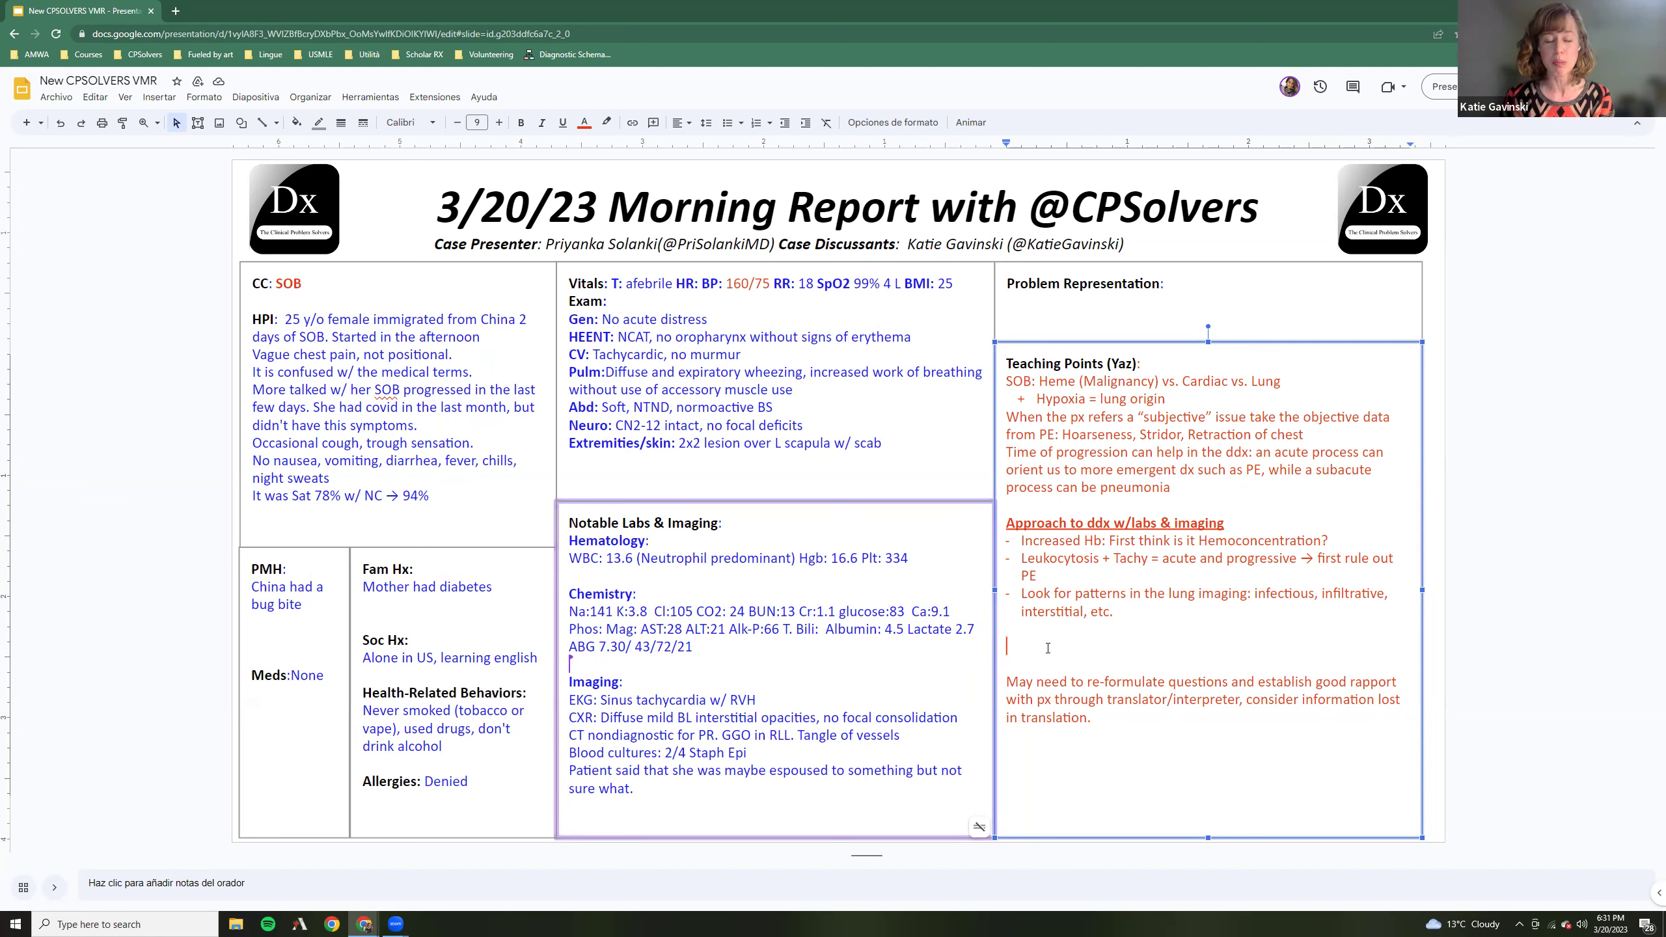
# Delete one extra blank line above the interpreter note in Teaching Points
pyautogui.click(1048, 649)
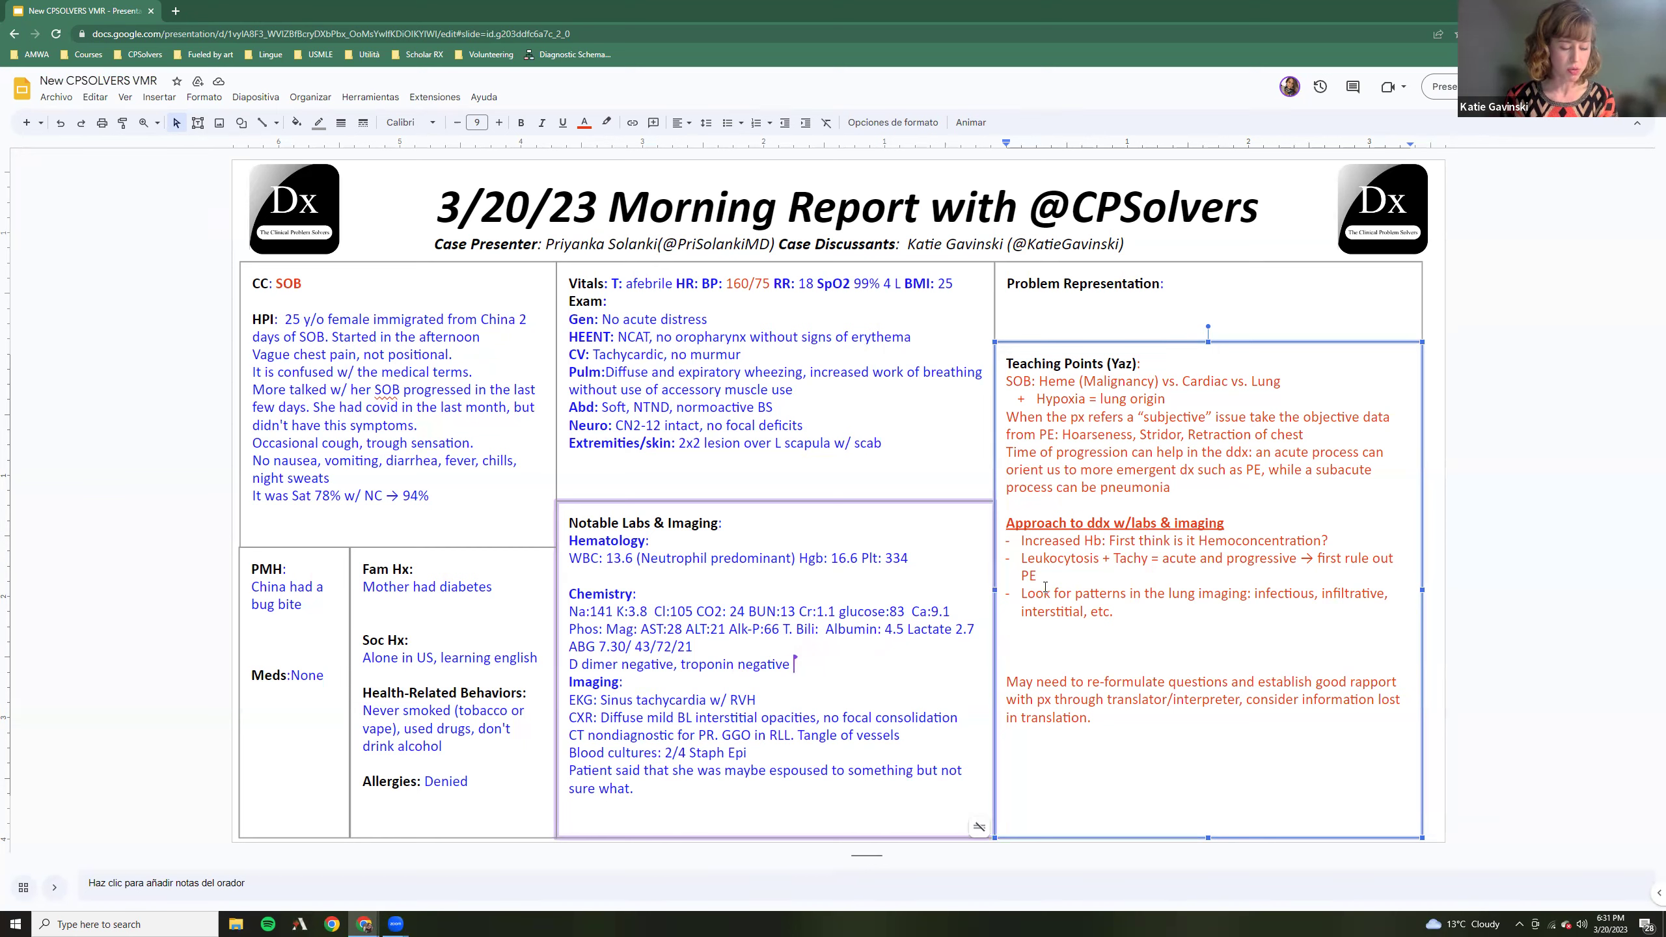
pyautogui.write('- A')
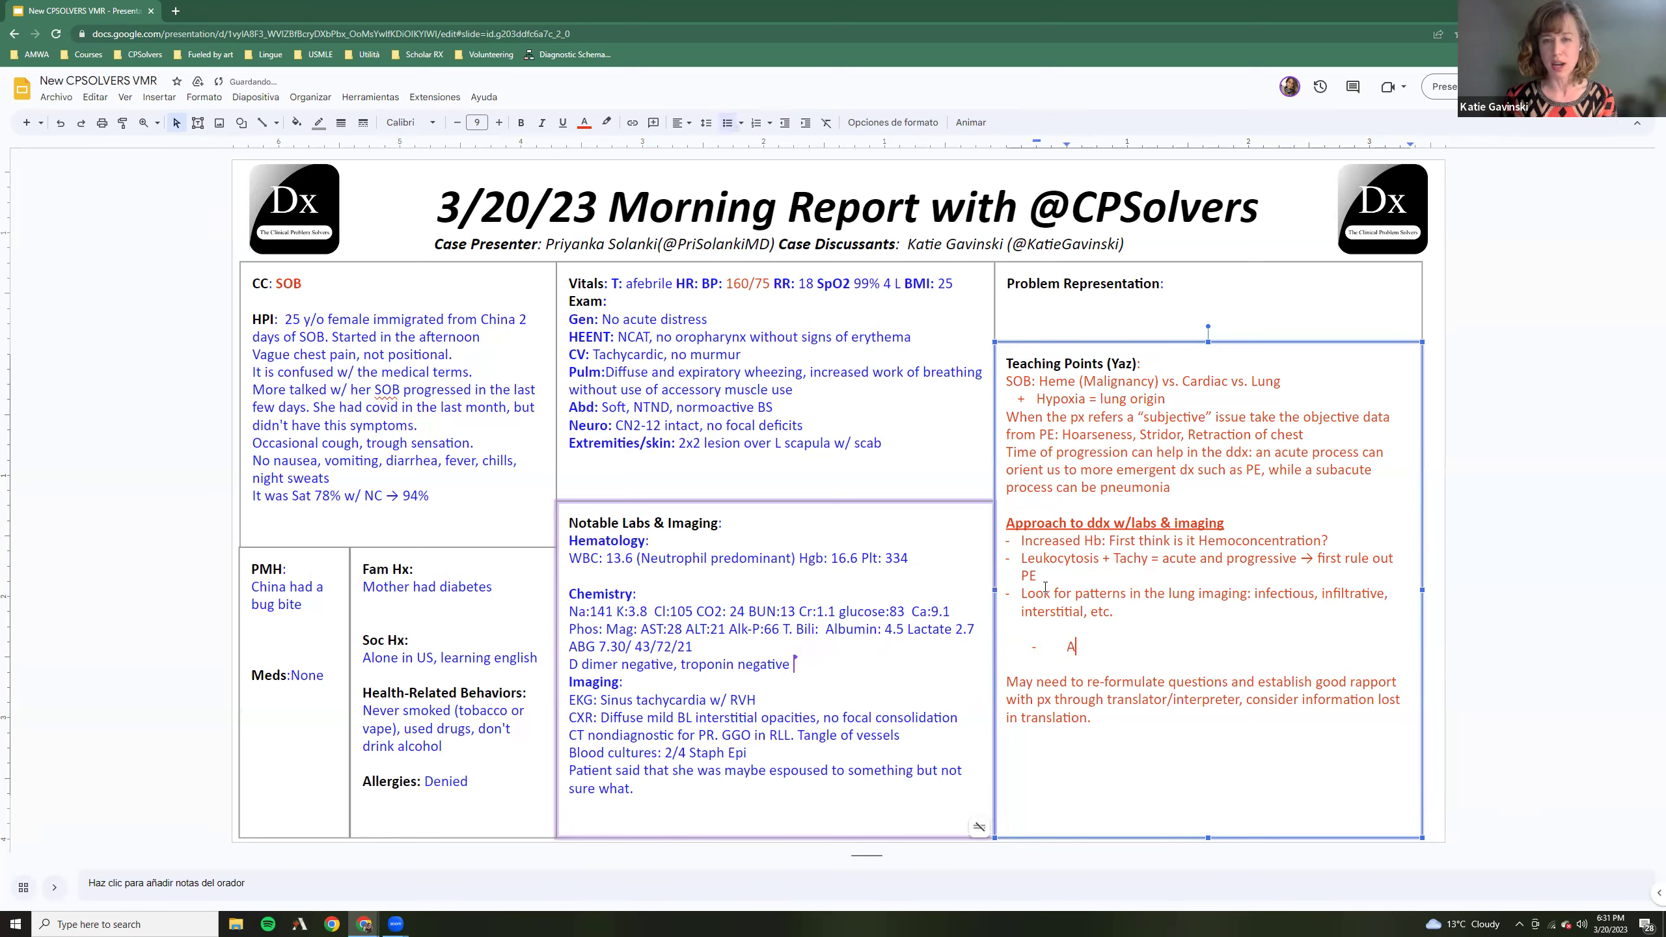
pyautogui.press('BackSpace')
pyautogui.press('BackSpace')
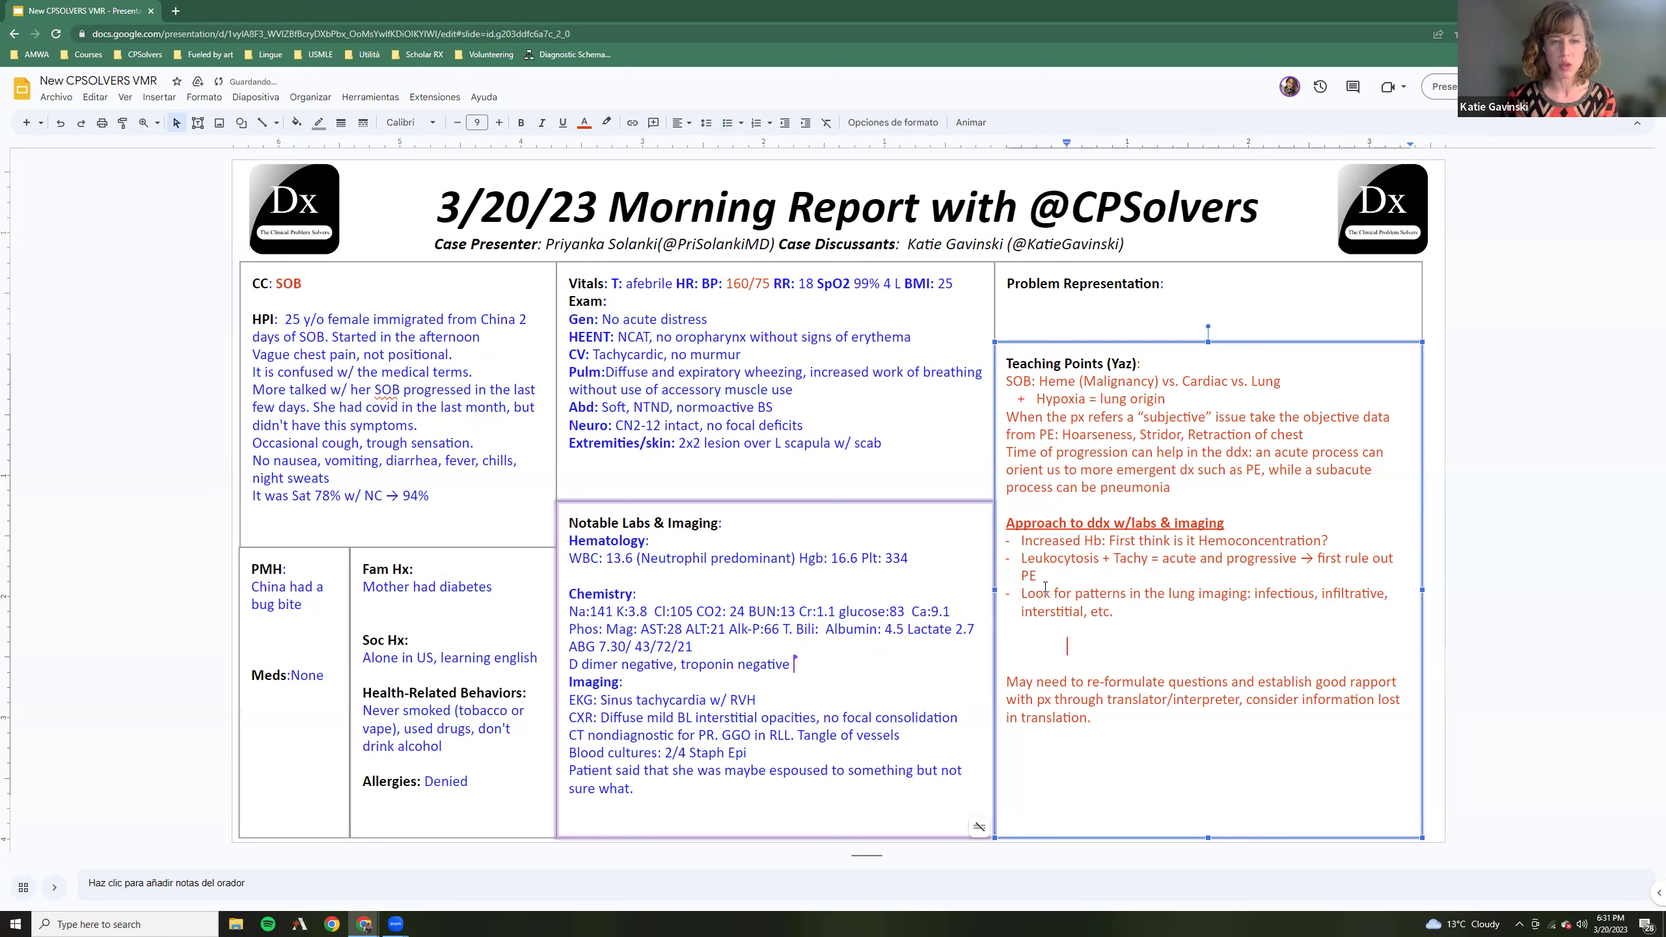
pyautogui.press('BackSpace')
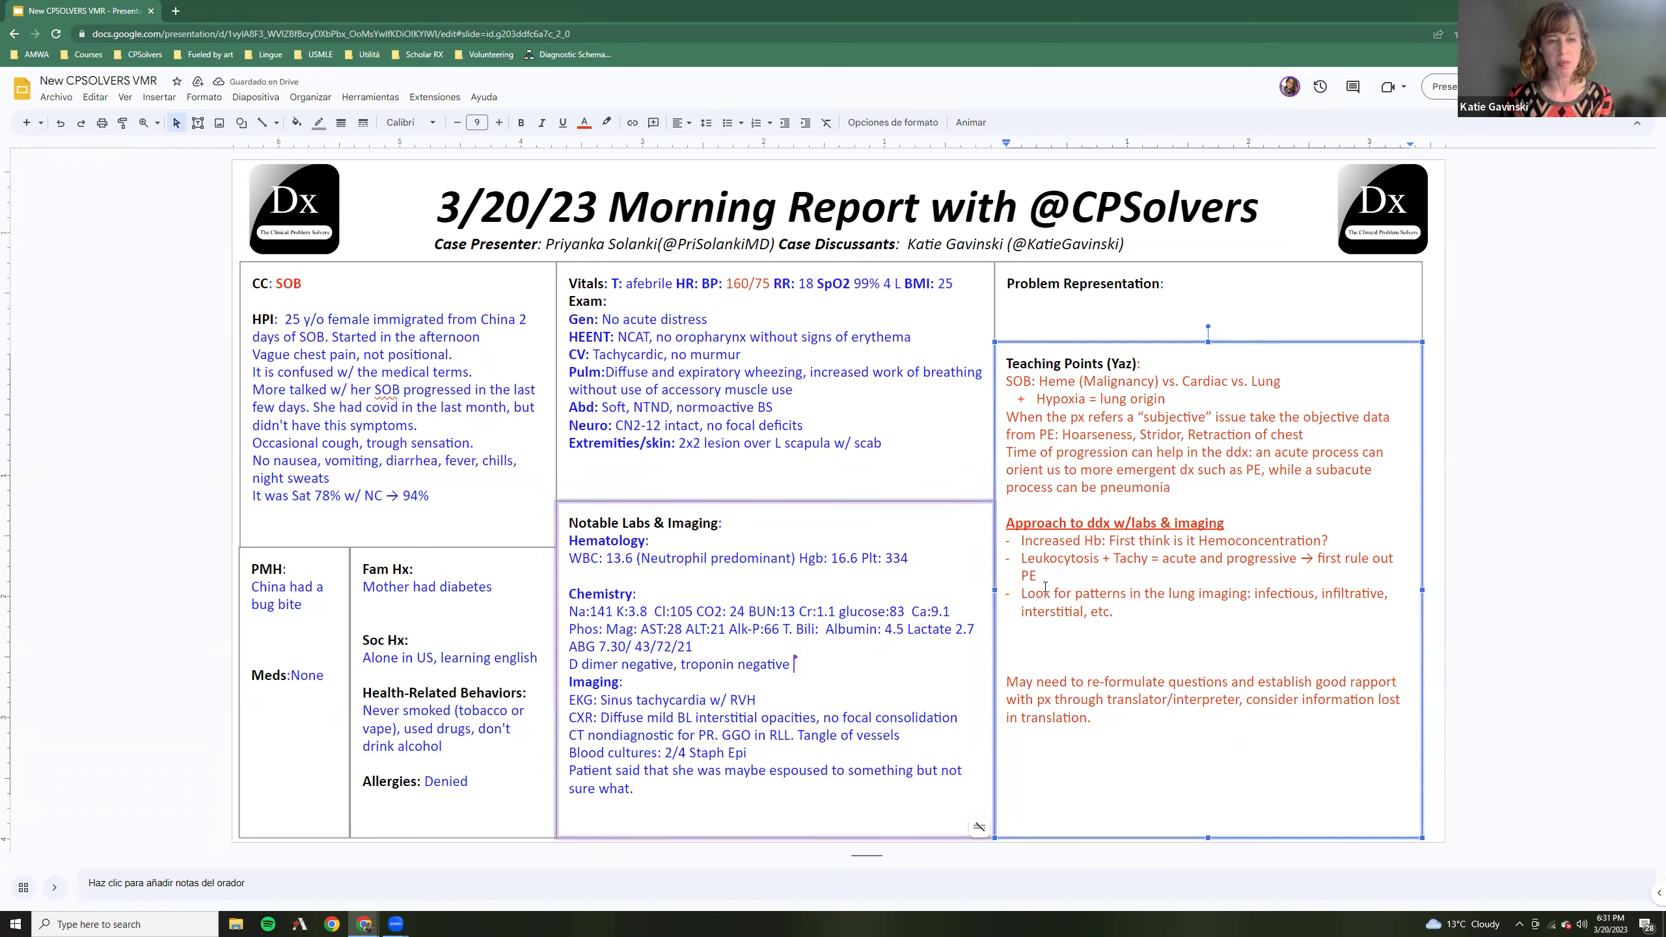
pyautogui.press('BackSpace')
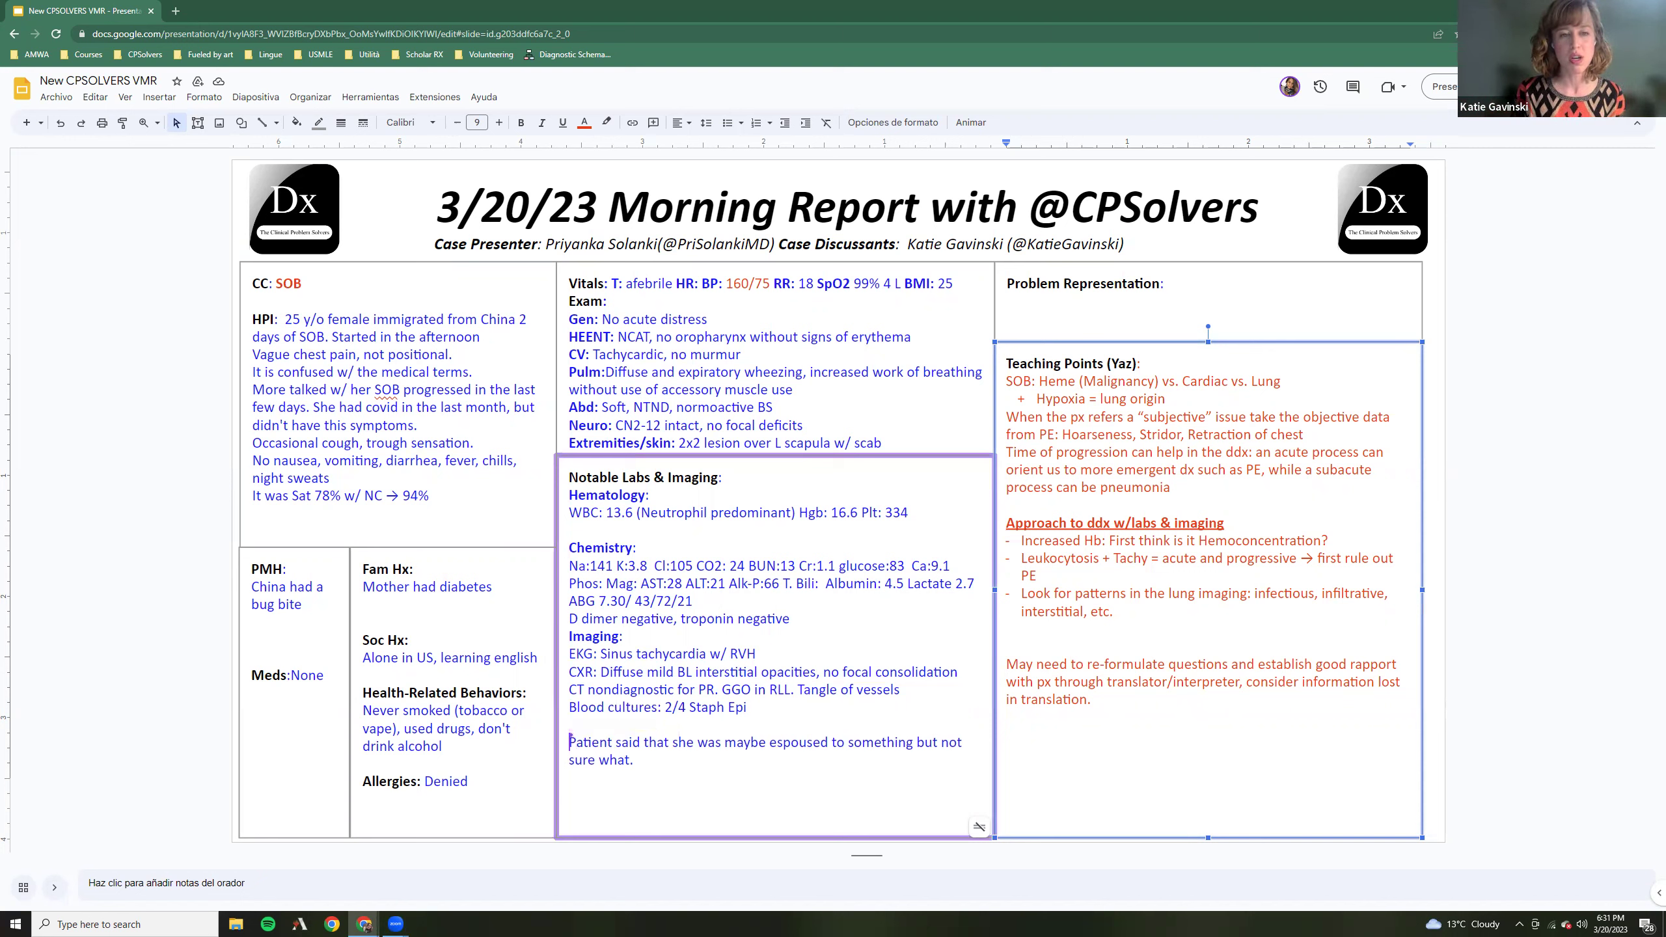
# Type 'Always look for occupational/environmental exposure' on the empty Teaching Points line, with no trailing period
pyautogui.click(1050, 625)
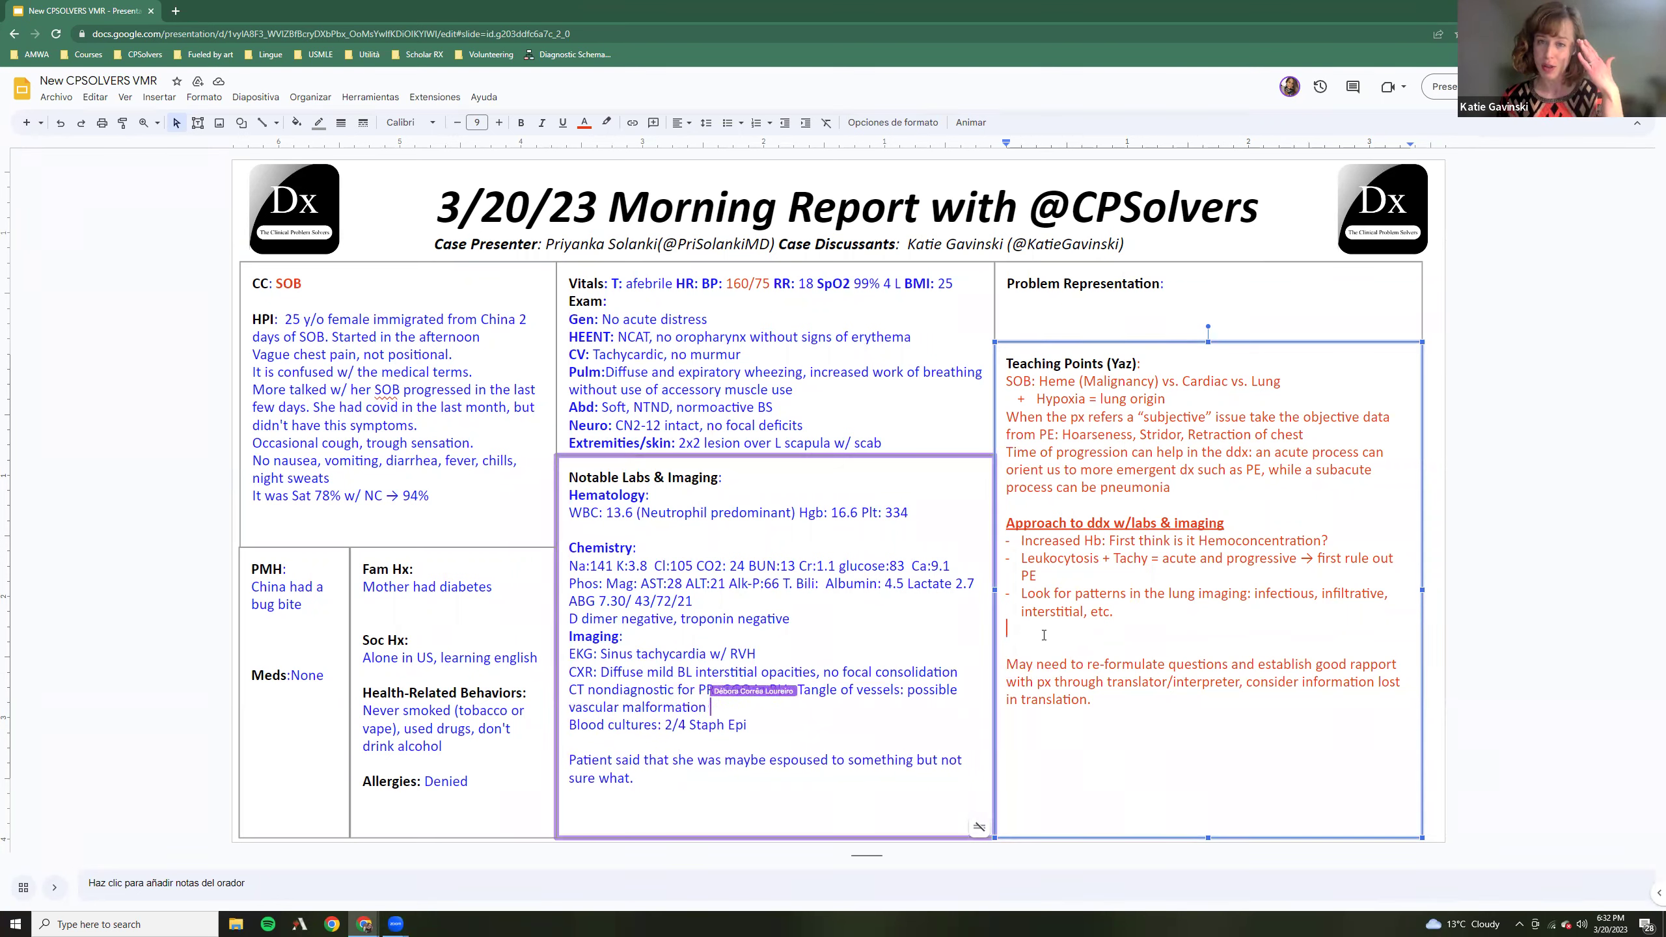
pyautogui.click(1025, 646)
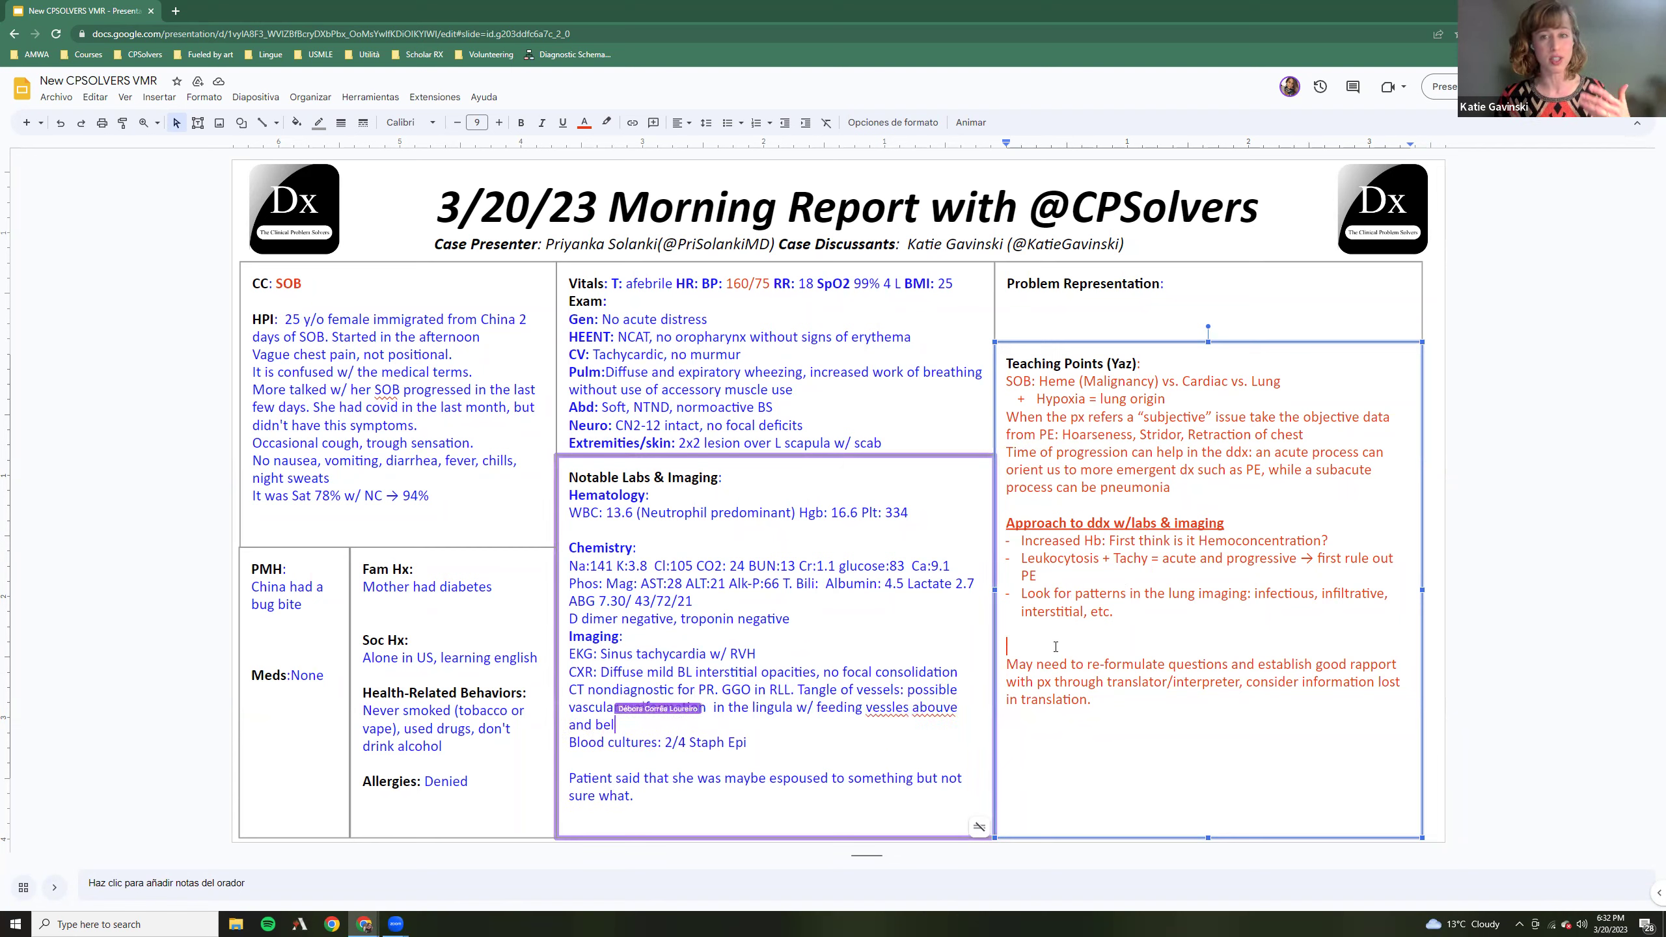
pyautogui.write('also')
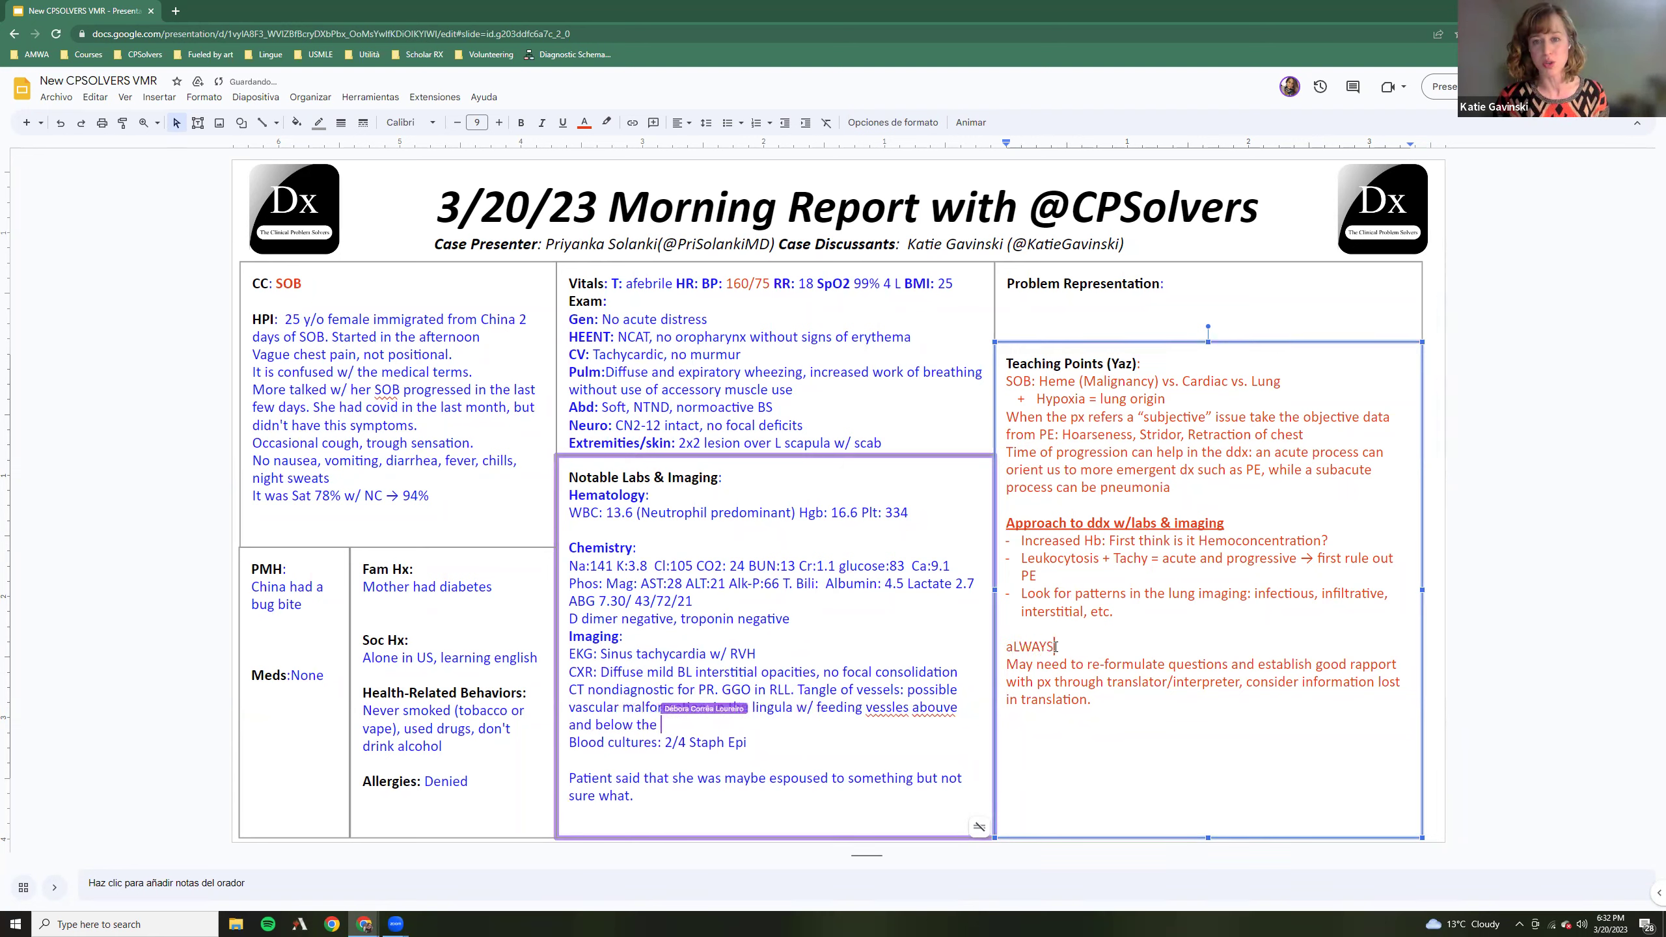
pyautogui.press('BackSpace')
pyautogui.press('BackSpace')
pyautogui.press('BackSpace')
pyautogui.press('BackSpace')
pyautogui.write('Alw')
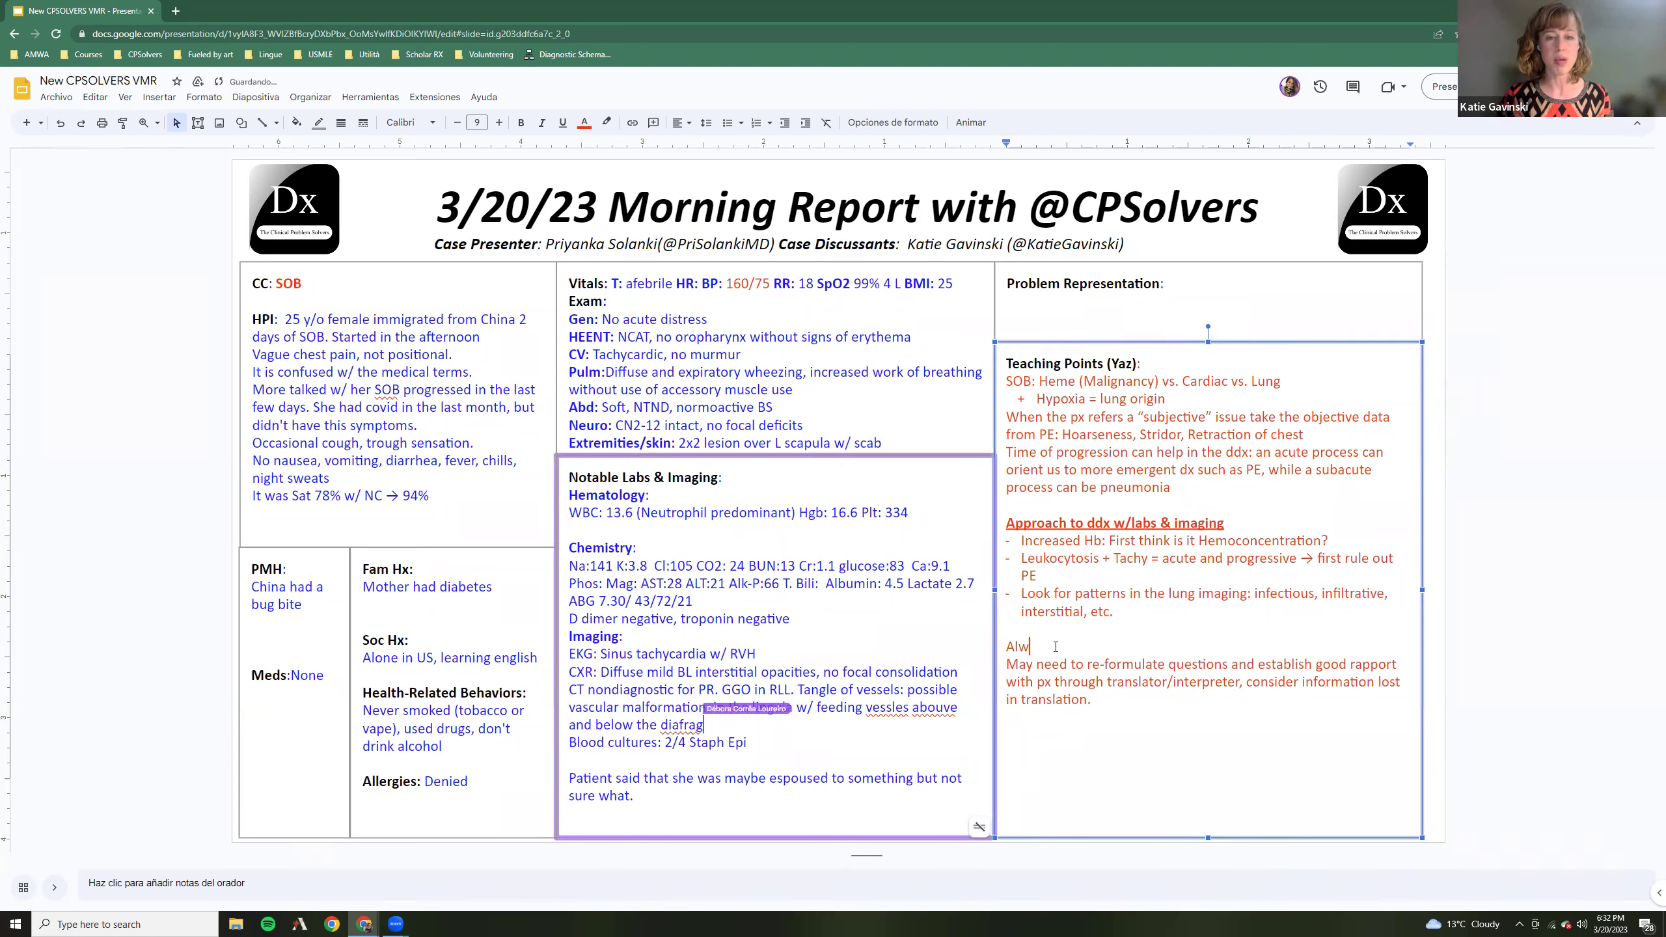
pyautogui.write('ays look f')
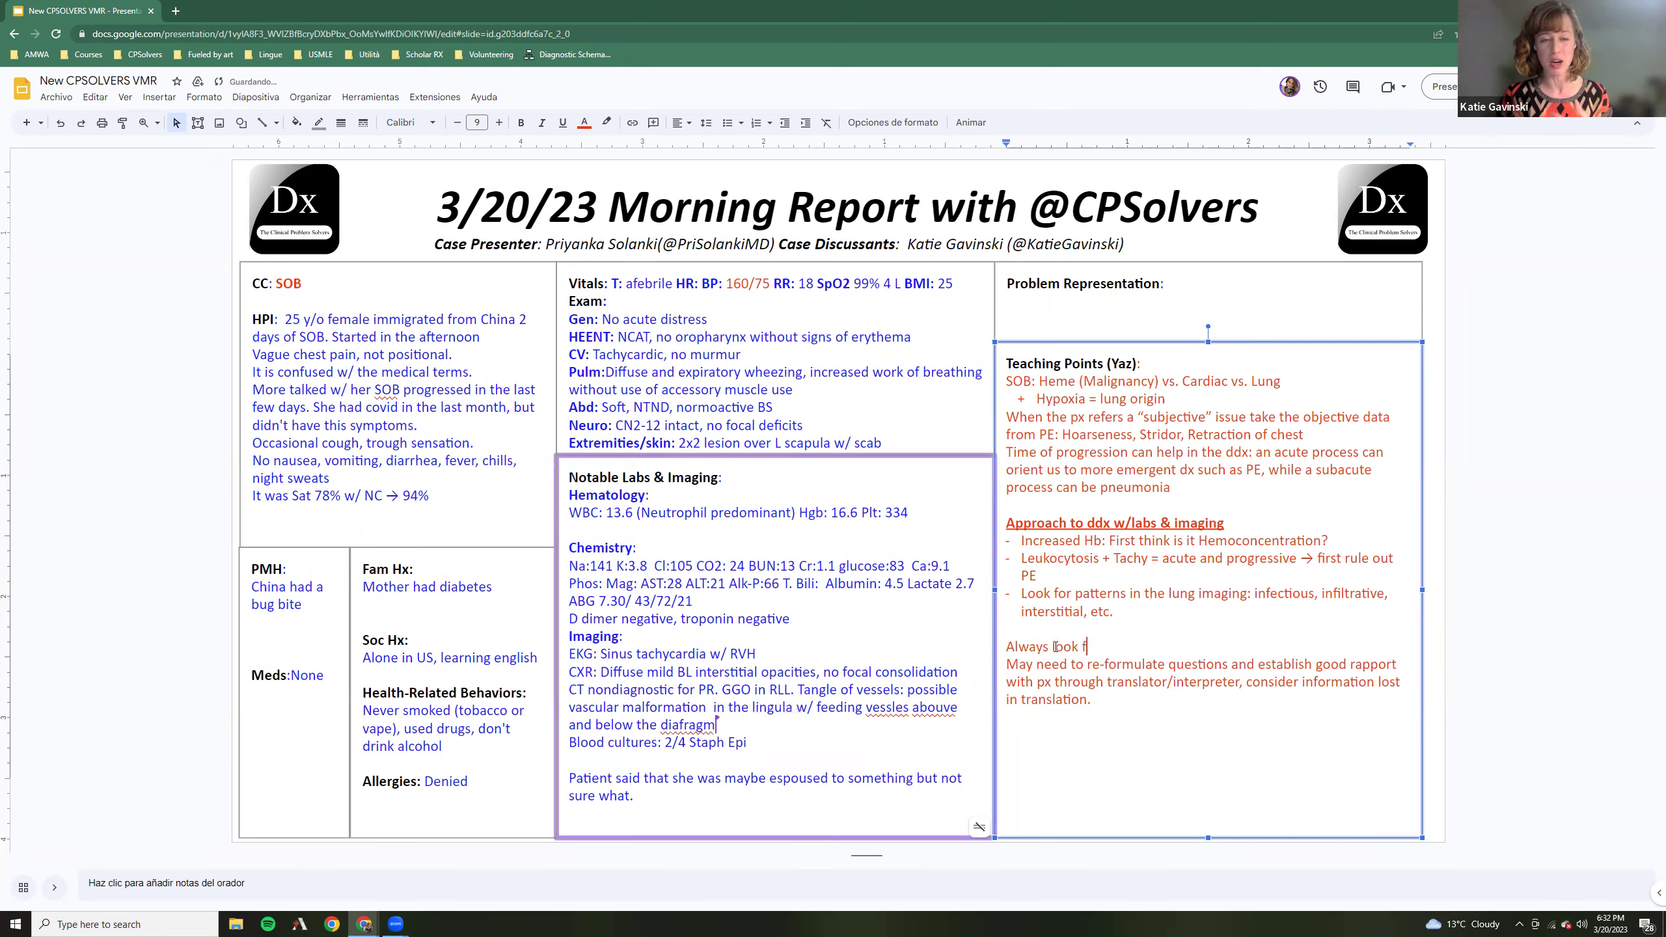
pyautogui.write('or occupation')
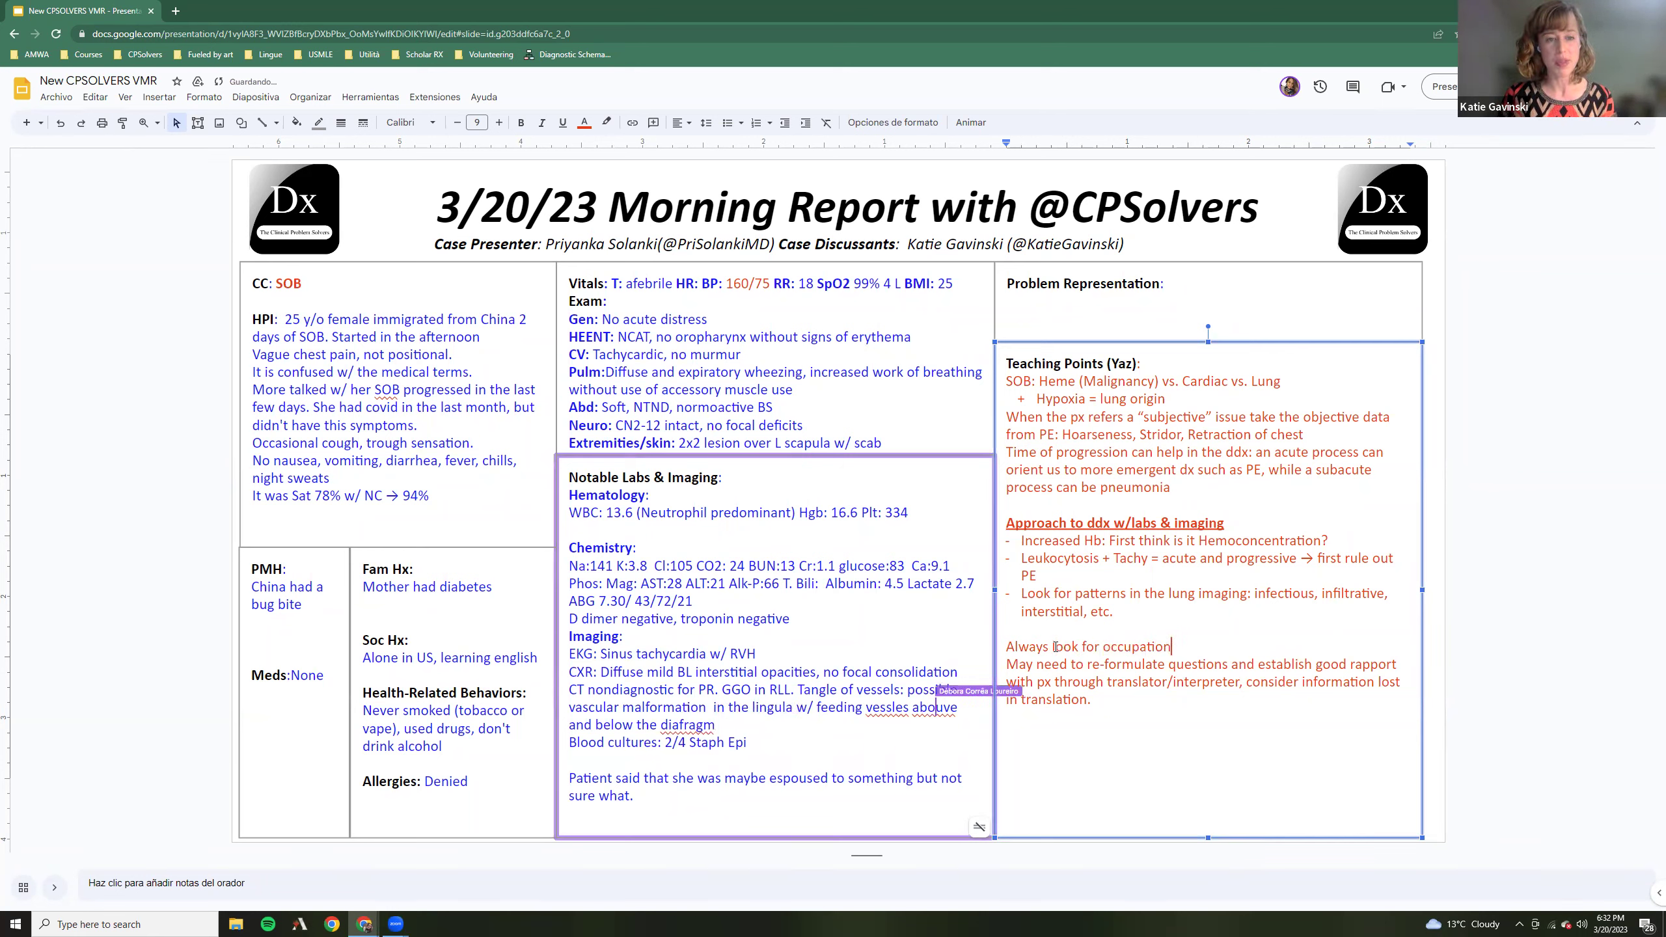
pyautogui.write('al/environmen')
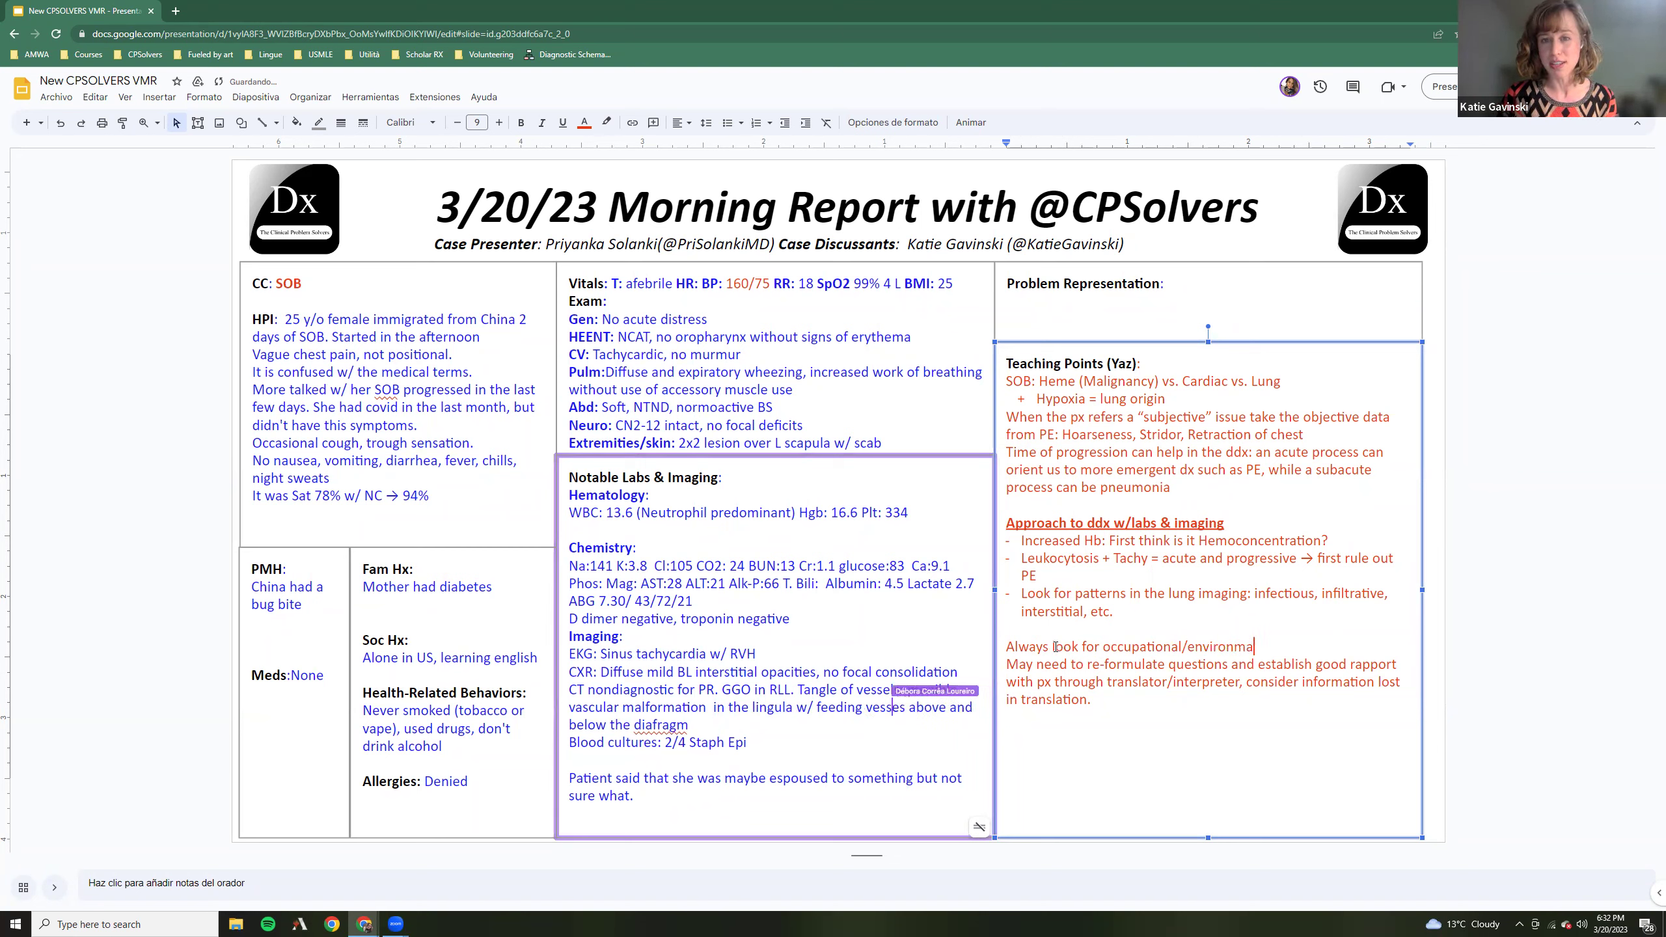
pyautogui.write('tal exposure')
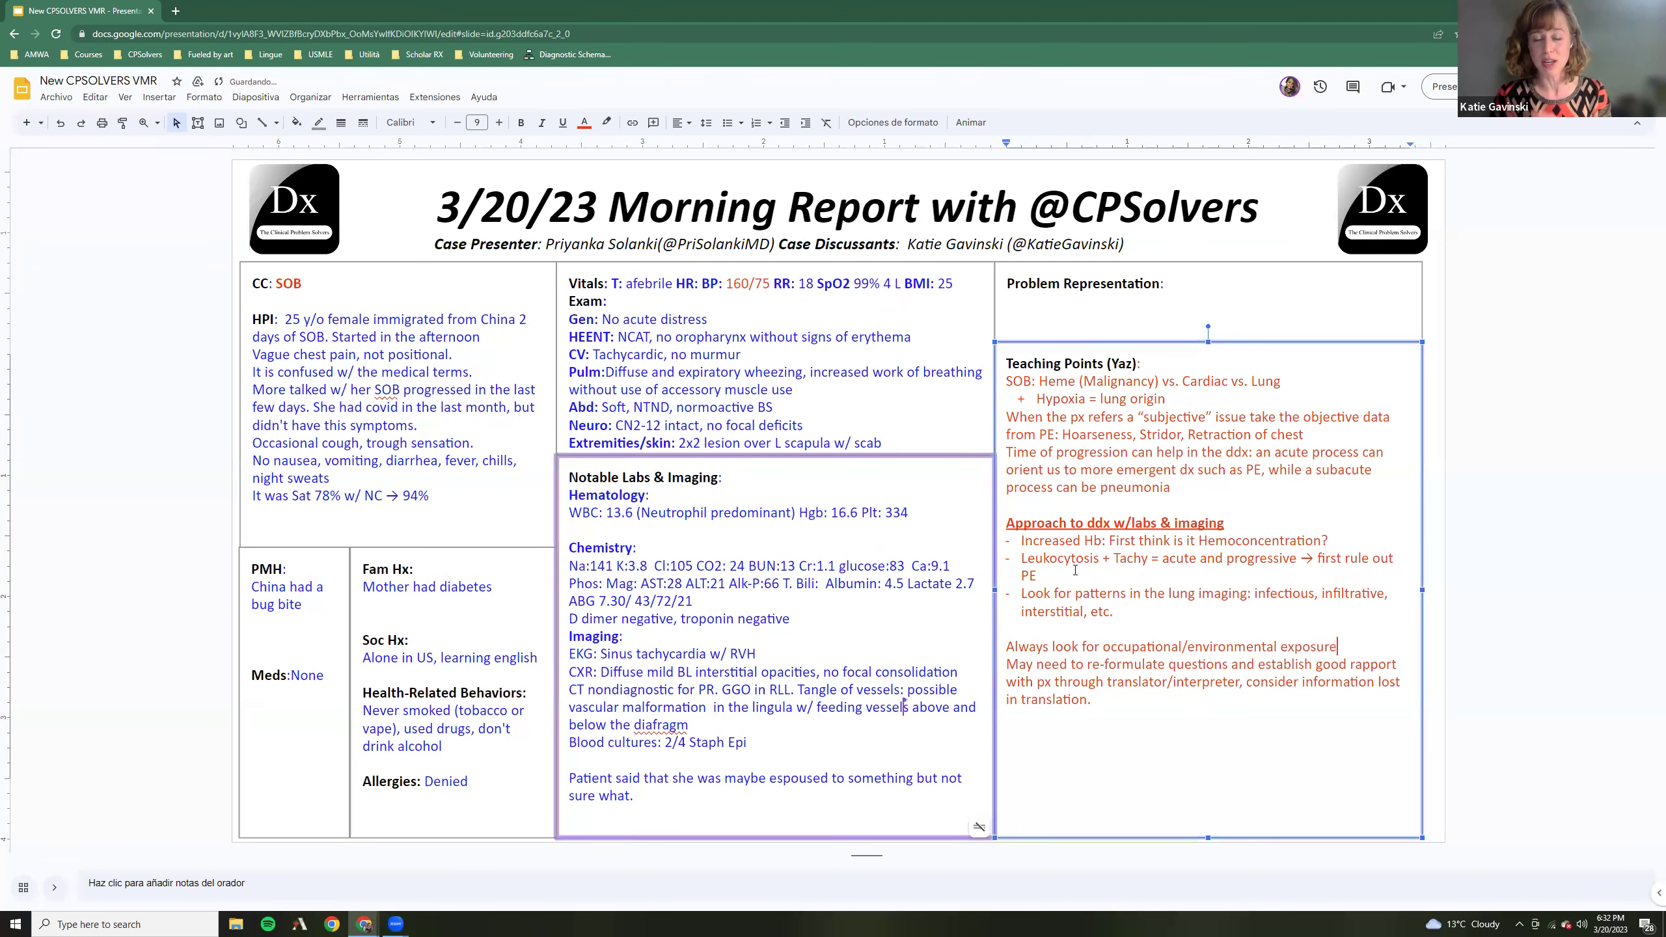
pyautogui.click(1137, 603)
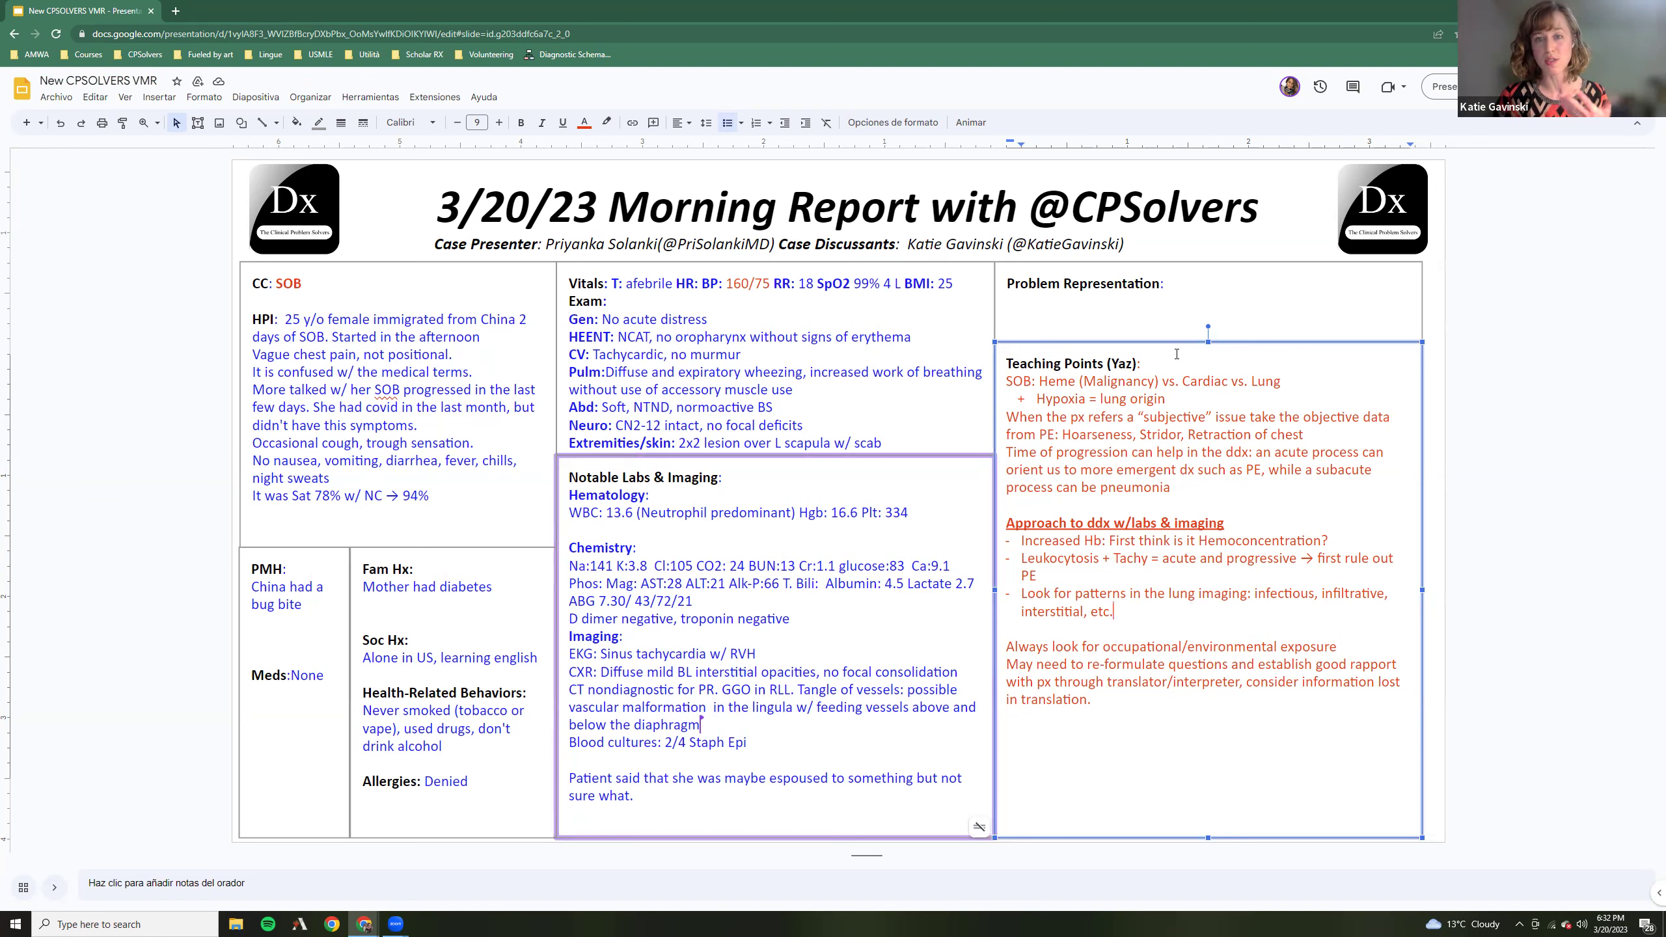
pyautogui.click(1353, 644)
pyautogui.write('.')
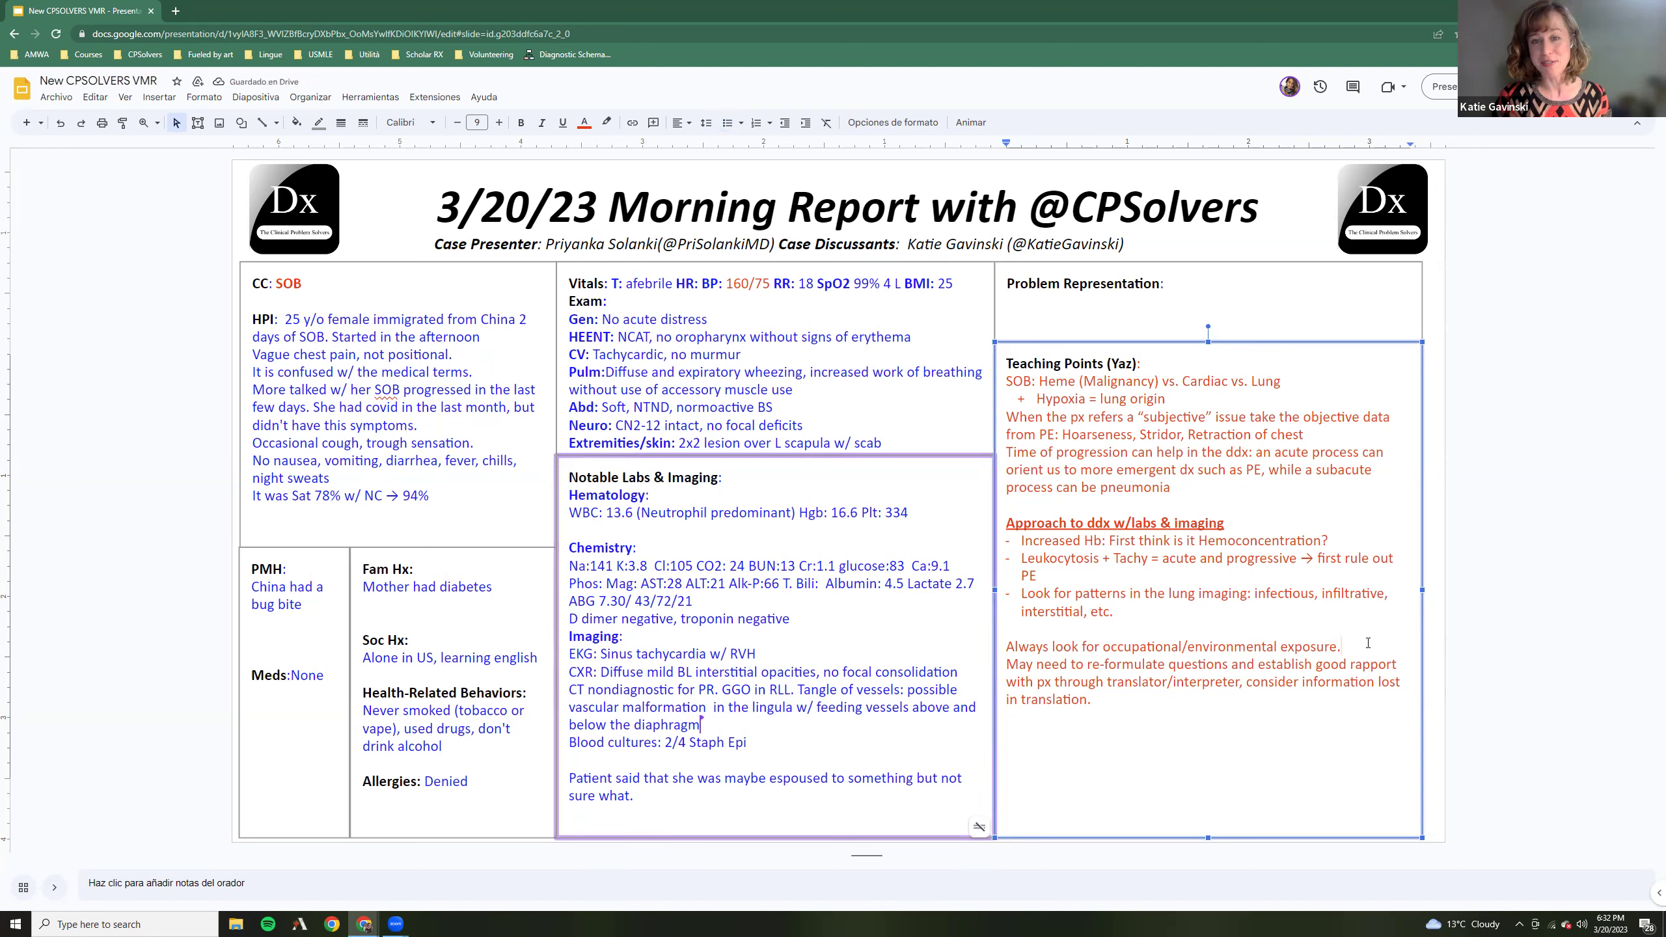
pyautogui.press('BackSpace')
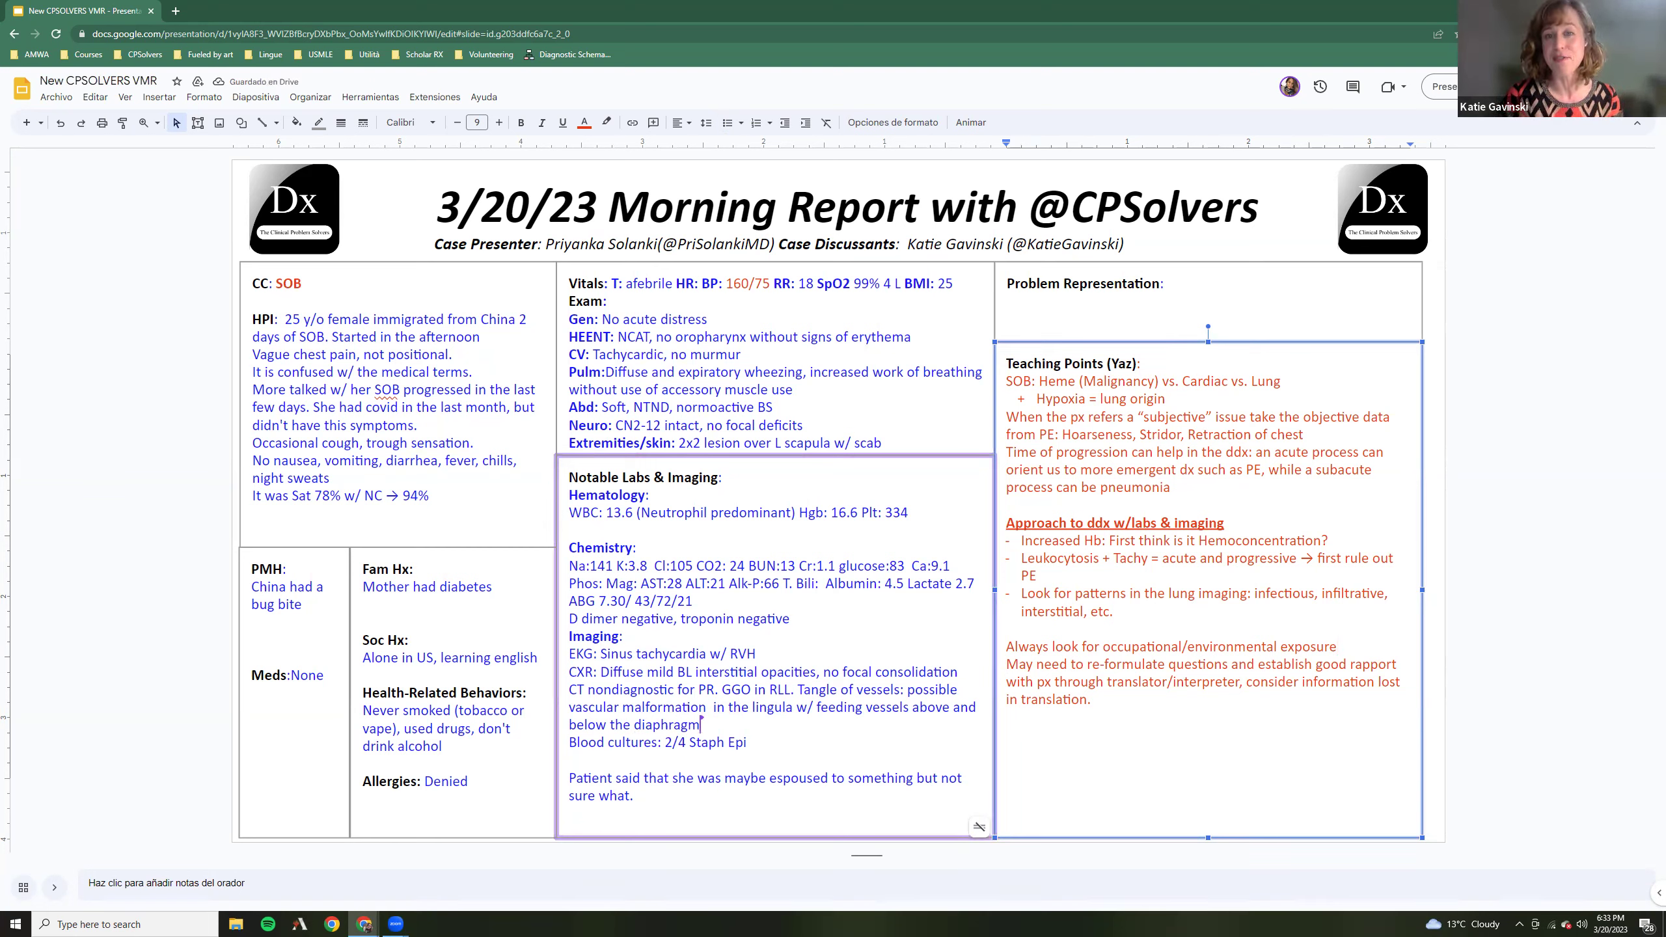
# Add 'GGO: edema, pus, cells, blood or protein' below 'interstitial, etc.' and start a new line
pyautogui.click(1128, 620)
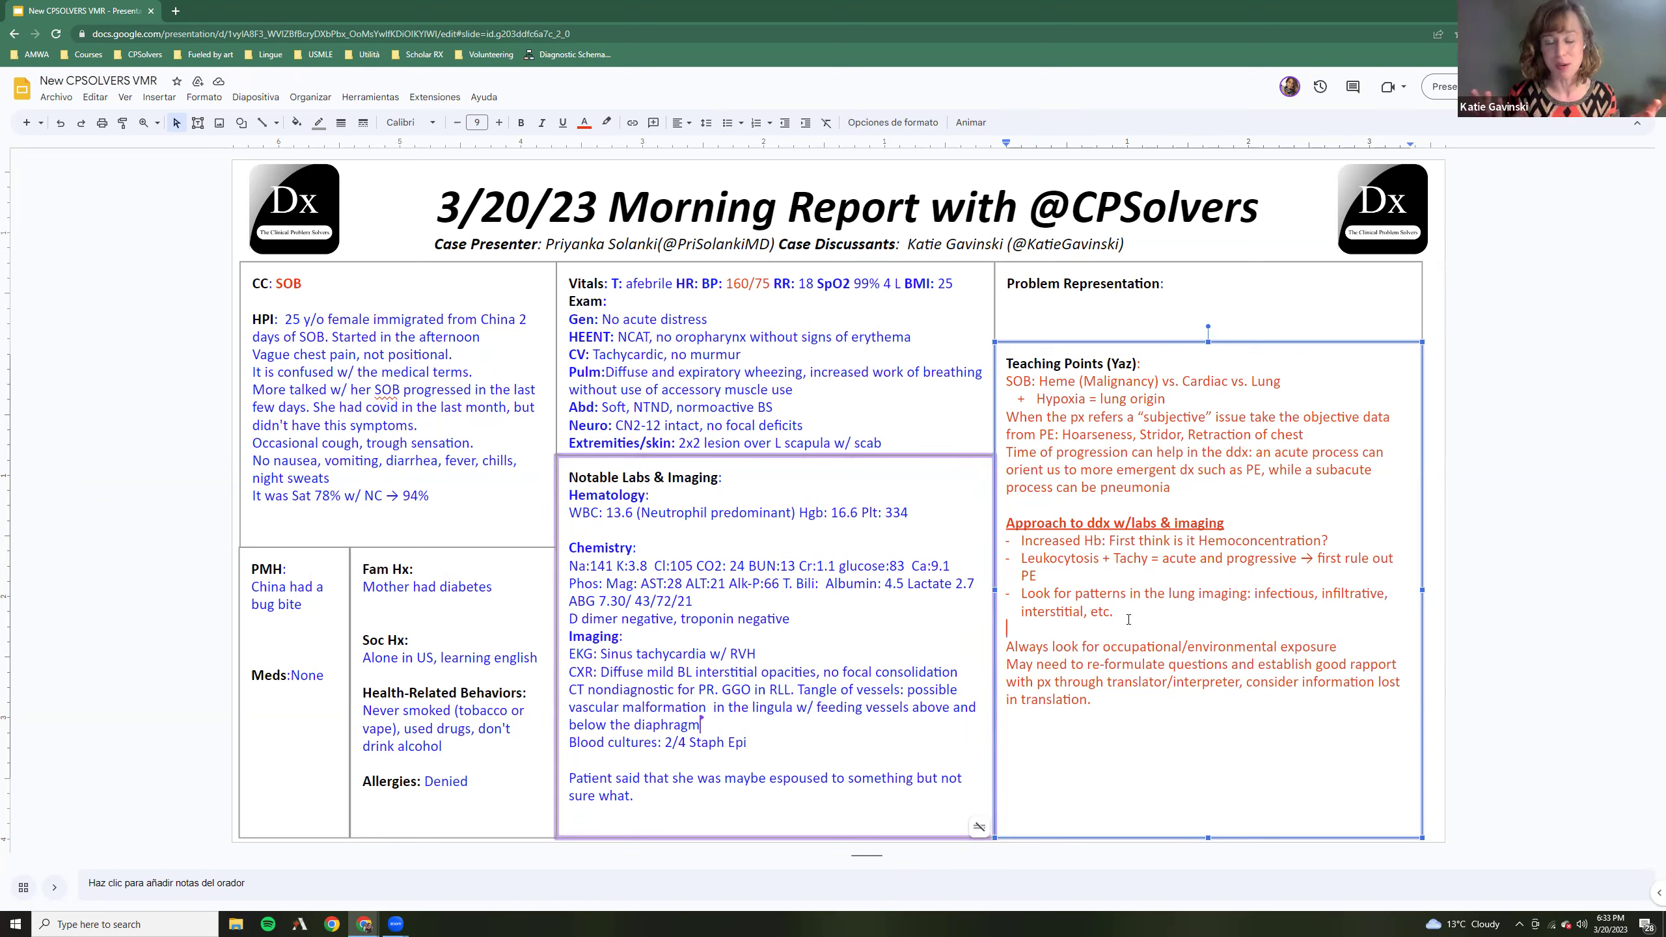
pyautogui.write('GGO')
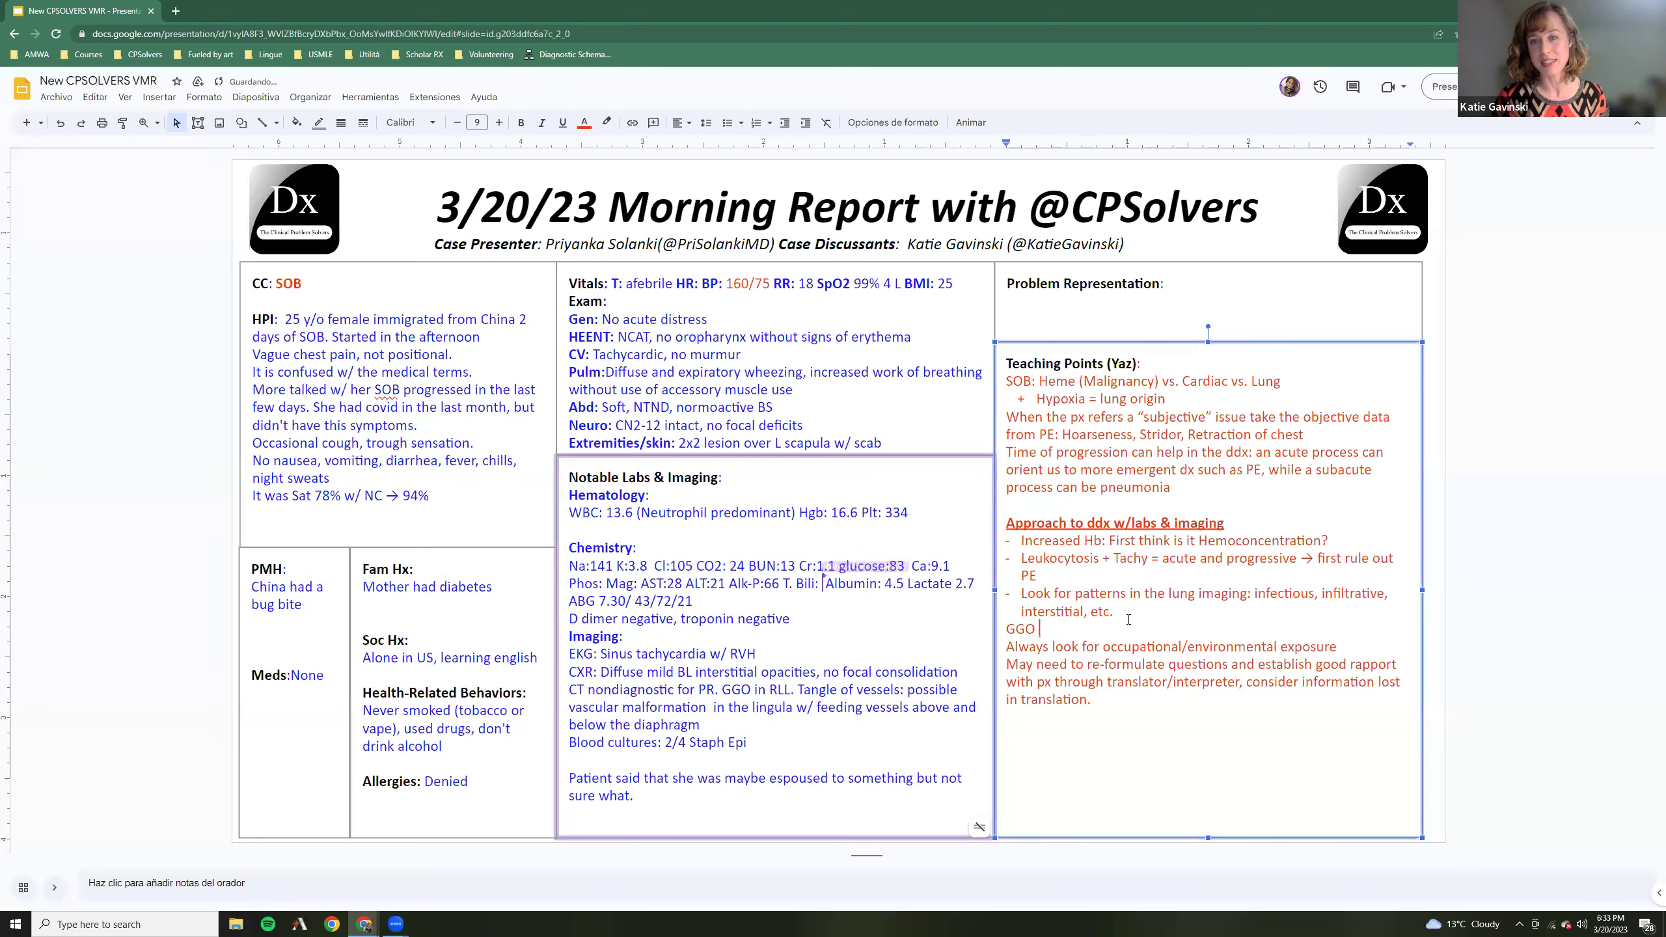
pyautogui.press('BackSpace')
pyautogui.write(': ')
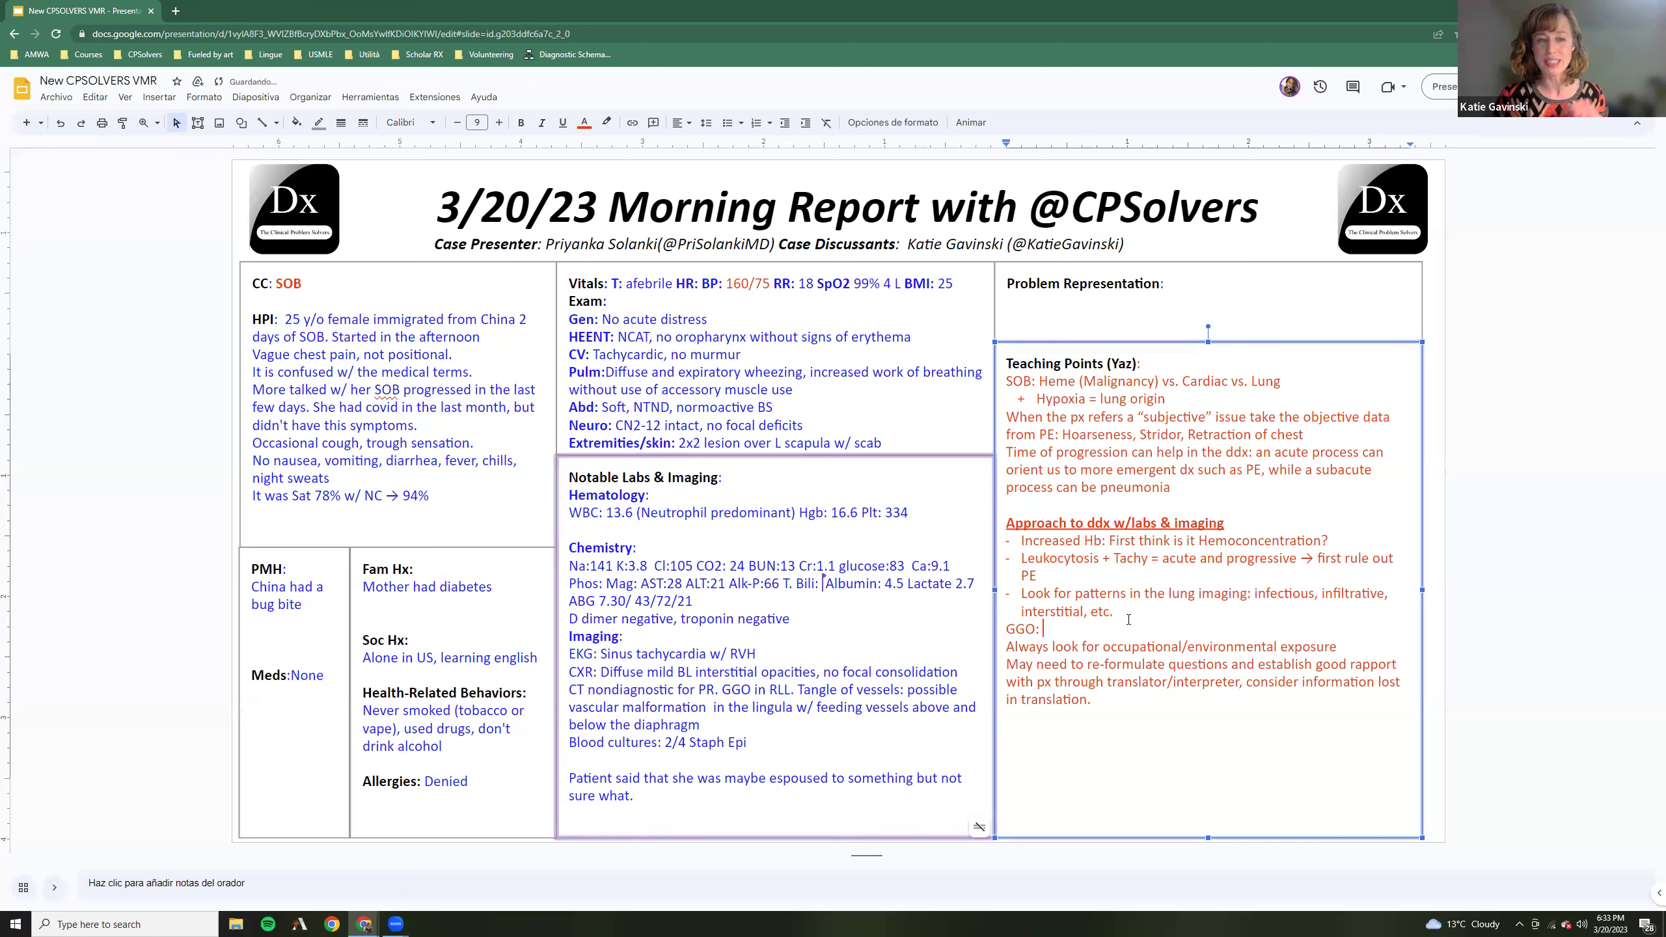
pyautogui.write('edema')
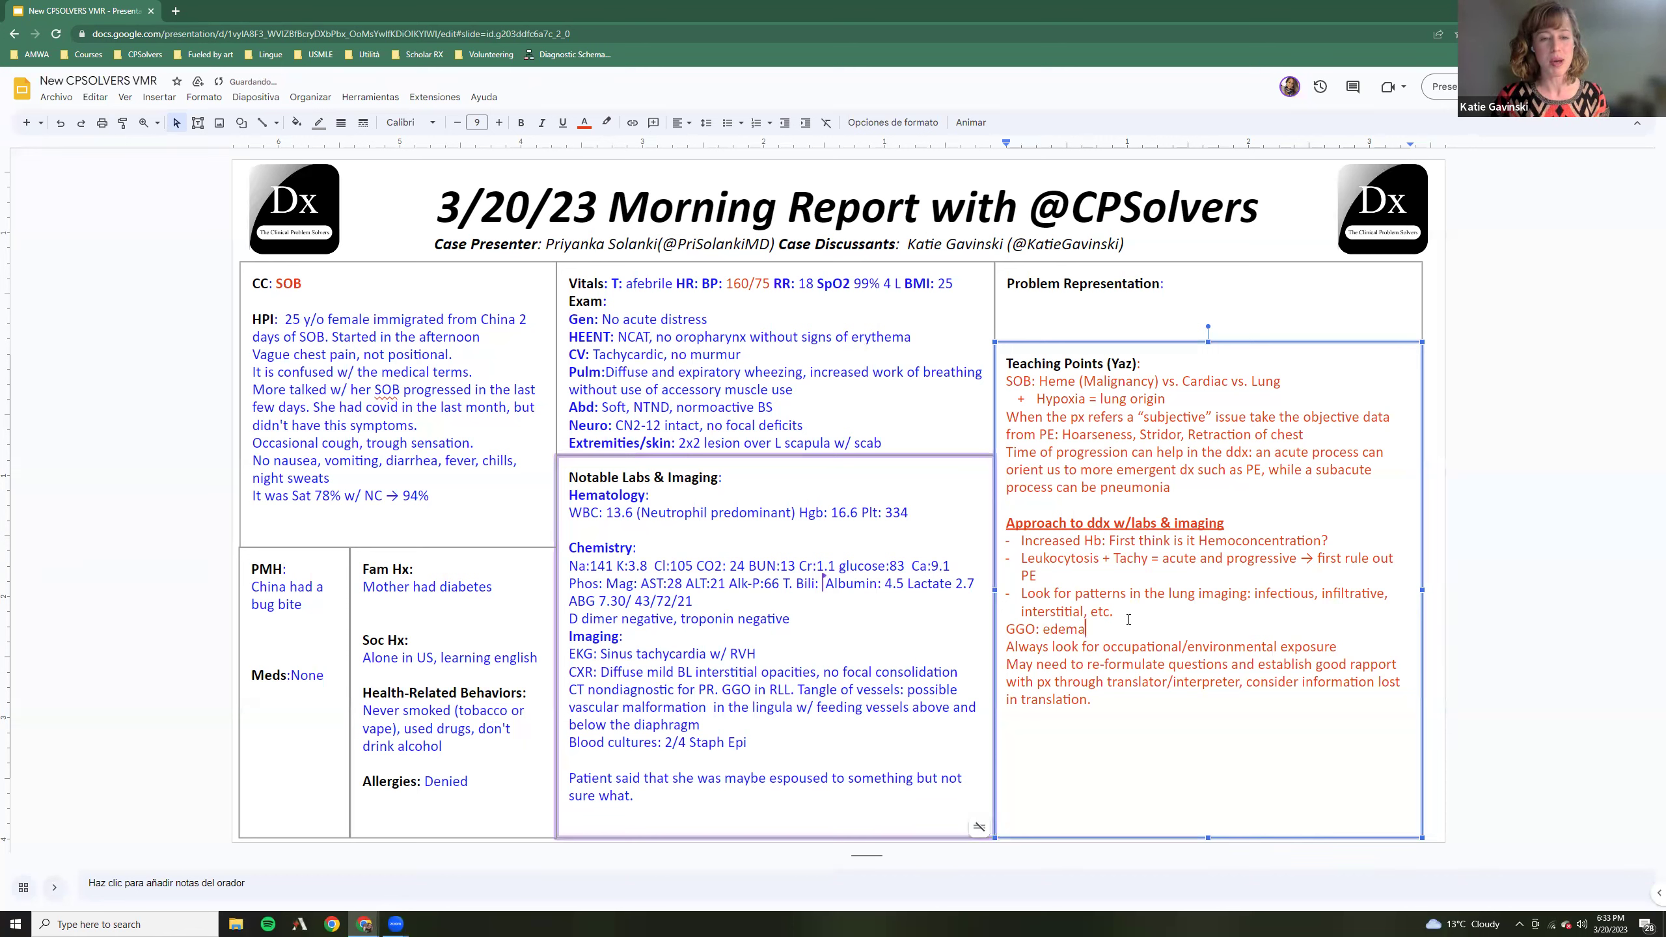
pyautogui.write(', p')
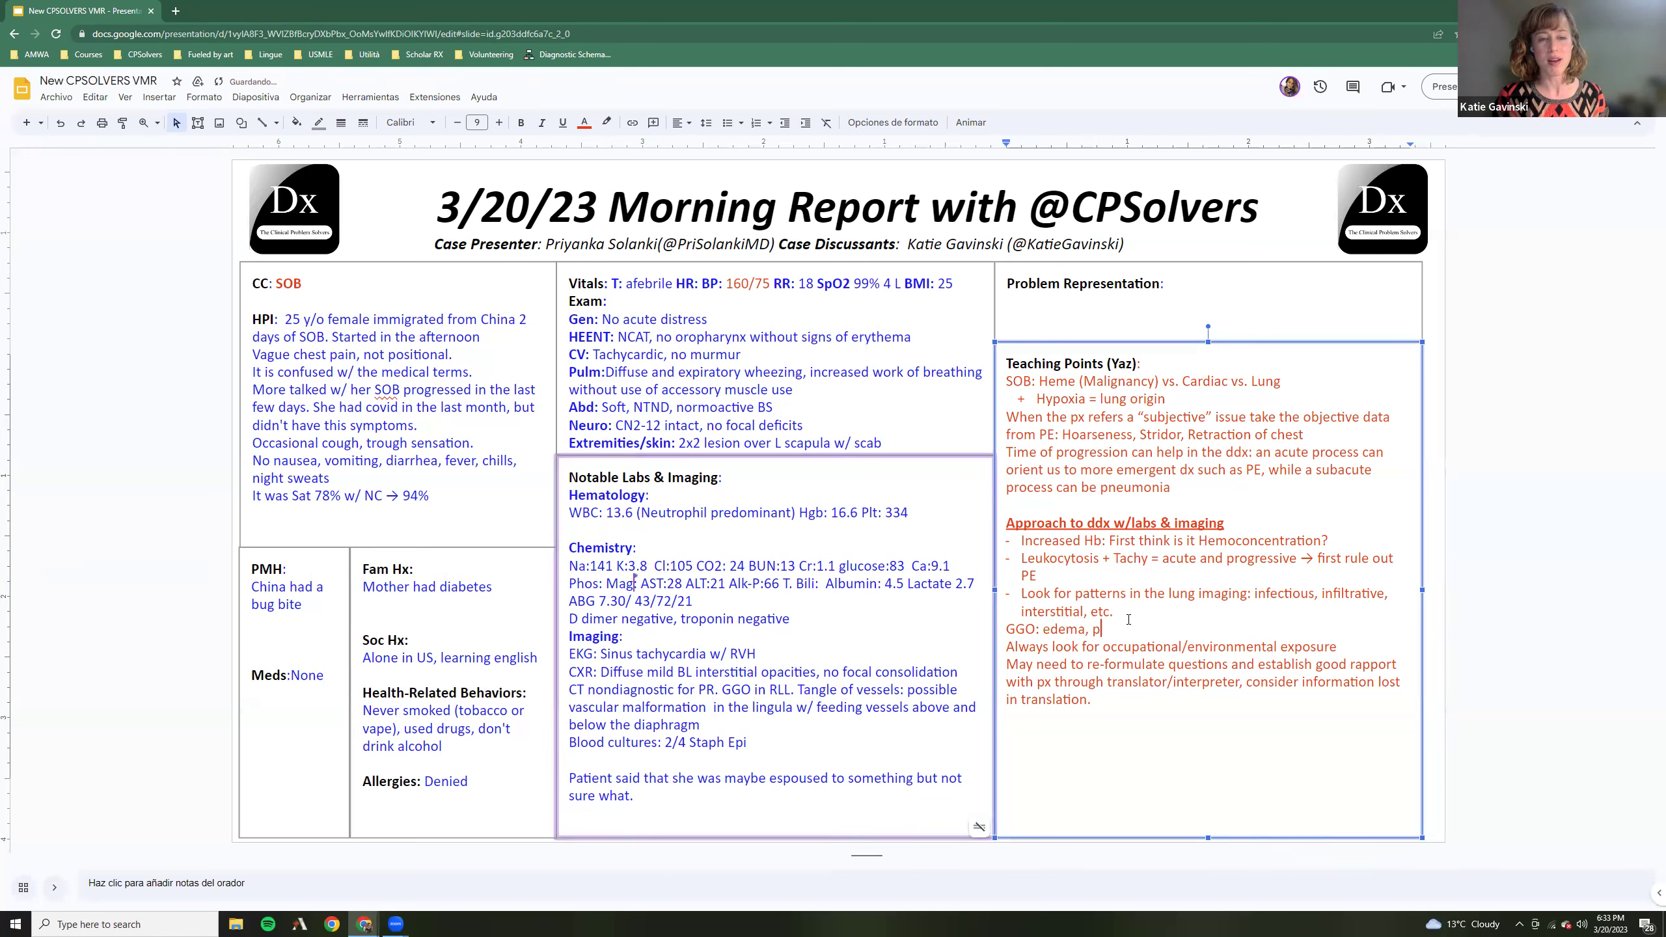
pyautogui.write('us, cell')
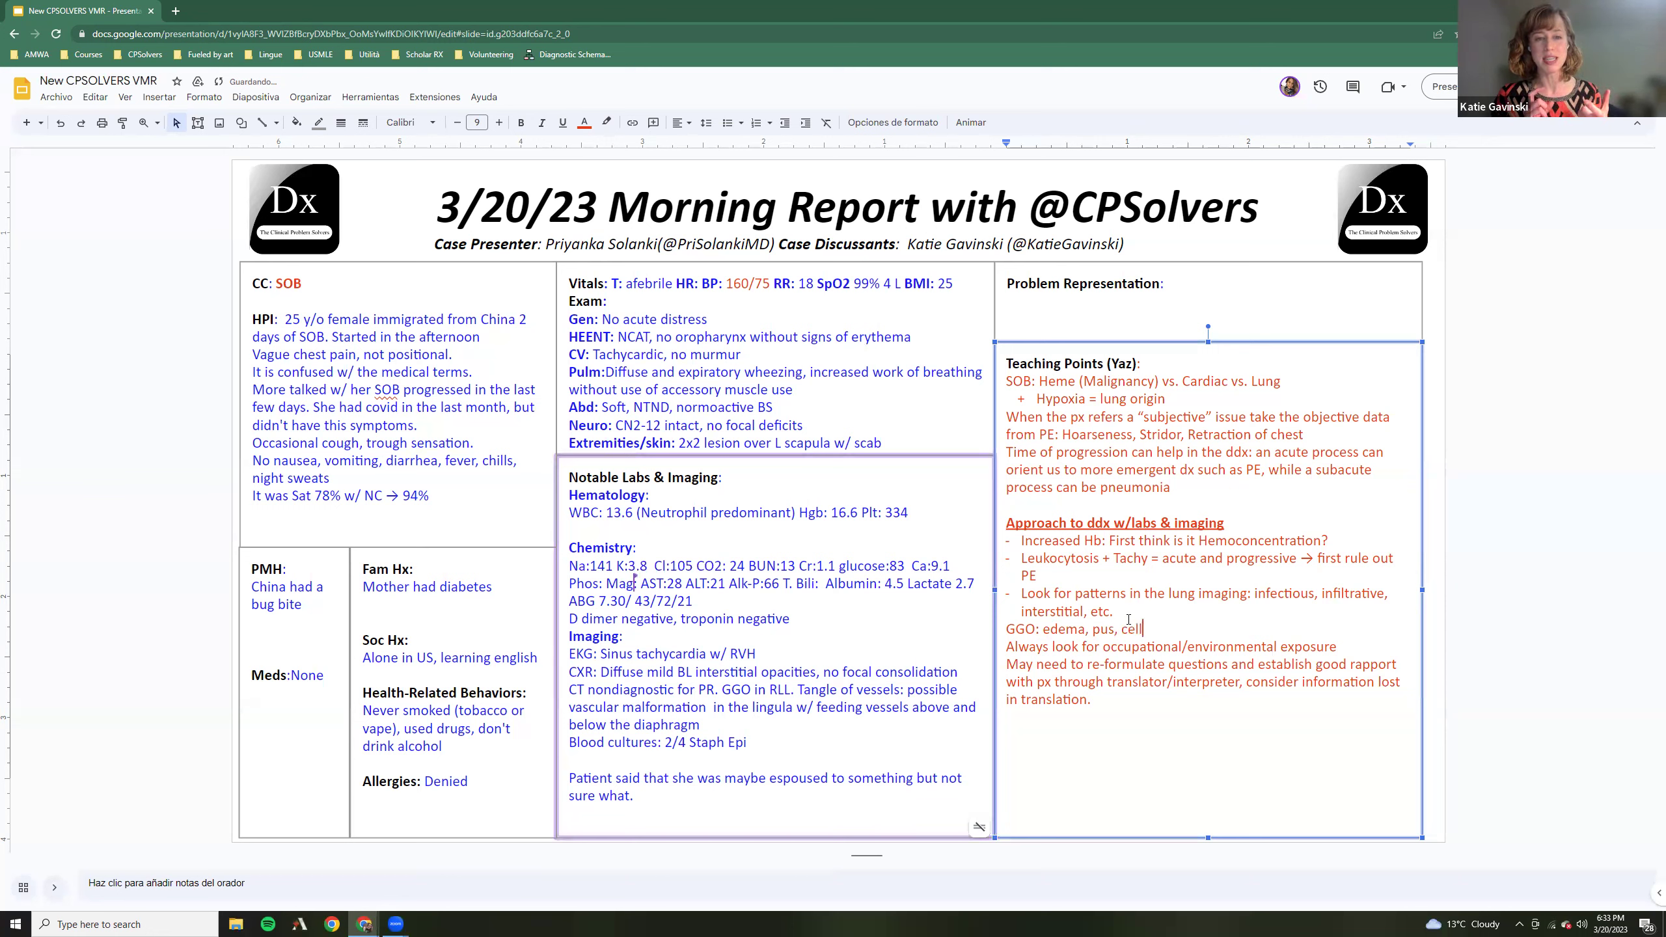
pyautogui.write('s, blood or prote')
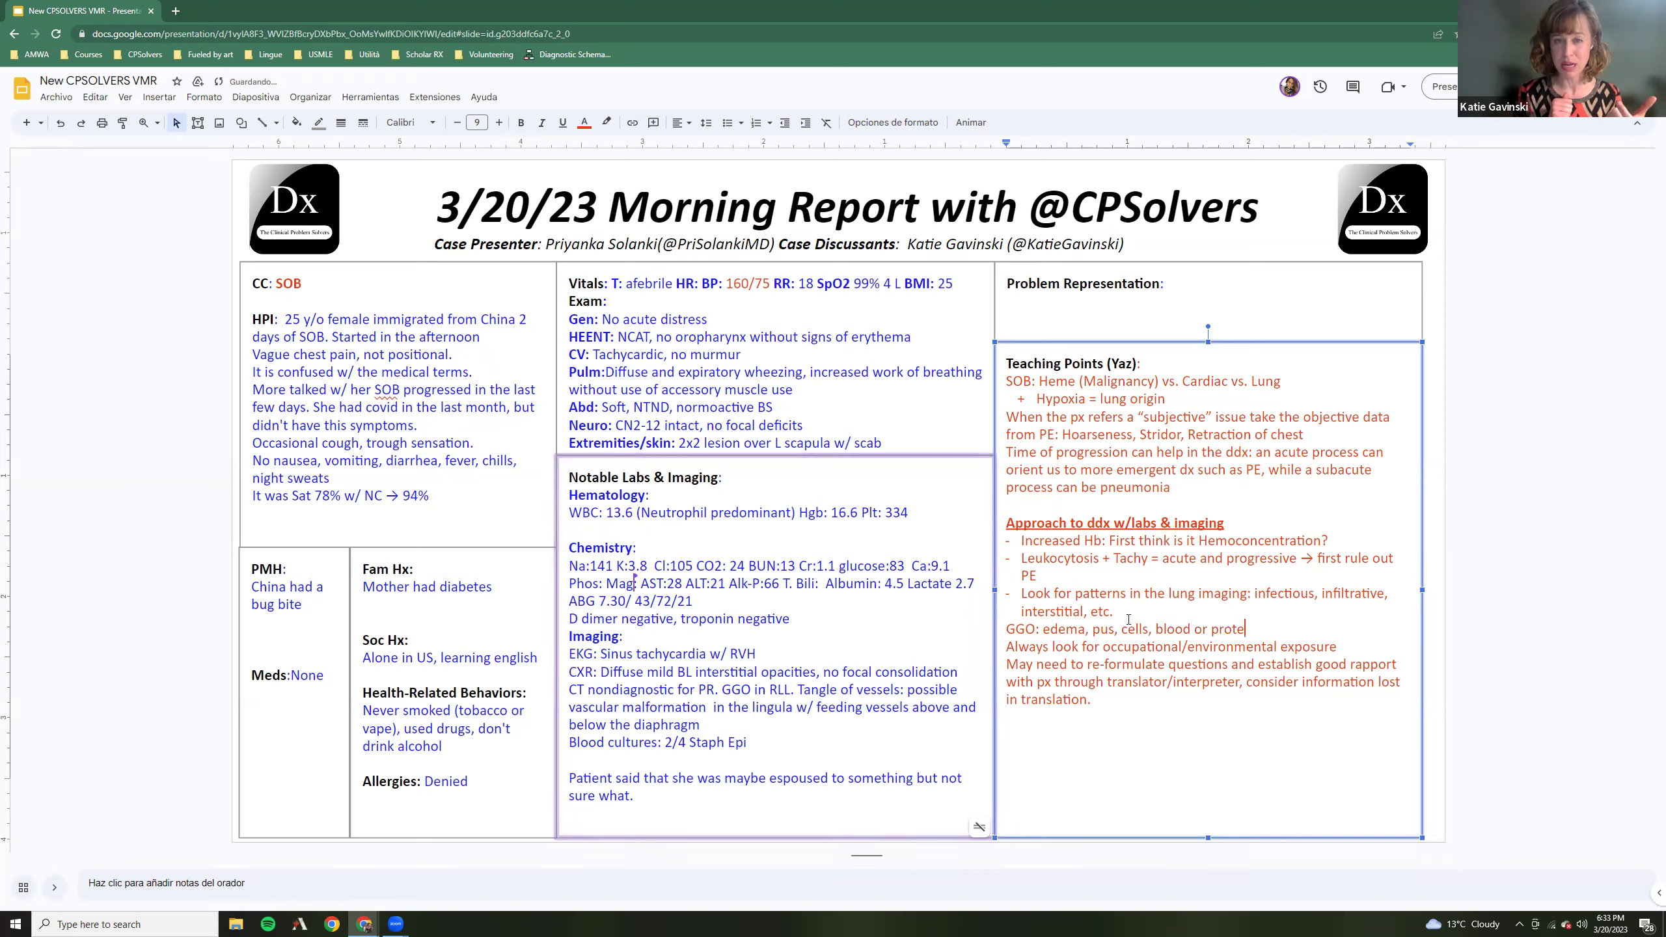
pyautogui.write('in')
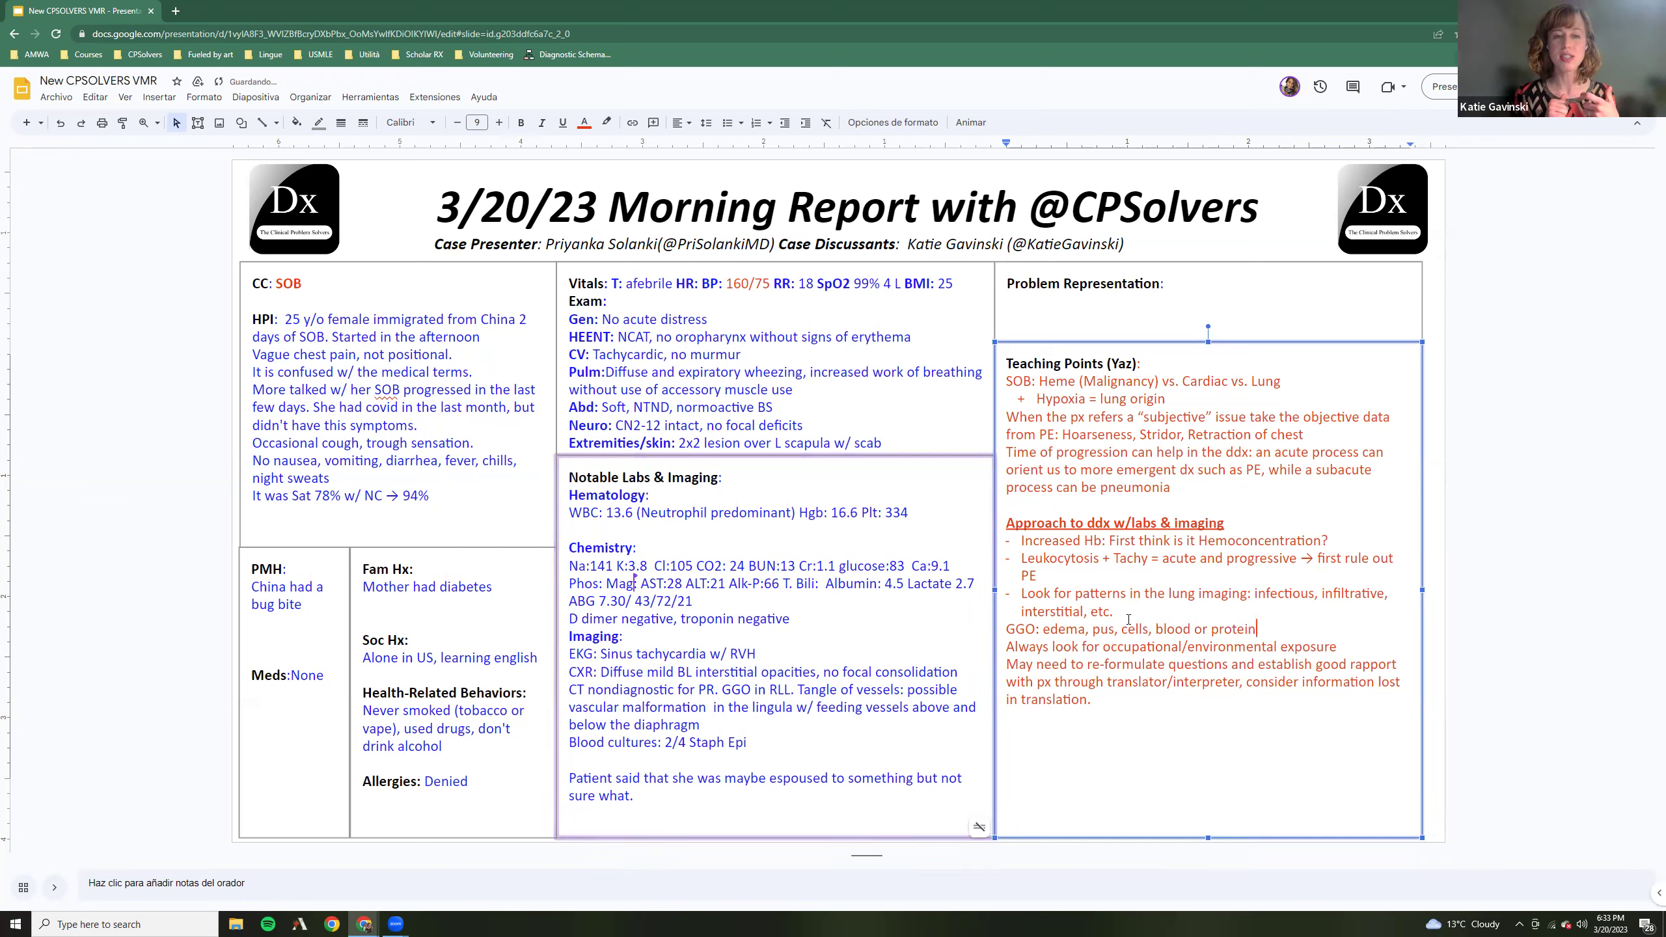
pyautogui.press('Return')
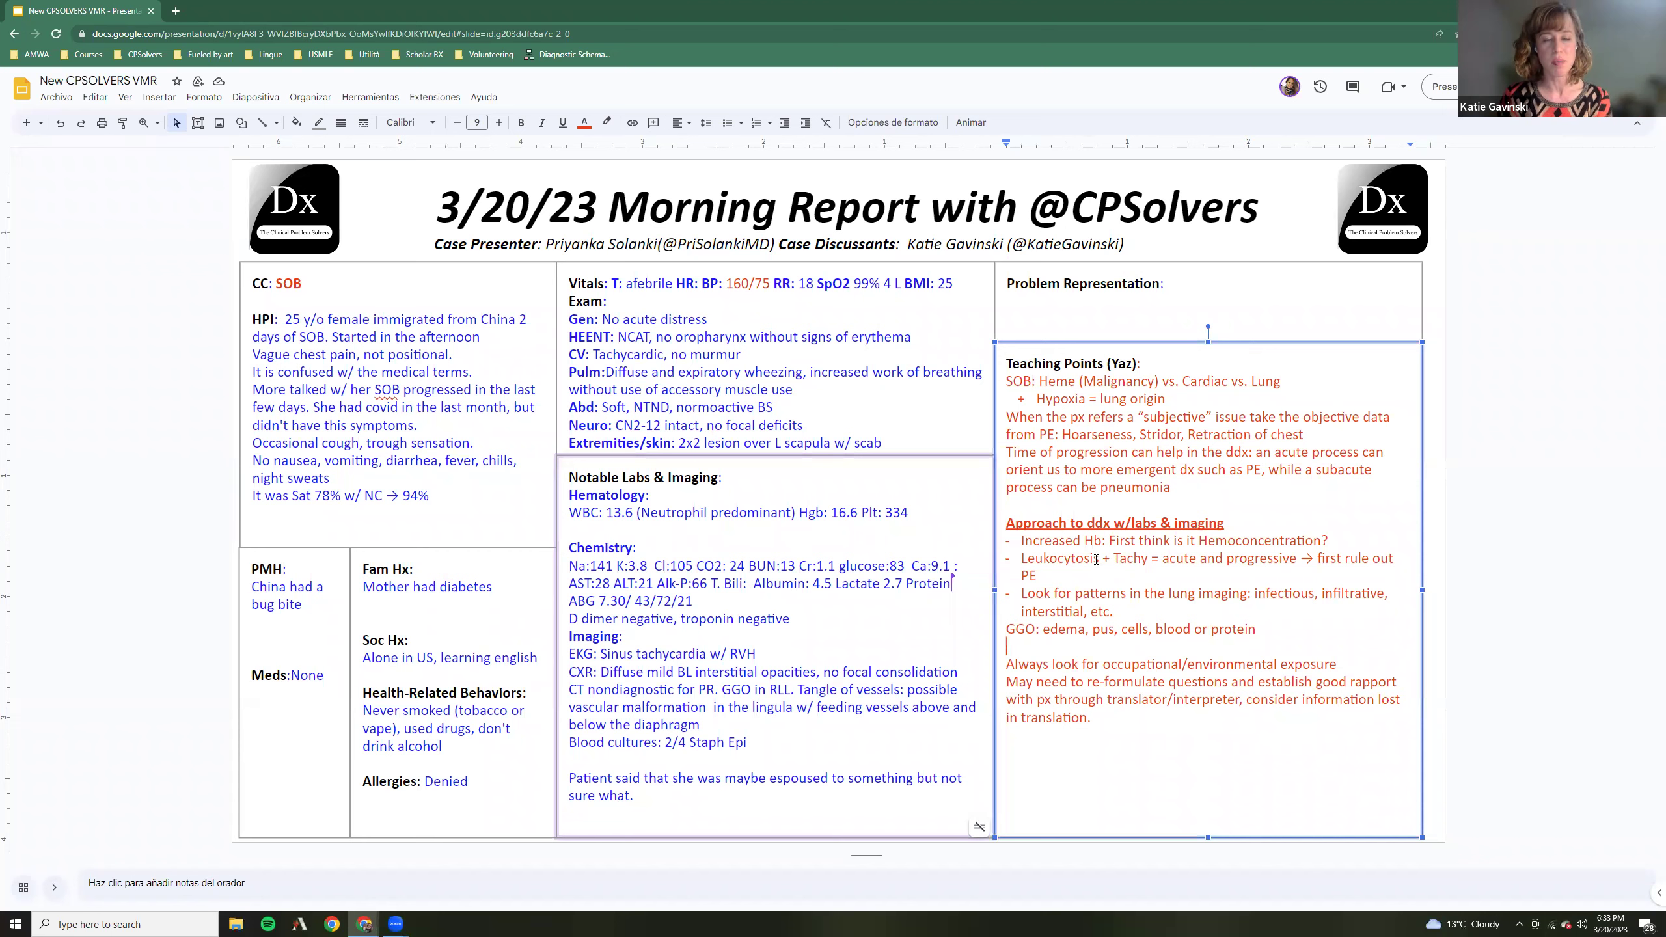
# Start the empty line under the GGO note with the letter 'R'
pyautogui.click(1349, 666)
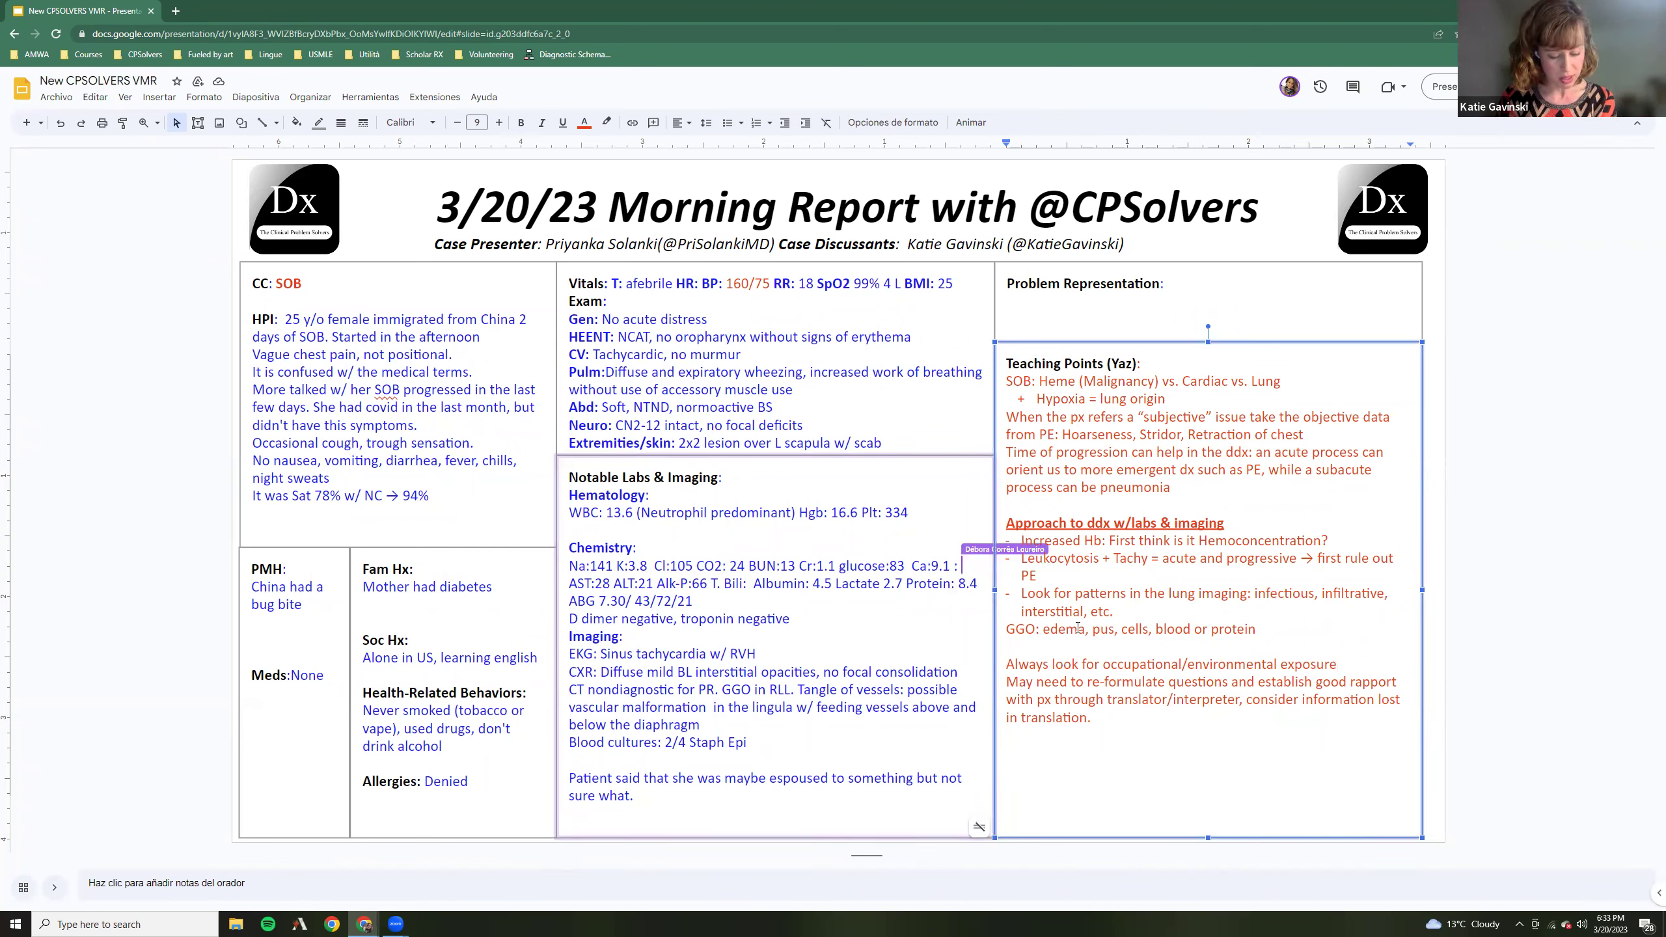
pyautogui.click(1103, 650)
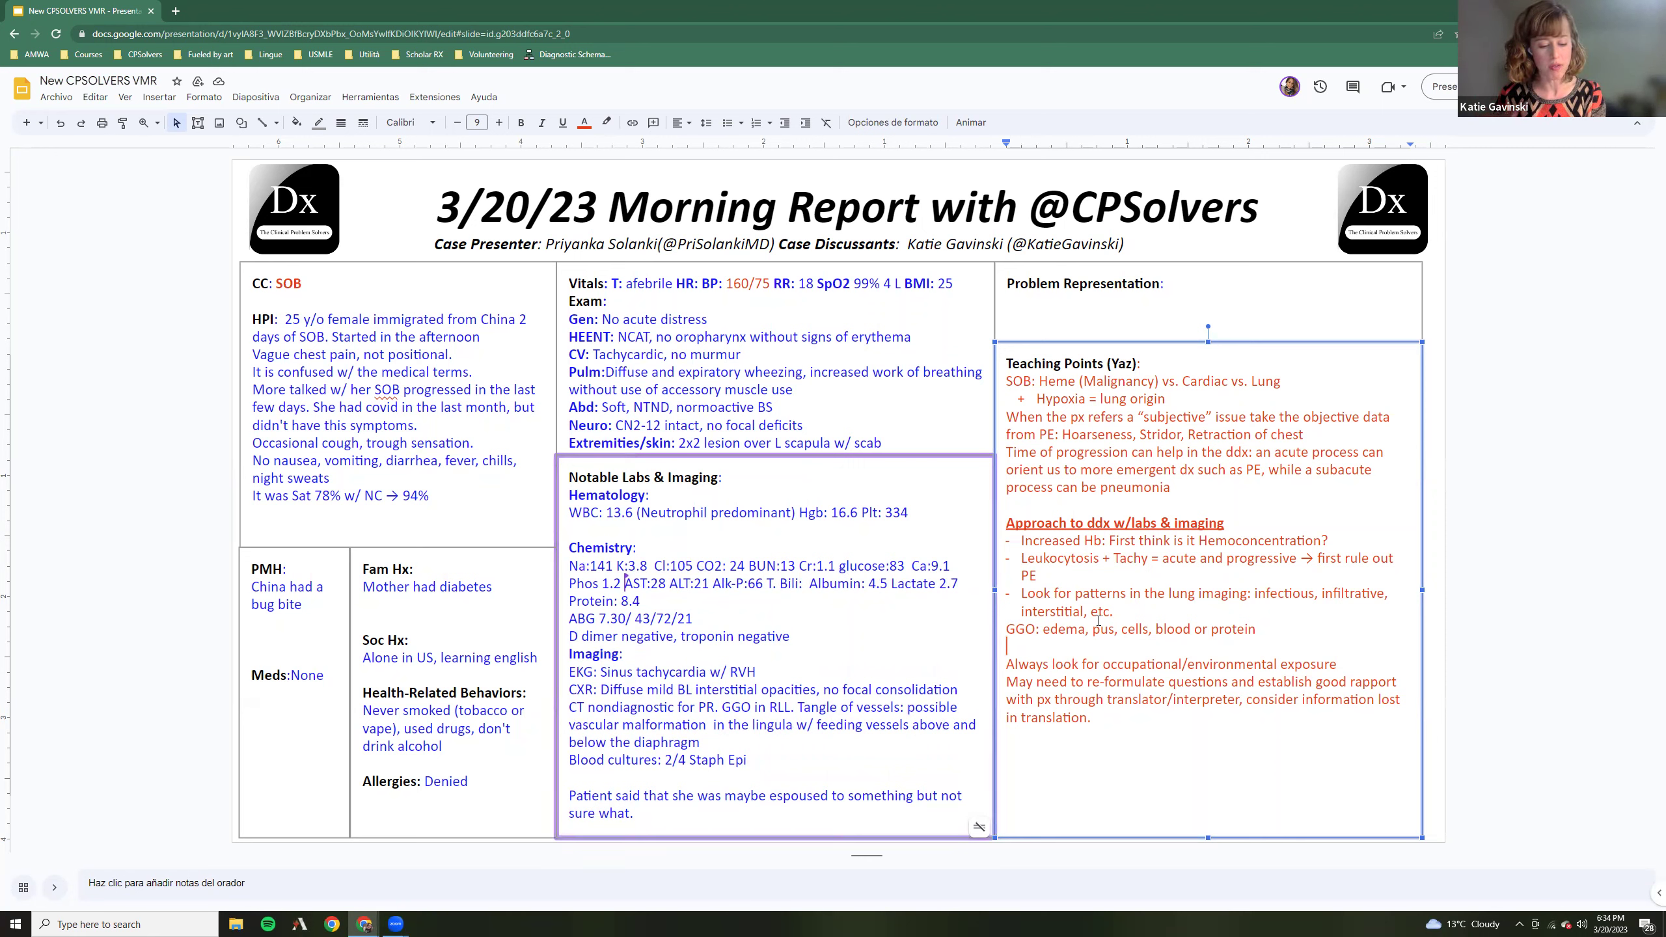
pyautogui.write('R')
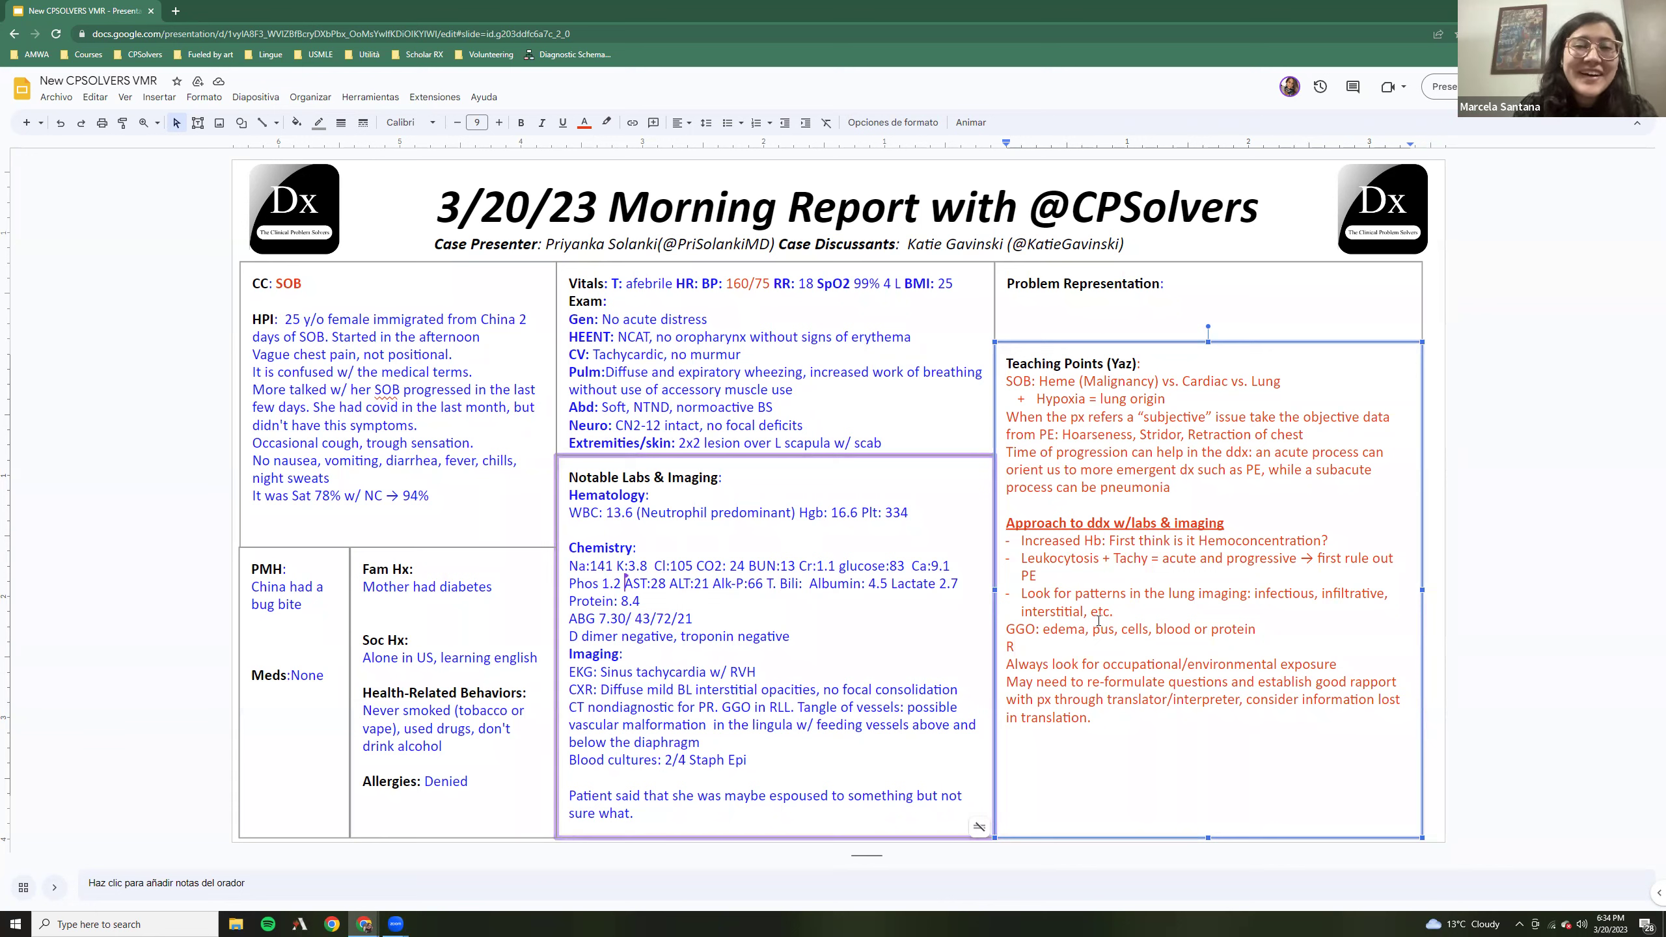
# Append '→ Ask the px about their perspective' to the exposure point, correcting the all-caps typo
pyautogui.click(1381, 667)
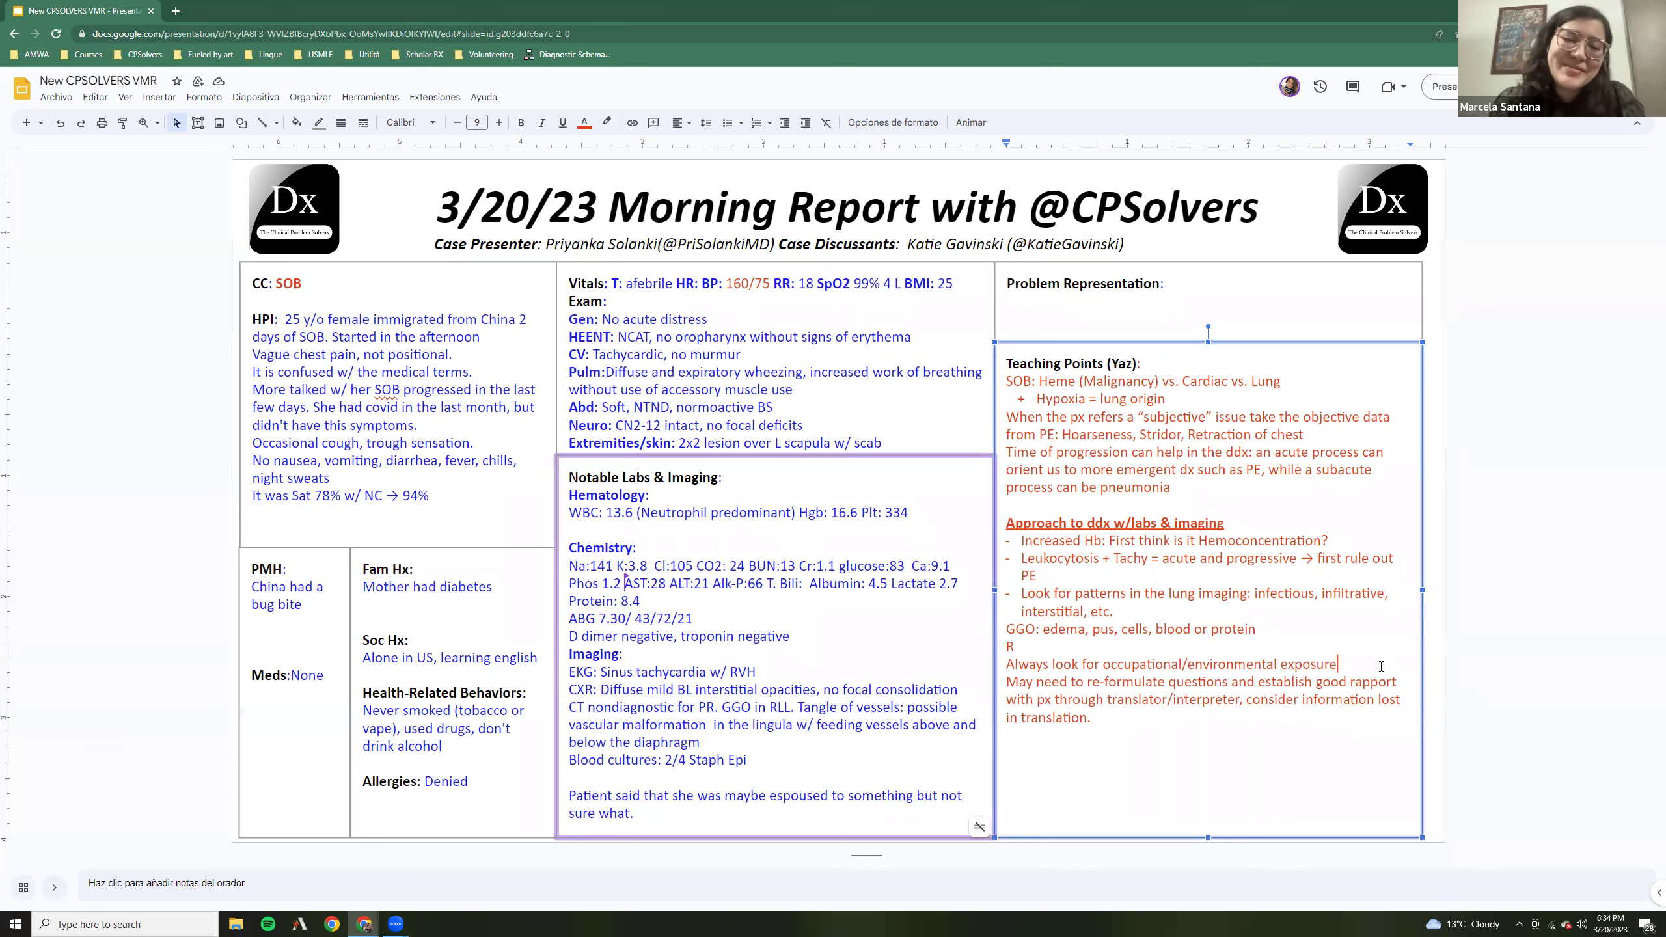
pyautogui.write('-> ASK THE PX')
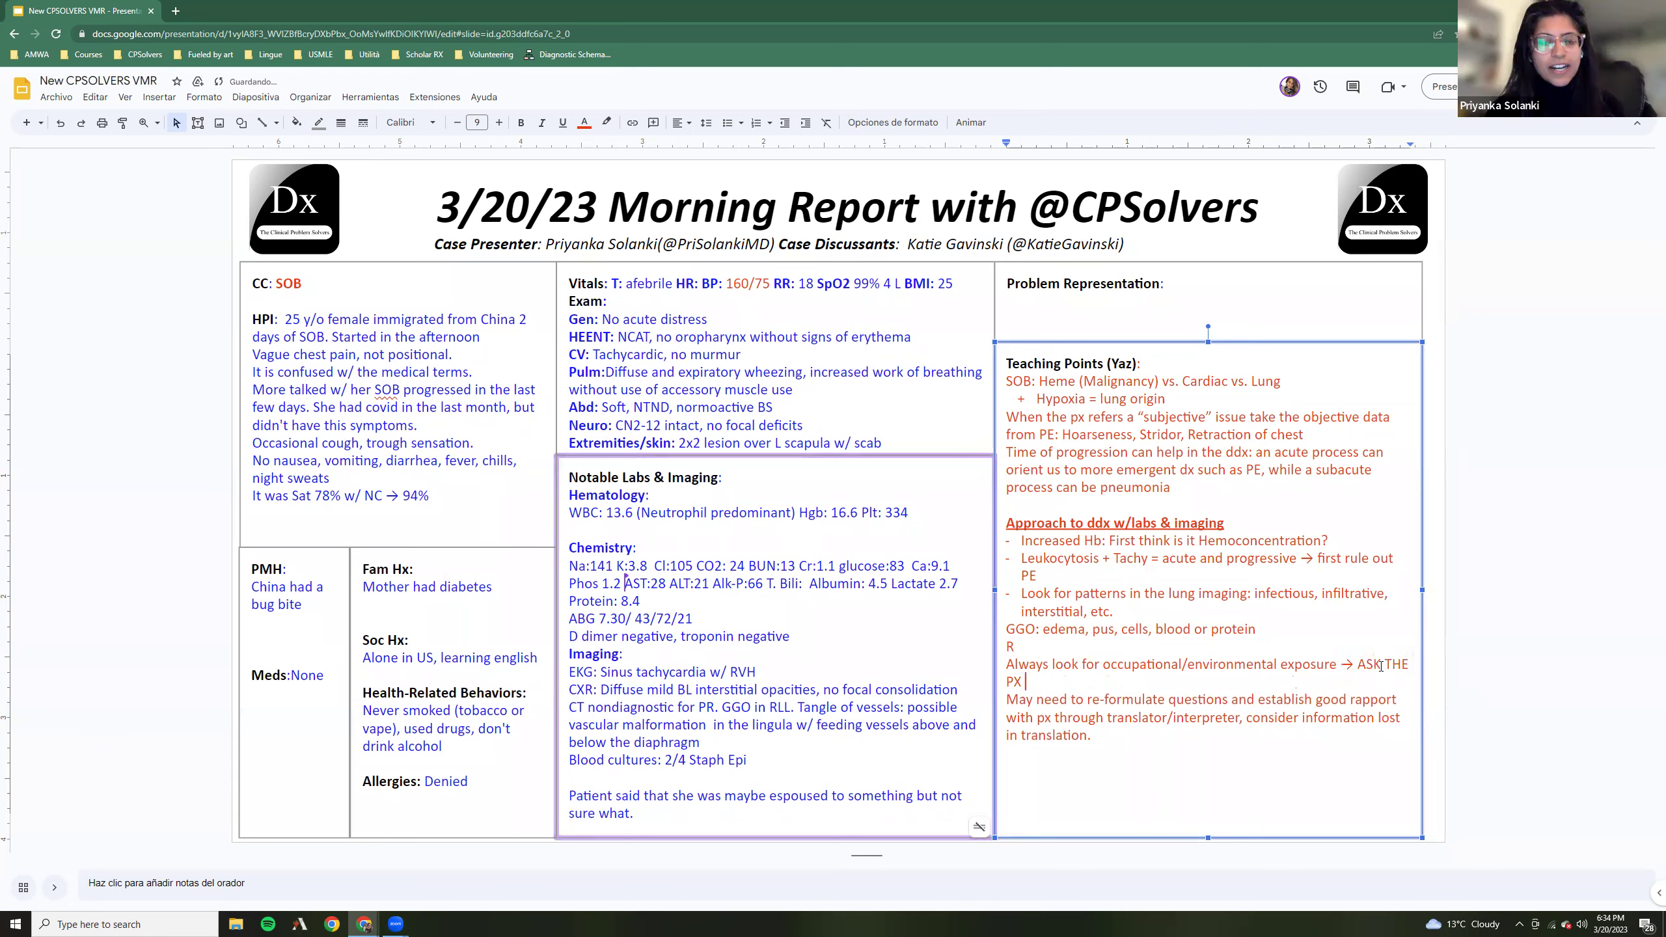
pyautogui.press('BackSpace')
pyautogui.press('BackSpace')
pyautogui.press('BackSpace')
pyautogui.press('BackSpace')
pyautogui.press('BackSpace')
pyautogui.press('BackSpace')
pyautogui.press('BackSpace')
pyautogui.press('BackSpace')
pyautogui.press('BackSpace')
pyautogui.press('BackSpace')
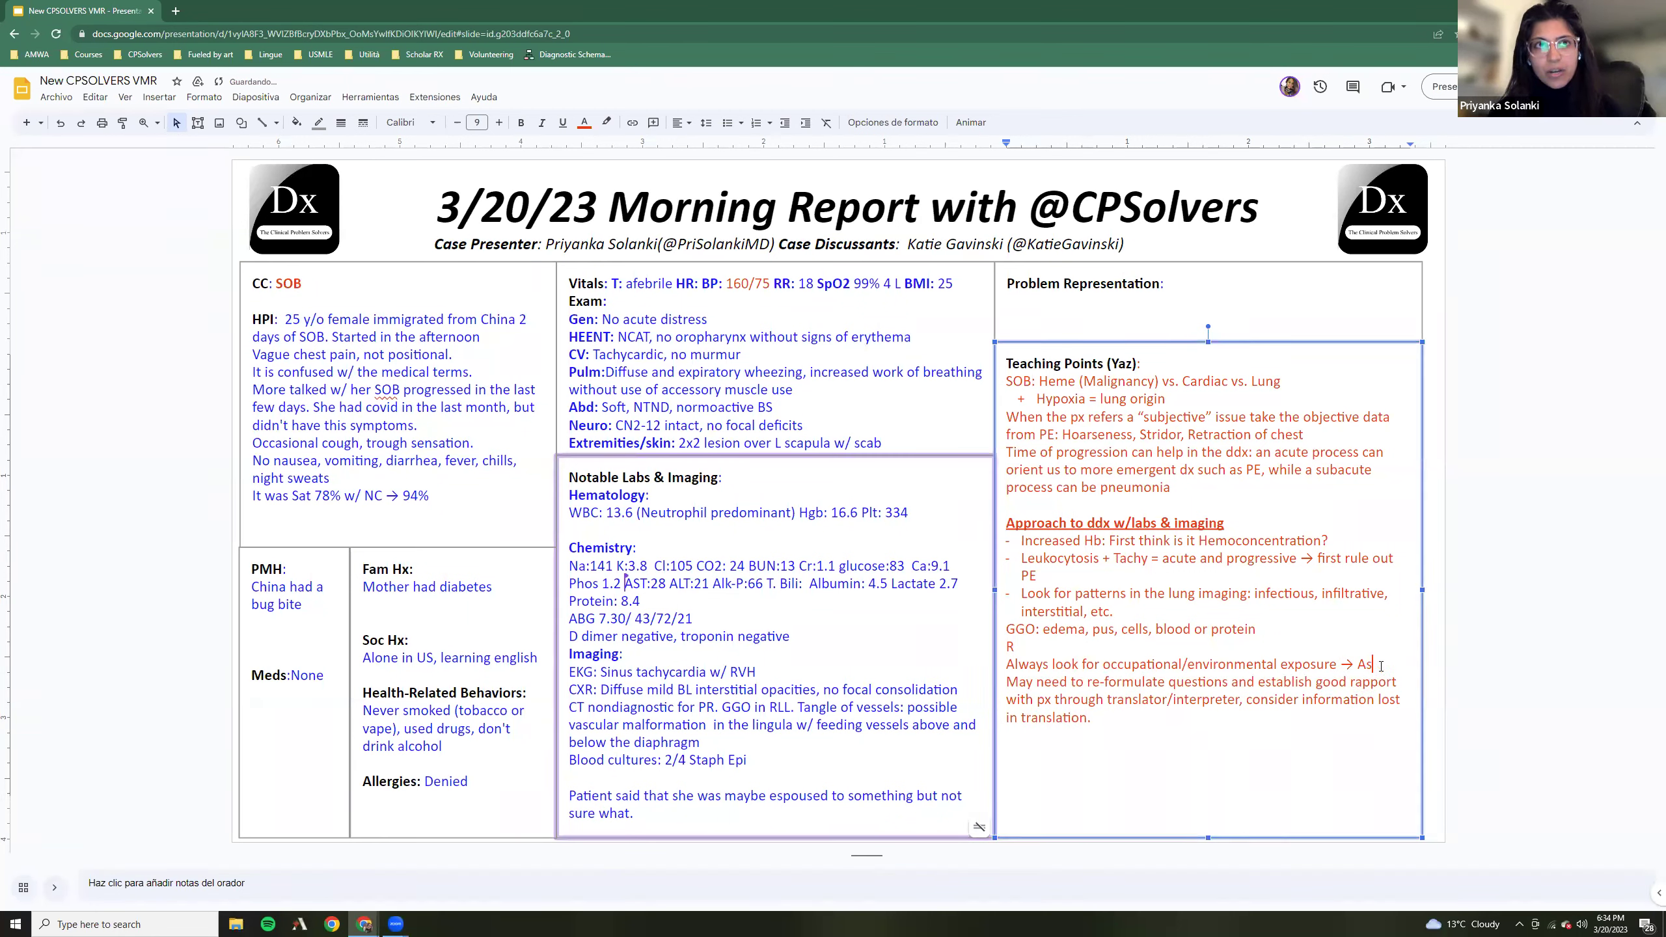
pyautogui.write('sk about the')
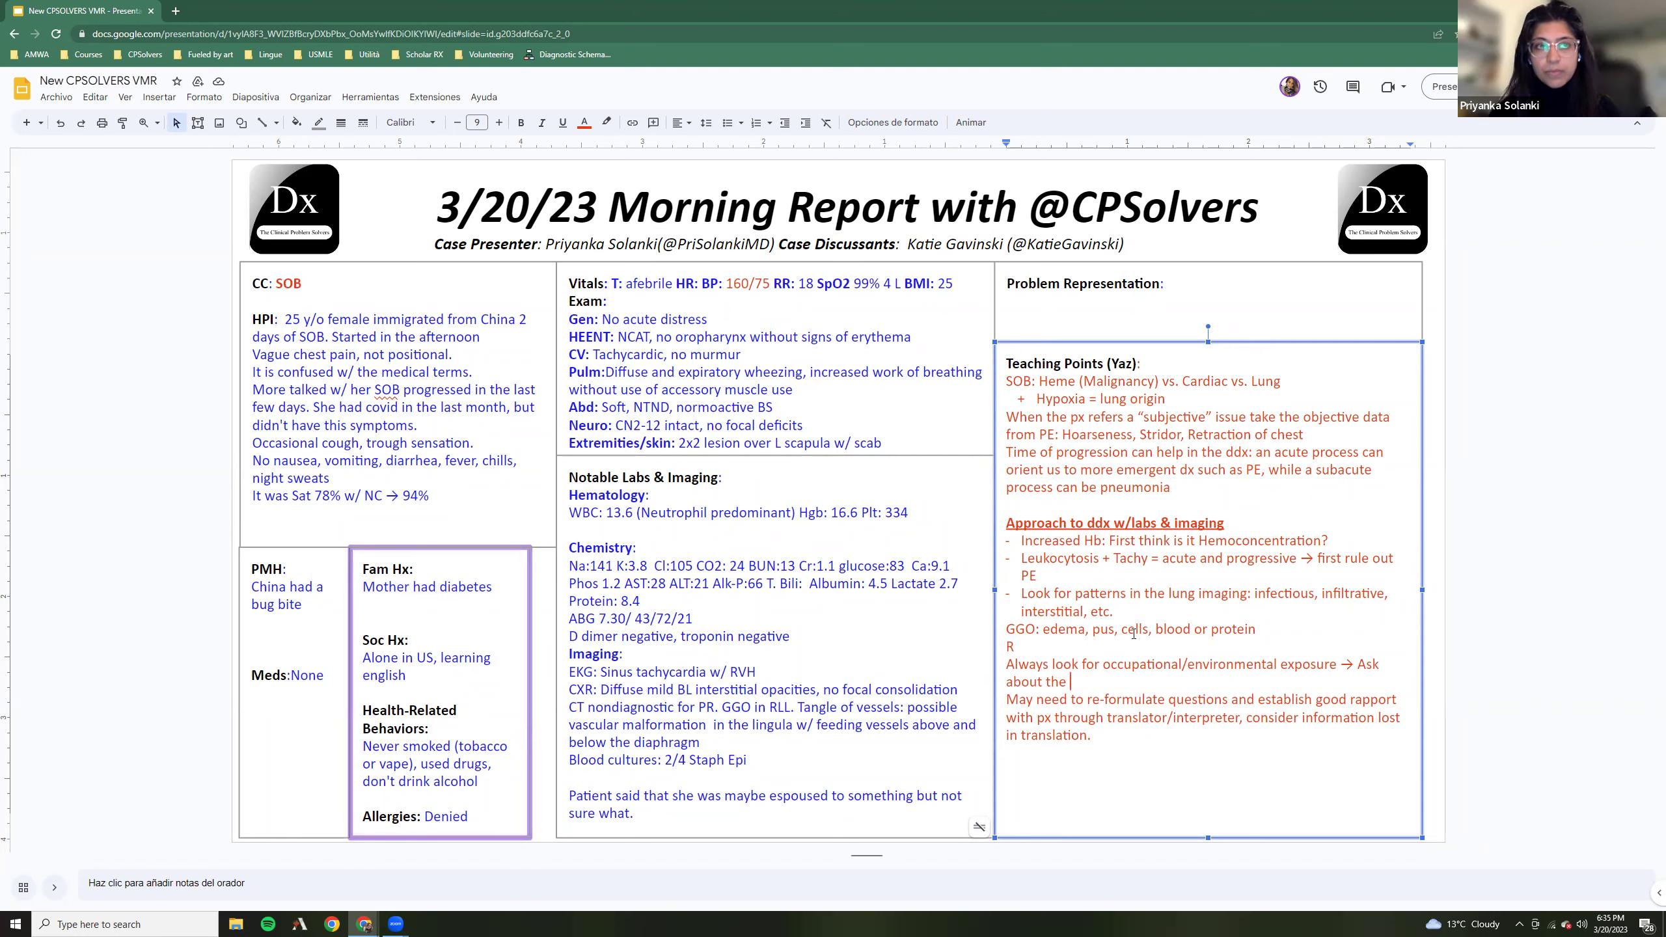
pyautogui.press('BackSpace')
pyautogui.press('BackSpace')
pyautogui.press('BackSpace')
pyautogui.press('BackSpace')
pyautogui.press('BackSpace')
pyautogui.press('BackSpace')
pyautogui.press('BackSpace')
pyautogui.press('BackSpace')
pyautogui.press('BackSpace')
pyautogui.press('BackSpace')
pyautogui.write('the px about the')
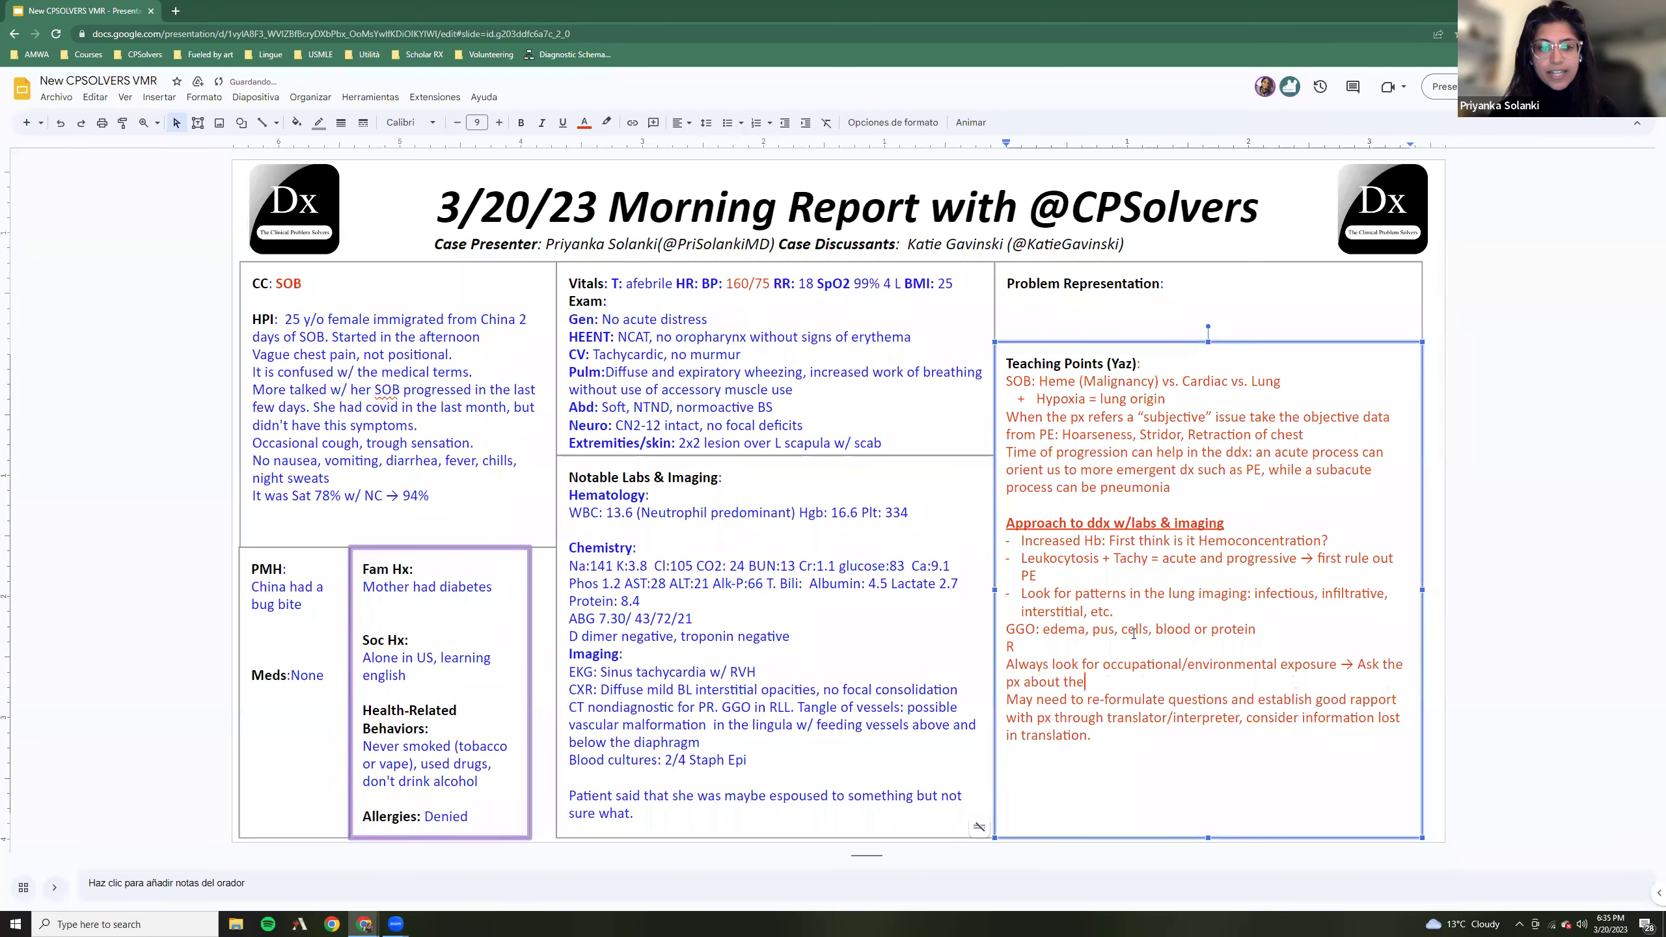
pyautogui.write('ir perspe')
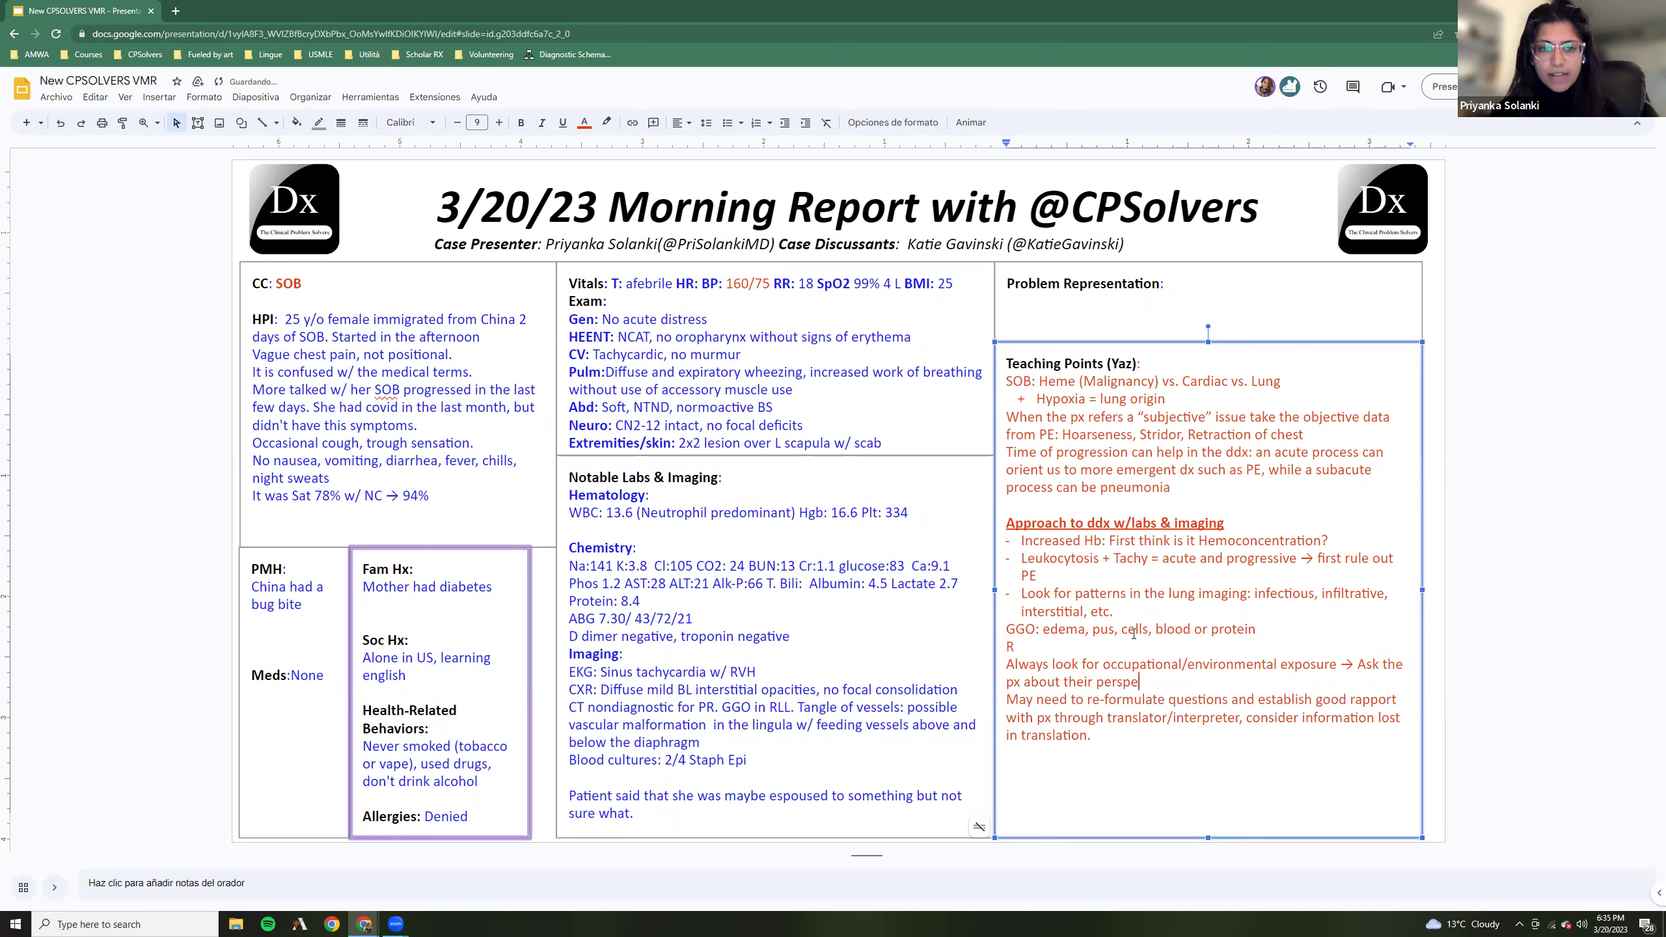
pyautogui.write('ctive ')
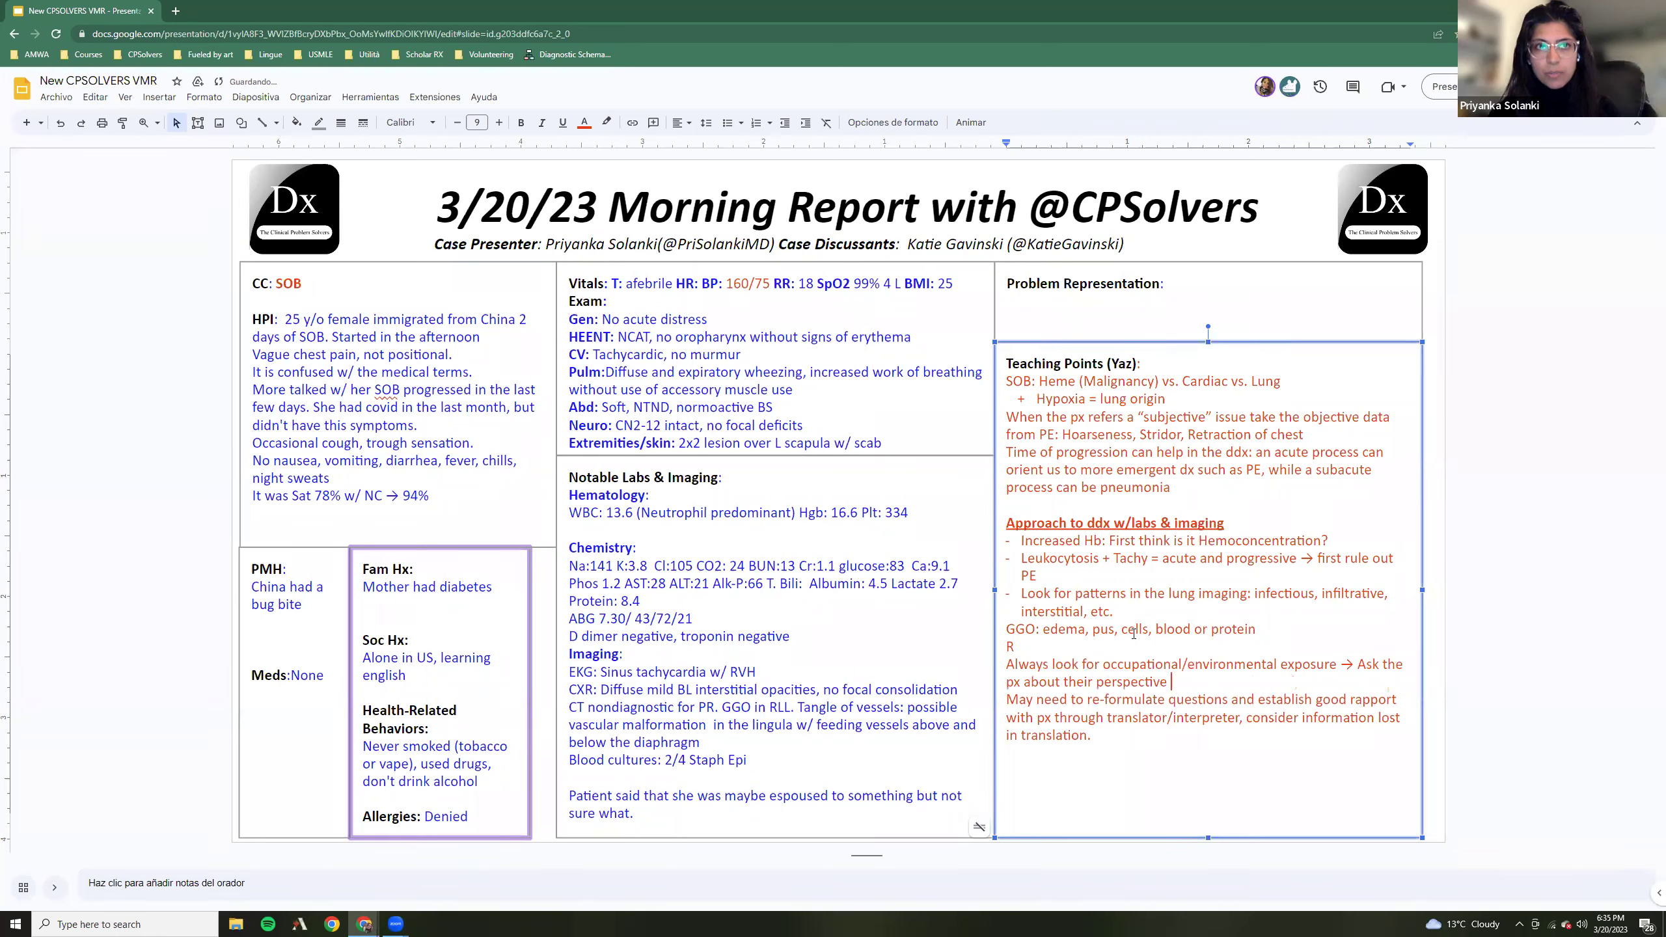
pyautogui.write('of the etiology')
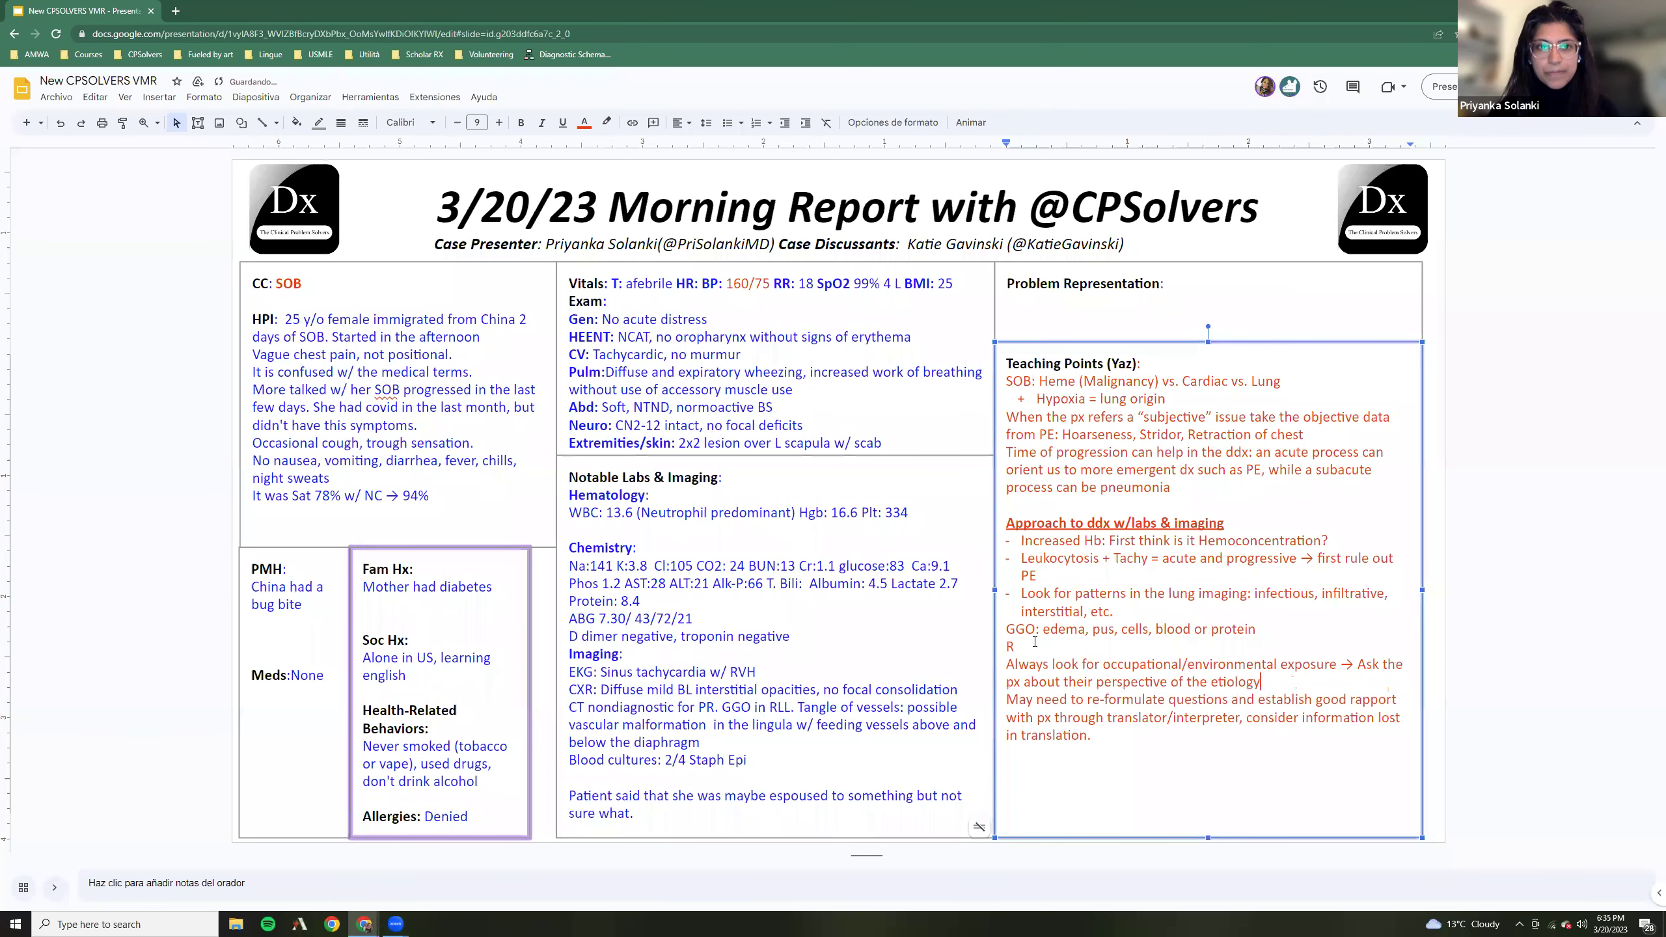
# Add a dash bullet before GGO and replace the stray 'R' with a blank line
pyautogui.click(1011, 630)
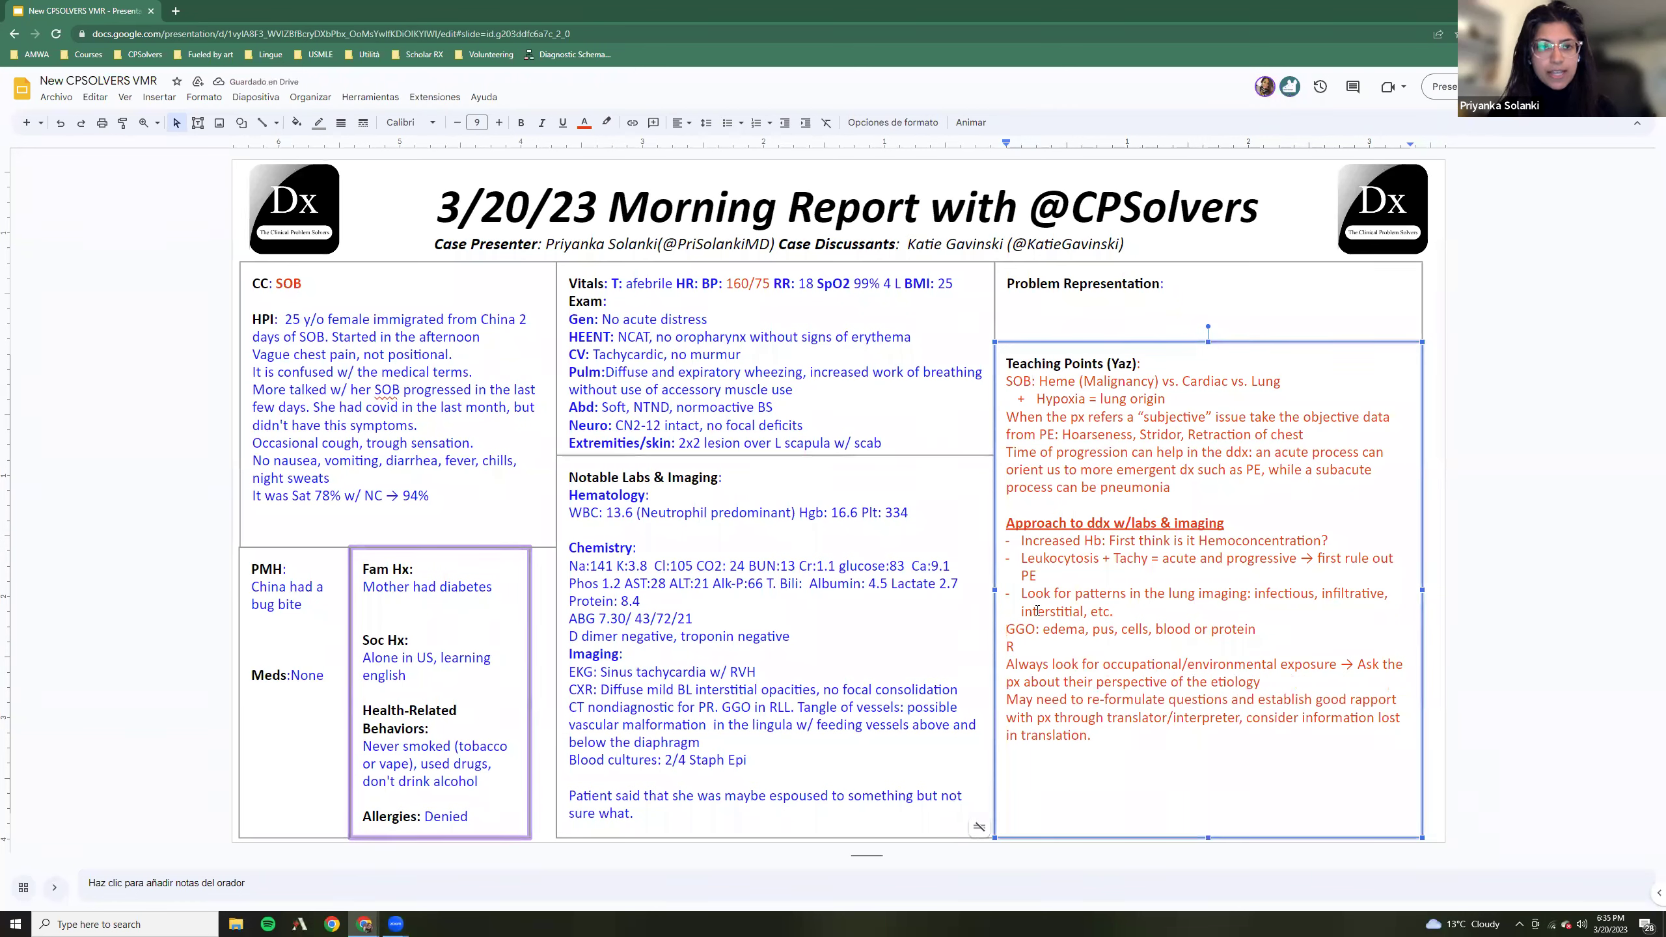
pyautogui.write('-')
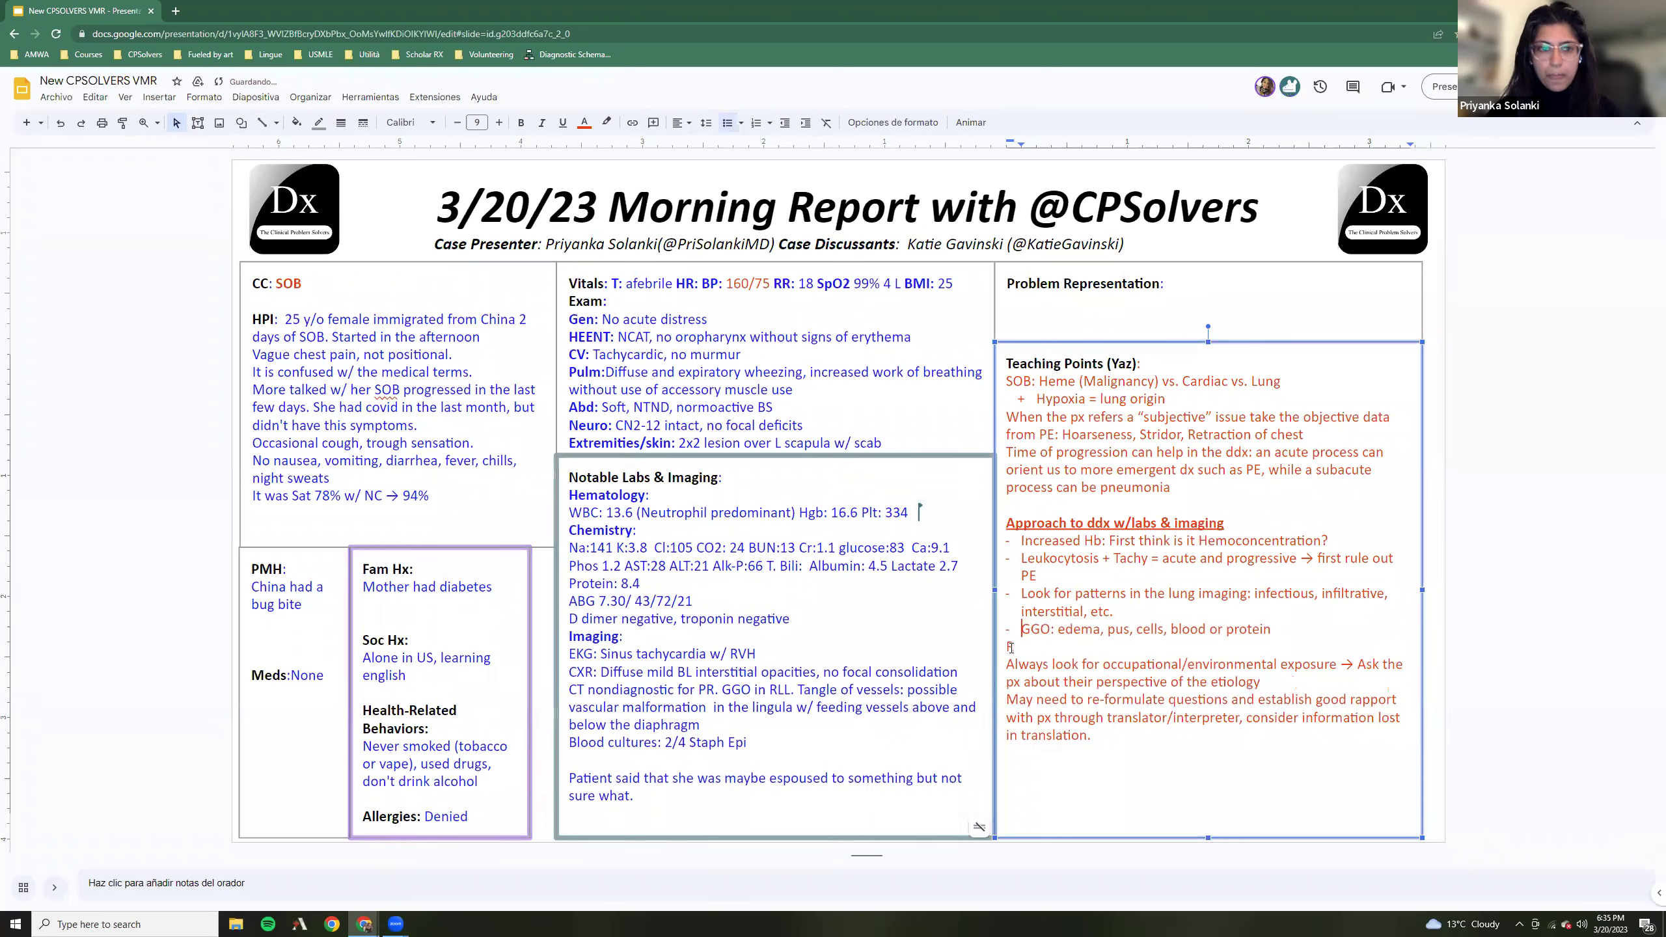
pyautogui.click(1011, 647)
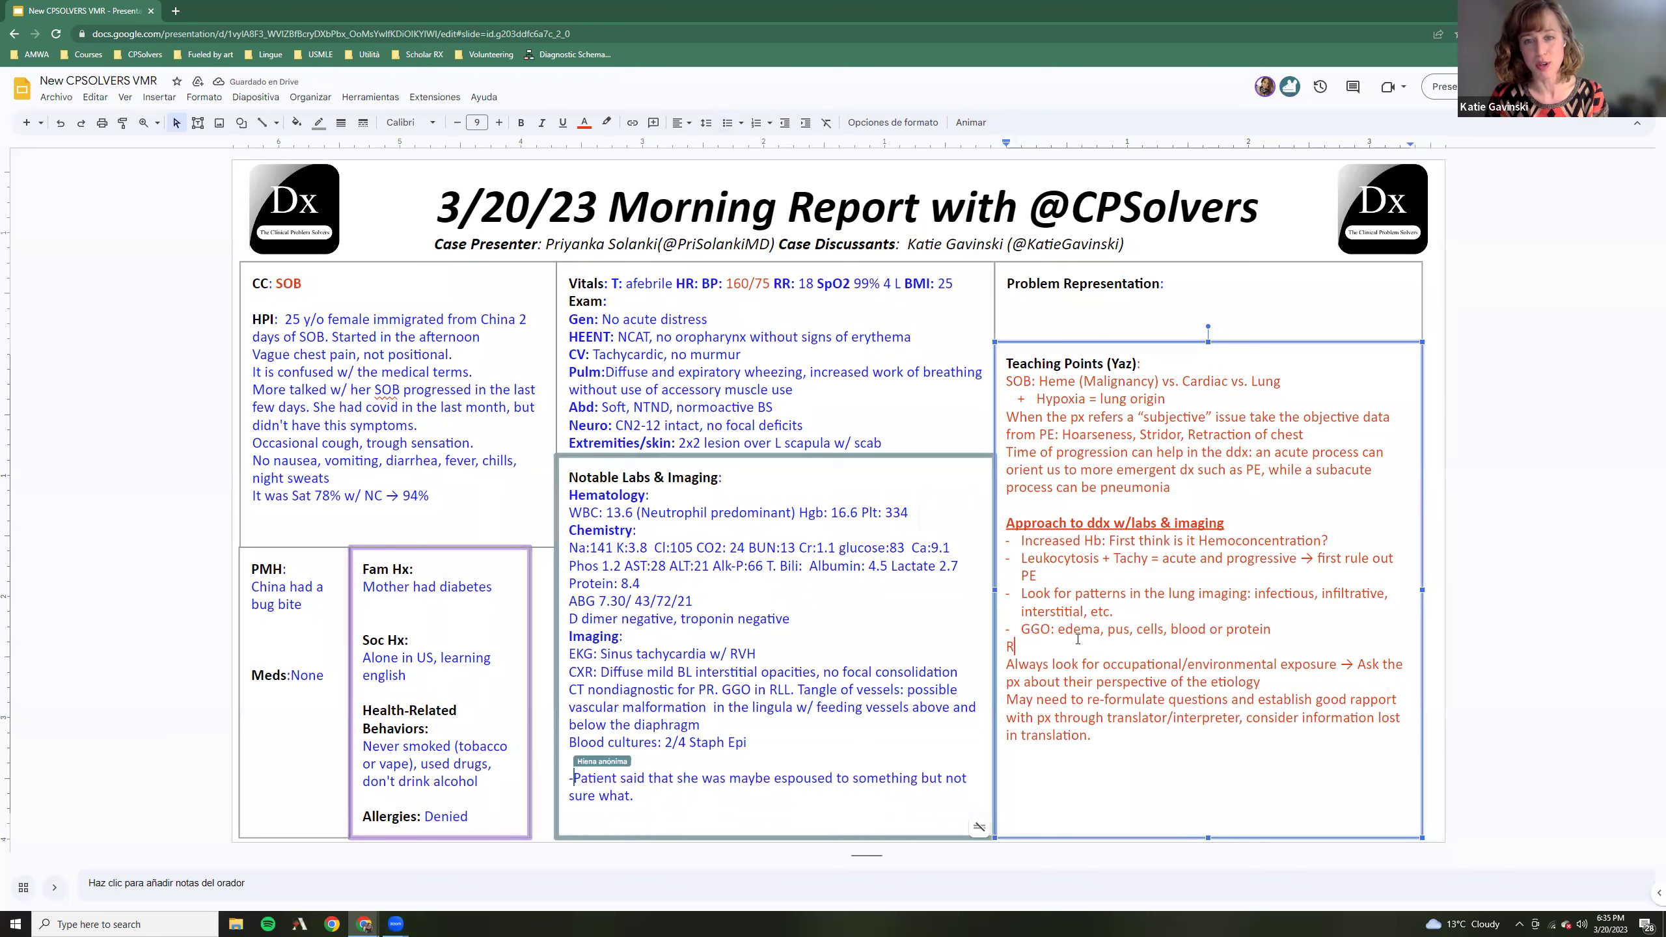
pyautogui.press('BackSpace')
pyautogui.press('Return')
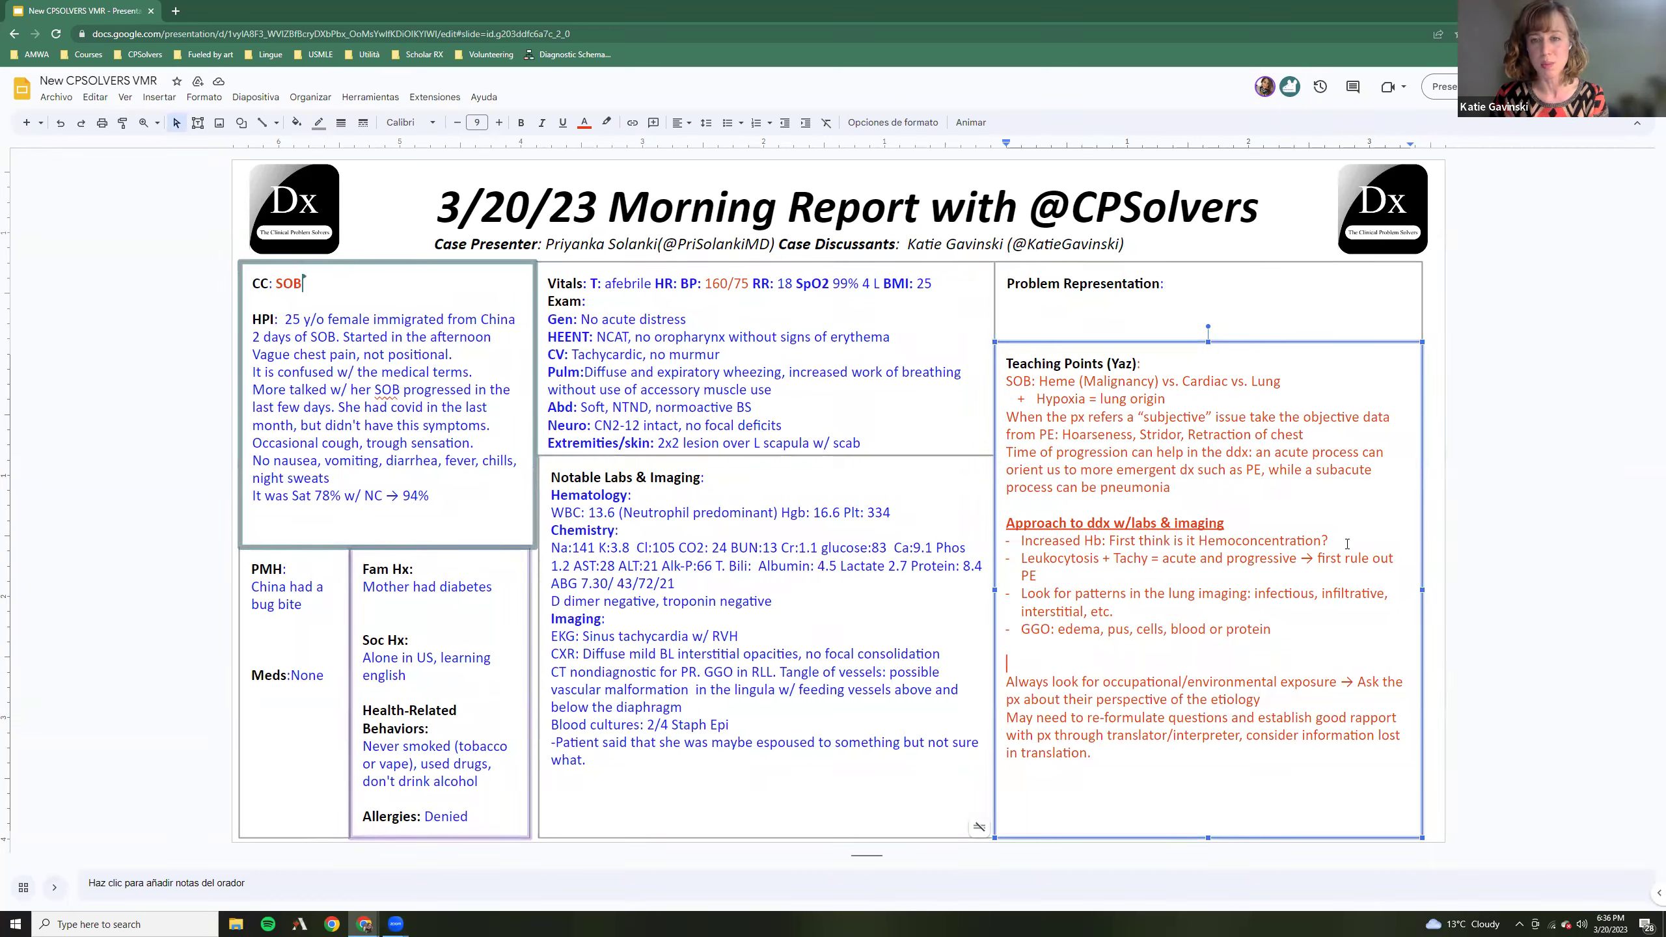
pyautogui.click(1028, 671)
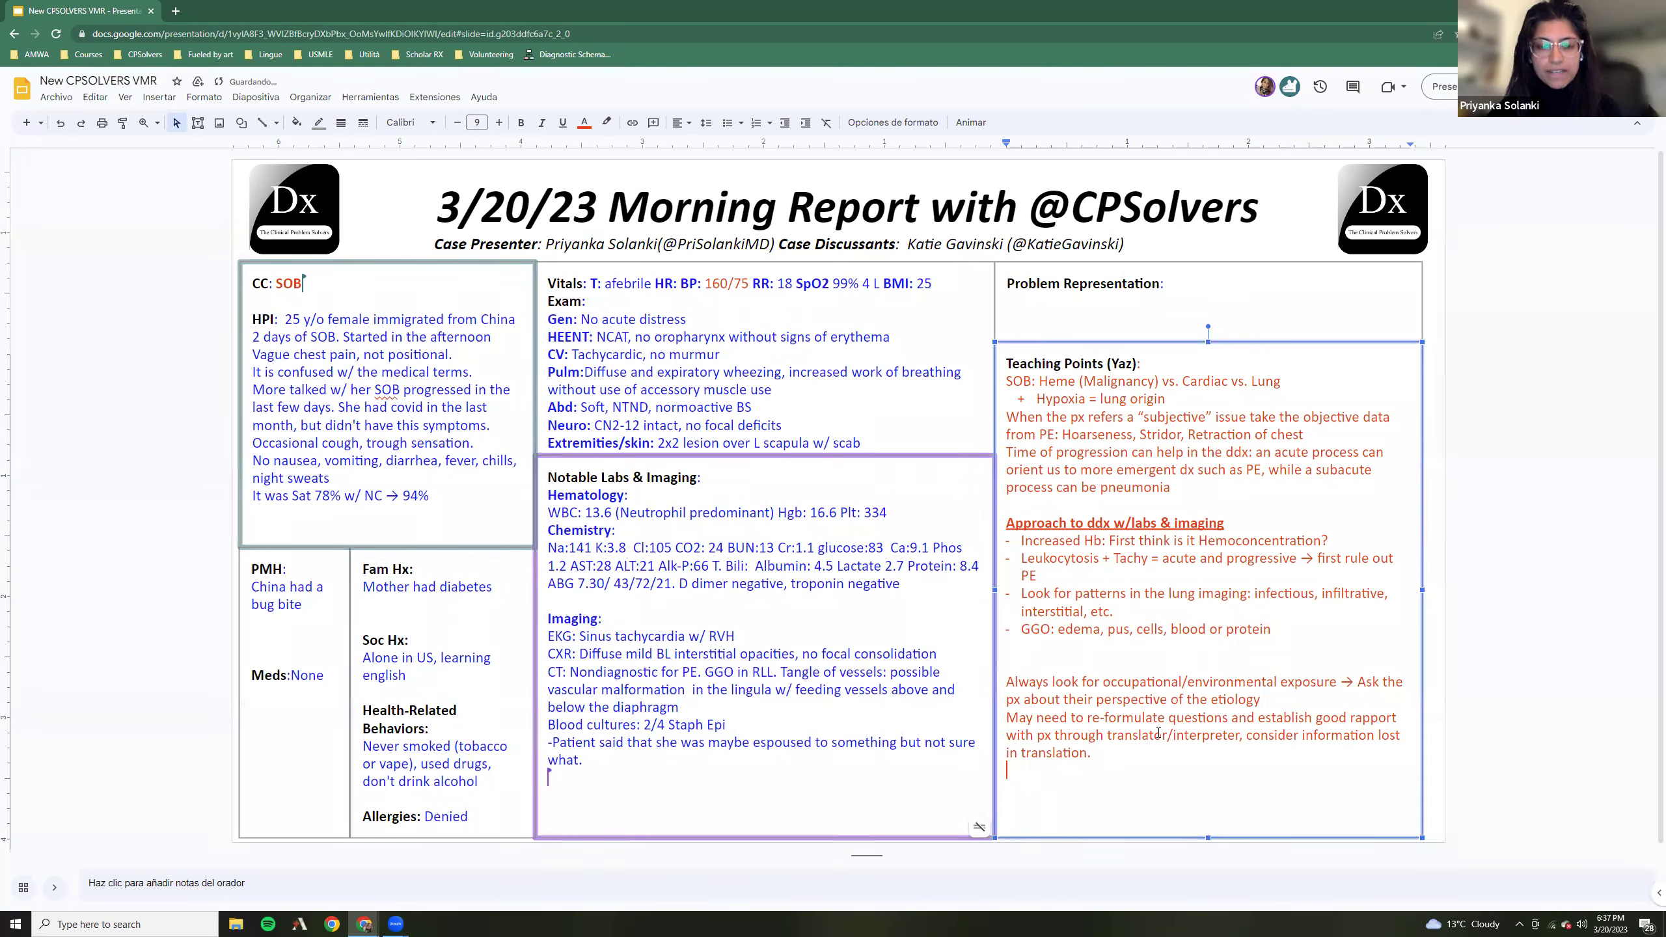
# Add the point 'In px whose first language is not english always have the interpreter to explain the'
pyautogui.press('Return')
pyautogui.write('In px ')
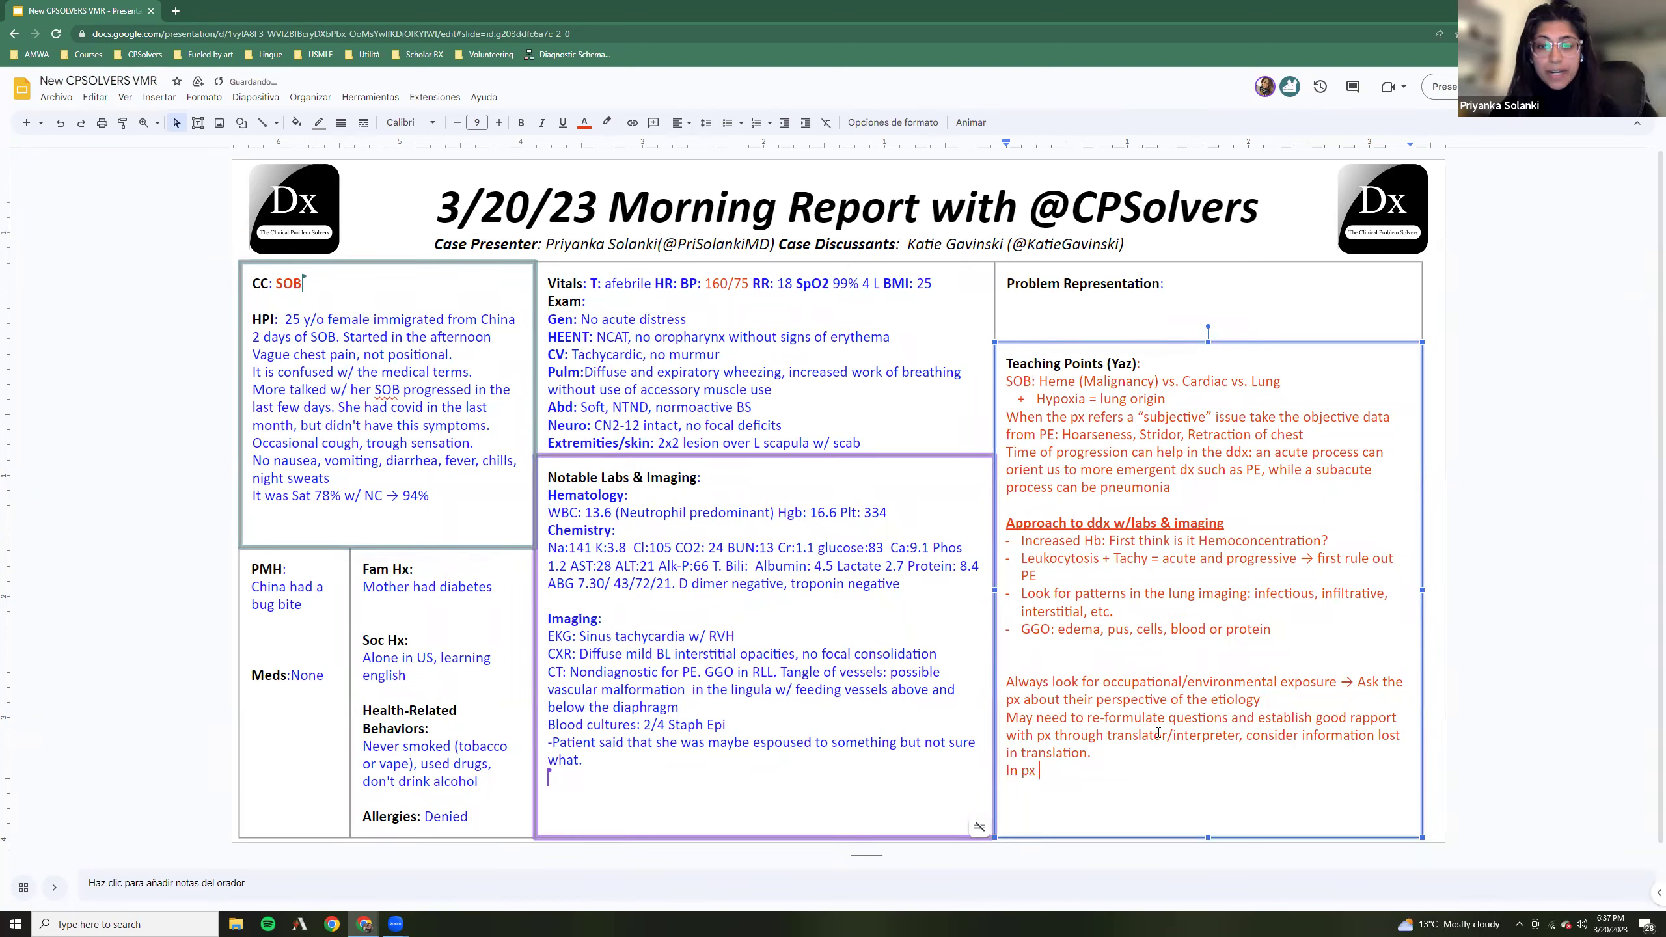
pyautogui.write('whose first languag')
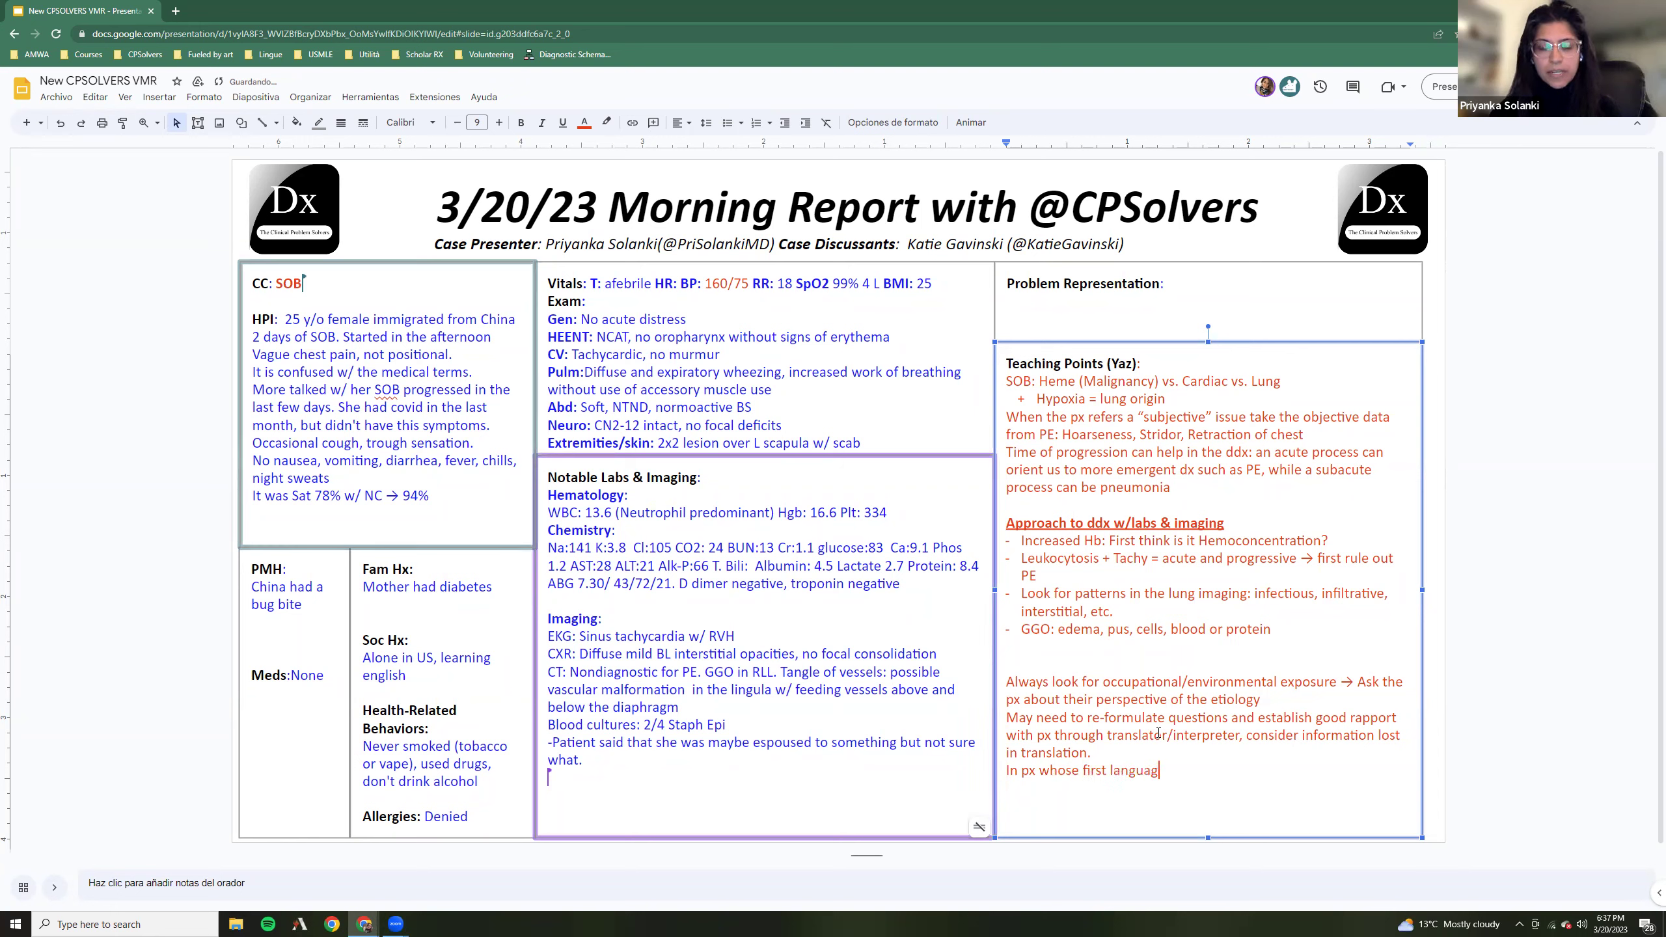
pyautogui.write('e is not enlgi')
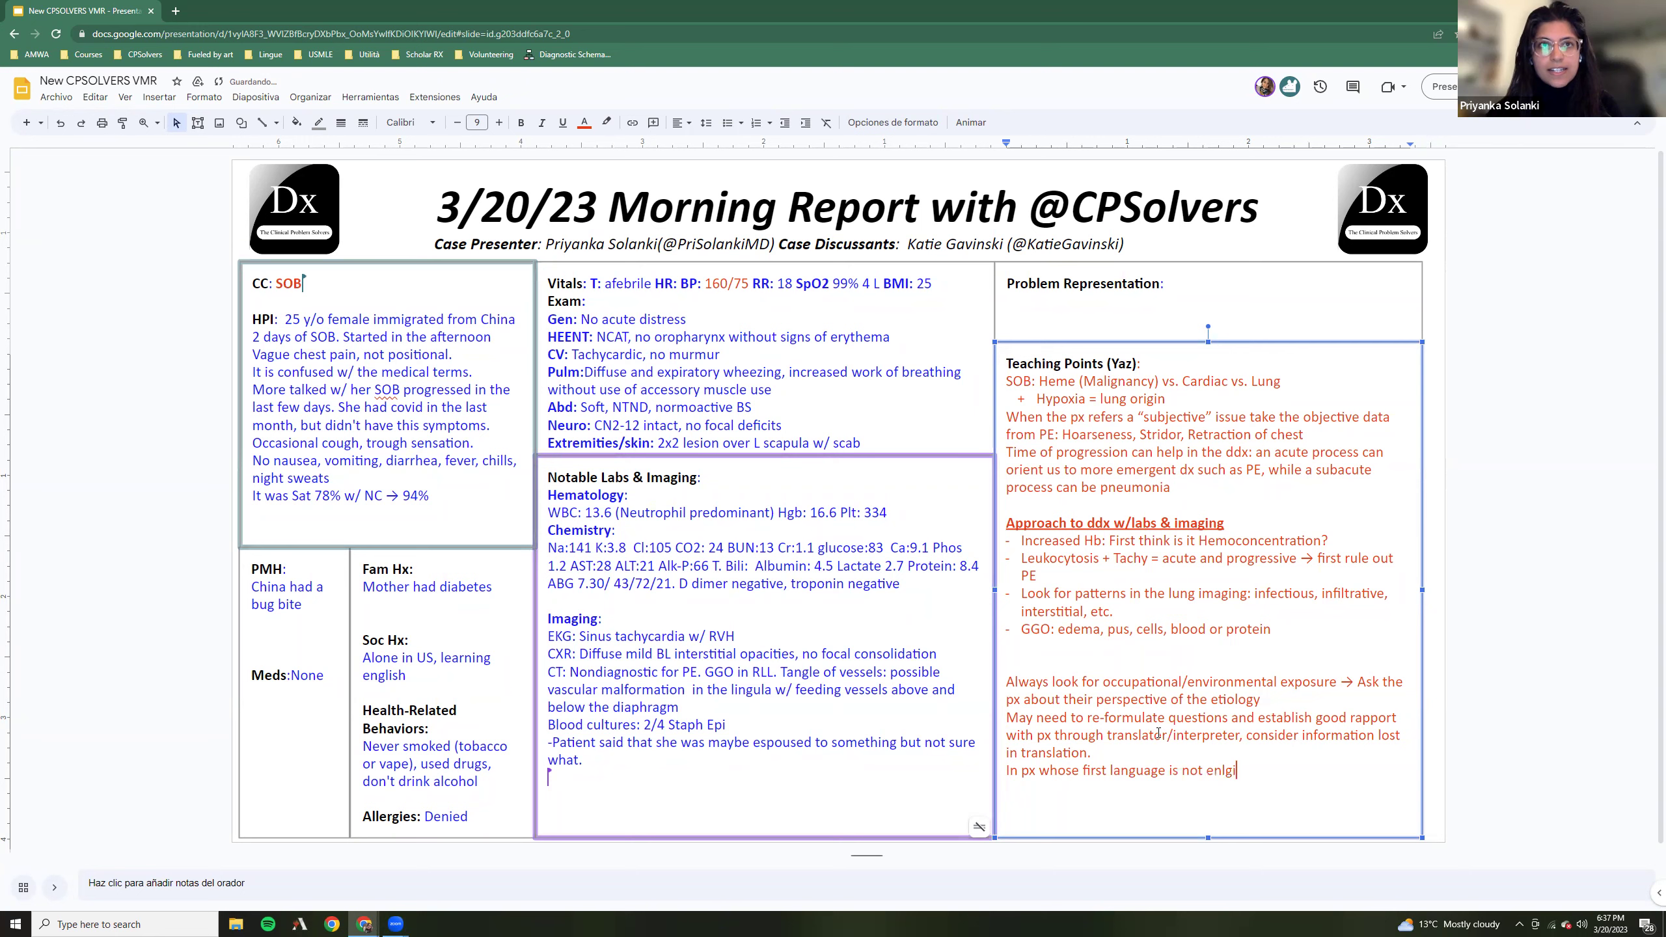
pyautogui.press('BackSpace')
pyautogui.press('BackSpace')
pyautogui.press('BackSpace')
pyautogui.write('glish always ')
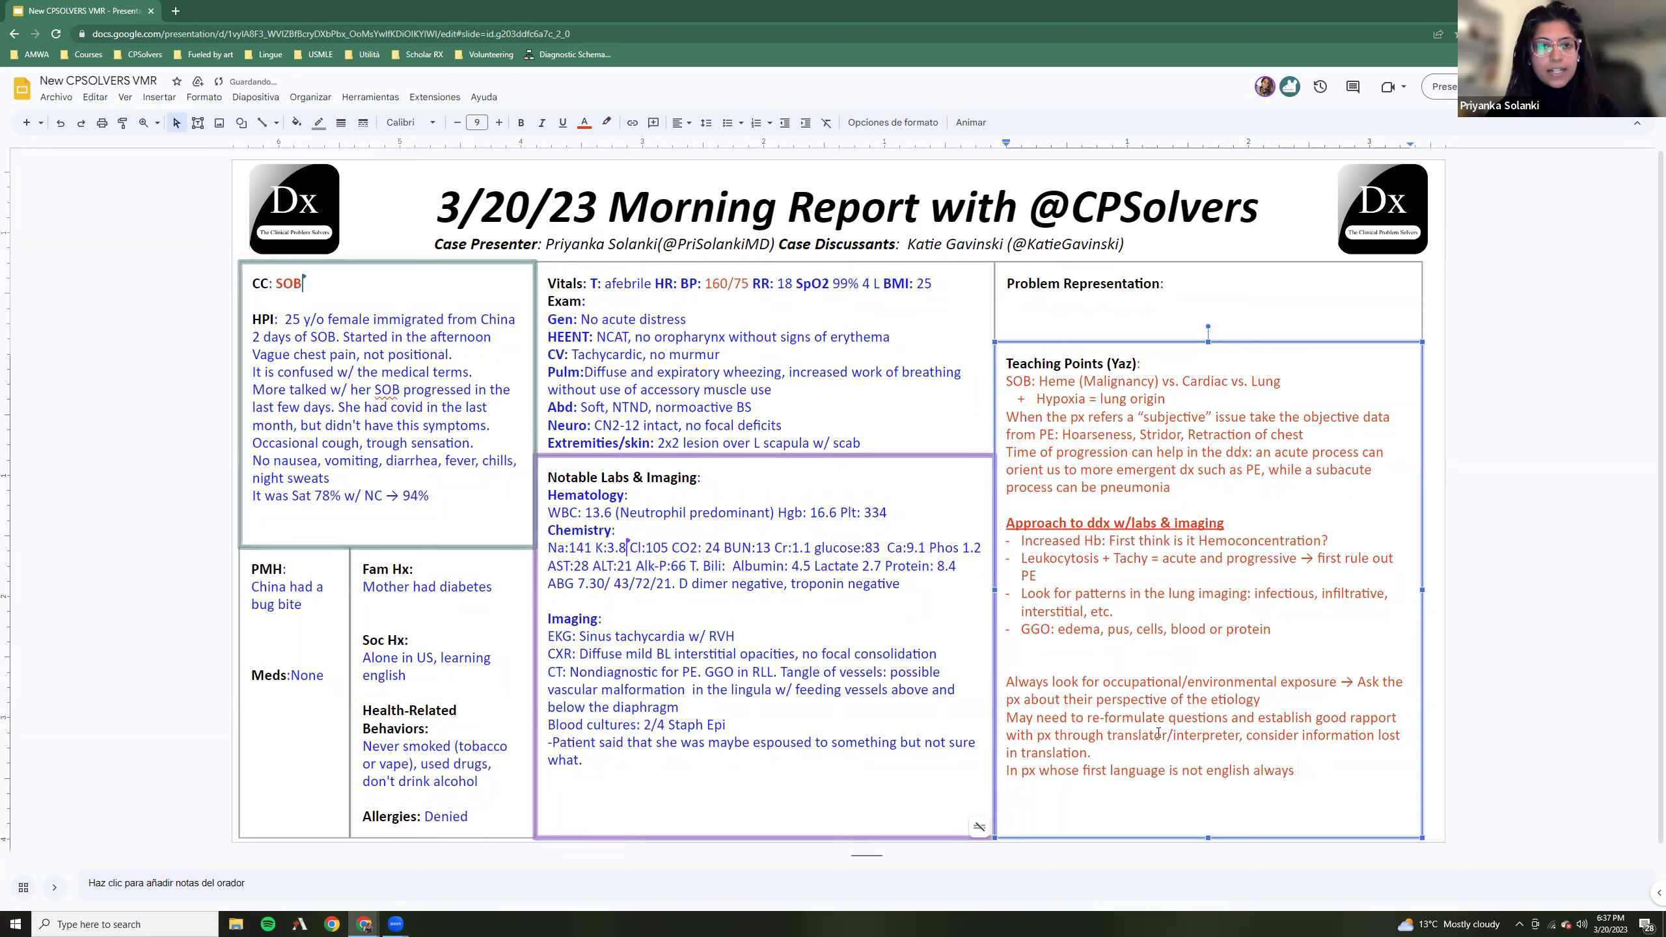
pyautogui.write('have ')
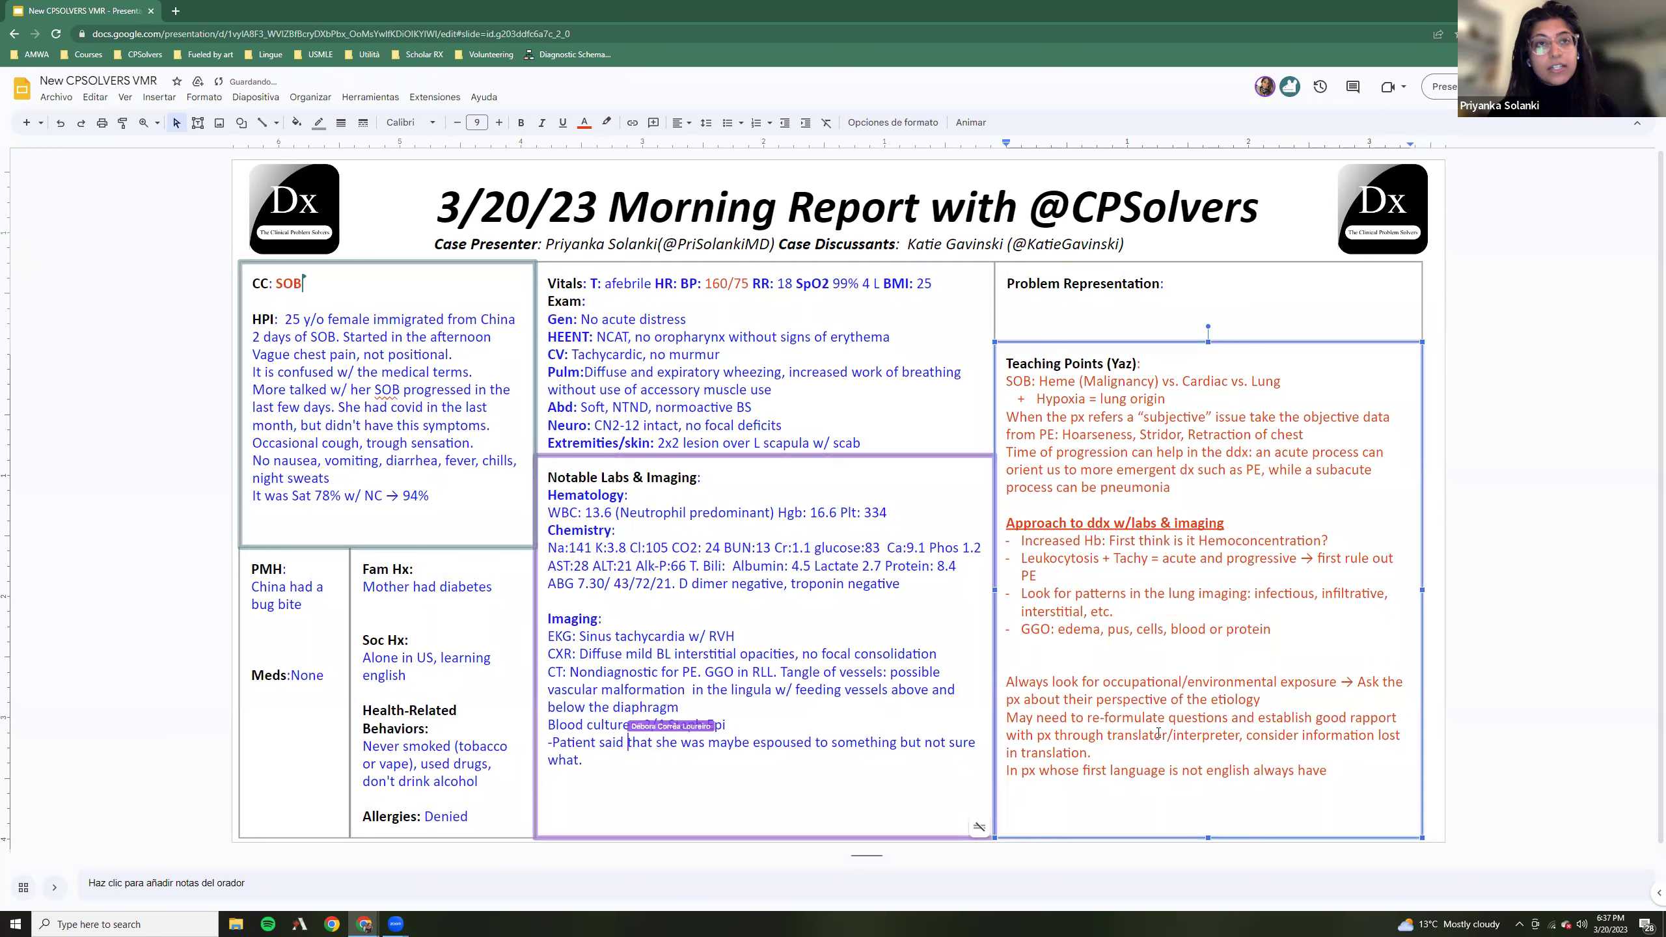
pyautogui.write('the i')
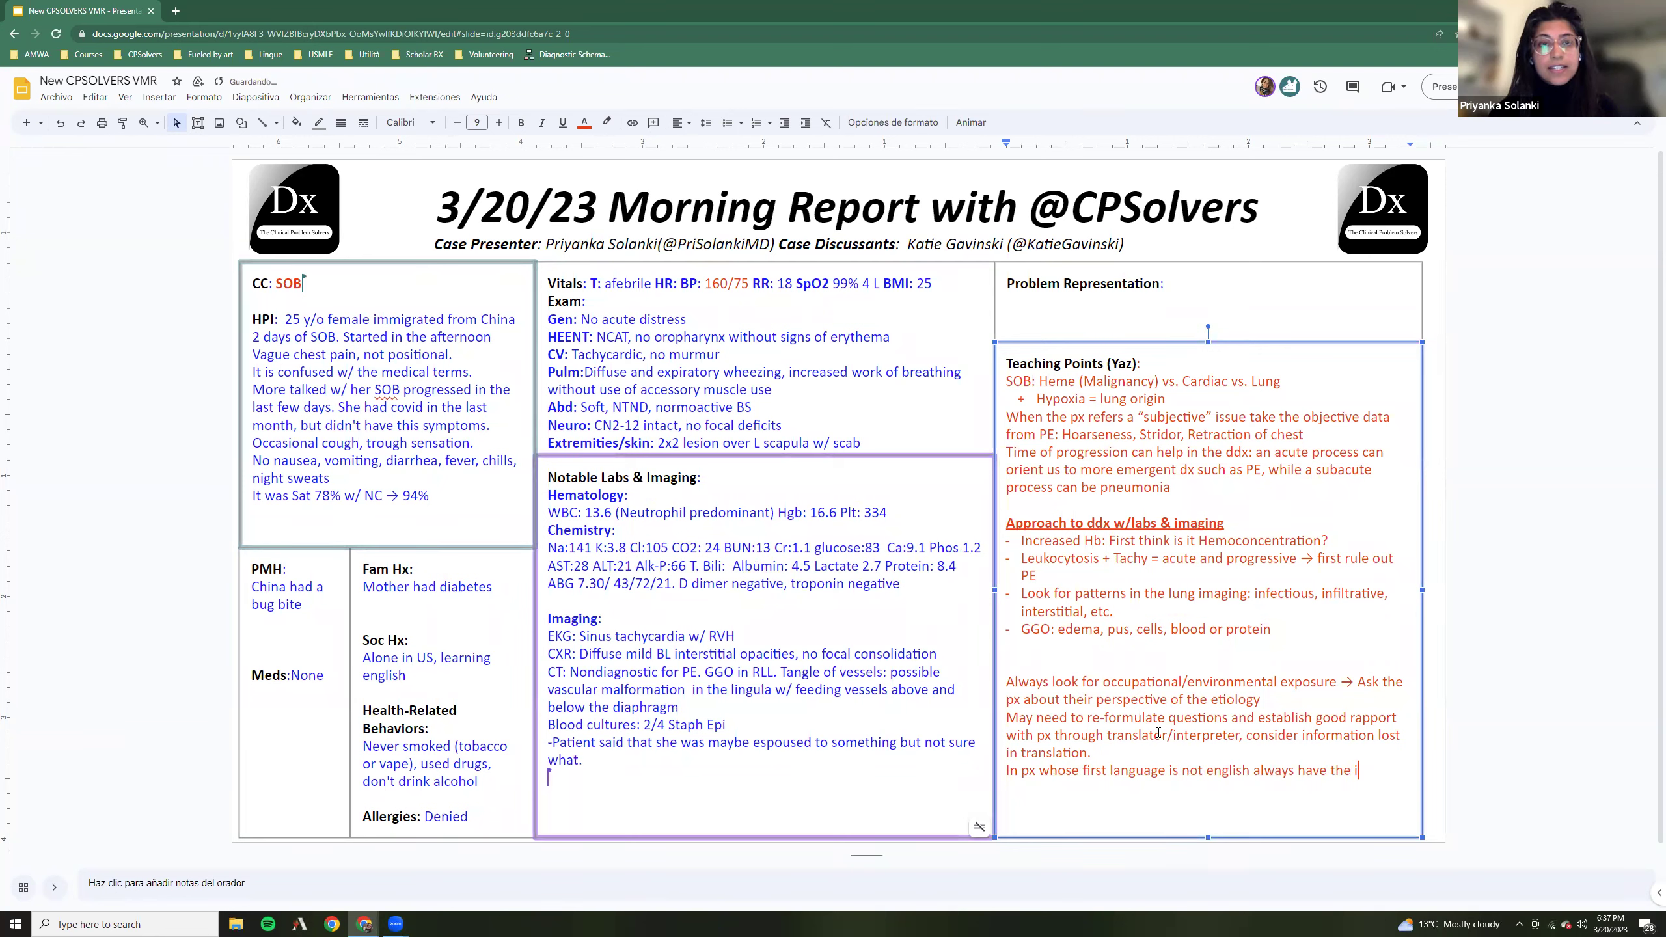
pyautogui.write('nterpreter to ')
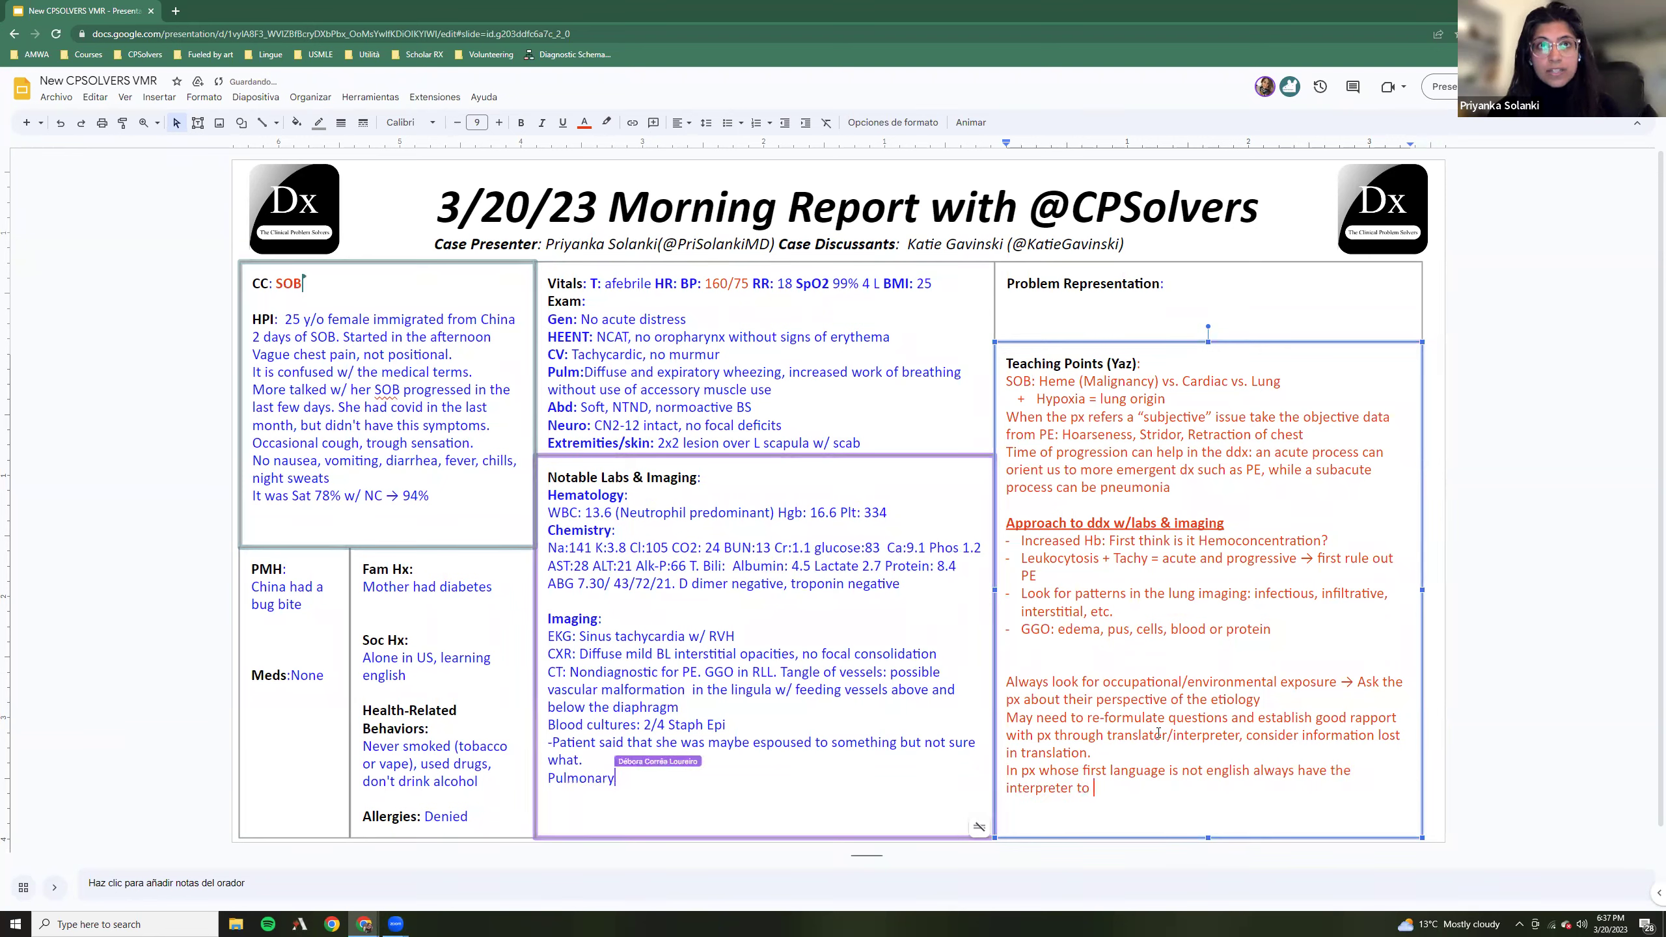
pyautogui.write('explain the')
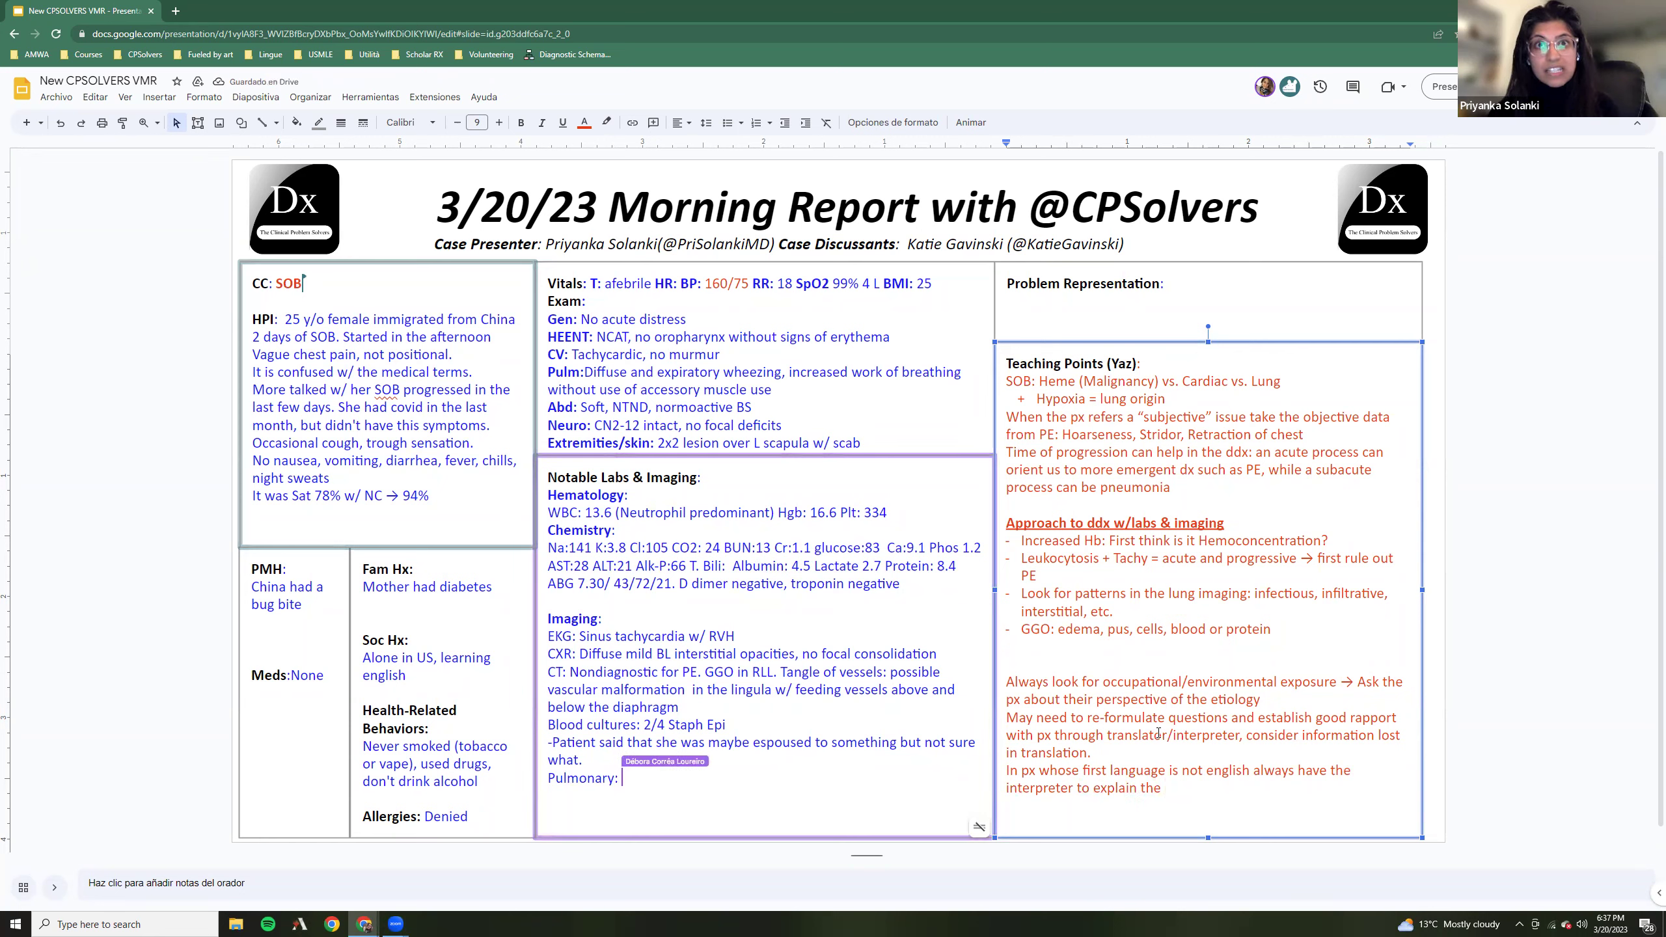
# Add 'RVH = is this due to AVM or is this an acute on chronic issue?' and end the interpreter point with 'medical processes.'
pyautogui.click(1034, 654)
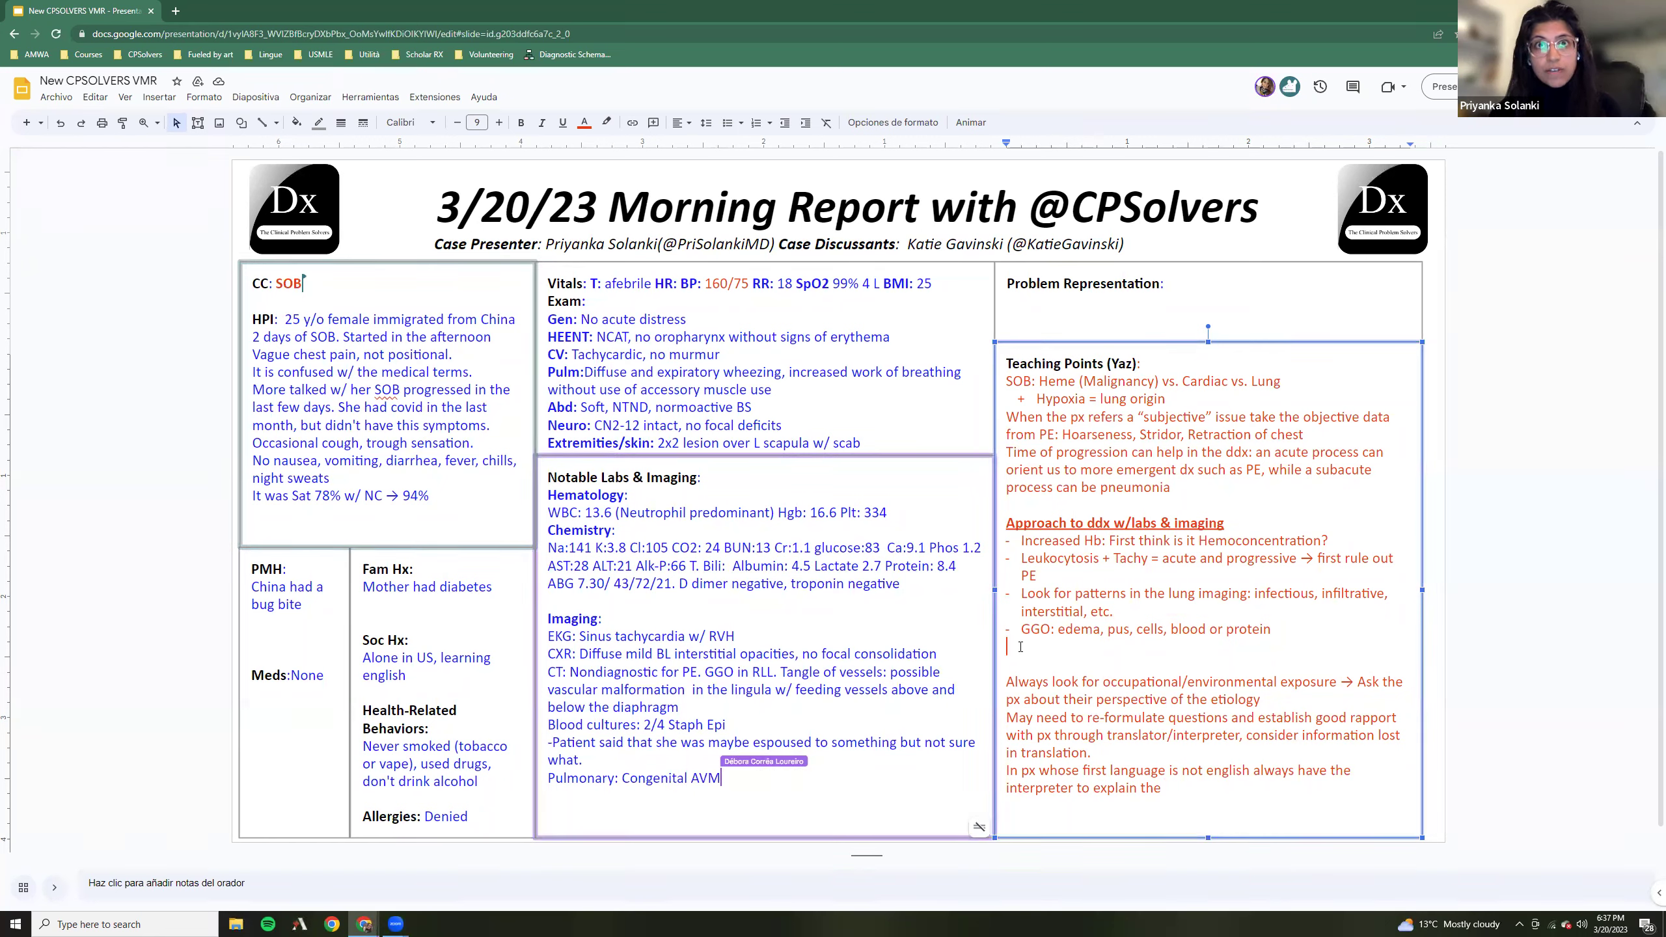
pyautogui.click(1179, 786)
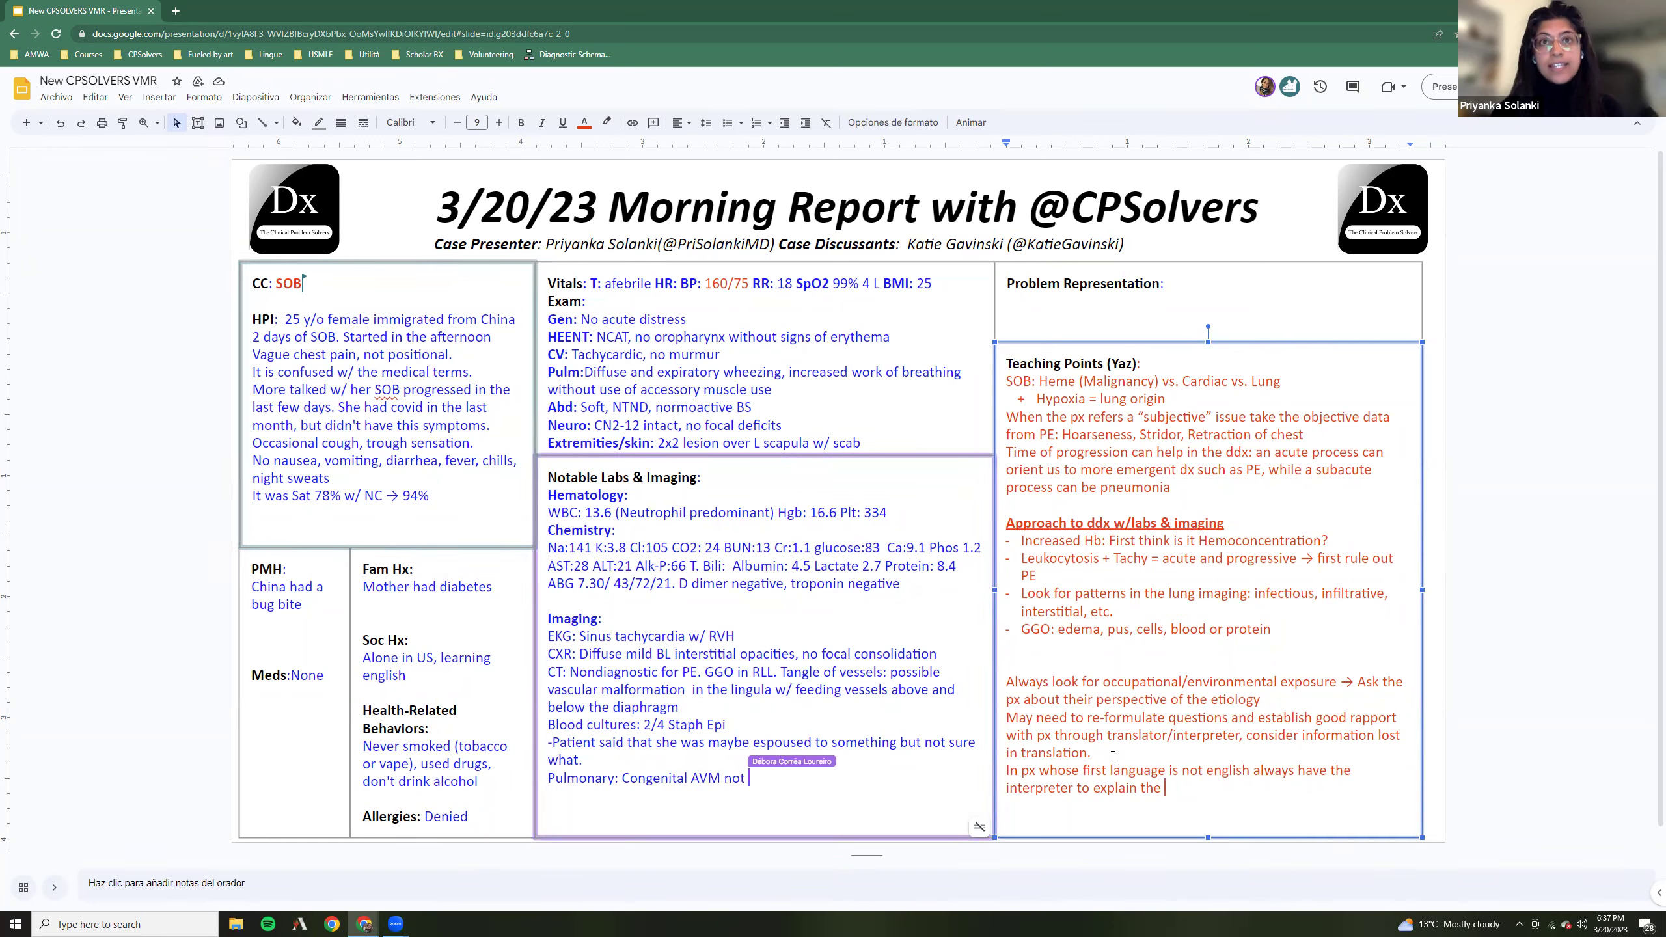
pyautogui.click(1016, 651)
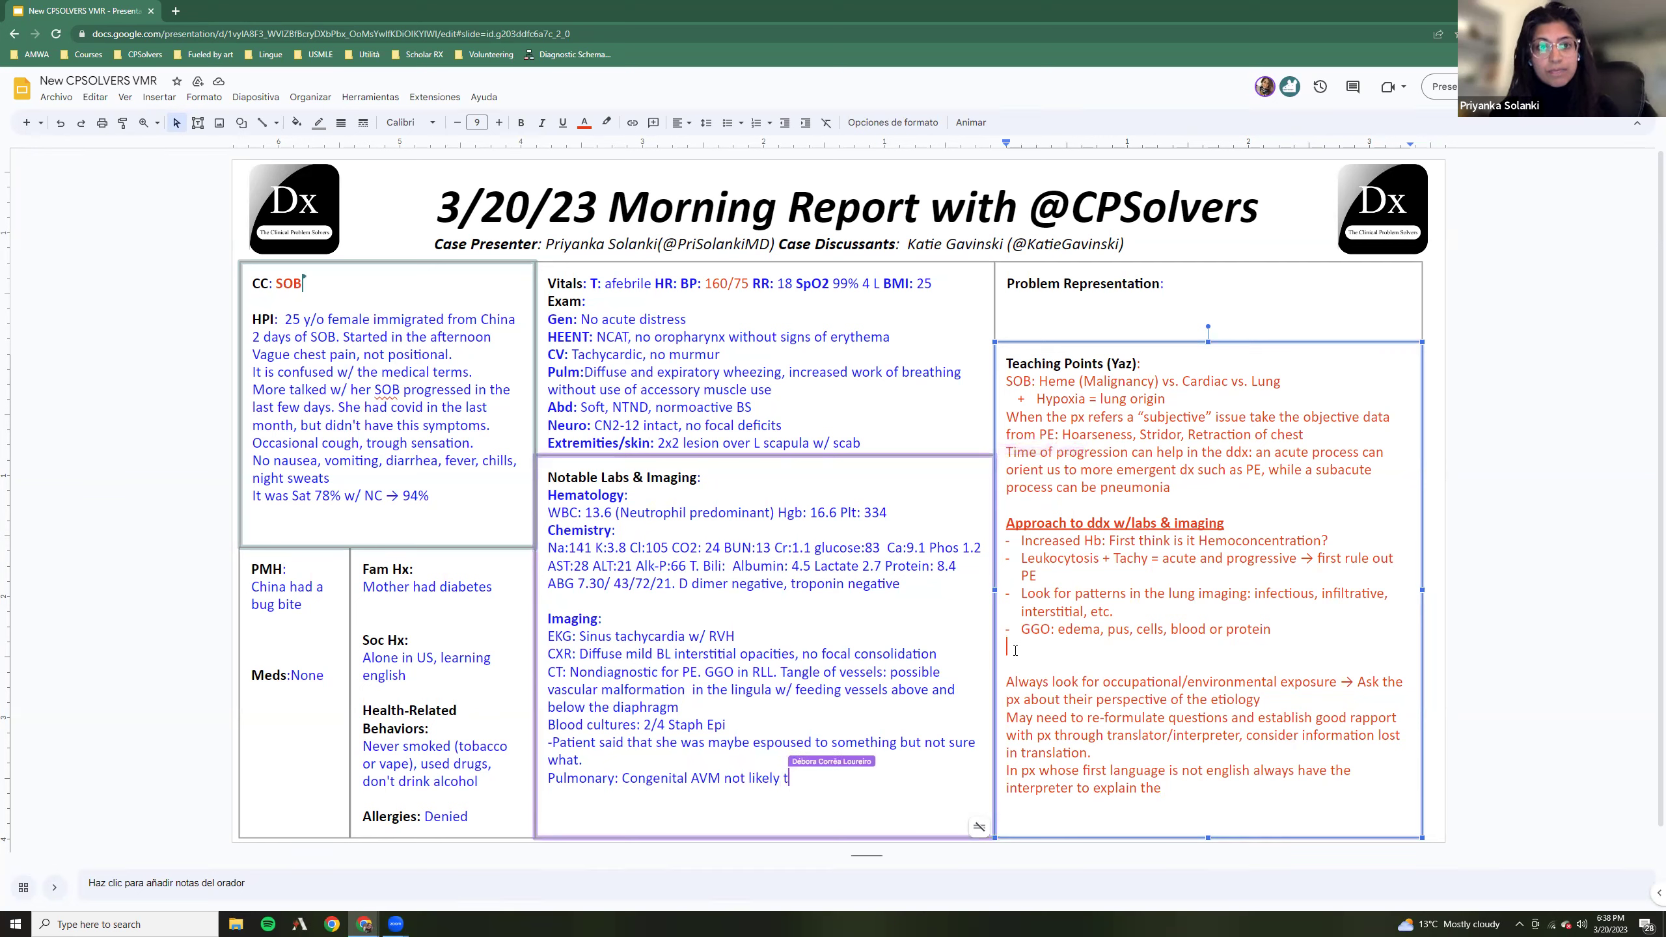
pyautogui.press('Return')
pyautogui.write('R')
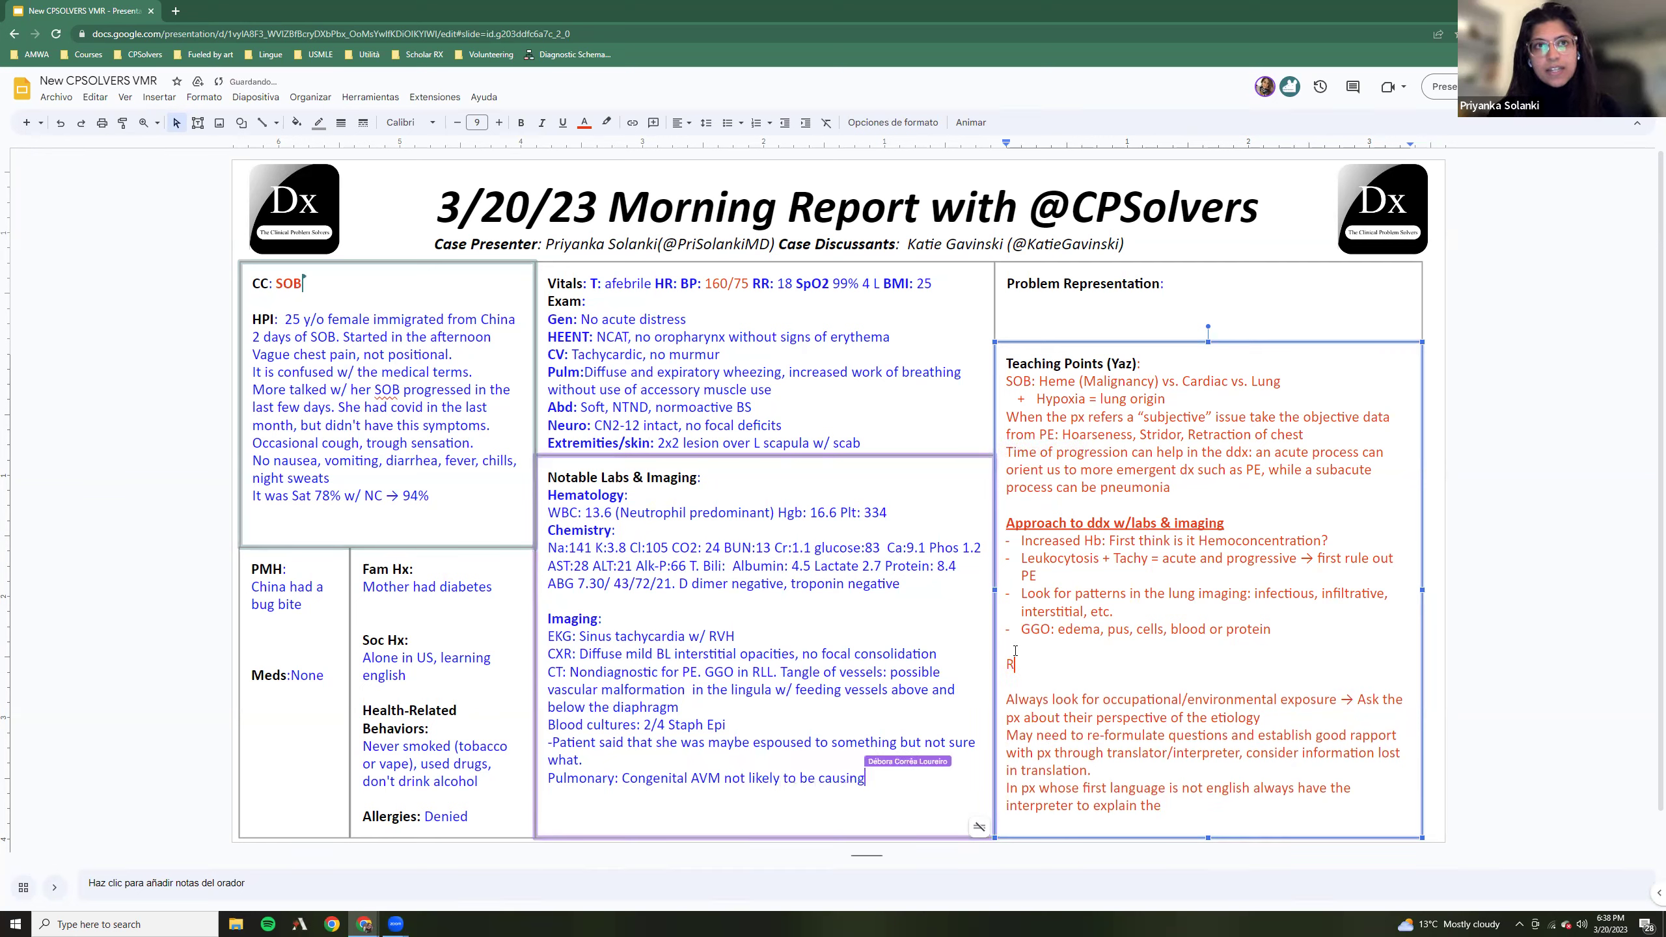
pyautogui.write('VH= is d')
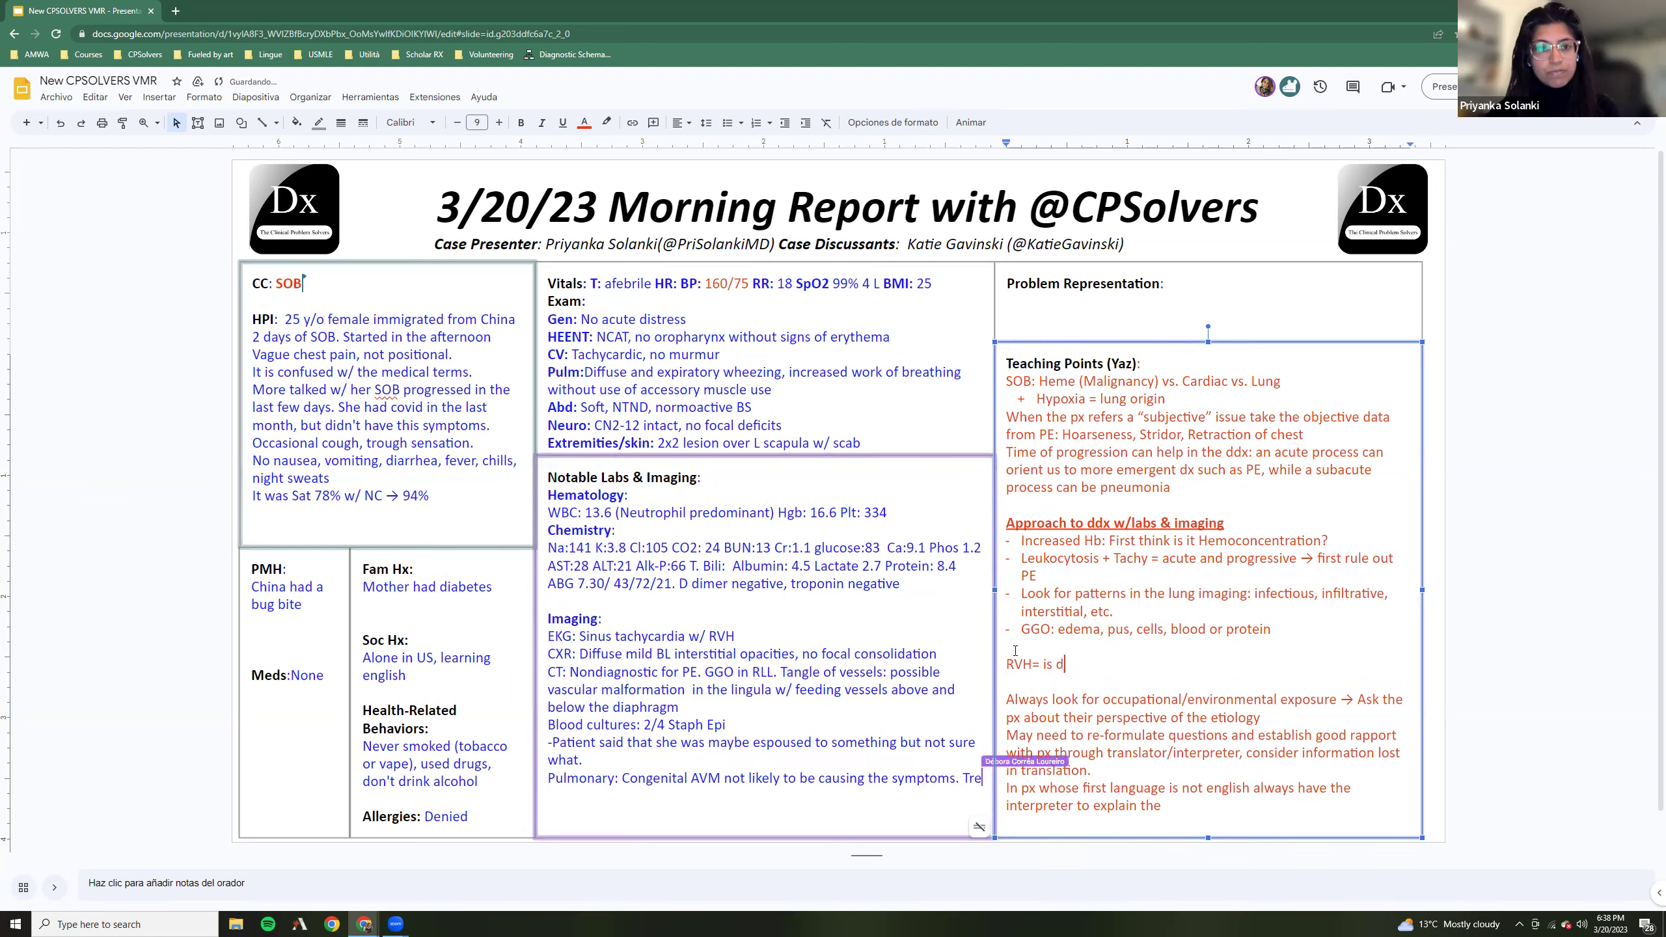
pyautogui.write('ue to AVM')
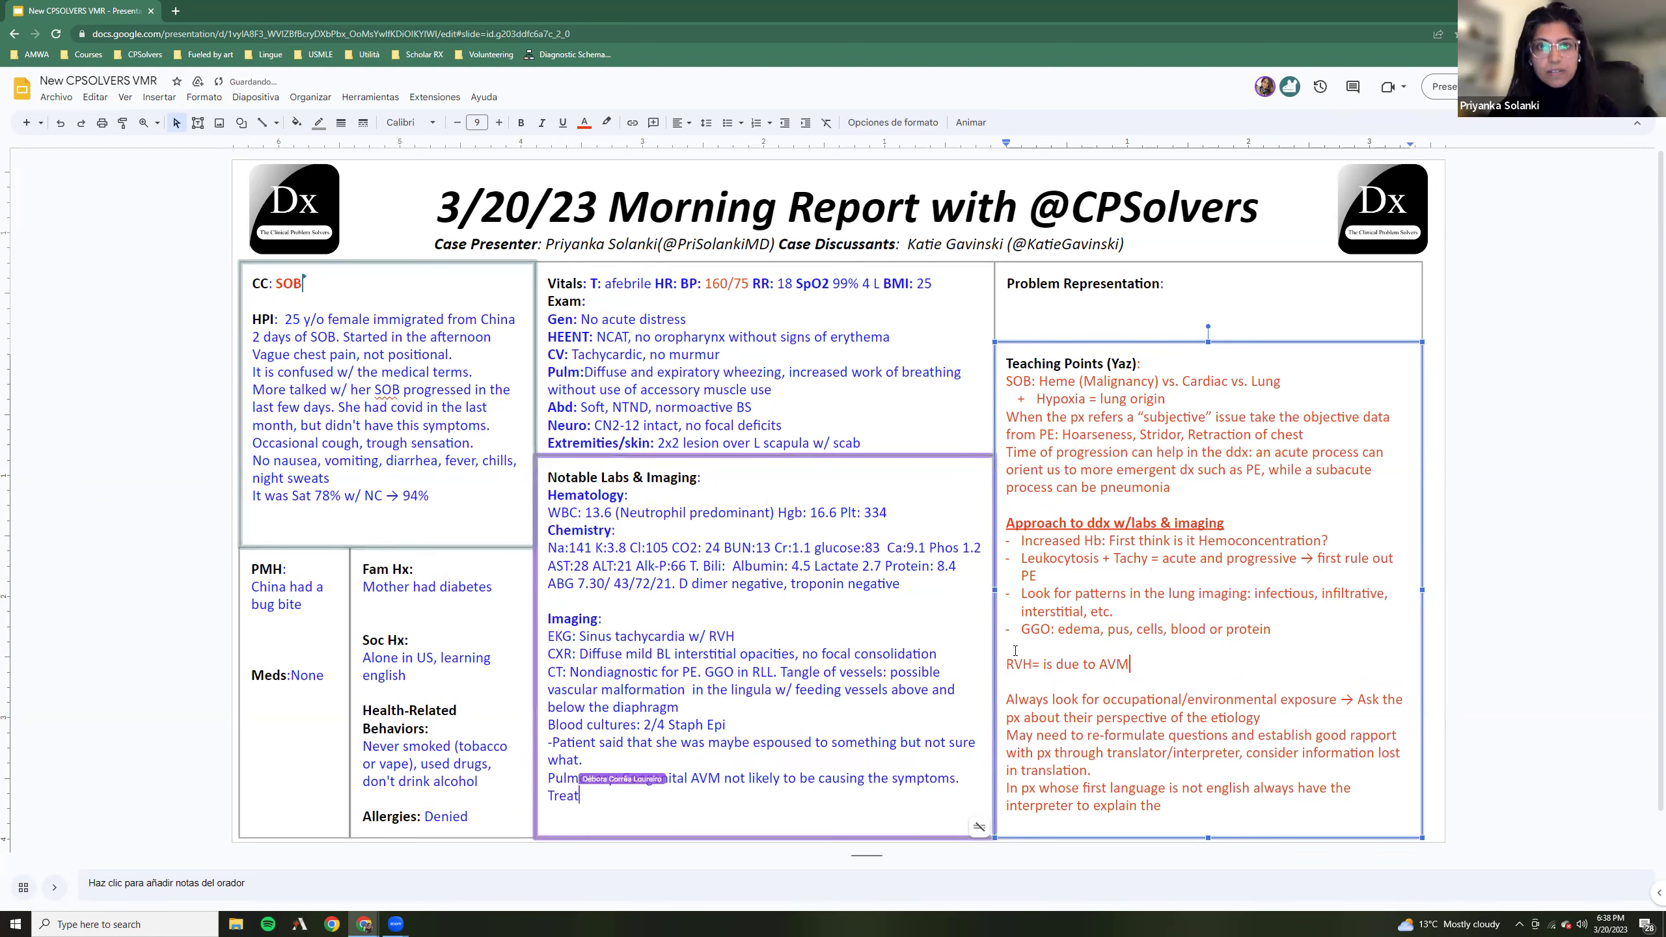
pyautogui.write(' or ')
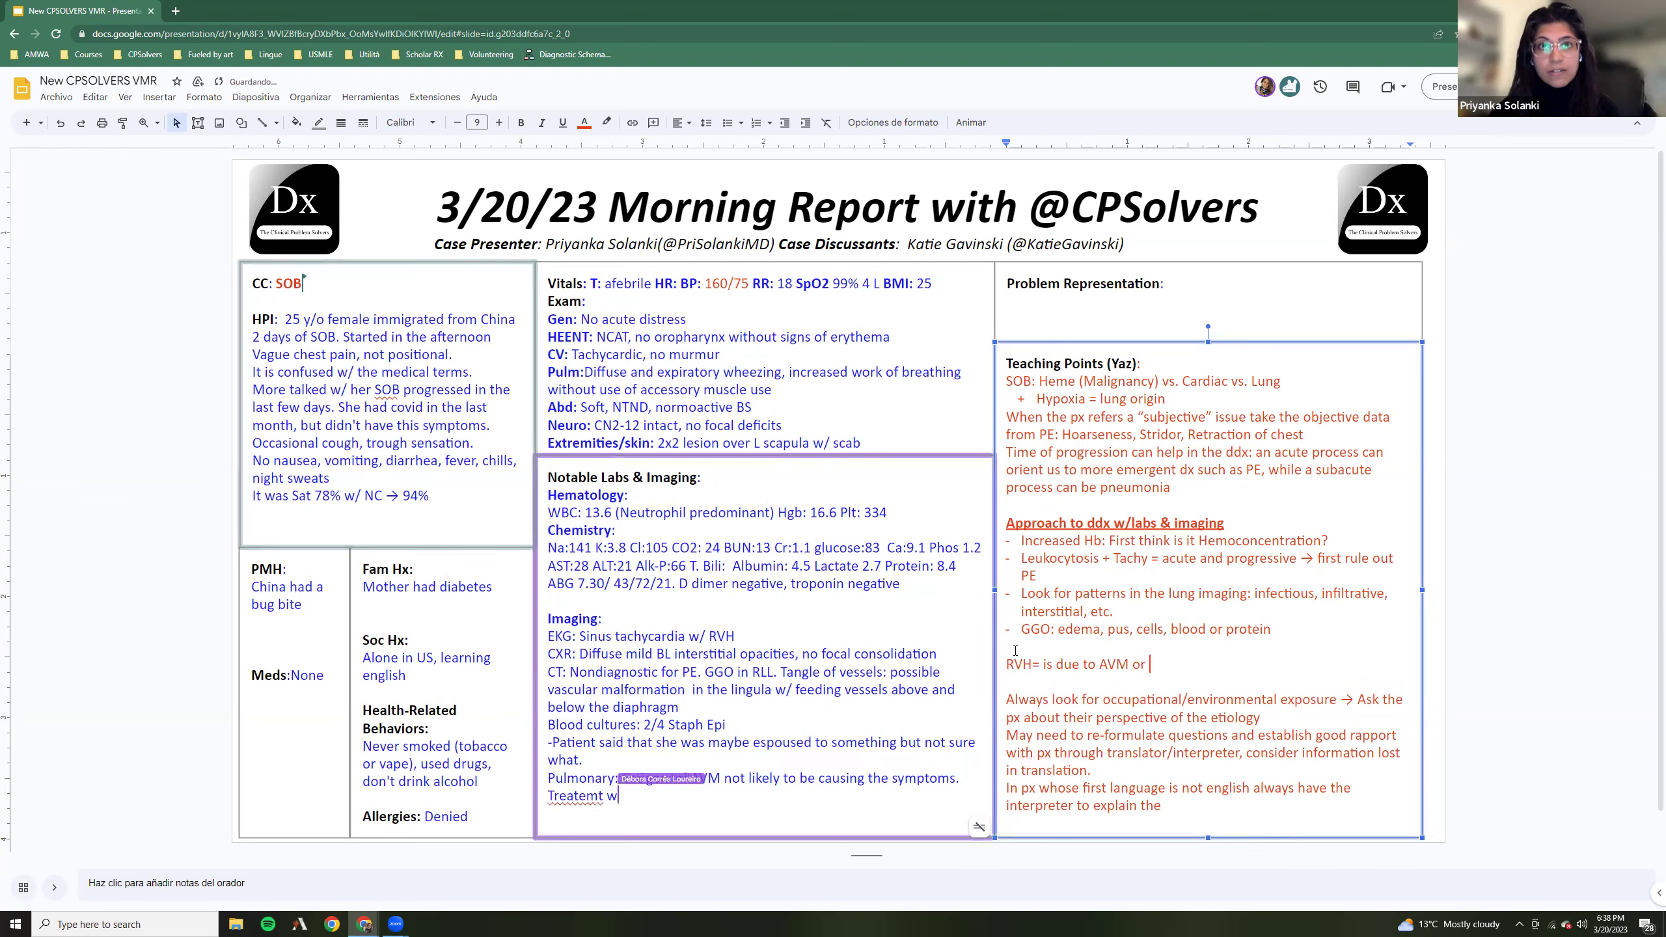
pyautogui.write('is this an acut')
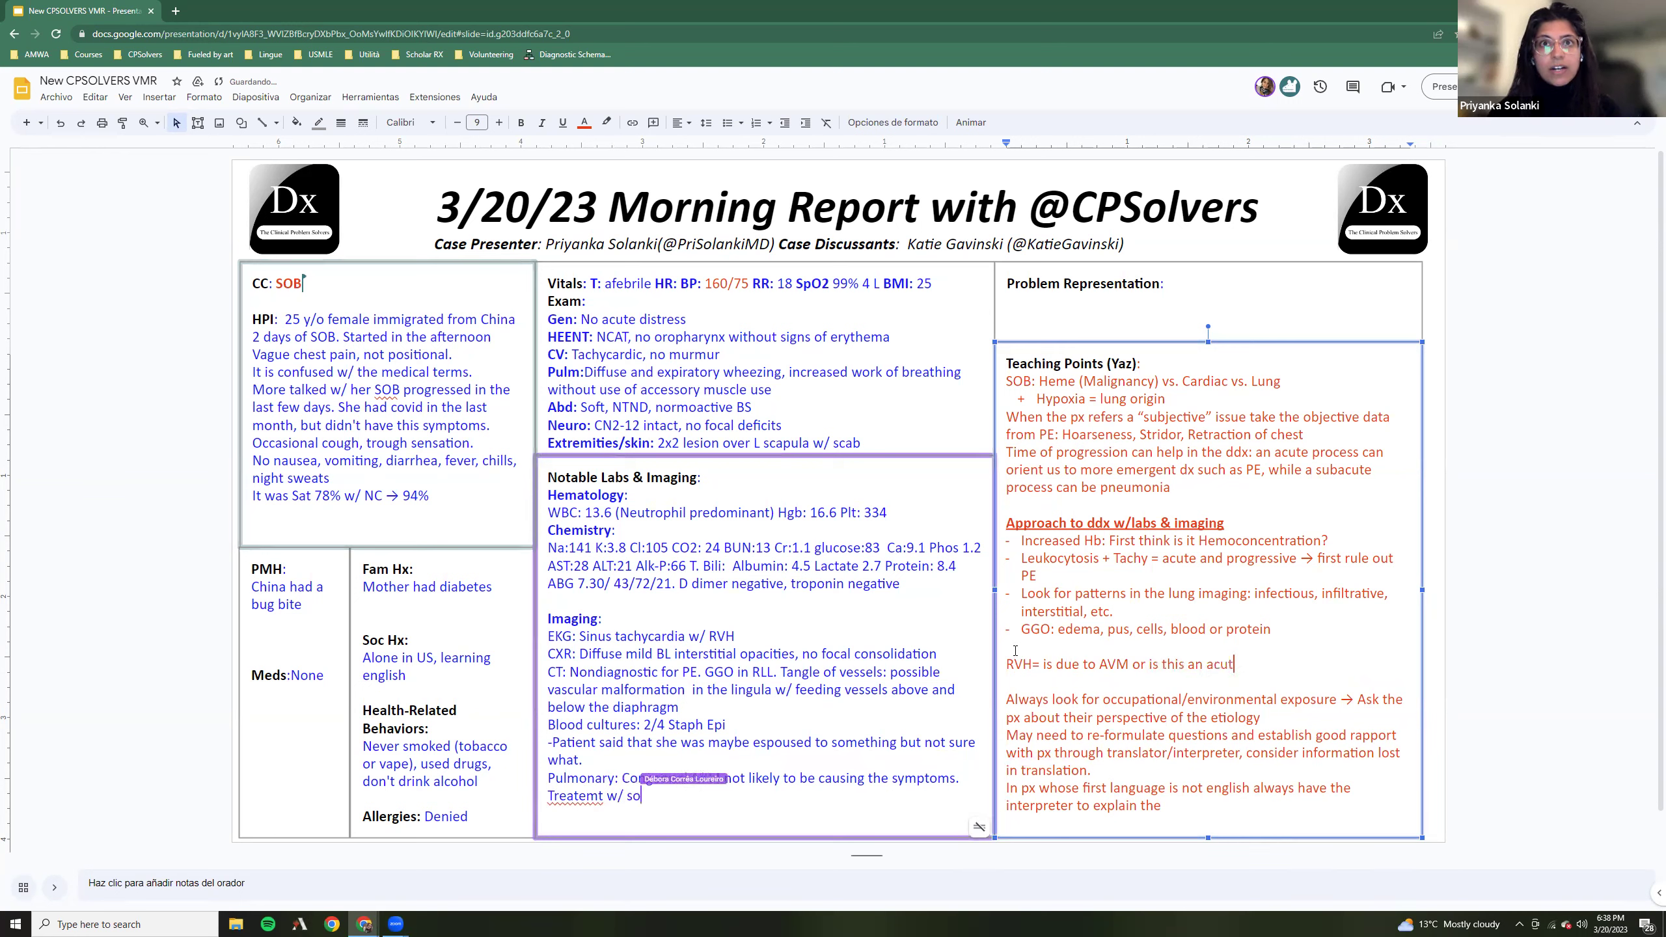
pyautogui.write('e on chronic issue?')
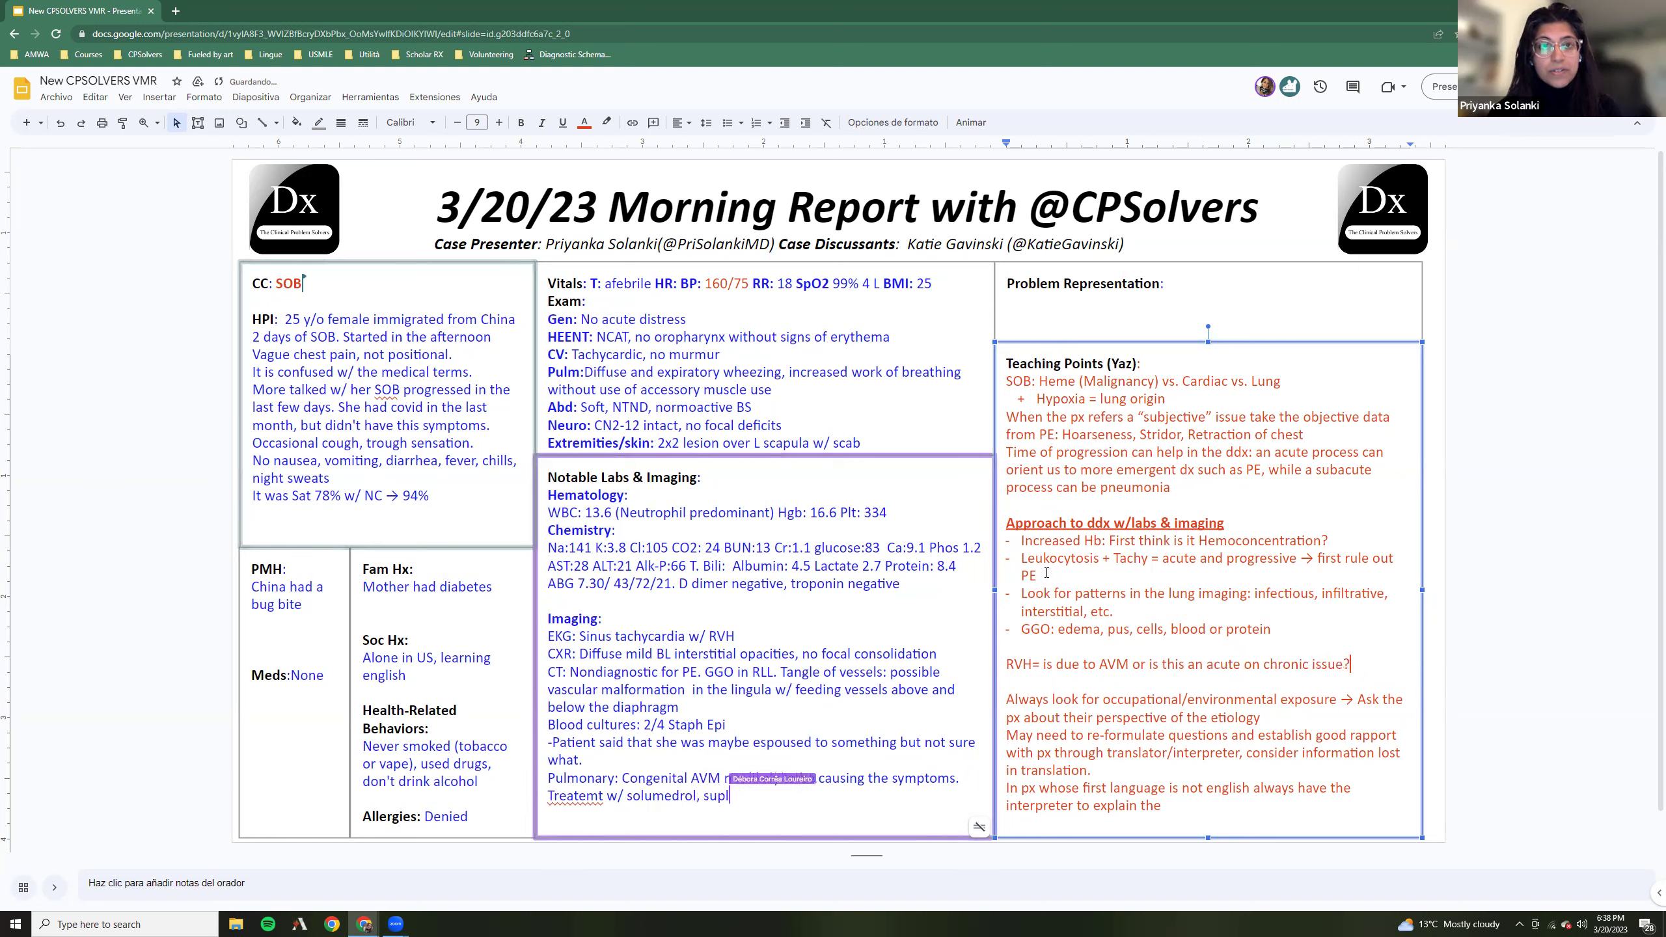
pyautogui.click(1054, 664)
pyautogui.write('this')
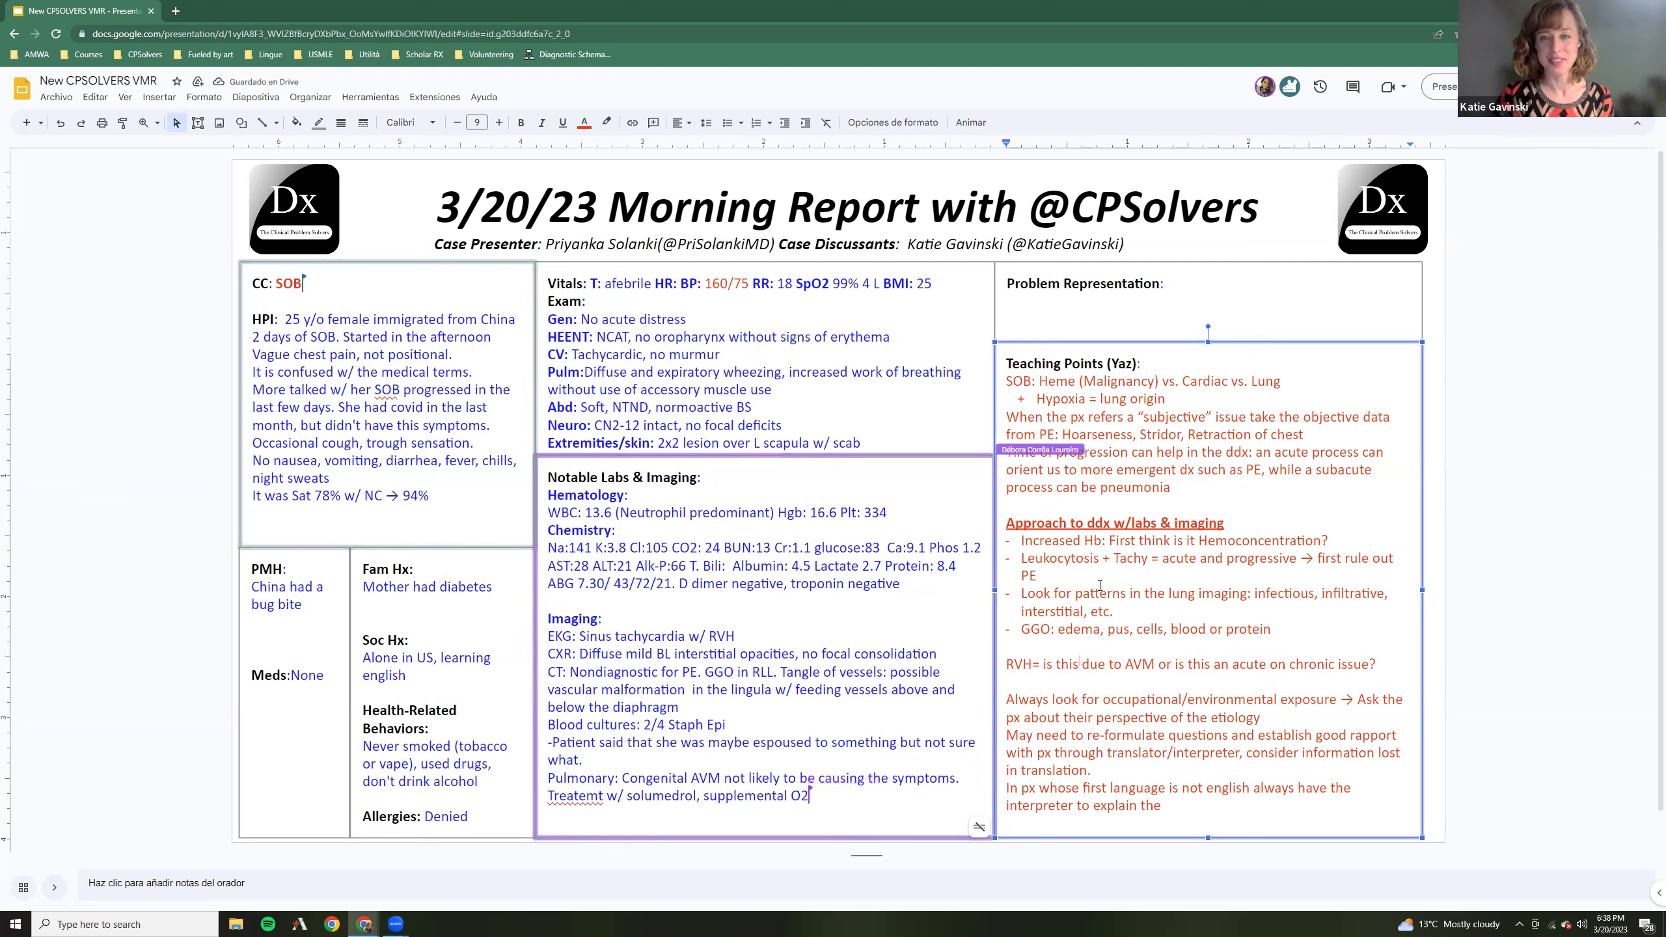
pyautogui.click(1031, 663)
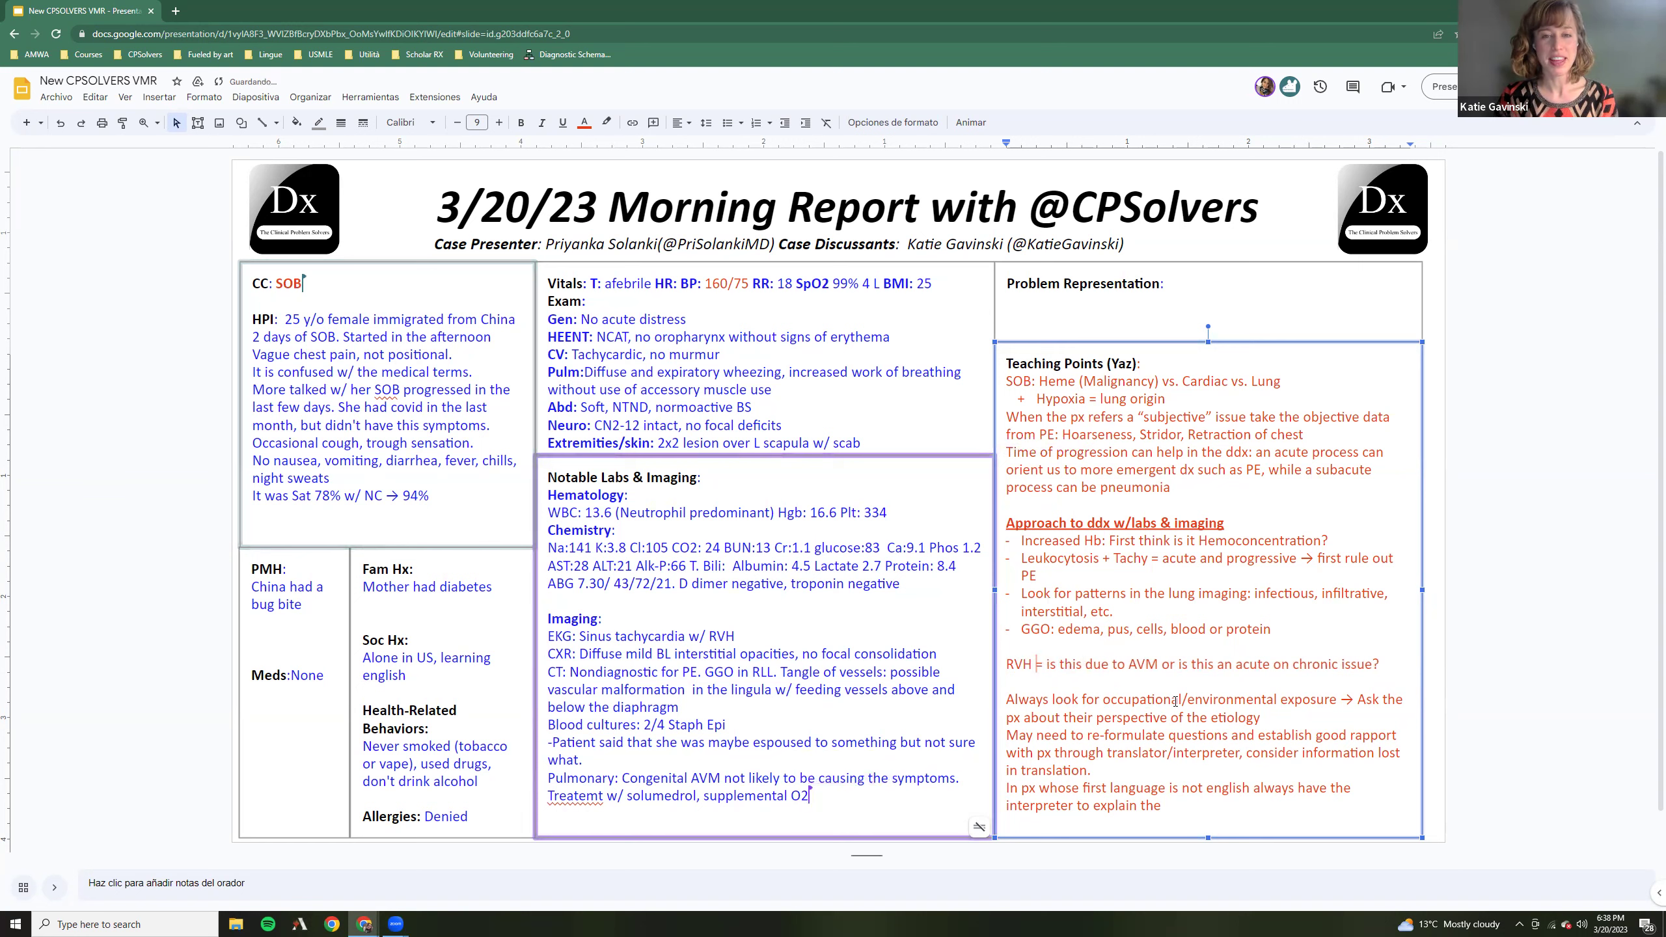
pyautogui.click(1170, 802)
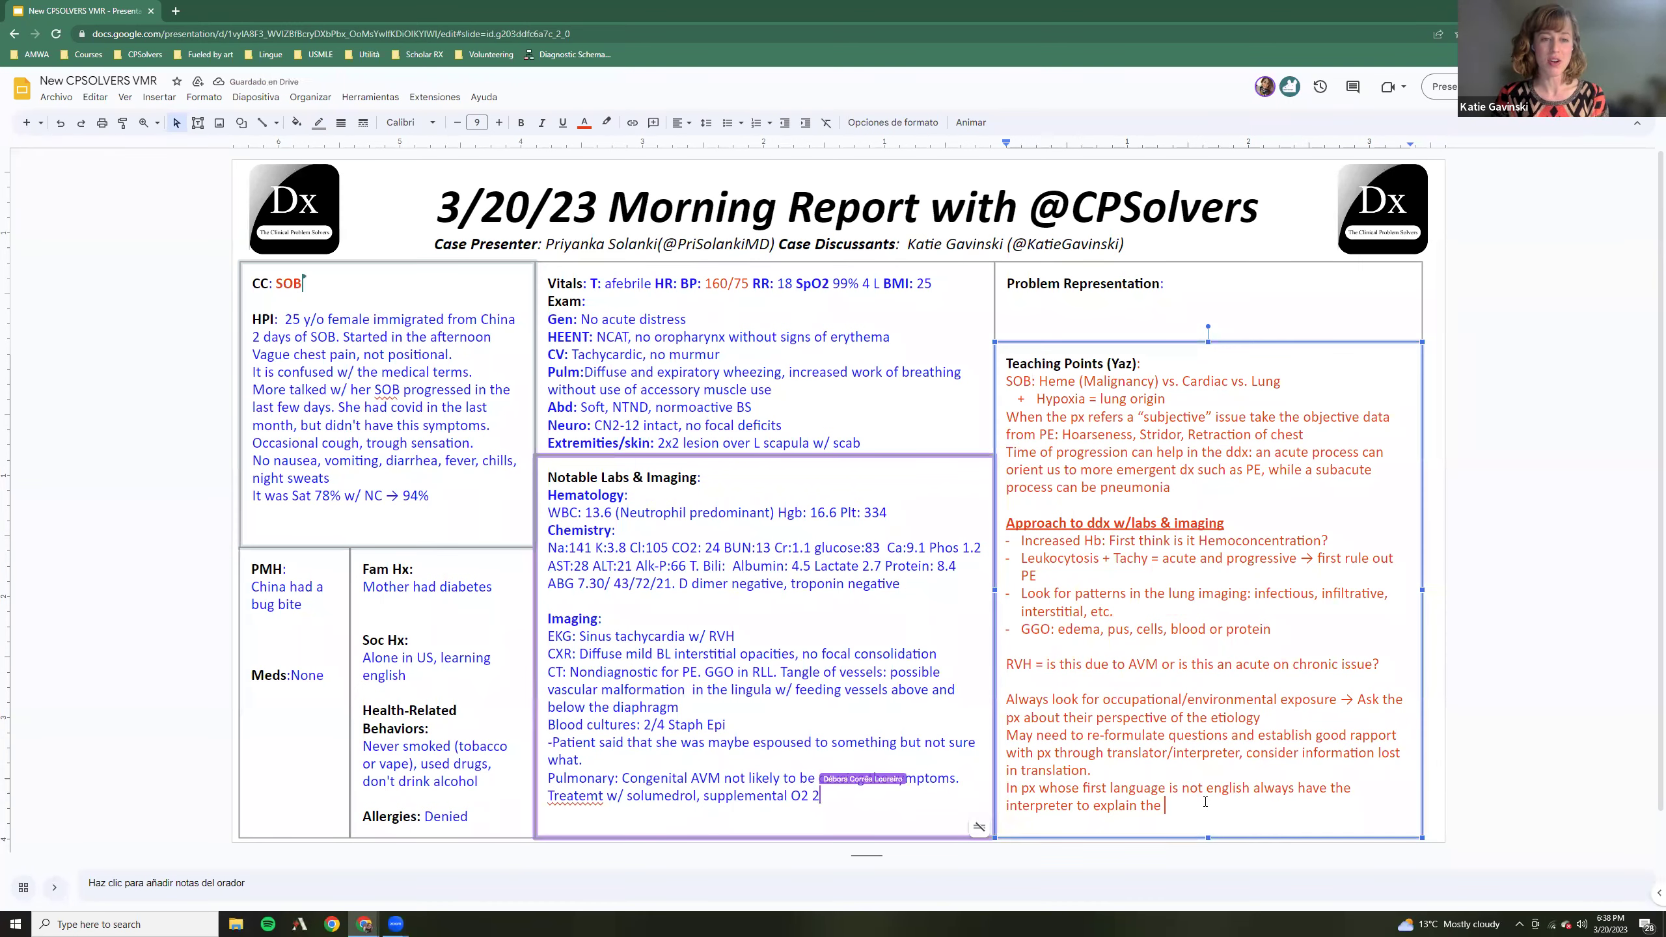
pyautogui.write('medical pr')
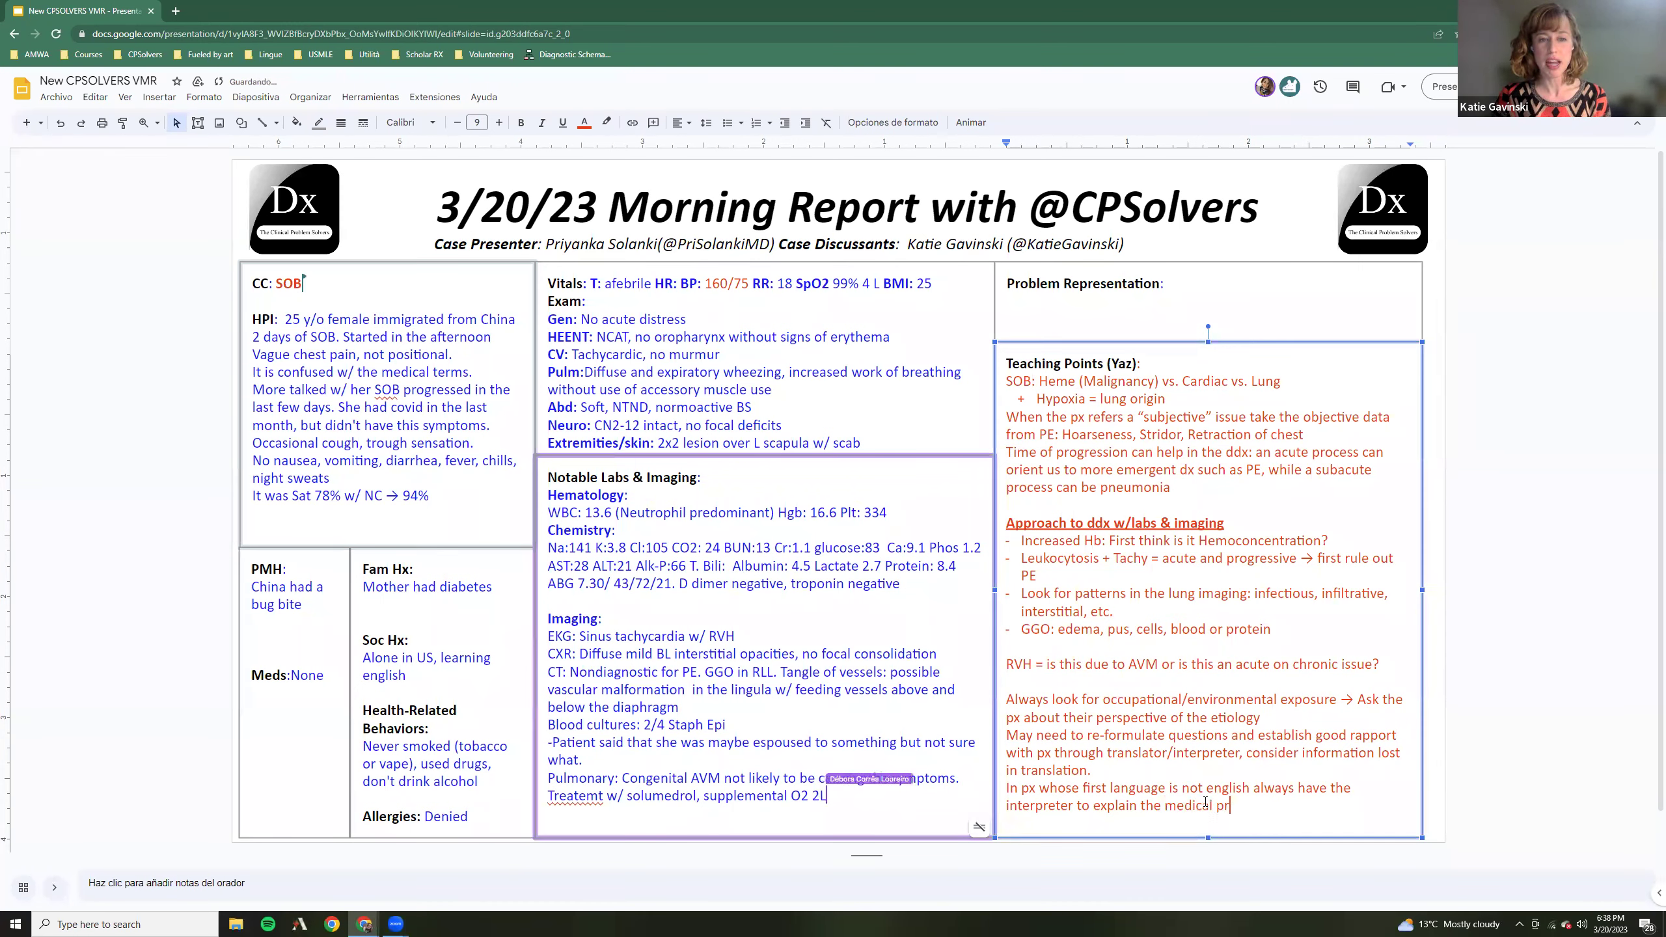
pyautogui.write('ocesses')
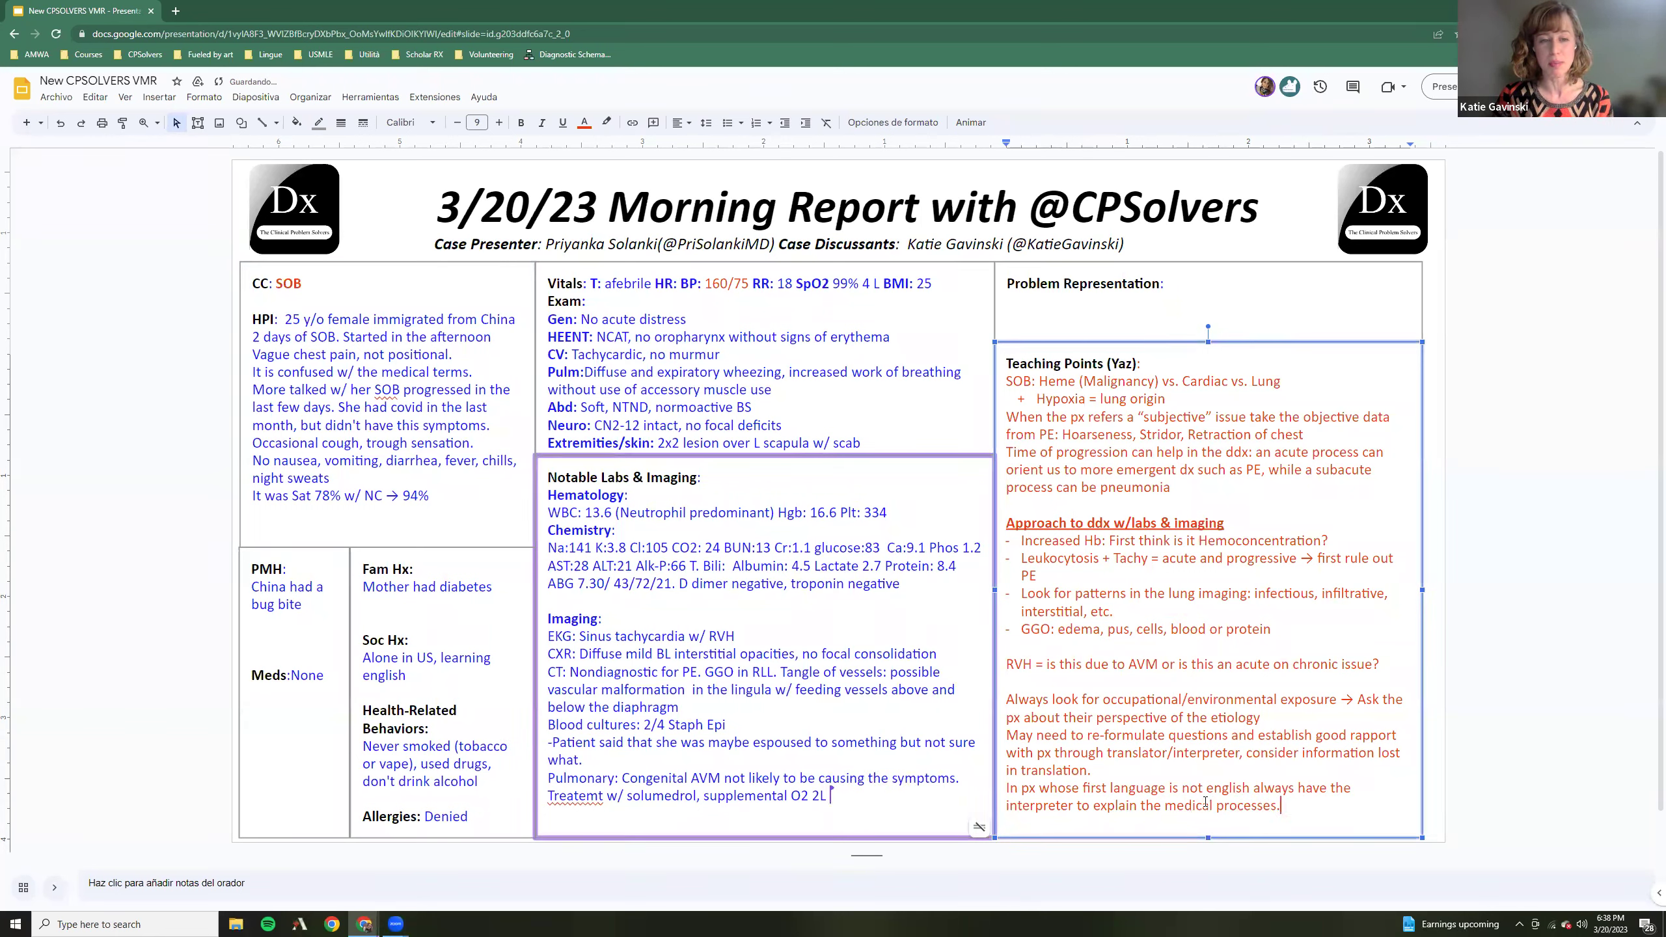
pyautogui.write('.')
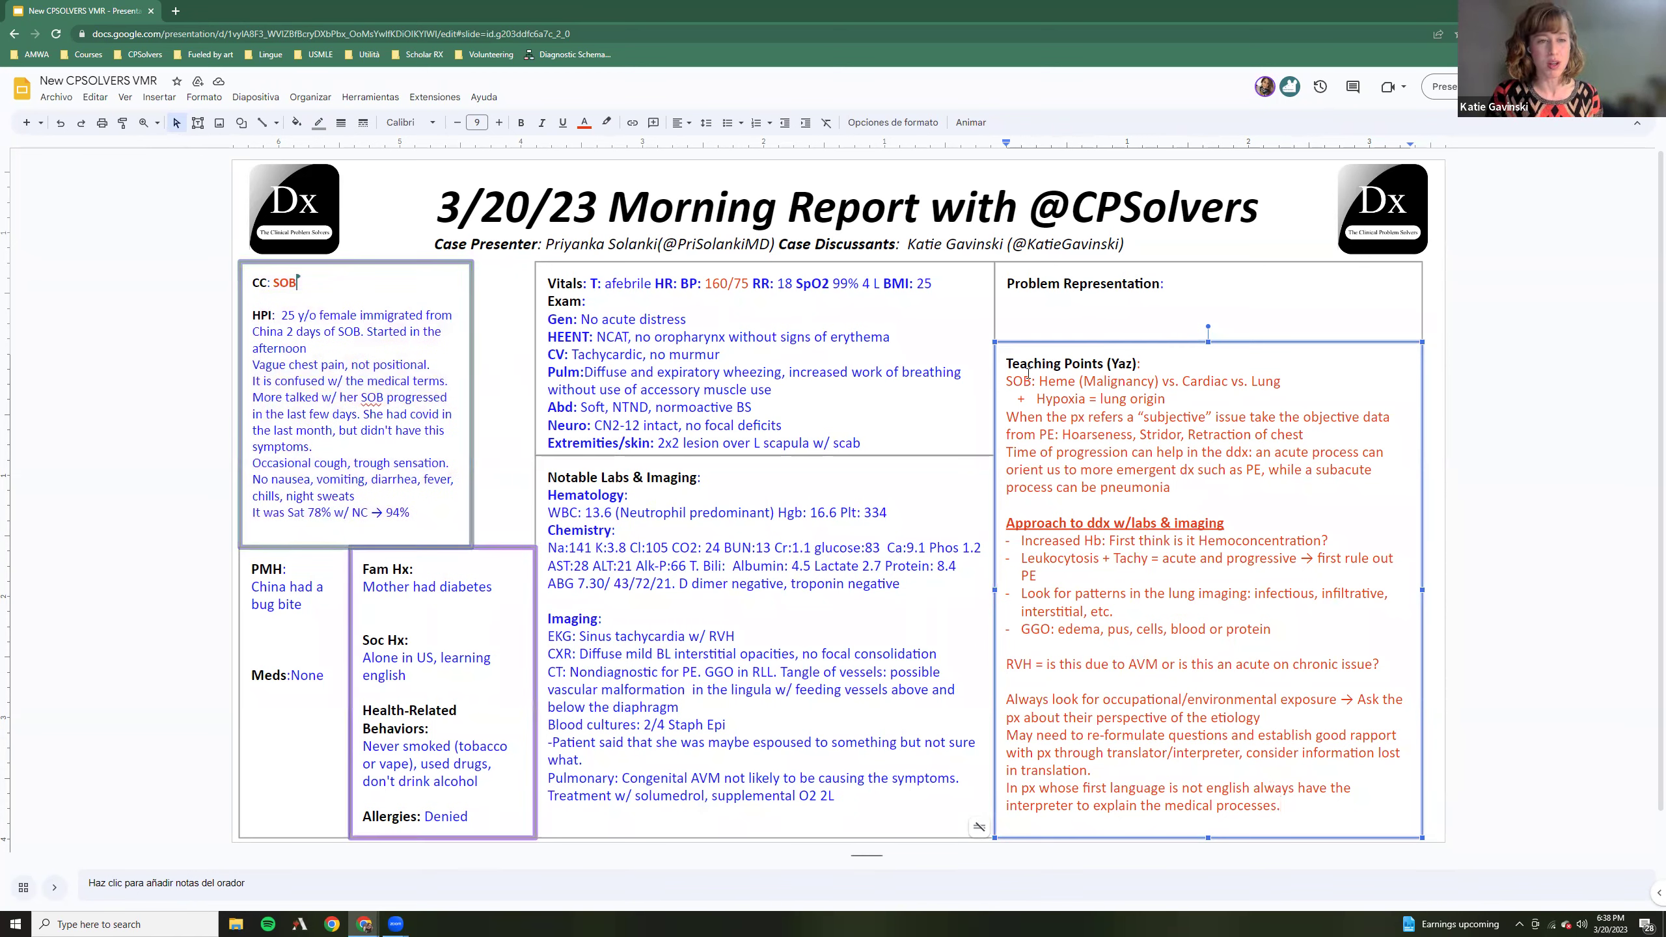
# Bold and underline the line 'SOB: Heme (Malignancy) vs. Cardiac vs. Lung'
pyautogui.moveTo(1008, 381); pyautogui.dragTo(1288, 384)
pyautogui.click(562, 122)
pyautogui.click(521, 122)
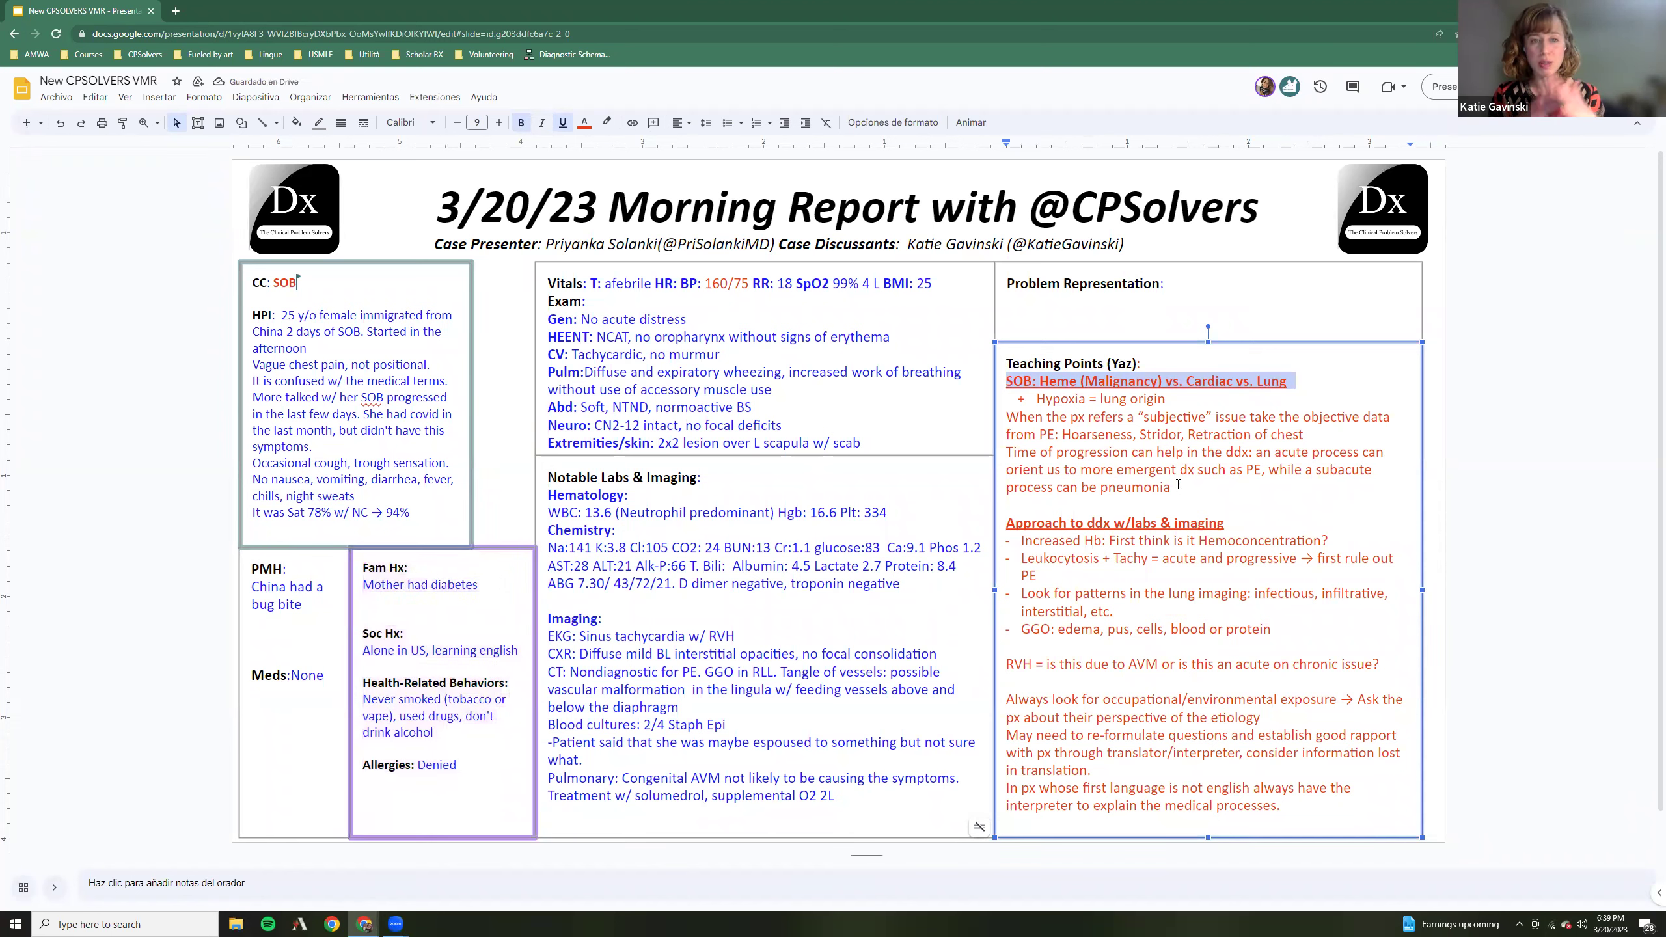
pyautogui.click(1175, 489)
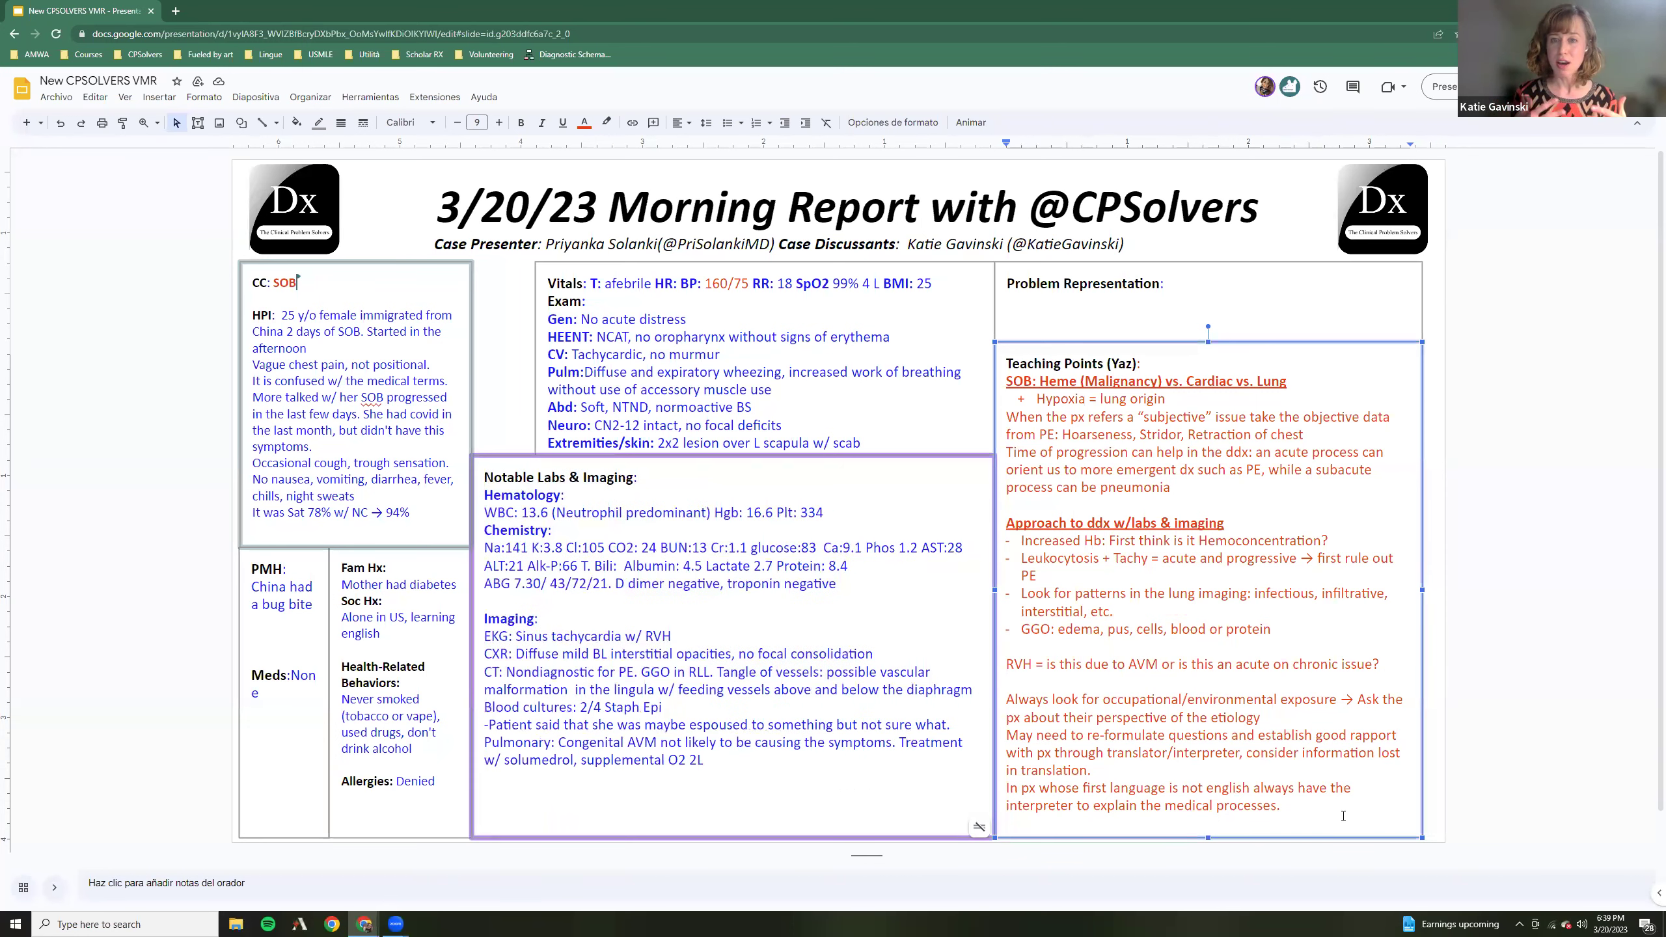
# Add 'Confirmation bias: the tx may work but not for the right reasons.' with corrected spelling
pyautogui.write('Bias of conforma')
pyautogui.press('BackSpace')
pyautogui.press('BackSpace')
pyautogui.press('BackSpace')
pyautogui.press('BackSpace')
pyautogui.press('BackSpace')
pyautogui.press('BackSpace')
pyautogui.press('BackSpace')
pyautogui.press('BackSpace')
pyautogui.press('BackSpace')
pyautogui.press('BackSpace')
pyautogui.press('BackSpace')
pyautogui.press('BackSpace')
pyautogui.press('BackSpace')
pyautogui.press('BackSpace')
pyautogui.press('BackSpace')
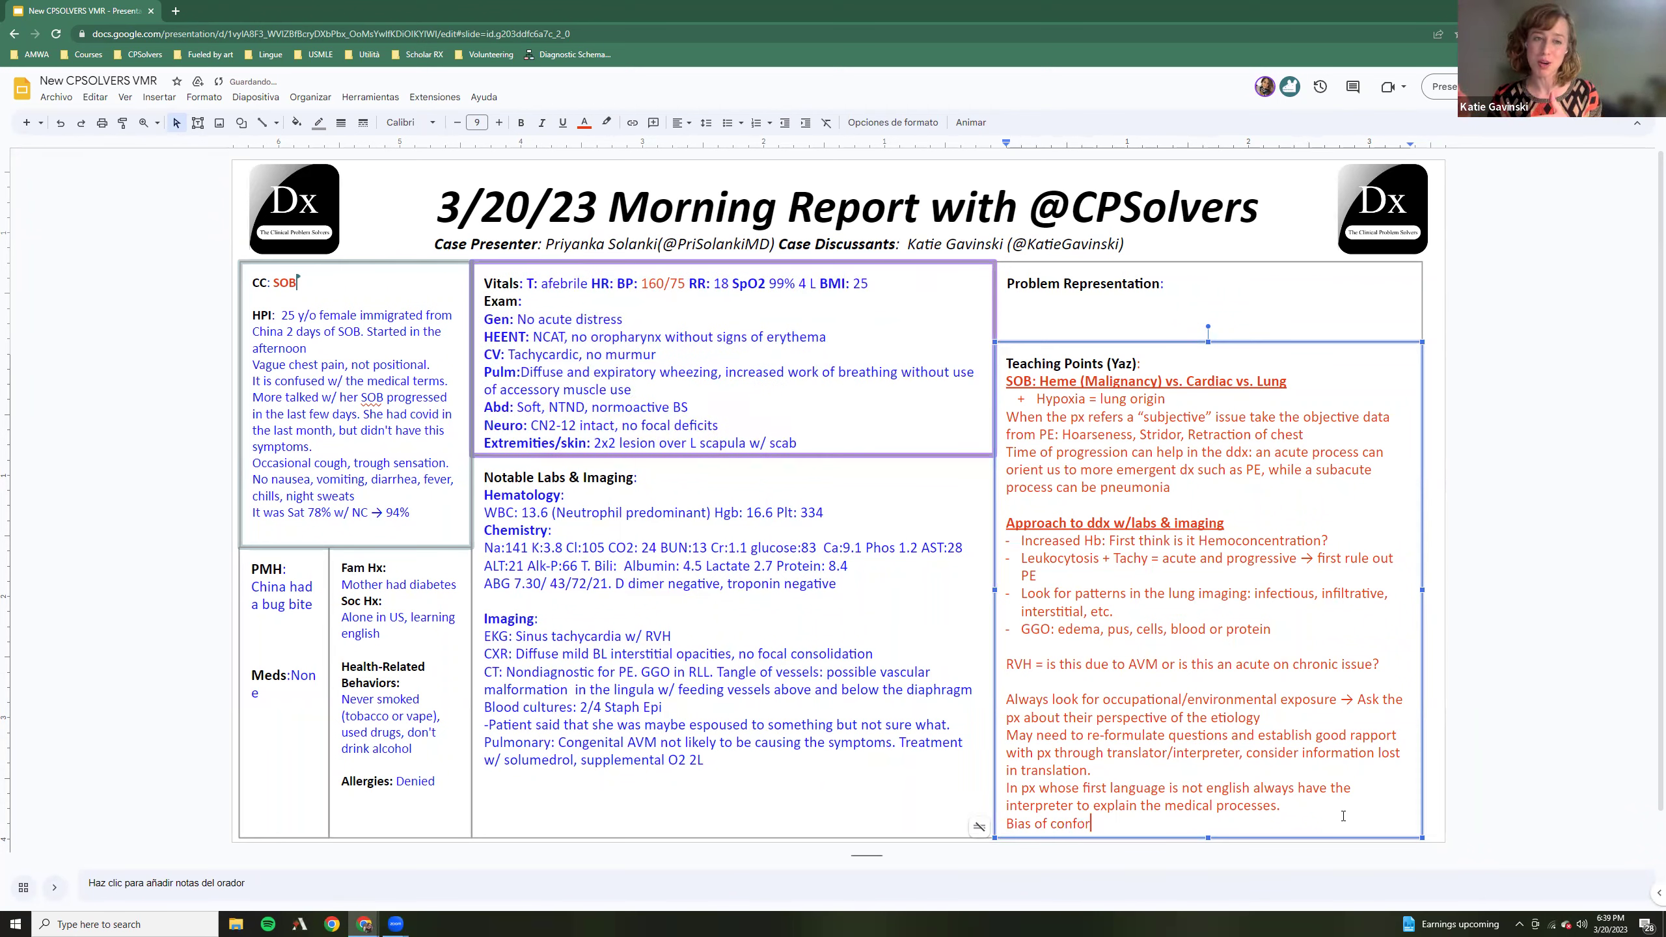
pyautogui.press('BackSpace')
pyautogui.write('Confo')
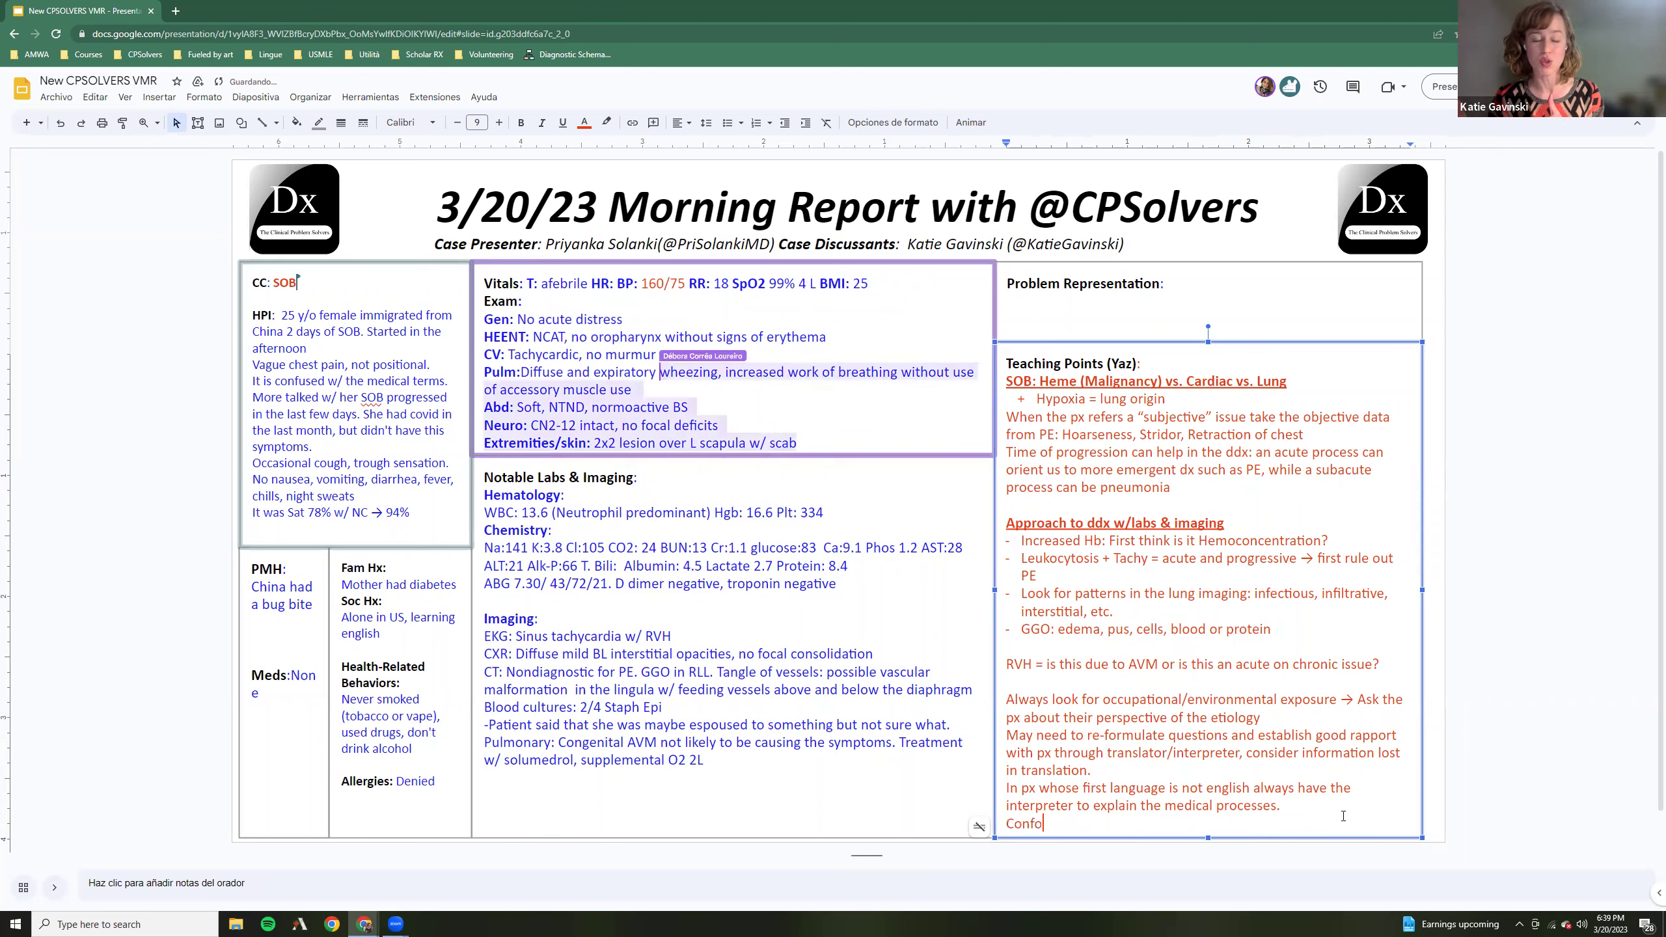
pyautogui.write('rmation b')
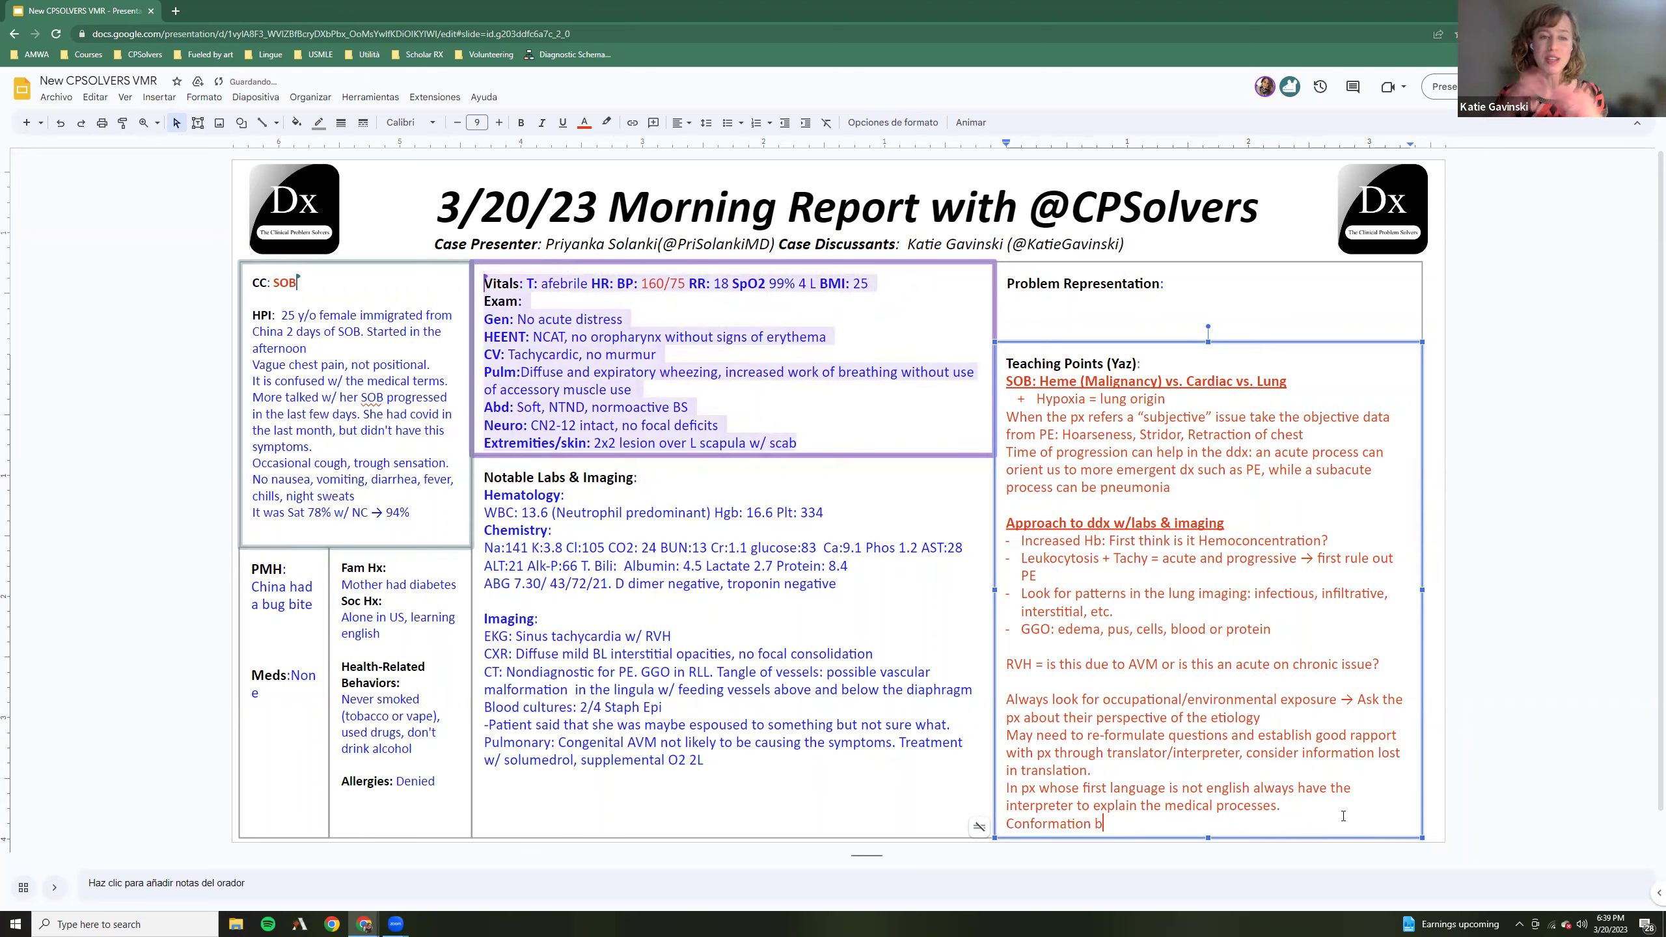
pyautogui.write('ias: the tx')
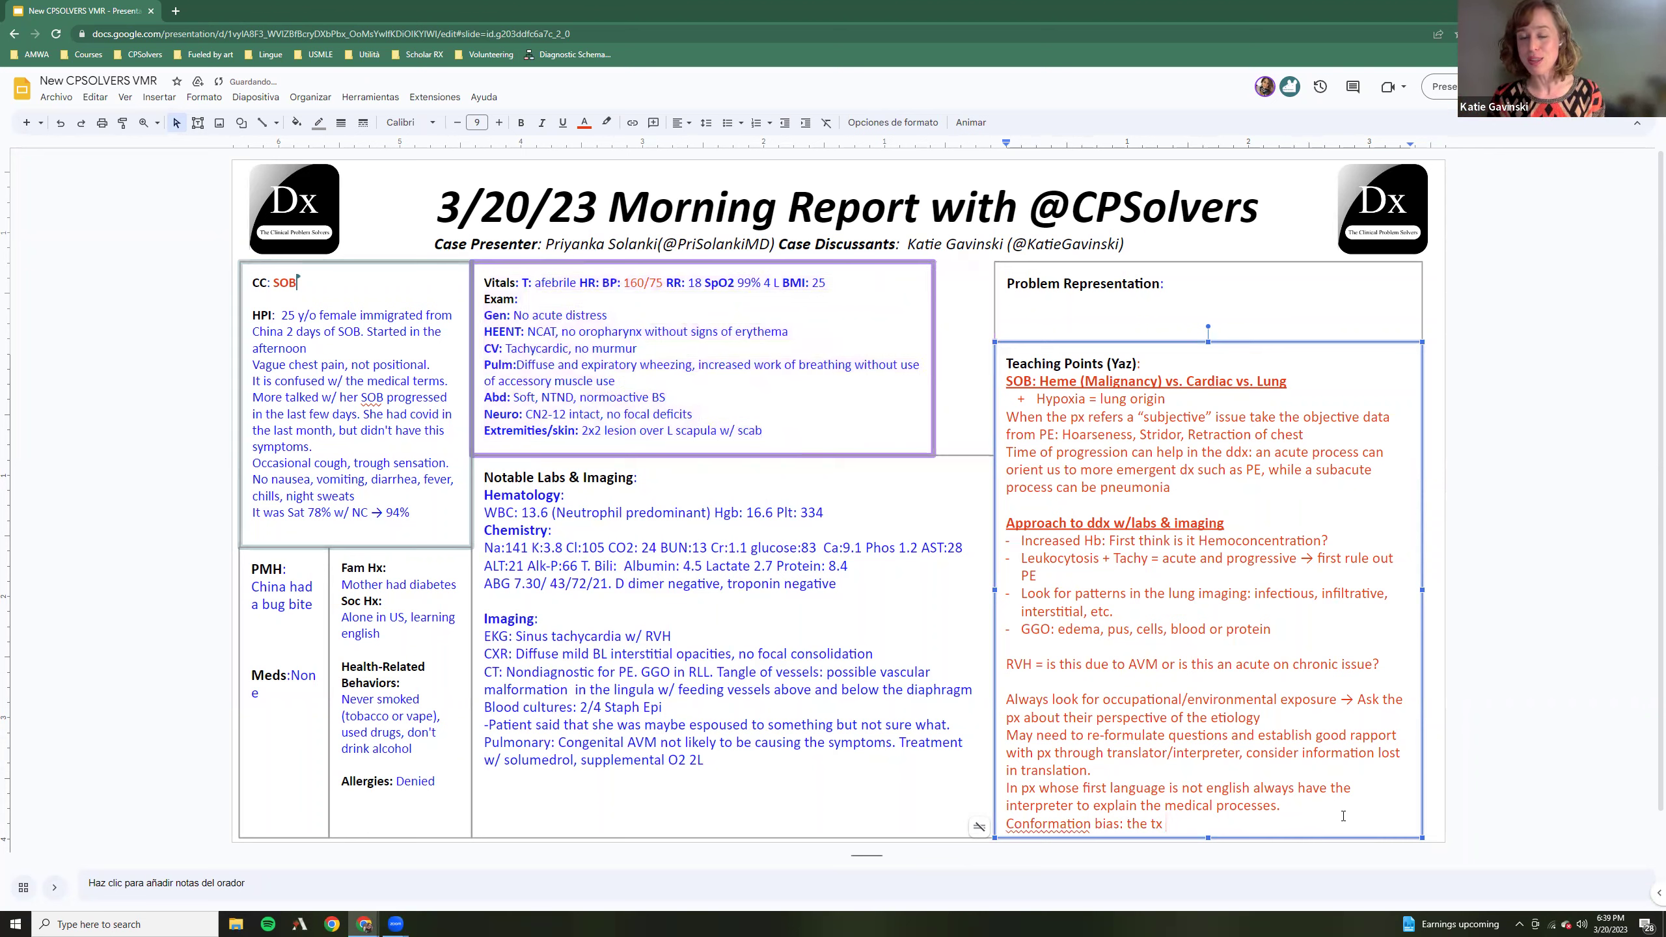
pyautogui.write(' may work ')
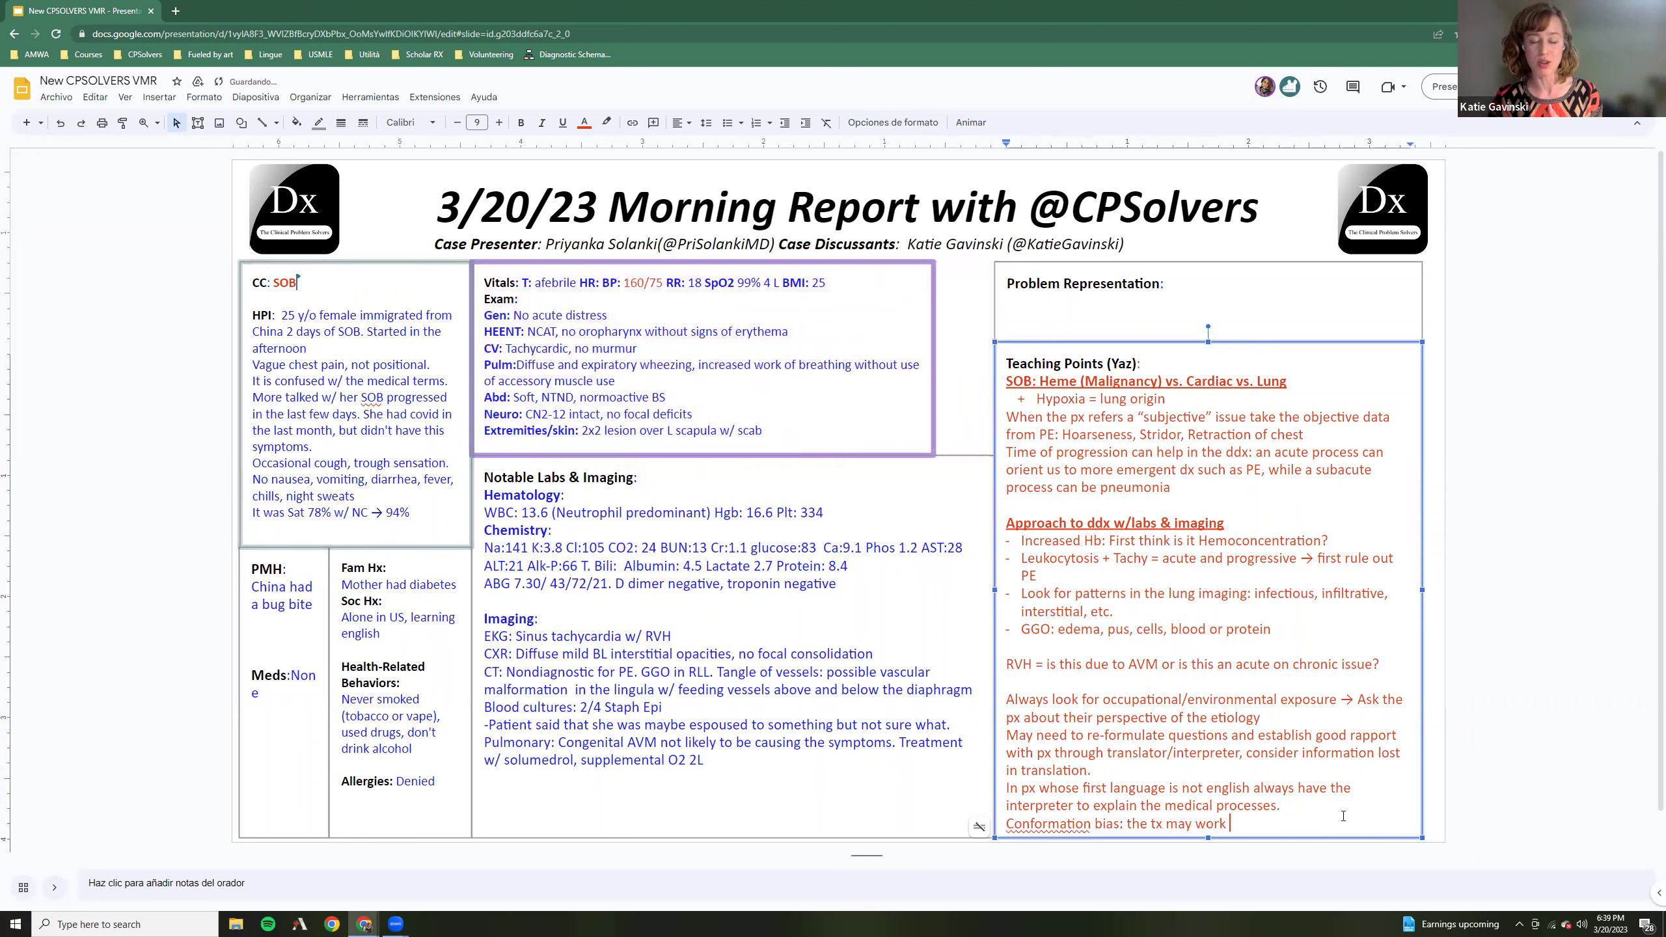
pyautogui.write('but not for the right ')
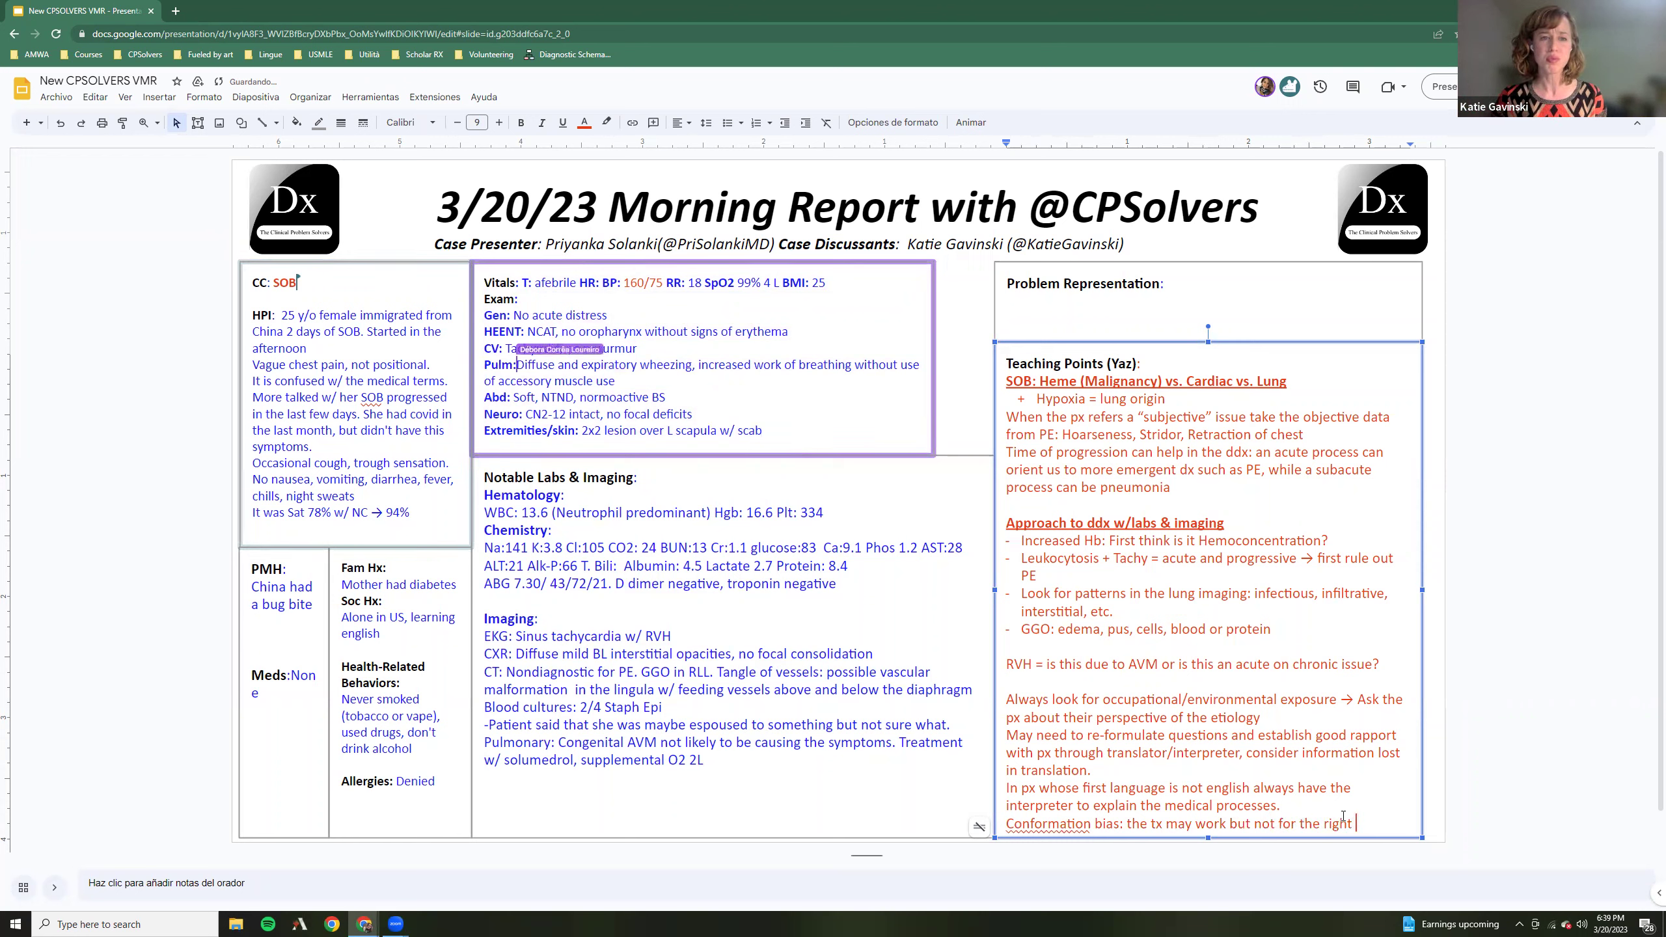
pyautogui.write('reasons.')
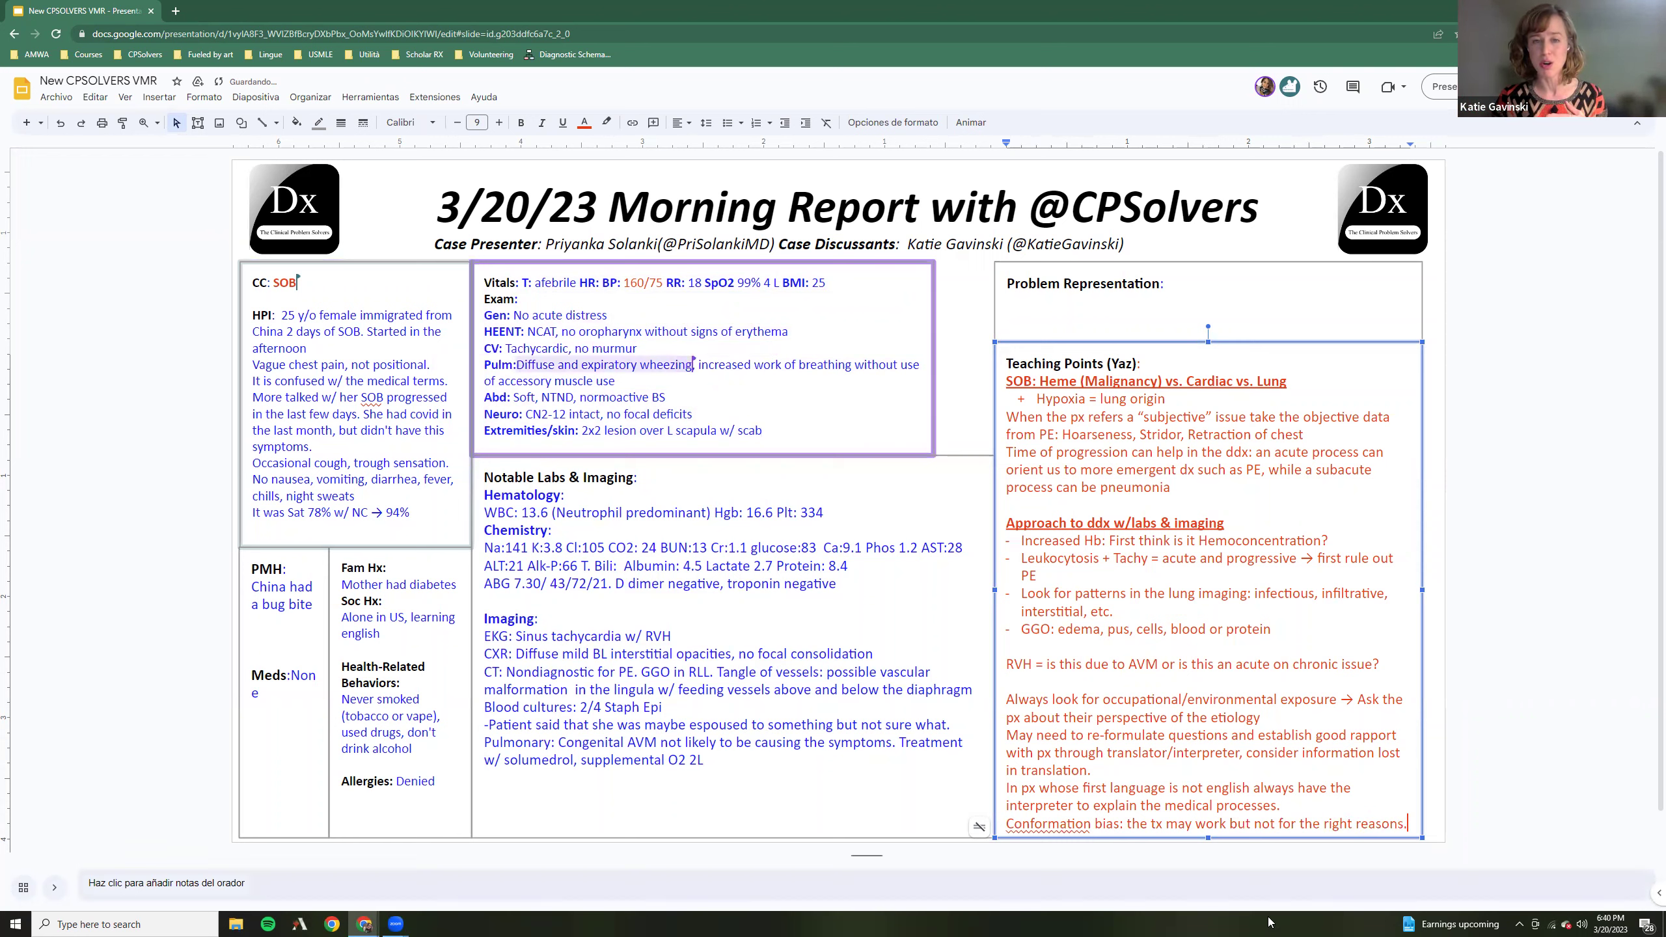
pyautogui.click(1043, 824)
pyautogui.press('BackSpace')
pyautogui.write('i')
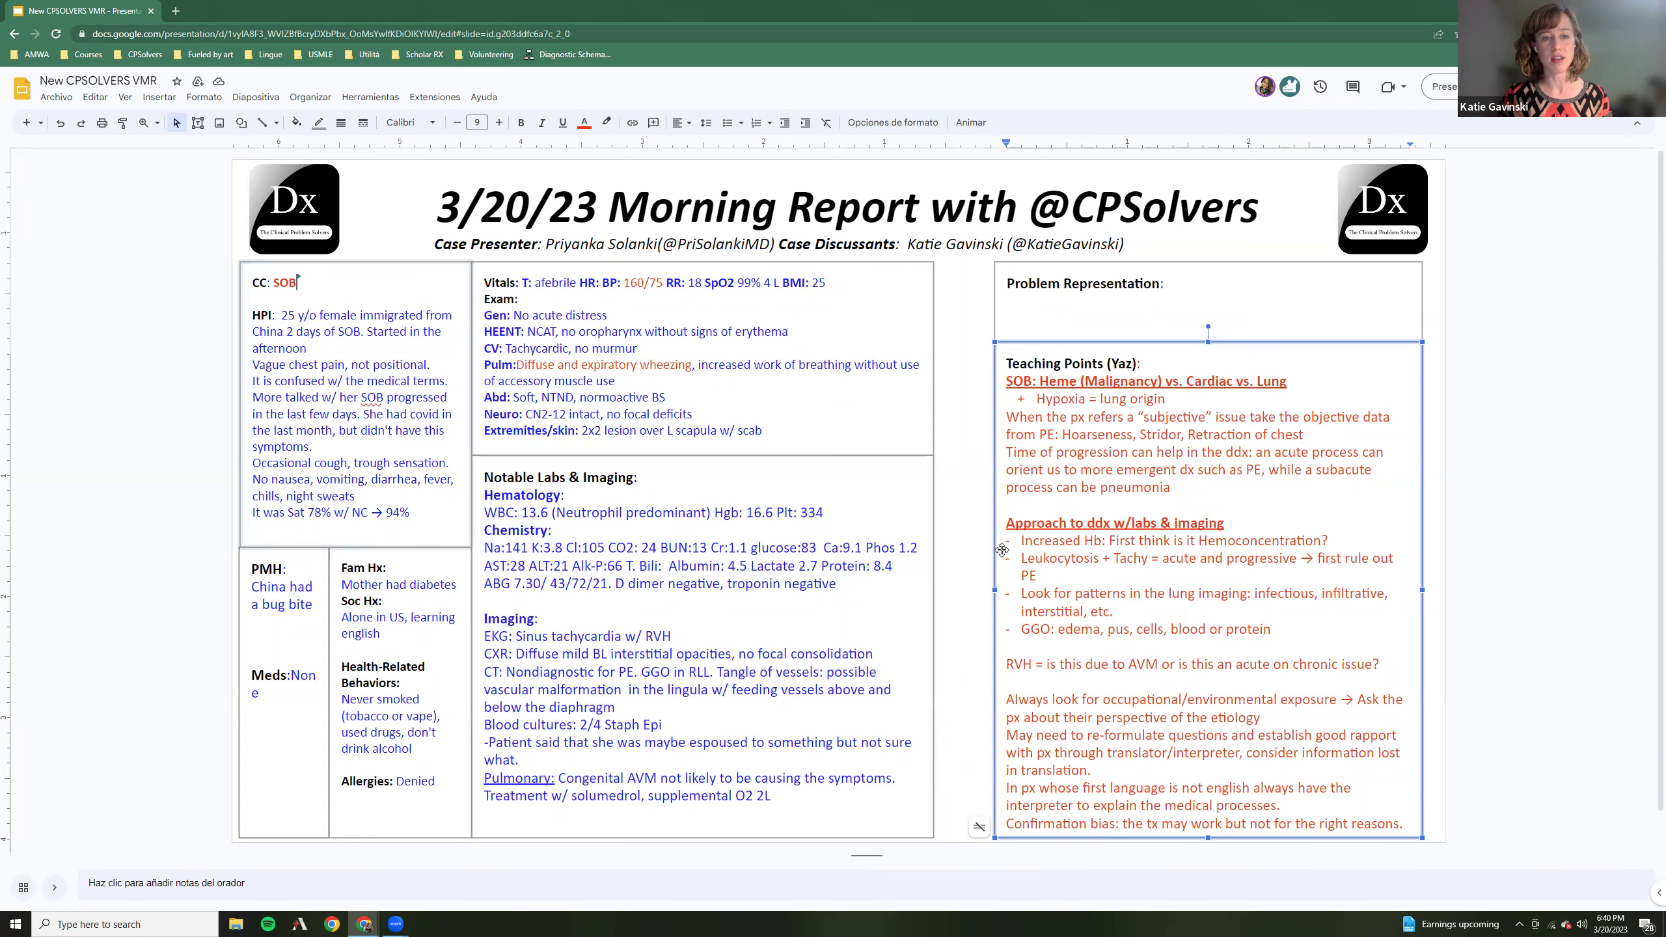
# Widen the Teaching Points box leftward, undoing an overly wide Problem Representation resize
pyautogui.moveTo(995, 589); pyautogui.dragTo(934, 589)
pyautogui.click(995, 302)
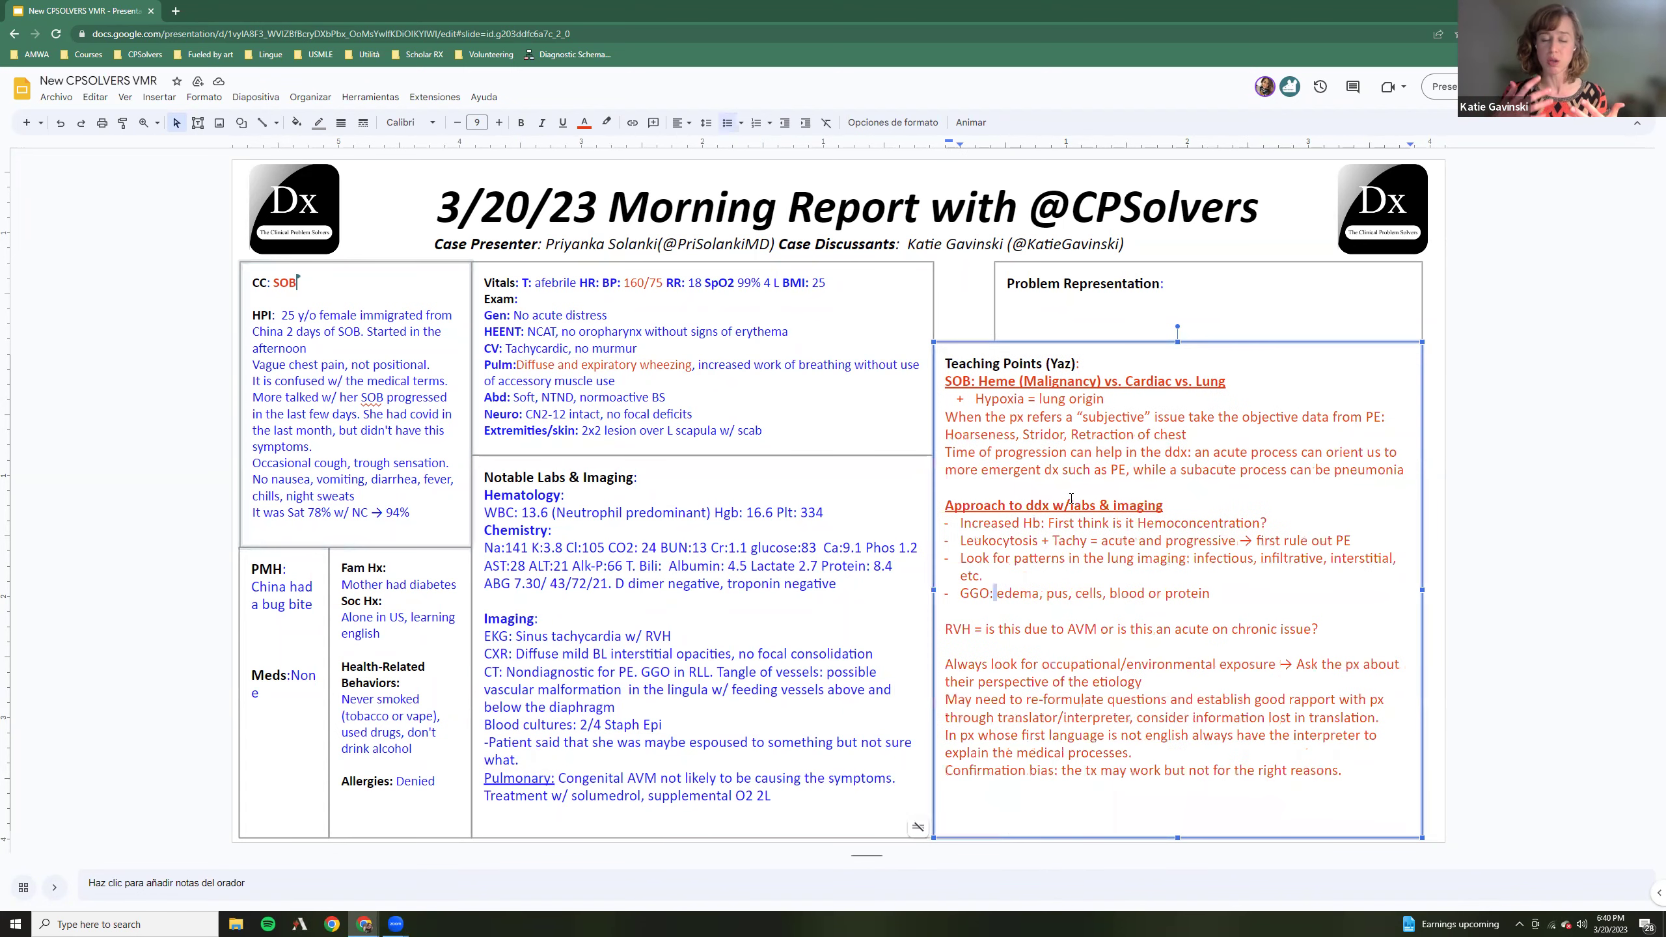
pyautogui.moveTo(981, 302); pyautogui.dragTo(863, 302)
pyautogui.click(1074, 311)
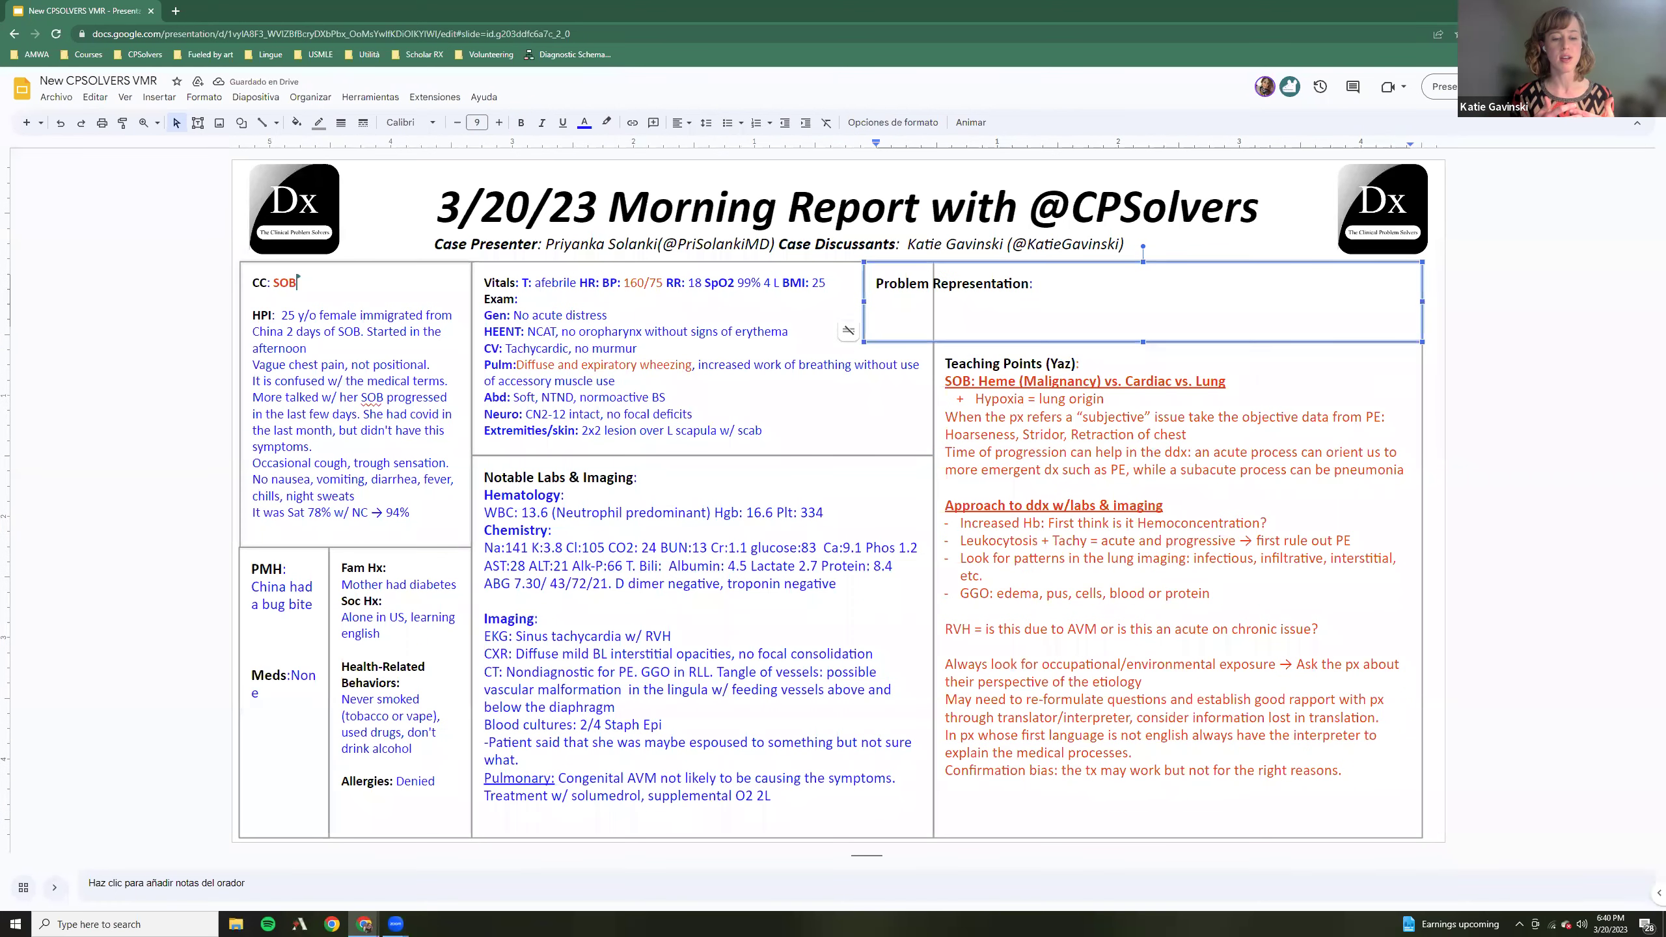
pyautogui.hotkey('ctrl', 'z')
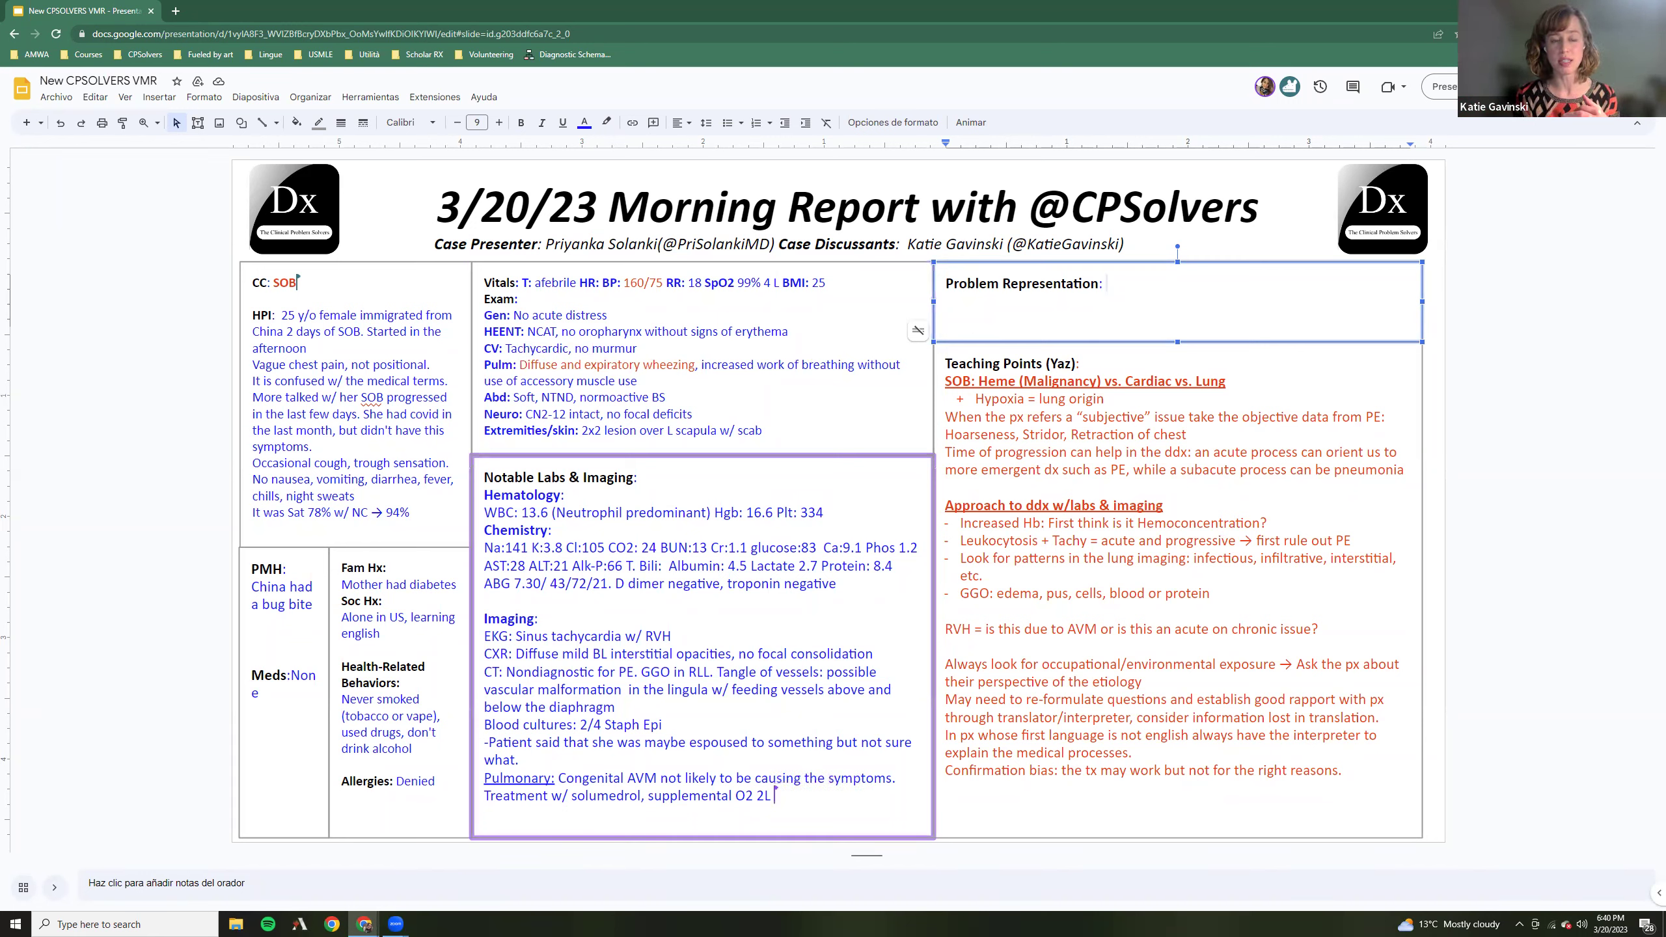
# Add '(May need to repeat imaging to determine ddx)' on a new line under the RVH question
pyautogui.click(1356, 637)
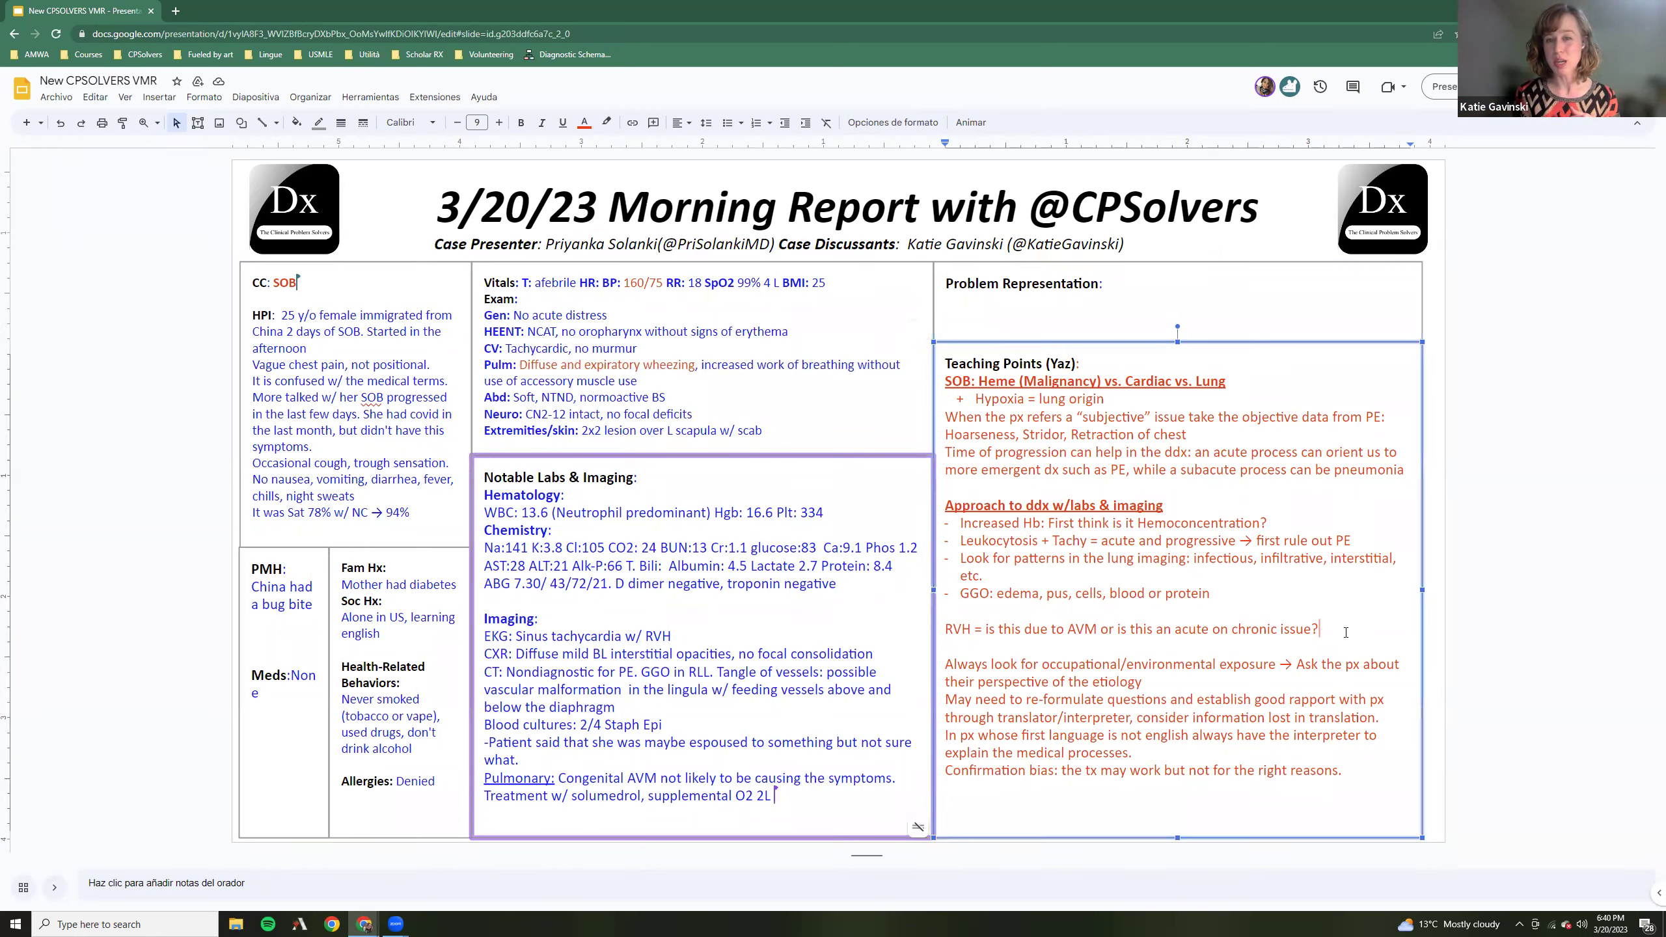
pyautogui.press('Return')
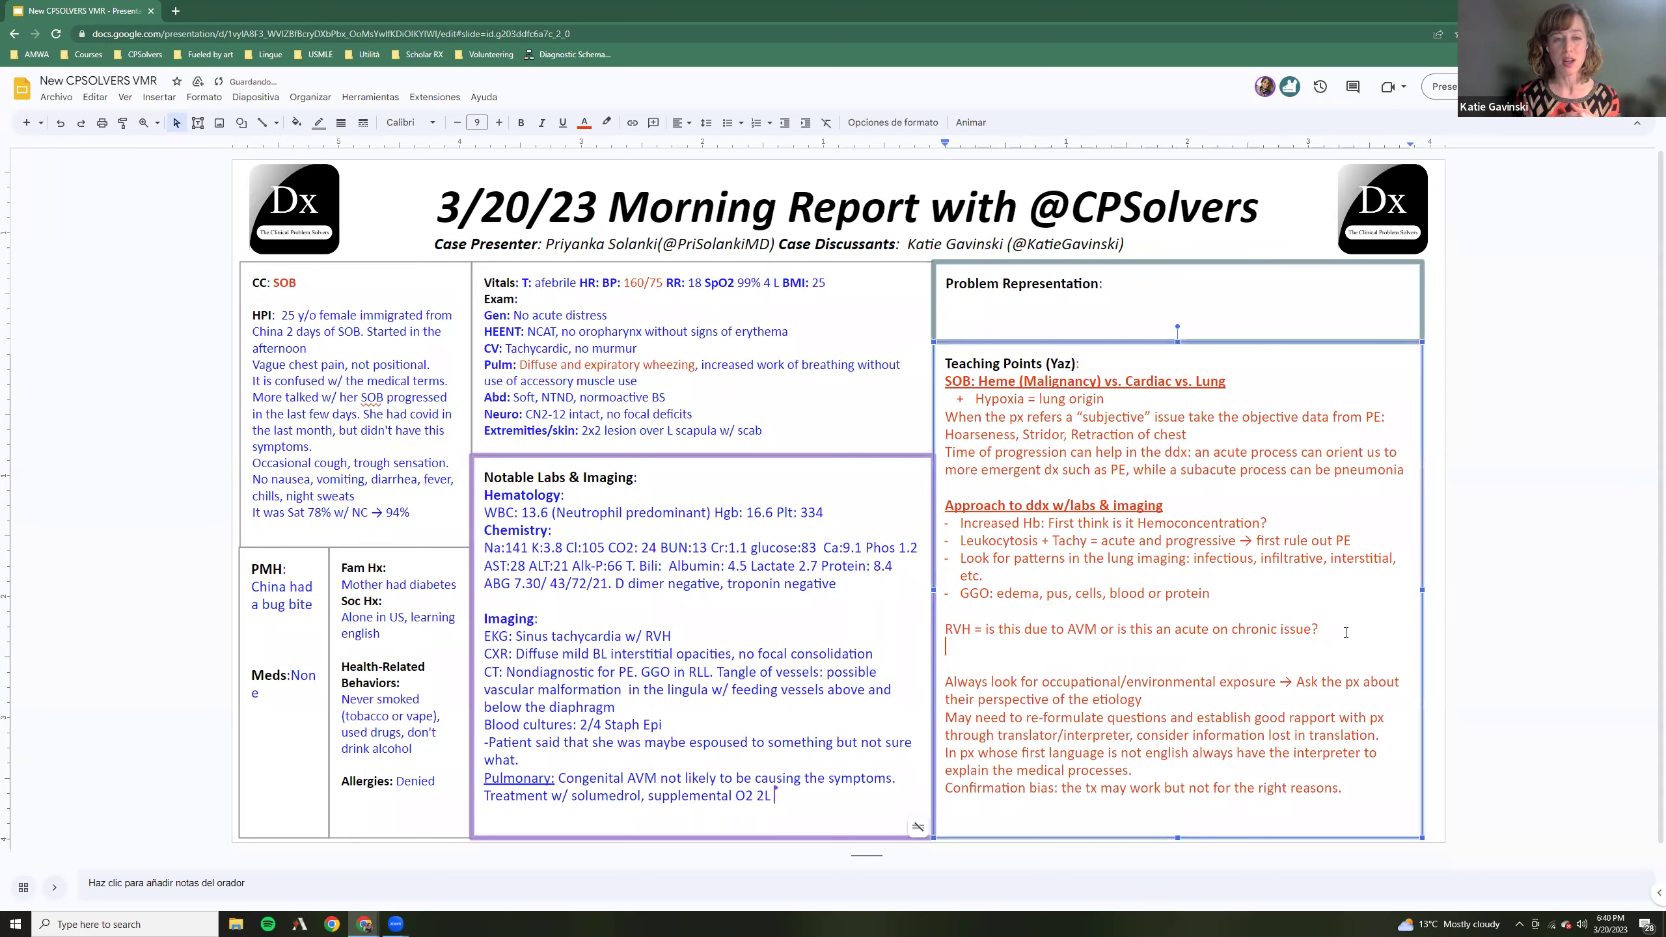
pyautogui.write('(mAY NEED TO REPEAT')
pyautogui.press('BackSpace')
pyautogui.press('BackSpace')
pyautogui.press('BackSpace')
pyautogui.press('BackSpace')
pyautogui.press('BackSpace')
pyautogui.press('BackSpace')
pyautogui.press('BackSpace')
pyautogui.press('BackSpace')
pyautogui.press('BackSpace')
pyautogui.press('BackSpace')
pyautogui.press('BackSpace')
pyautogui.press('BackSpace')
pyautogui.press('BackSpace')
pyautogui.press('BackSpace')
pyautogui.press('BackSpace')
pyautogui.press('BackSpace')
pyautogui.press('BackSpace')
pyautogui.press('BackSpace')
pyautogui.write('May need to repeat imaging to determine ')
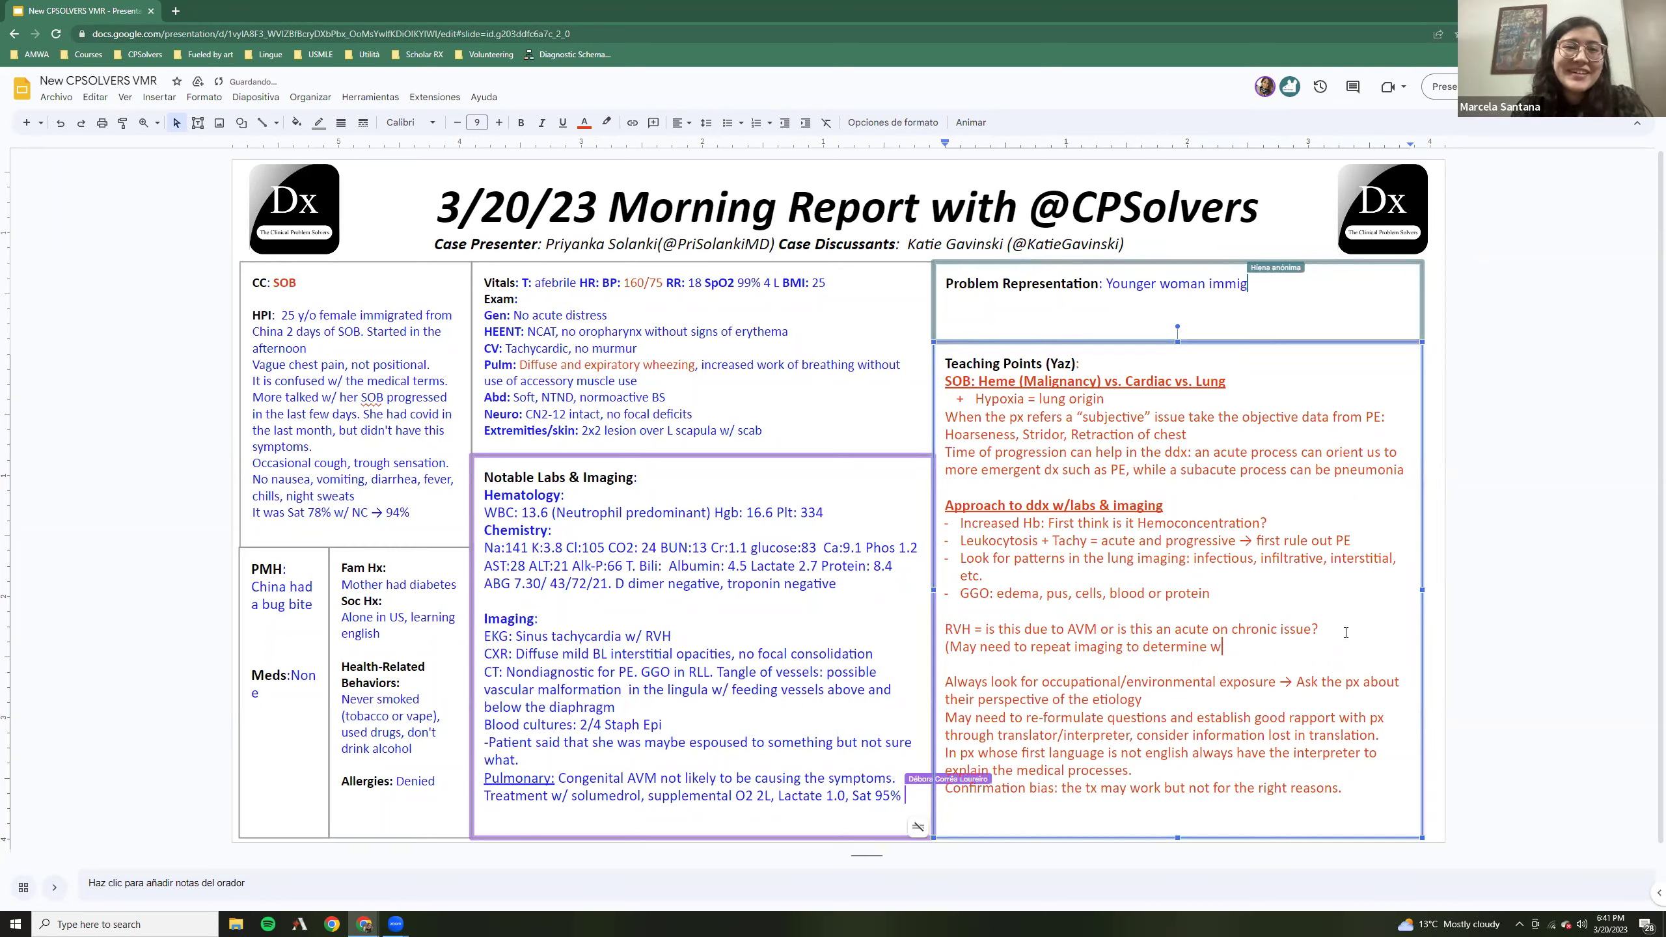
pyautogui.write('ddx)')
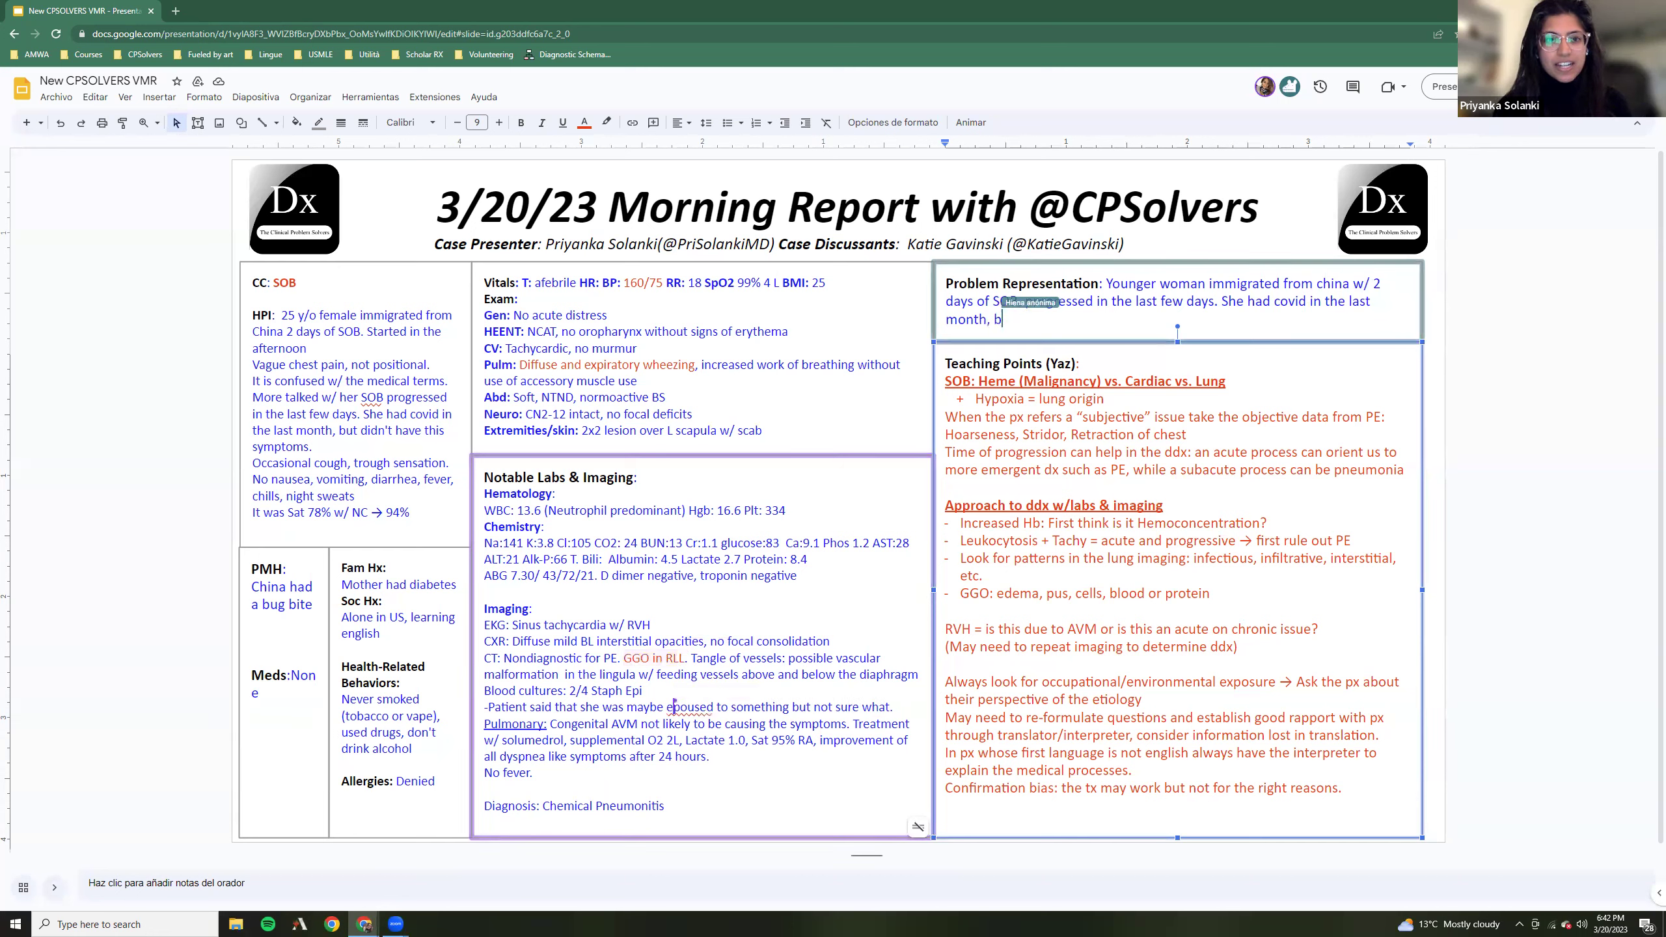
# Finish the Problem Representation summary with 'but without symptoms.'
pyautogui.write('ut withou')
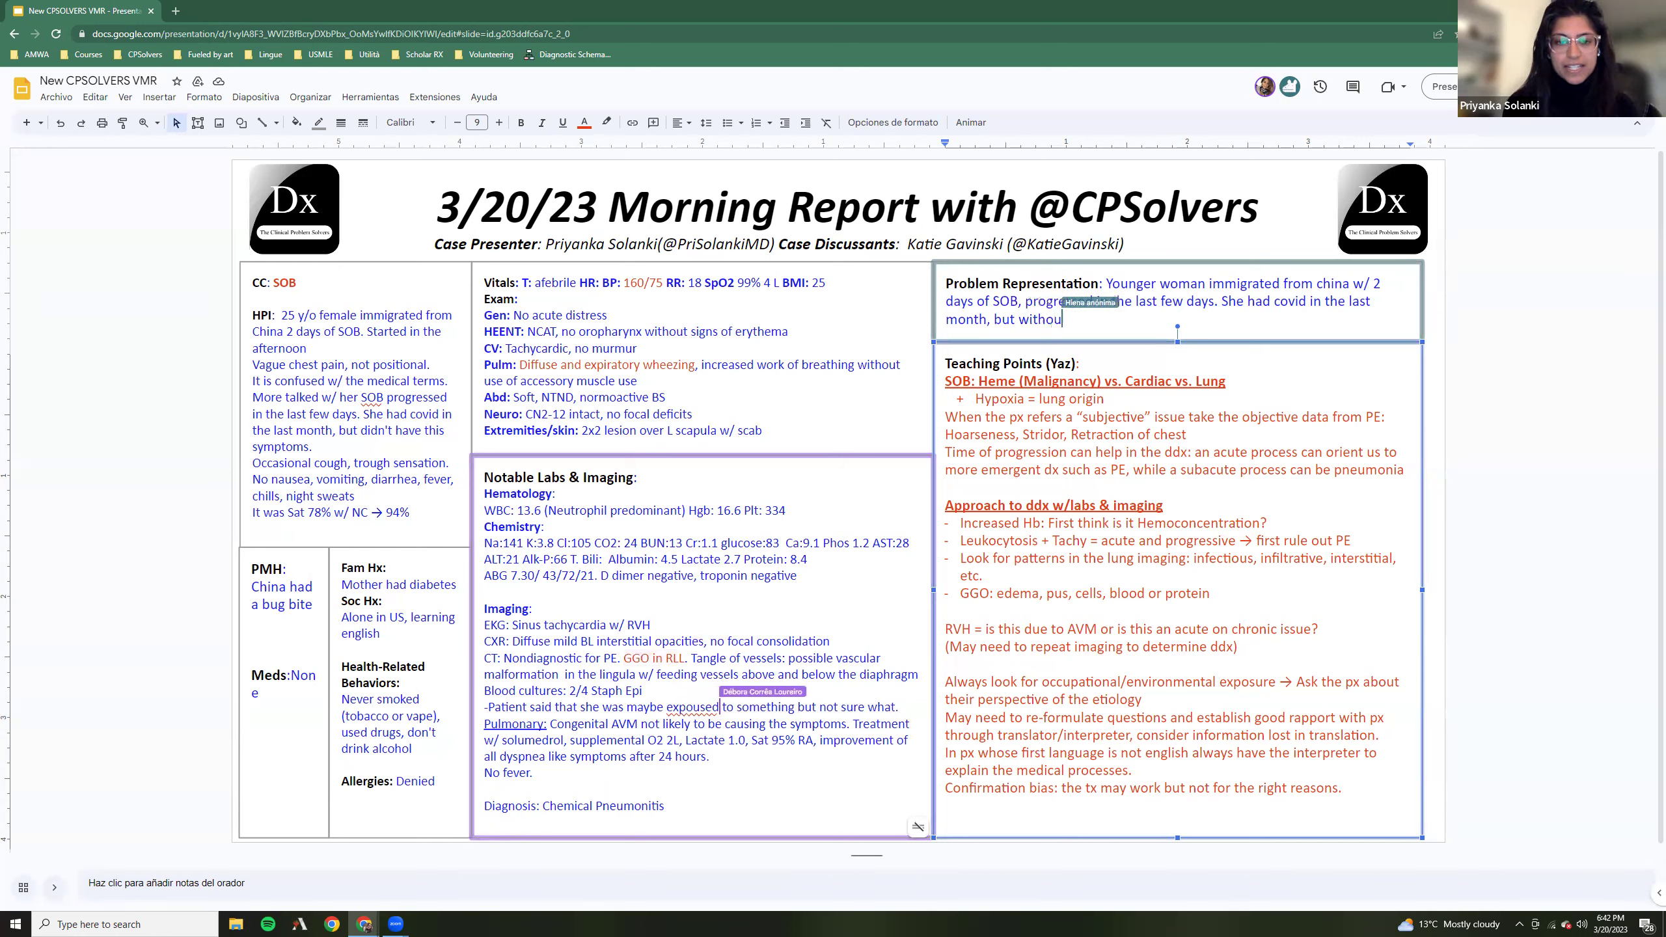
pyautogui.write('t ')
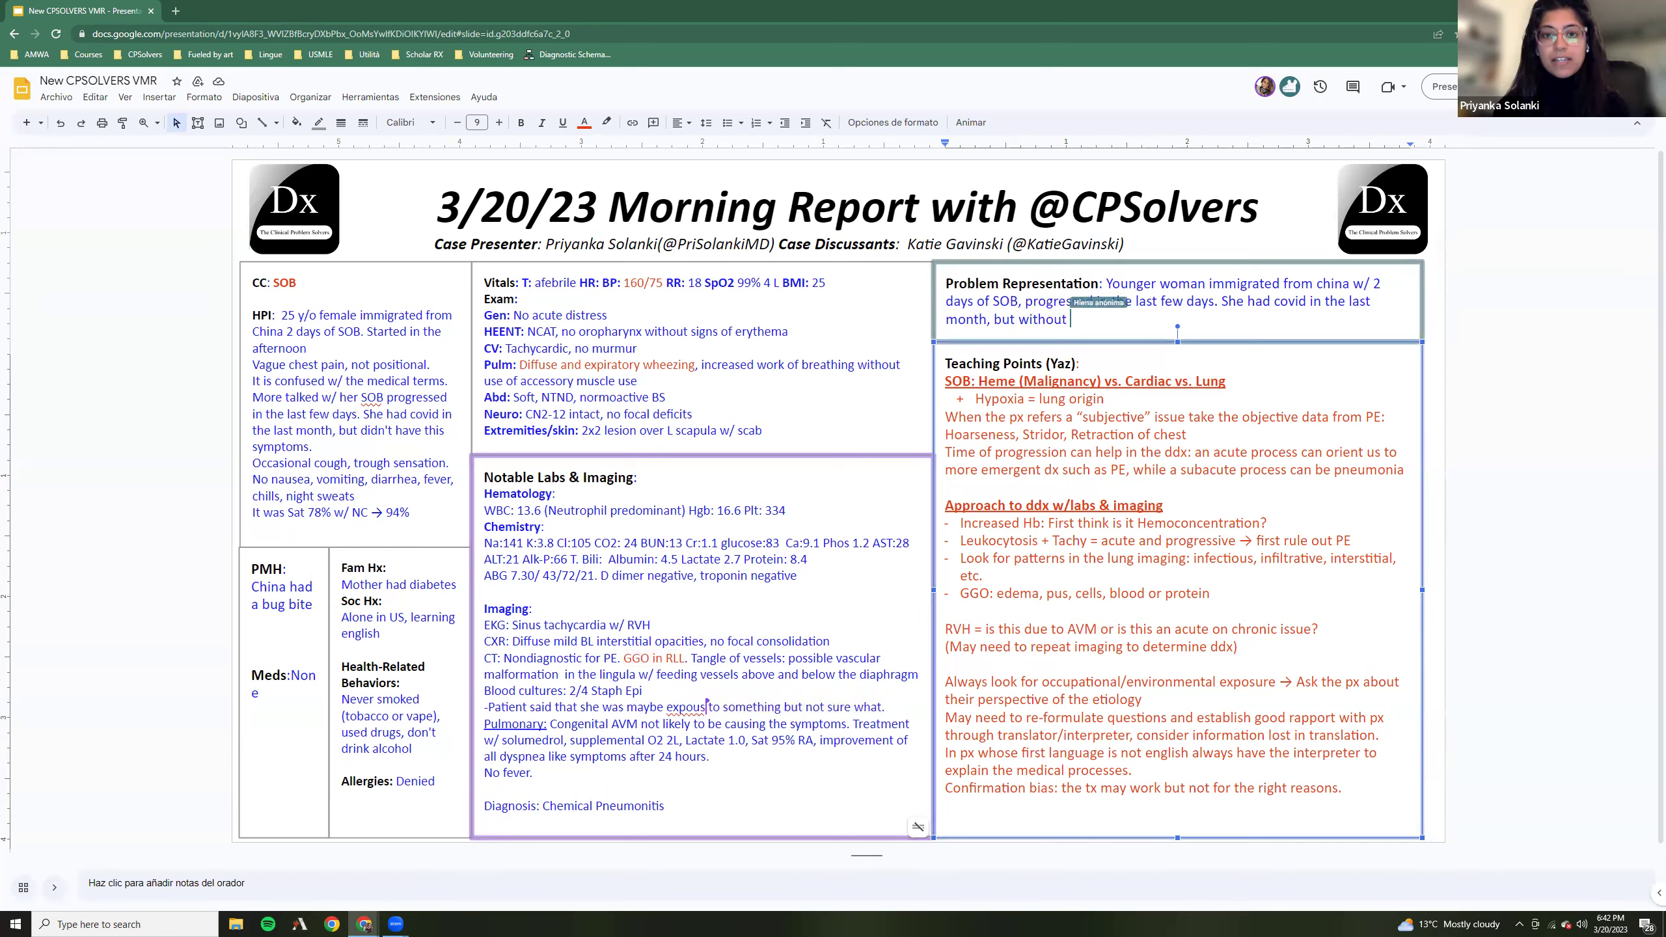
pyautogui.write('symptoms')
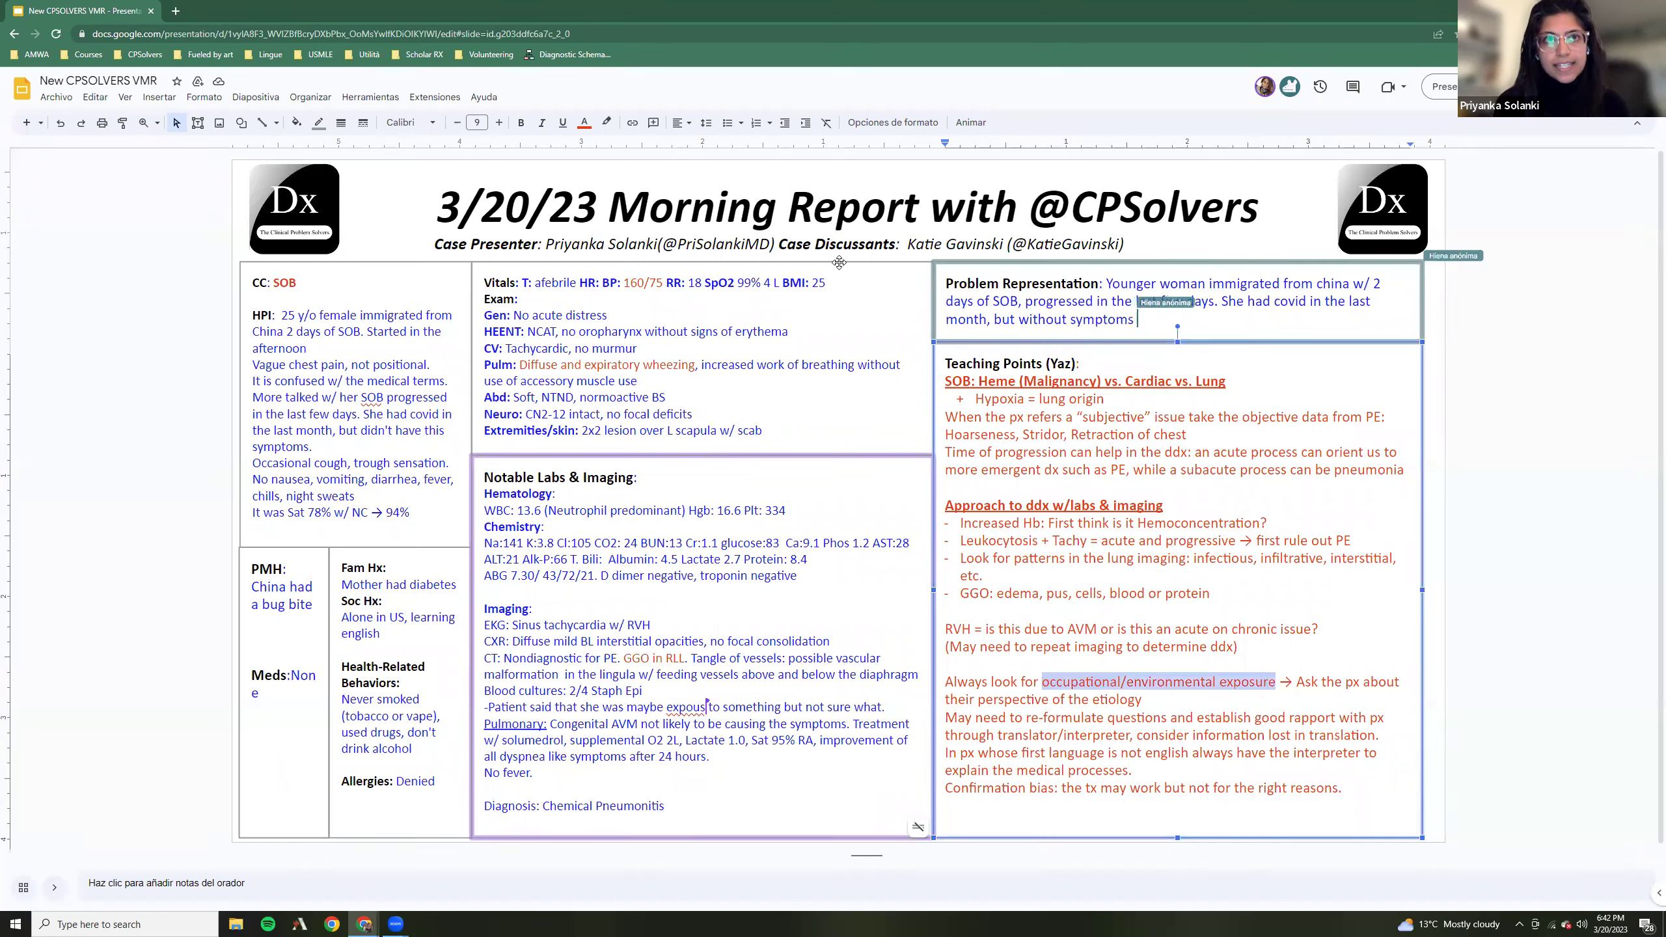
pyautogui.press('BackSpace')
pyautogui.write('.')
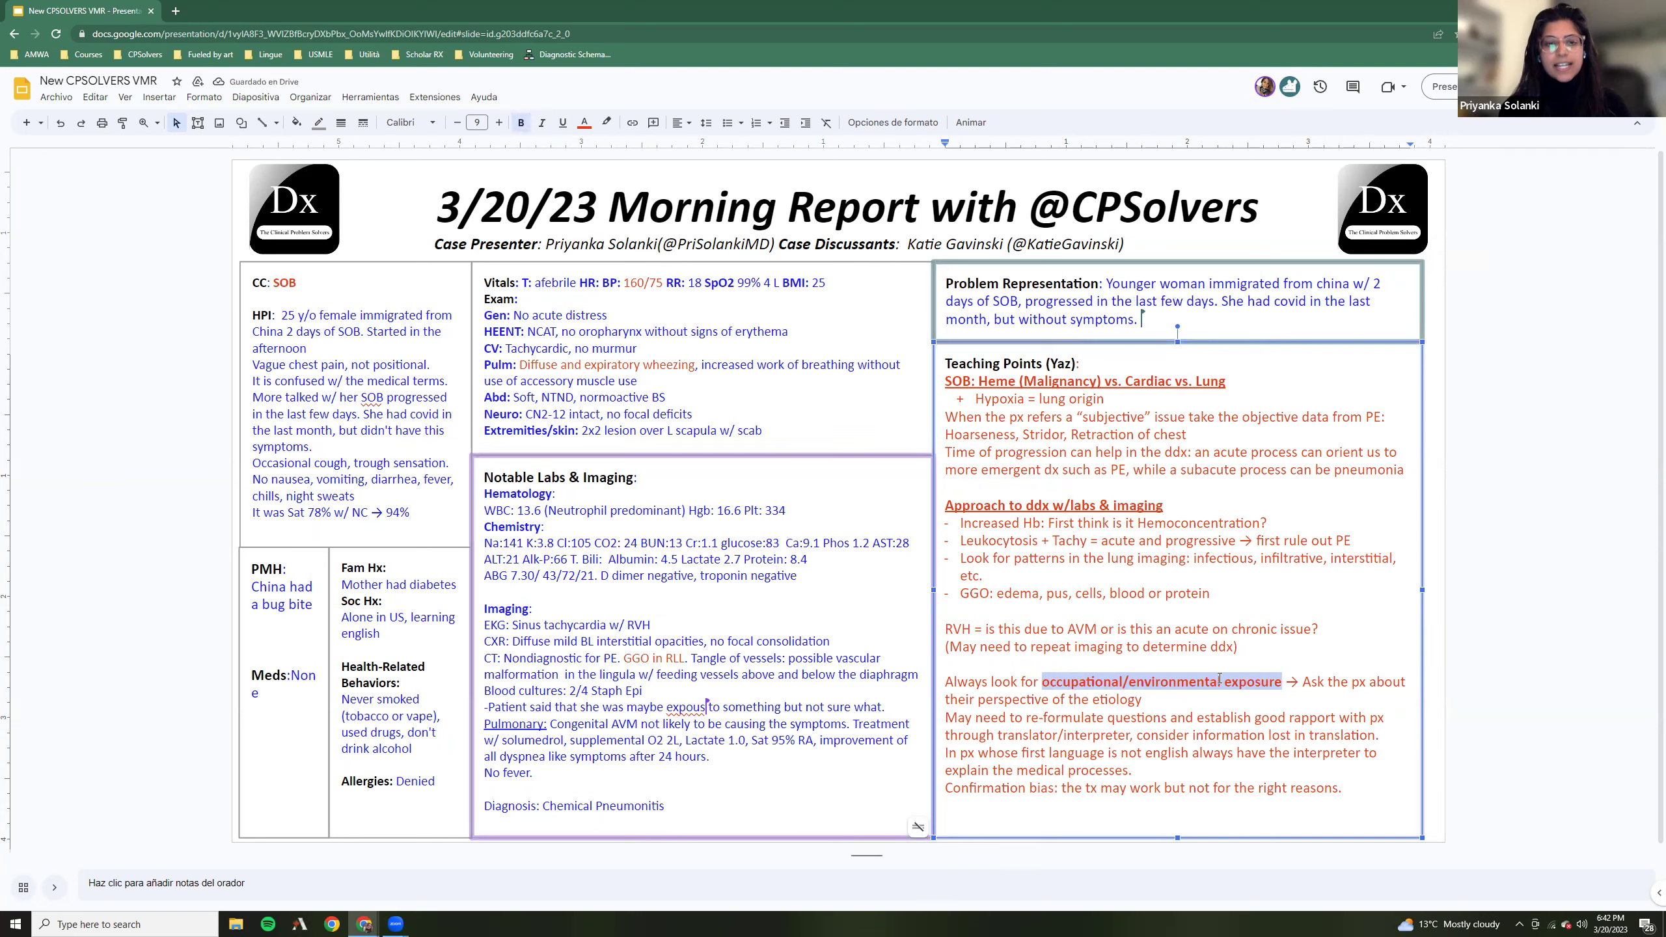
# On the last Teaching Points line, write 'Steroids tx depend on the type of pneumonitis', fixing typos
pyautogui.click(1045, 819)
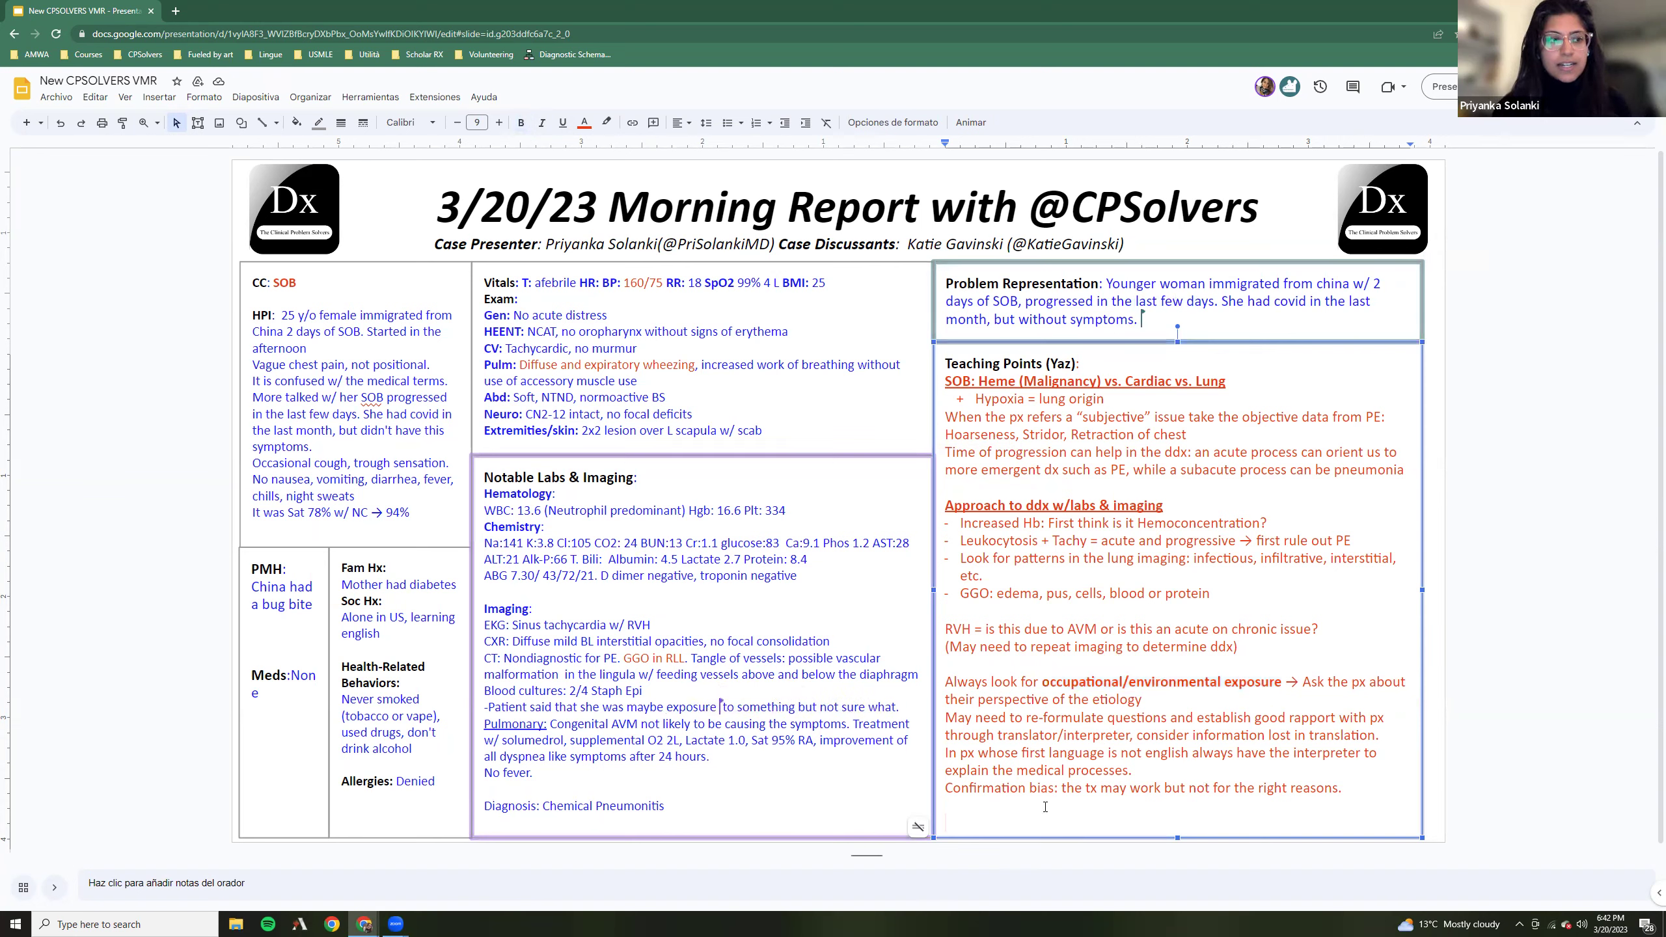
pyautogui.write('STEROI')
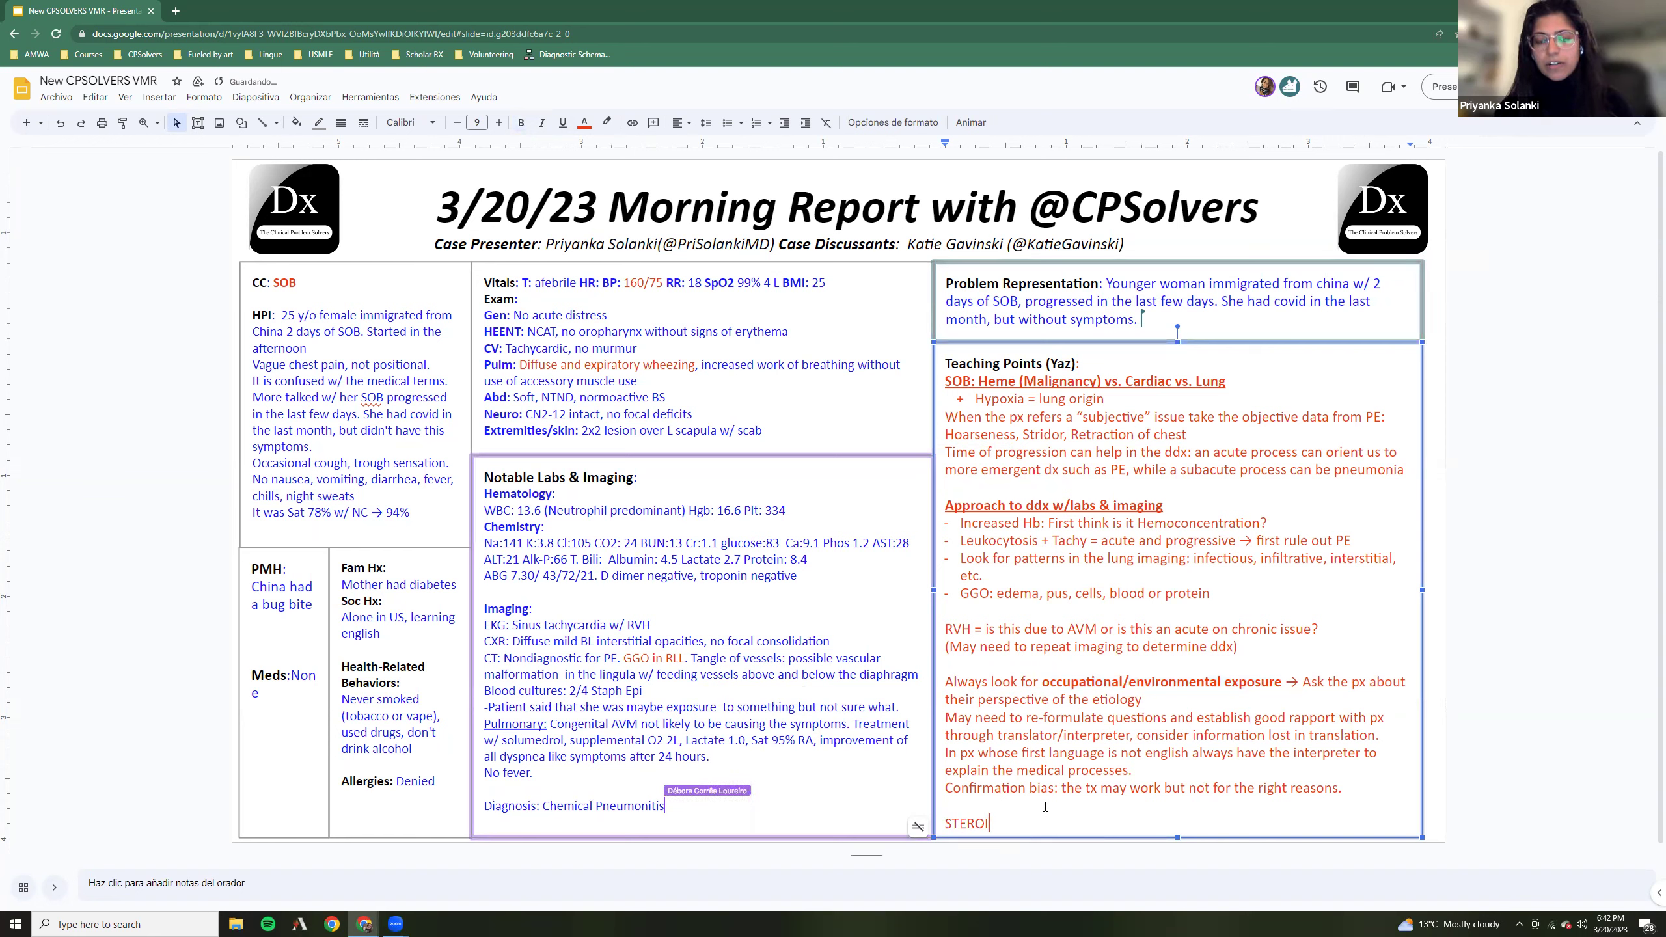
pyautogui.press('BackSpace')
pyautogui.press('BackSpace')
pyautogui.press('BackSpace')
pyautogui.press('BackSpace')
pyautogui.press('BackSpace')
pyautogui.press('BackSpace')
pyautogui.write('Steroid')
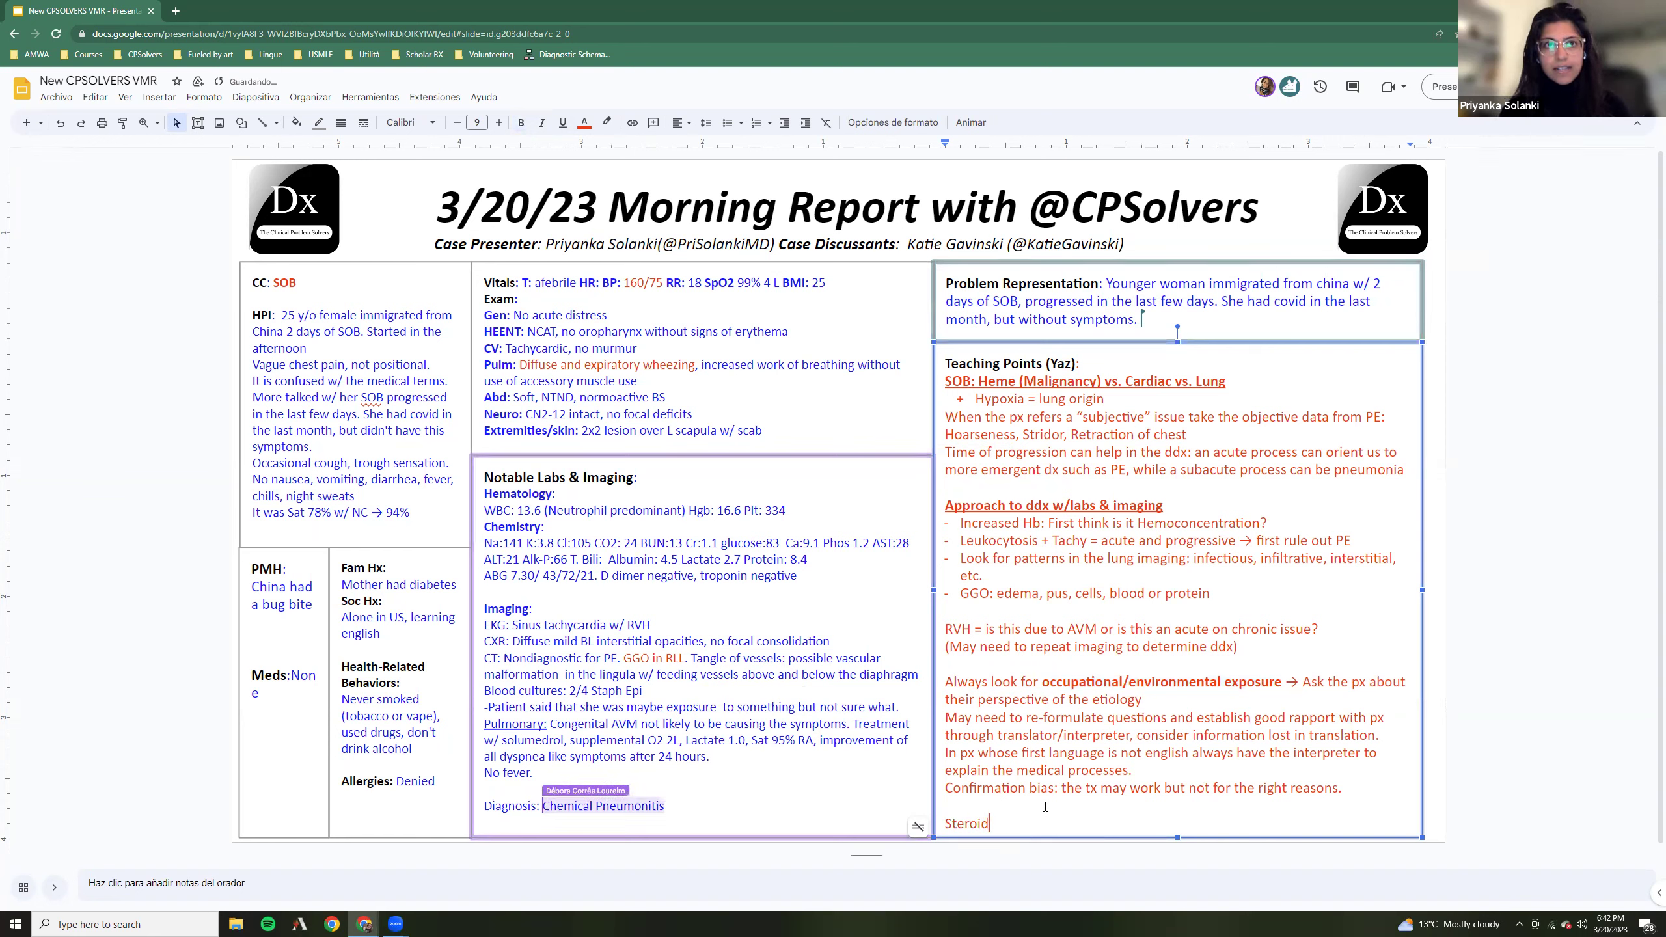
pyautogui.write('s are ocnt')
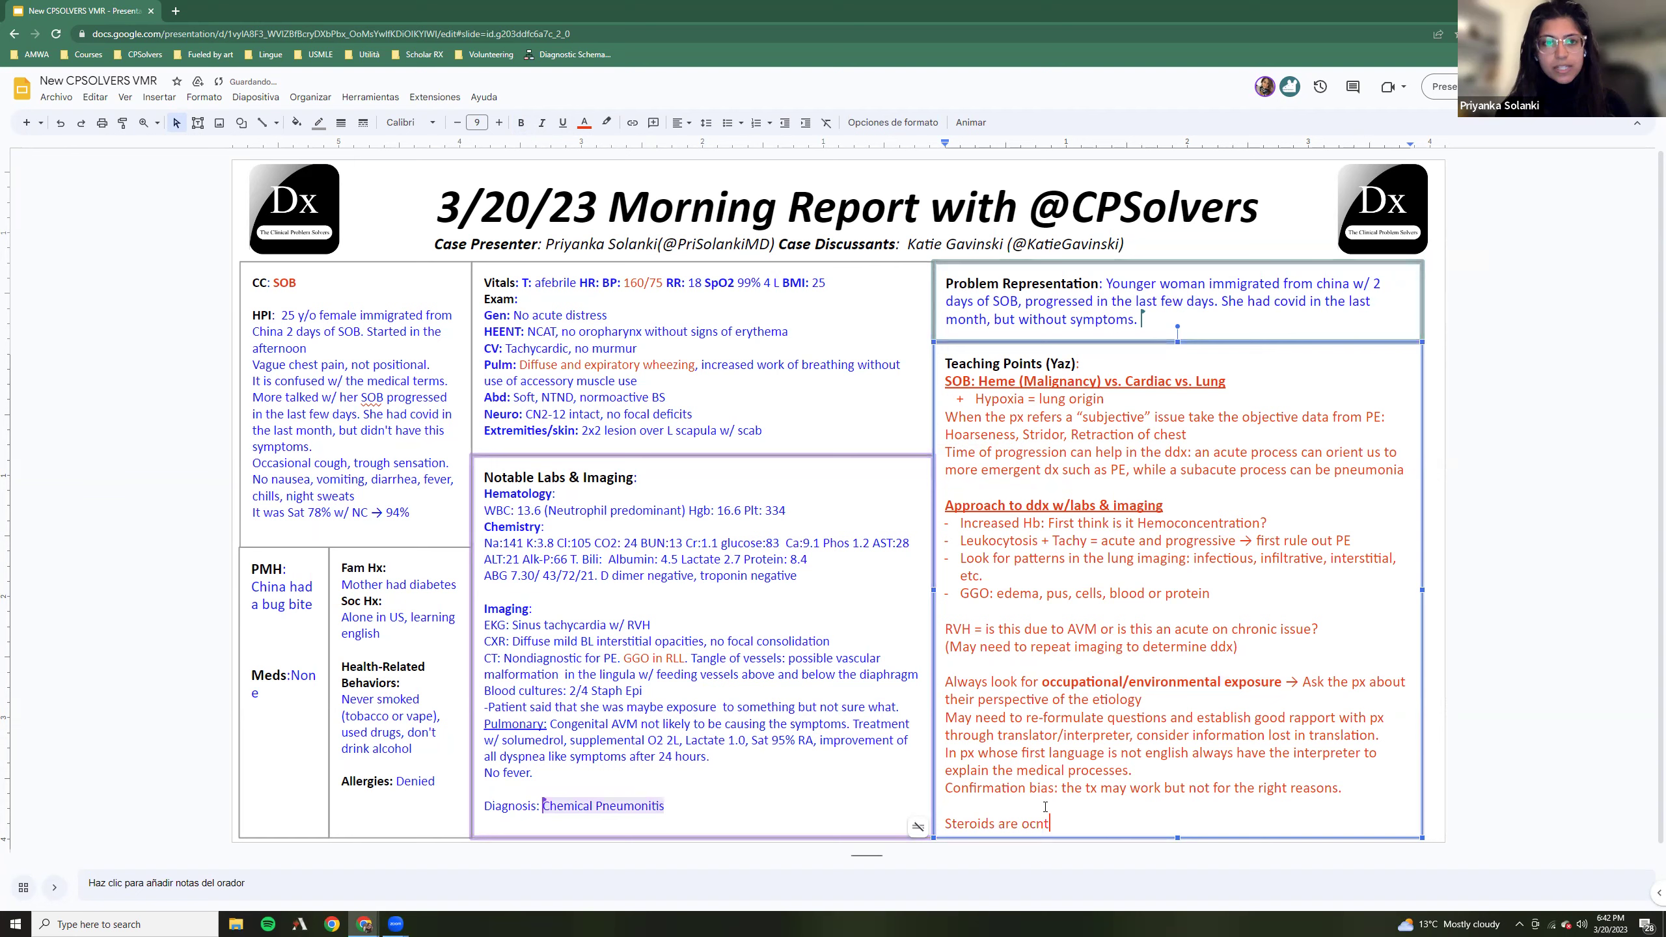
pyautogui.press('BackSpace')
pyautogui.press('BackSpace')
pyautogui.press('BackSpace')
pyautogui.press('BackSpace')
pyautogui.press('BackSpace')
pyautogui.press('BackSpace')
pyautogui.press('BackSpace')
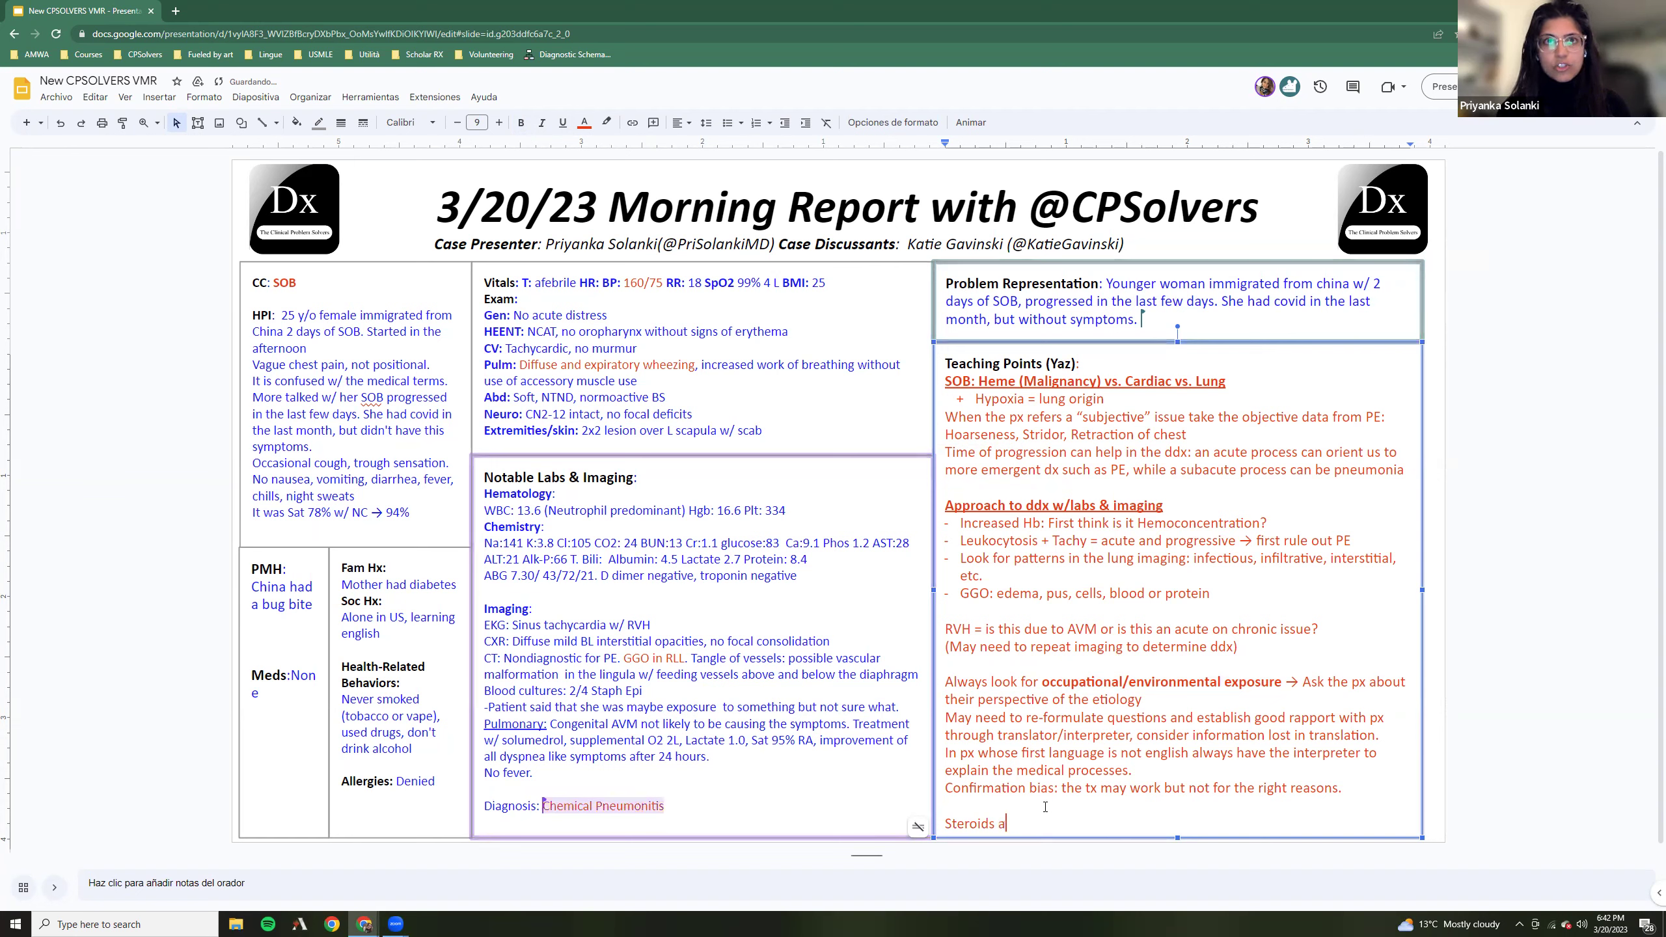
pyautogui.press('BackSpace')
pyautogui.write('tx depen')
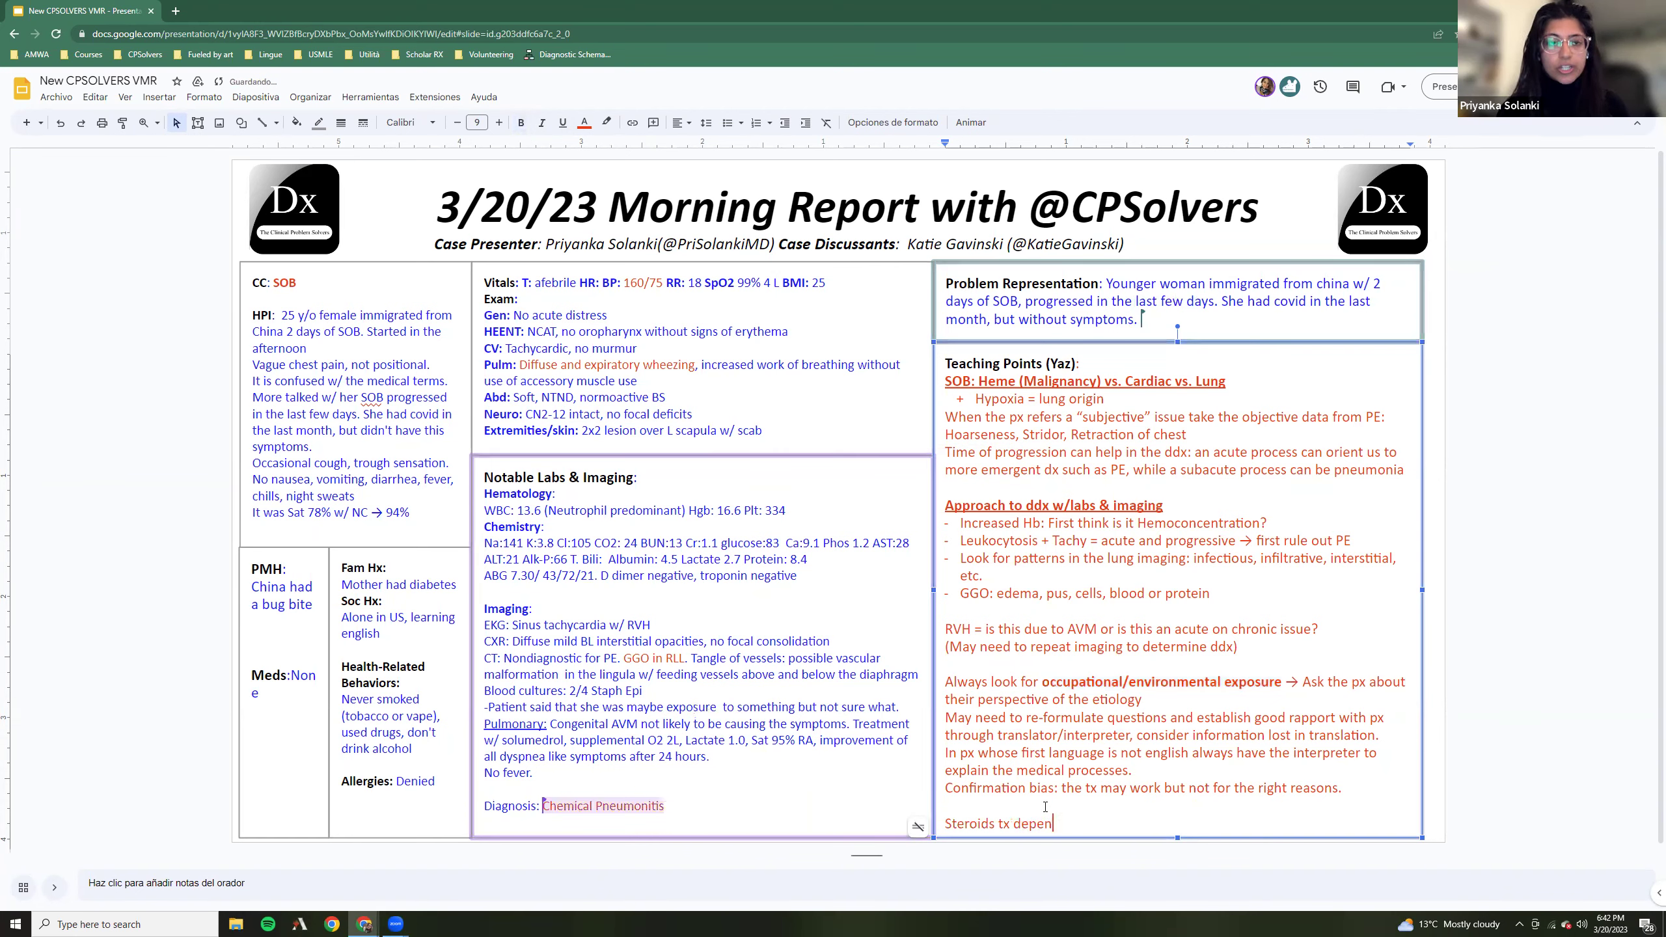
pyautogui.write('d on the t')
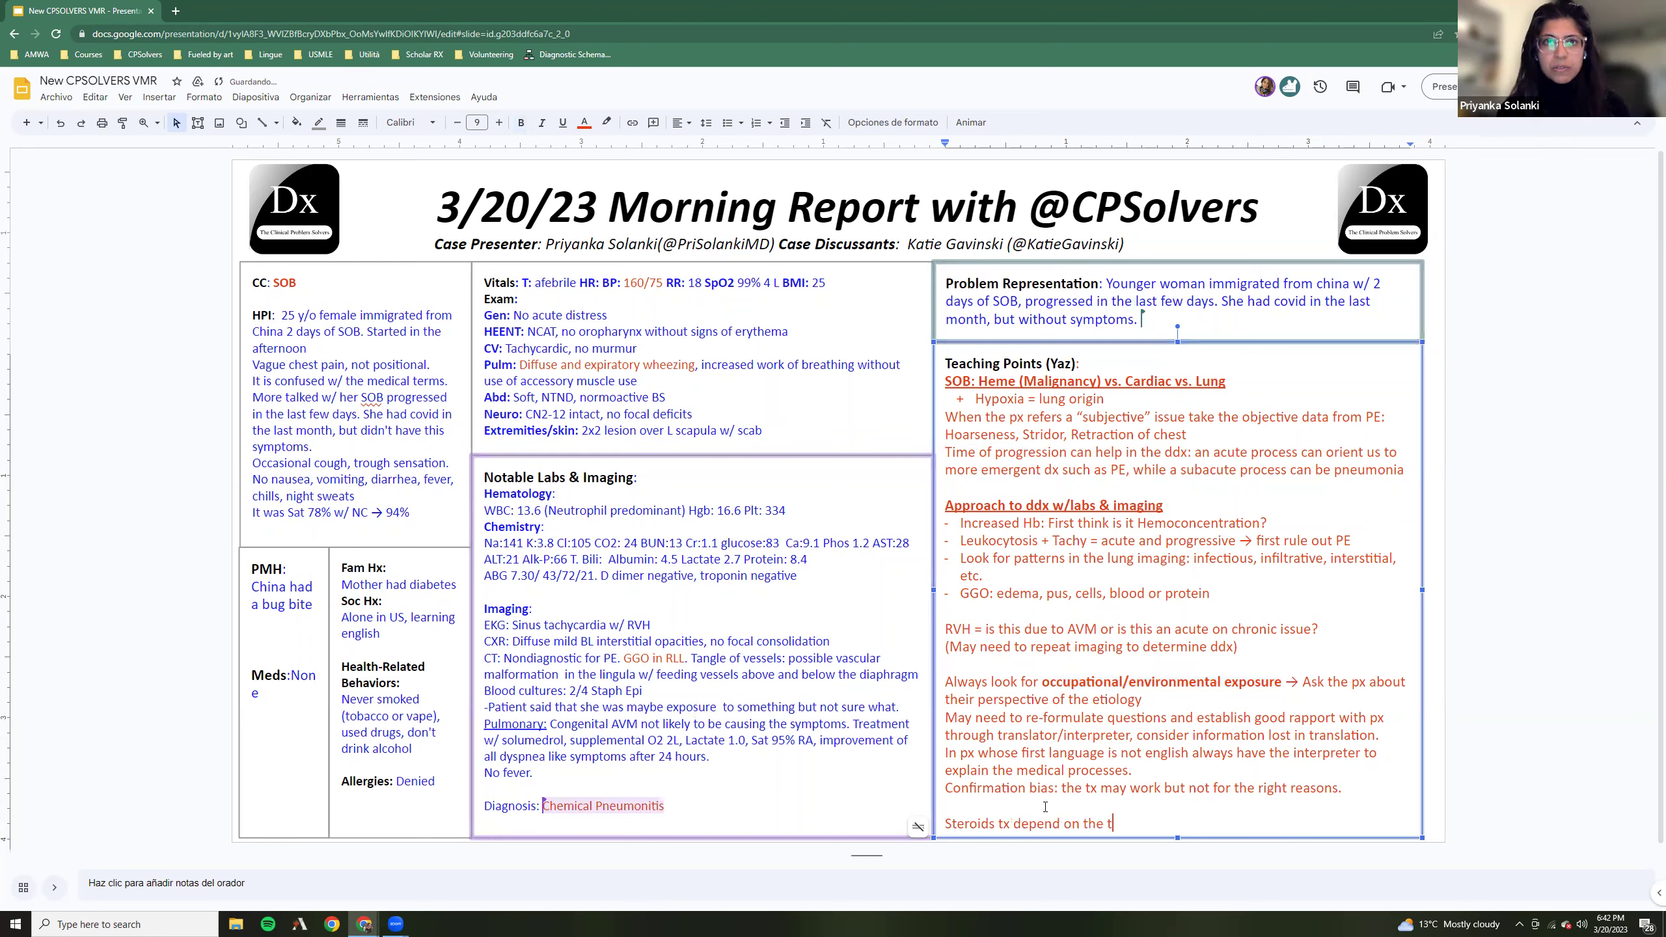
pyautogui.write('ype of pen')
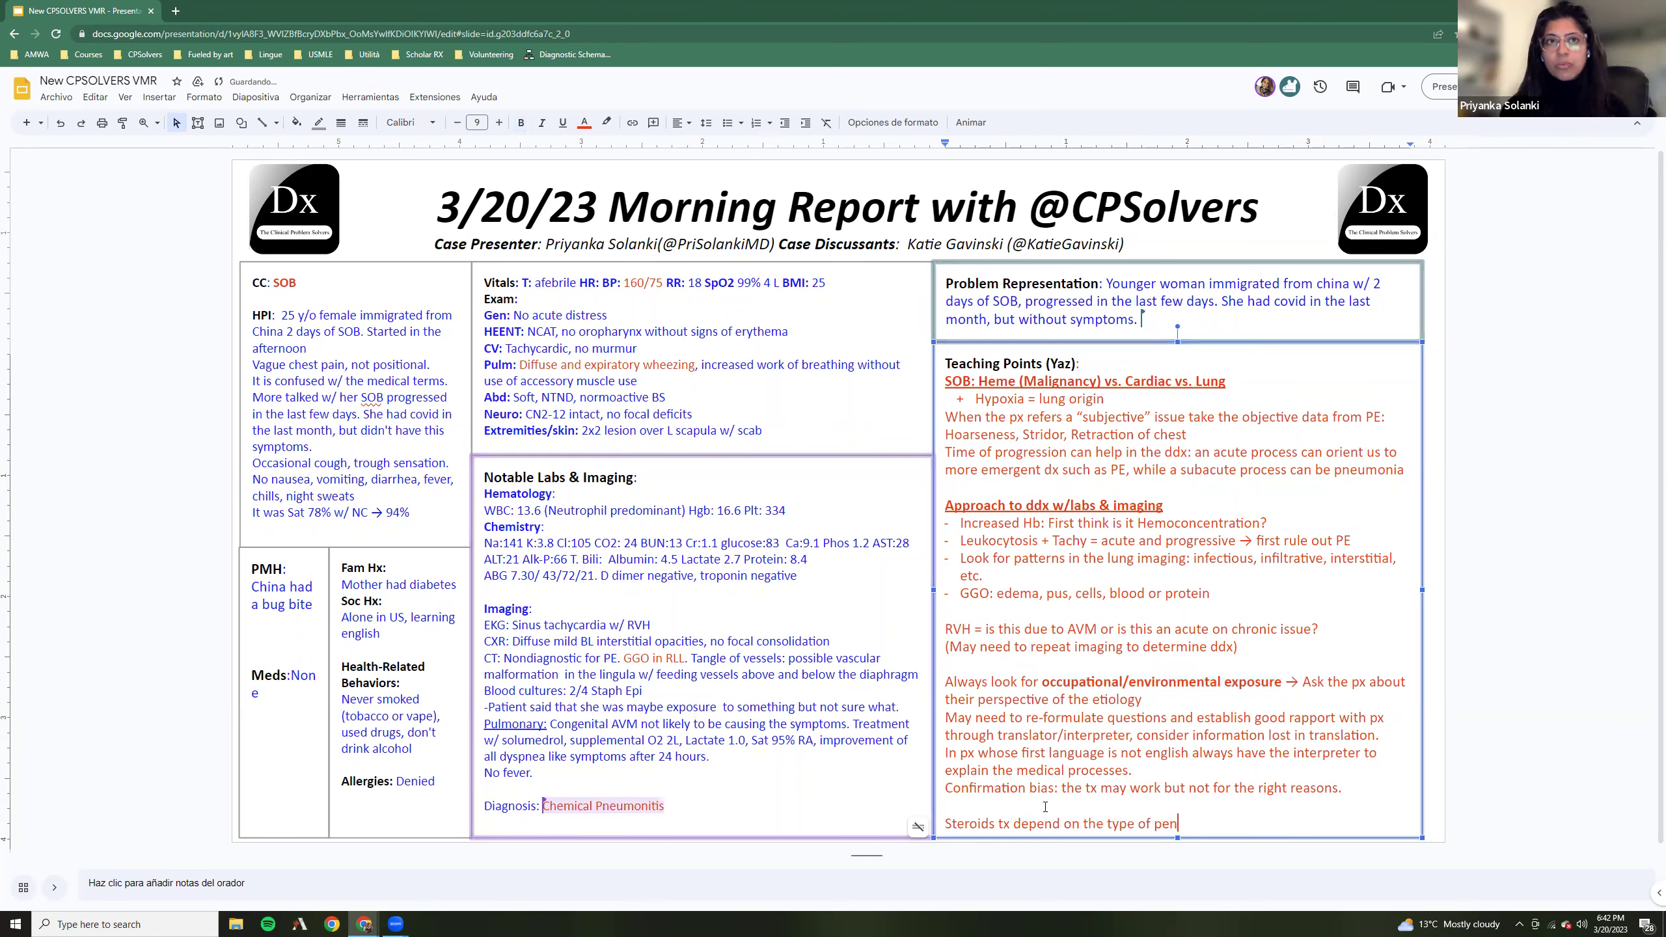
pyautogui.press('BackSpace')
pyautogui.press('BackSpace')
pyautogui.write('neumo')
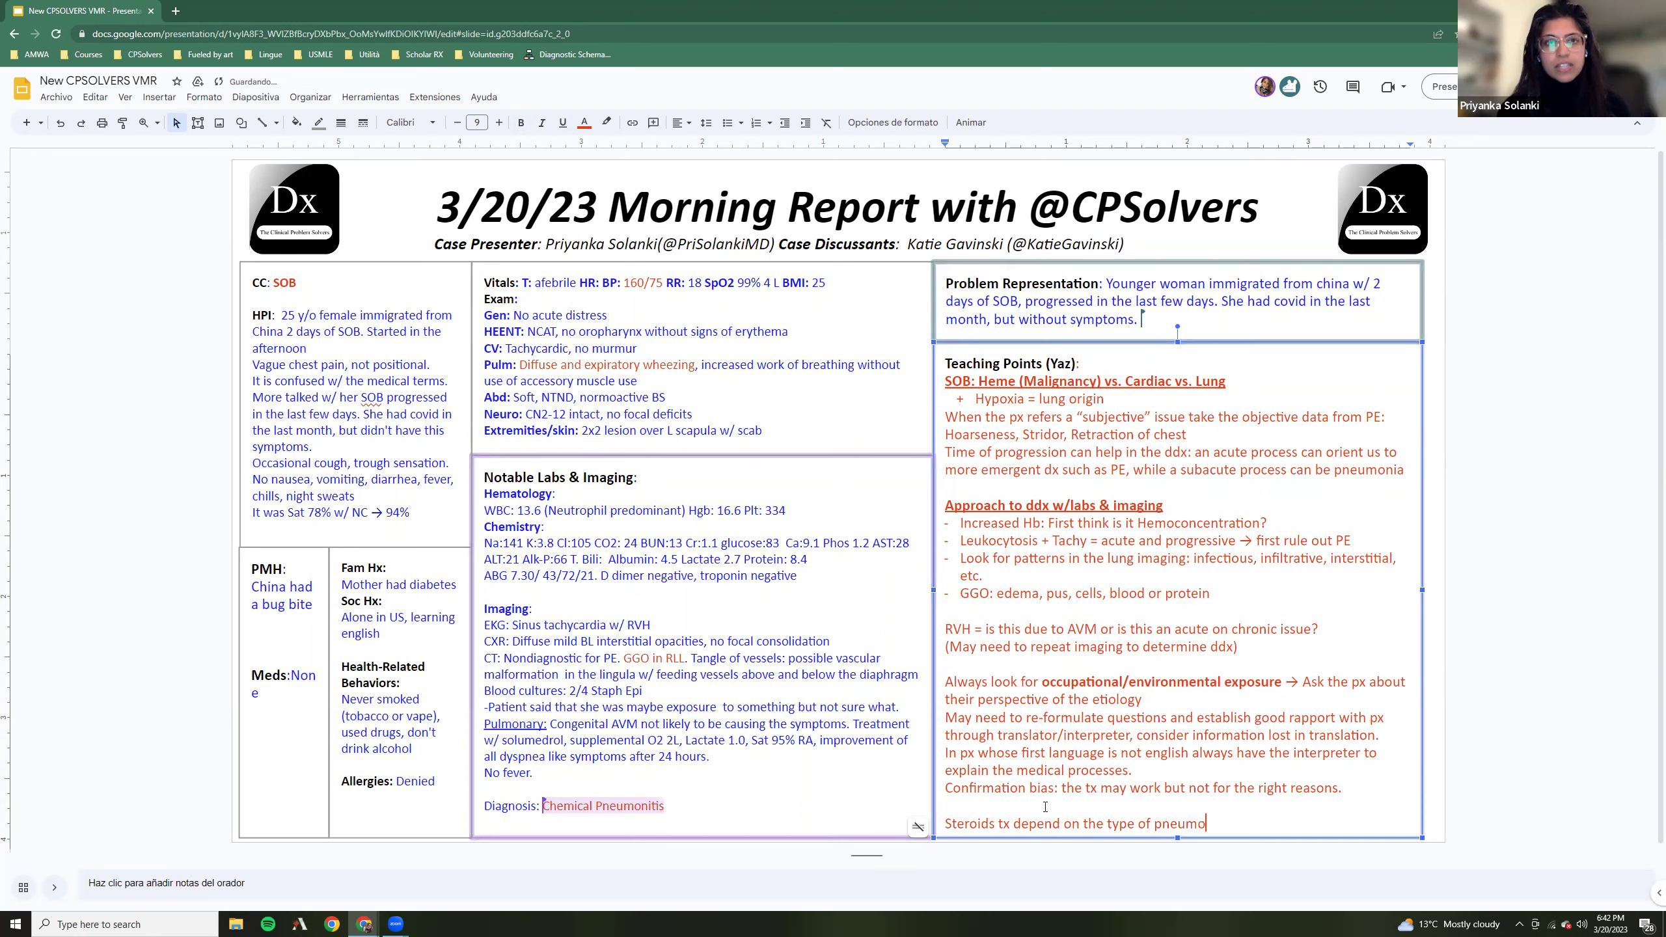
pyautogui.write('nitis')
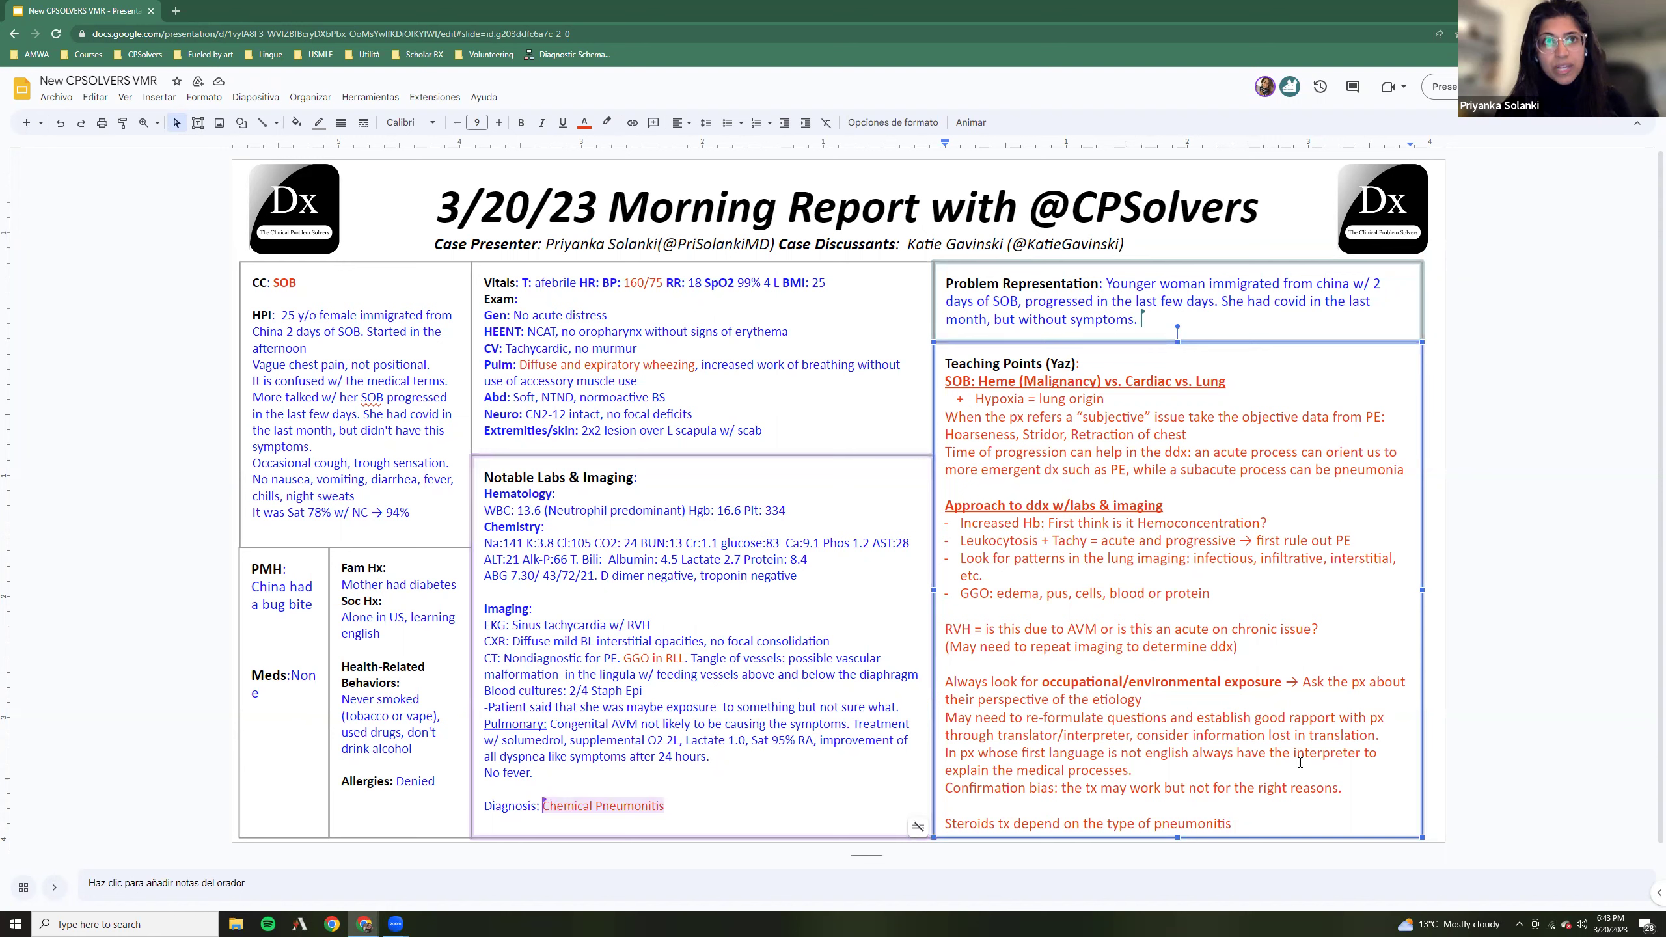
# Append '-> first confirm the exposure' to the steroids note and start a new line
pyautogui.doubleClick(1279, 817)
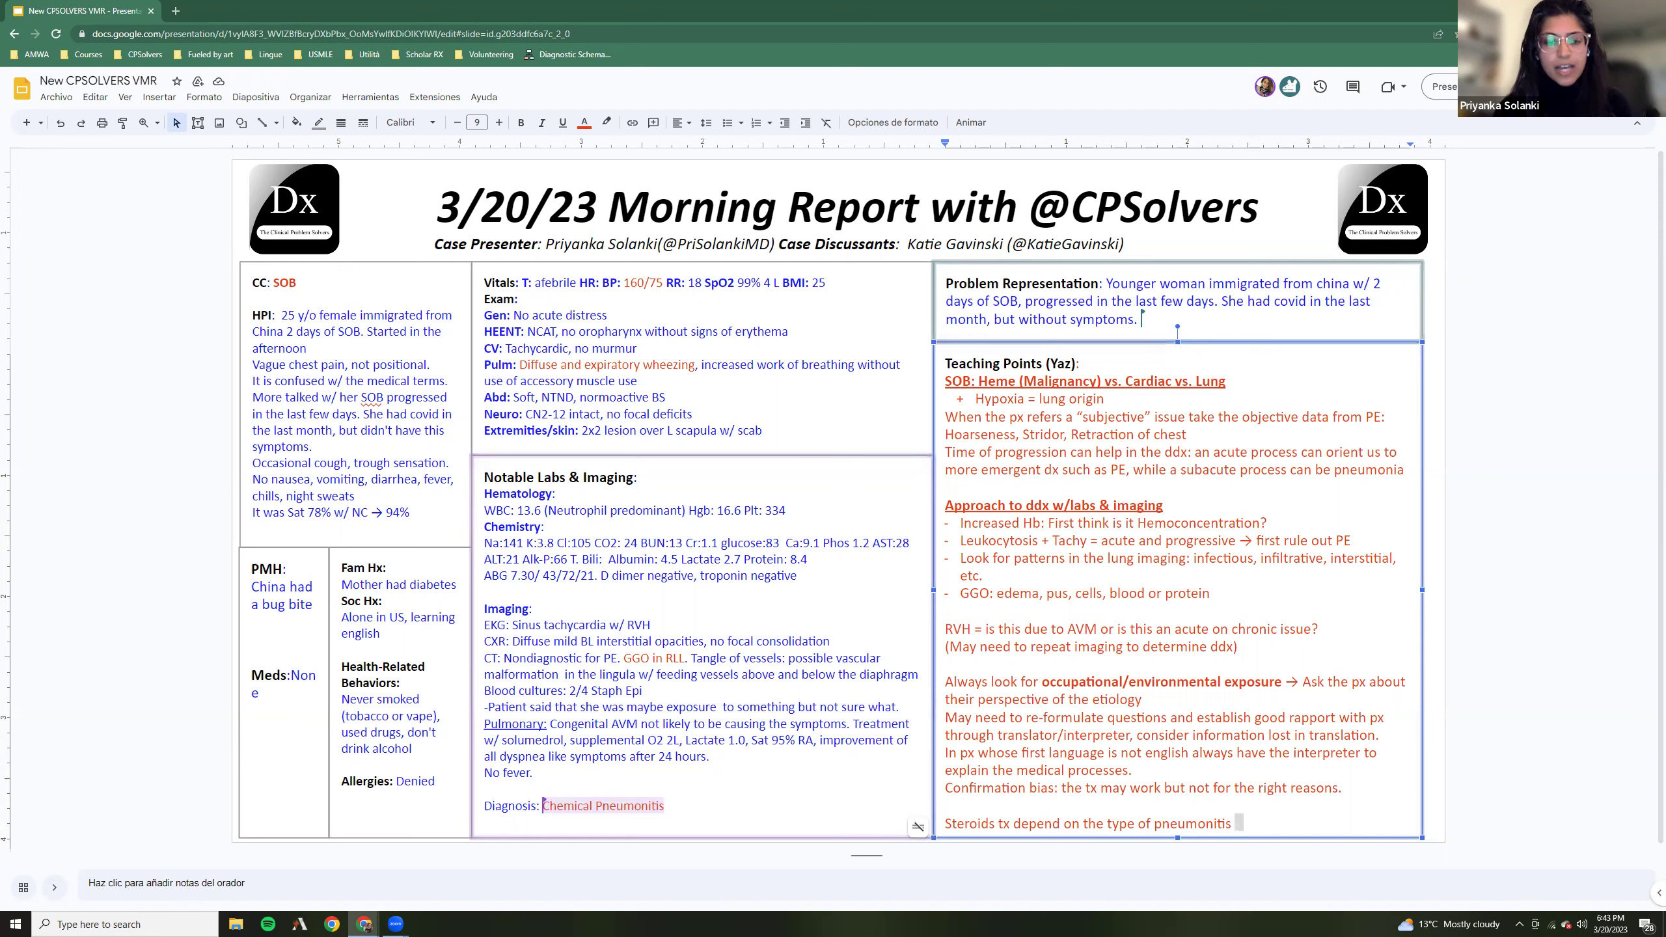
pyautogui.click(1245, 820)
pyautogui.write('->')
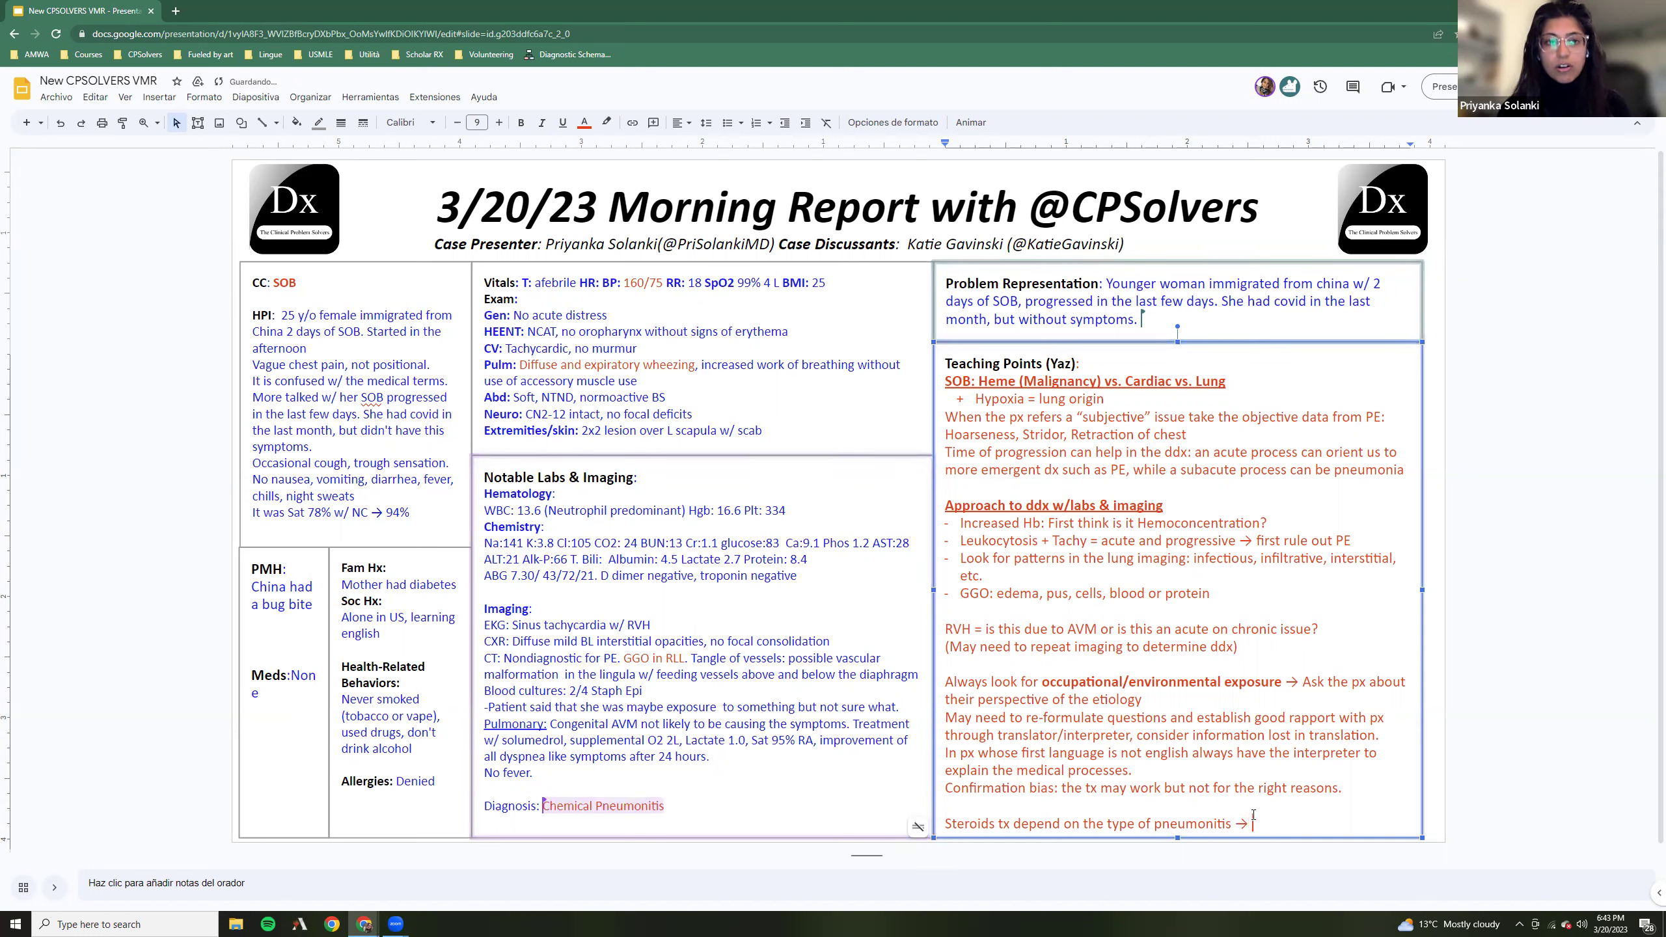
pyautogui.write(' first ')
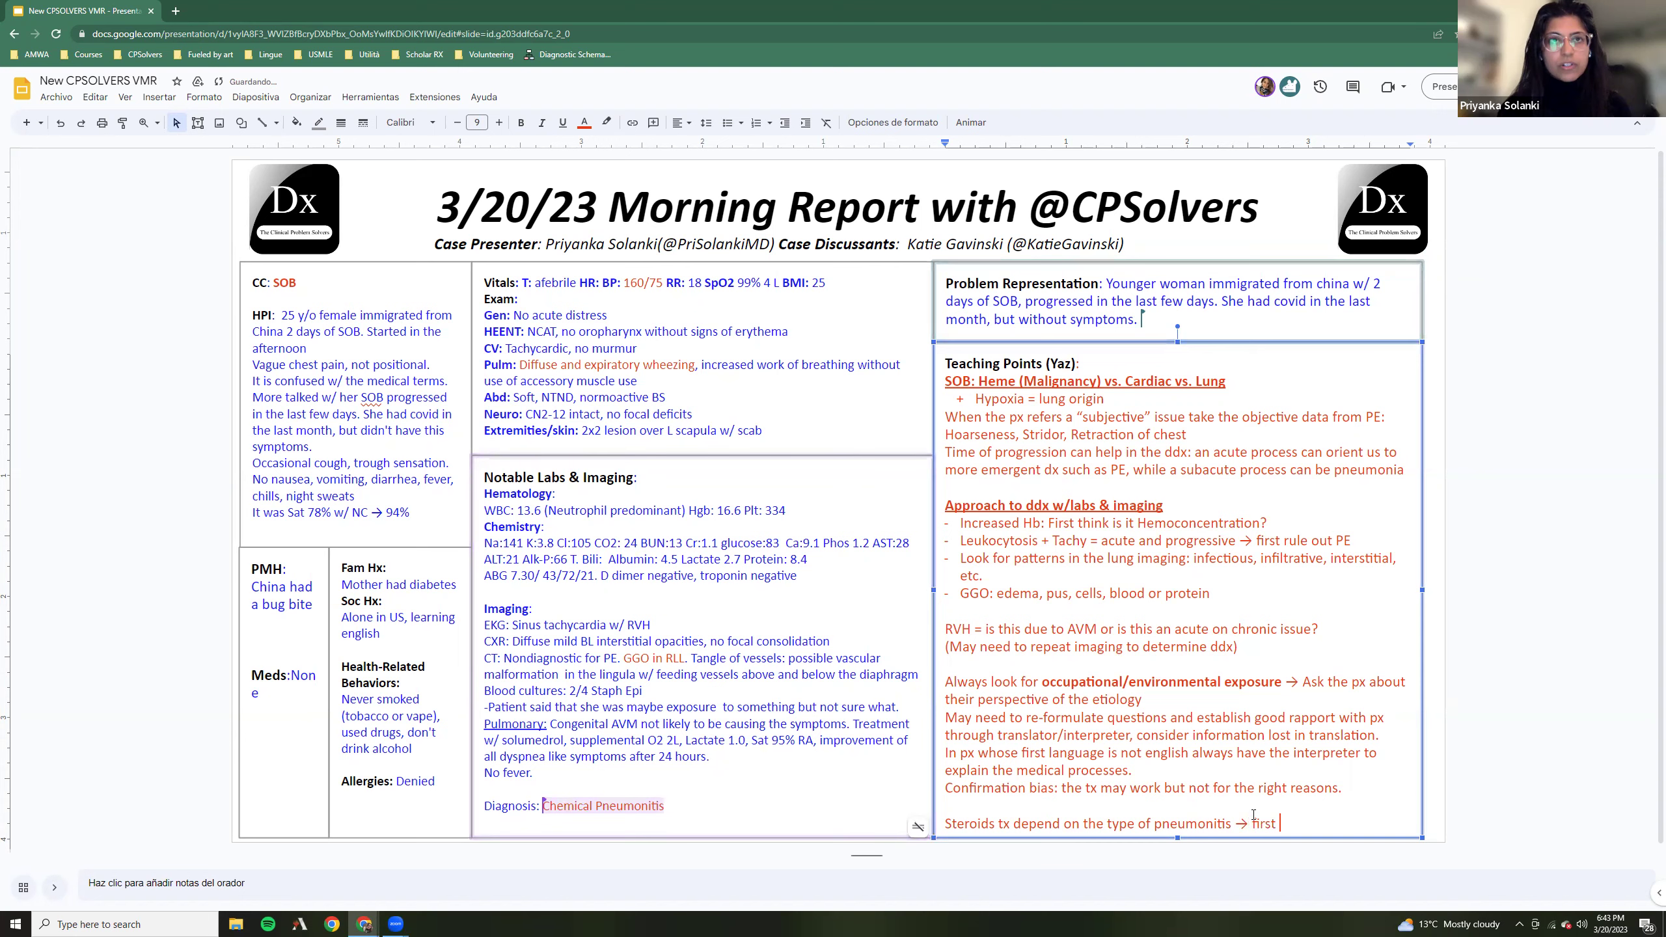
pyautogui.write('confirm the e')
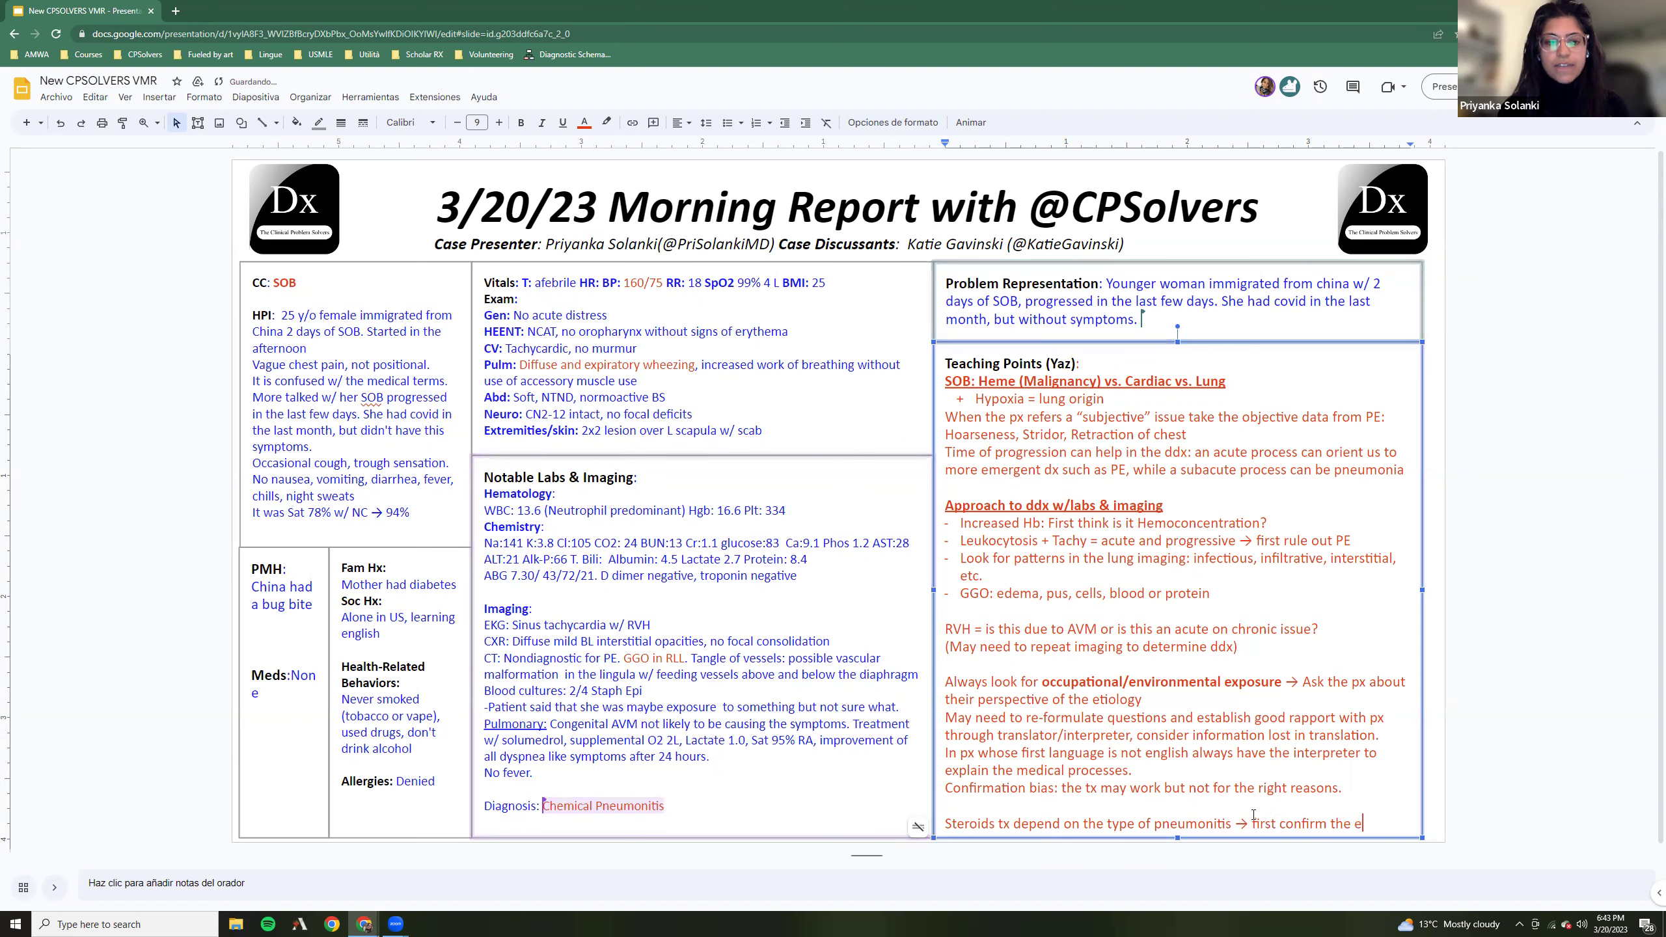
pyautogui.write('xposure')
pyautogui.press('Return')
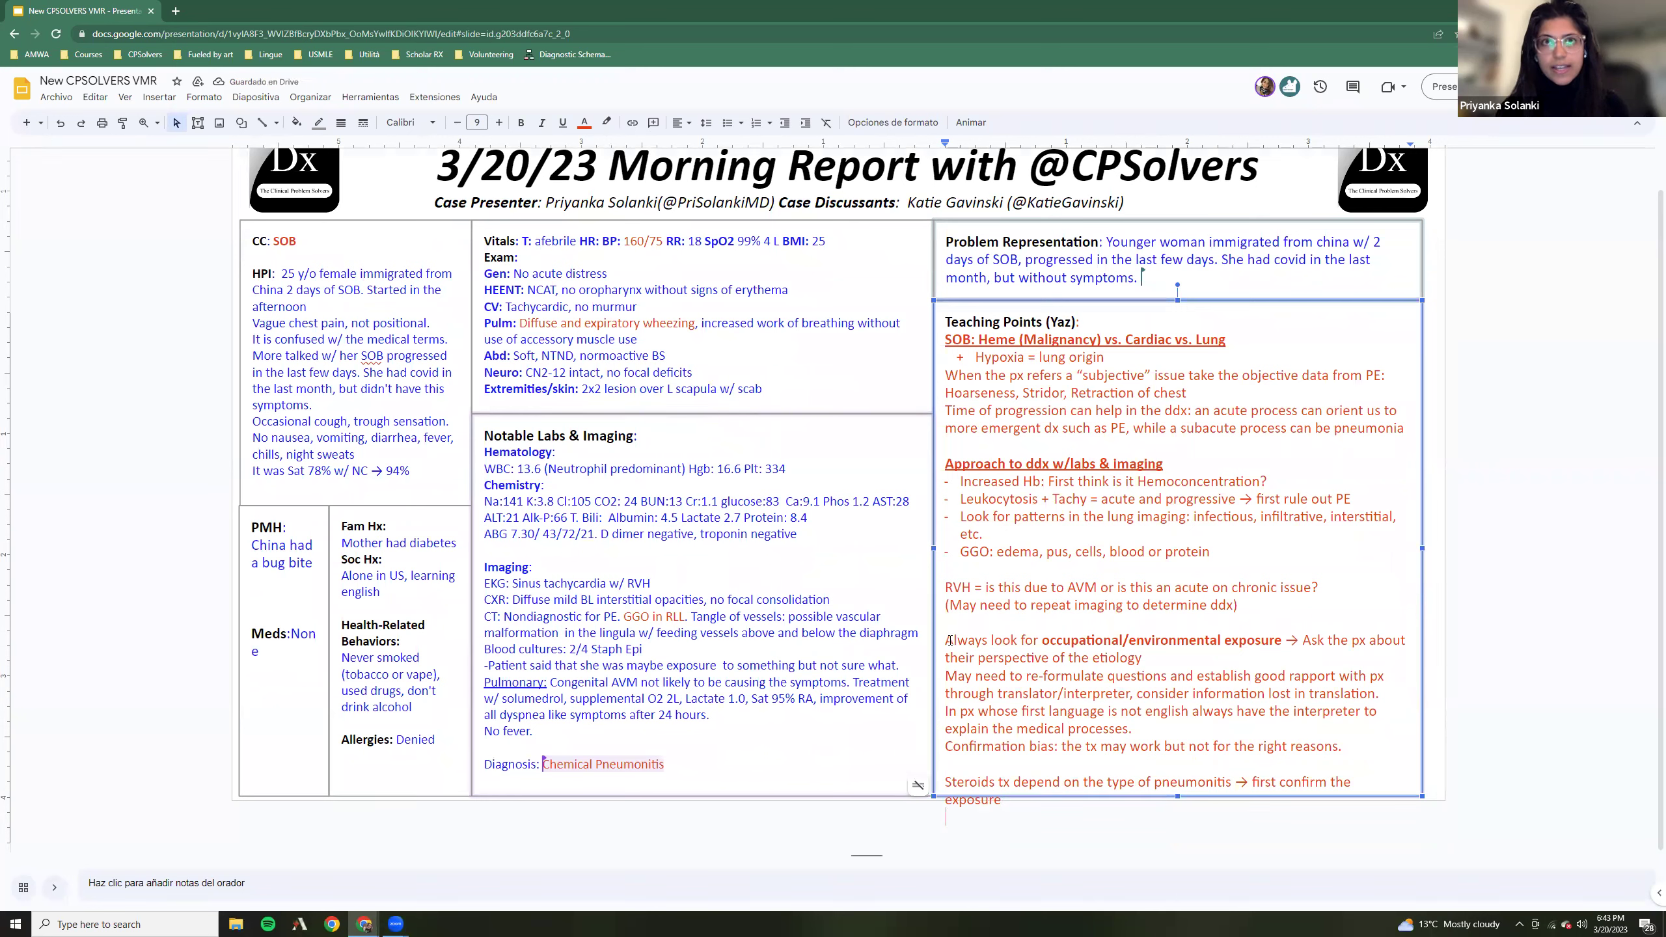
# Reduce the exposure and steroids notes from font size 9 to 8
pyautogui.moveTo(945, 640); pyautogui.dragTo(1023, 802)
pyautogui.click(457, 123)
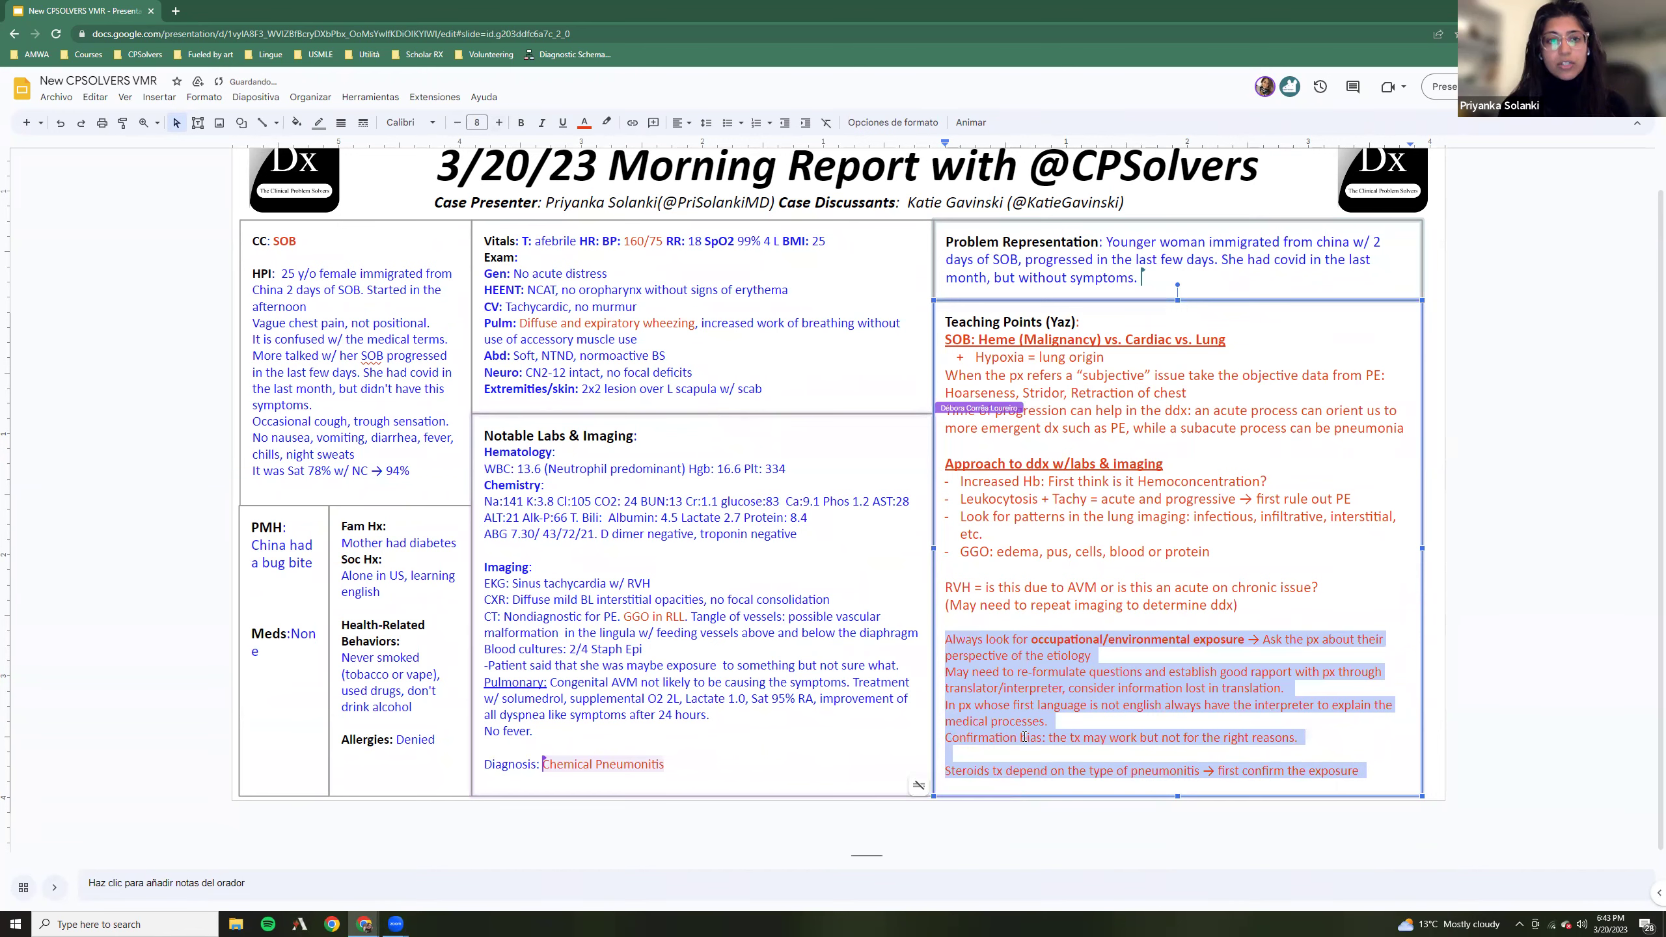
pyautogui.press('Right')
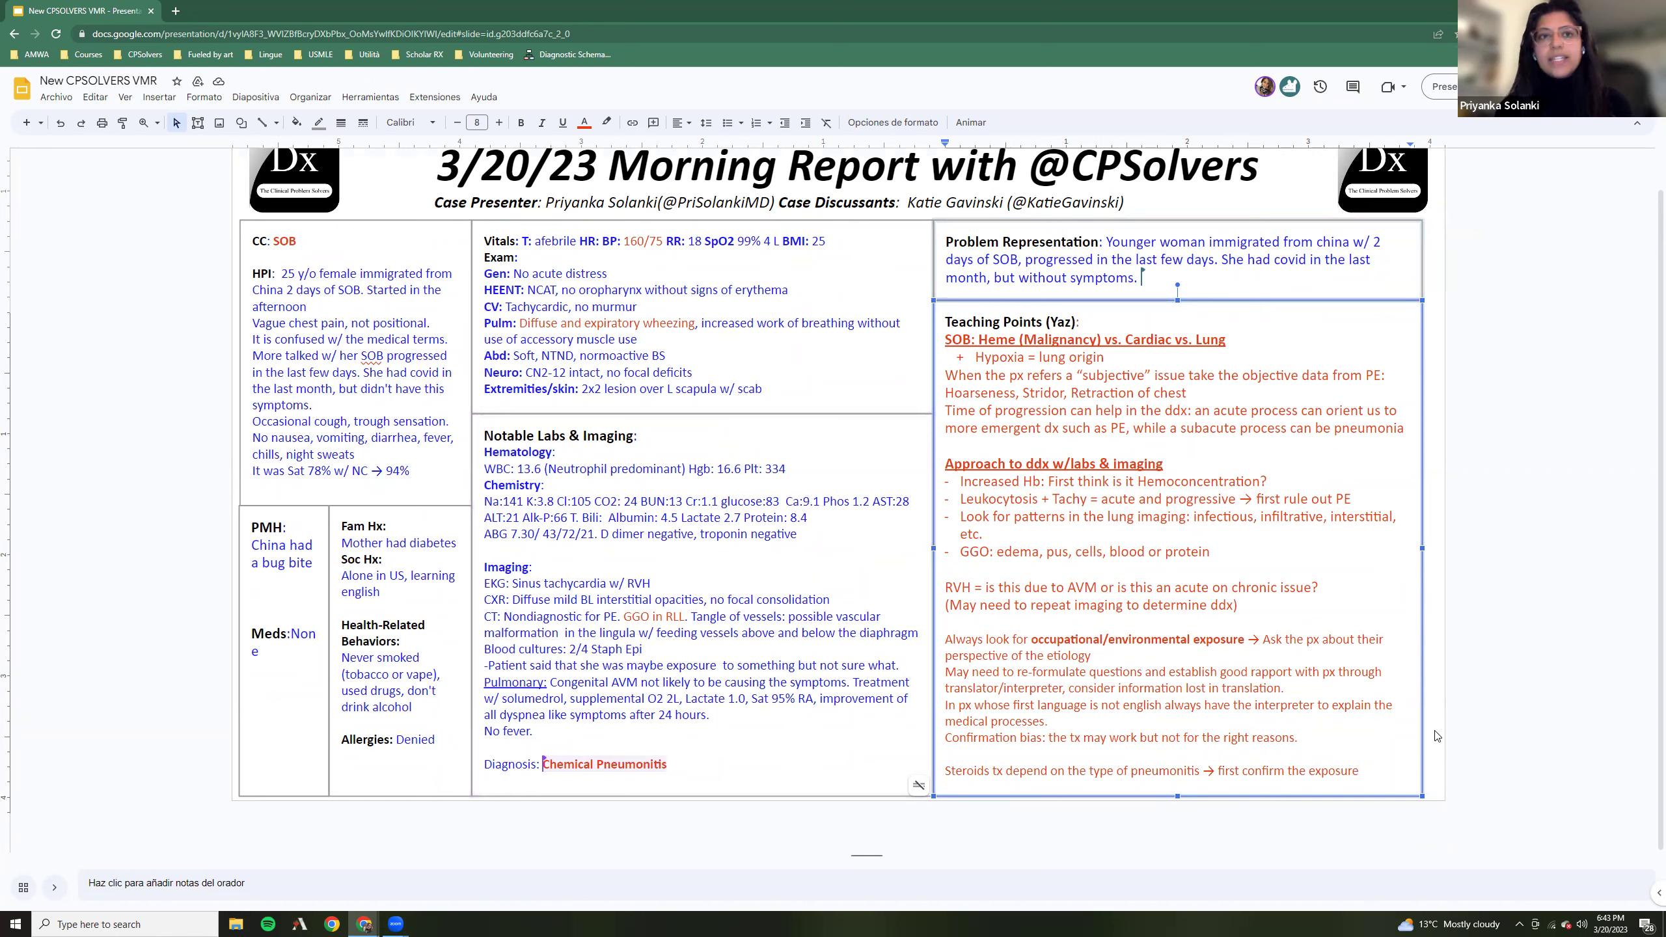
# Reduce the Hypoxia-through-pneumonia lines and the ddx bullets to font size 8
pyautogui.moveTo(974, 357); pyautogui.dragTo(1393, 404)
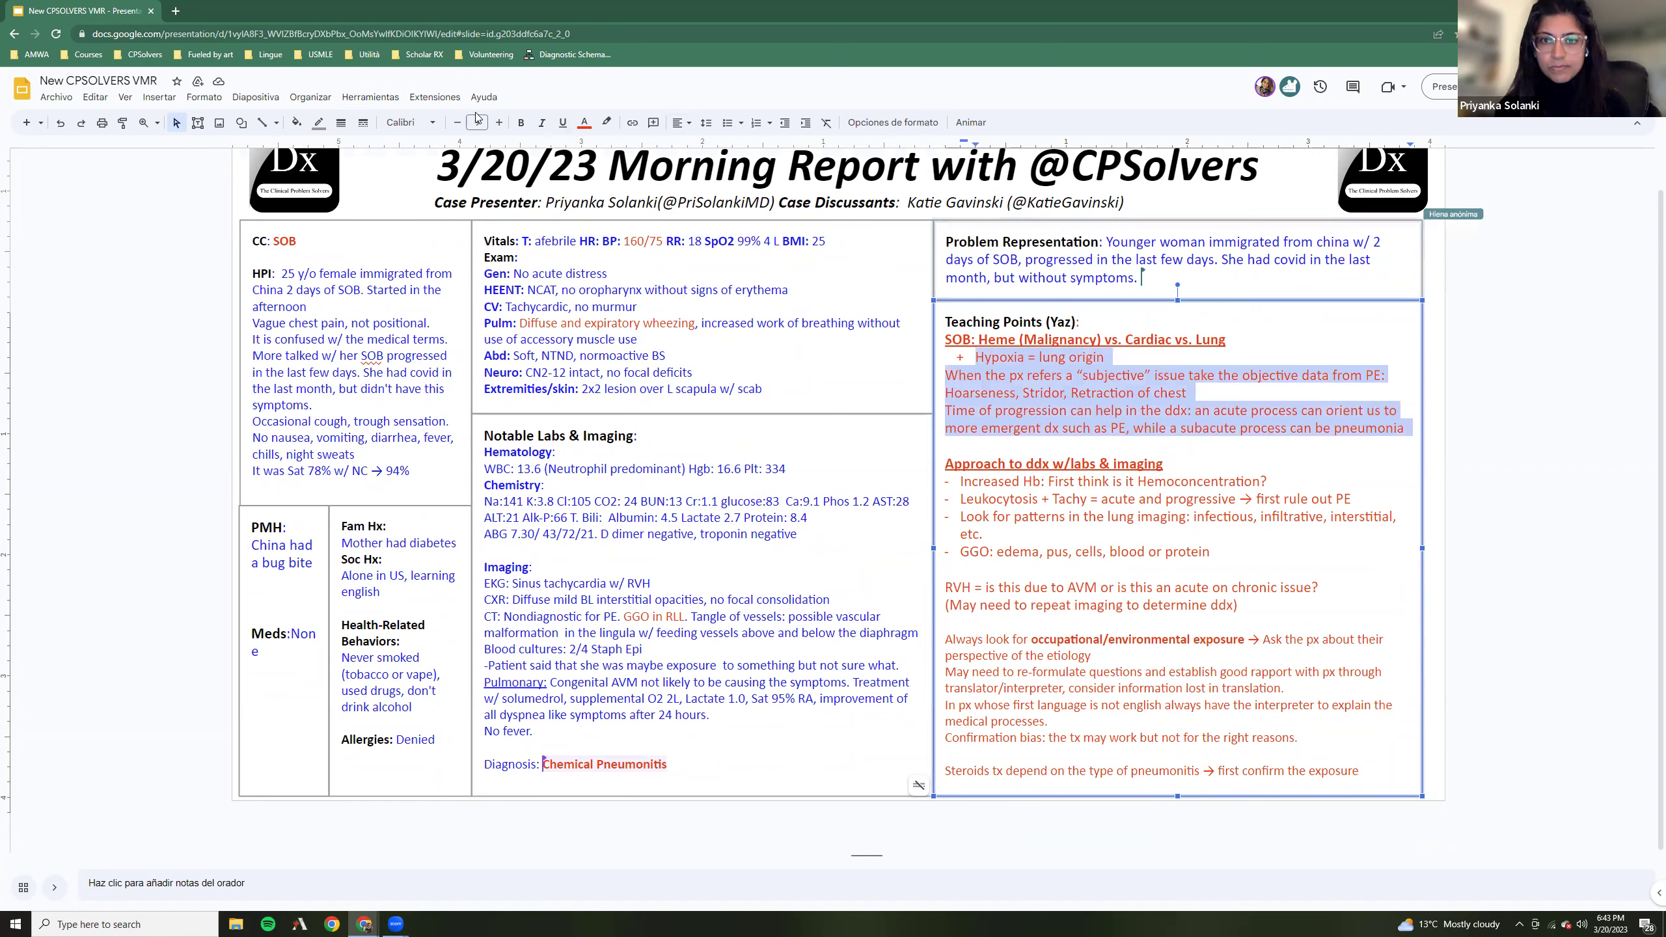
pyautogui.click(457, 123)
pyautogui.click(959, 474)
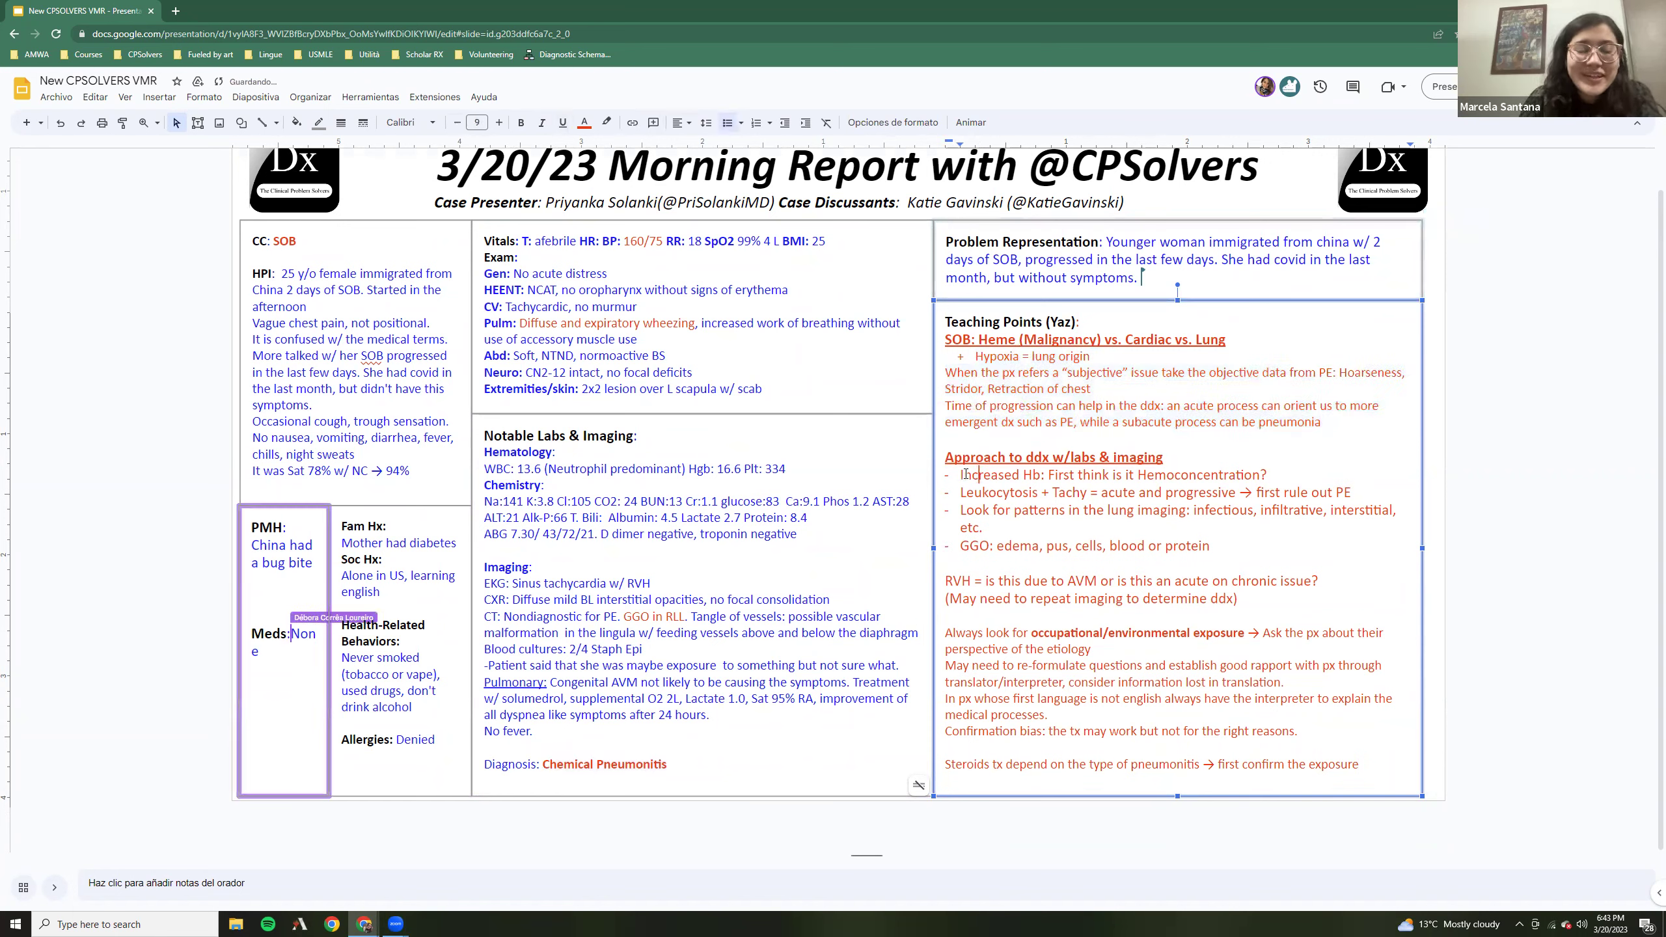
pyautogui.keyDown('shift'); pyautogui.click(1219, 547); pyautogui.keyUp('shift')
pyautogui.click(456, 122)
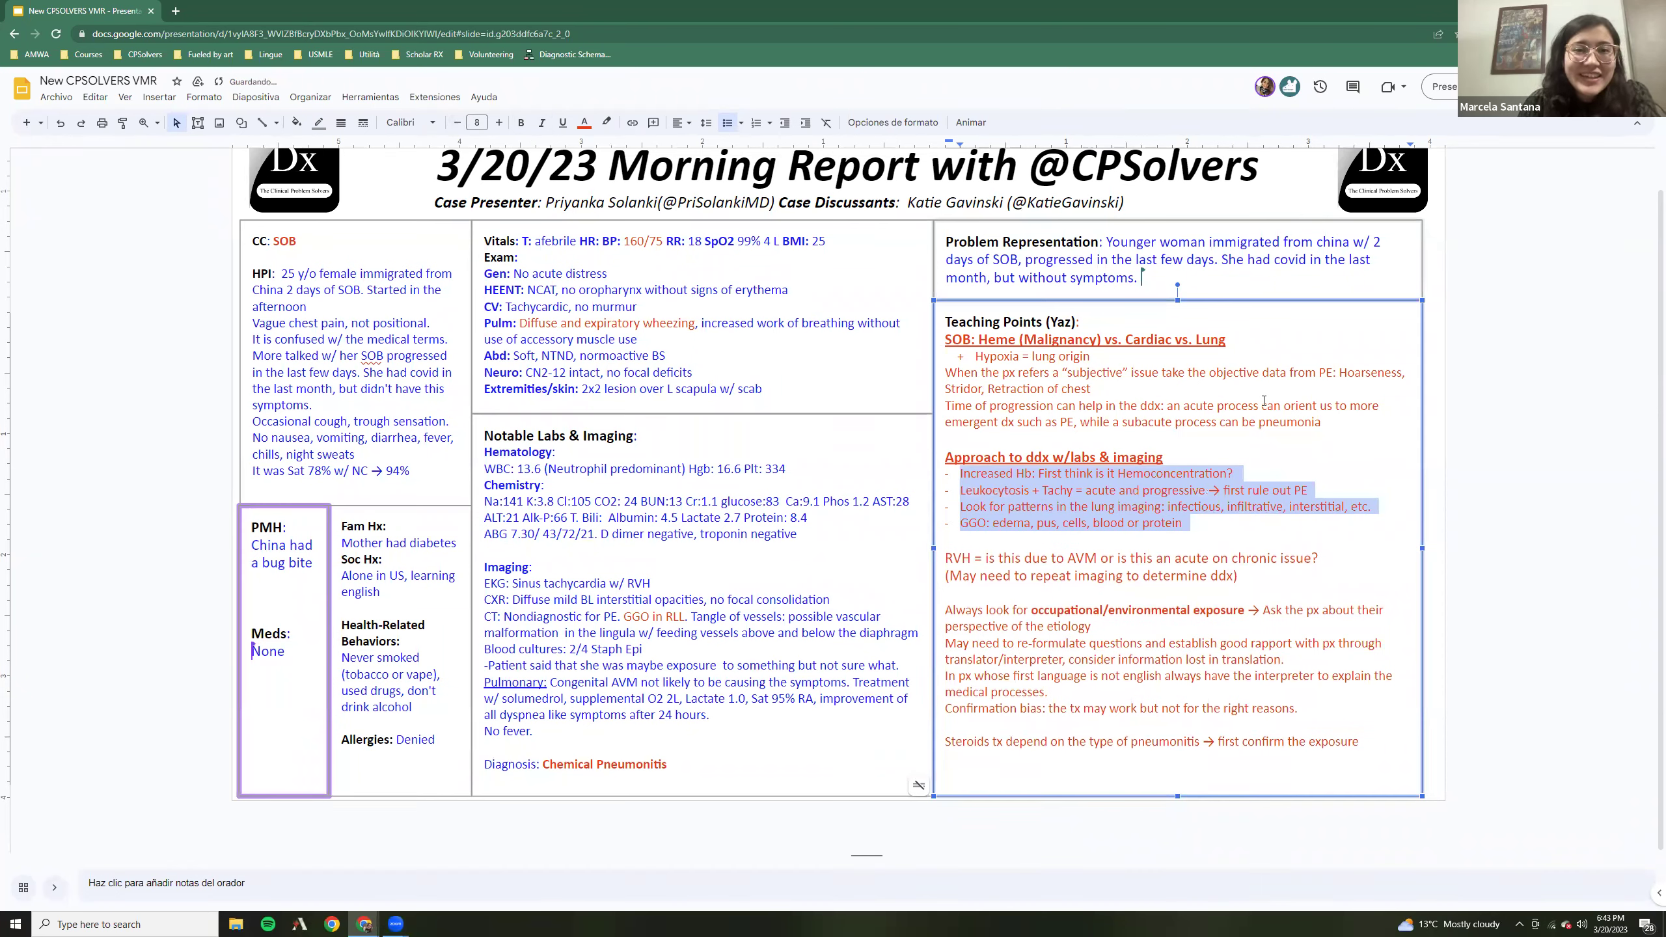
pyautogui.click(1297, 578)
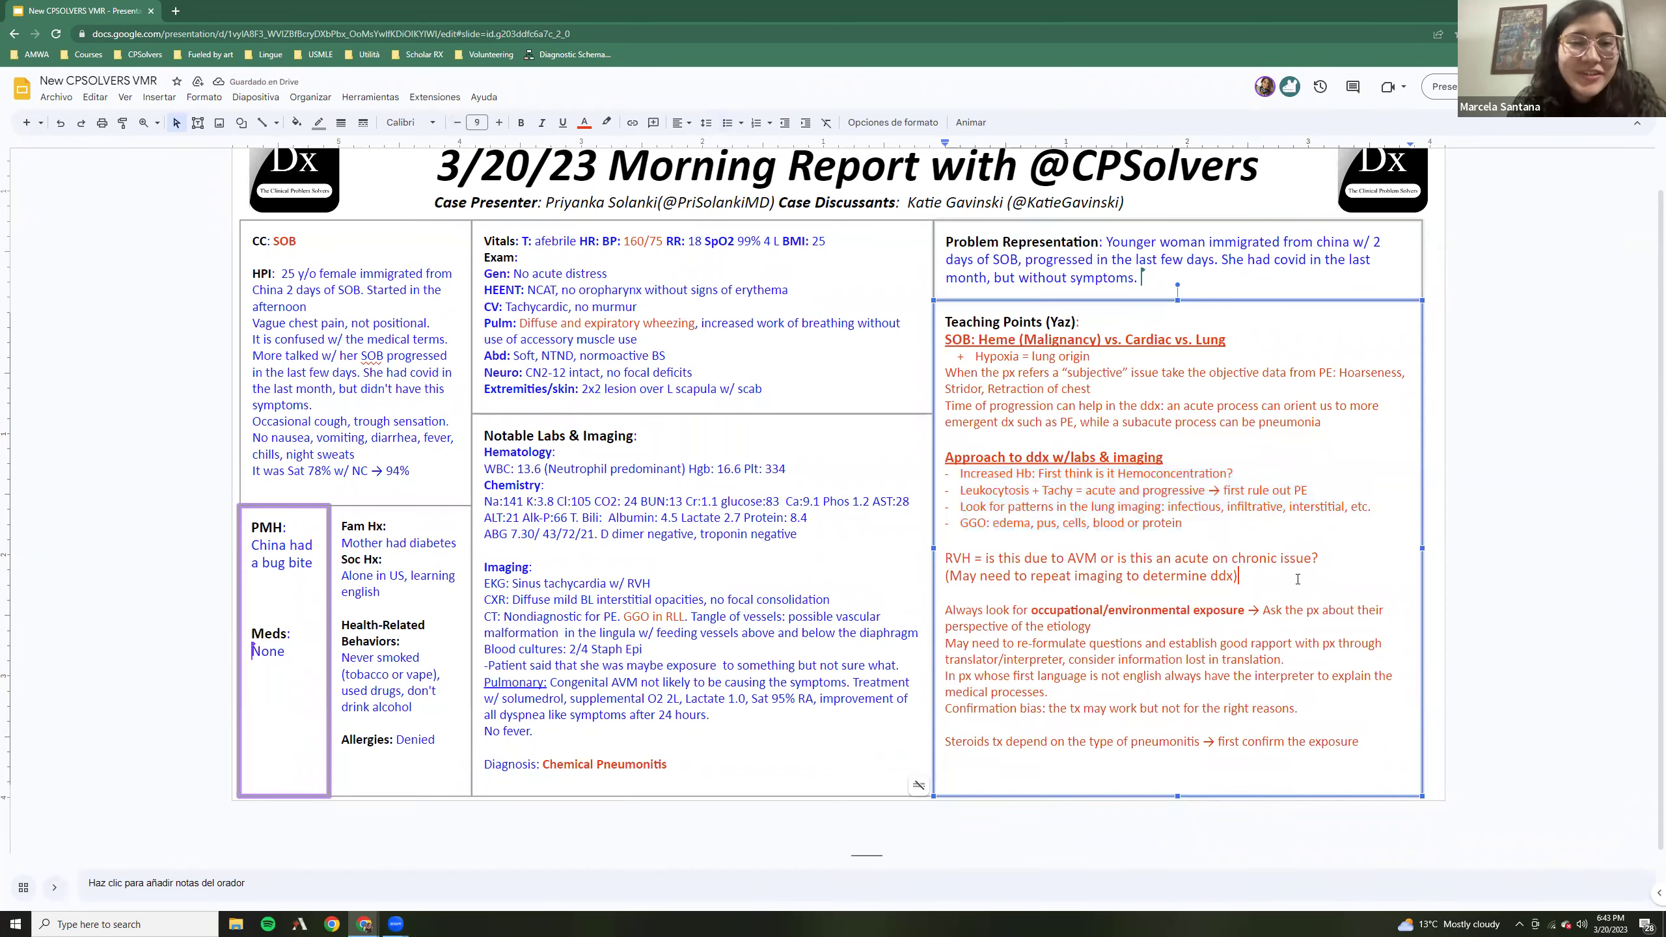
pyautogui.click(1375, 747)
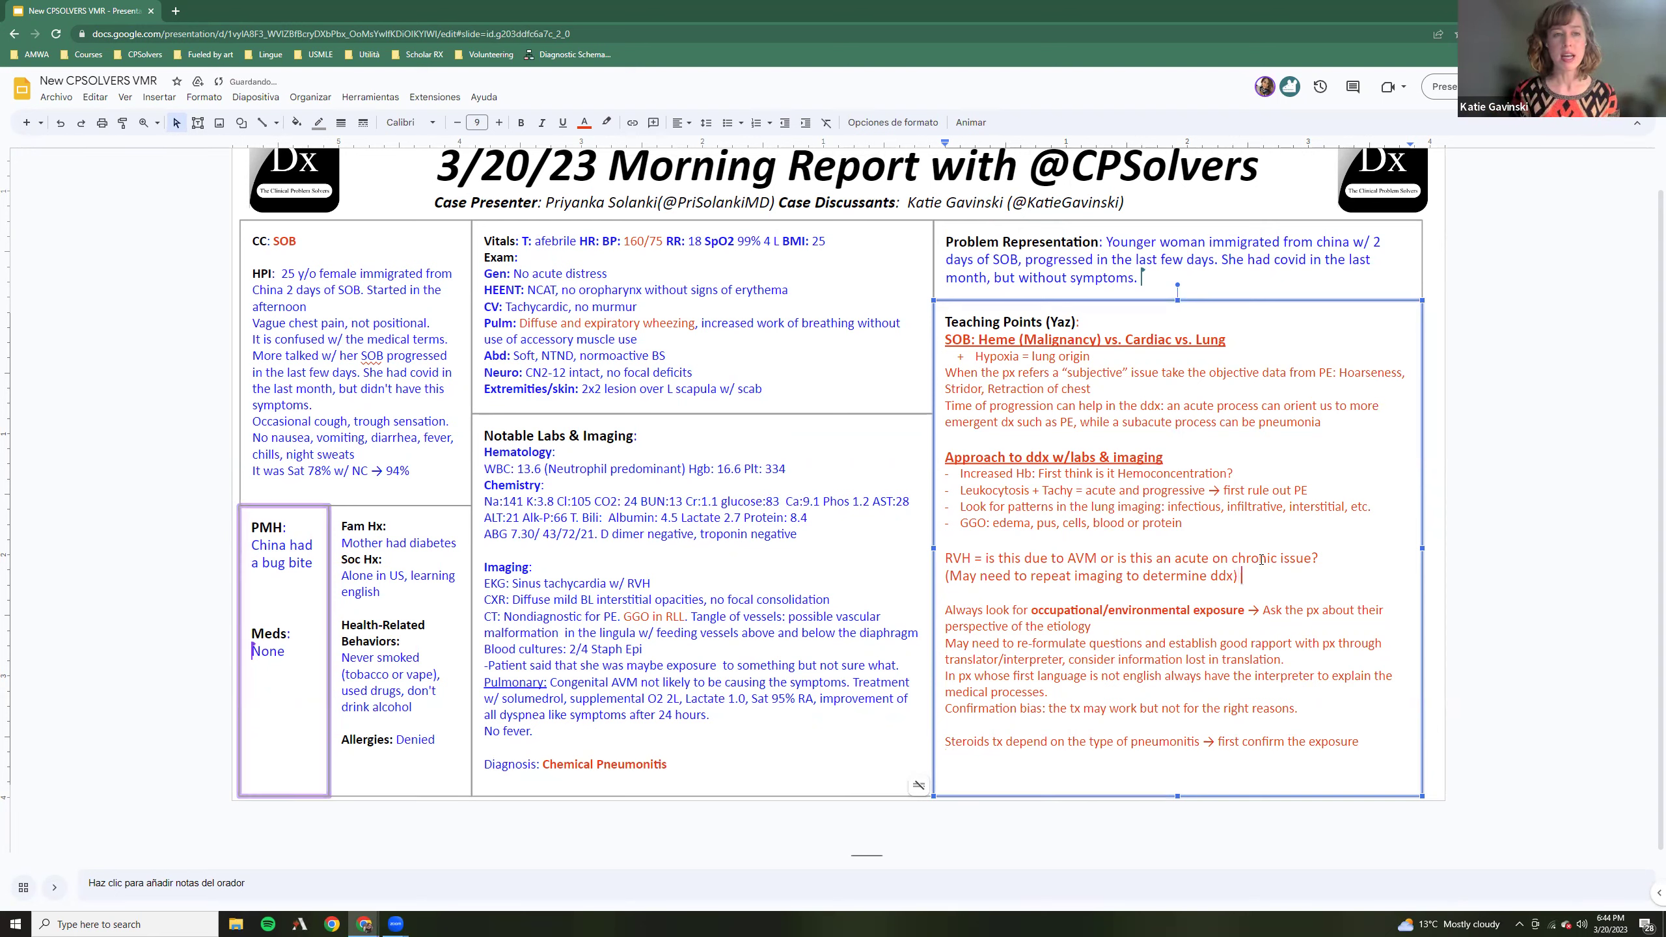
# After 'ddx)', add '[Most AVMs are detected as an incidental finding, with the exception of congenital AVM]'
pyautogui.write('May be i')
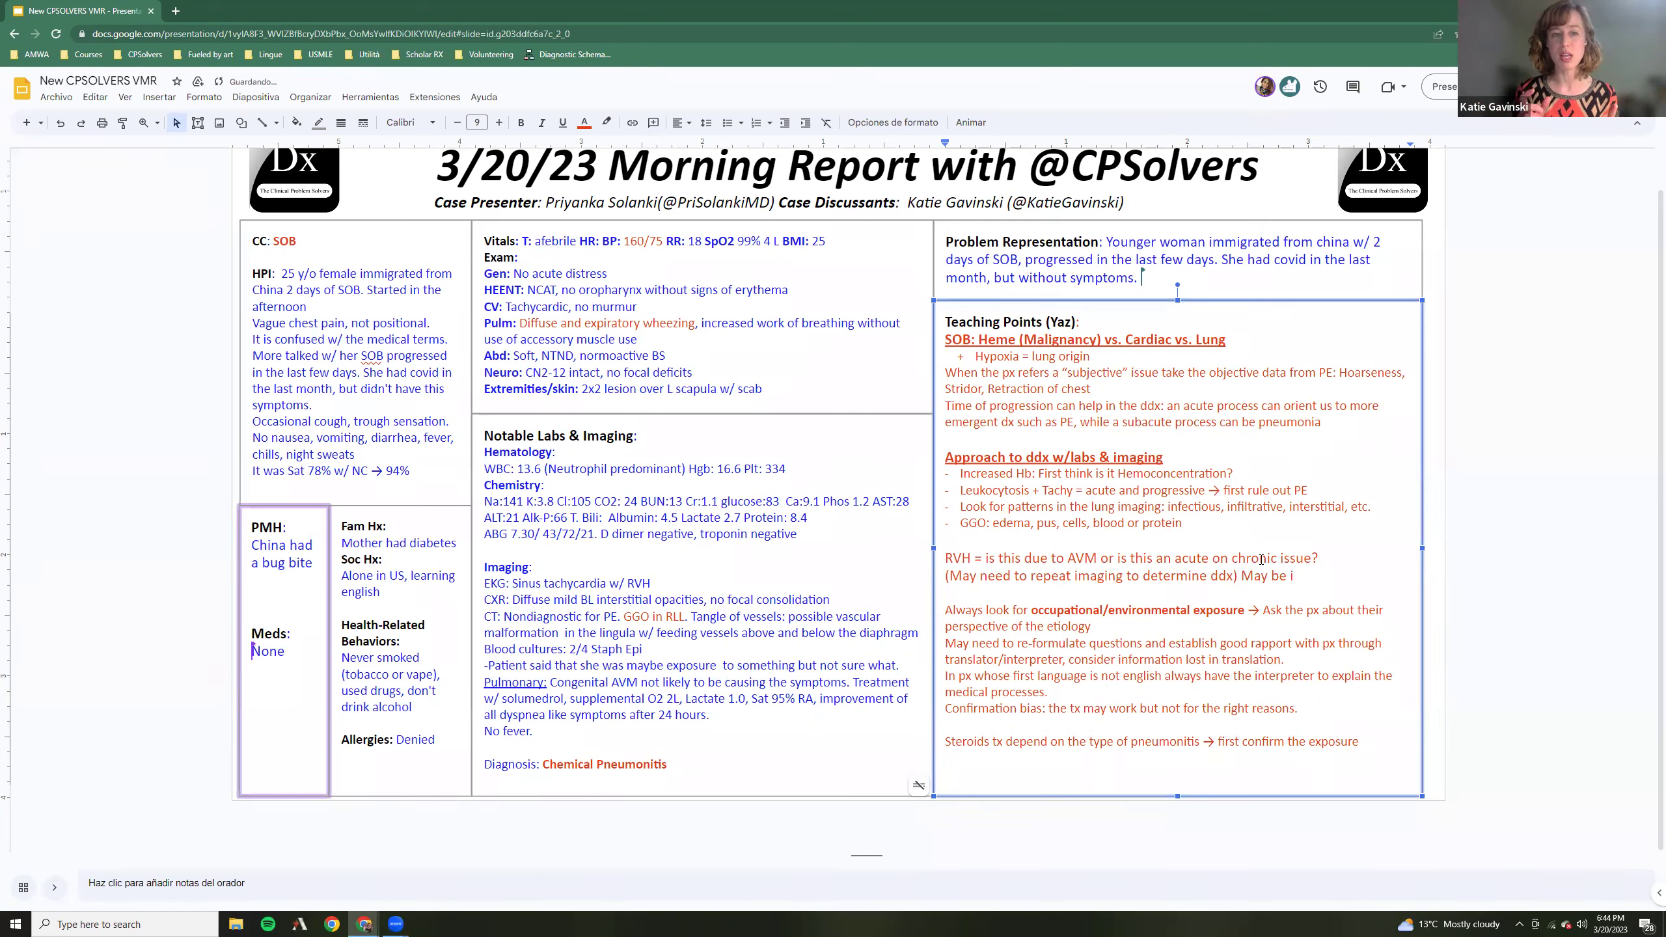
pyautogui.press('BackSpace')
pyautogui.press('BackSpace')
pyautogui.press('BackSpace')
pyautogui.press('BackSpace')
pyautogui.press('BackSpace')
pyautogui.press('BackSpace')
pyautogui.press('BackSpace')
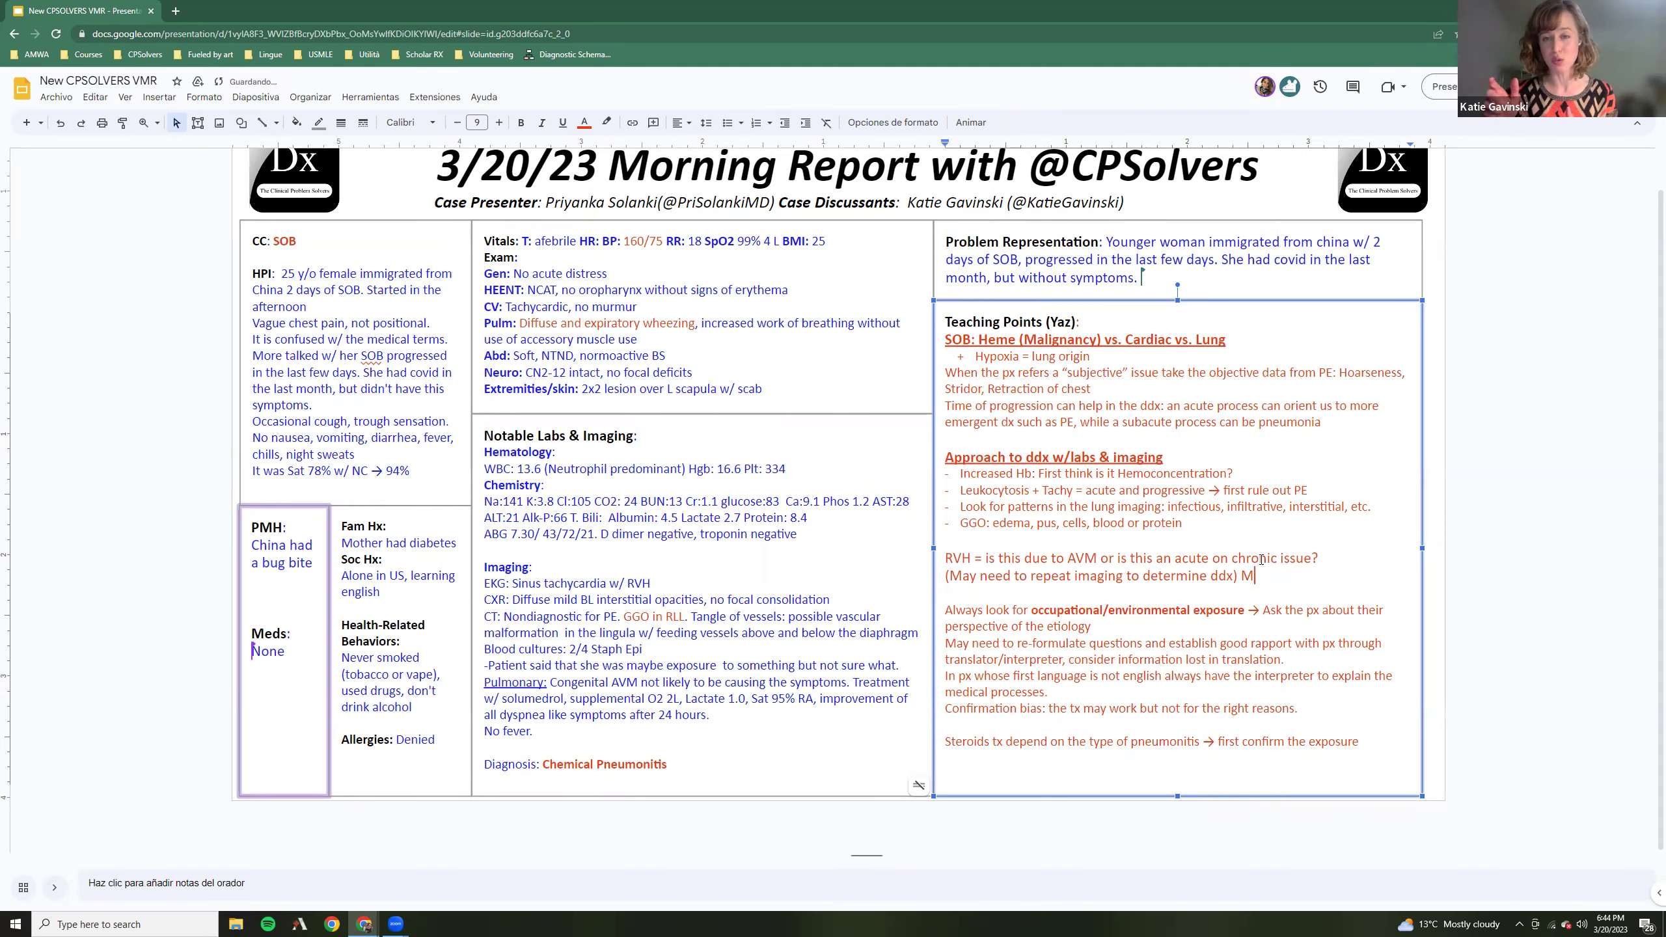
pyautogui.press('BackSpace')
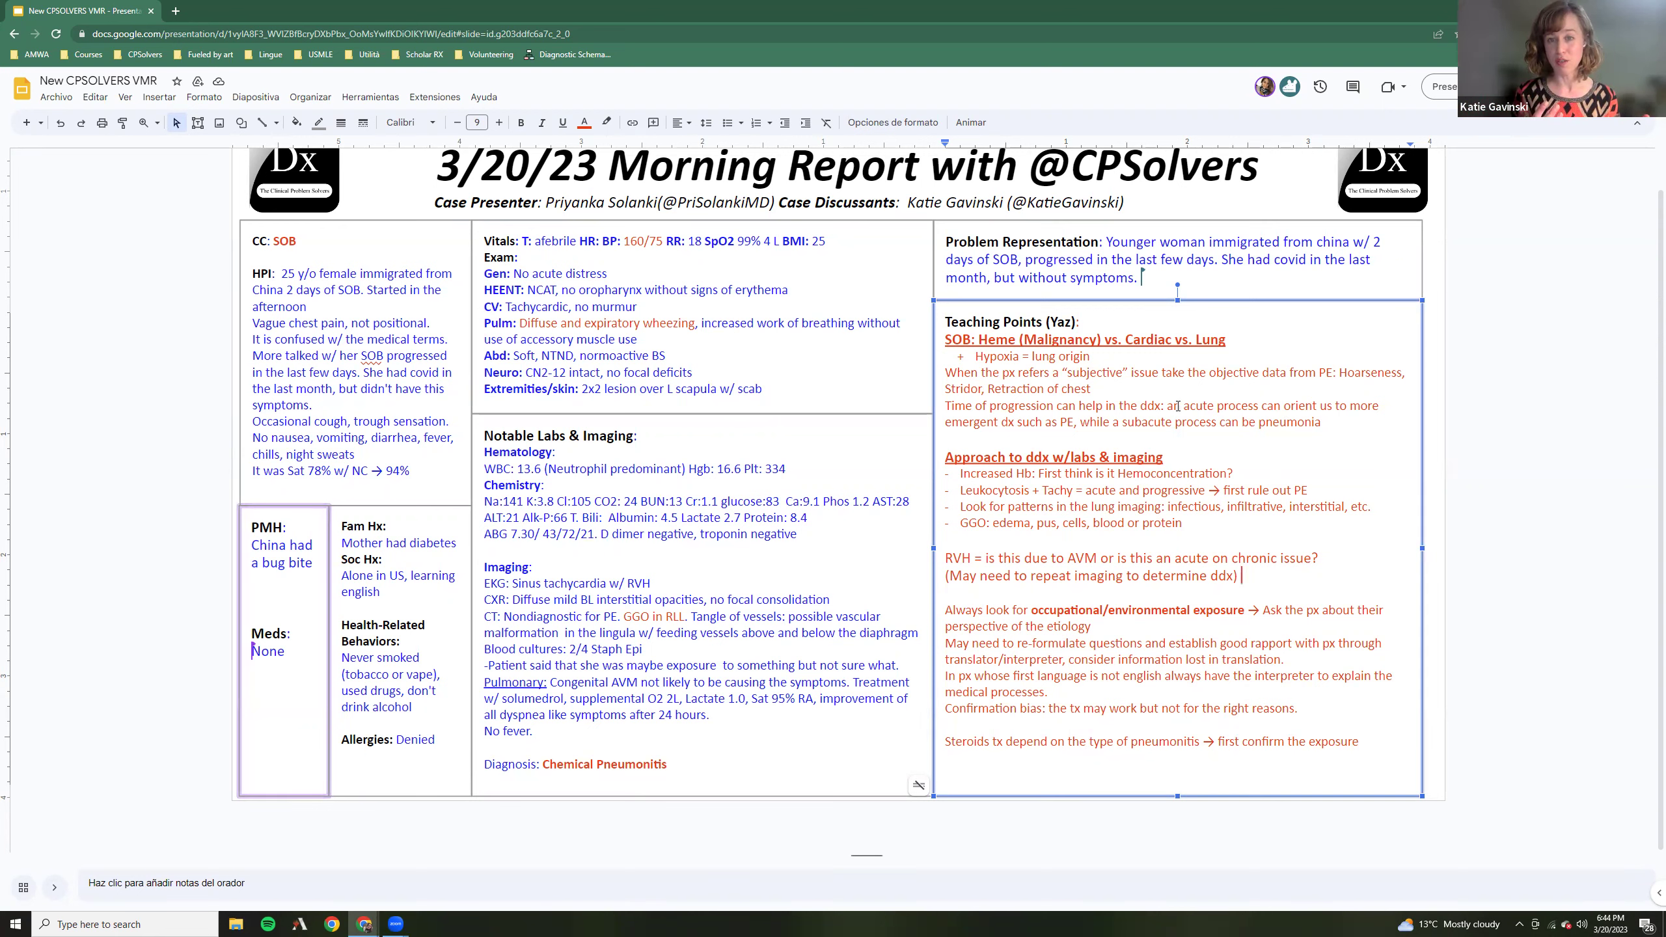
pyautogui.click(1191, 525)
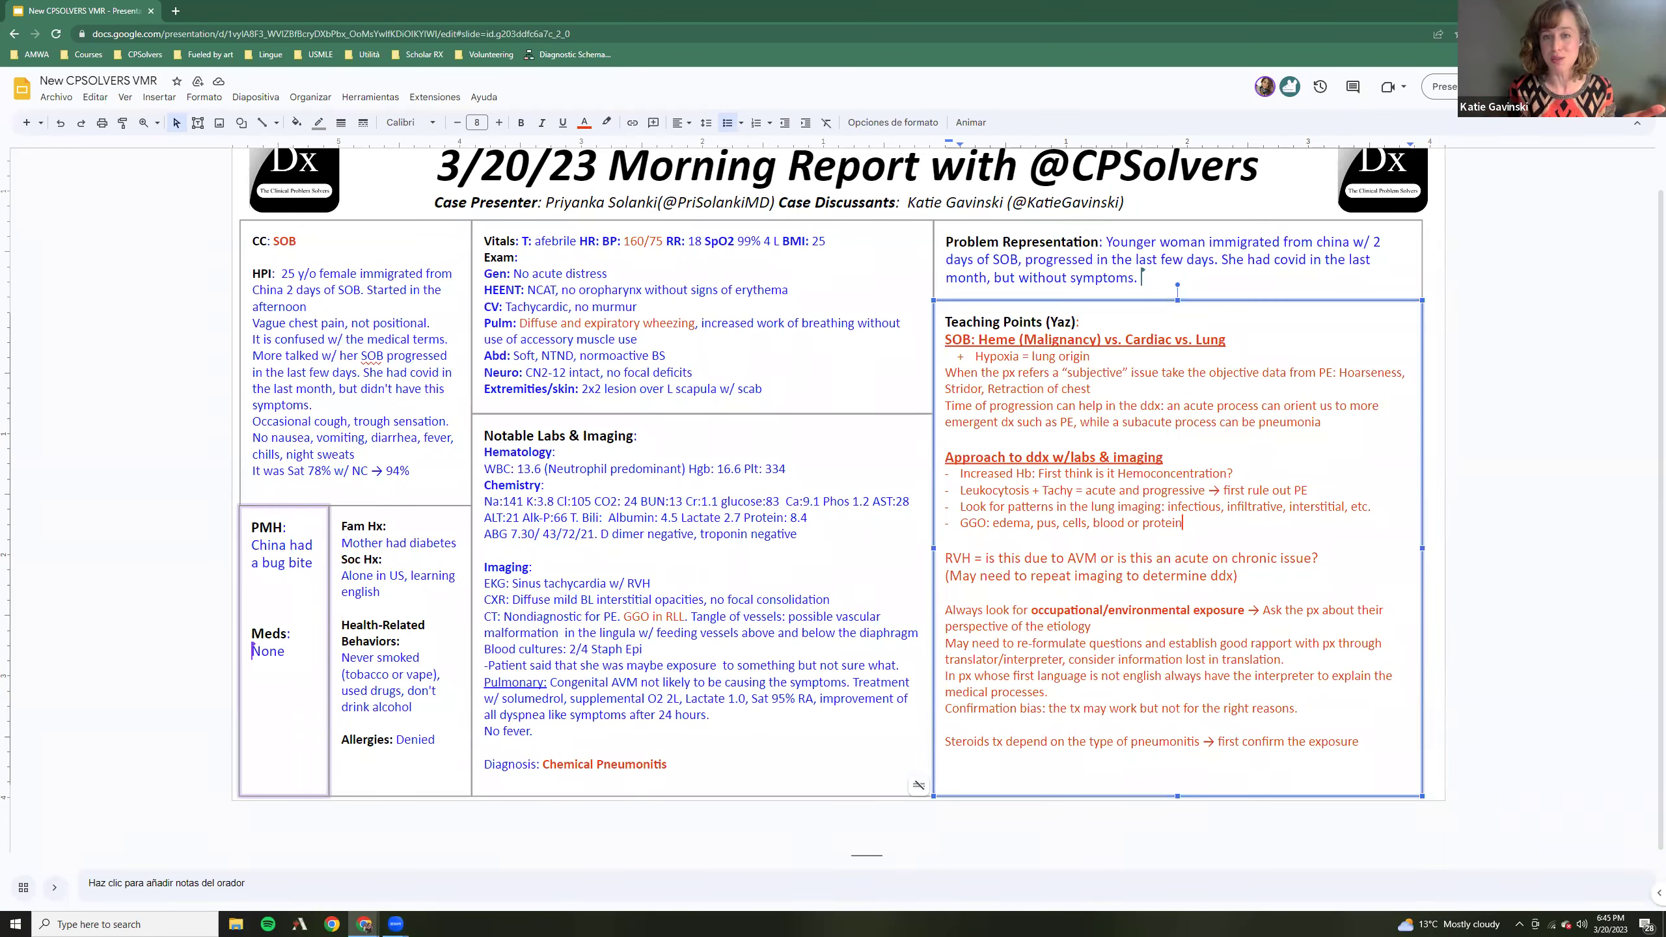
pyautogui.click(1259, 576)
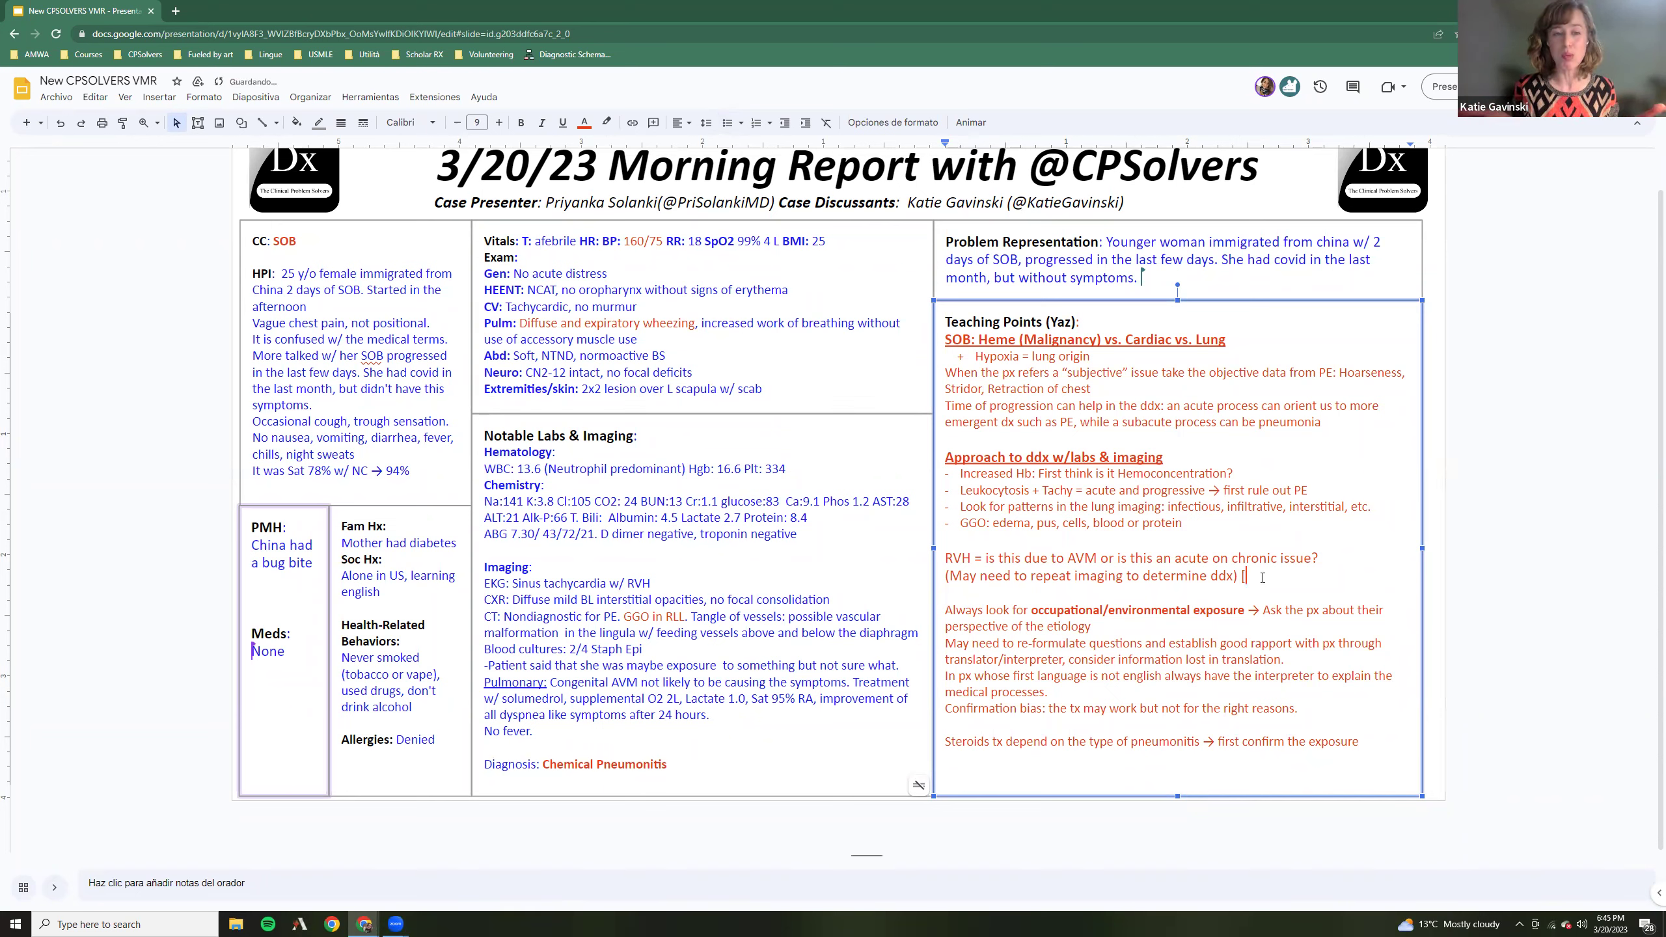
pyautogui.write('[Most ')
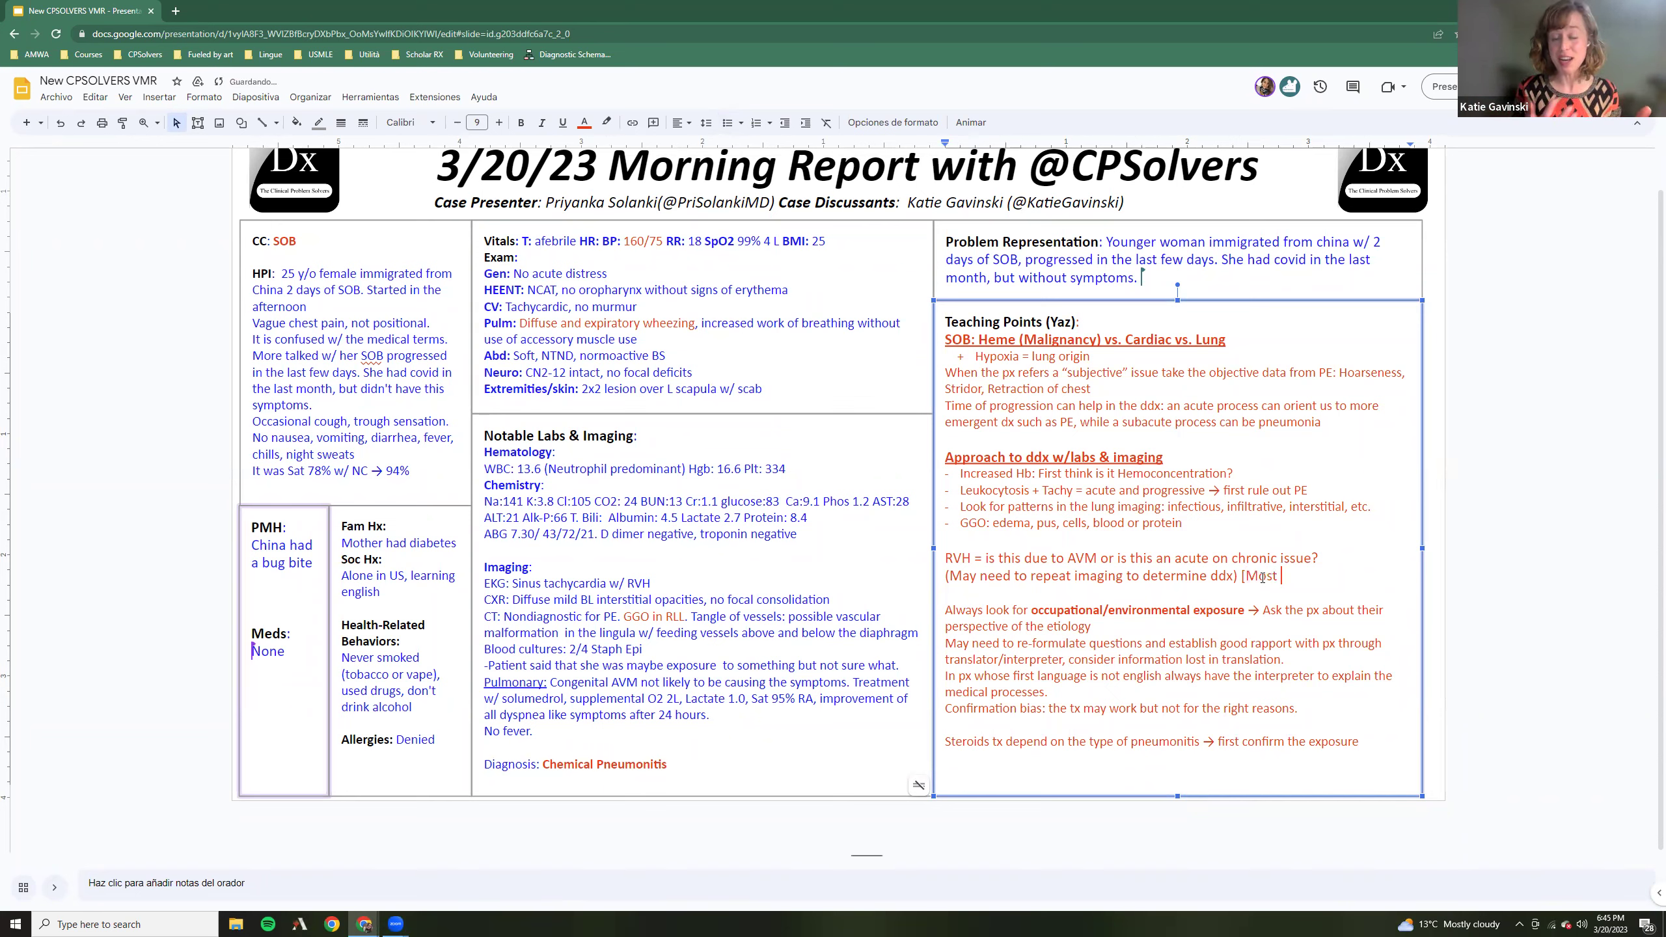
pyautogui.write('A')
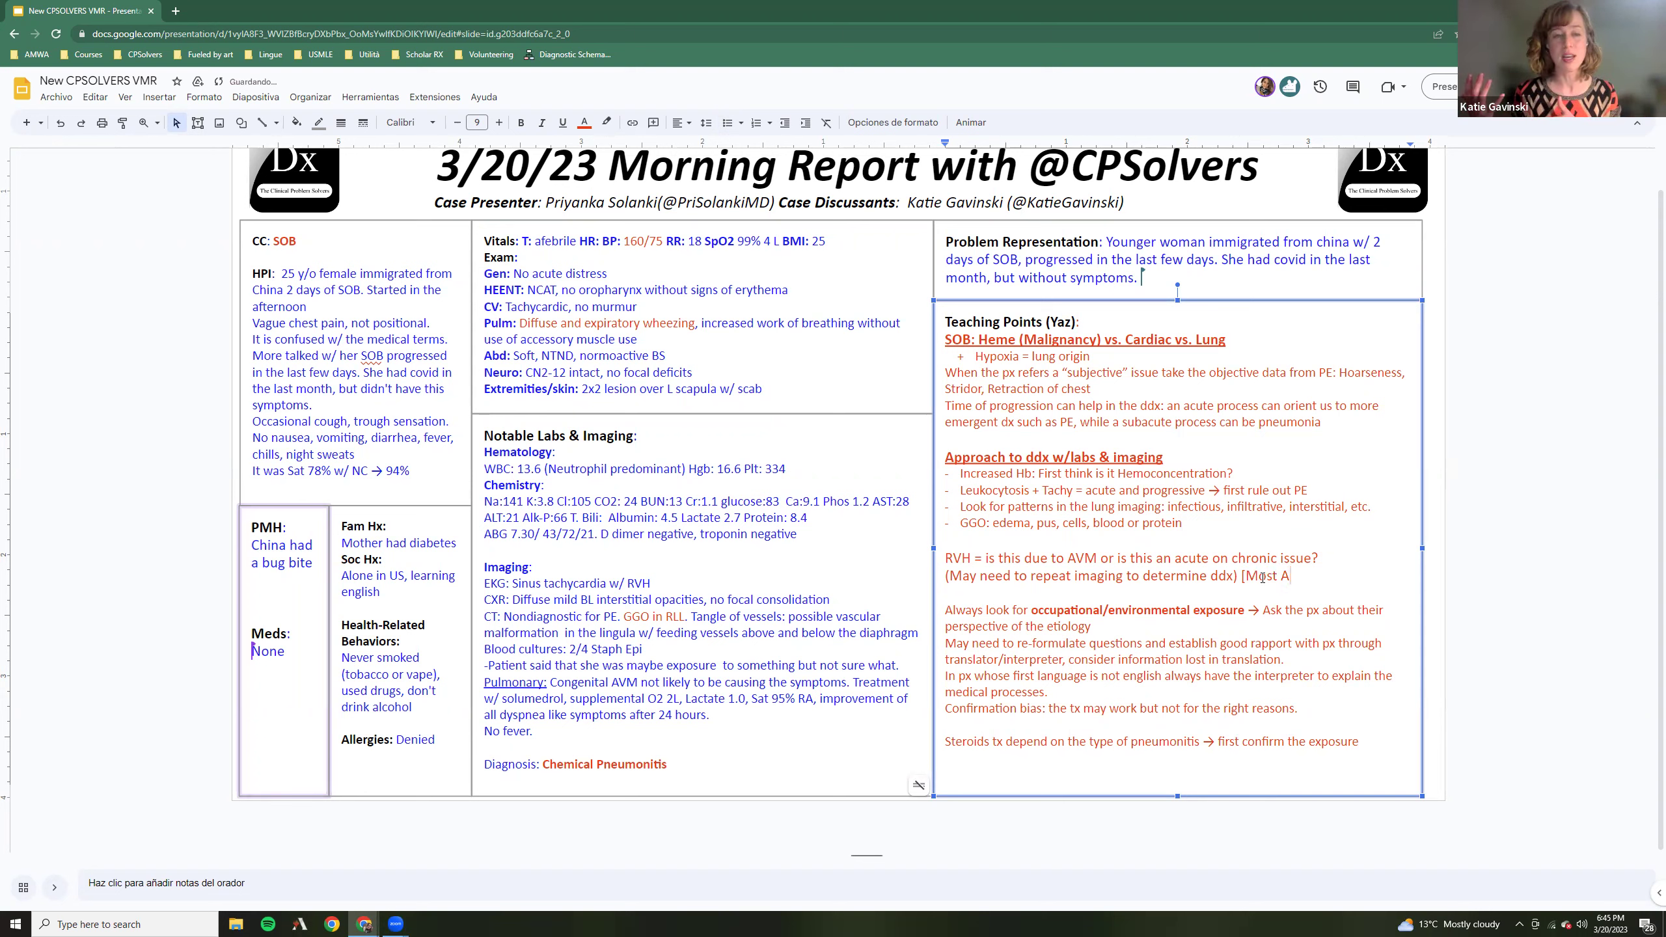
pyautogui.write('VMs ar')
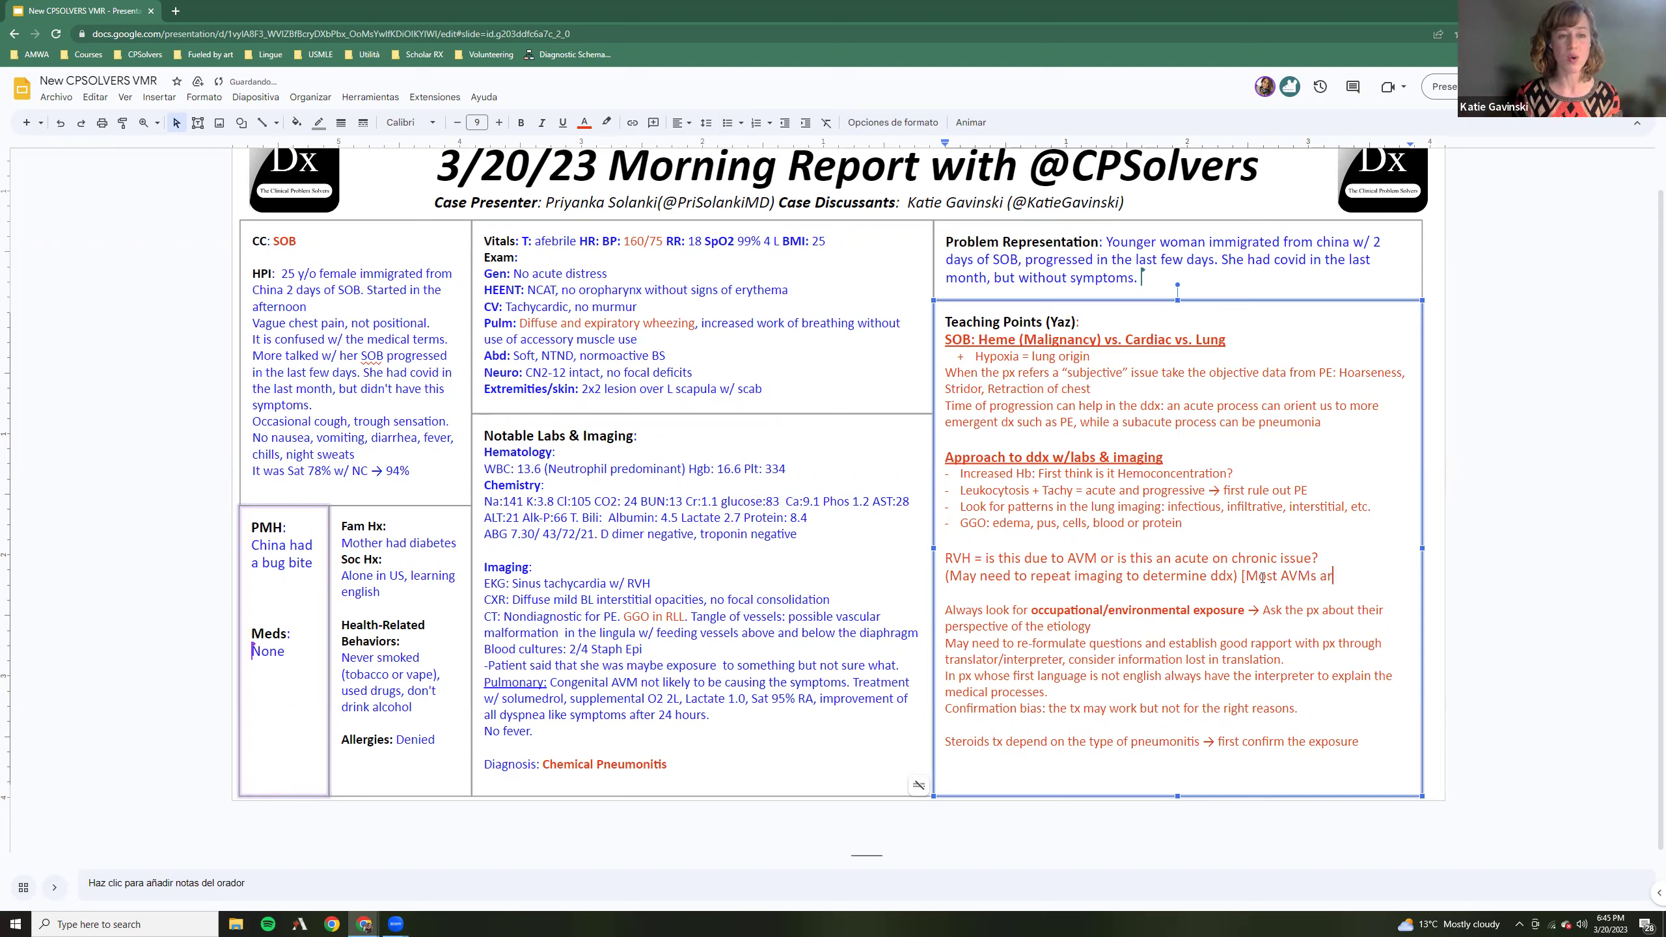
pyautogui.write('e detected')
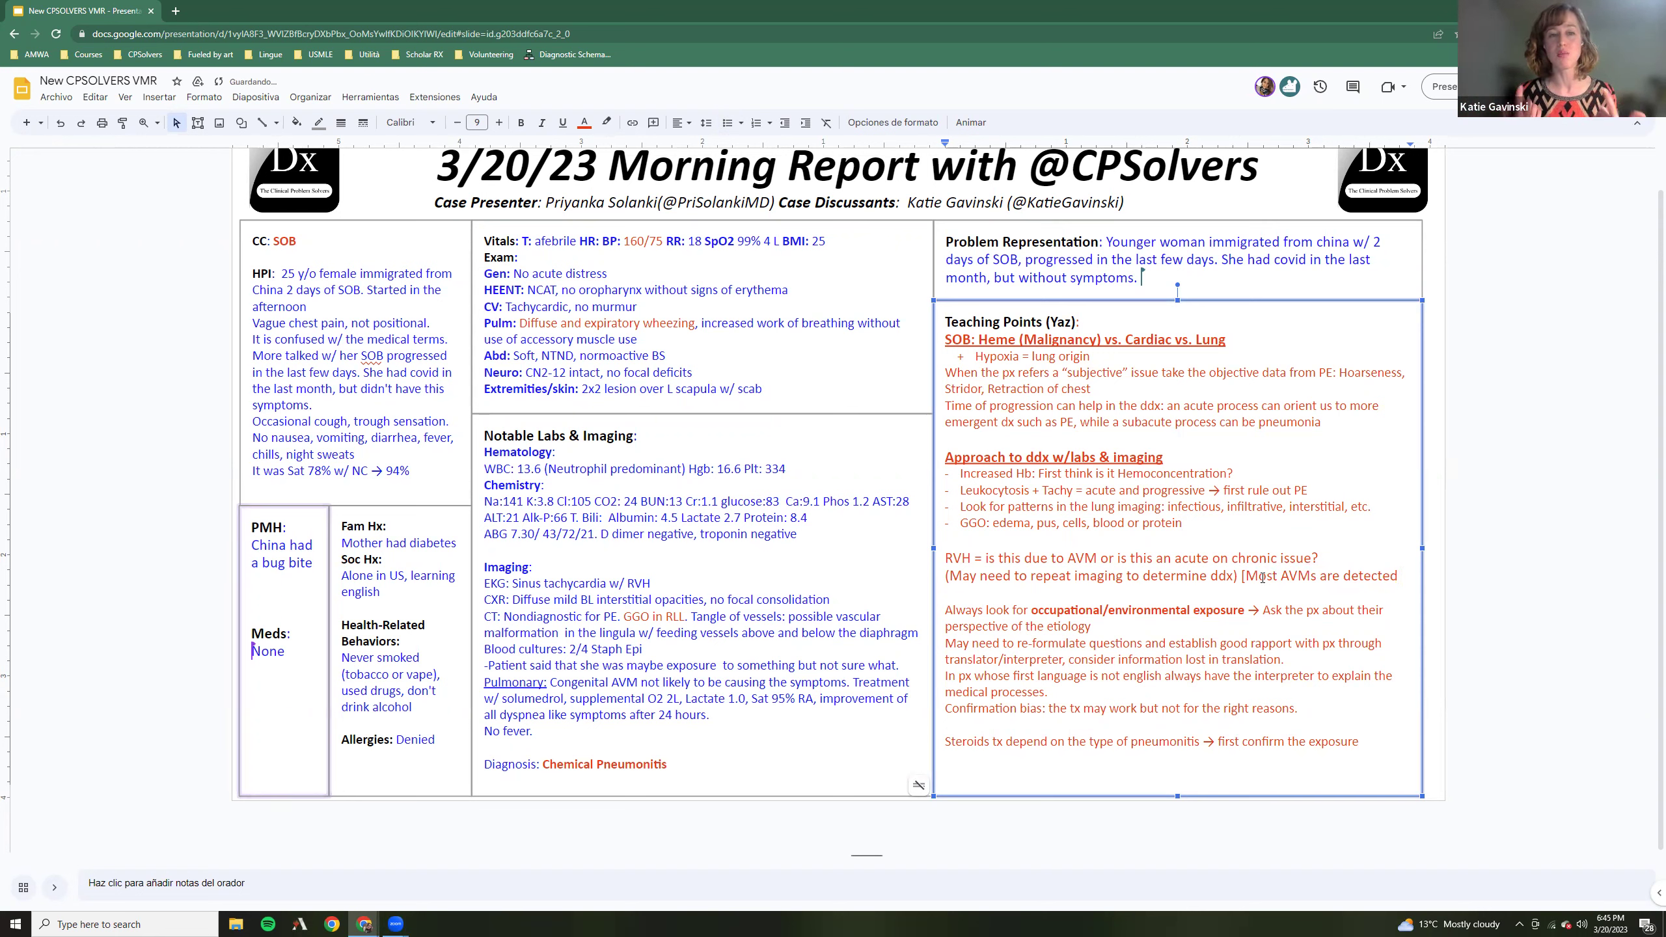
pyautogui.write(' as an')
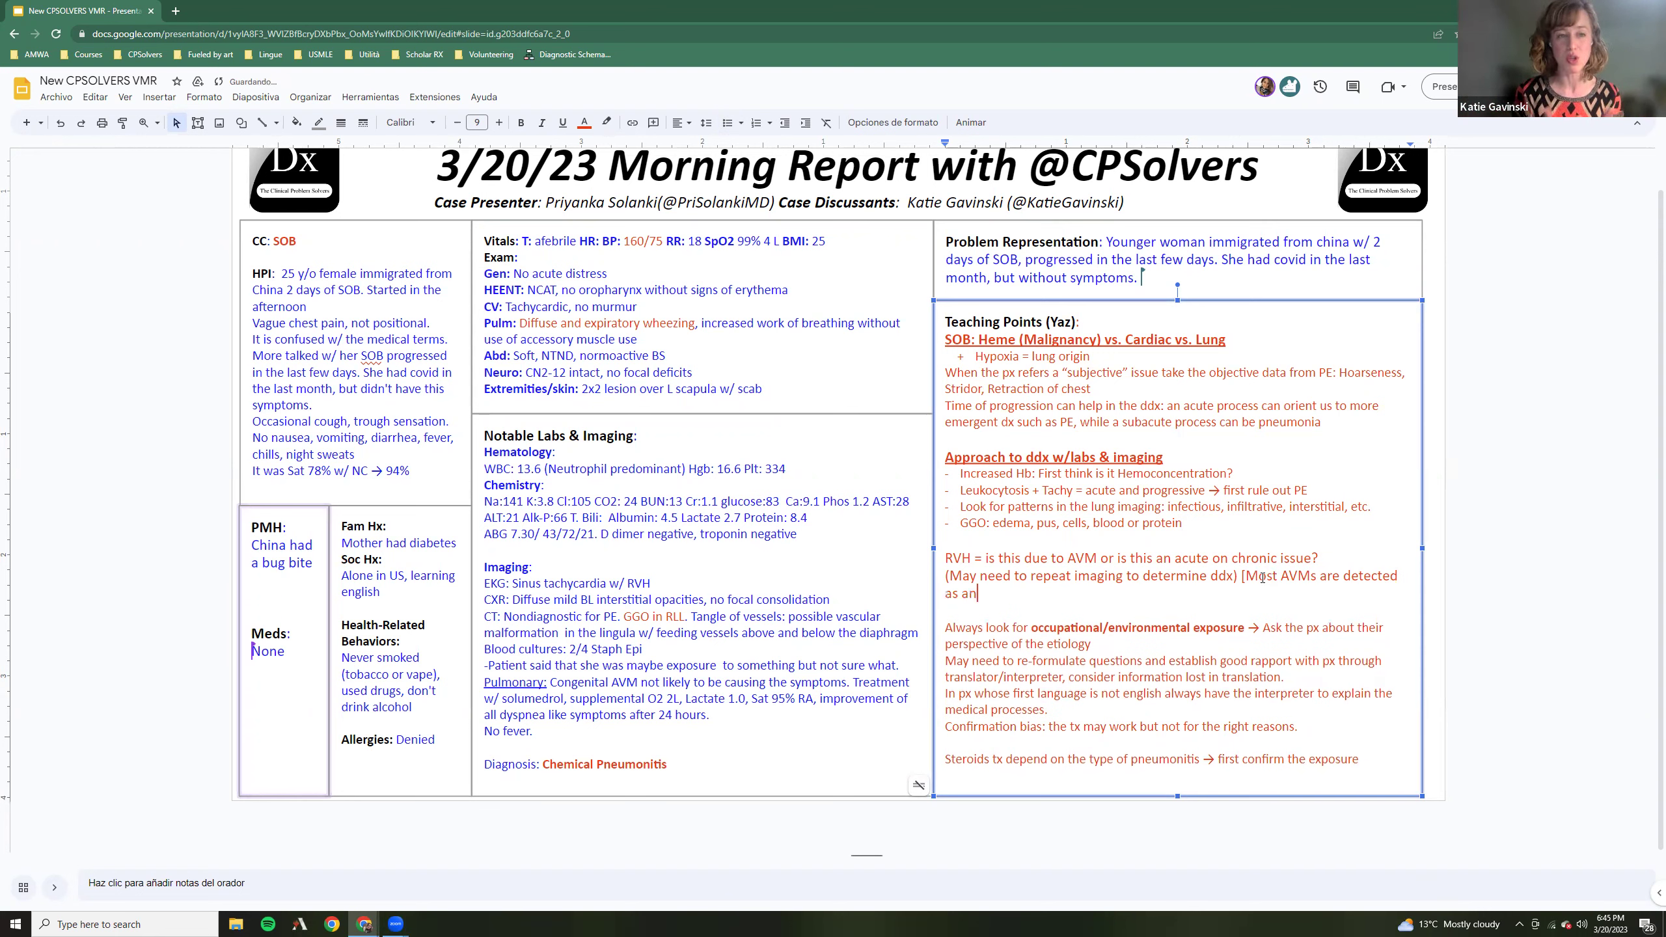
pyautogui.write(' incidental fi')
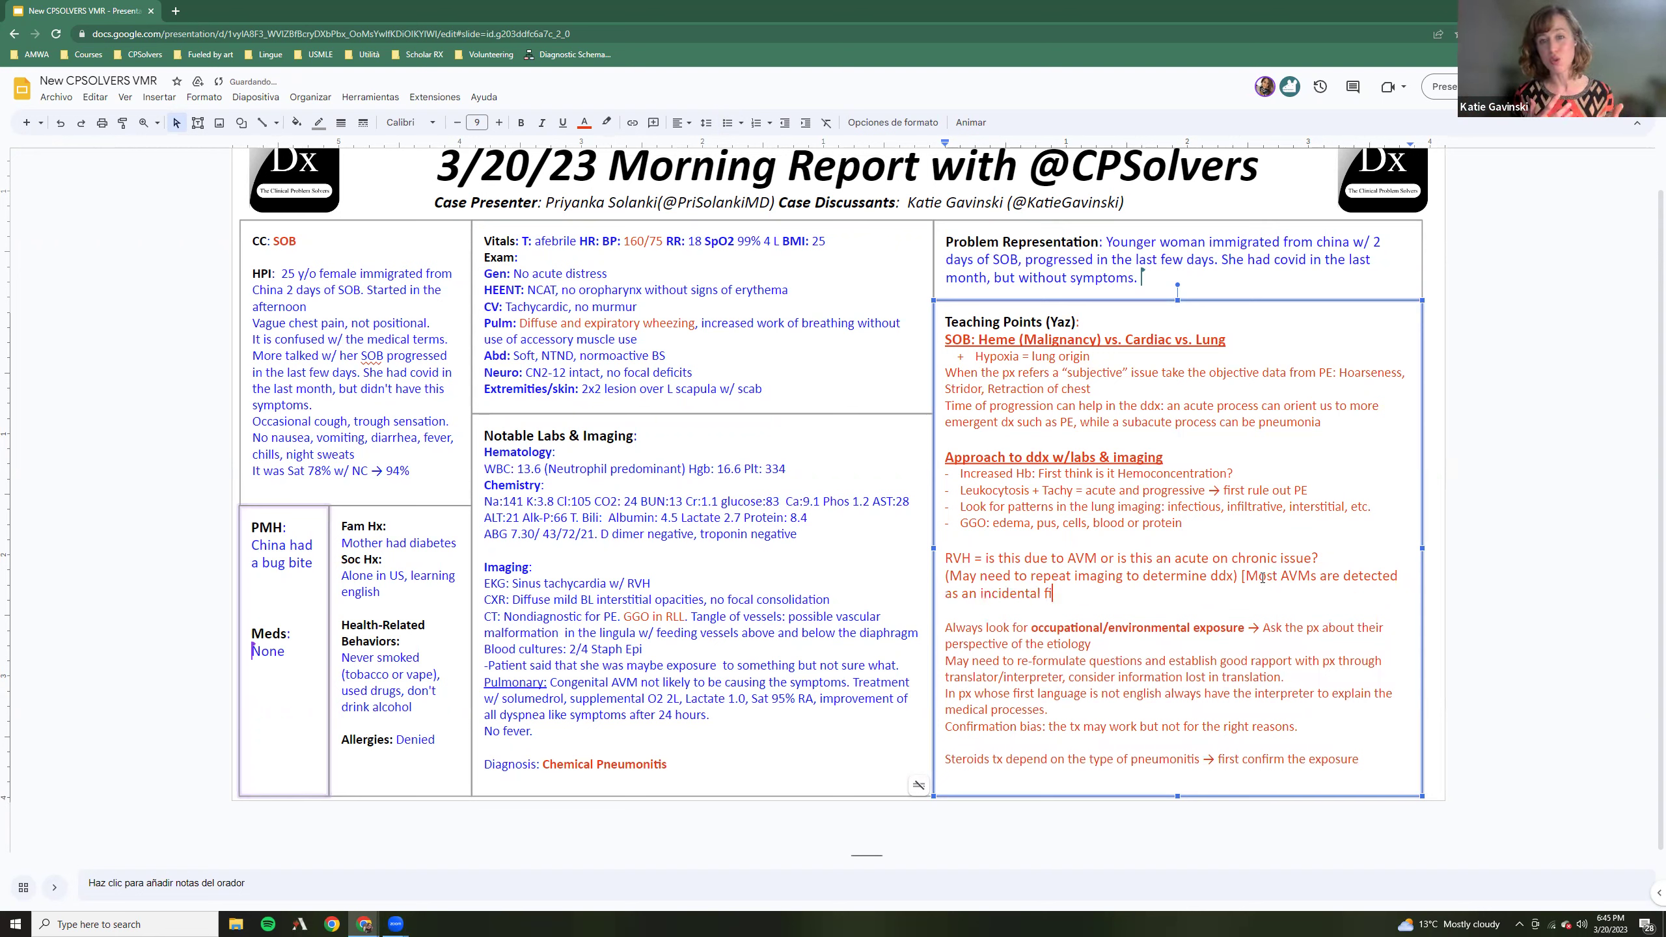
pyautogui.write('nd')
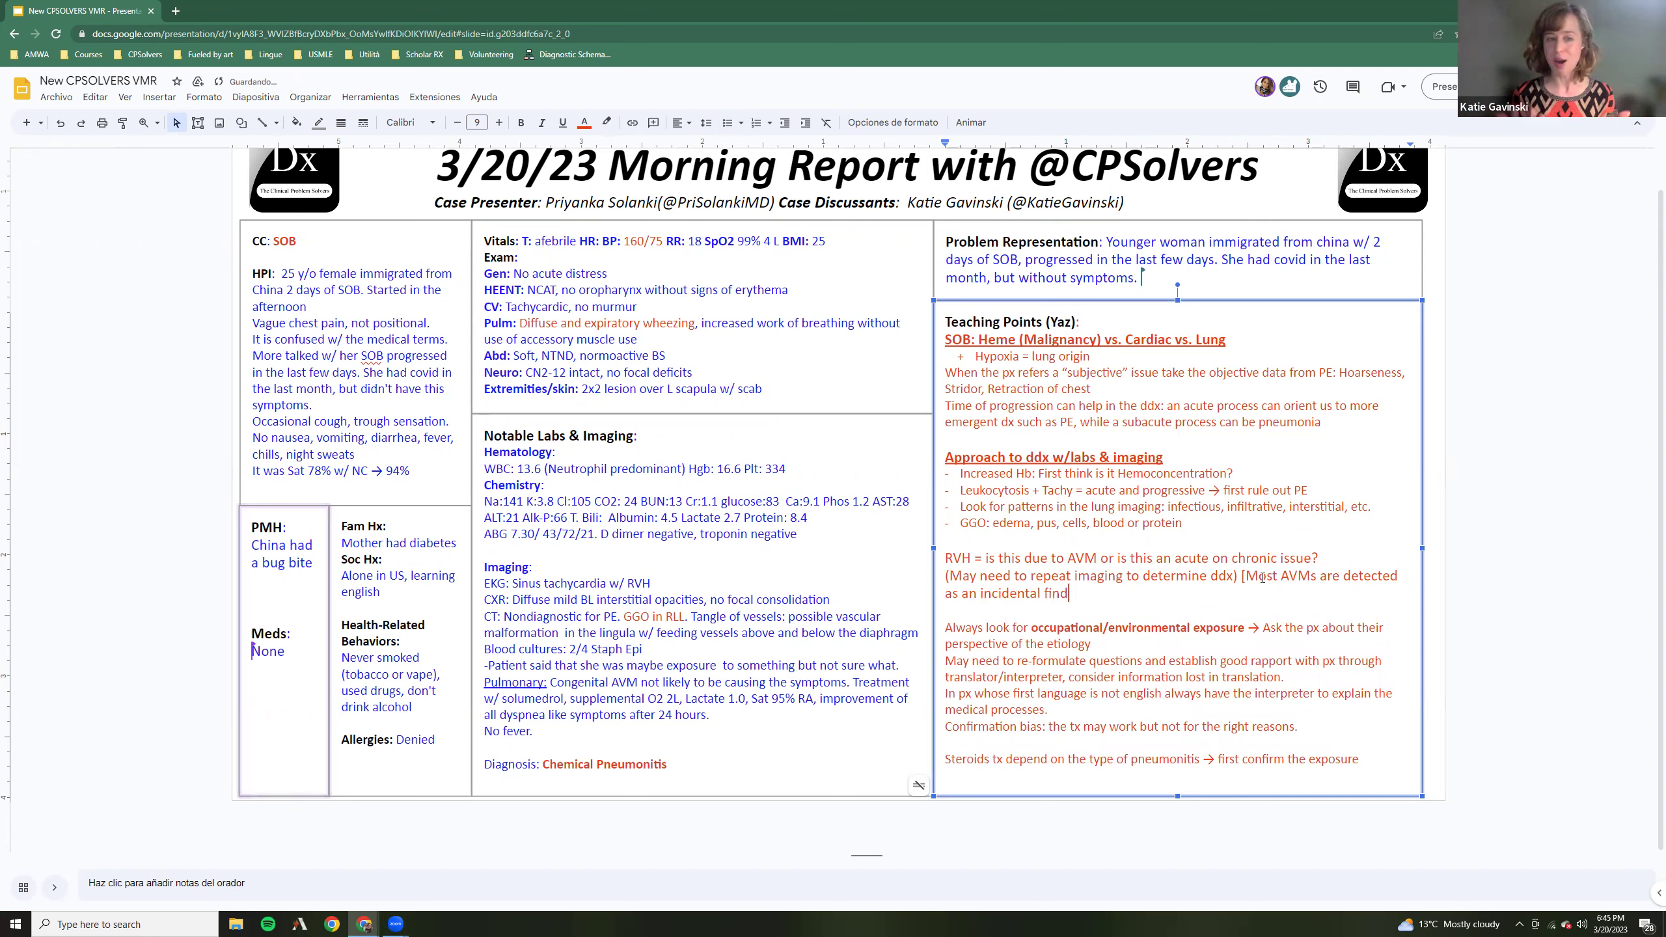
pyautogui.write('ing')
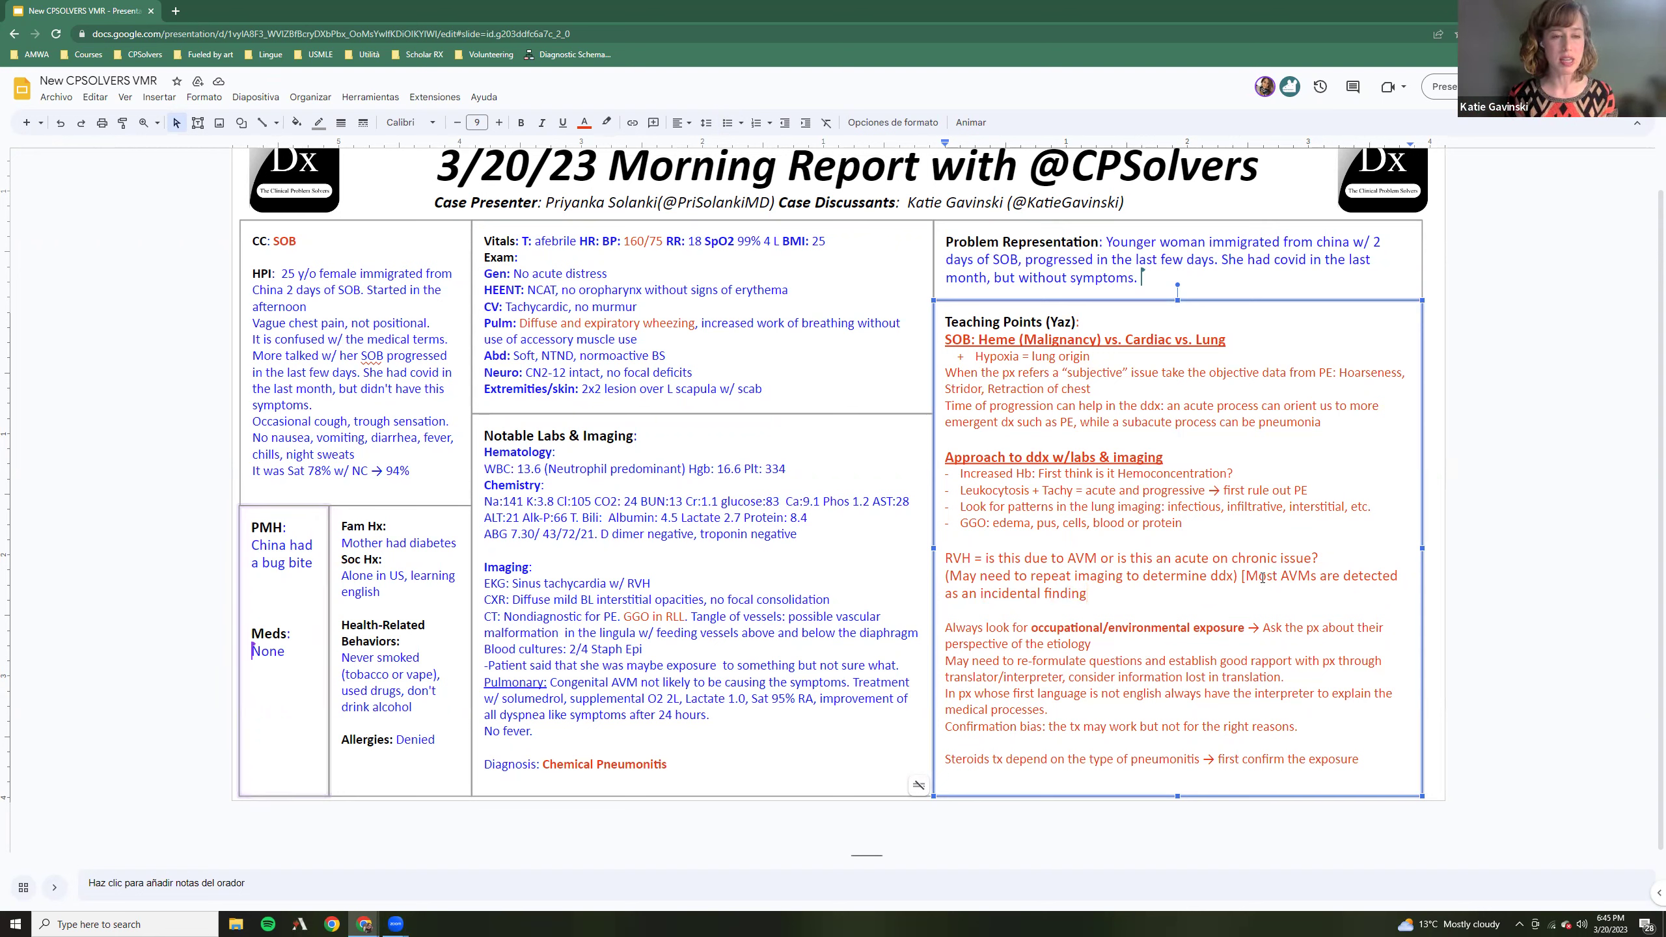
pyautogui.write(', with the except')
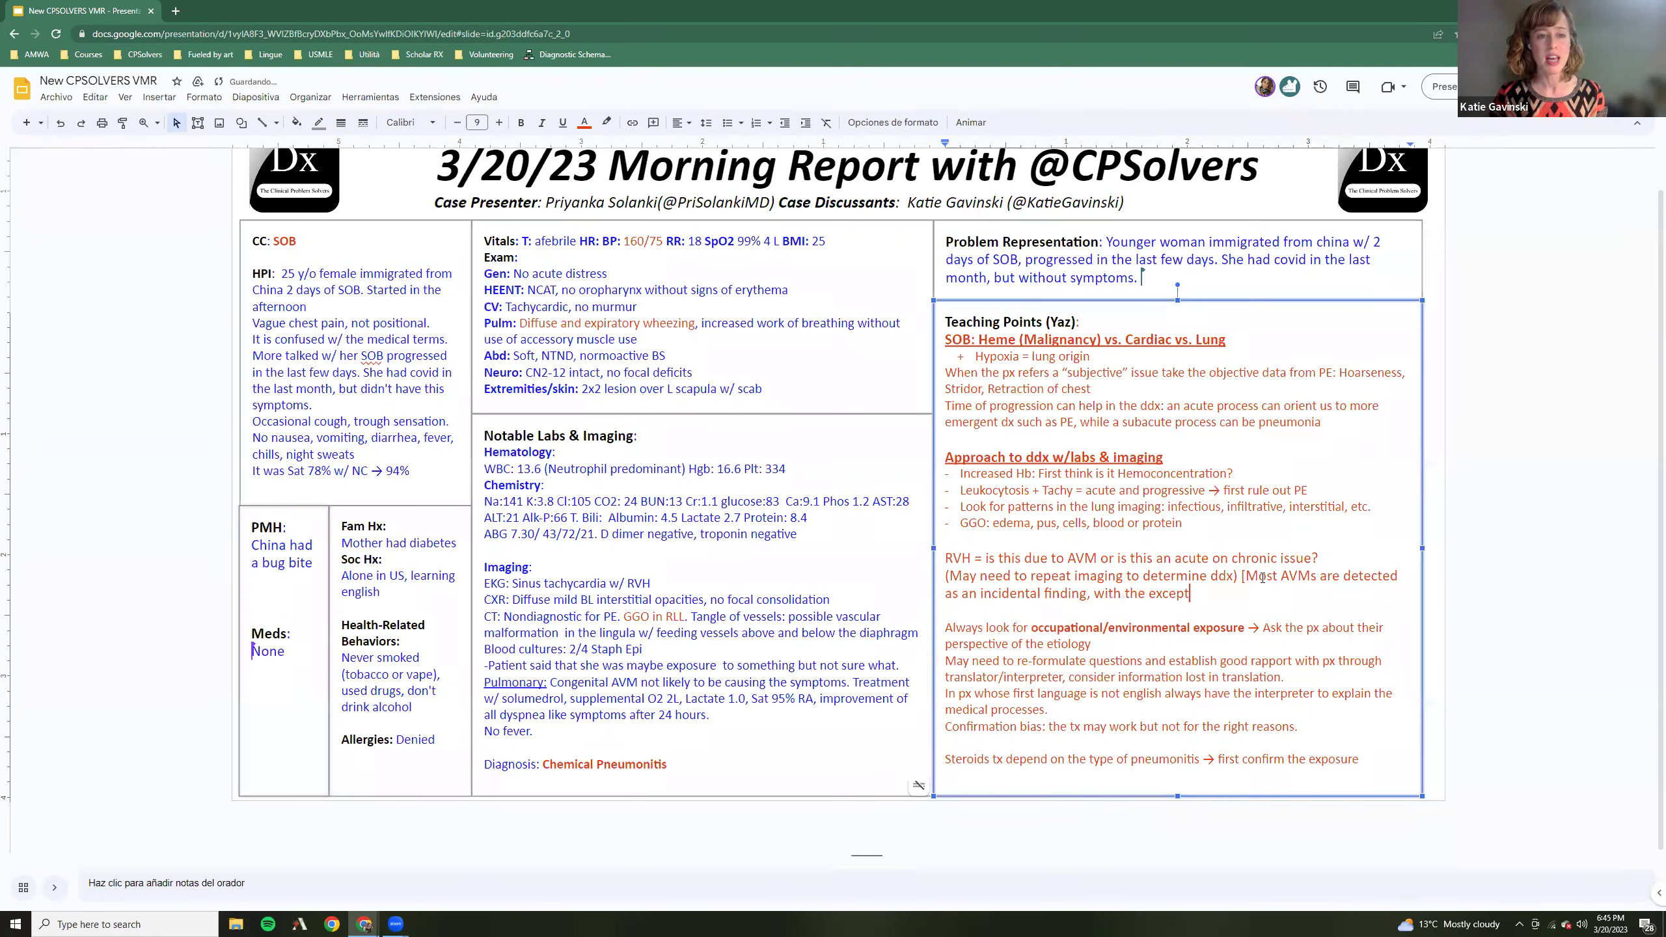
pyautogui.write('ion of congenital AVM')
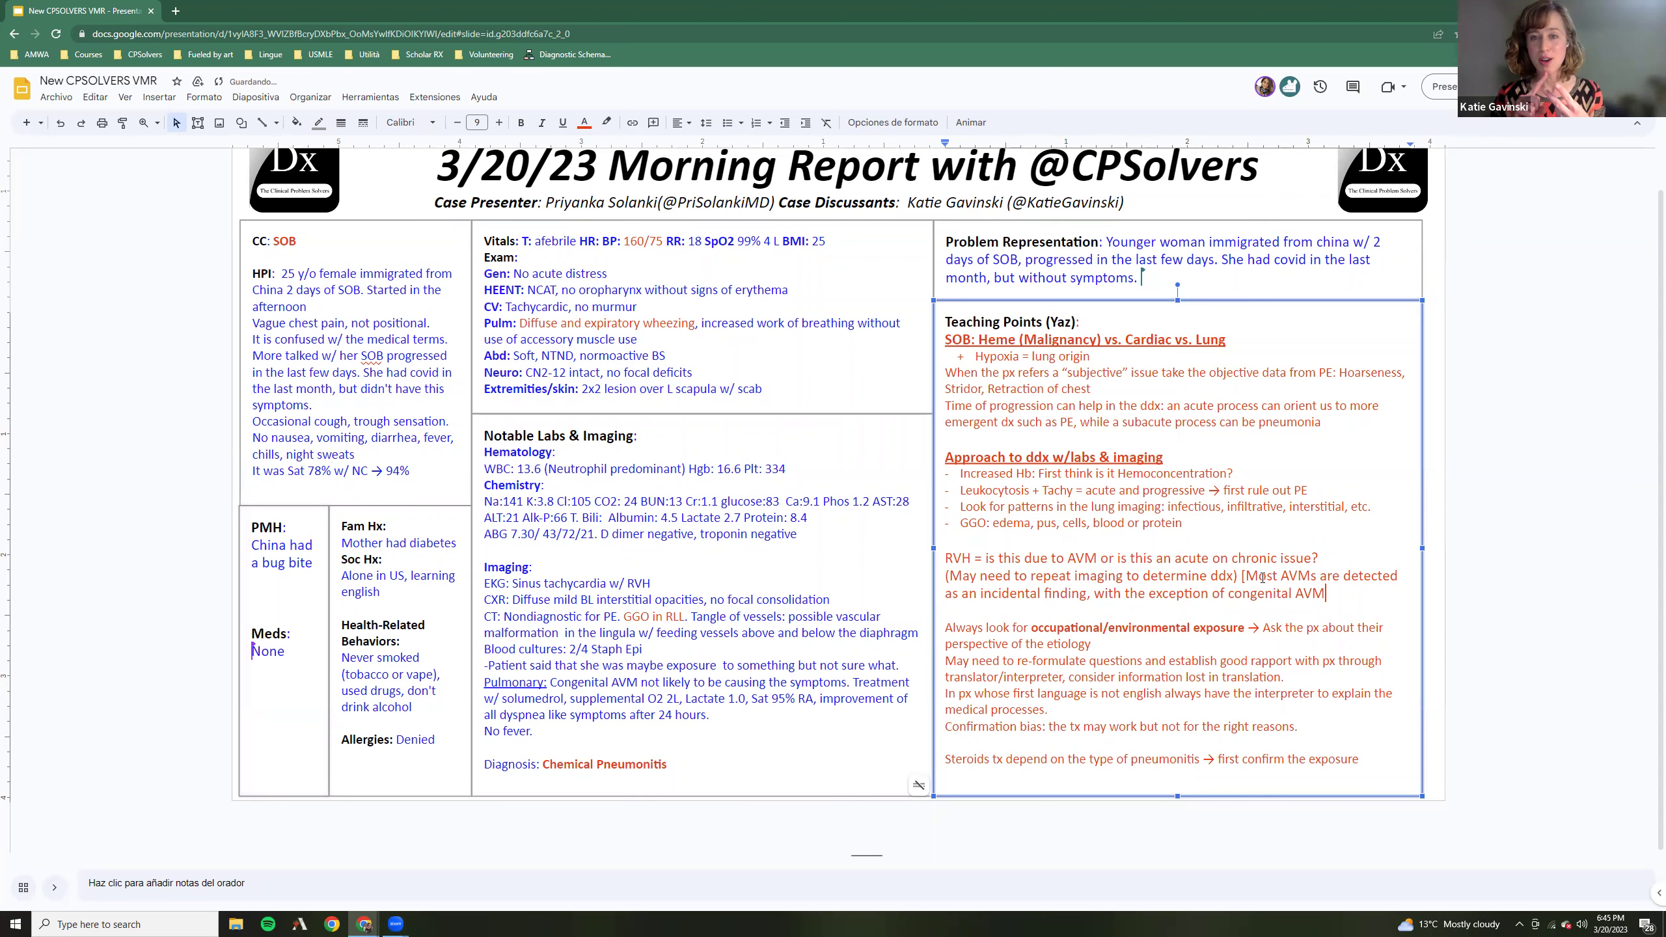
pyautogui.write(']')
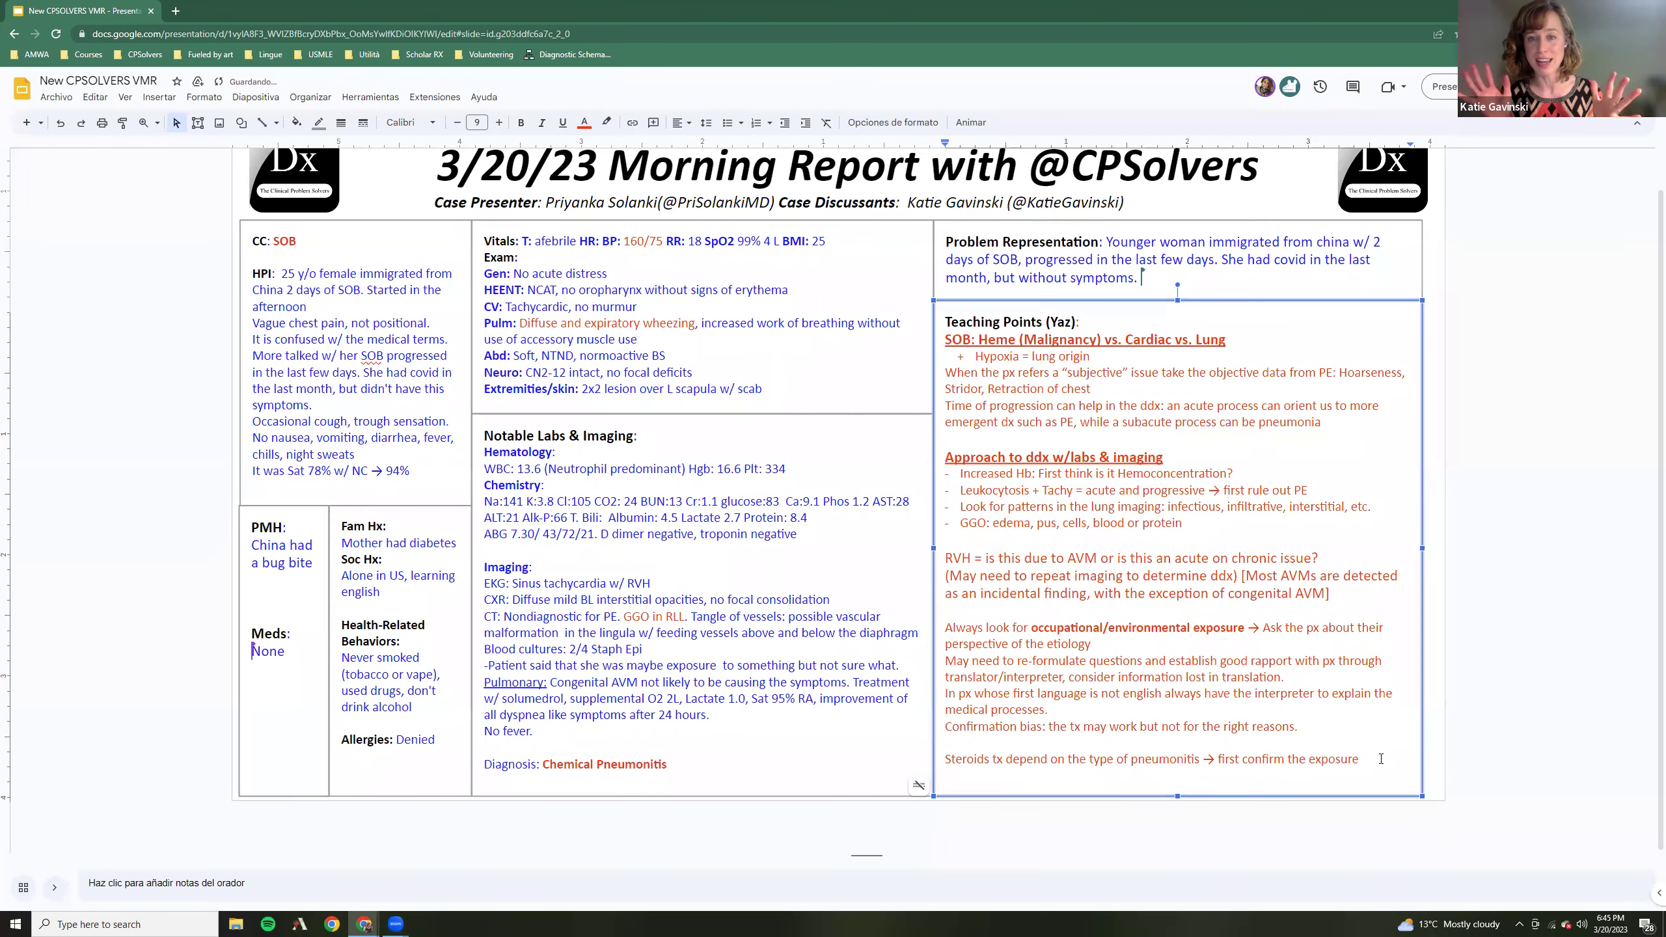
pyautogui.click(1333, 737)
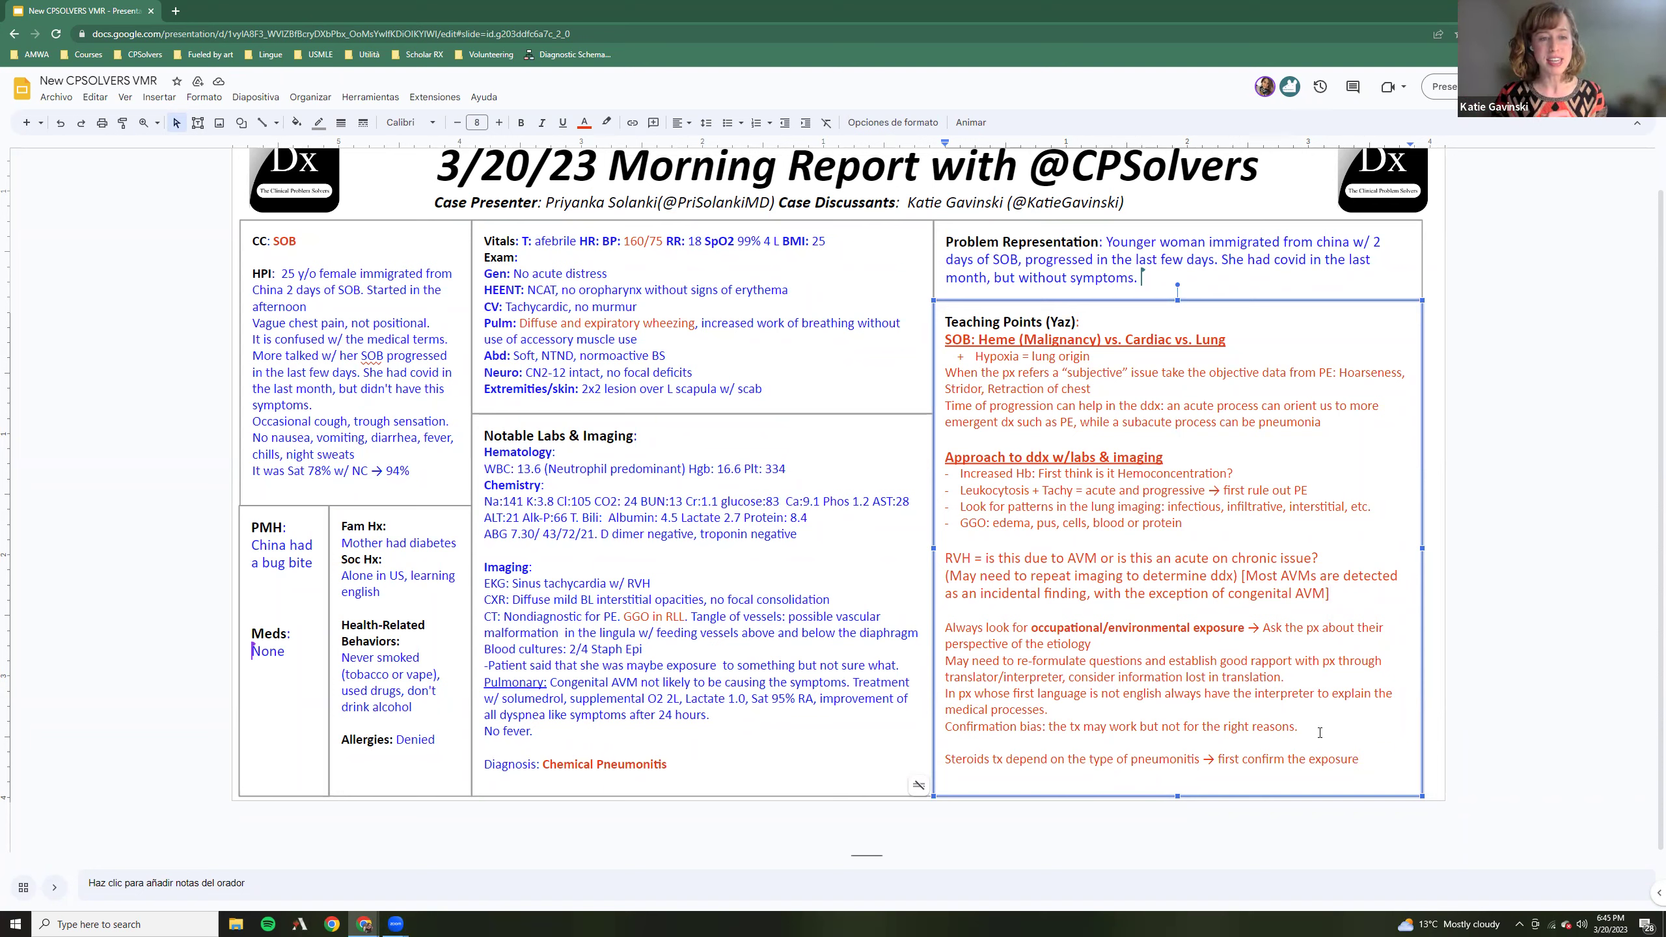
pyautogui.press('Return')
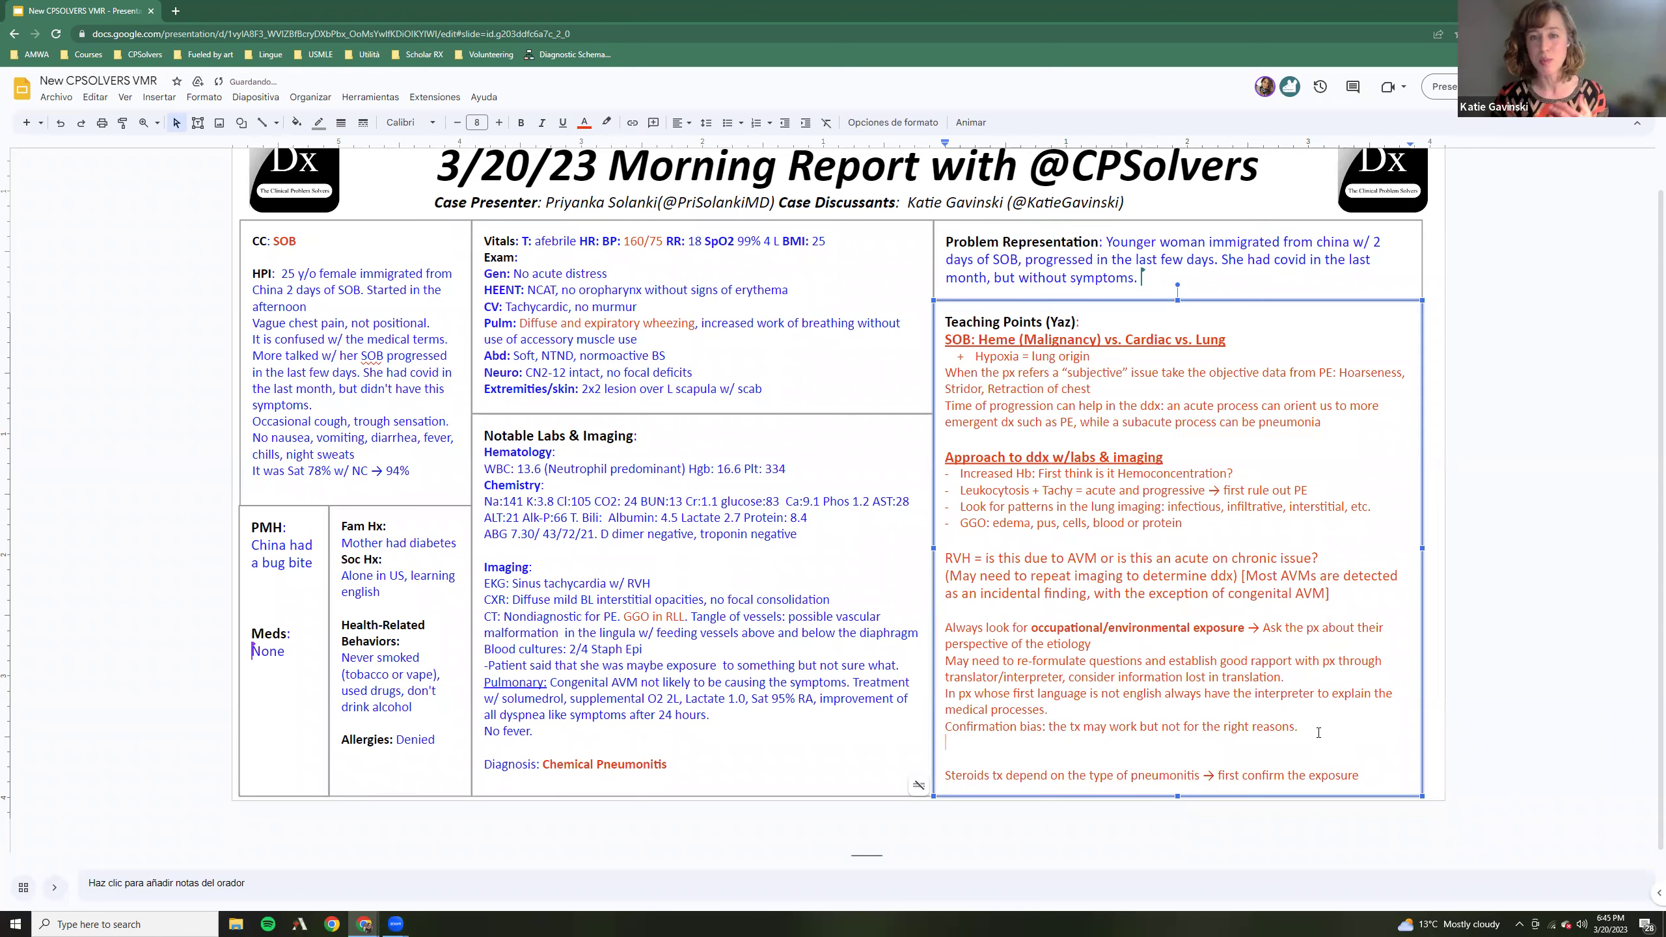
pyautogui.write('When a d')
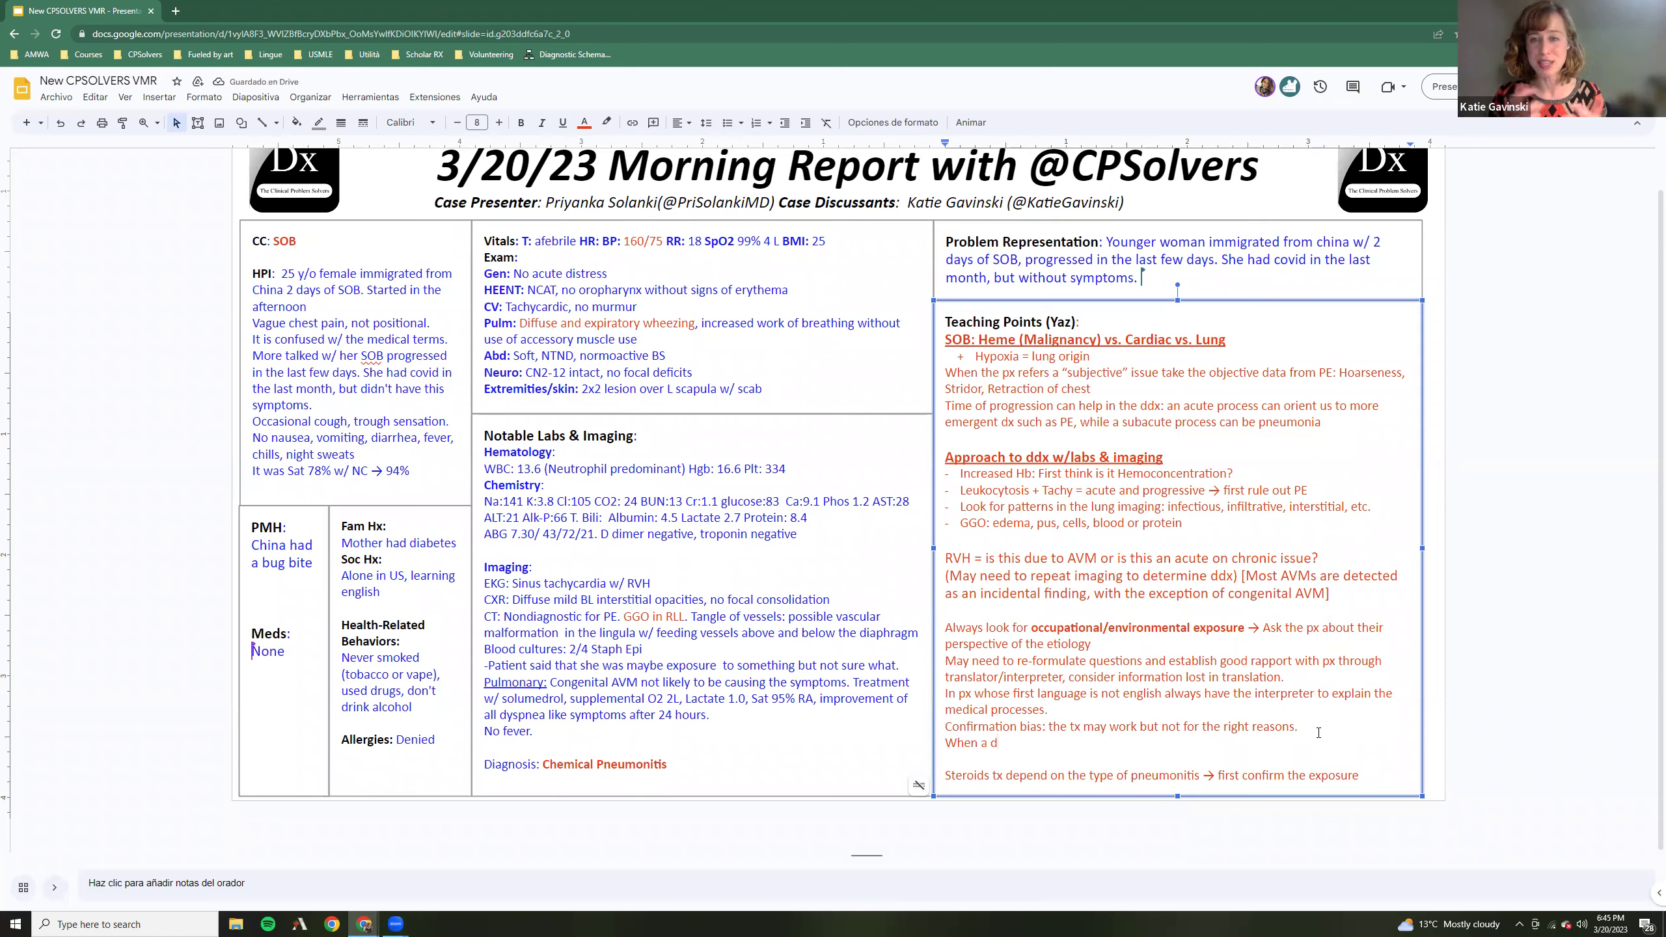
pyautogui.write('x does')
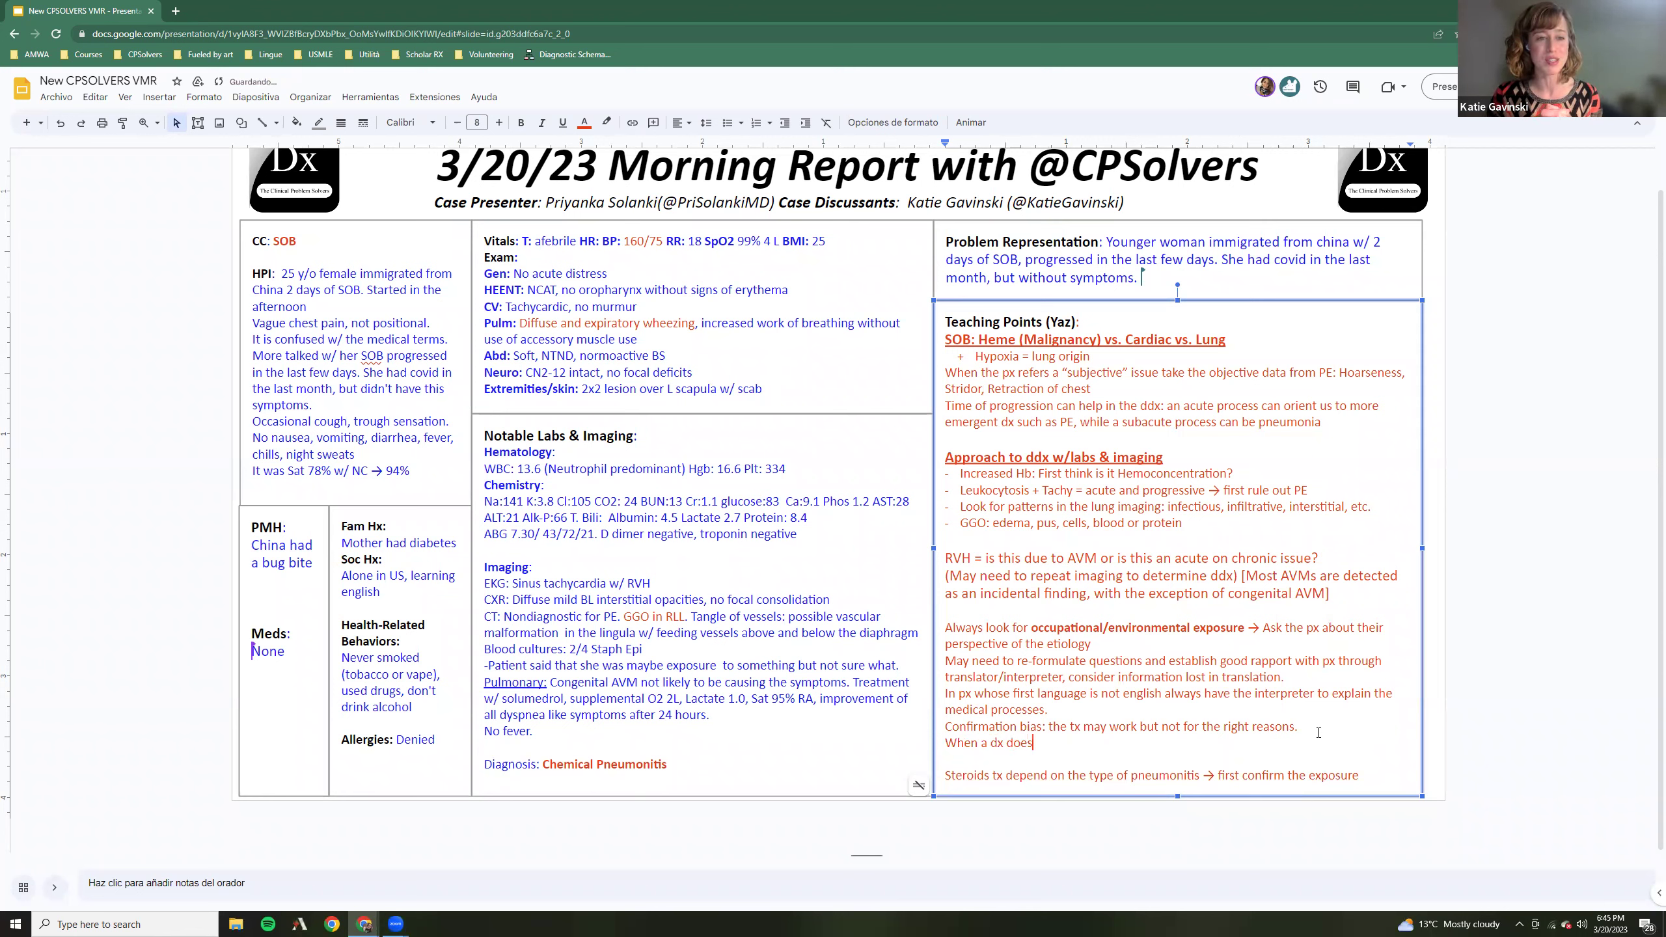
pyautogui.write('n')
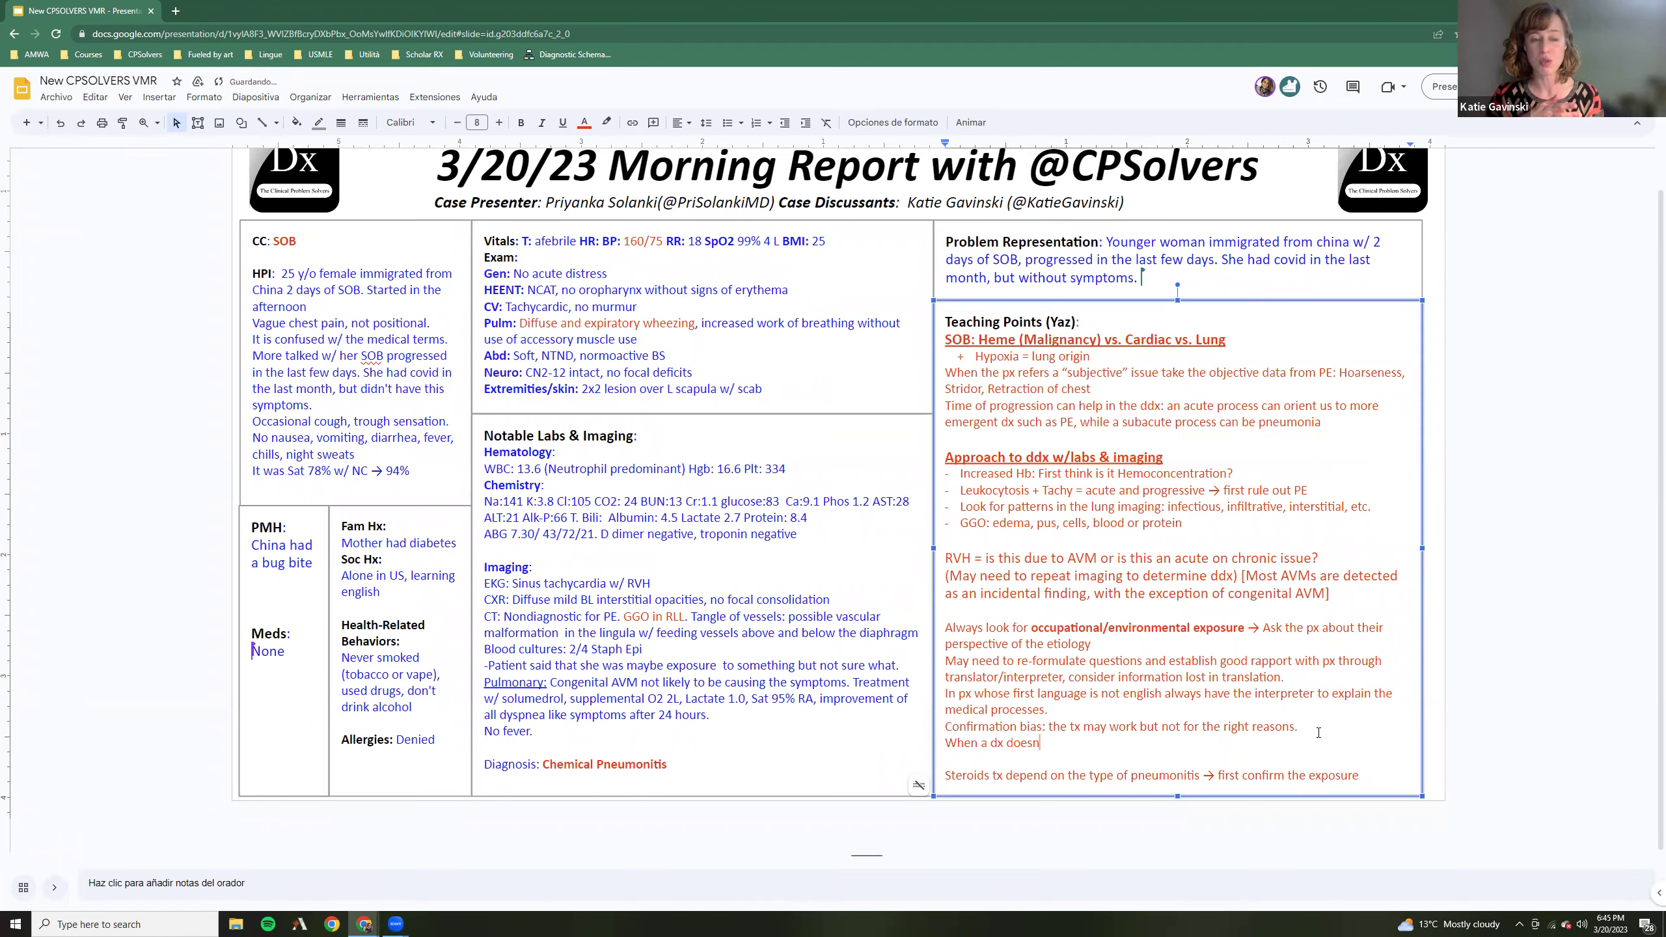
pyautogui.press('BackSpace')
pyautogui.press('BackSpace')
pyautogui.press('BackSpace')
pyautogui.press('BackSpace')
pyautogui.press('BackSpace')
pyautogui.press('BackSpace')
pyautogui.press('BackSpace')
pyautogui.press('BackSpace')
pyautogui.press('BackSpace')
pyautogui.press('BackSpace')
pyautogui.press('BackSpace')
pyautogui.press('BackSpace')
pyautogui.press('BackSpace')
pyautogui.press('BackSpace')
pyautogui.press('BackSpace')
pyautogui.press('BackSpace')
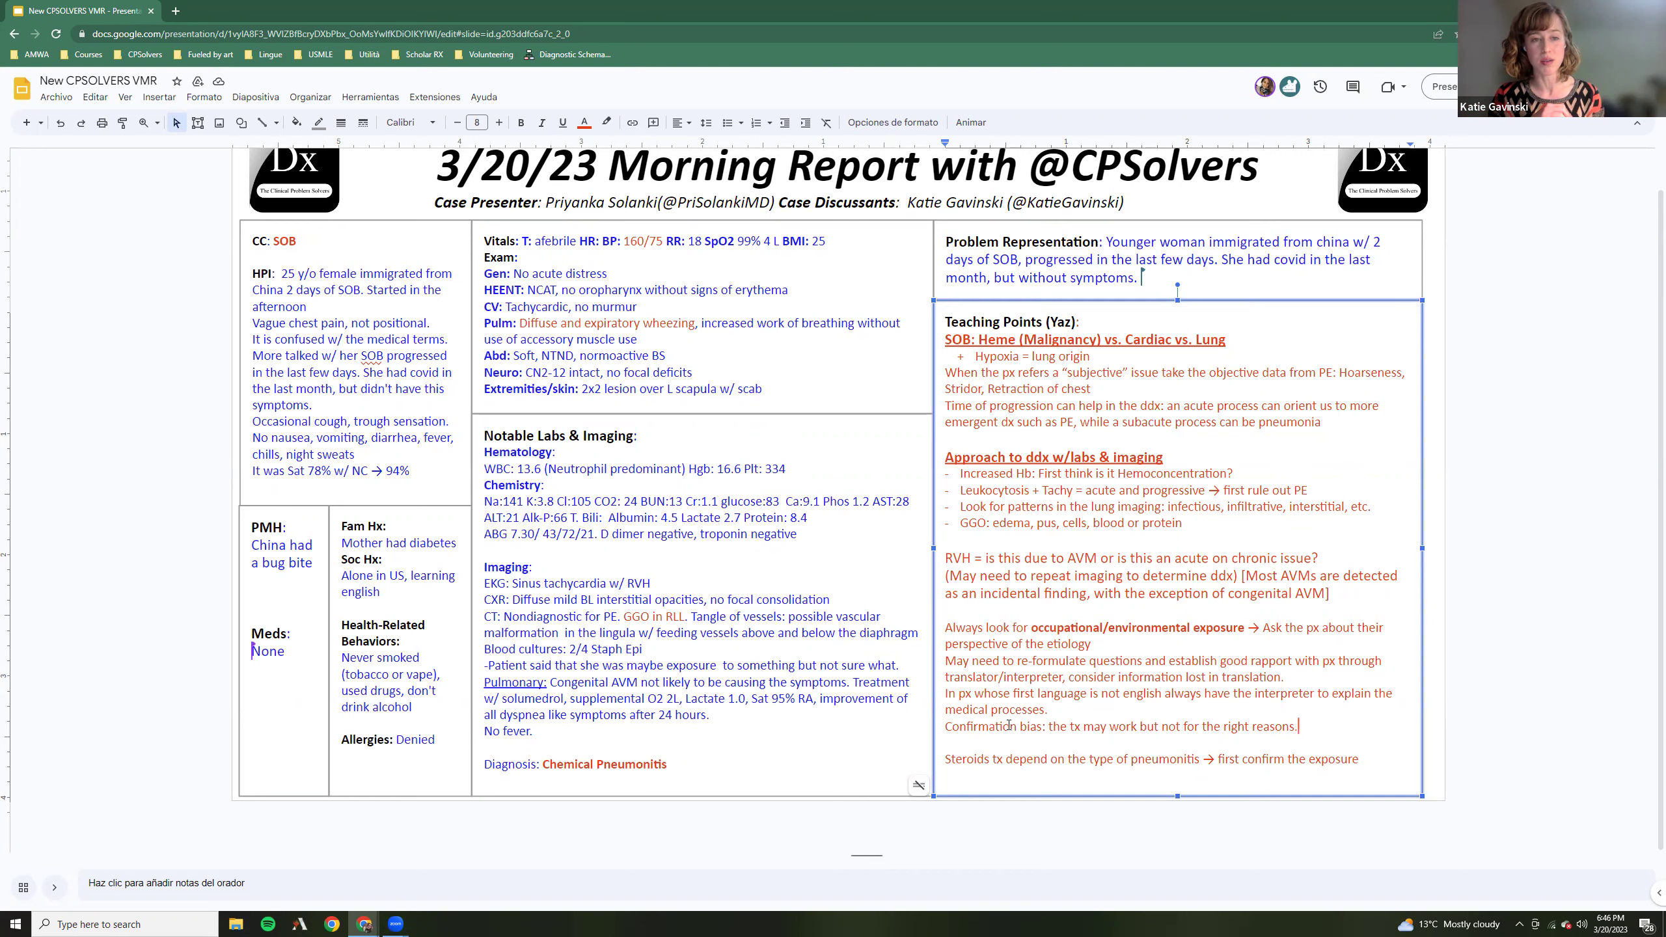
# Start a new Teaching Points line right after the pneumonia sentence
pyautogui.click(942, 759)
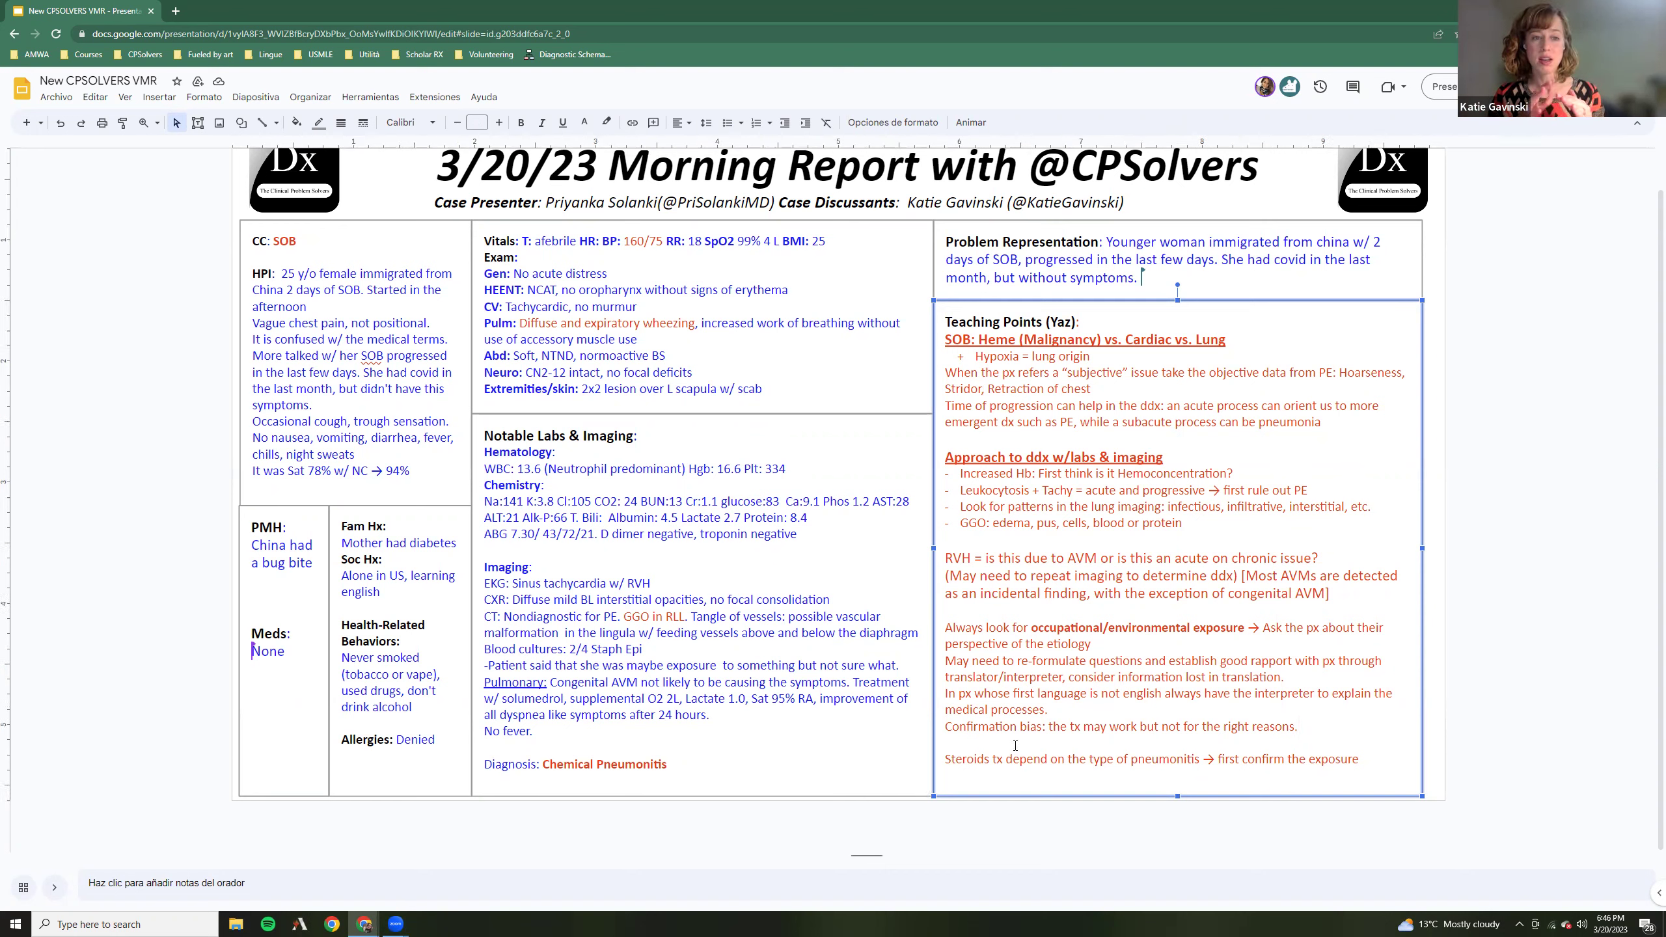
pyautogui.click(1043, 740)
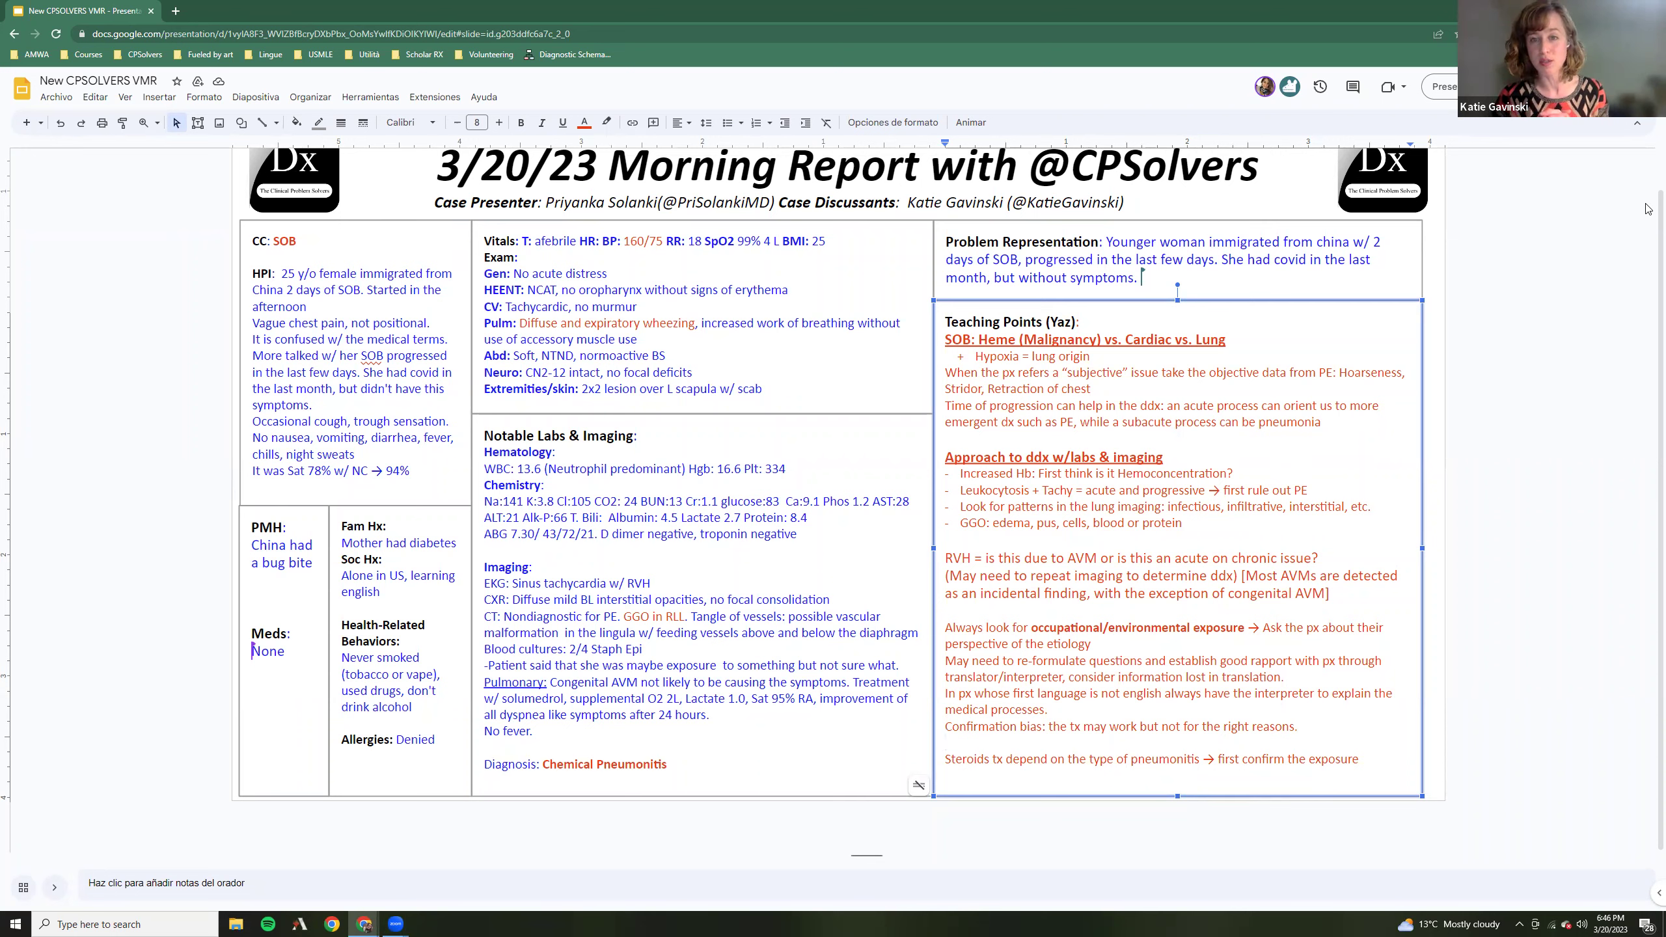
pyautogui.click(1344, 324)
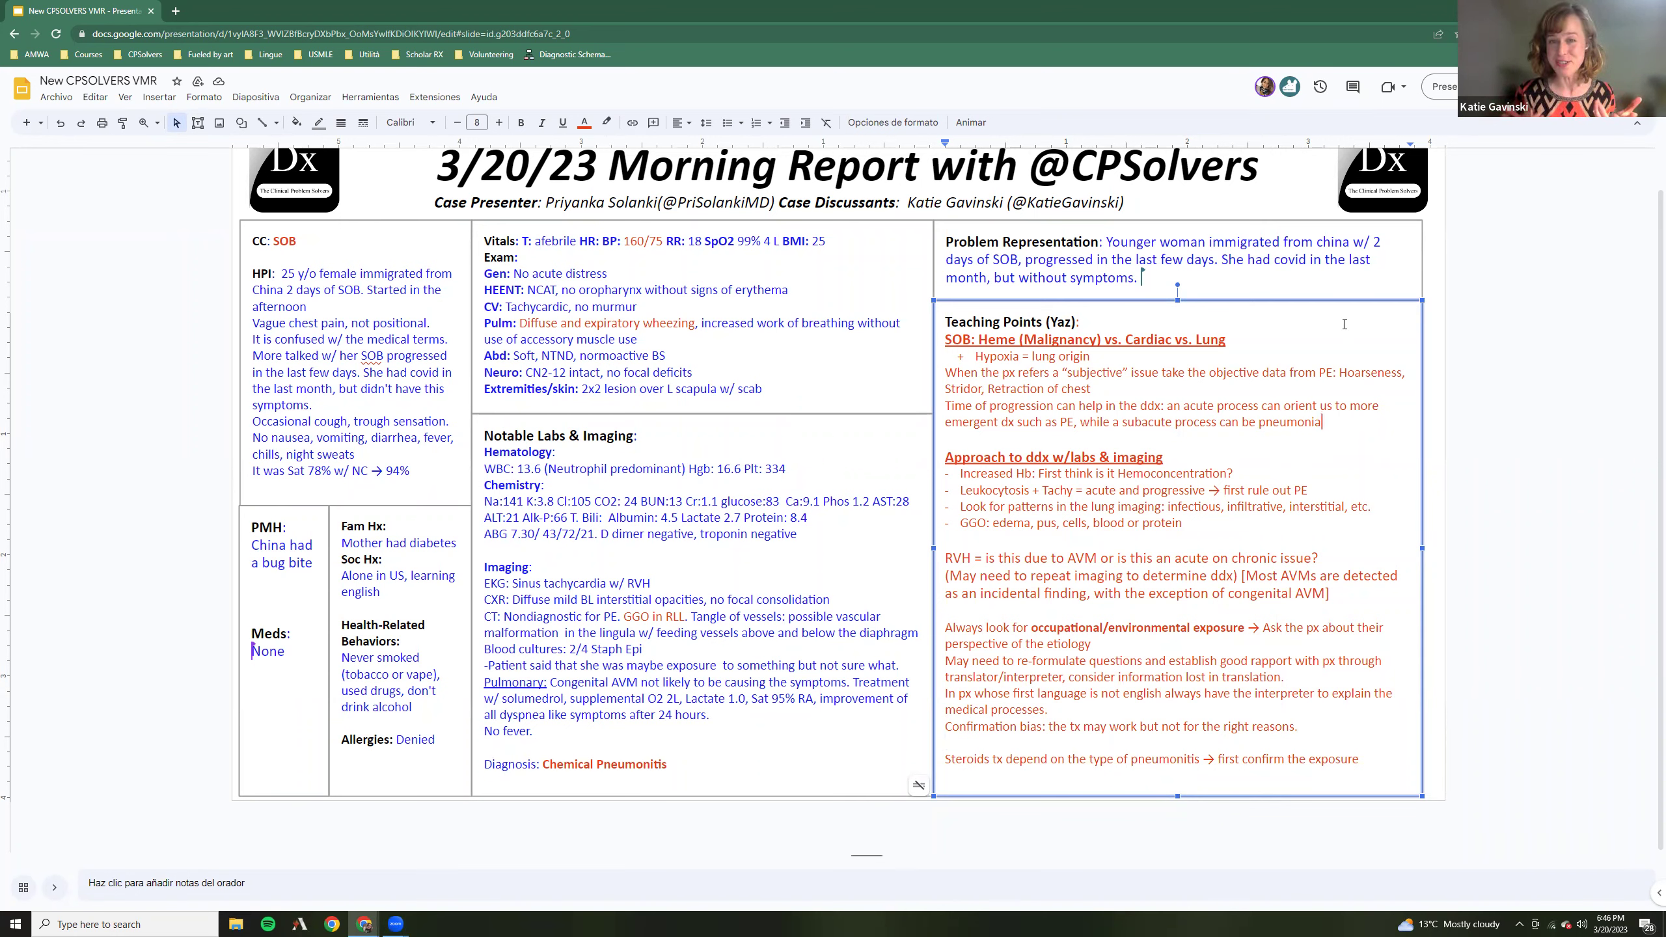
pyautogui.press('Return')
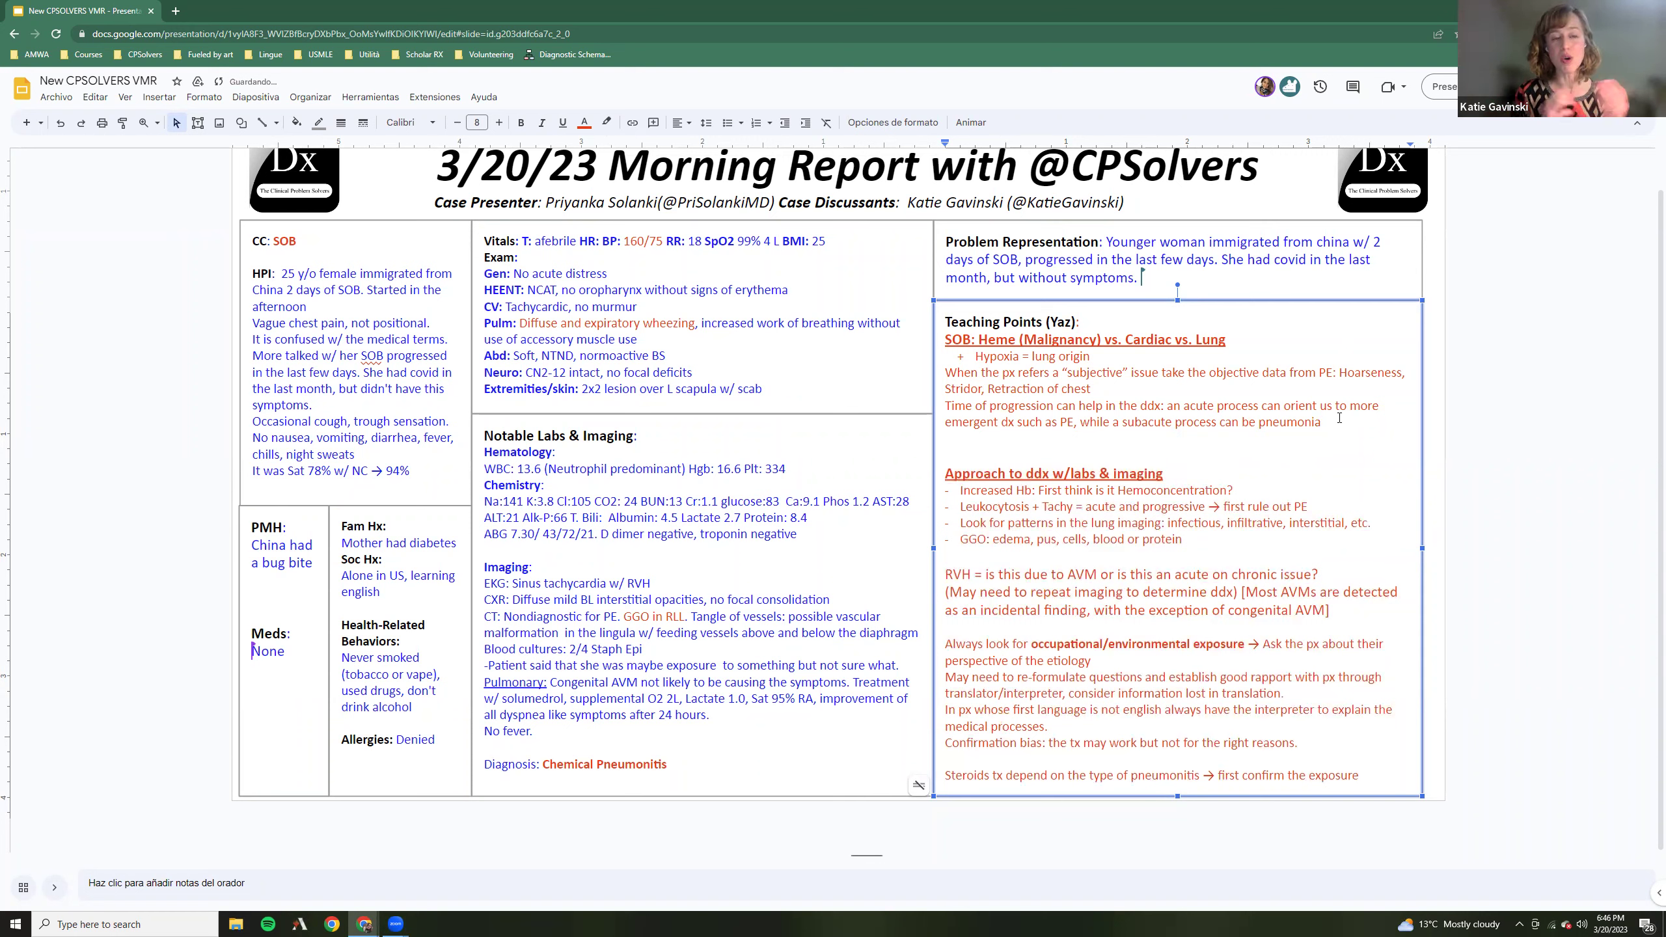
# Type 'Be careful on H&P: SH, PMH, etc. can orient us to the dx.', correcting typos
pyautogui.write('Be caref')
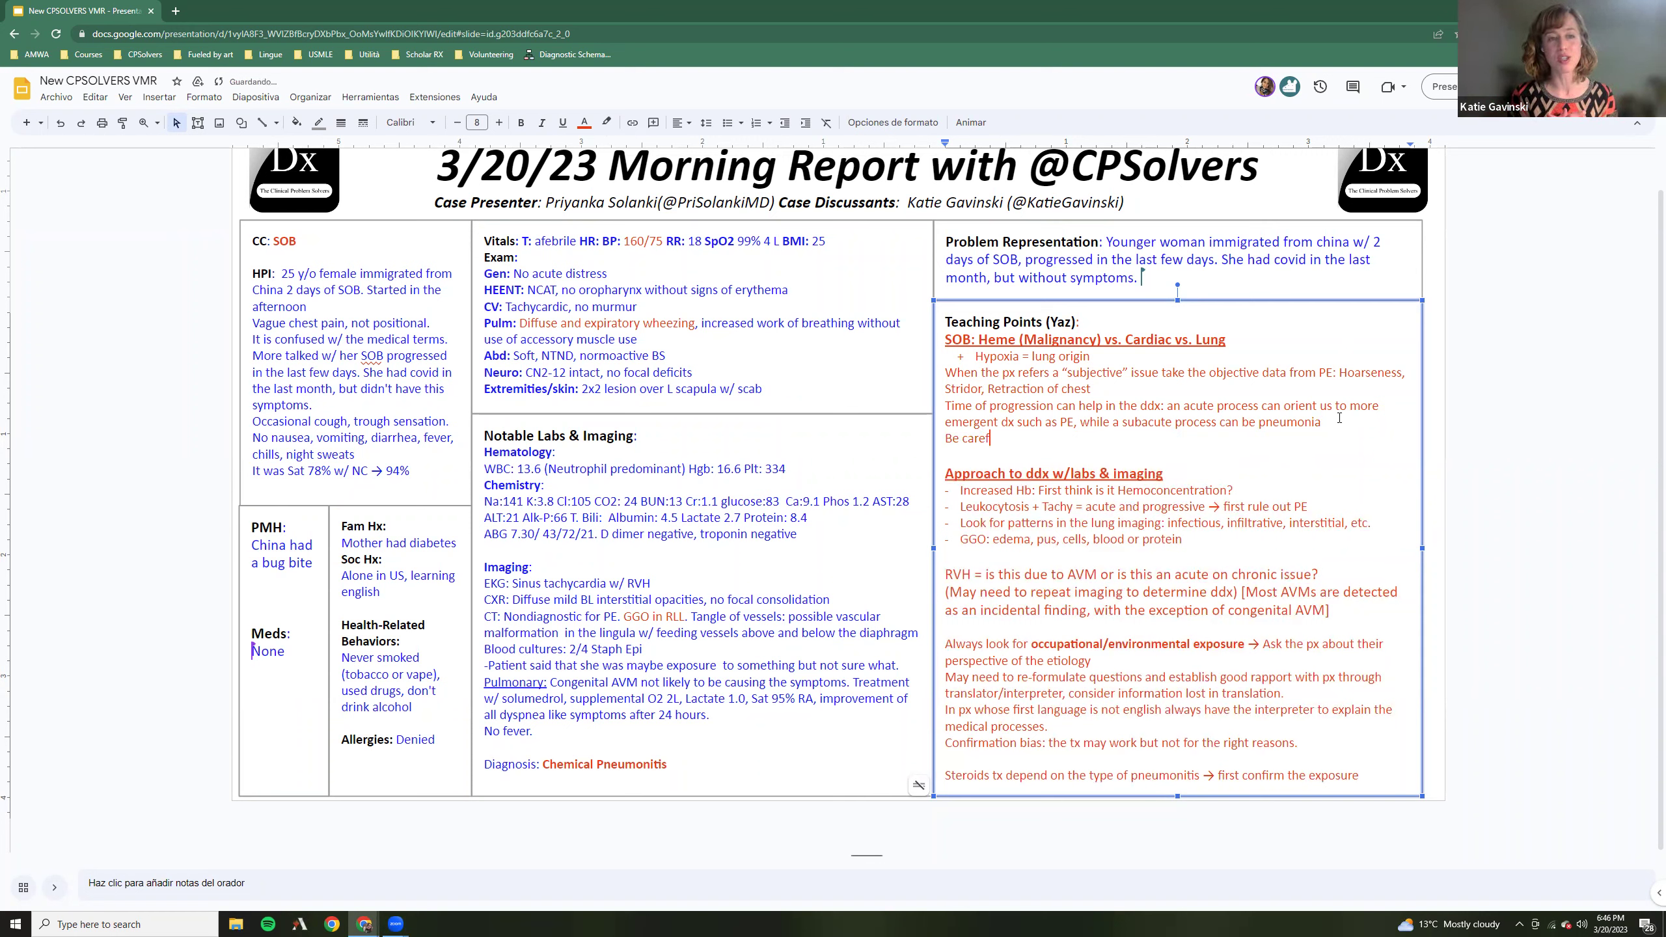
pyautogui.write('ul on ')
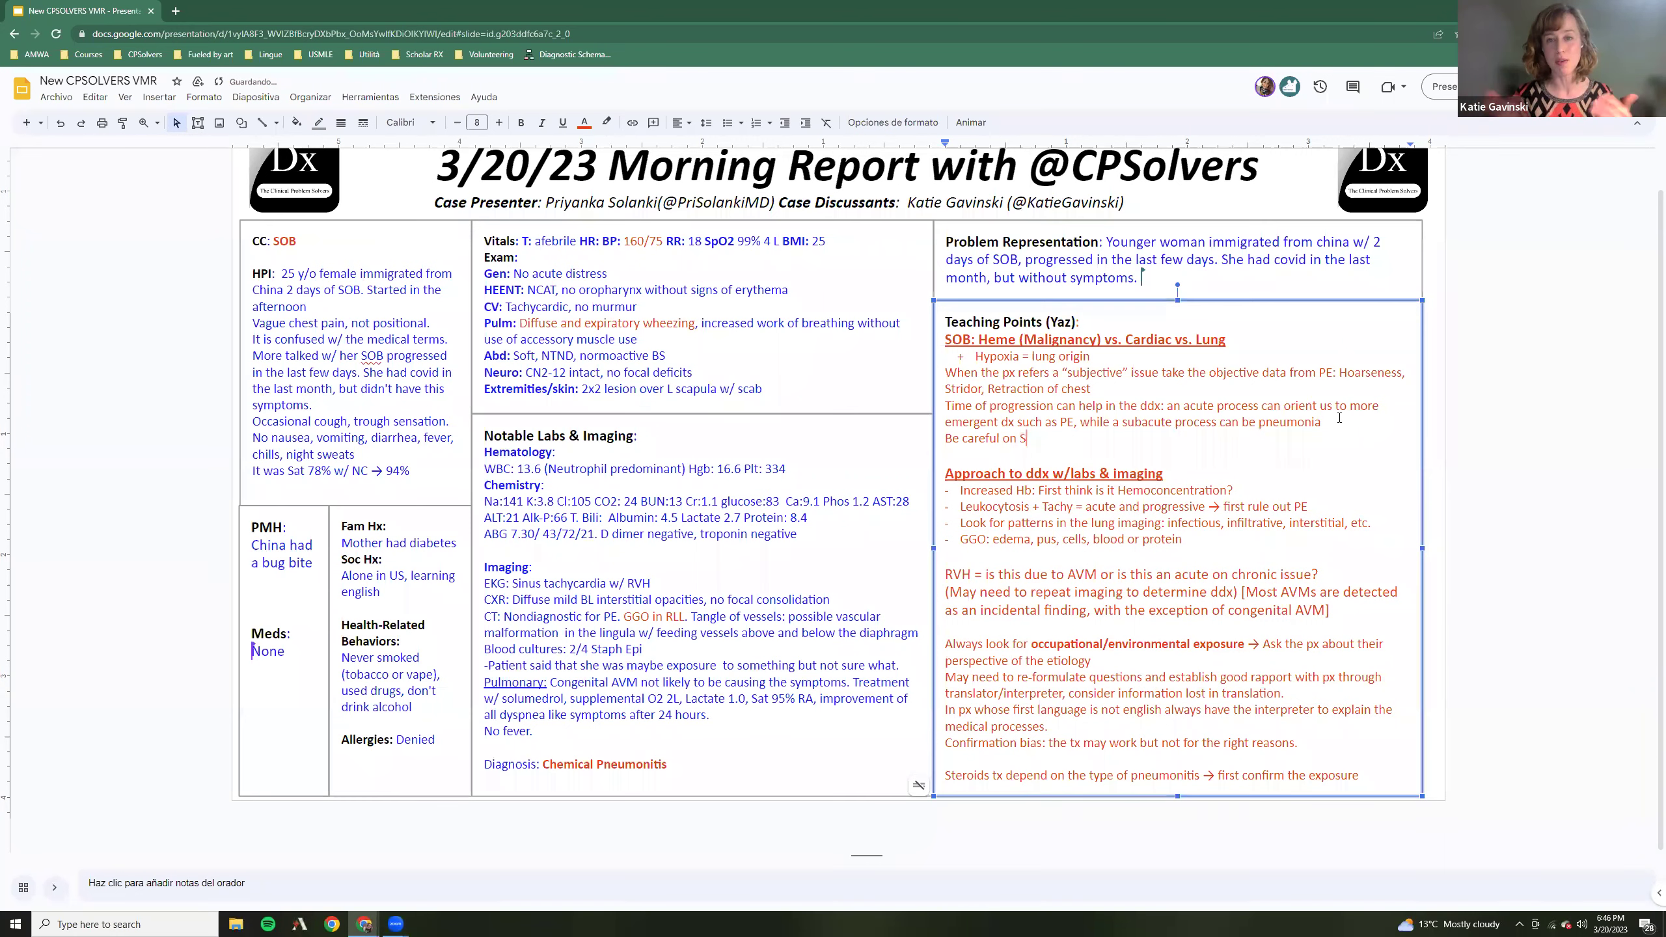
pyautogui.write('h')
pyautogui.press('BackSpace')
pyautogui.write('H&p')
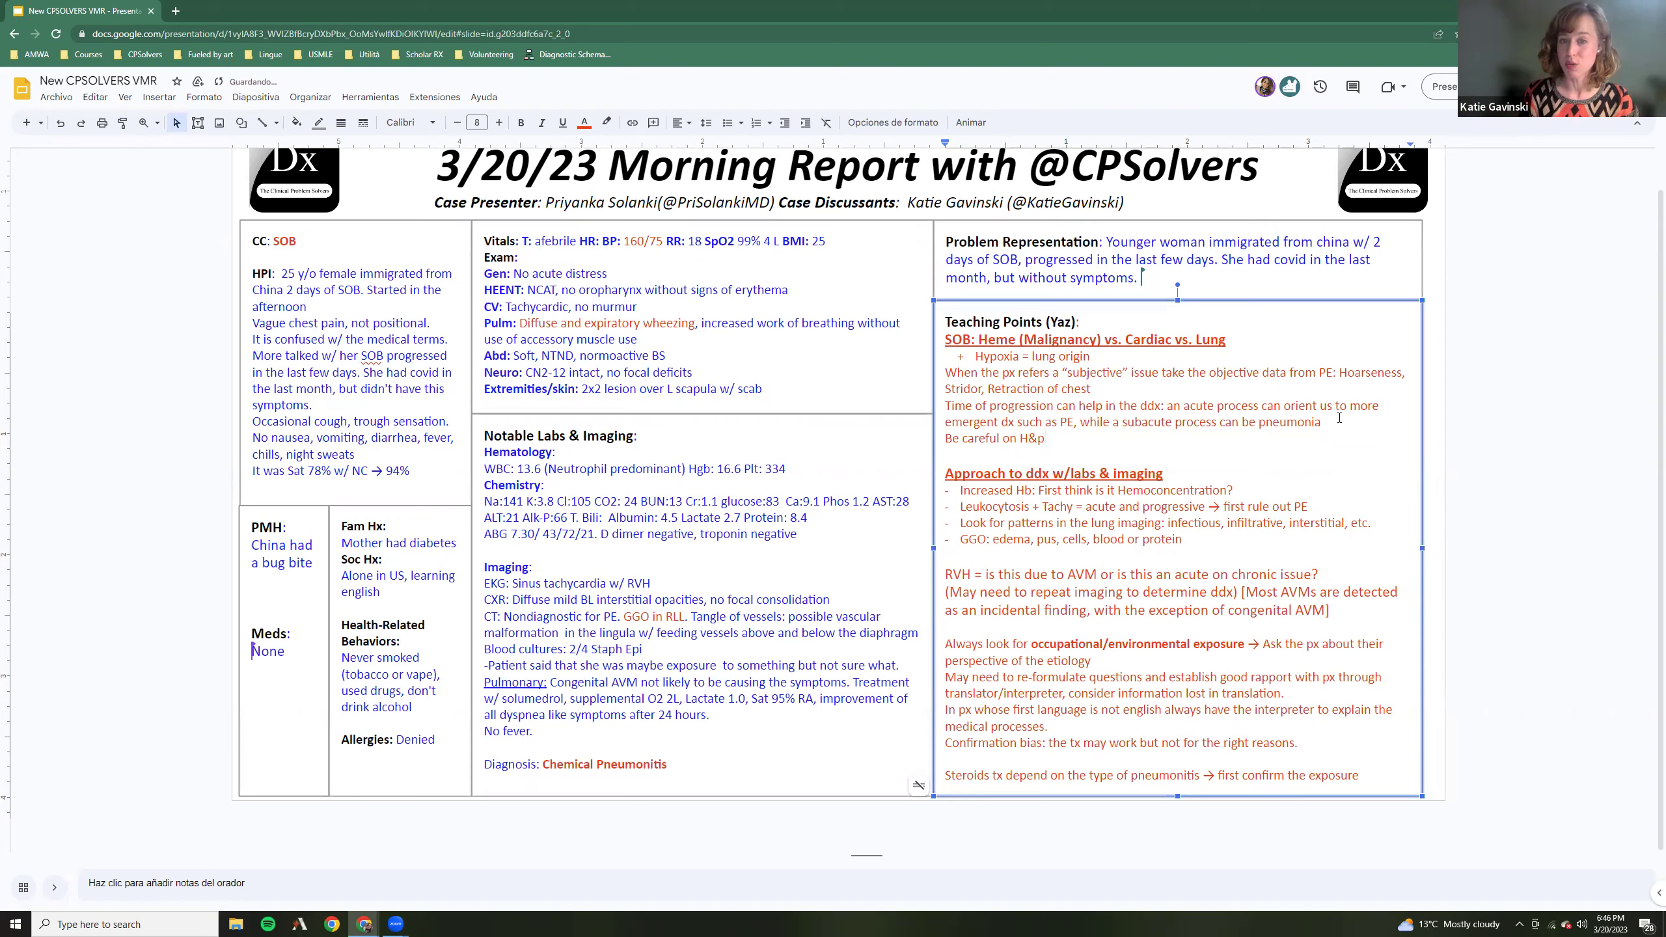
pyautogui.press('BackSpace')
pyautogui.write('P')
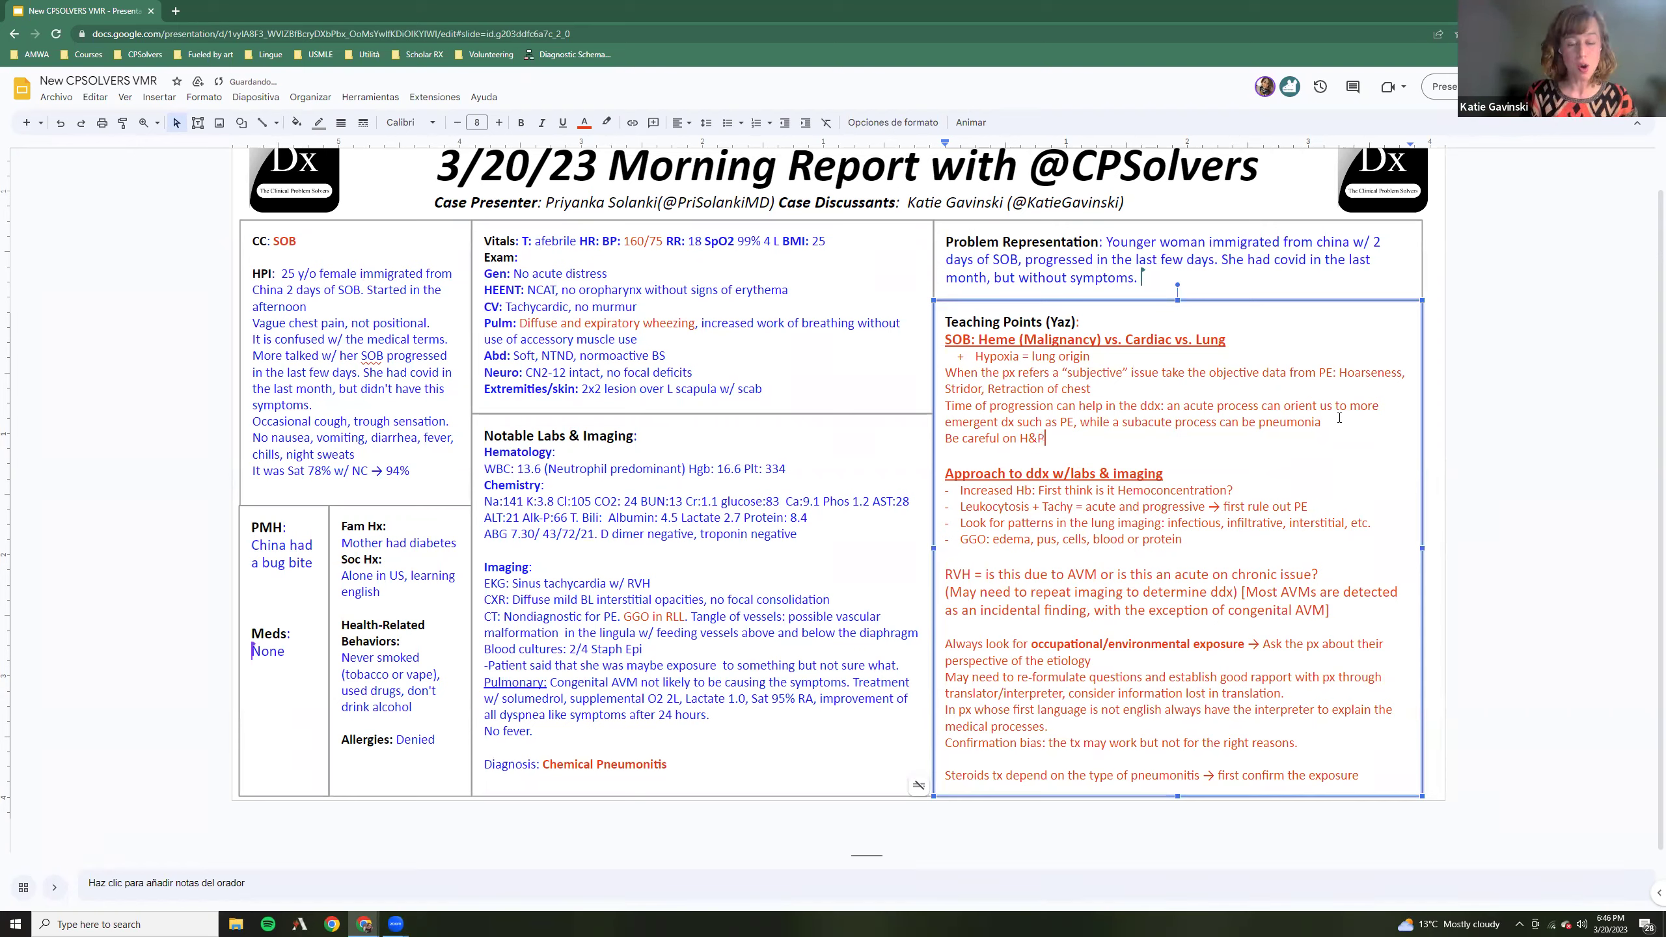
pyautogui.write(': ')
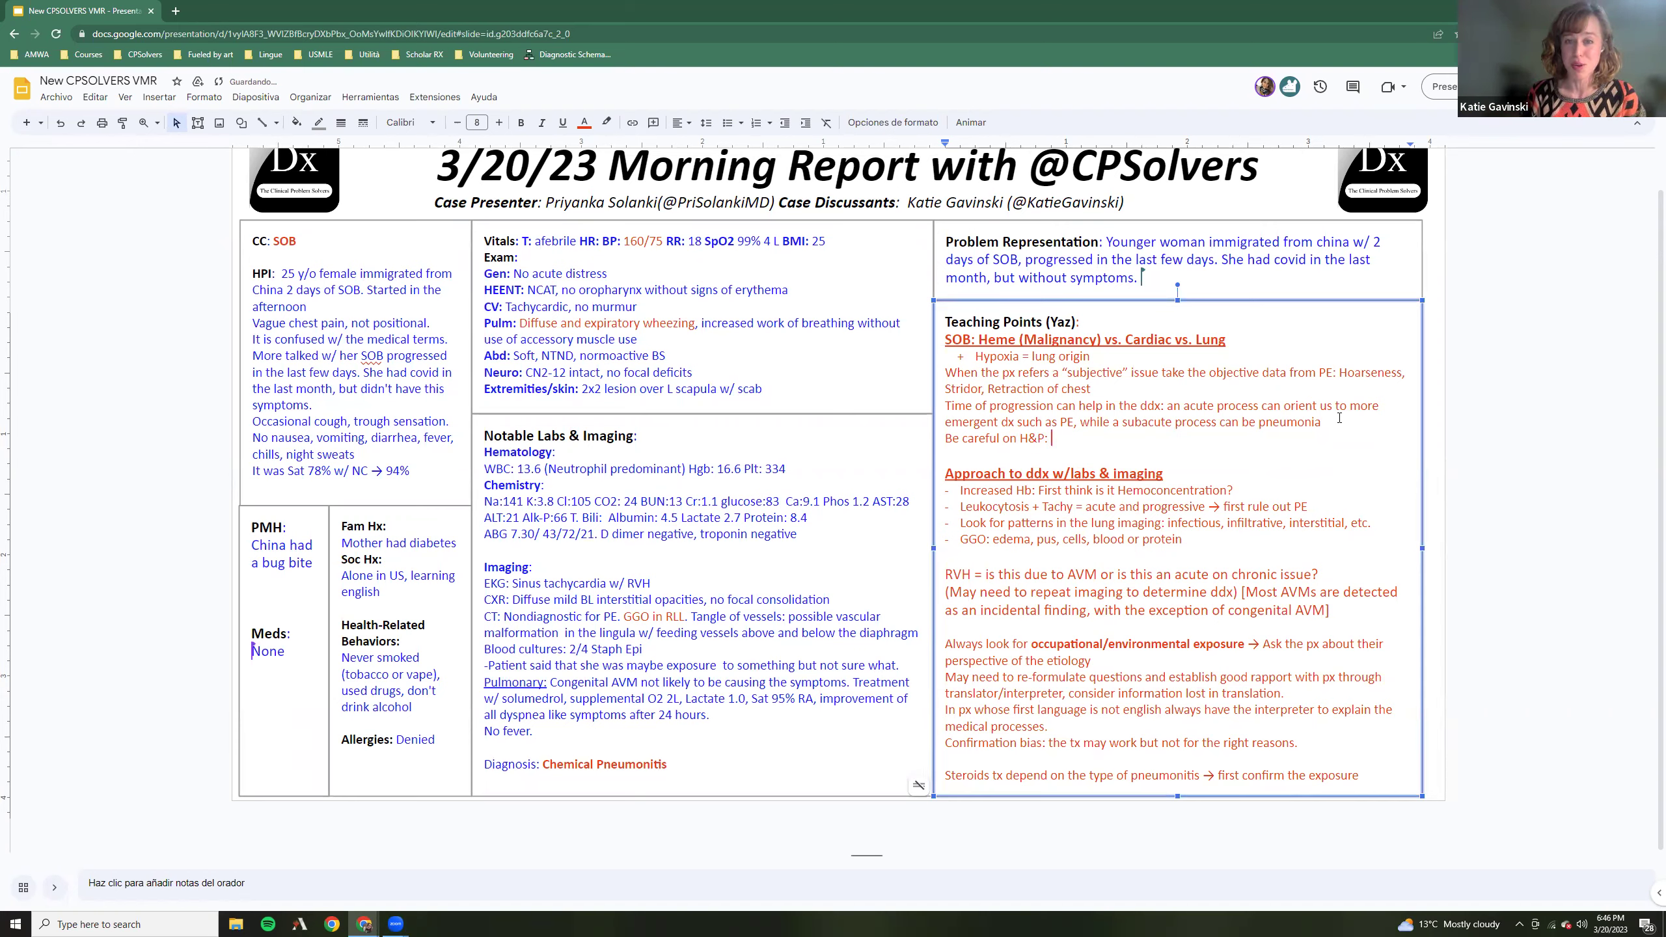
pyautogui.write('SH, ')
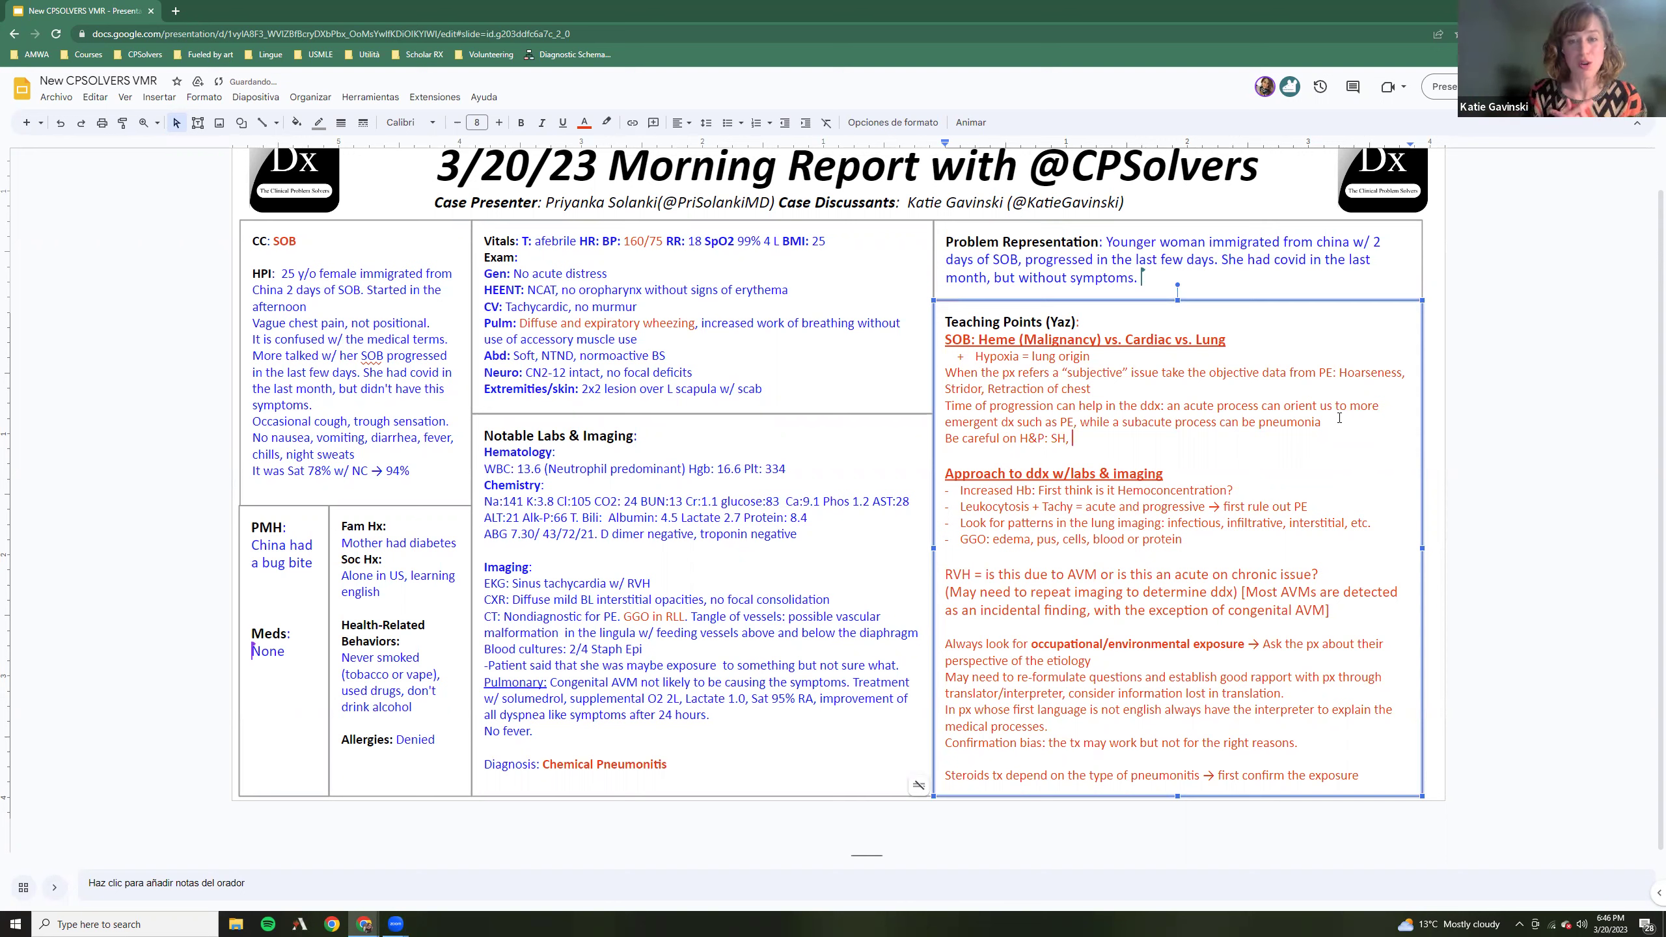
pyautogui.write('PMH')
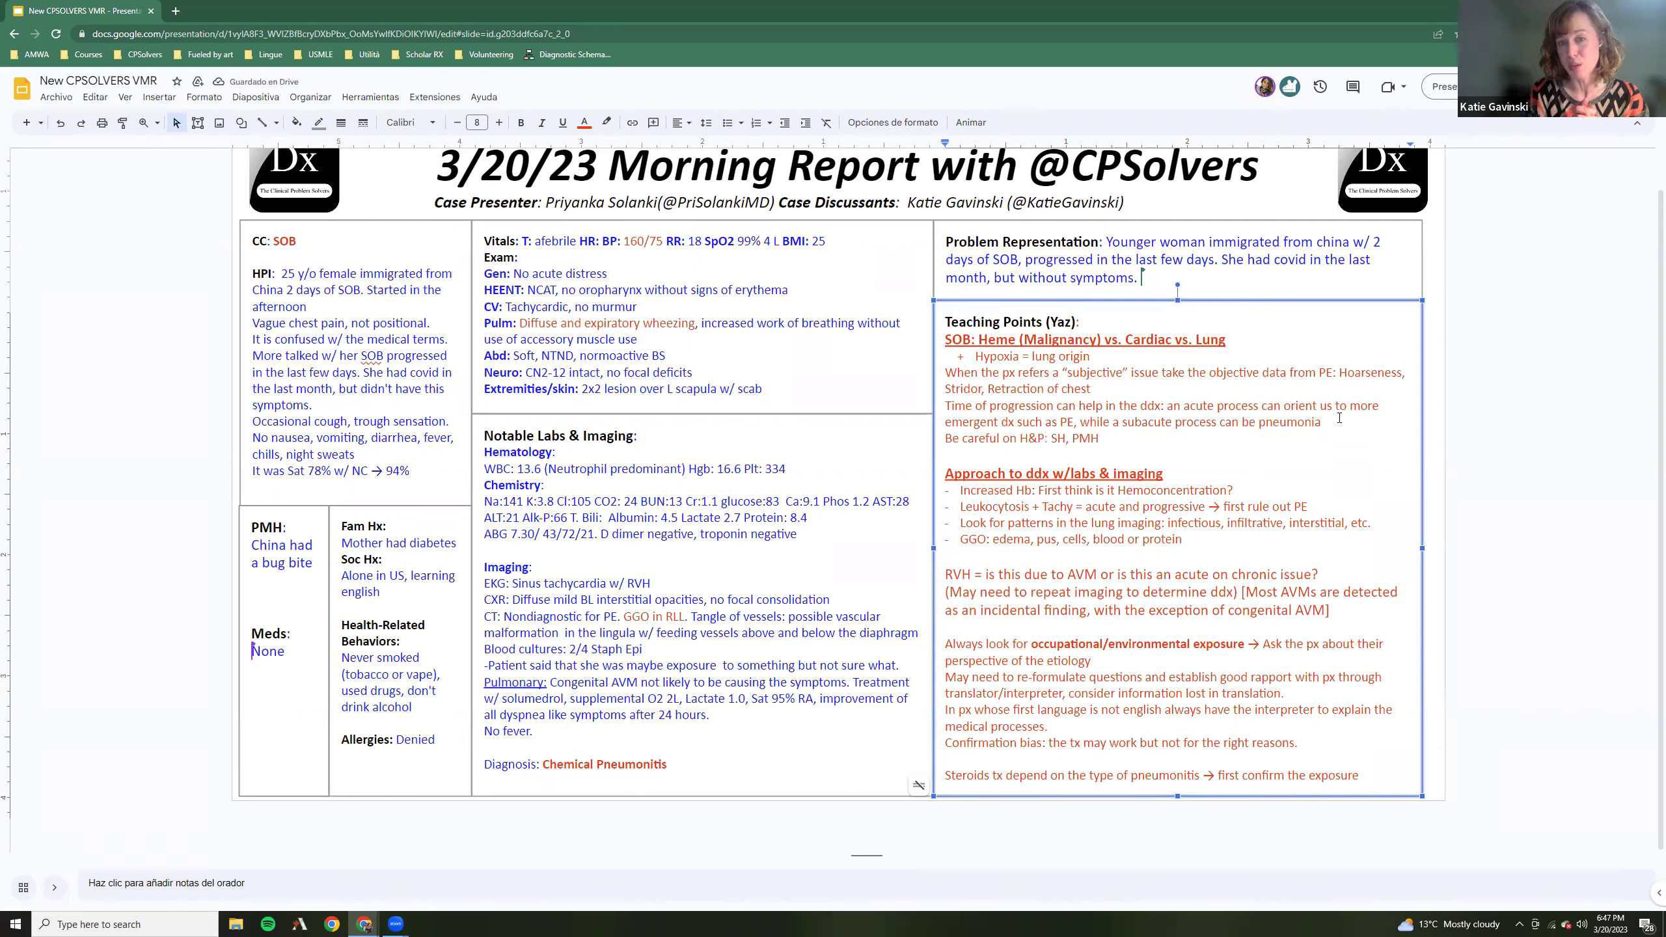
pyautogui.write(', etc')
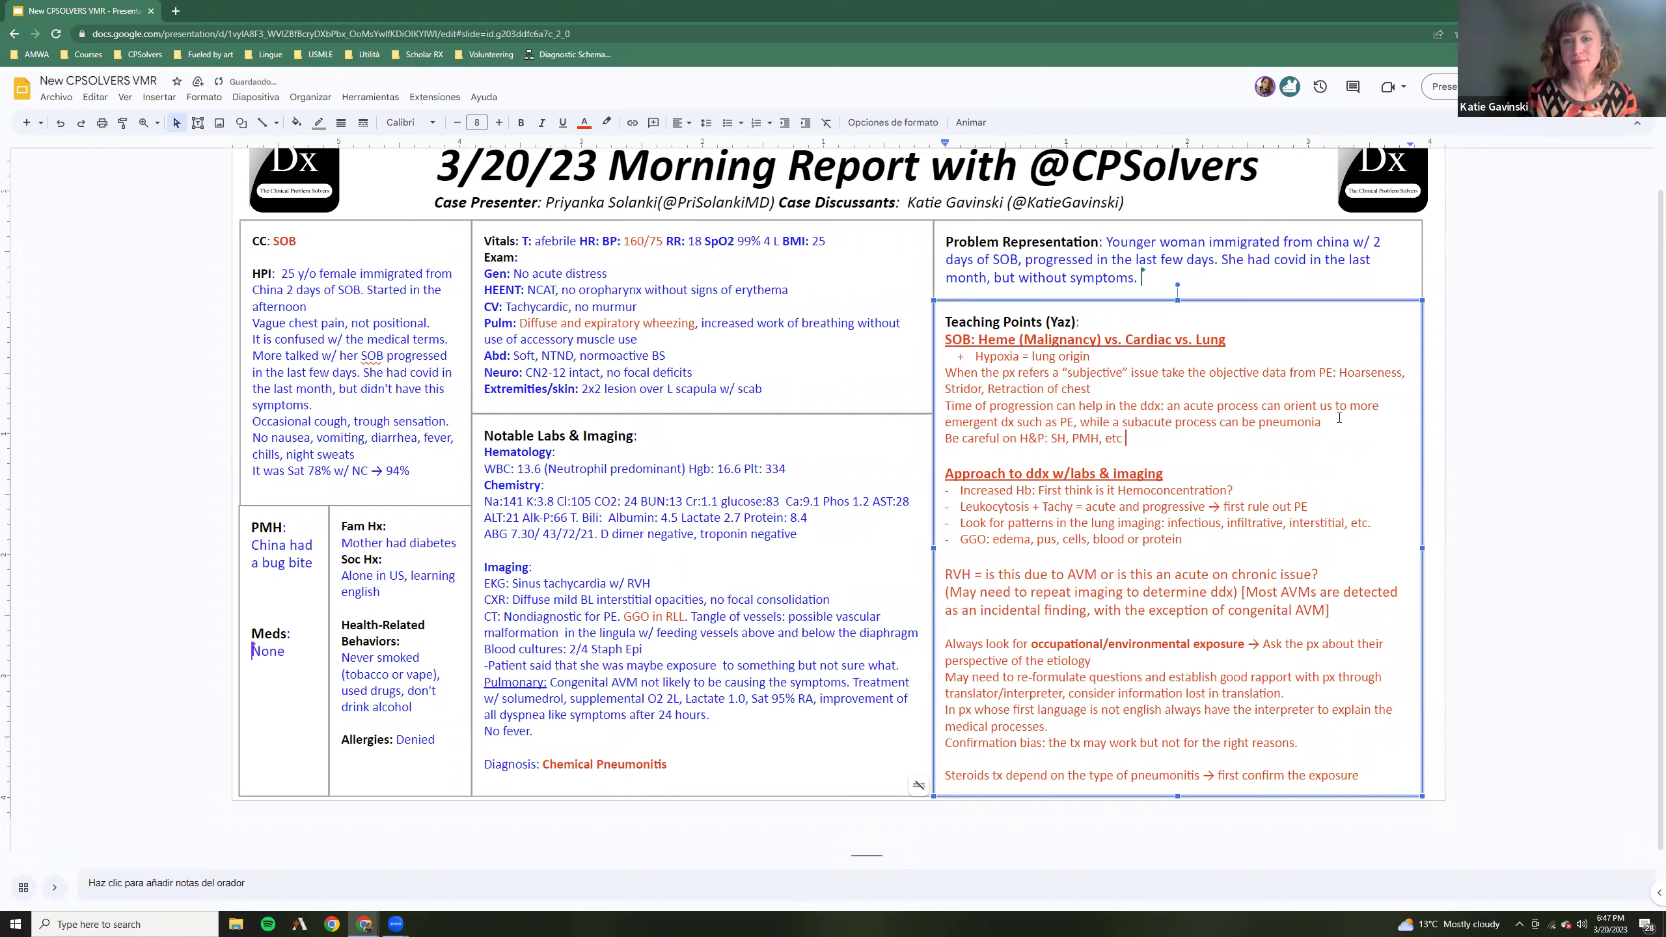
pyautogui.write('. can orient us to the')
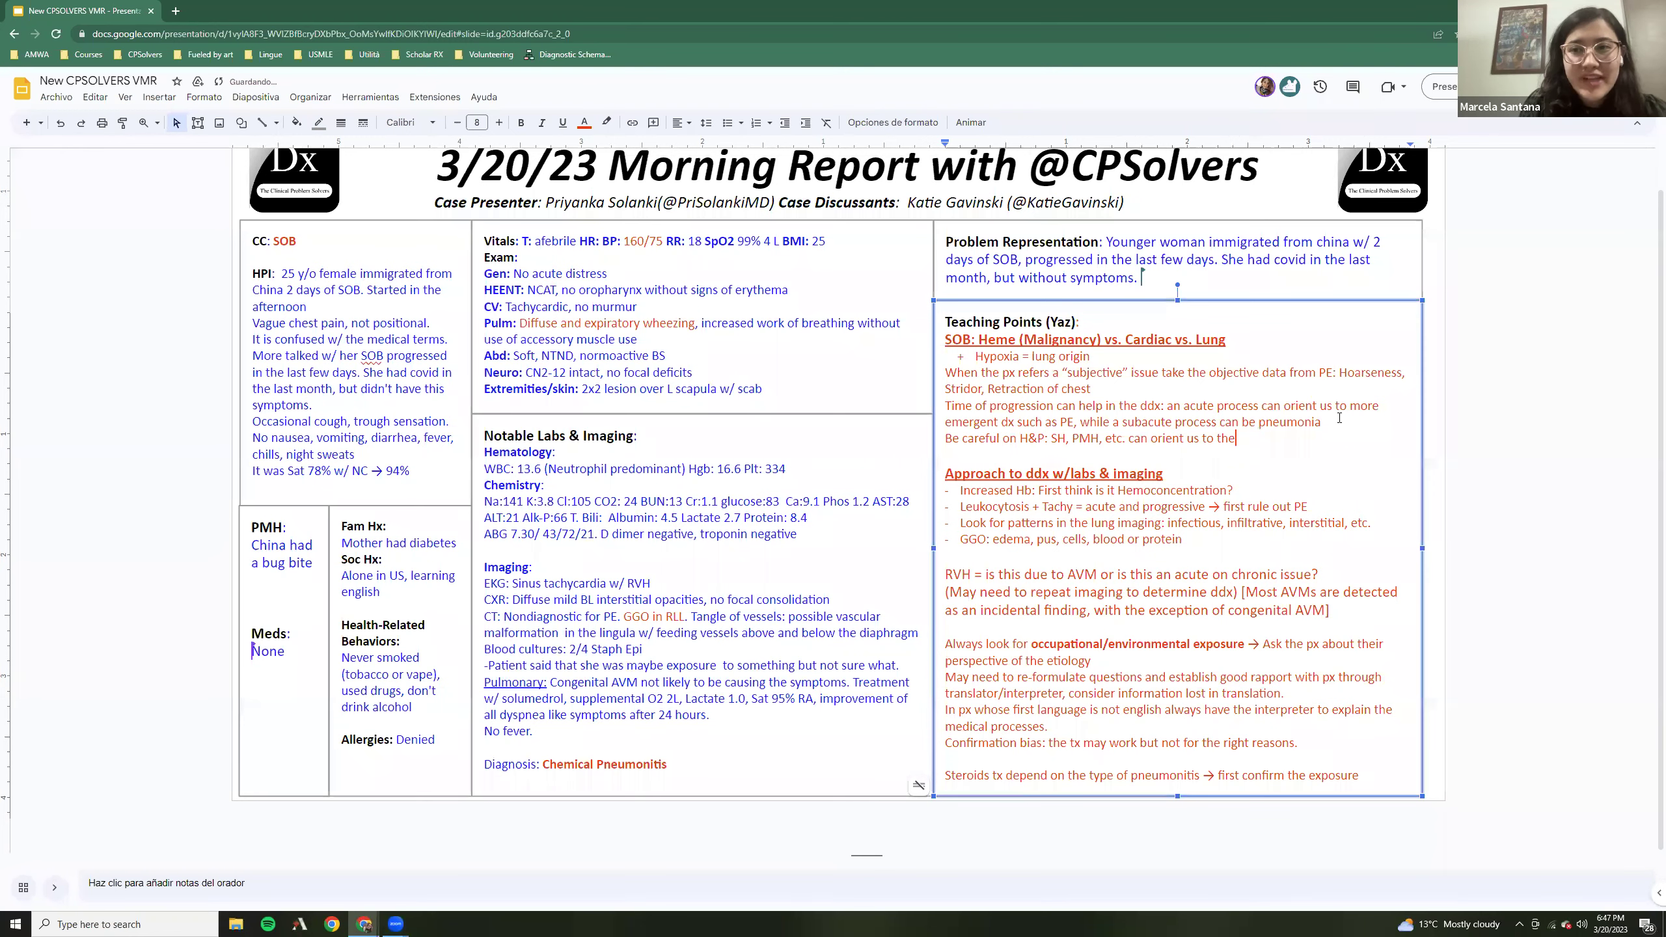
pyautogui.press('BackSpace')
pyautogui.press('BackSpace')
pyautogui.press('BackSpace')
pyautogui.press('BackSpace')
pyautogui.write('ddx')
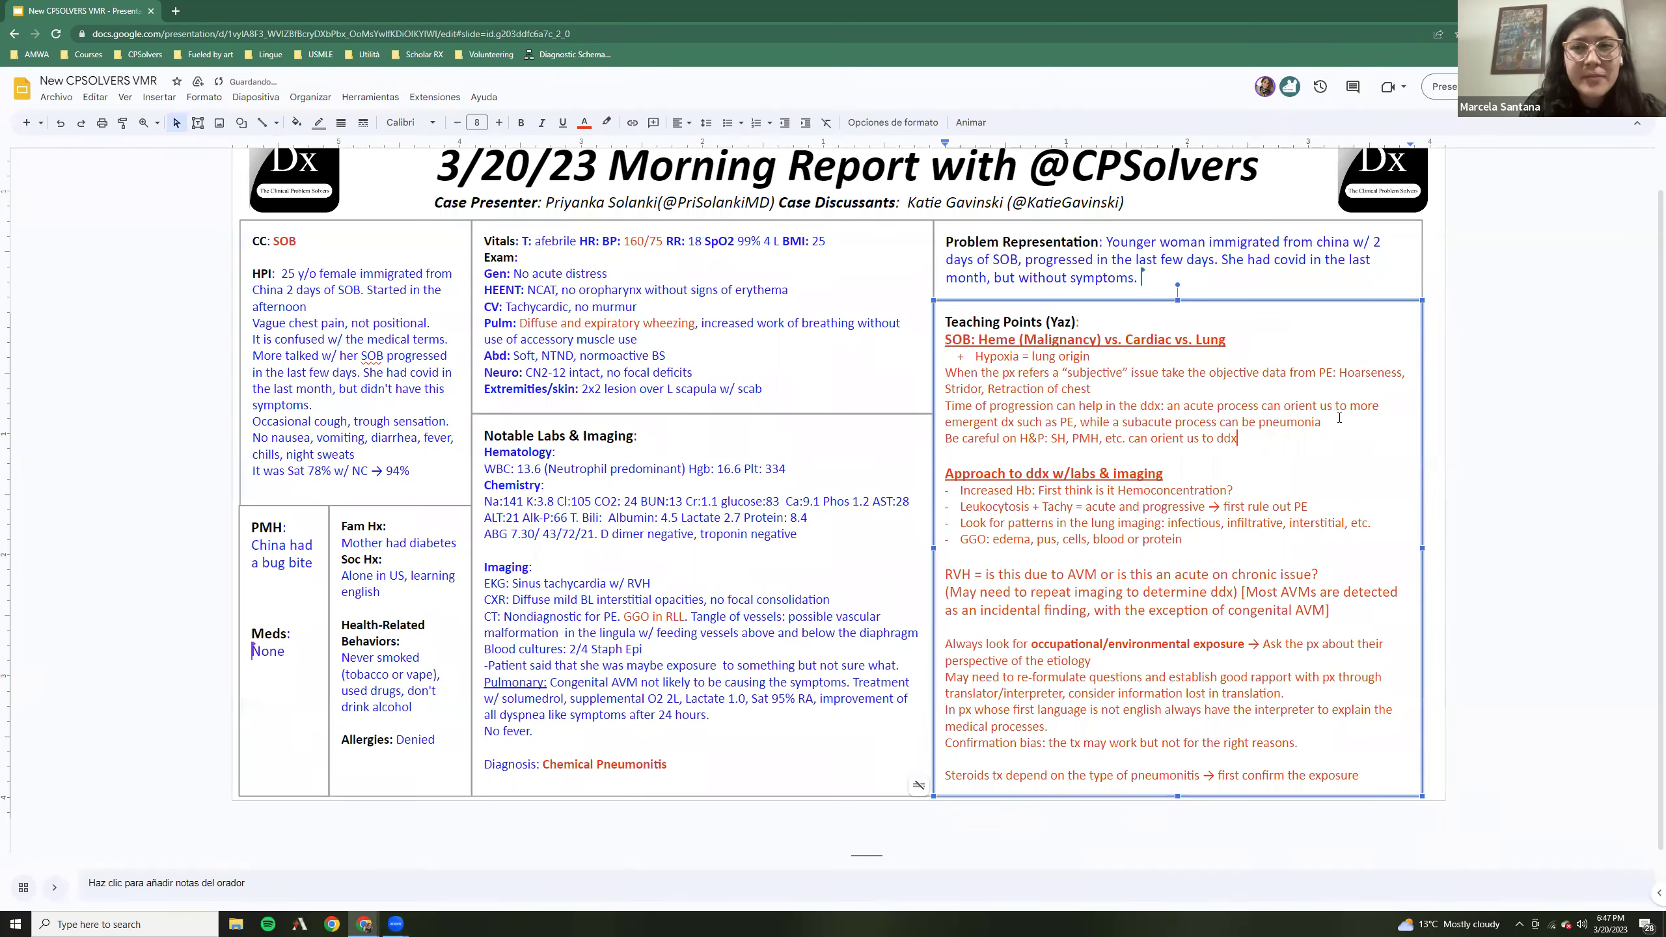
pyautogui.press('BackSpace')
pyautogui.press('BackSpace')
pyautogui.press('BackSpace')
pyautogui.write('the dx')
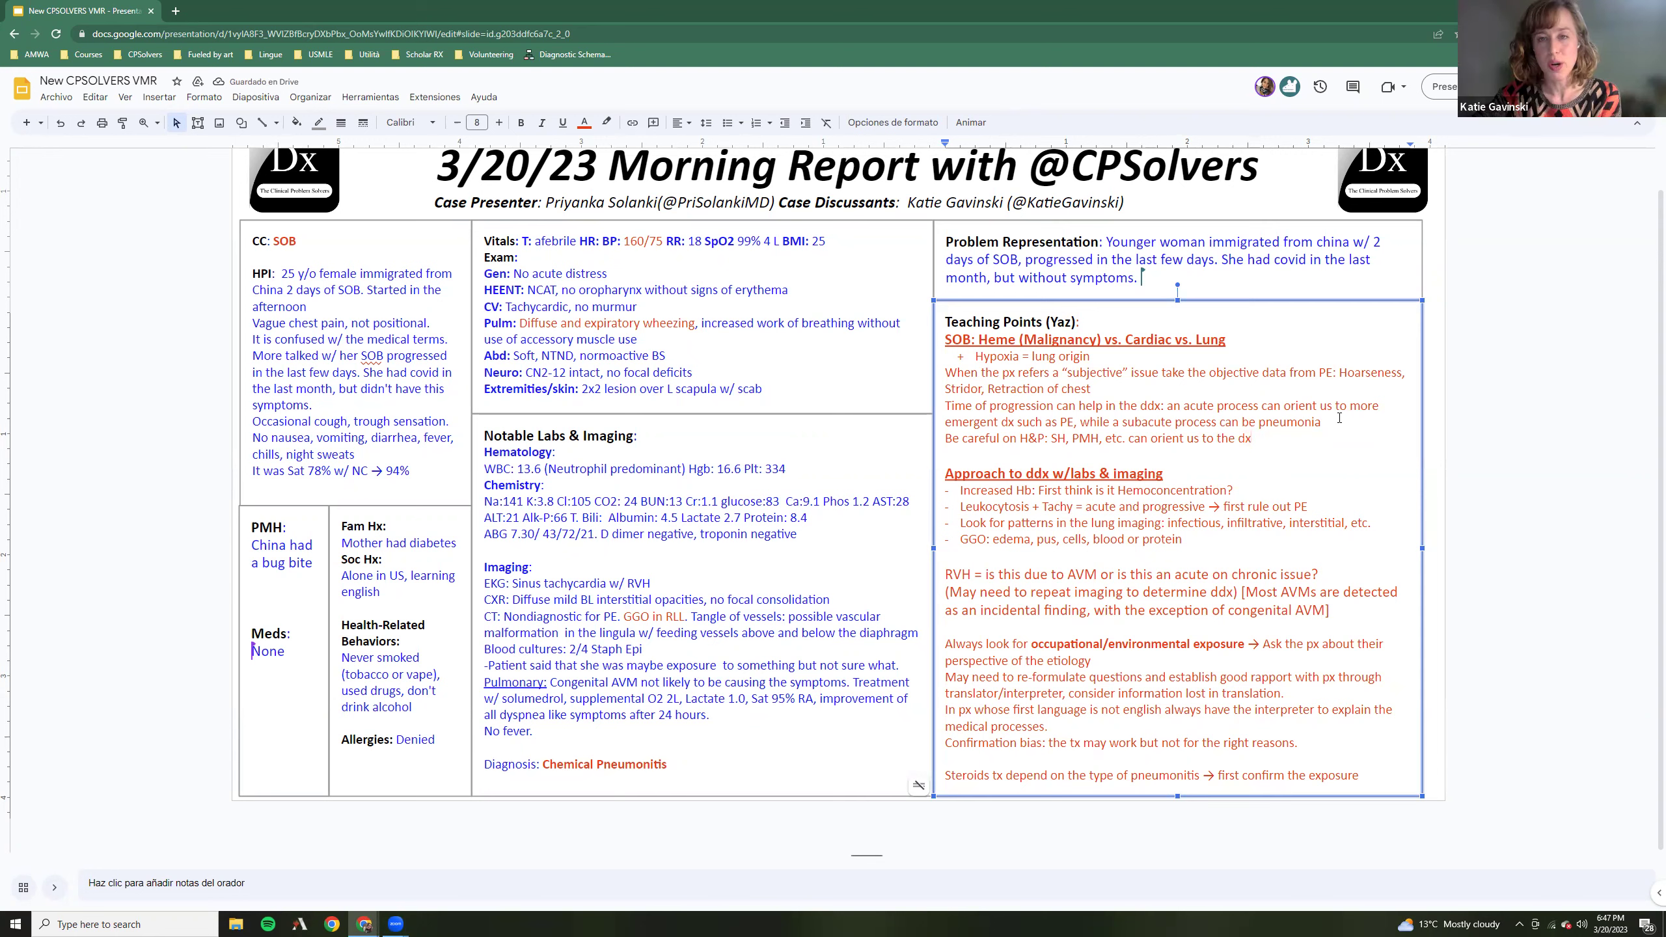
pyautogui.write('.')
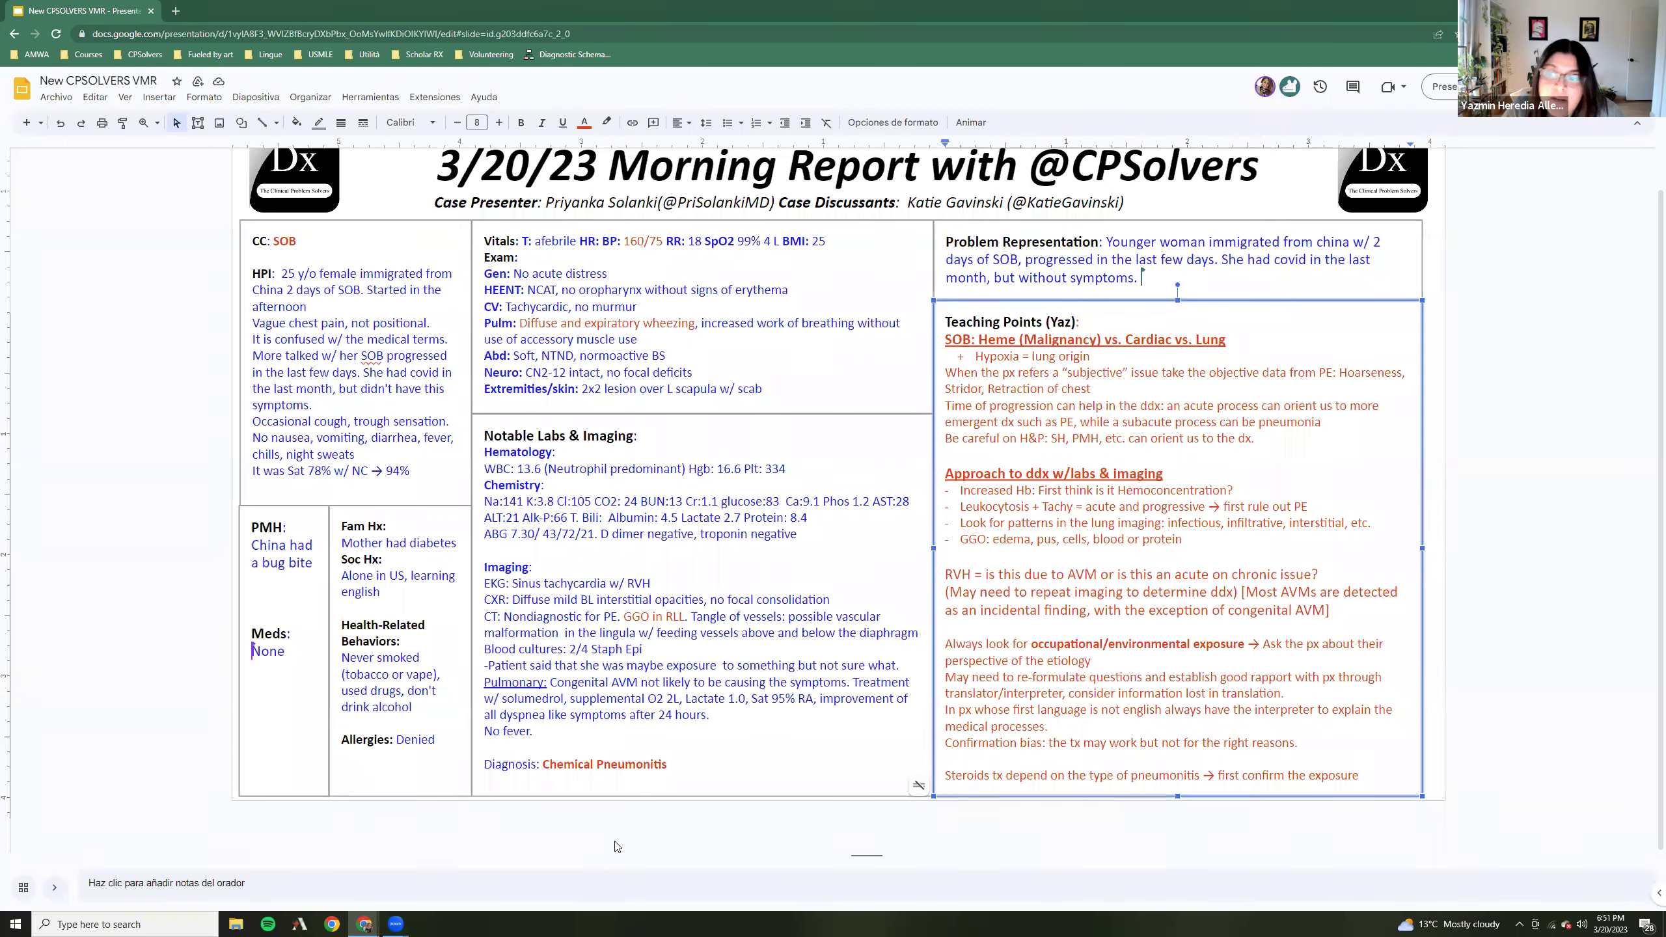
pyautogui.scroll(1, 616, 846)
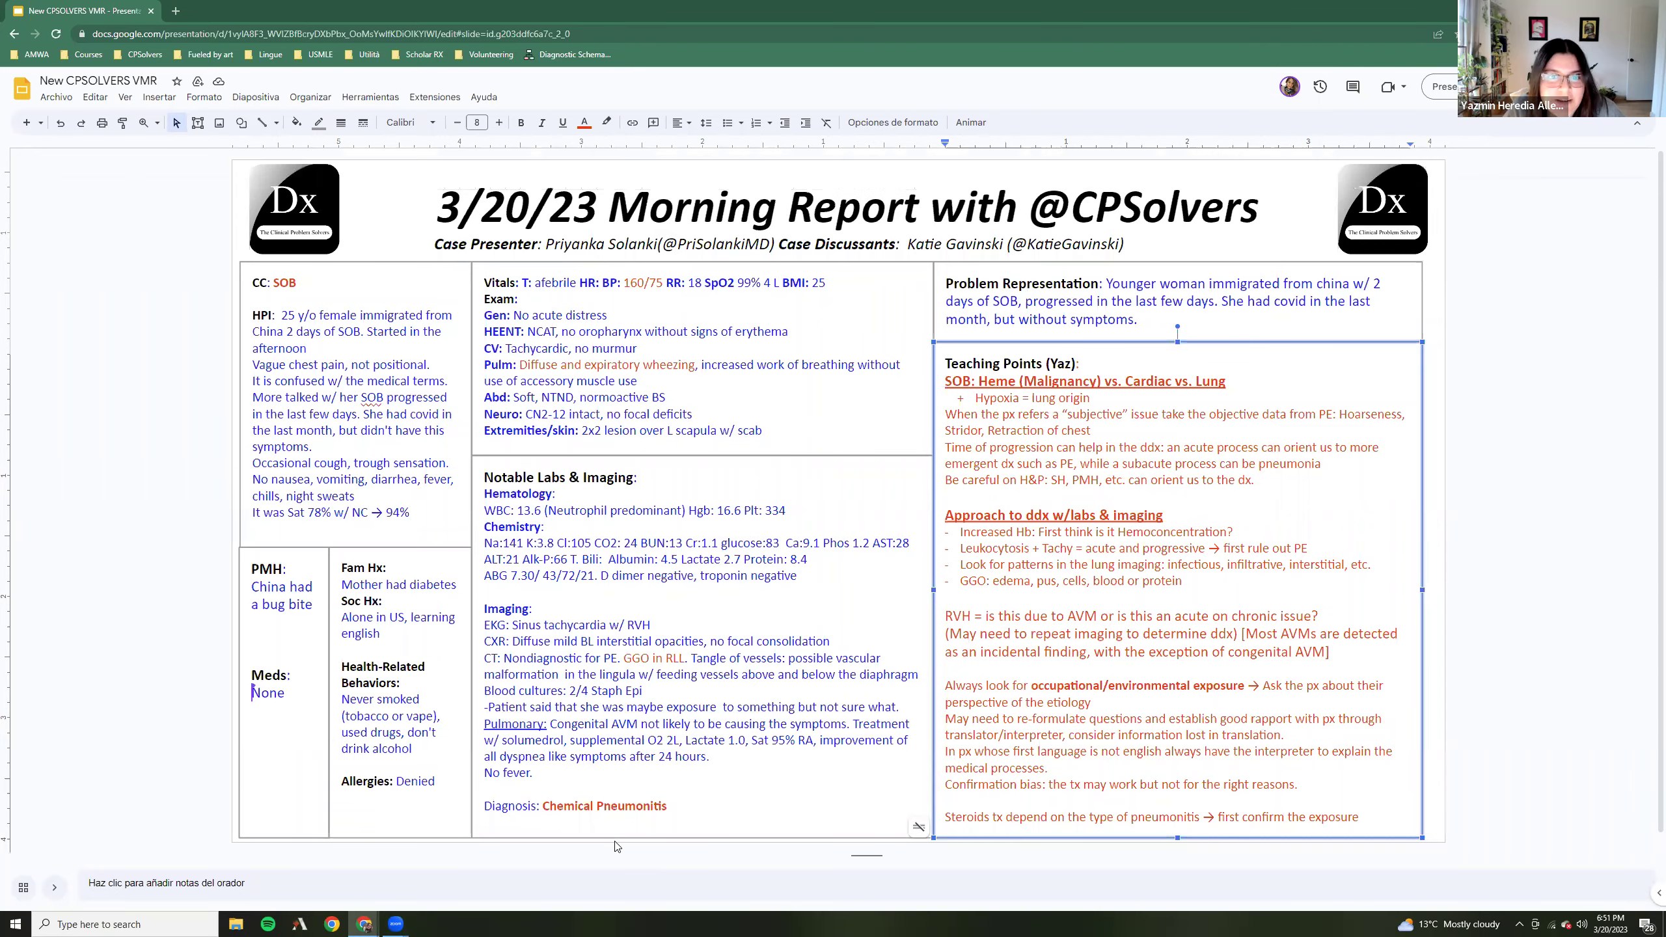